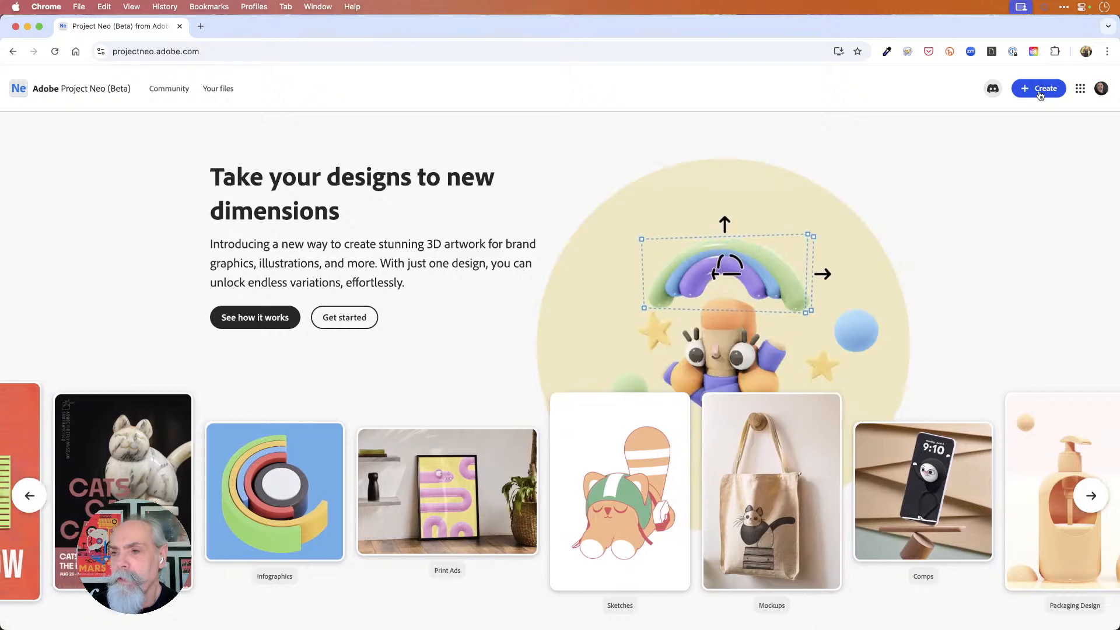
# Create a new design and remove it from the public community gallery.
pyautogui.click(1040, 90)
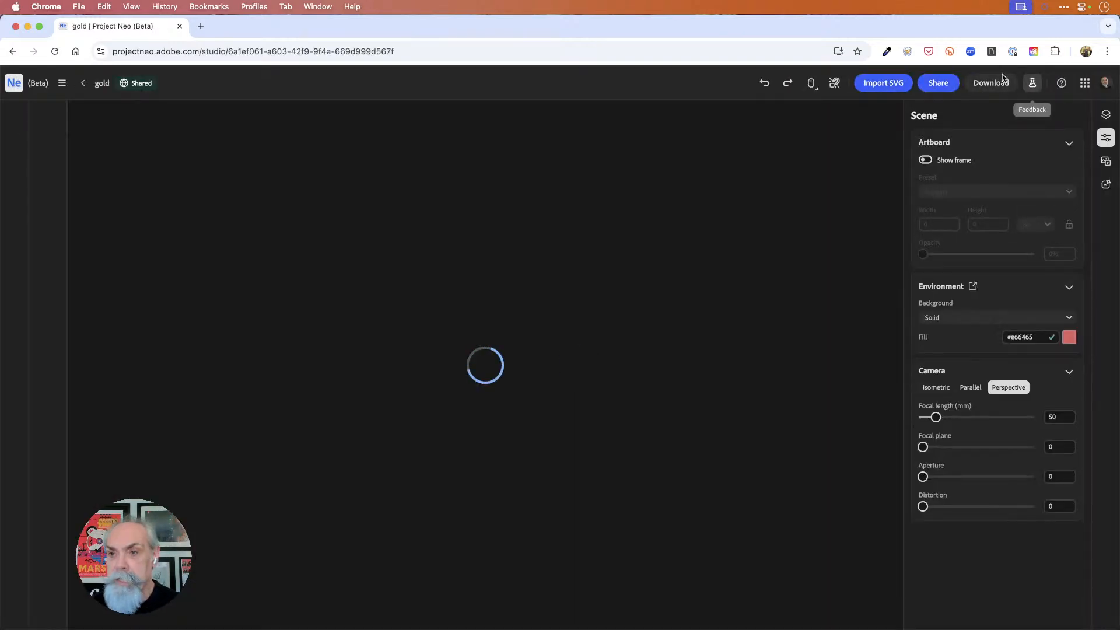
pyautogui.click(942, 86)
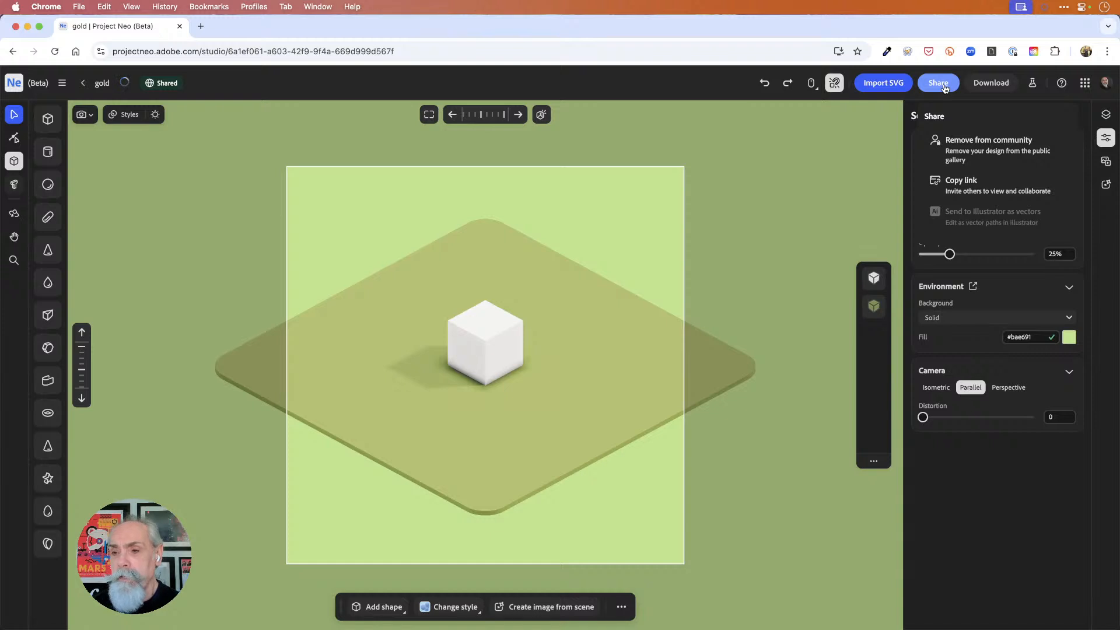
pyautogui.click(948, 146)
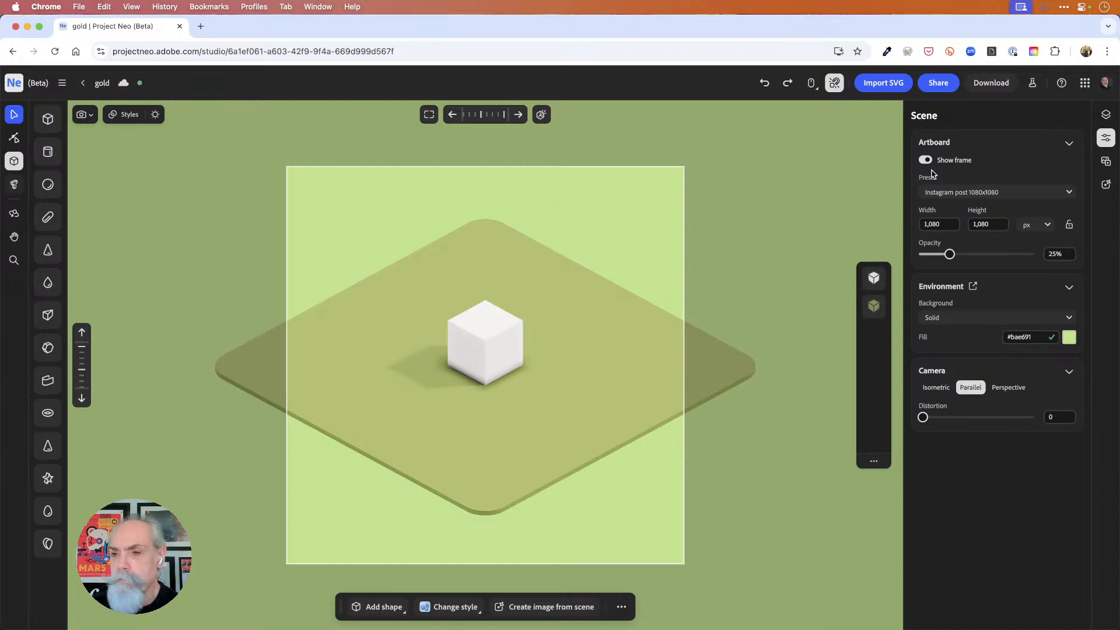
# Set the artboard preset to Youtube thumbnail 1920x1080 and hide the artboard frame.
pyautogui.click(995, 192)
pyautogui.click(1006, 248)
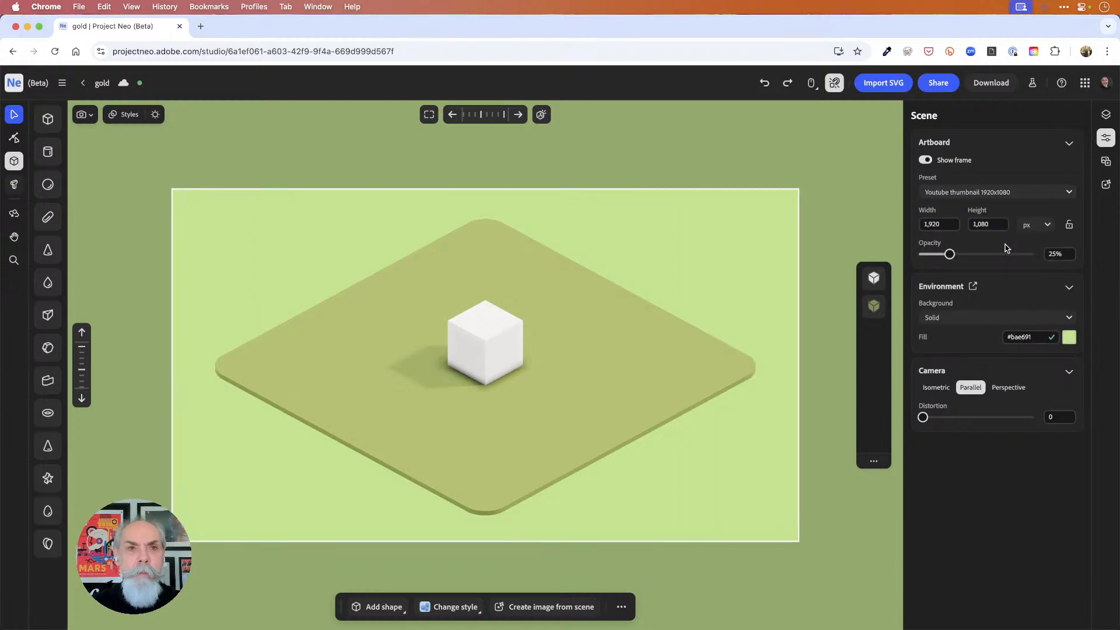
pyautogui.click(926, 160)
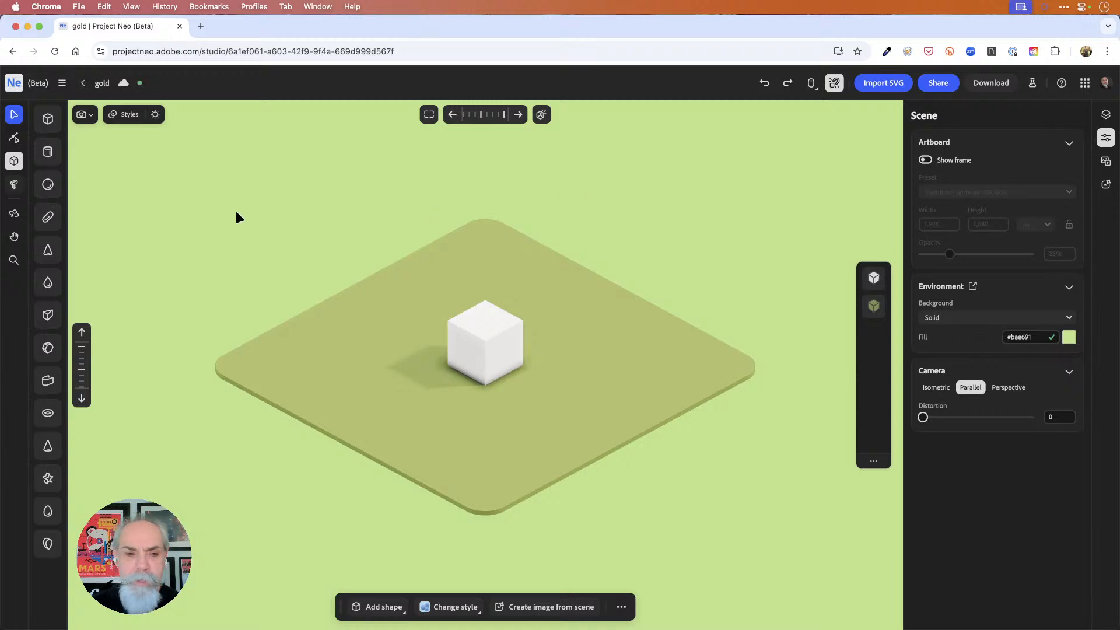
# Add a text object on the base plate near its front corner and change its text to "X".
pyautogui.click(14, 185)
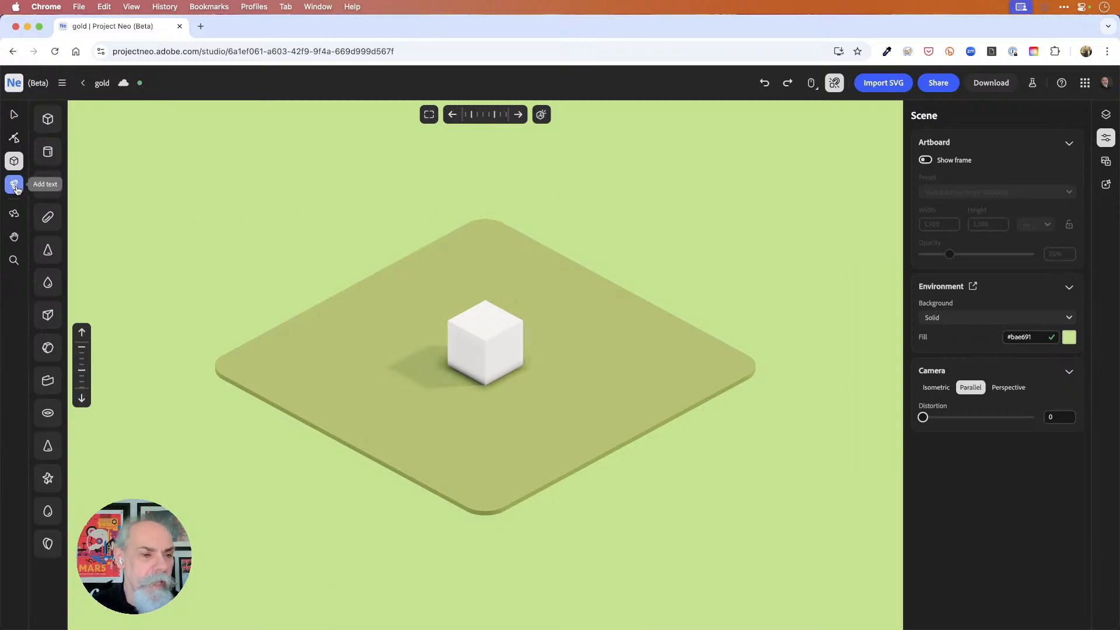
pyautogui.click(488, 485)
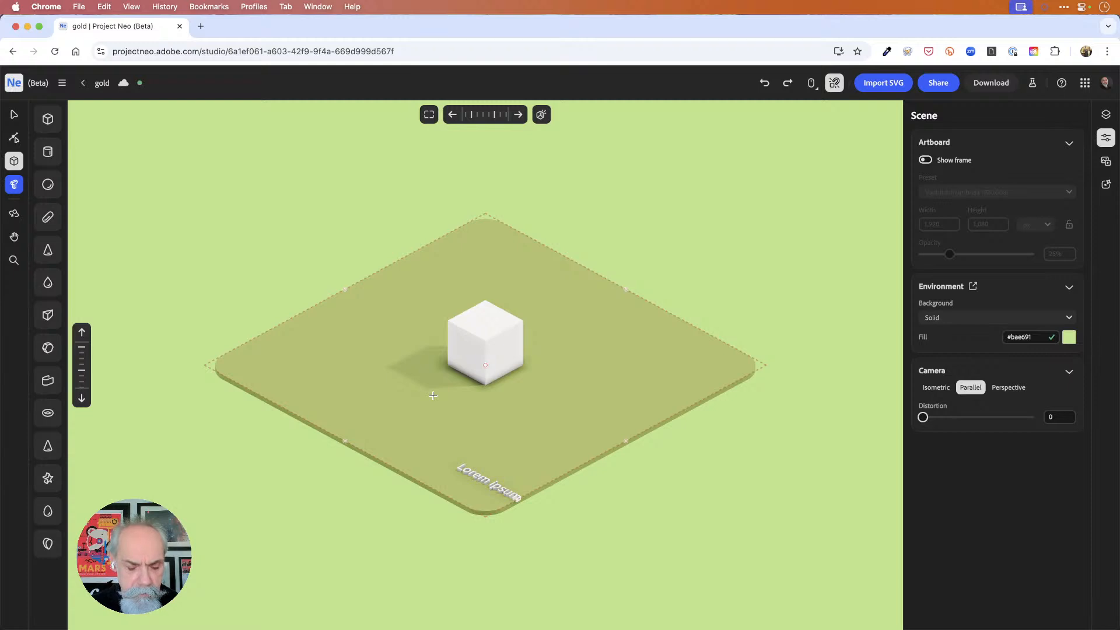
pyautogui.press('v')
pyautogui.click(508, 490)
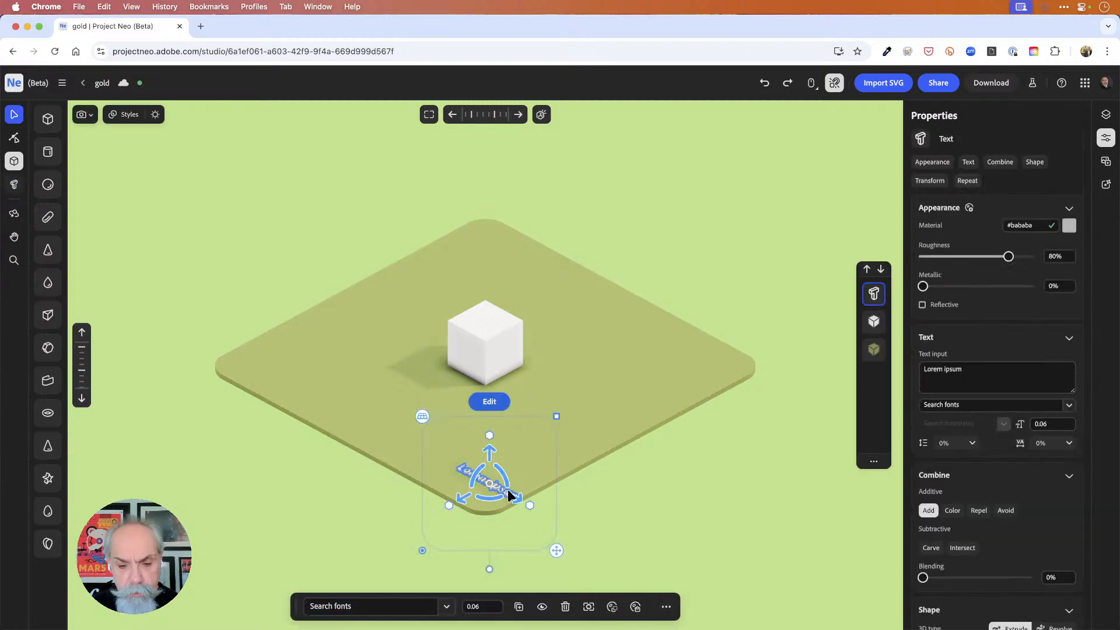
pyautogui.click(983, 367)
pyautogui.moveTo(982, 368); pyautogui.dragTo(907, 369)
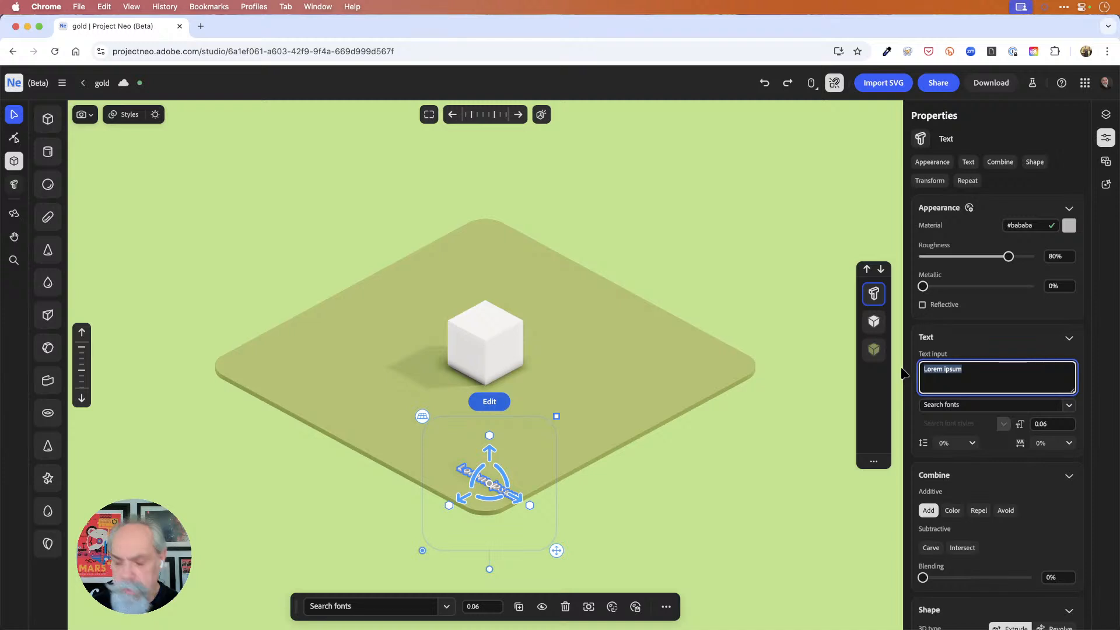
pyautogui.write('X')
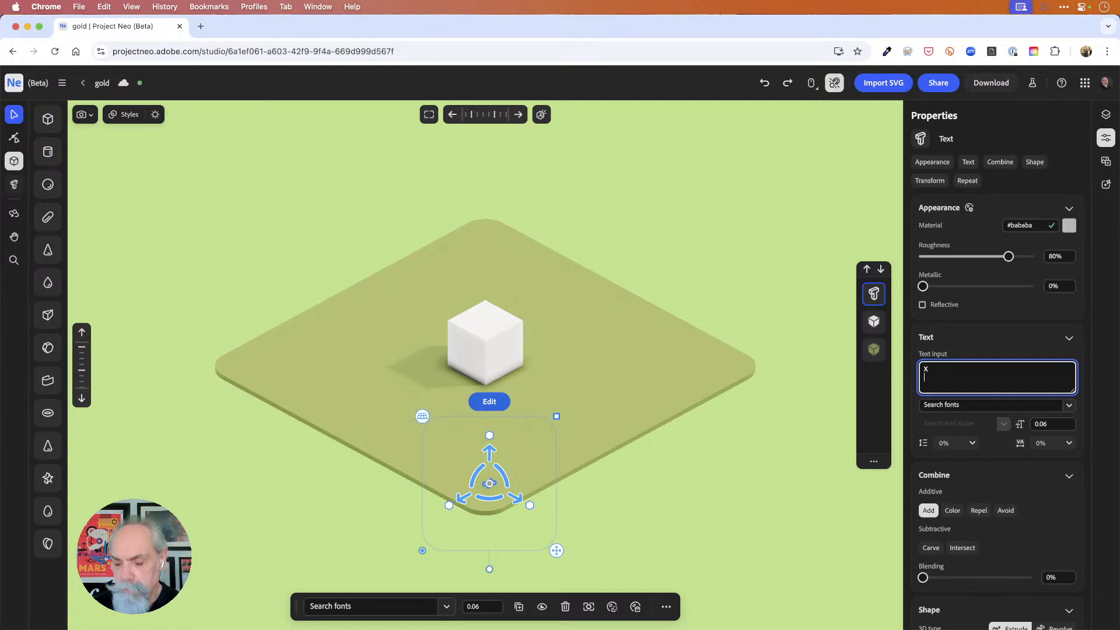
pyautogui.click(1098, 368)
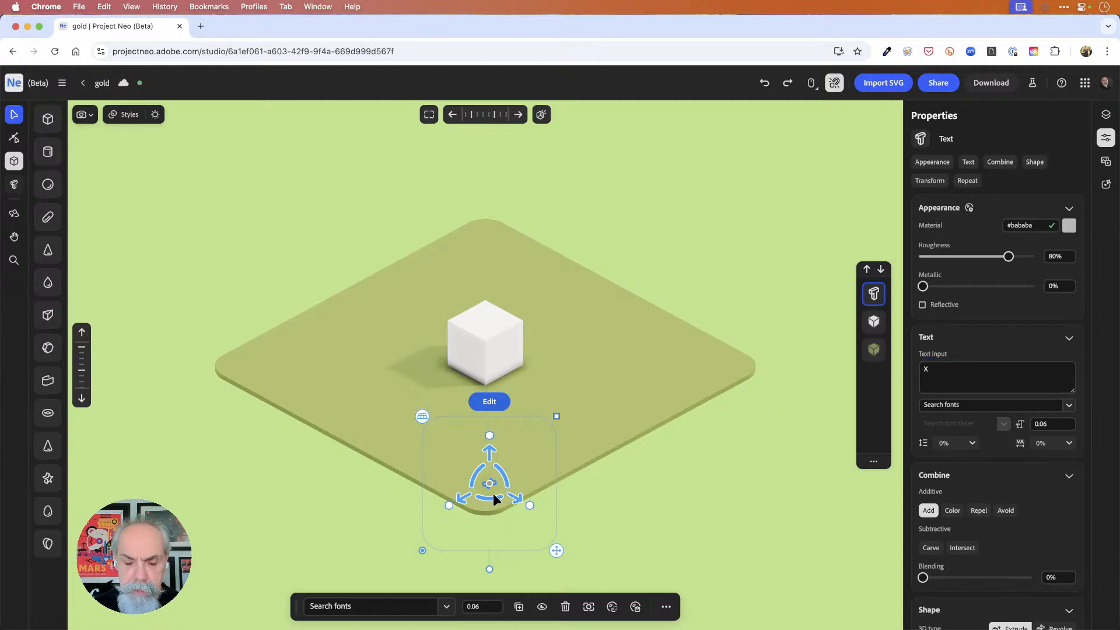
# Rotate the X letter so it stands upright and raise it onto the surface of the base plate.
pyautogui.scroll(5, 495, 500)
pyautogui.scroll(10, 494, 500)
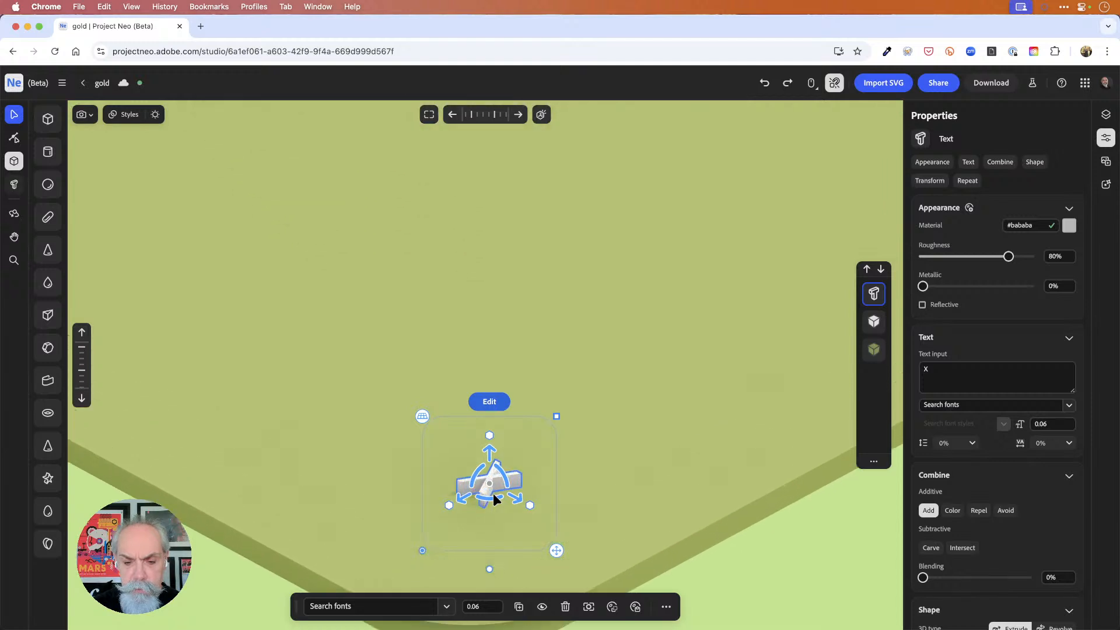
pyautogui.moveTo(475, 476); pyautogui.dragTo(462, 503)
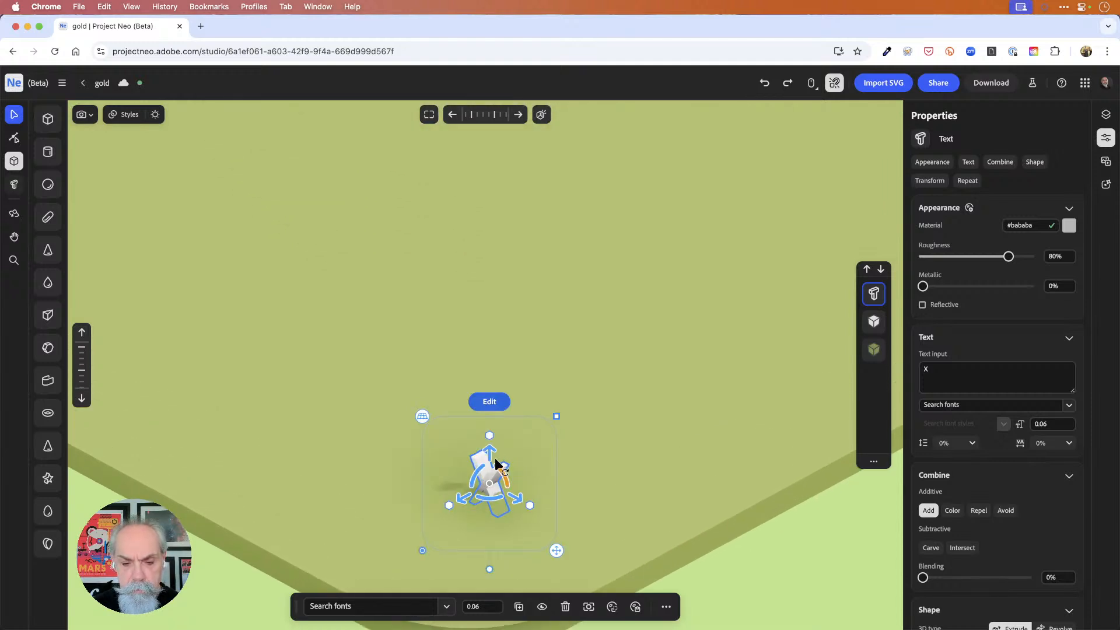
pyautogui.moveTo(489, 449); pyautogui.dragTo(489, 433)
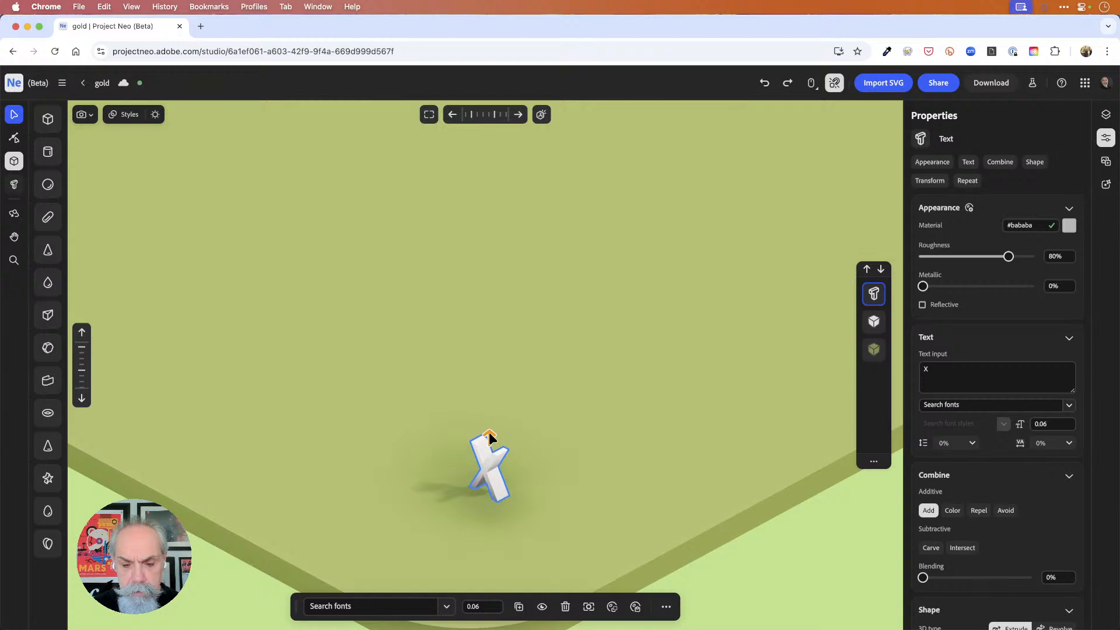
pyautogui.click(489, 433)
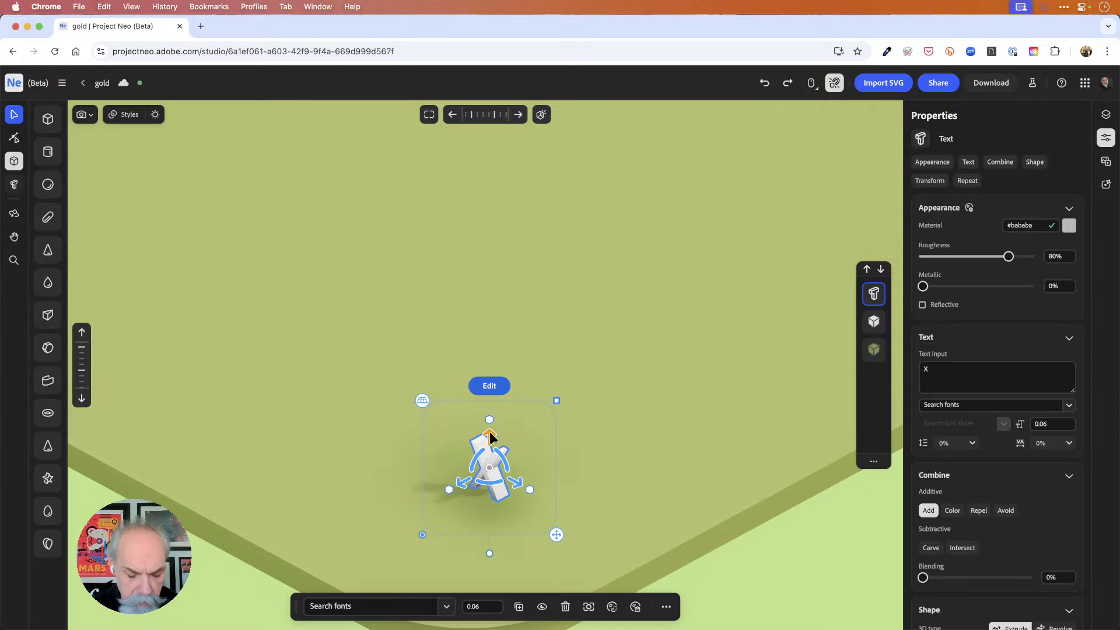
# Duplicate the upright X and place the copy beside the original, turned to face the adjacent side of the plate.
pyautogui.press('super+d')
pyautogui.click(874, 321)
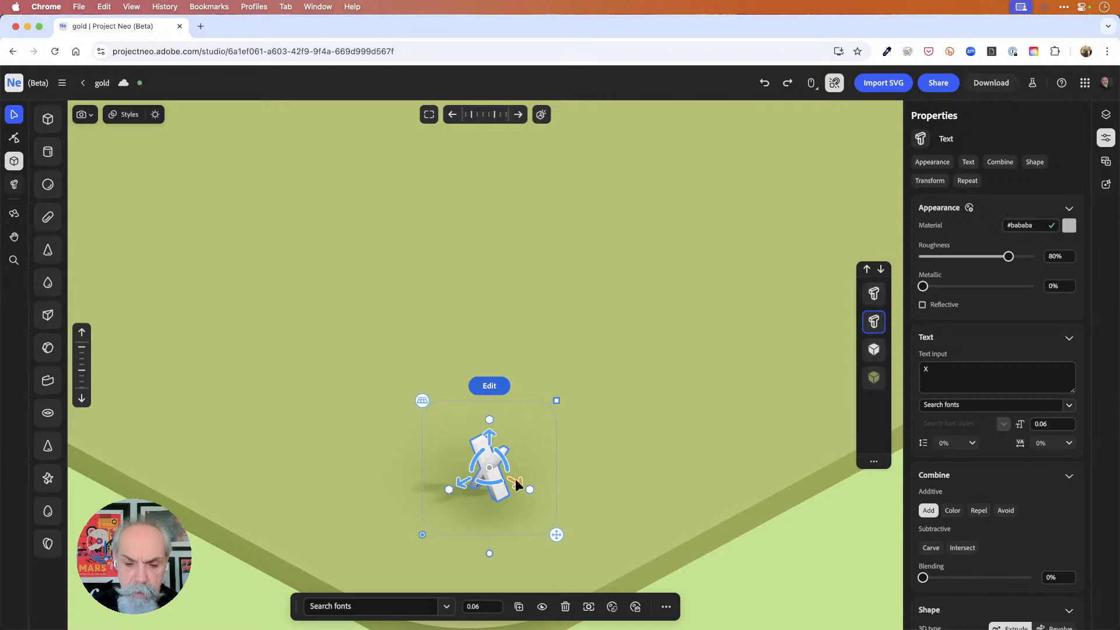
pyautogui.moveTo(487, 481); pyautogui.dragTo(585, 483)
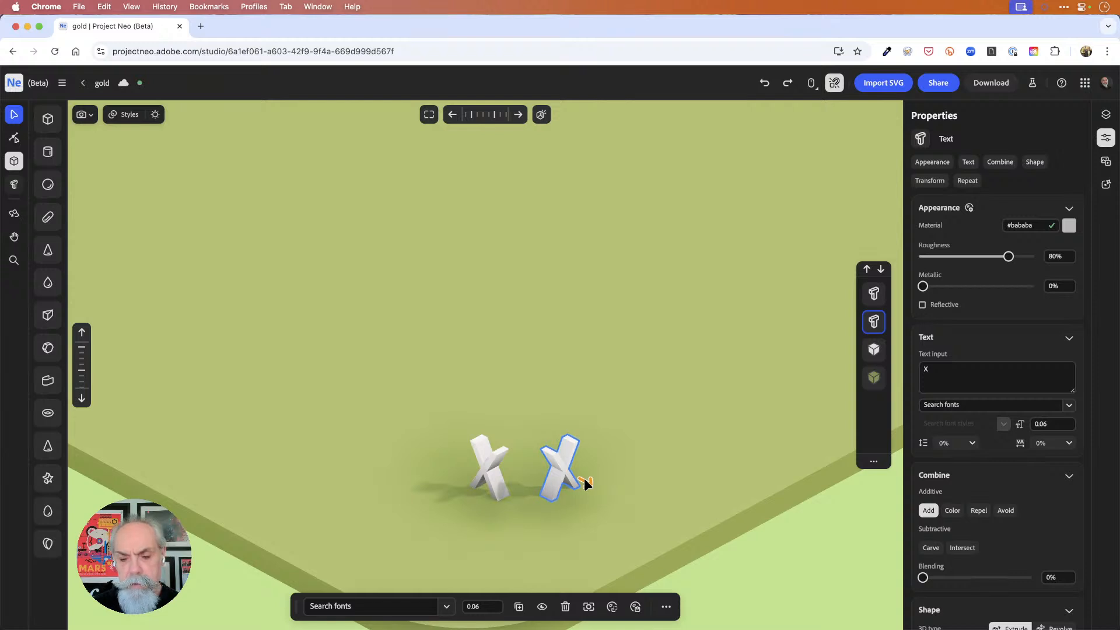
# Color the copied X red (#ff0a0a) and the original X green (#0bff00).
pyautogui.click(1068, 227)
pyautogui.moveTo(1060, 326); pyautogui.dragTo(1062, 315)
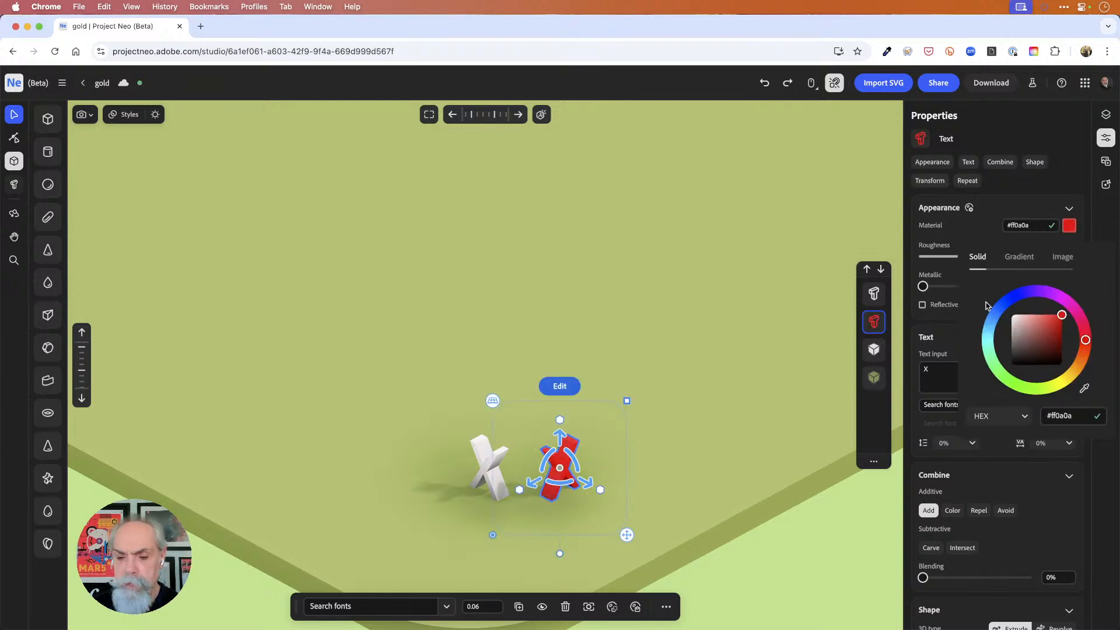
pyautogui.click(482, 455)
pyautogui.click(1070, 227)
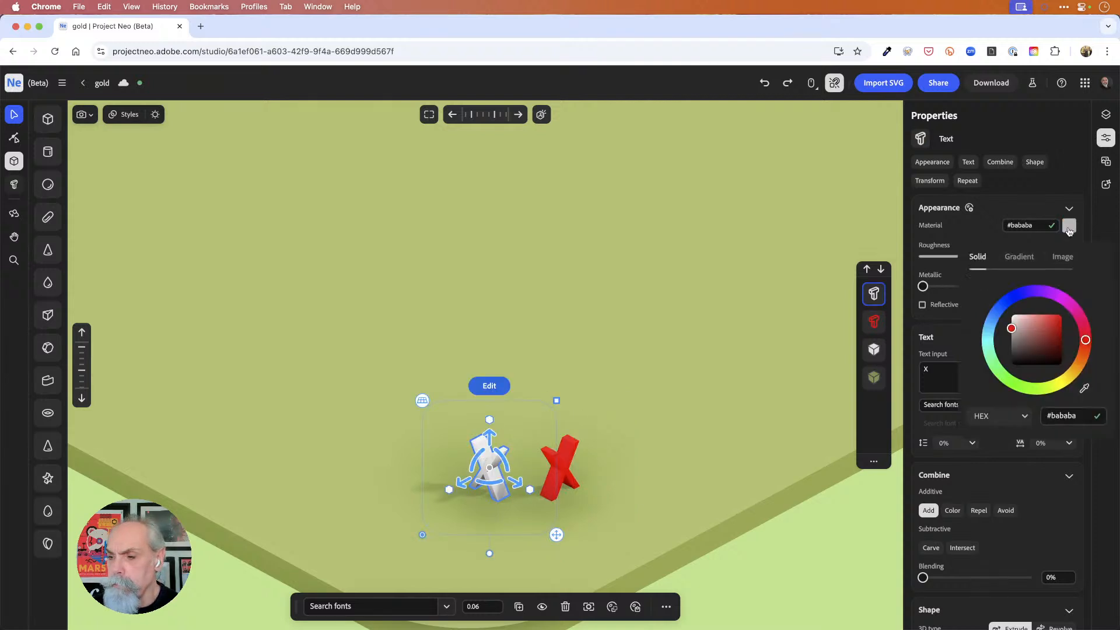
pyautogui.moveTo(994, 368); pyautogui.dragTo(1014, 383)
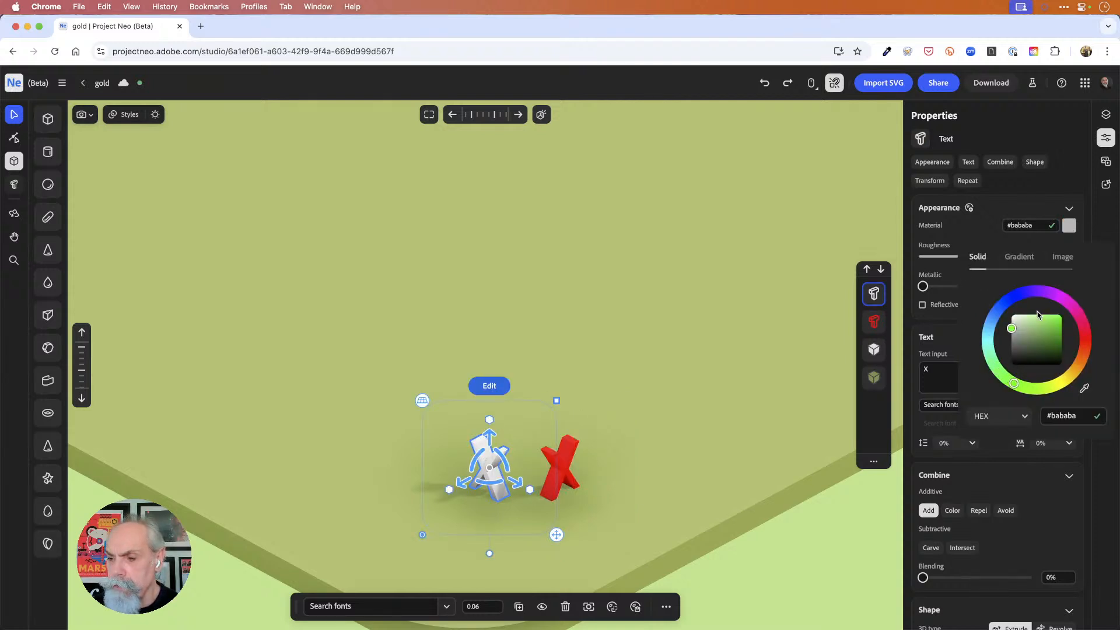
pyautogui.click(1038, 329)
pyautogui.moveTo(1038, 329); pyautogui.dragTo(1076, 307)
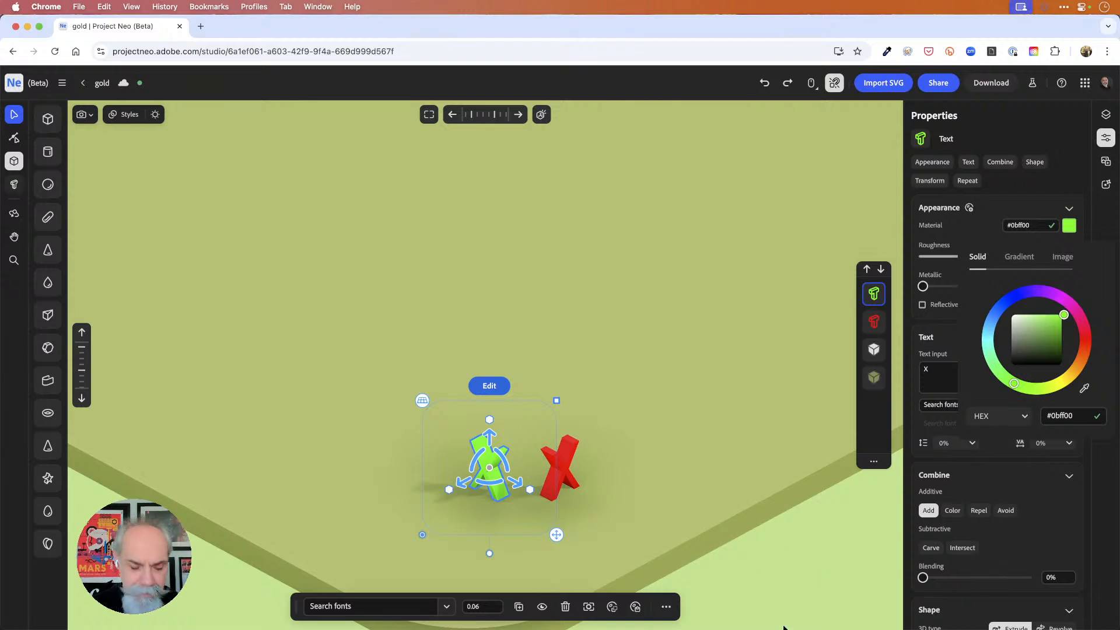
# Duplicate the green X and raise the copy above the original, turned to lie flat.
pyautogui.press('super+d')
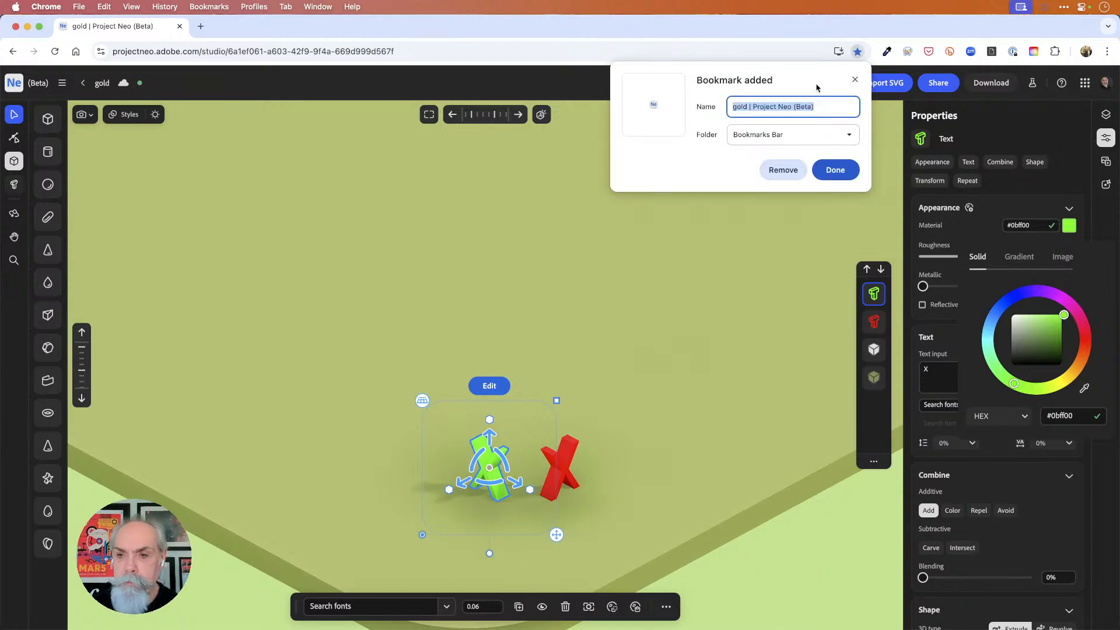
pyautogui.click(792, 170)
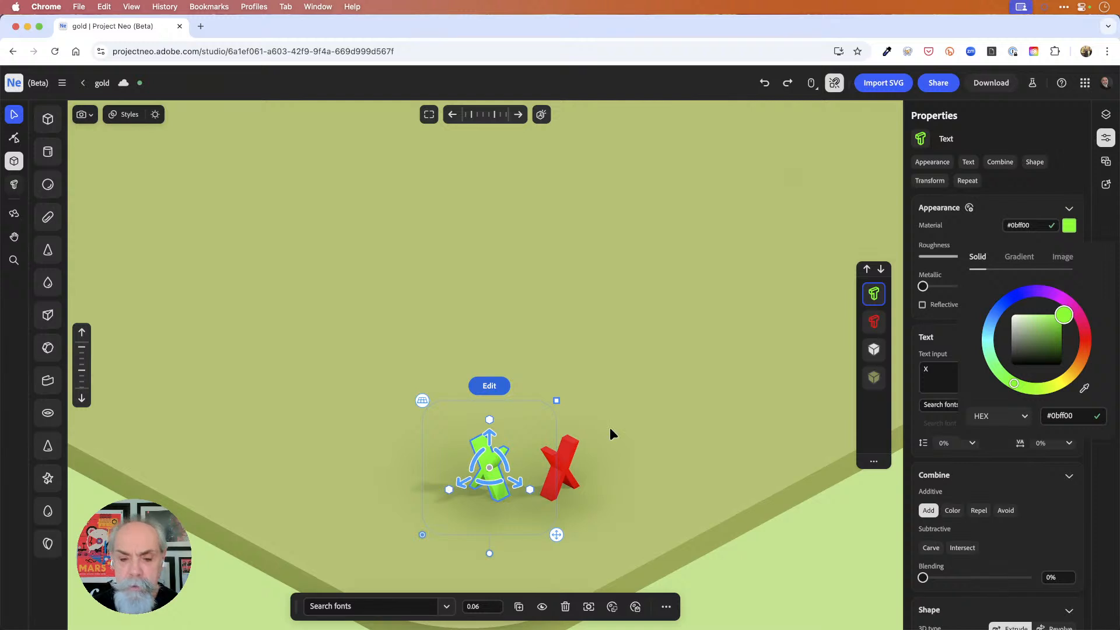
pyautogui.click(495, 482)
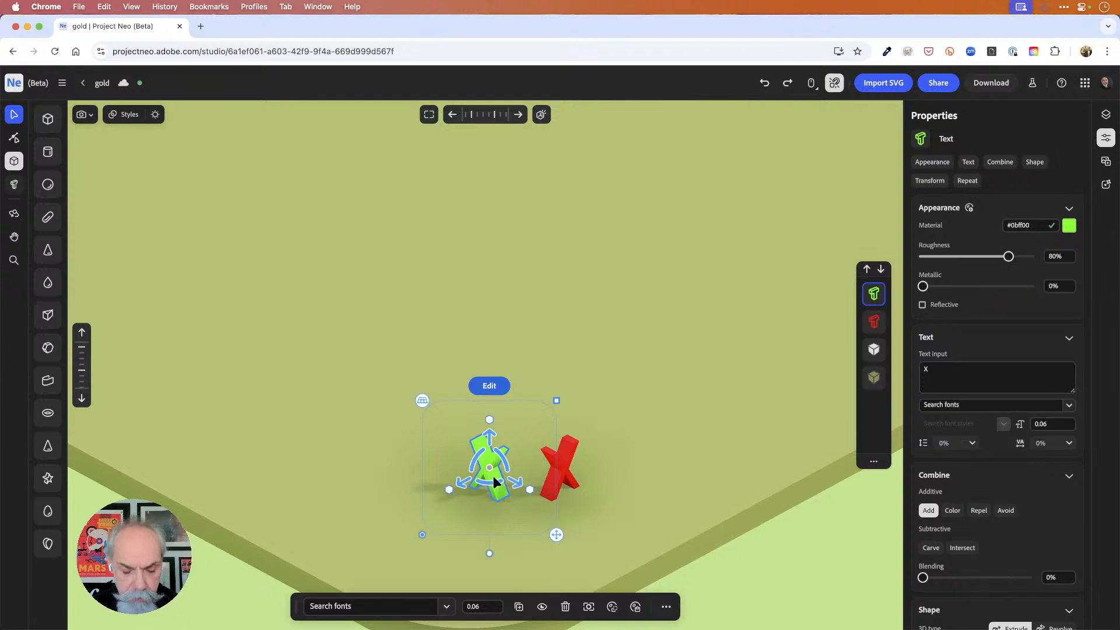
pyautogui.press('super+d')
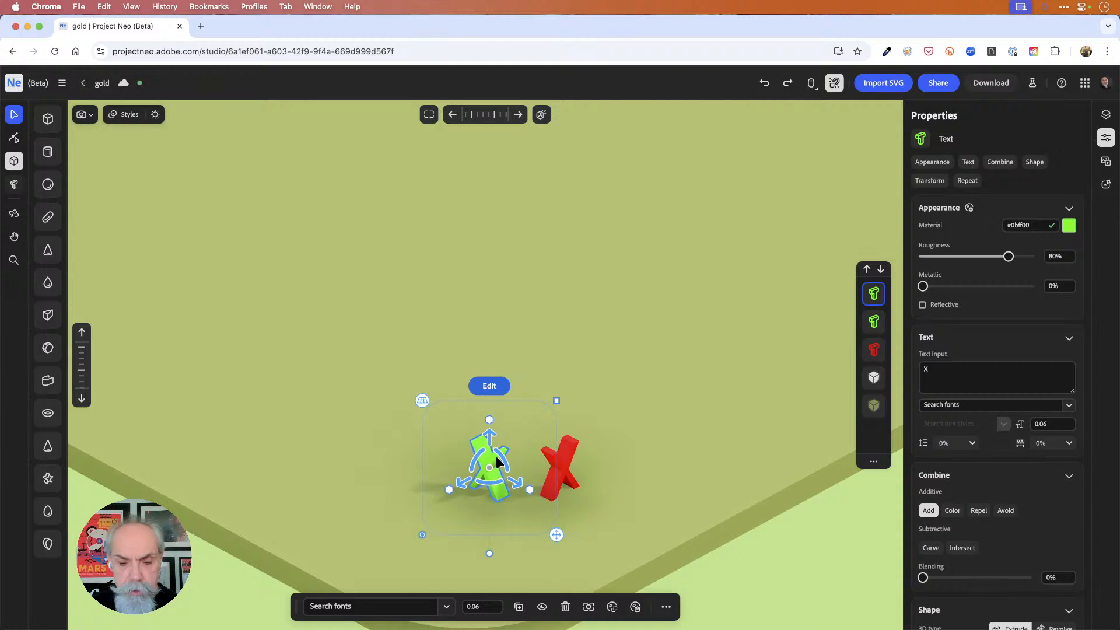
pyautogui.moveTo(490, 438); pyautogui.dragTo(513, 392)
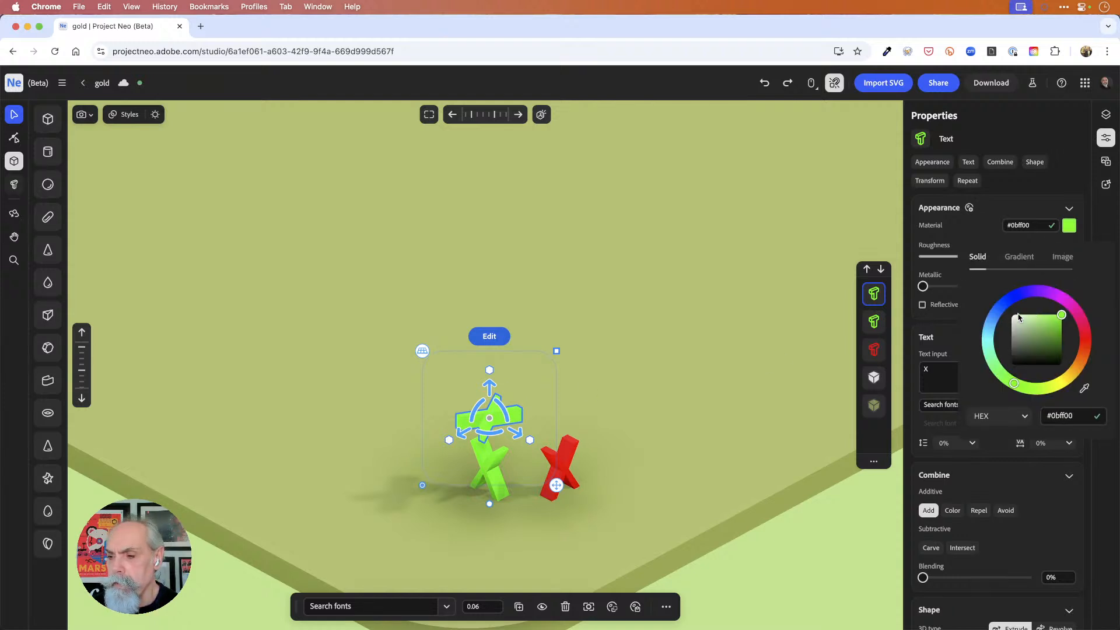
# Color the raised flat X blue (#000fff) and move it over the gap between the green and red letters.
pyautogui.click(1010, 299)
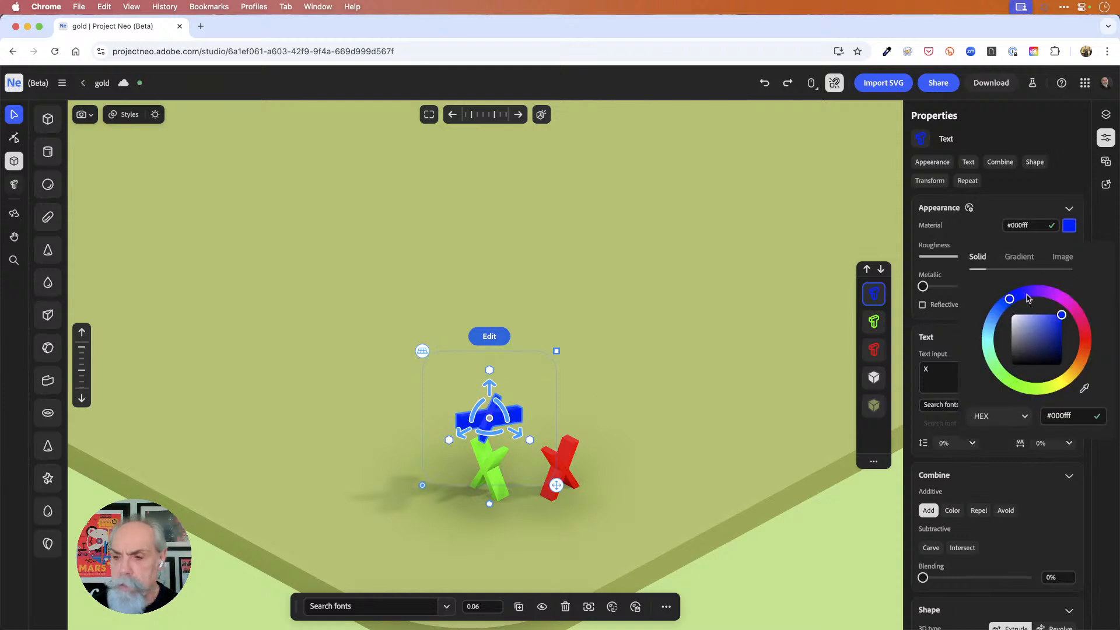
pyautogui.click(1064, 125)
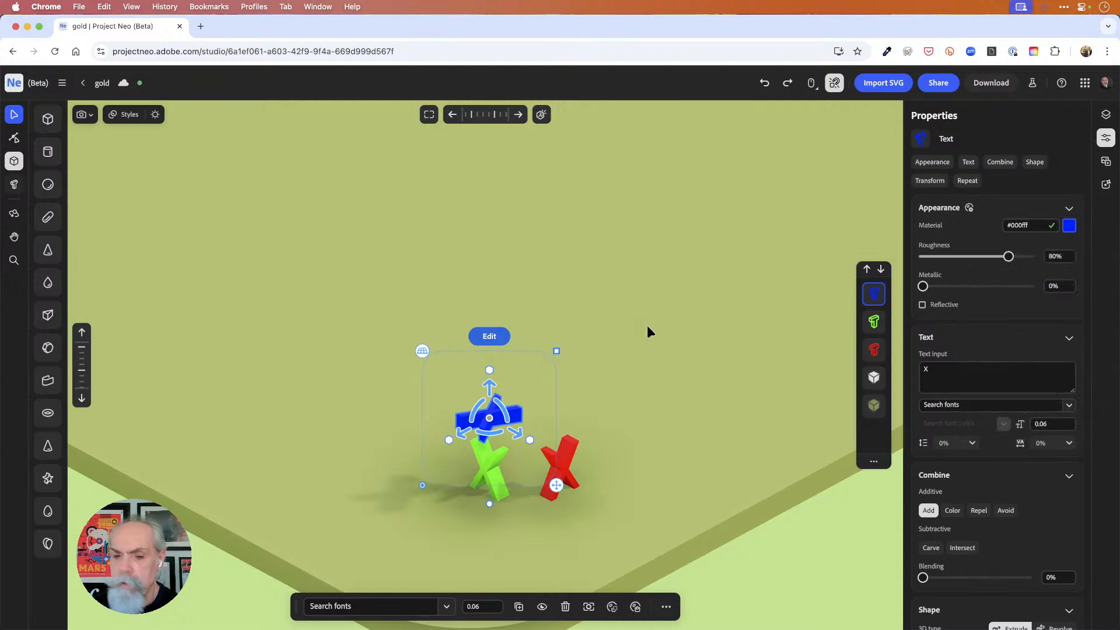
pyautogui.moveTo(474, 434); pyautogui.dragTo(509, 414)
pyautogui.moveTo(550, 419); pyautogui.dragTo(549, 503, button='right')
pyautogui.moveTo(500, 423); pyautogui.dragTo(492, 434)
pyautogui.moveTo(497, 379); pyautogui.dragTo(499, 380)
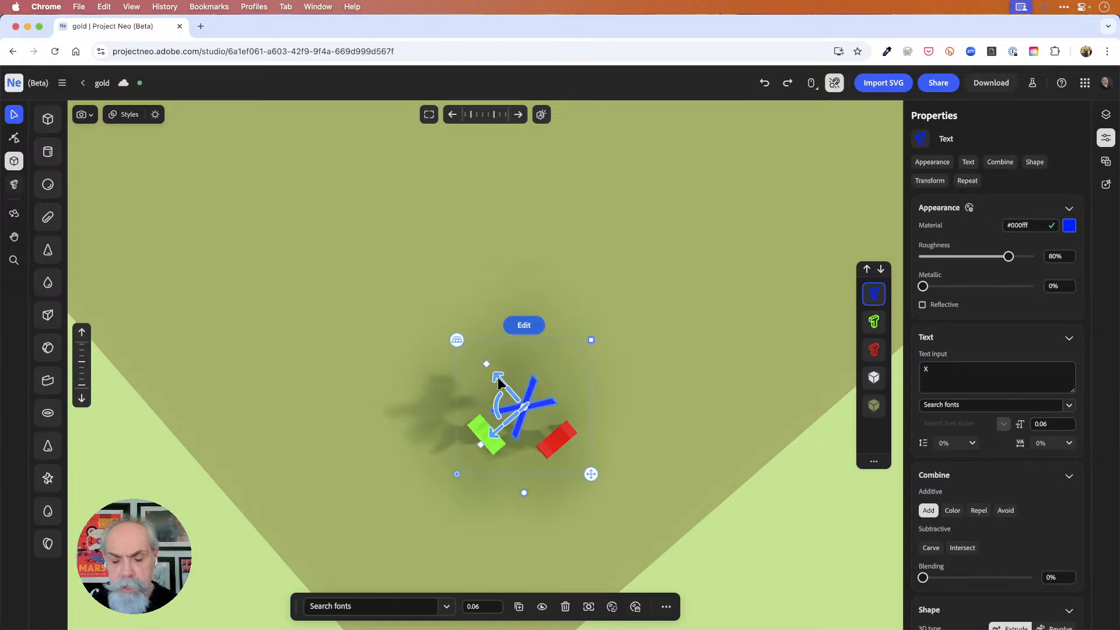
# Change the blue letter's text to "Z" and the green letter's text to "Y".
pyautogui.doubleClick(936, 377)
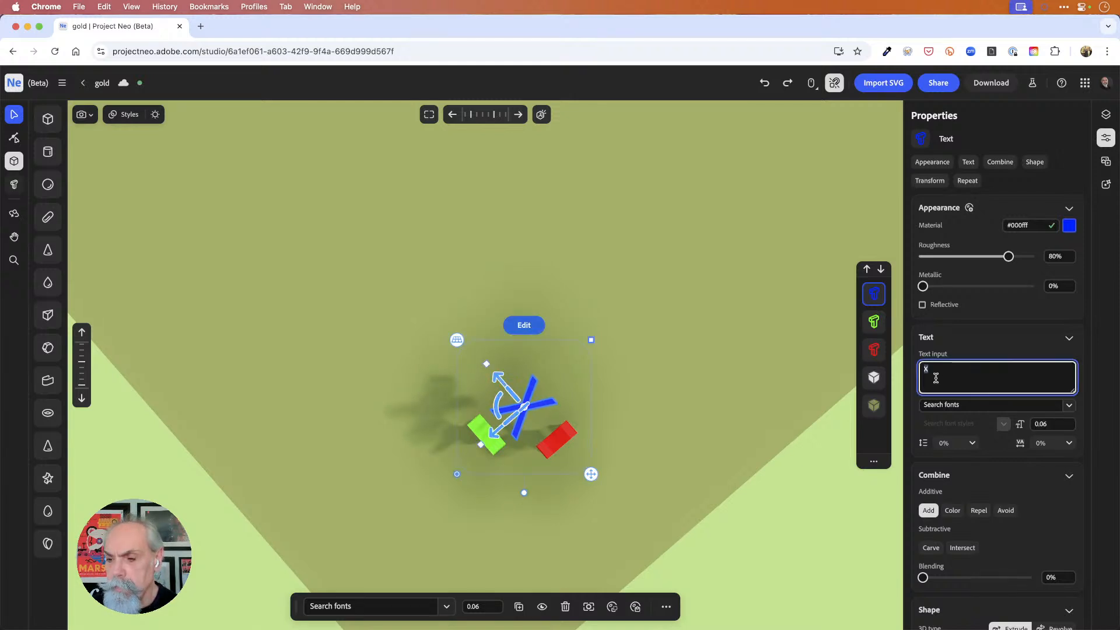
pyautogui.write('Z')
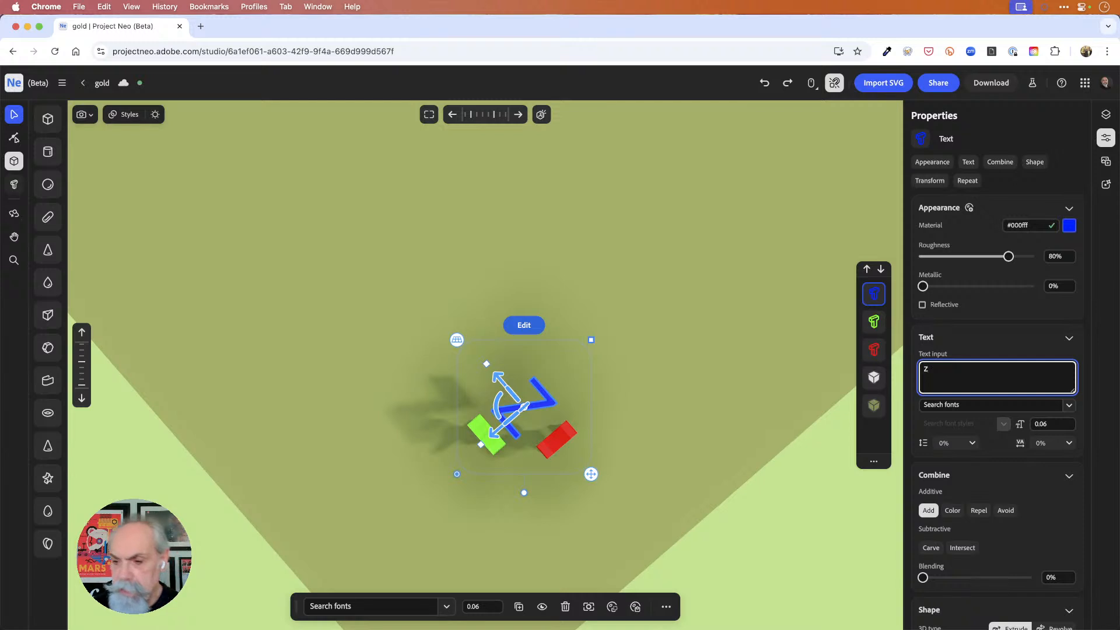
pyautogui.click(503, 452)
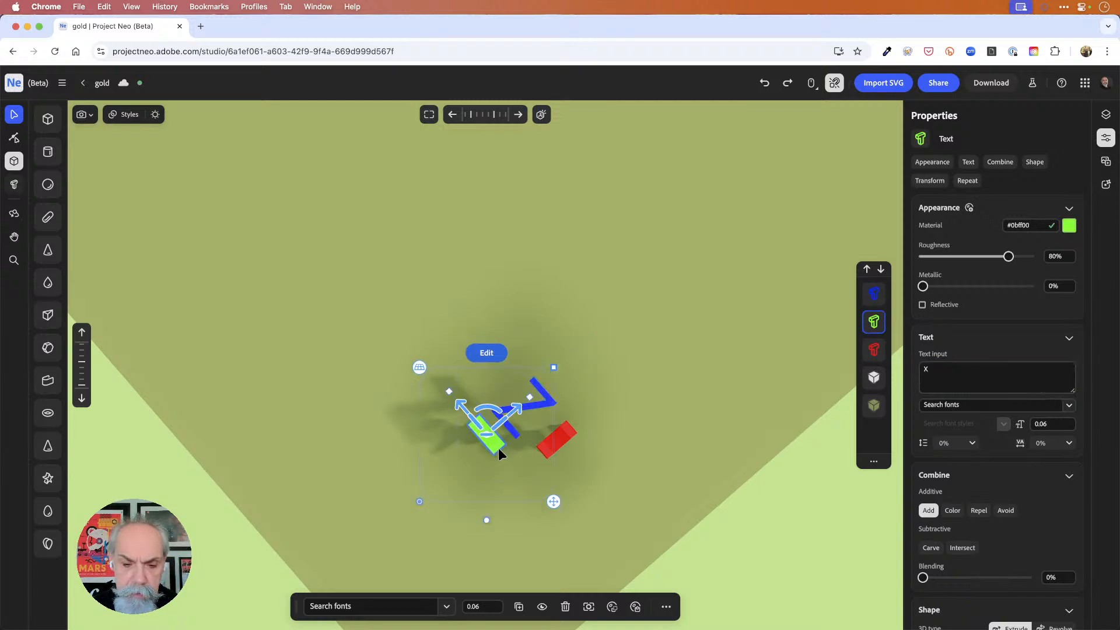
pyautogui.doubleClick(948, 372)
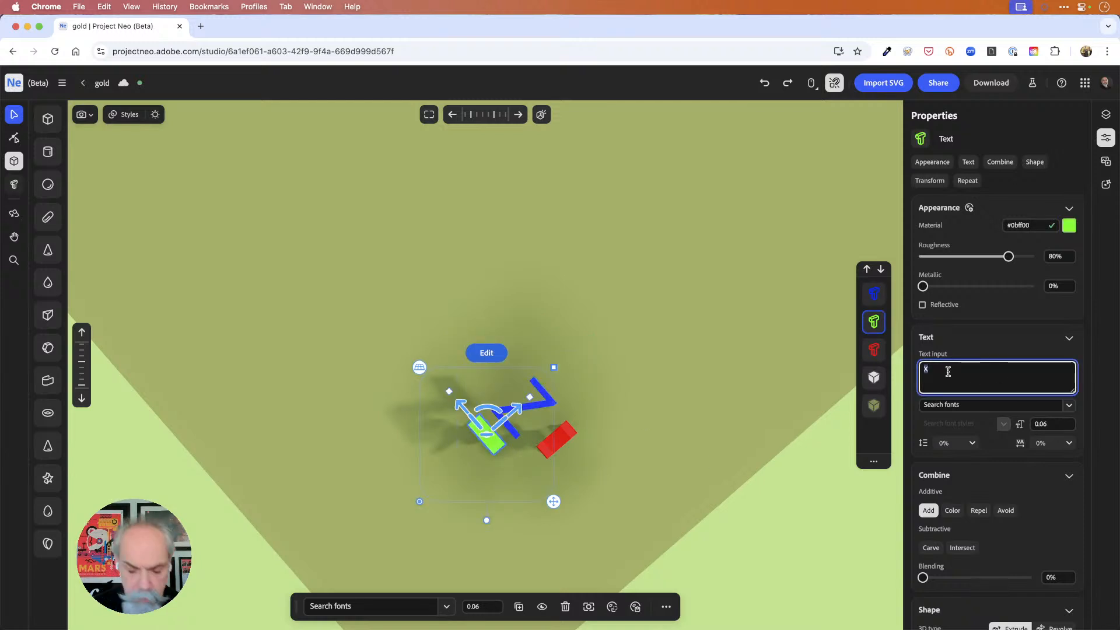
pyautogui.click(792, 513)
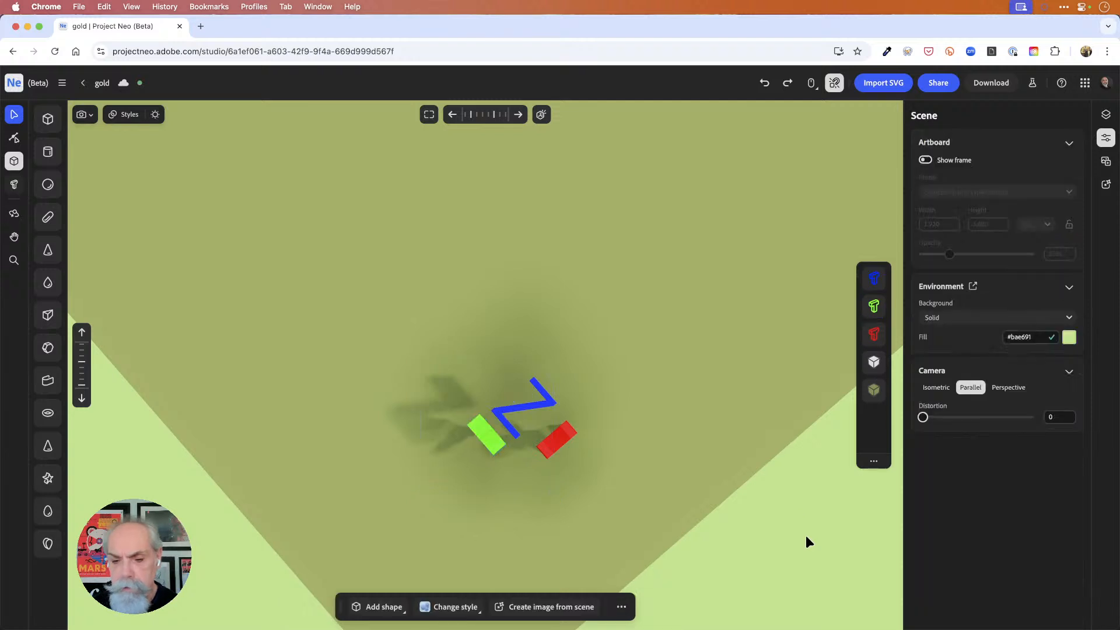
pyautogui.moveTo(793, 514); pyautogui.dragTo(792, 414, button='right')
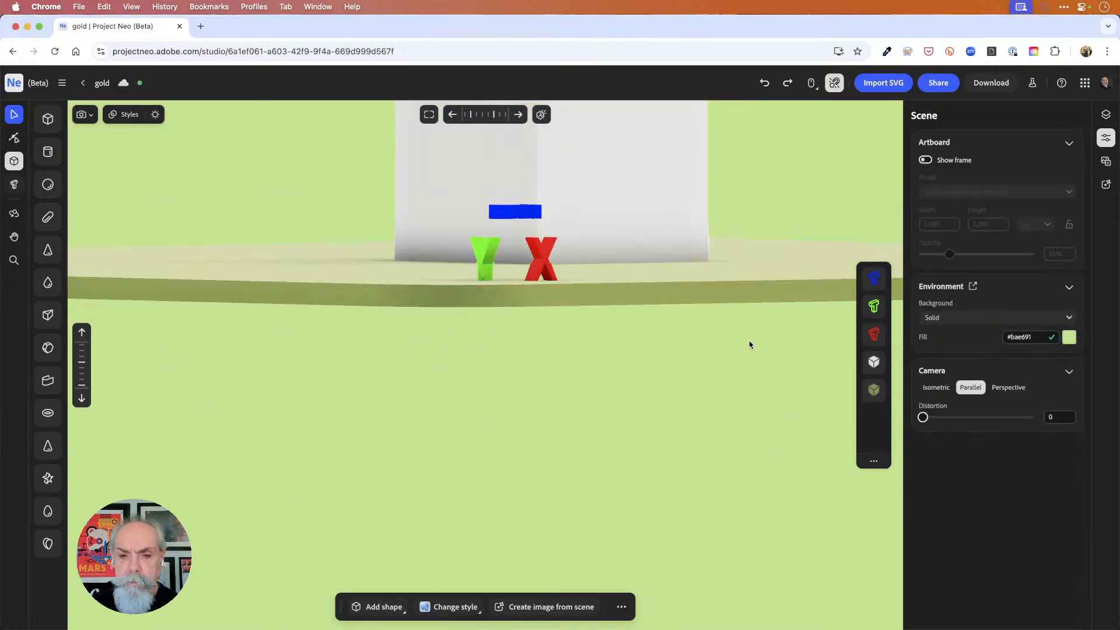
# Fit the whole base plate inside the 1920x1080 artboard frame from a raised angle, showing the frame only while positioning the view.
pyautogui.moveTo(751, 350); pyautogui.dragTo(739, 523, button='middle')
pyautogui.moveTo(762, 383)
pyautogui.mouseDown(button='middle')
pyautogui.moveTo(761, 426)
pyautogui.moveTo(755, 401)
pyautogui.mouseUp(button='middle')
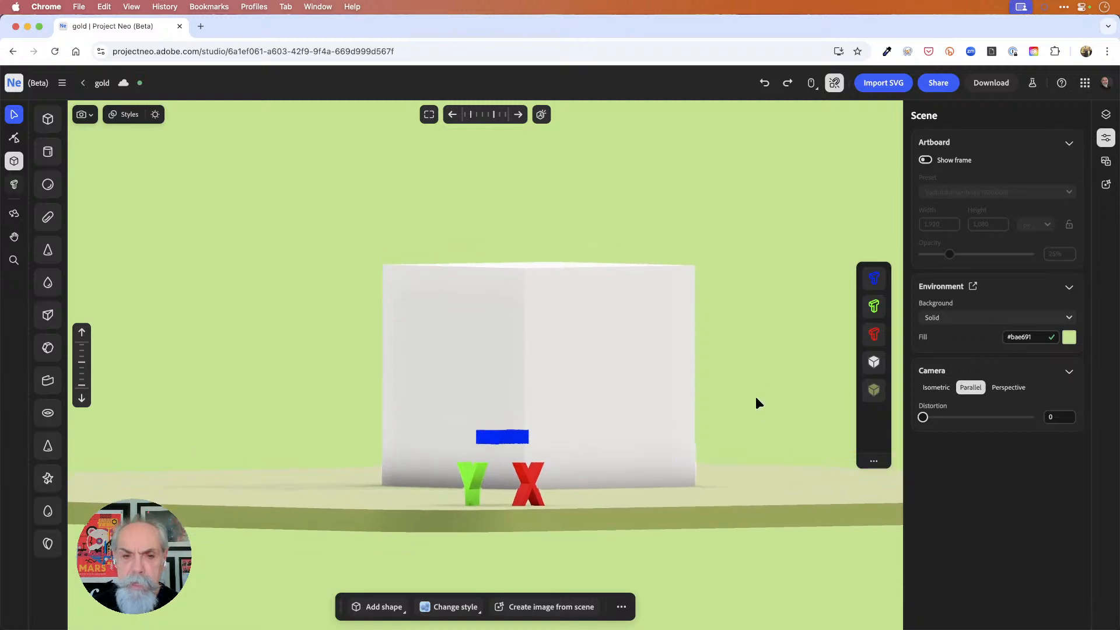
pyautogui.click(430, 115)
pyautogui.click(422, 143)
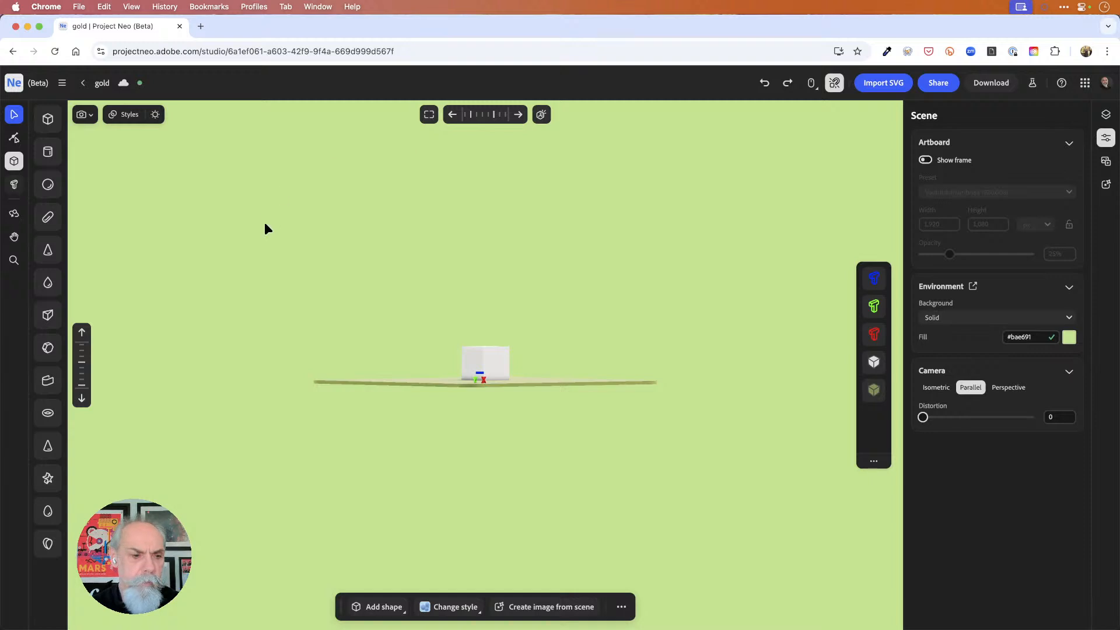
pyautogui.moveTo(622, 309); pyautogui.dragTo(628, 332, button='middle')
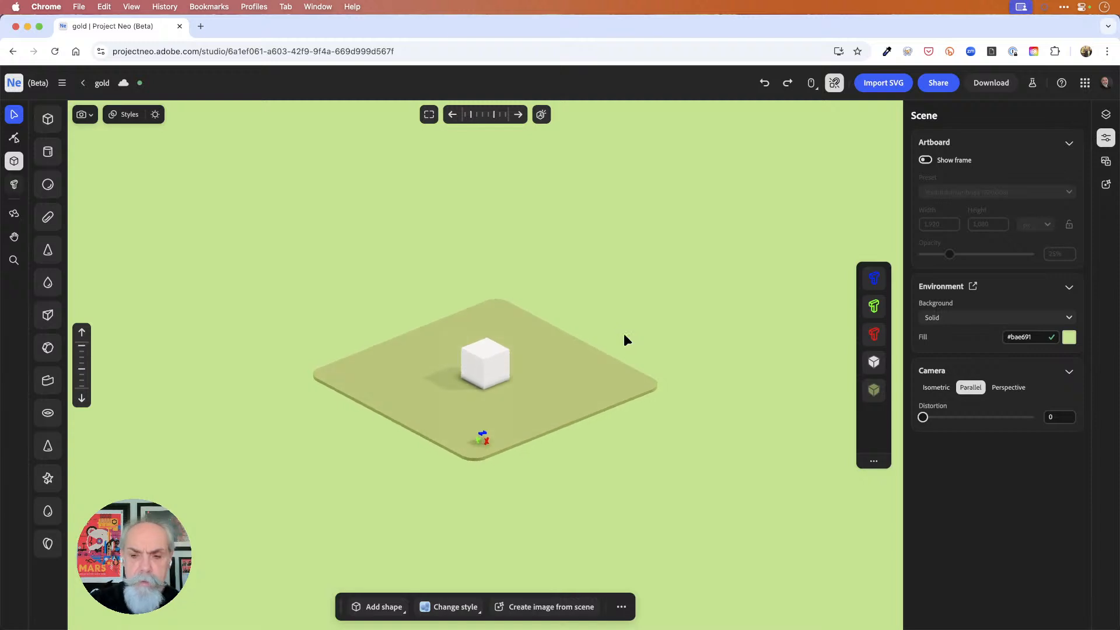
pyautogui.click(927, 160)
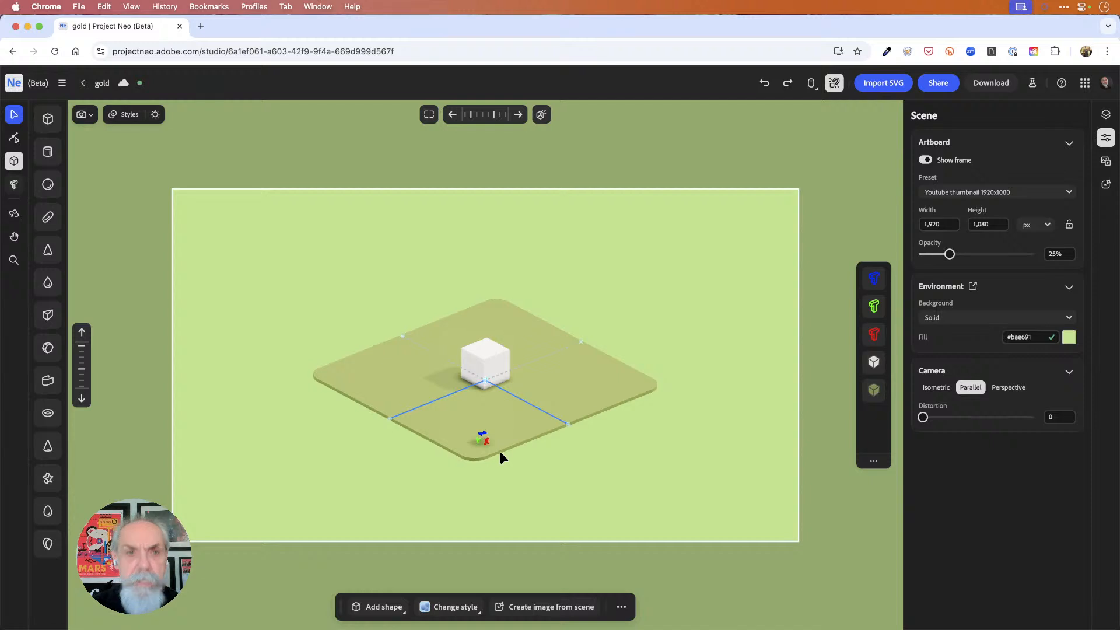
pyautogui.scroll(3, 500, 452)
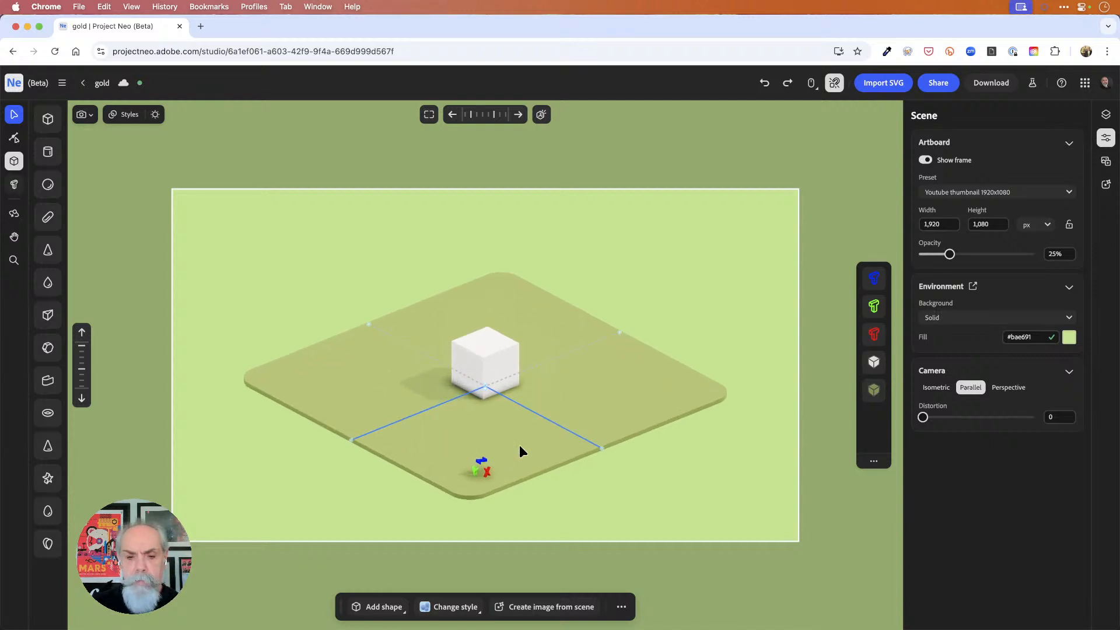
pyautogui.moveTo(517, 442); pyautogui.dragTo(530, 427)
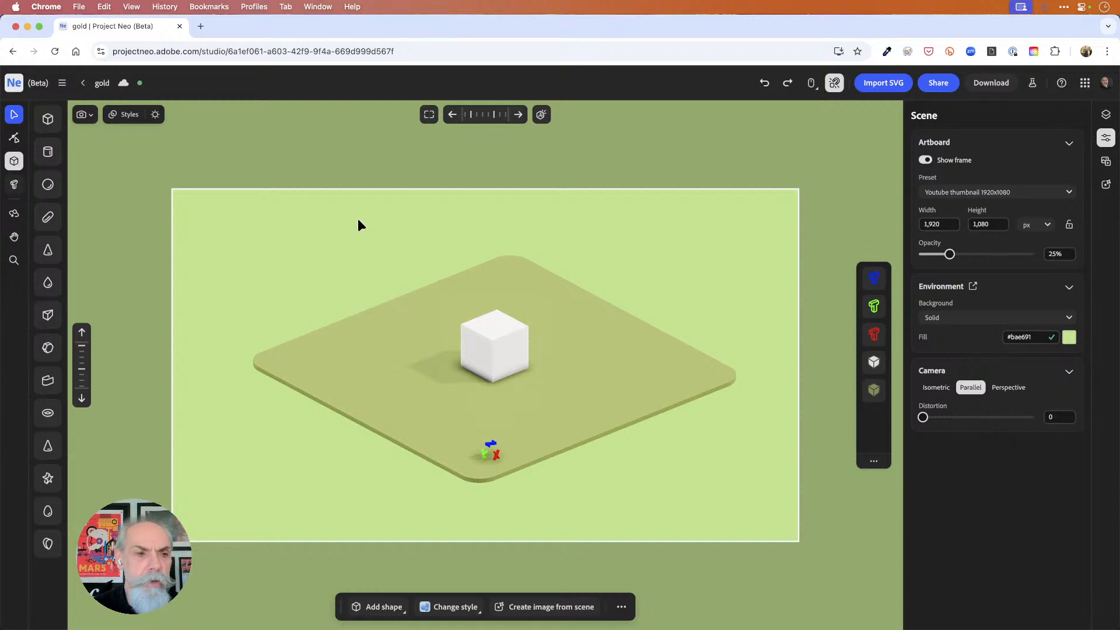
pyautogui.click(925, 160)
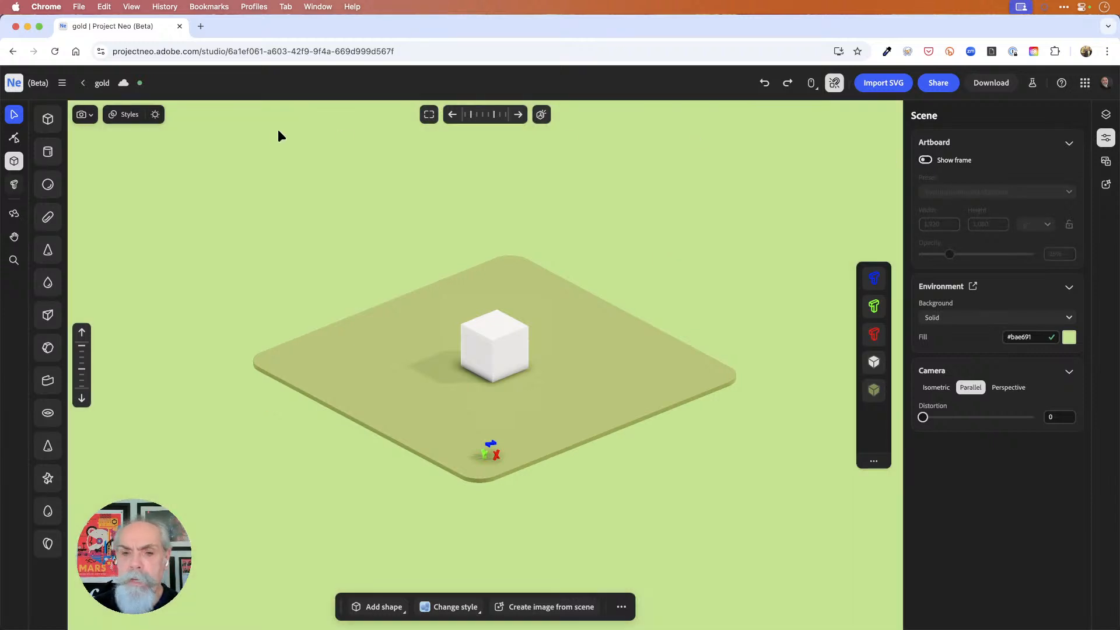
# Save the current camera view as a snapshot and rename it "Framed".
pyautogui.click(85, 115)
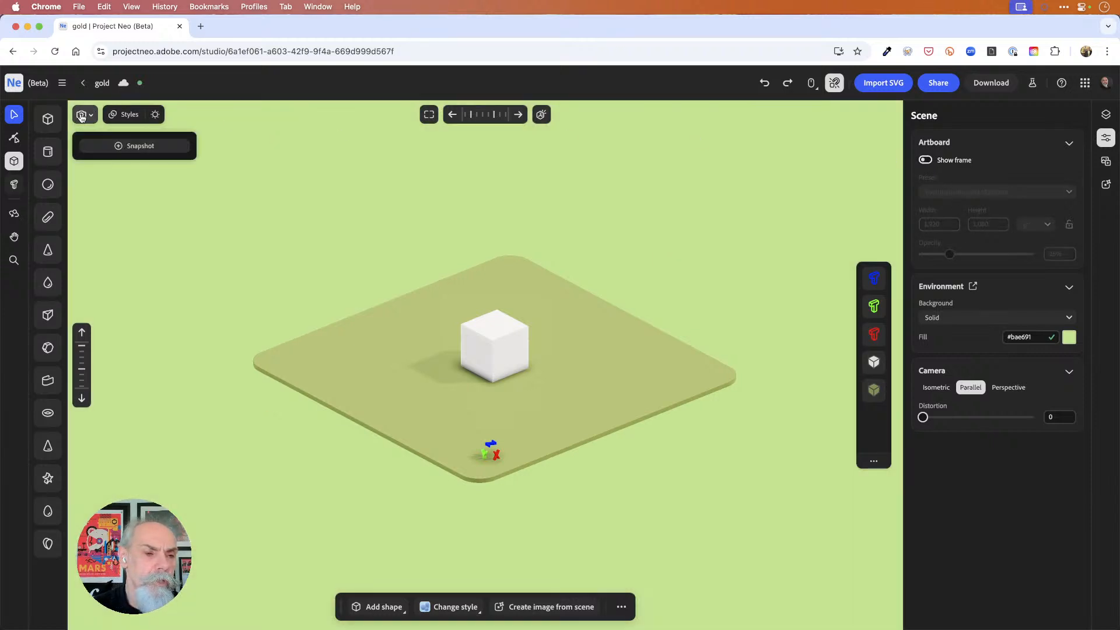
pyautogui.click(118, 145)
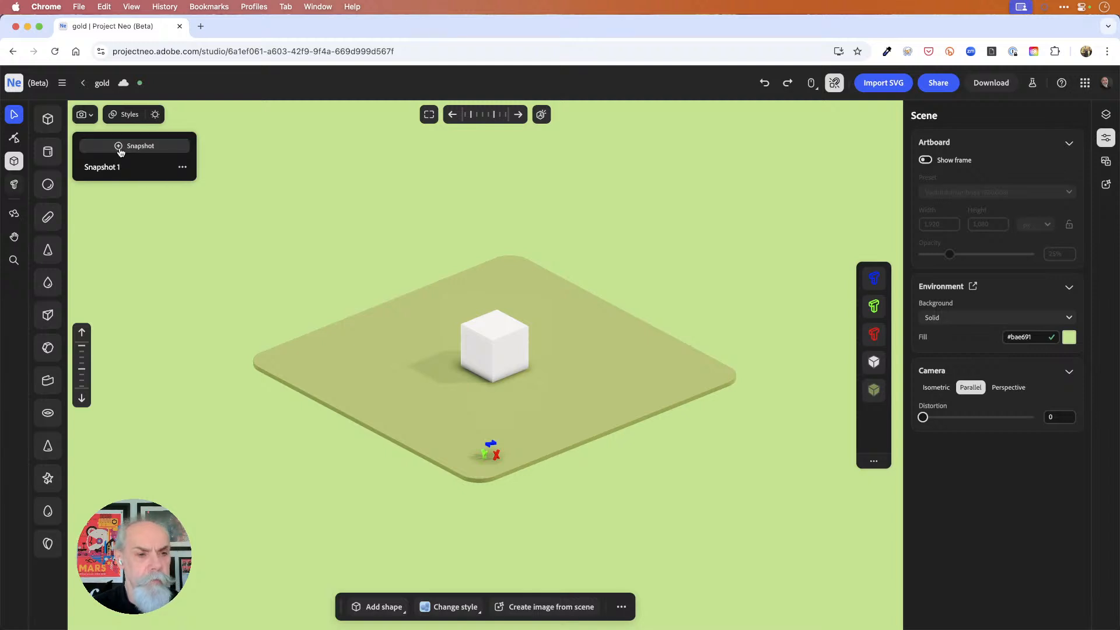
pyautogui.click(182, 167)
pyautogui.click(209, 209)
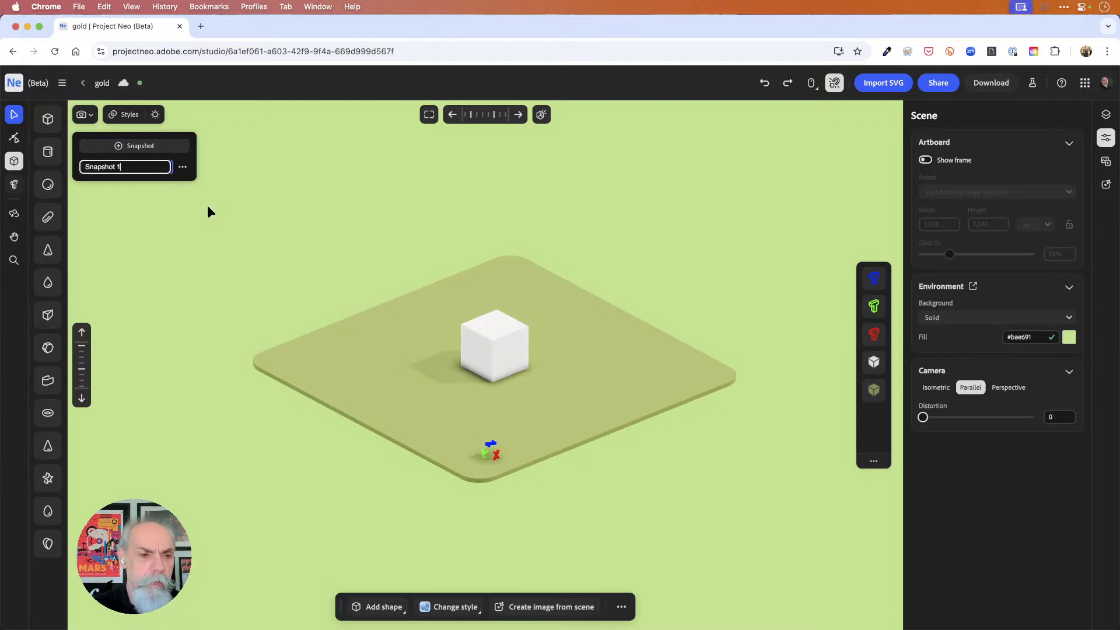
pyautogui.press('BackSpace')
pyautogui.press('BackSpace')
pyautogui.press('BackSpace')
pyautogui.press('BackSpace')
pyautogui.press('BackSpace')
pyautogui.press('BackSpace')
pyautogui.press('BackSpace')
pyautogui.press('BackSpace')
pyautogui.press('BackSpace')
pyautogui.press('BackSpace')
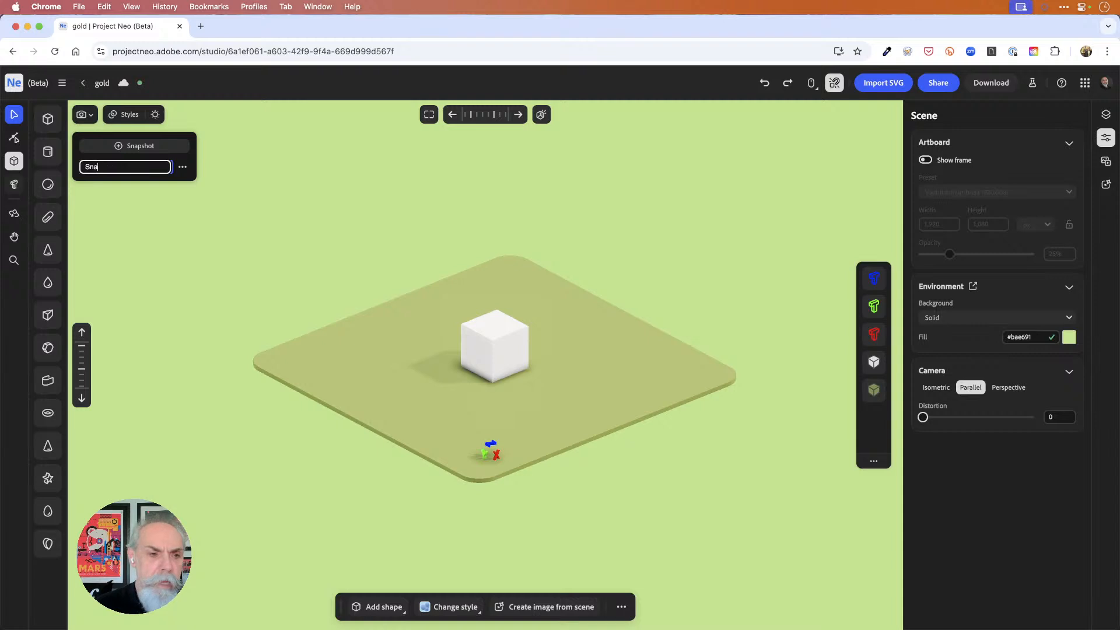
pyautogui.write('Framed')
pyautogui.press('Return')
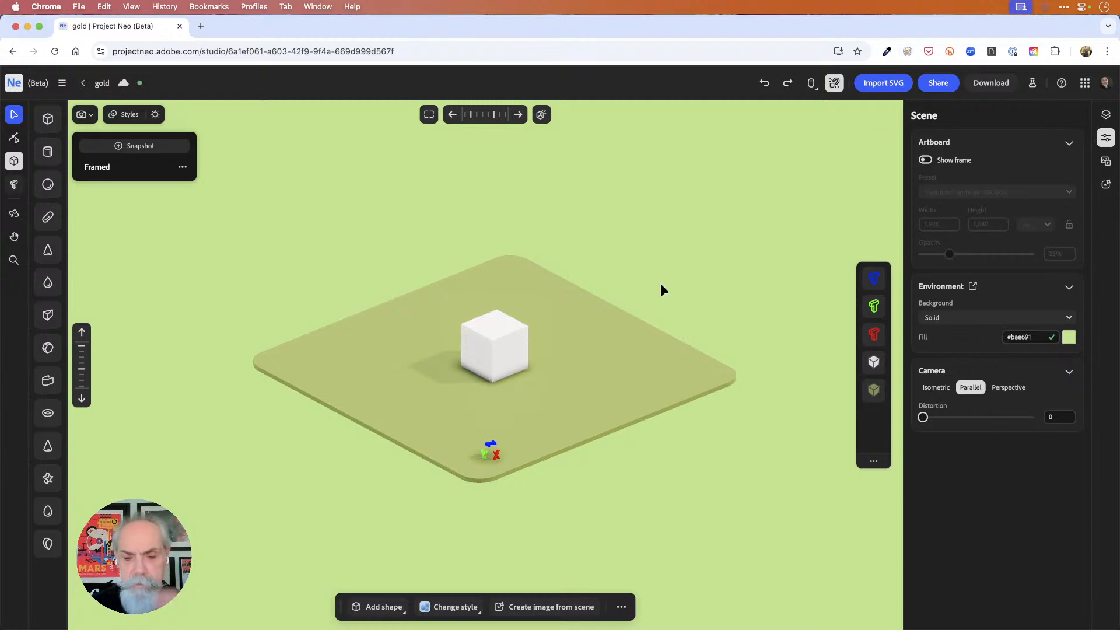
# Switch to Illustrator, create a new document from the 1920 x 1080 preset, and collapse the VectorFirstAid and Swatches panels covering the canvas.
pyautogui.click(512, 336)
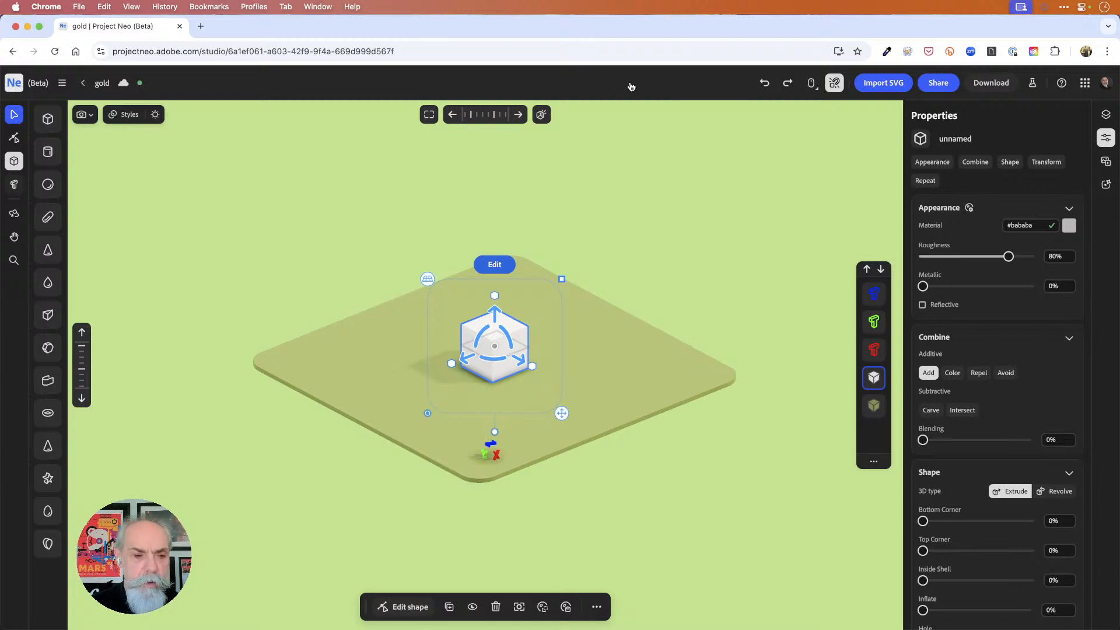
pyautogui.press('super+Tab')
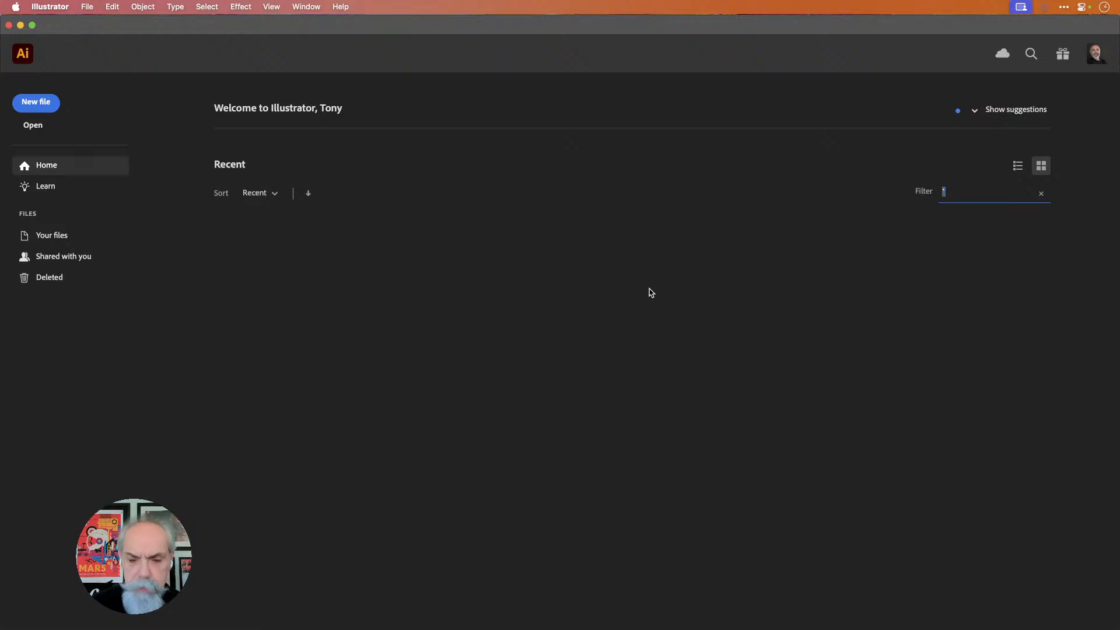
pyautogui.press('alt+super+n')
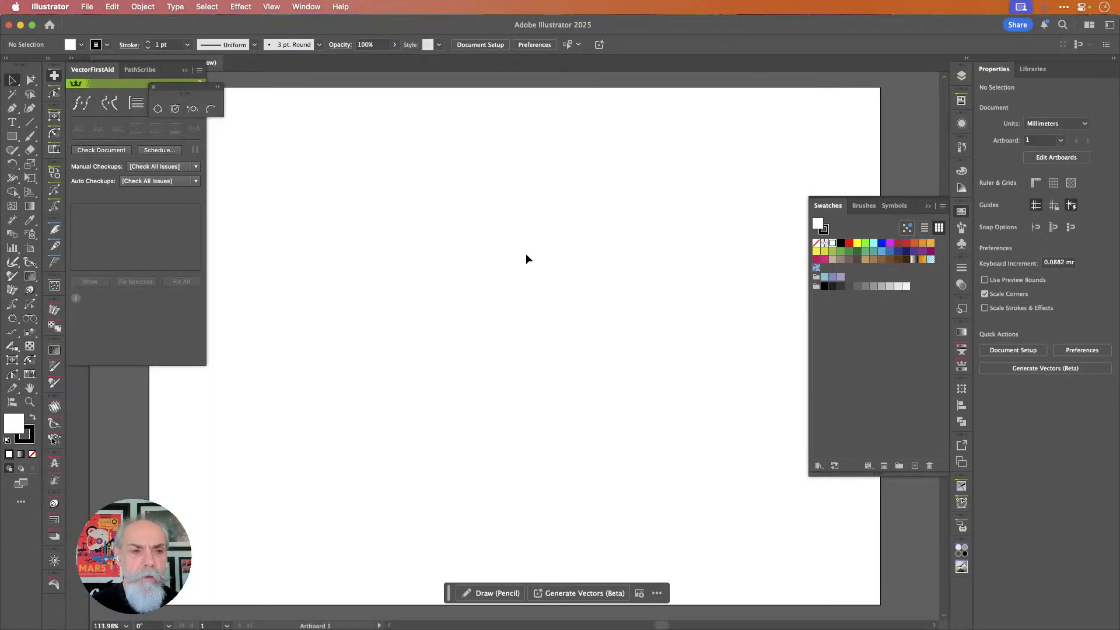
pyautogui.press('super+w')
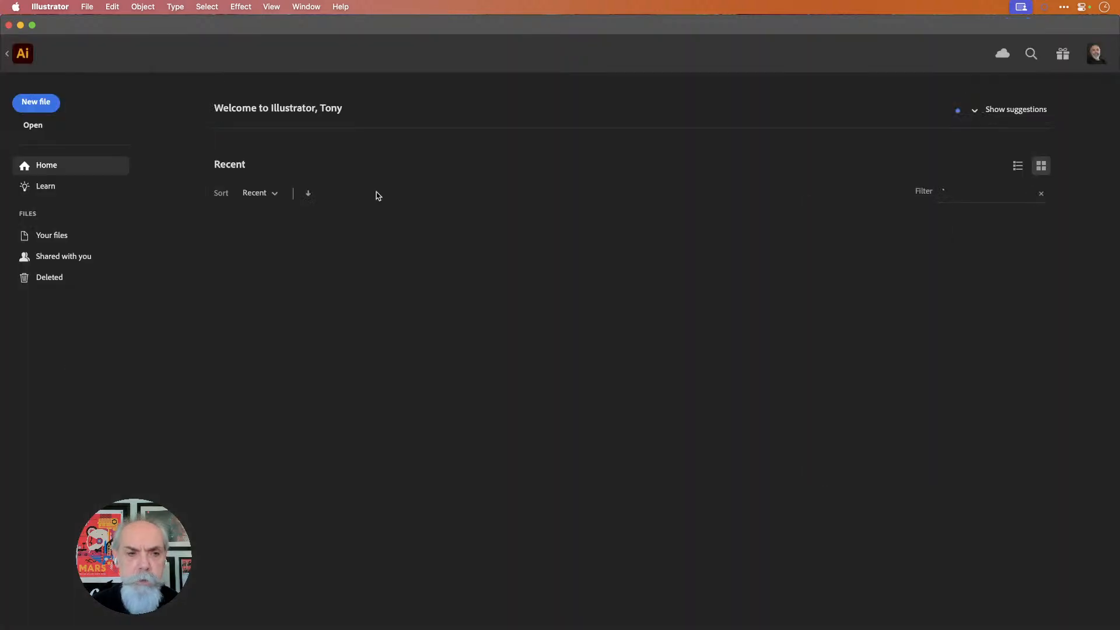
pyautogui.press('super+n')
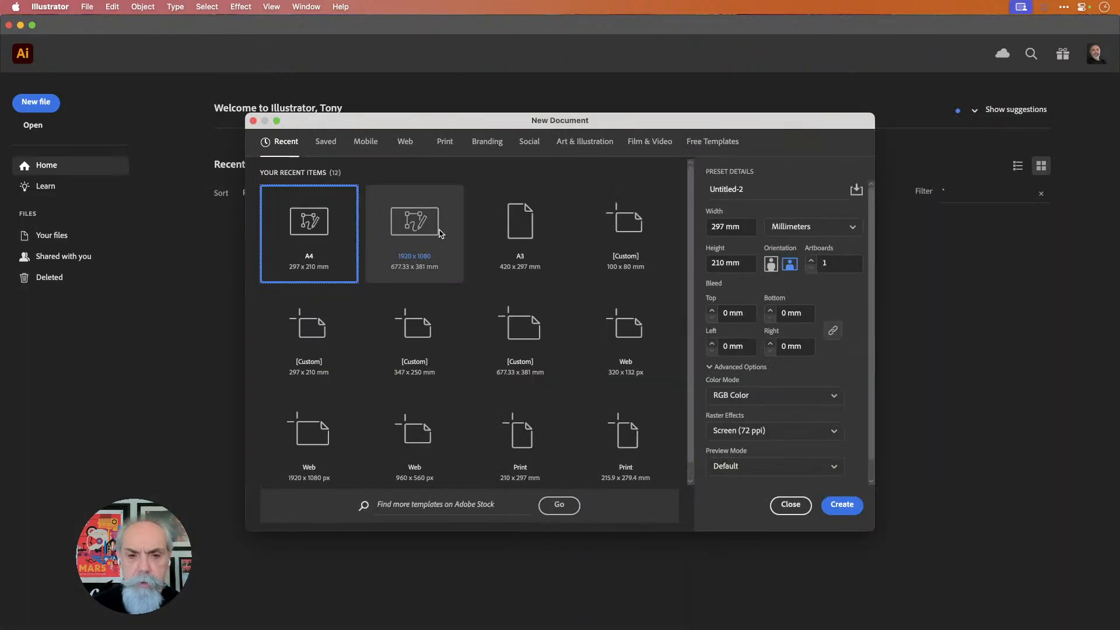
pyautogui.doubleClick(422, 227)
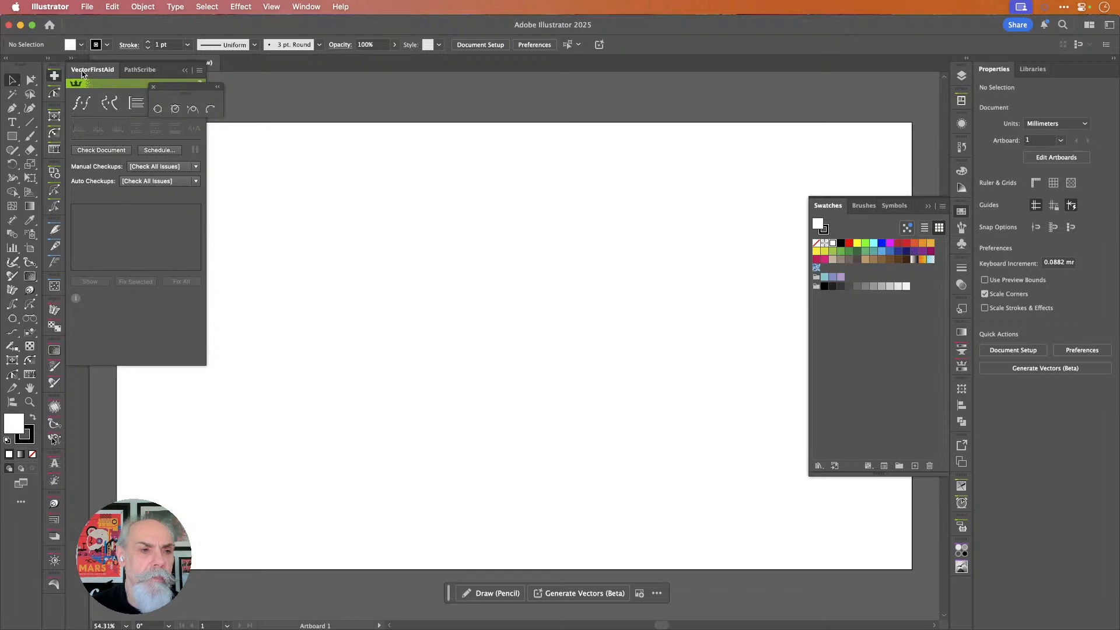
pyautogui.click(54, 77)
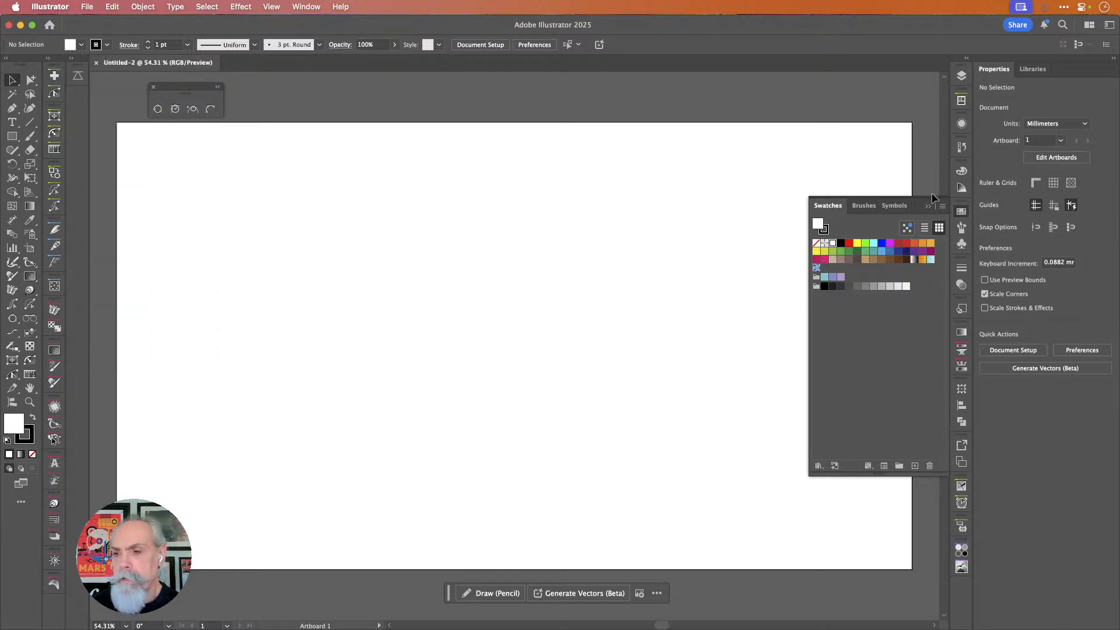
pyautogui.click(962, 212)
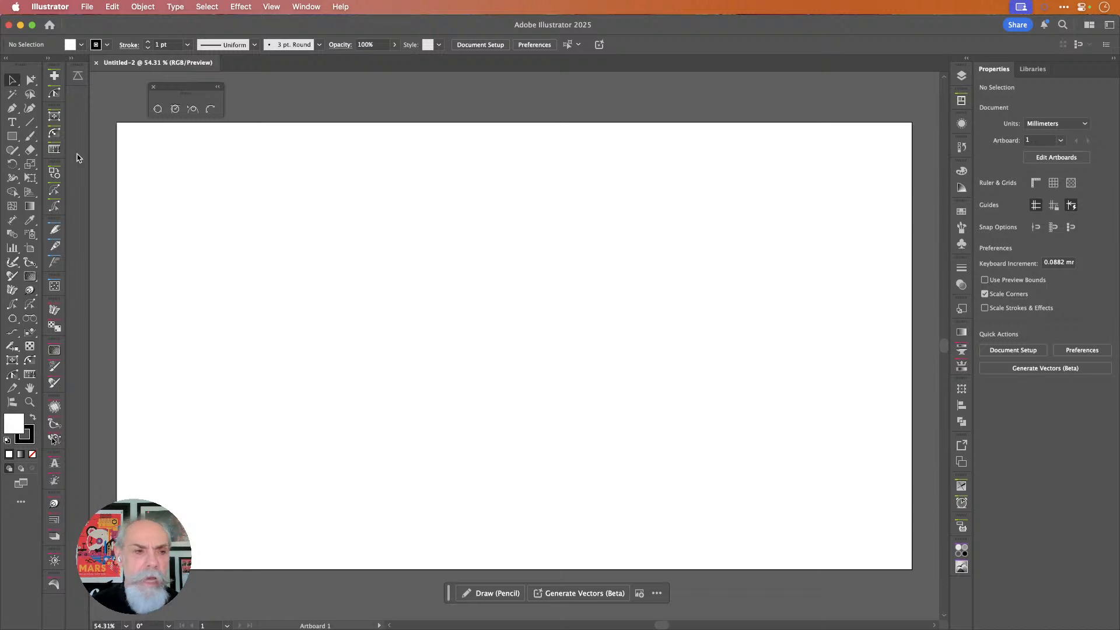
# Draw a rectangle about 39 mm wide and 225 mm tall near the artboard's center and delete its top-left anchor point.
pyautogui.click(13, 138)
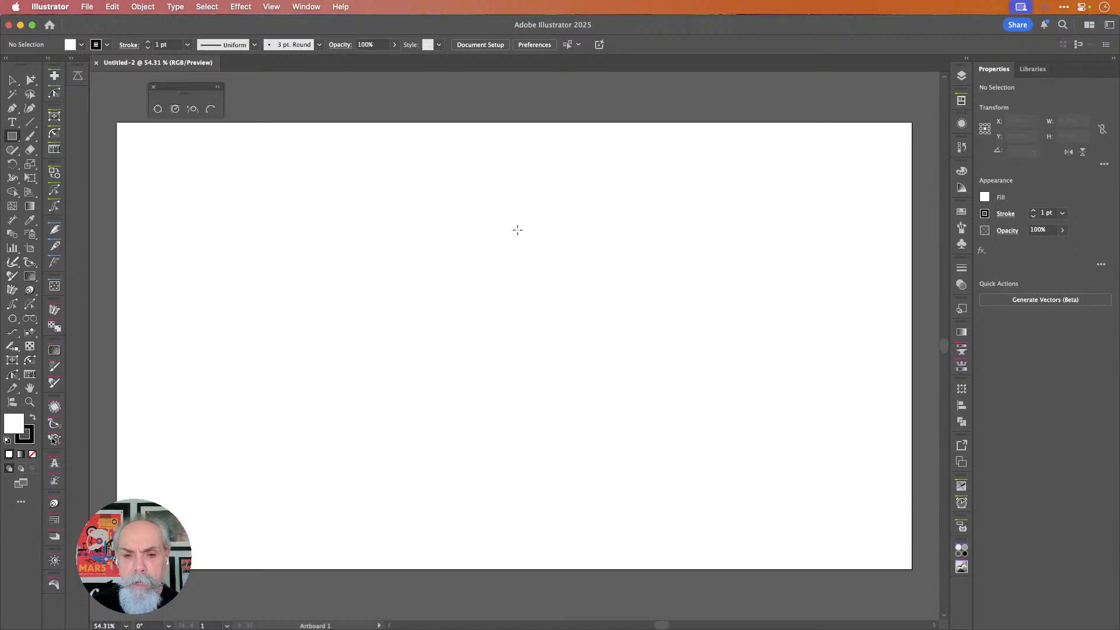
pyautogui.moveTo(515, 211); pyautogui.dragTo(468, 475)
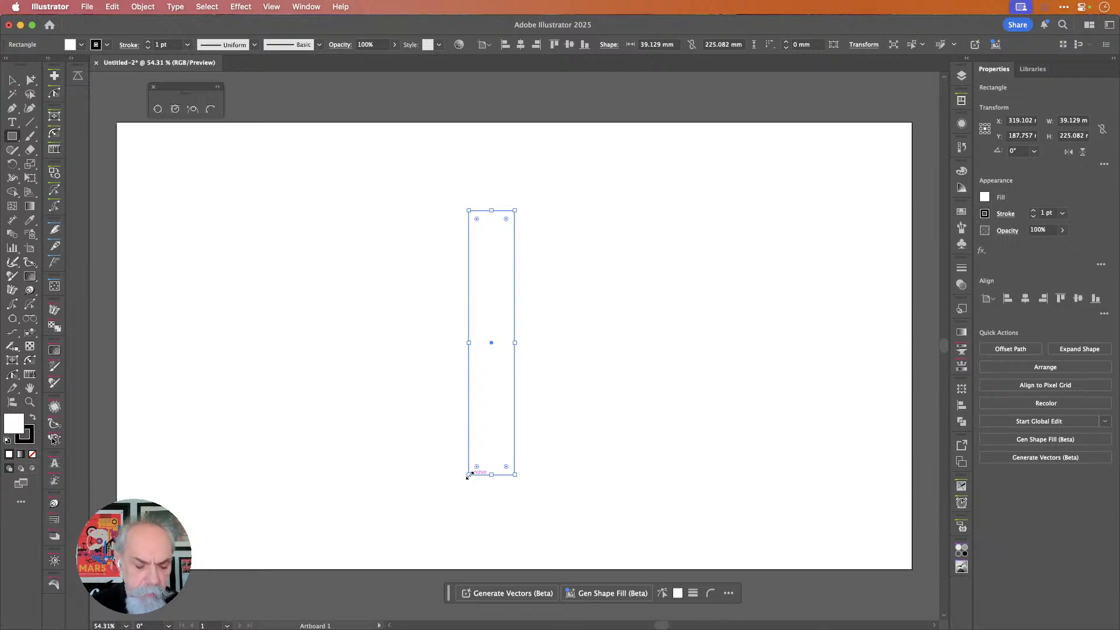
pyautogui.press('p')
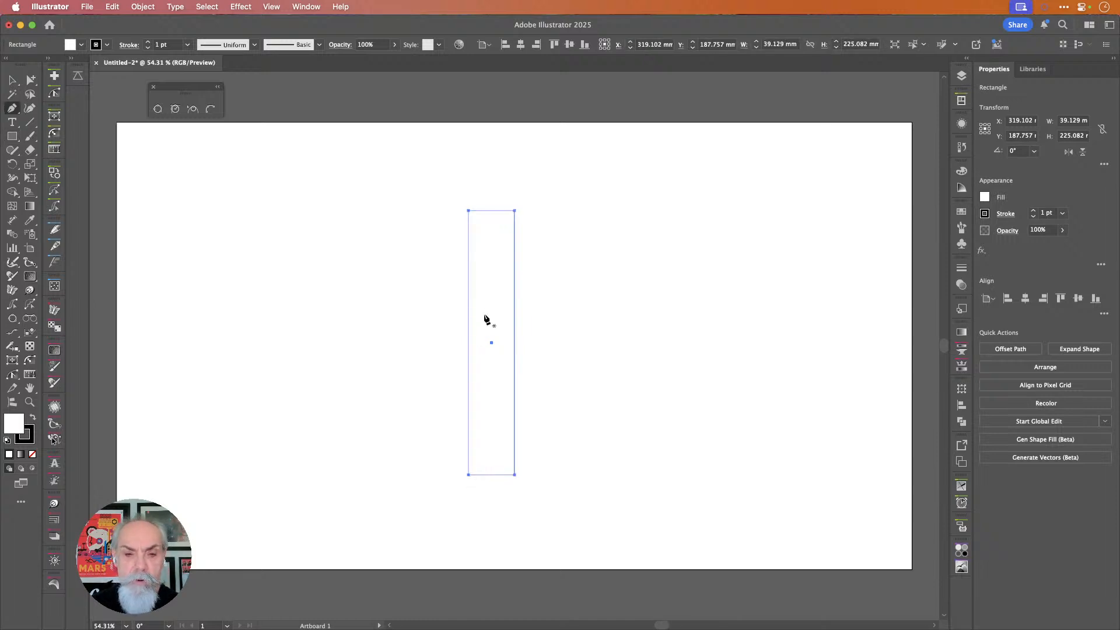
pyautogui.click(468, 211)
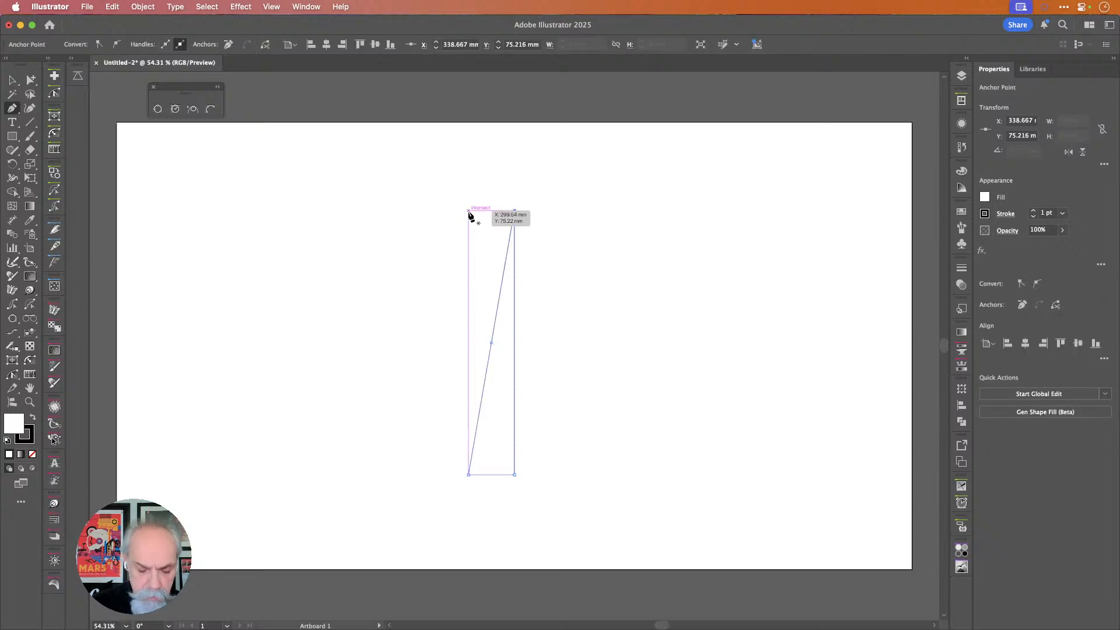
# Bend the triangle's slanted side outward into a curve, move its bottom-left anchor inward to narrow the base, and refine the lower handle.
pyautogui.press('alt')
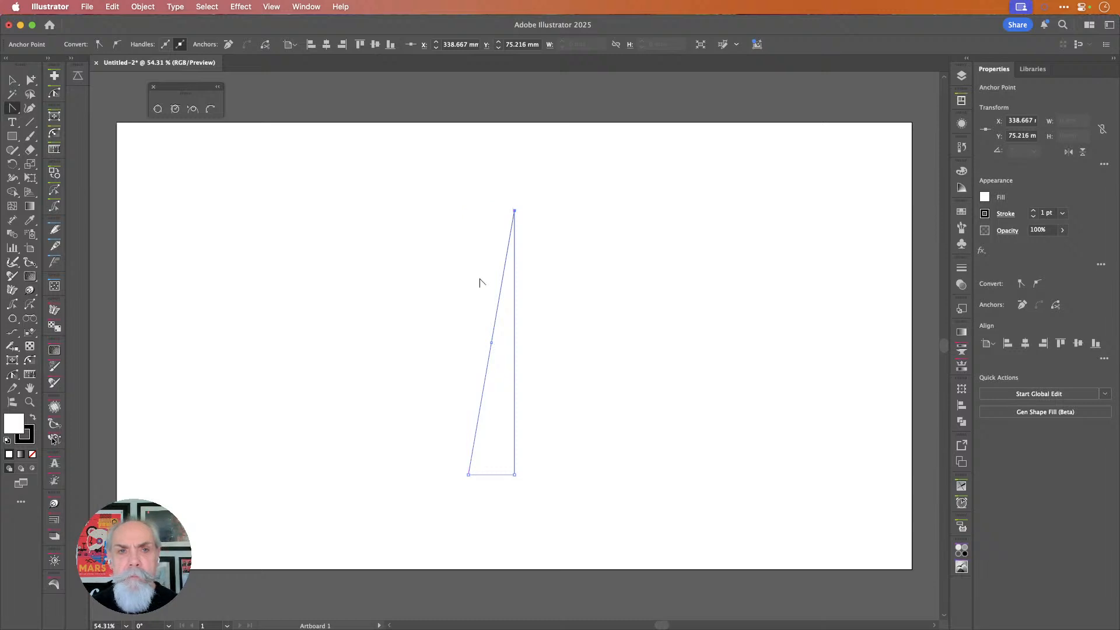
pyautogui.moveTo(494, 326); pyautogui.dragTo(474, 306)
pyautogui.press('a')
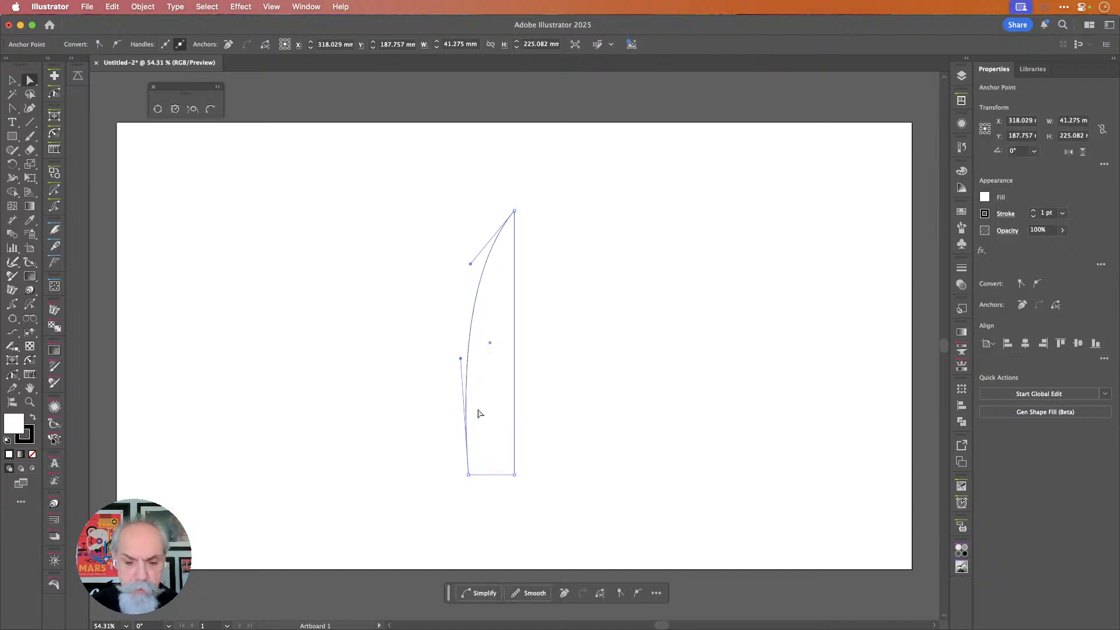
pyautogui.click(468, 474)
pyautogui.moveTo(468, 475); pyautogui.dragTo(489, 475)
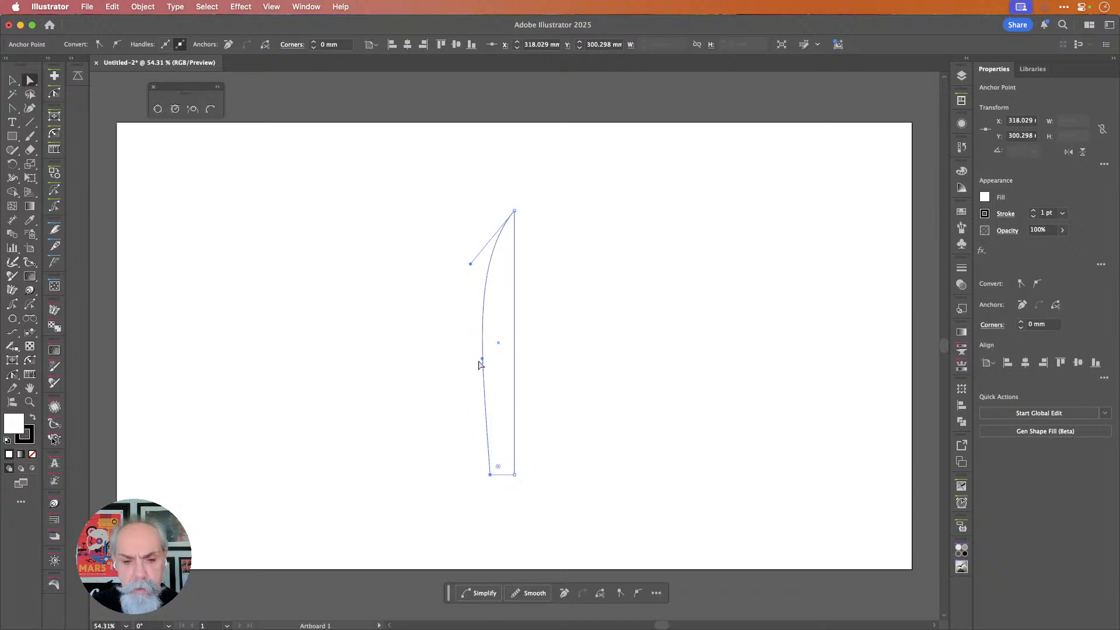
pyautogui.moveTo(482, 359); pyautogui.dragTo(469, 362)
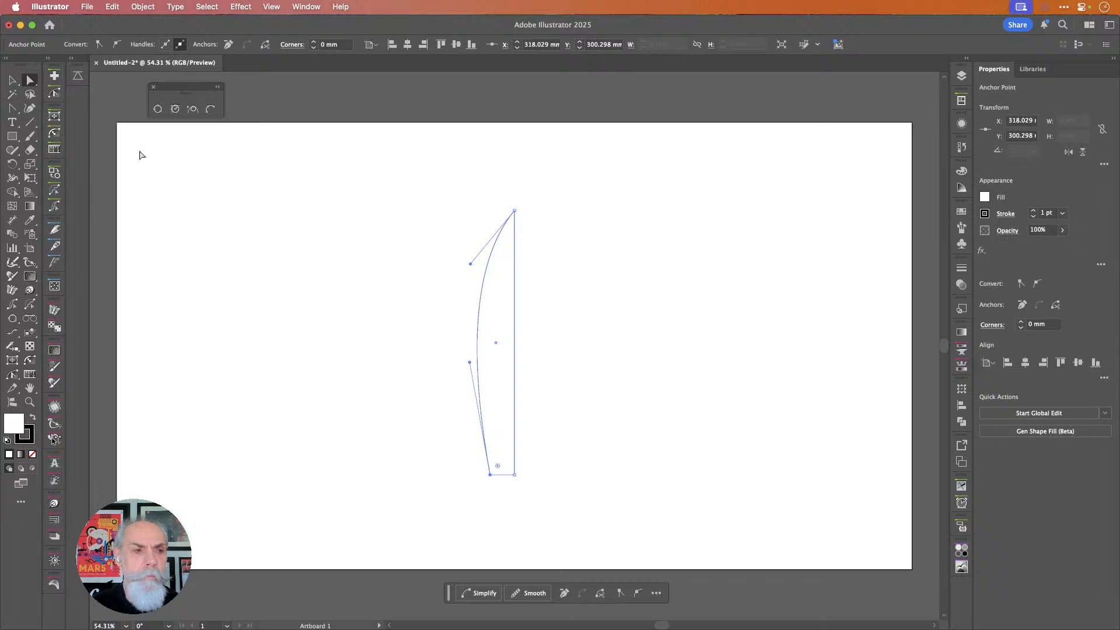
# Select the whole curved path and move it straight up about 23 mm on the artboard.
pyautogui.click(12, 80)
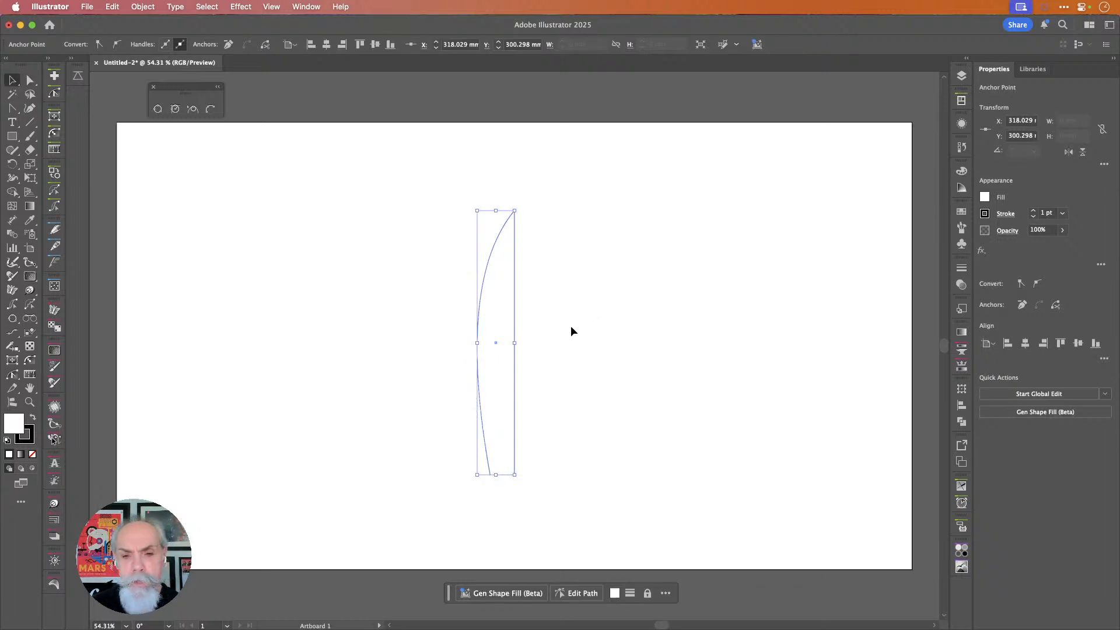
pyautogui.click(581, 313)
pyautogui.click(515, 285)
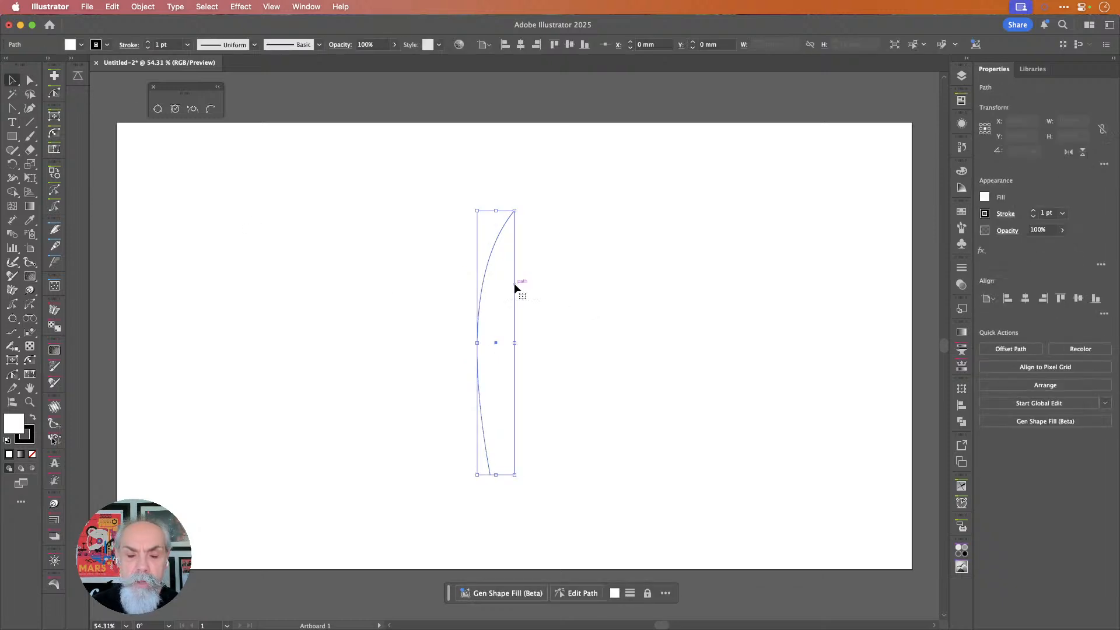
pyautogui.press('Up')
pyautogui.press('Up')
pyautogui.press('Up')
pyautogui.press('Up')
pyautogui.press('Up')
pyautogui.press('Up')
pyautogui.press('Up')
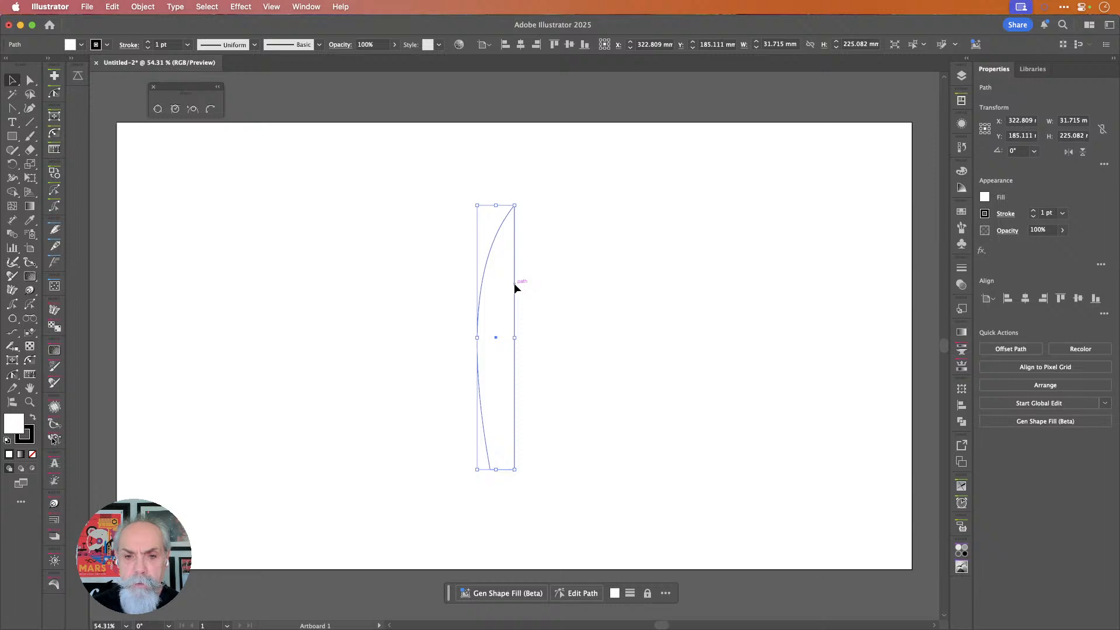
pyautogui.press('Up')
pyautogui.press('Up')
pyautogui.press('Up')
pyautogui.press('Up')
pyautogui.press('Up')
pyautogui.press('Up')
pyautogui.press('Up')
pyautogui.press('Up')
pyautogui.press('Up')
pyautogui.press('Up')
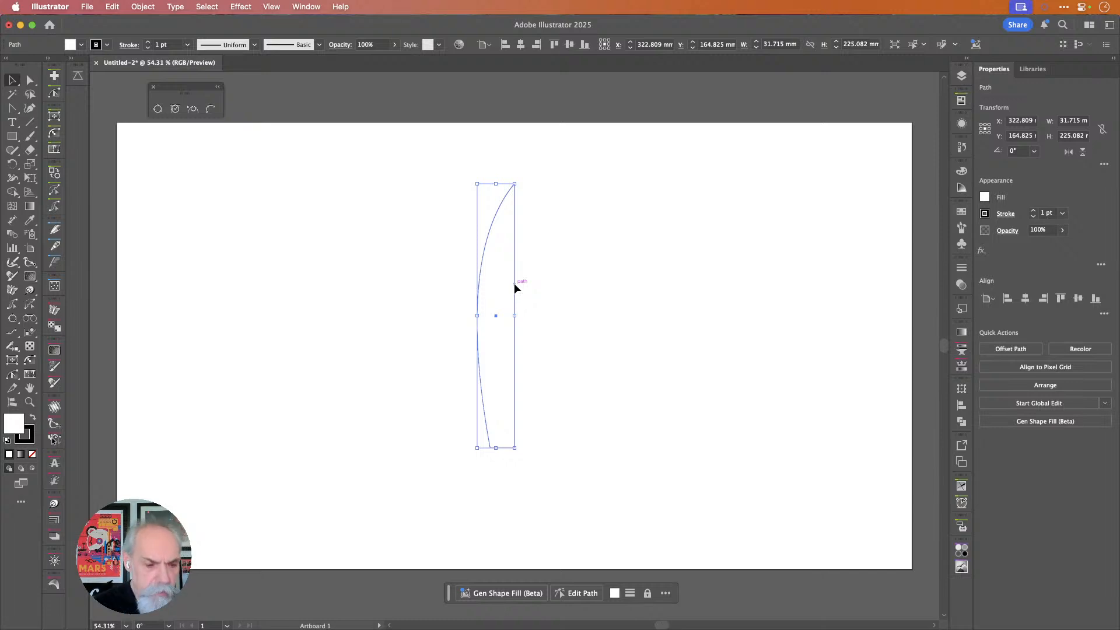
# Swap the path's fill and stroke to give it a black fill, and remove the stroke.
pyautogui.hotkey('shift', 'x')
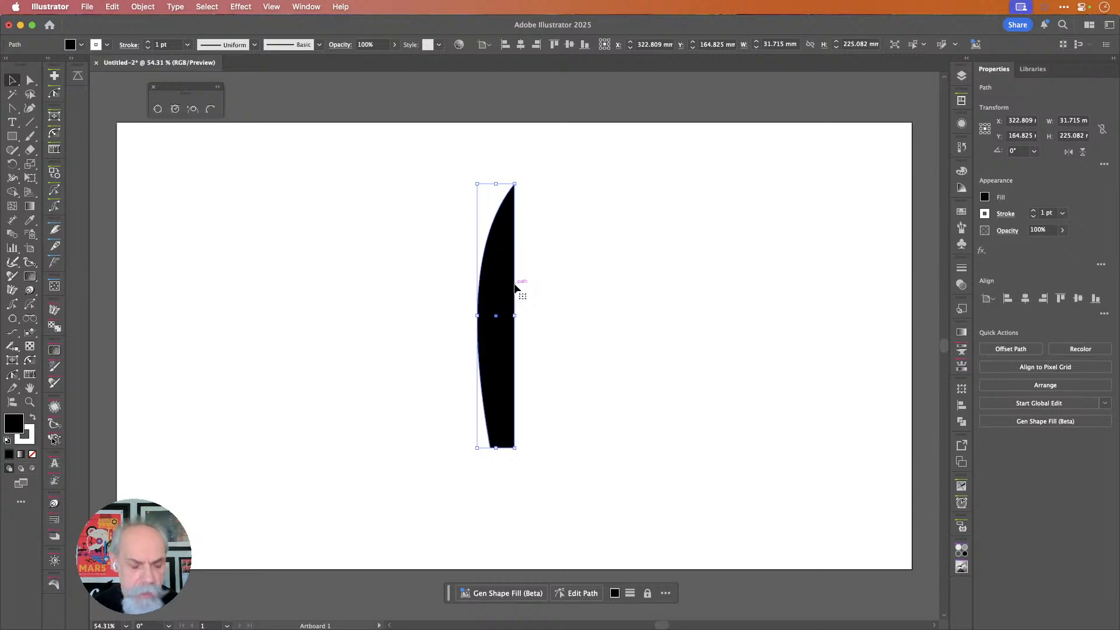
pyautogui.press('x')
pyautogui.press('/')
pyautogui.press('x')
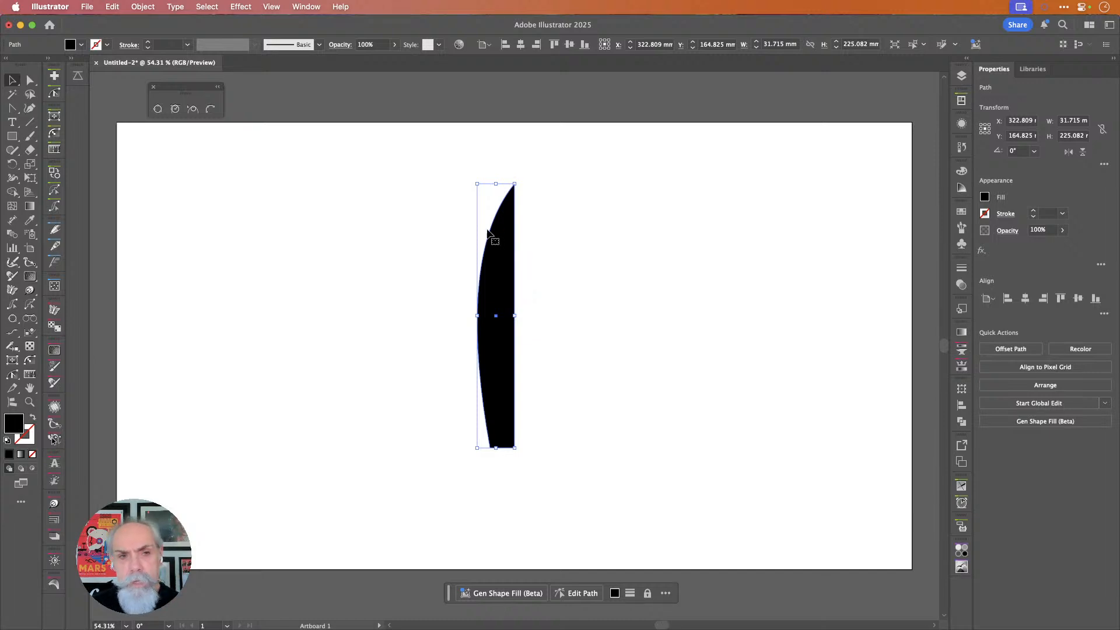
# Change the curved half-profile's fill from black to a light gray swatch and deselect it.
pyautogui.click(83, 44)
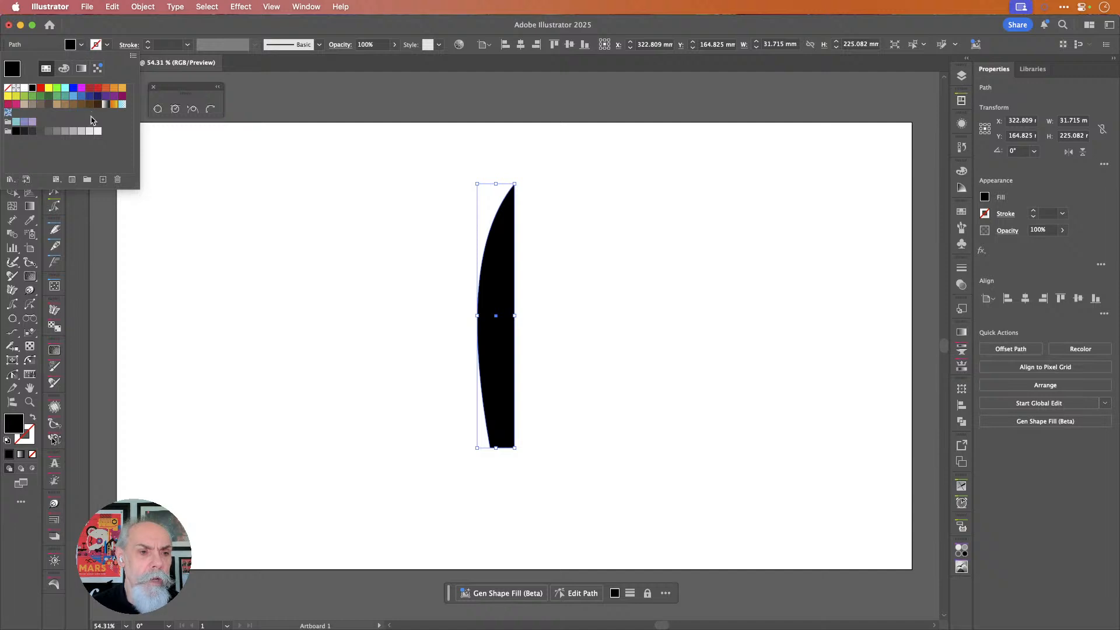
pyautogui.click(89, 131)
pyautogui.click(450, 95)
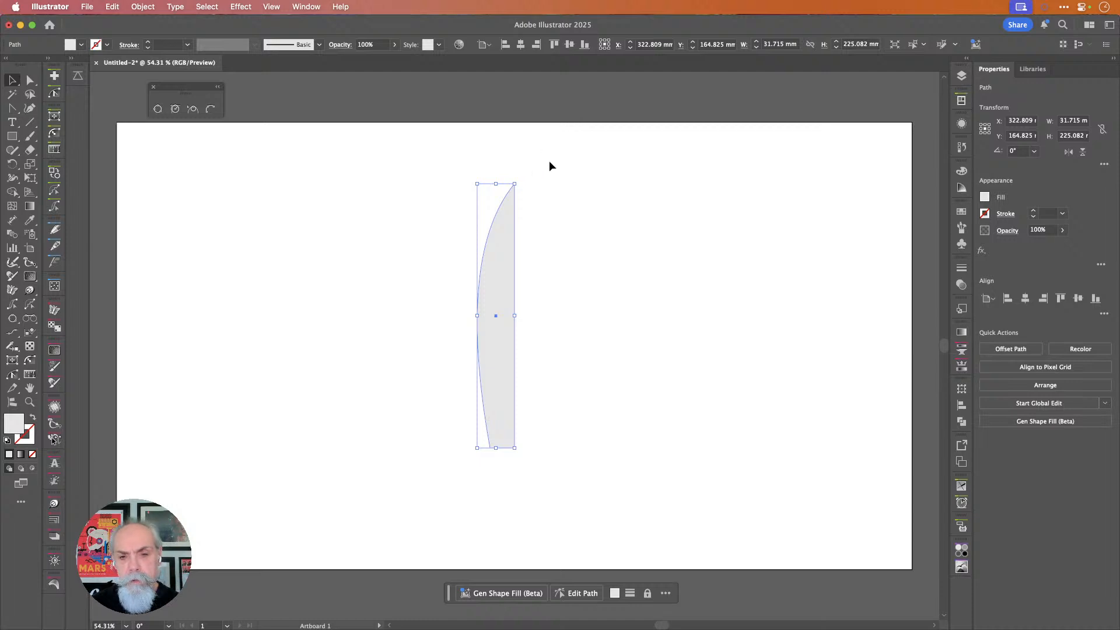
pyautogui.click(557, 197)
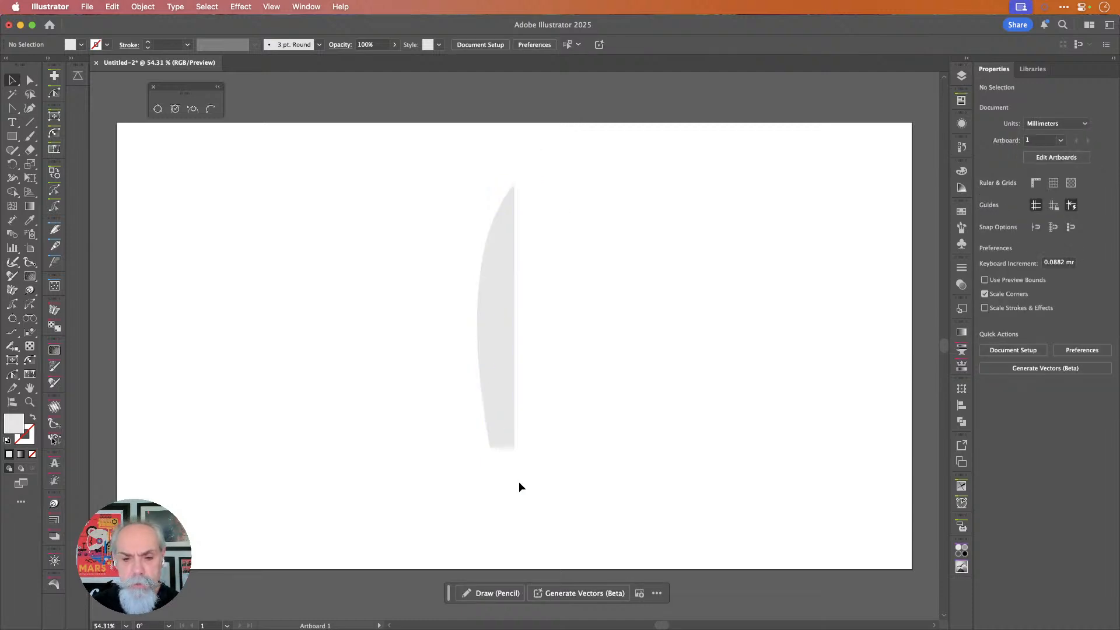
# Draw a Pencil curve about 37 mm wide and 69 mm tall sweeping down and outward from the body's lower edge, with a black stroke.
pyautogui.keyDown('alt'); pyautogui.scroll(1, 523, 484); pyautogui.keyUp('alt')
pyautogui.keyDown('alt'); pyautogui.scroll(1, 523, 484); pyautogui.keyUp('alt')
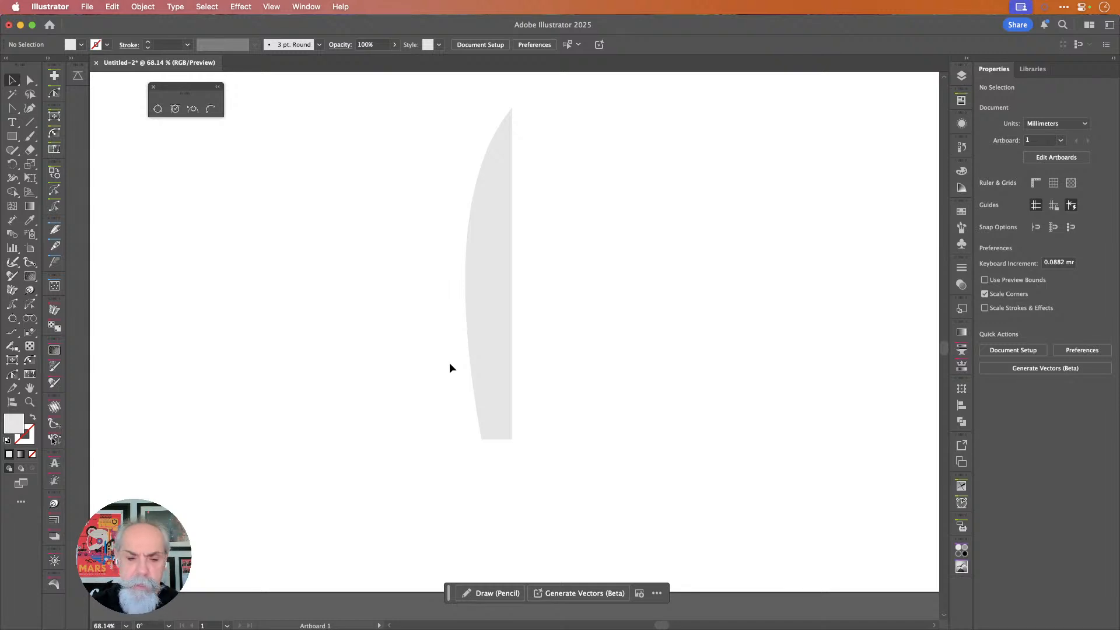
pyautogui.press('n')
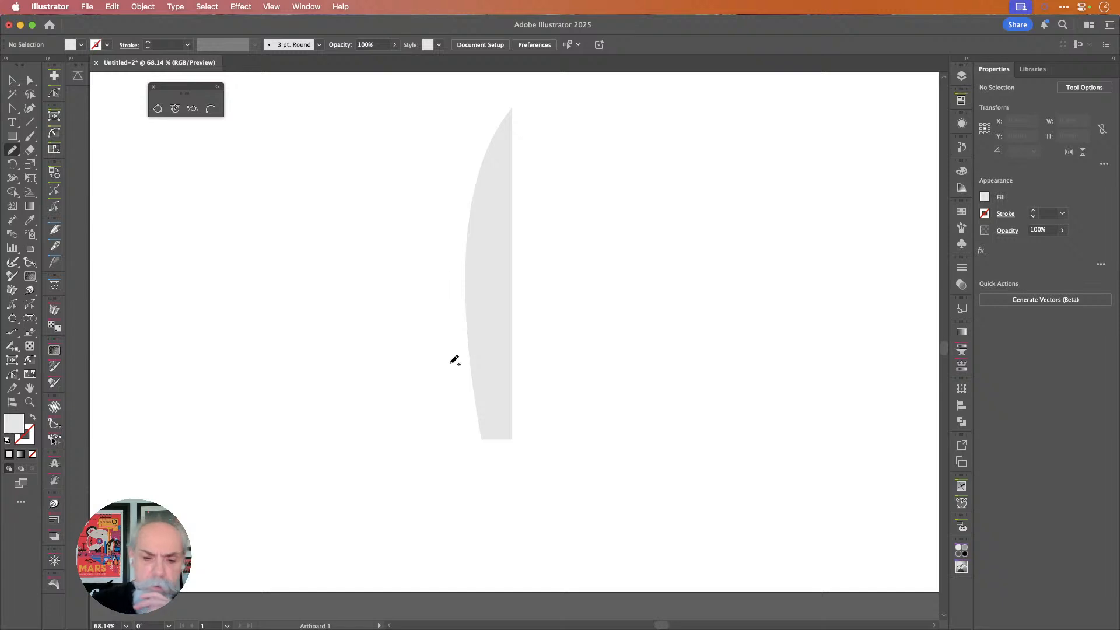
pyautogui.moveTo(439, 476)
pyautogui.mouseDown()
pyautogui.moveTo(447, 420)
pyautogui.moveTo(487, 381)
pyautogui.mouseUp()
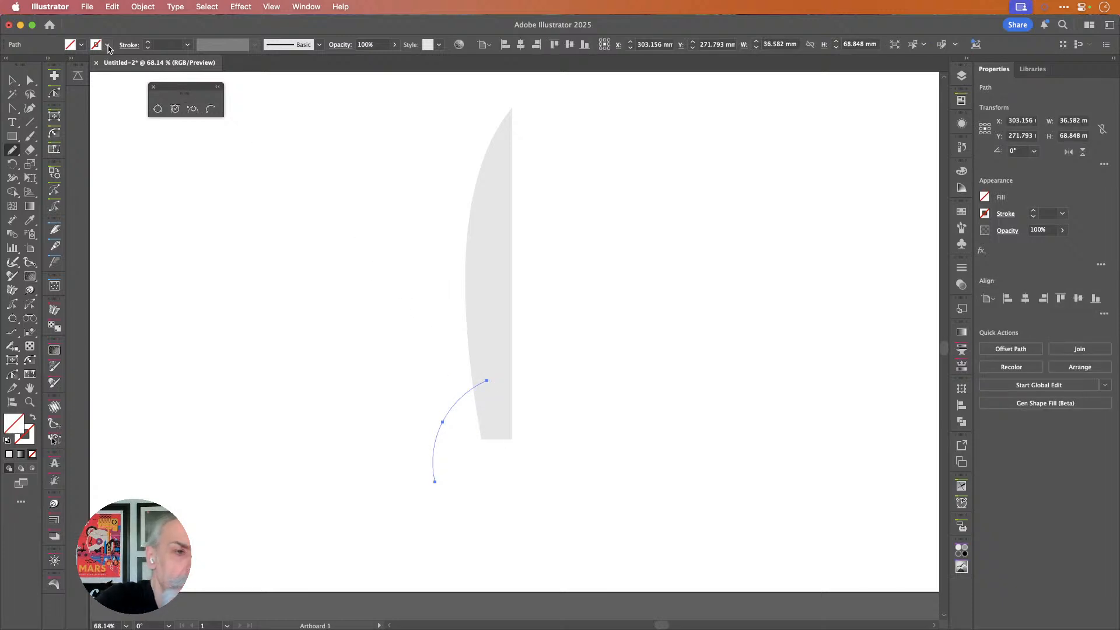
pyautogui.click(108, 49)
pyautogui.click(32, 87)
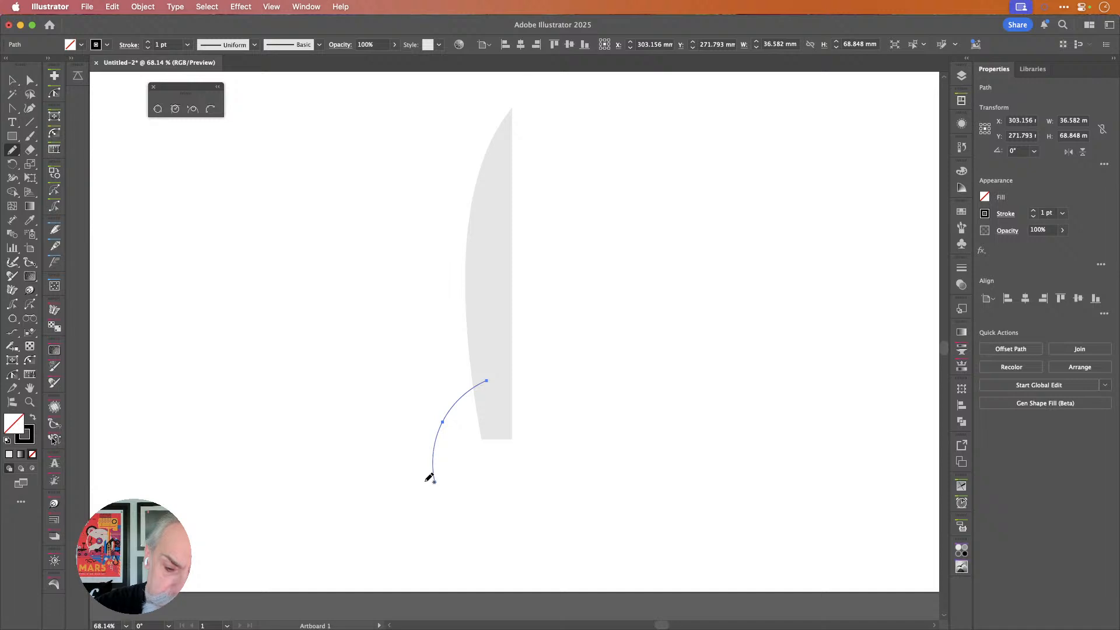
# Draw a larger outer curve about 50 by 123 mm, plus two short lines crossing both curves' upper and lower ends, to outline a fin.
pyautogui.moveTo(426, 481)
pyautogui.mouseDown()
pyautogui.moveTo(423, 413)
pyautogui.moveTo(444, 357)
pyautogui.moveTo(493, 302)
pyautogui.mouseUp()
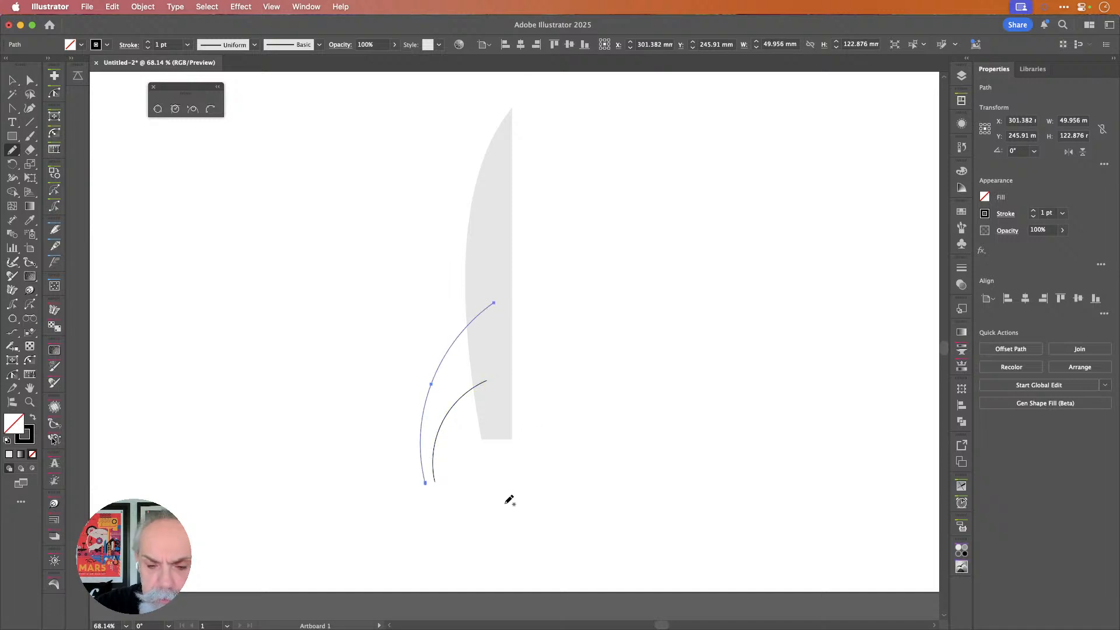
pyautogui.moveTo(475, 303); pyautogui.dragTo(488, 407)
pyautogui.moveTo(413, 480); pyautogui.dragTo(457, 469)
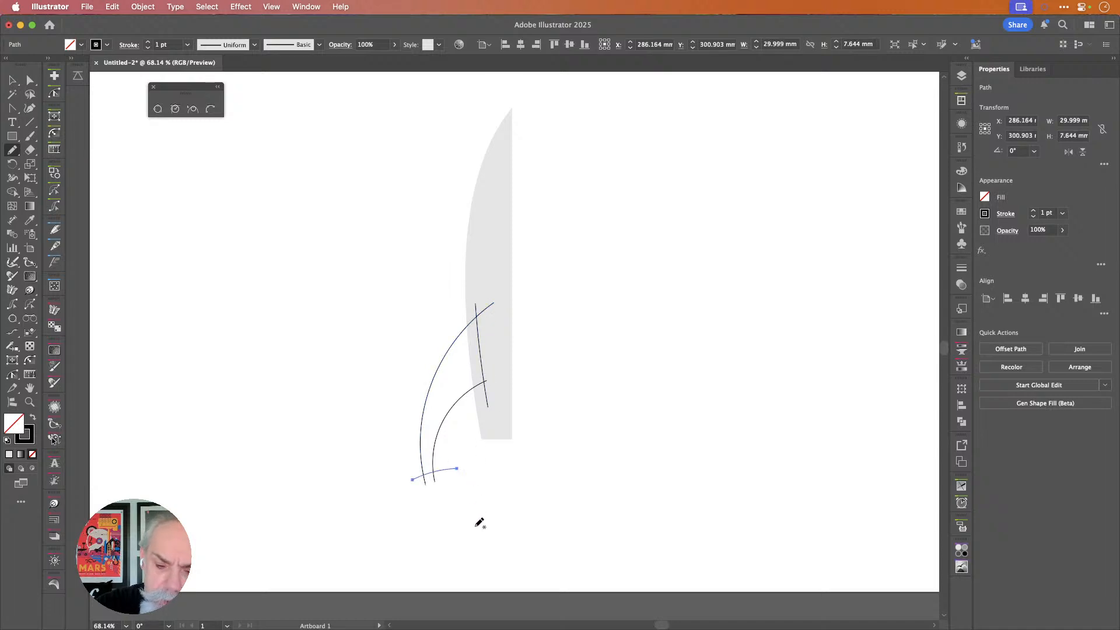
pyautogui.press('super+shift+a')
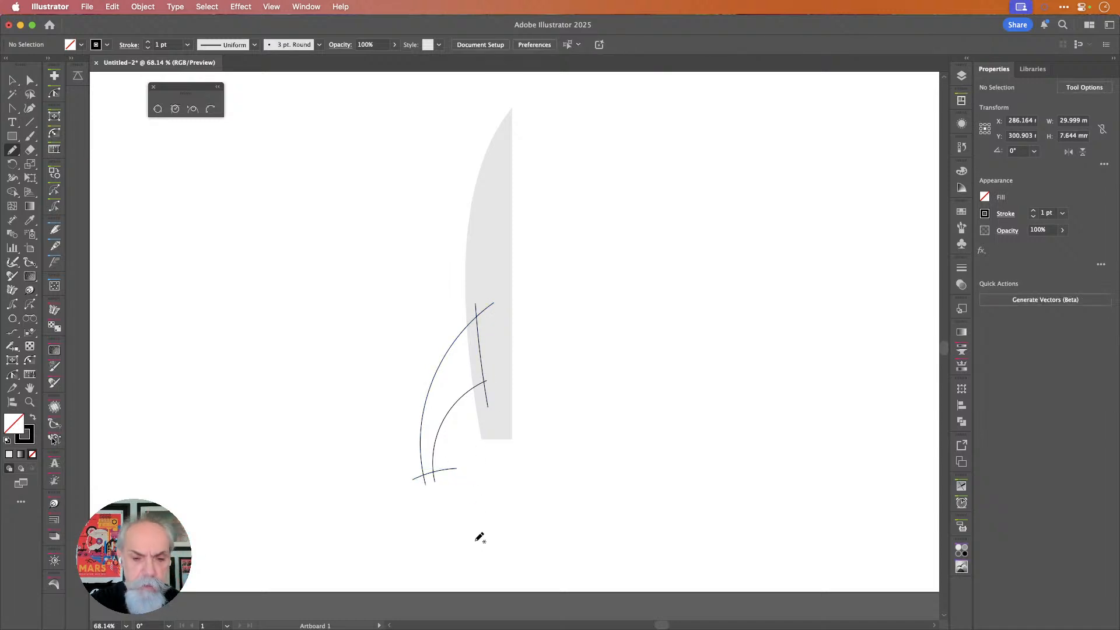
# Join the fin's crossing lines at the corners with the Join tool, trimming the overhanging ends into a closed outline.
pyautogui.moveTo(12, 151); pyautogui.dragTo(14, 153)
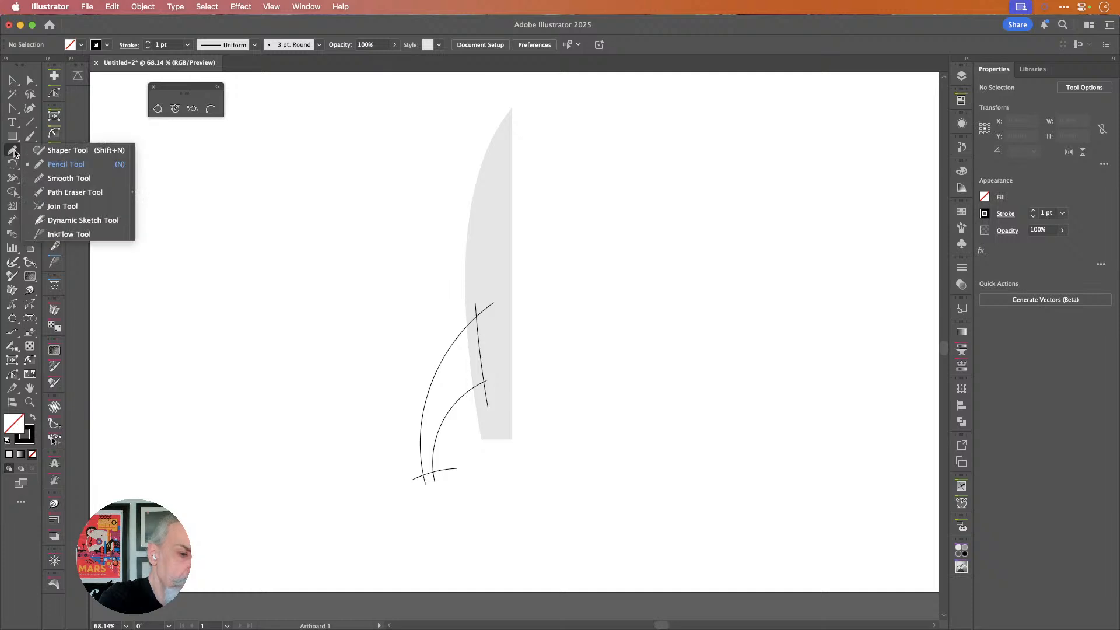
pyautogui.click(92, 206)
pyautogui.moveTo(478, 314)
pyautogui.mouseDown()
pyautogui.moveTo(496, 346)
pyautogui.moveTo(478, 412)
pyautogui.mouseUp()
pyautogui.moveTo(444, 487); pyautogui.dragTo(442, 472)
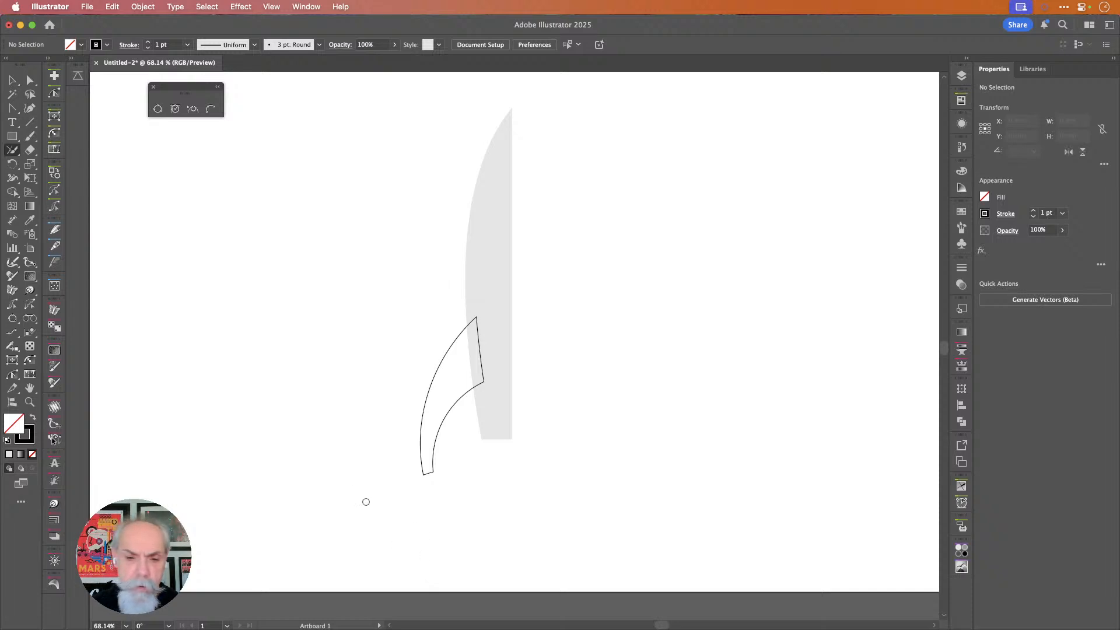
# Select the fin outline and rotate it about 7° clockwise so its inner edge stands vertical.
pyautogui.click(13, 79)
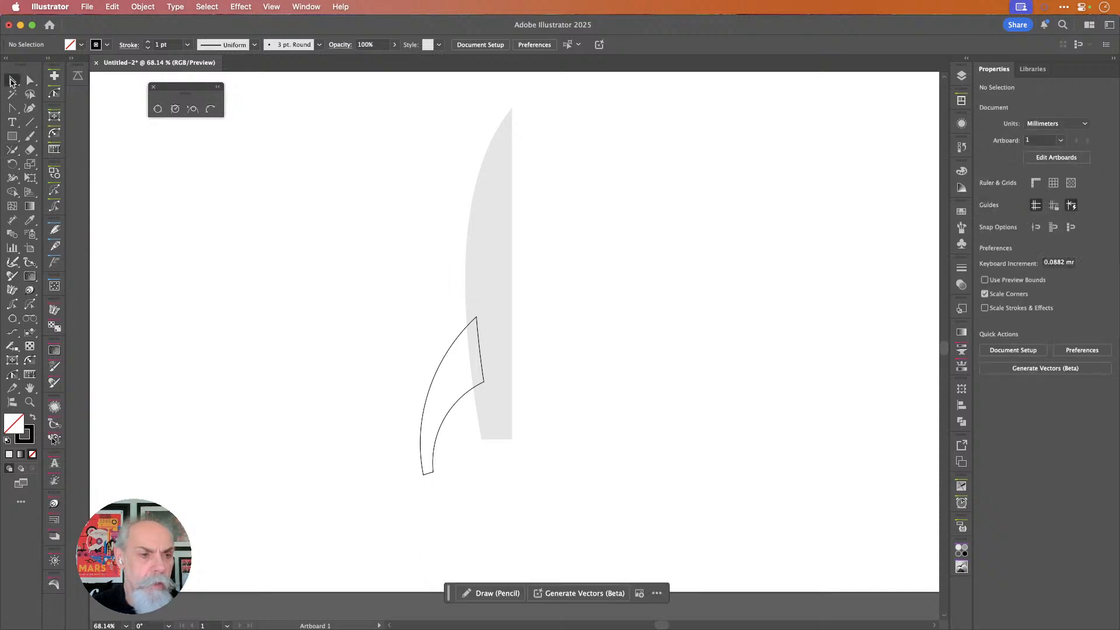
pyautogui.click(446, 415)
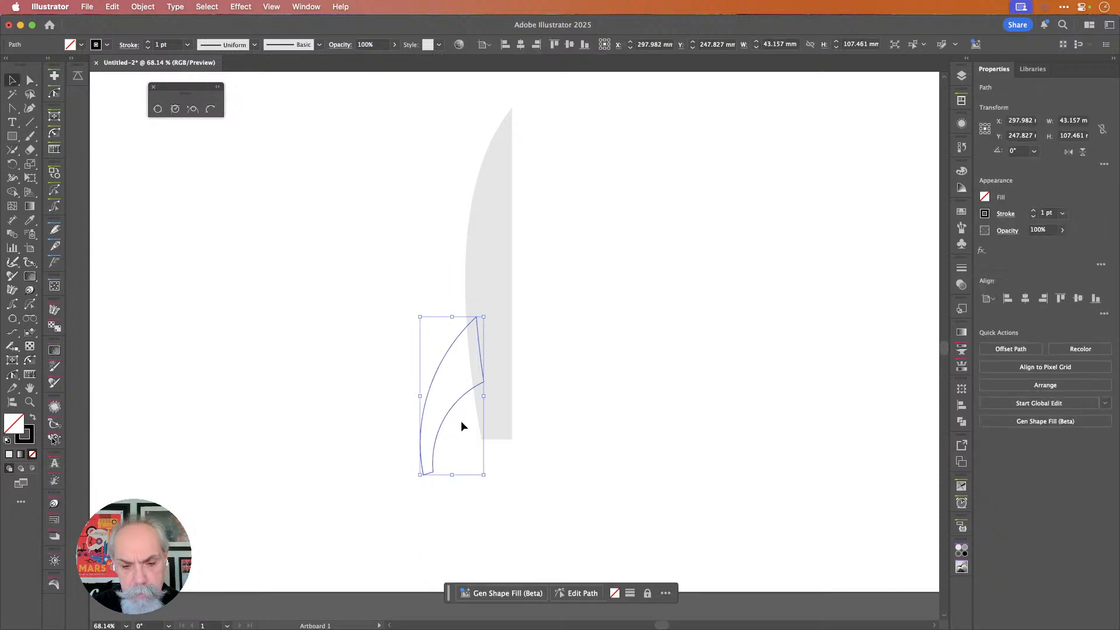
pyautogui.moveTo(489, 479); pyautogui.dragTo(479, 488)
# Nudge the fin about 20 mm down along the body, keeping its inner edge overlapping the gray shape.
pyautogui.press('Down')
pyautogui.press('Down')
pyautogui.press('Down')
pyautogui.press('Down')
pyautogui.press('Down')
pyautogui.press('Down')
pyautogui.press('Down')
pyautogui.press('Down')
pyautogui.press('Down')
pyautogui.press('Down')
pyautogui.press('Down')
pyautogui.press('Down')
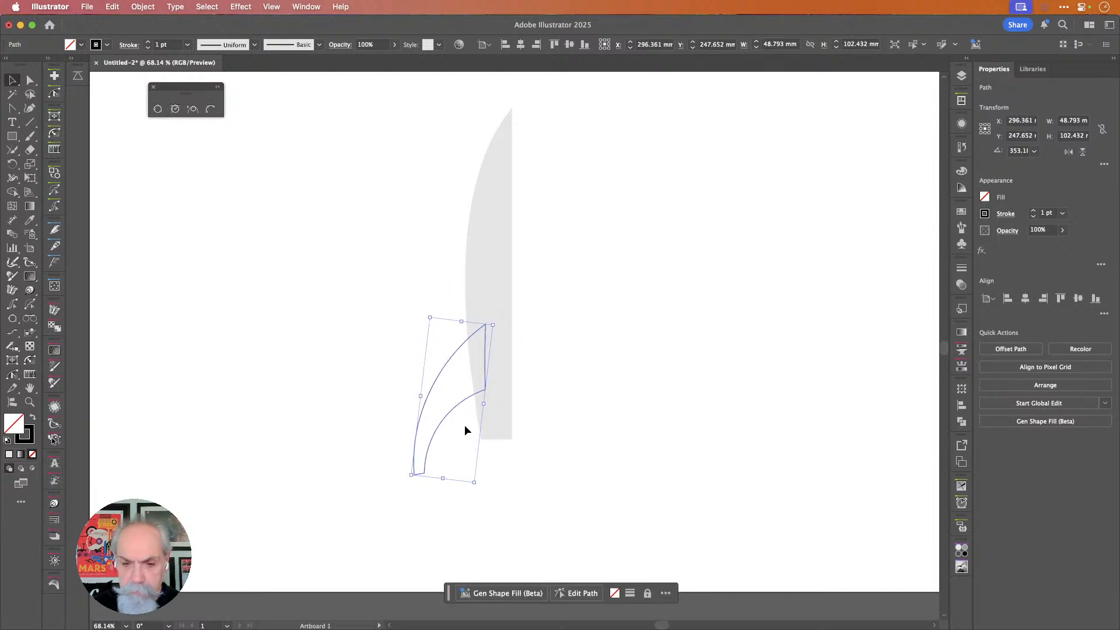
pyautogui.press('Down')
pyautogui.press('Down')
pyautogui.press('Down')
pyautogui.press('Down')
pyautogui.press('Down')
pyautogui.press('Down')
pyautogui.press('Down')
pyautogui.press('Down')
pyautogui.press('Down')
pyautogui.press('Down')
pyautogui.press('Down')
pyautogui.press('Down')
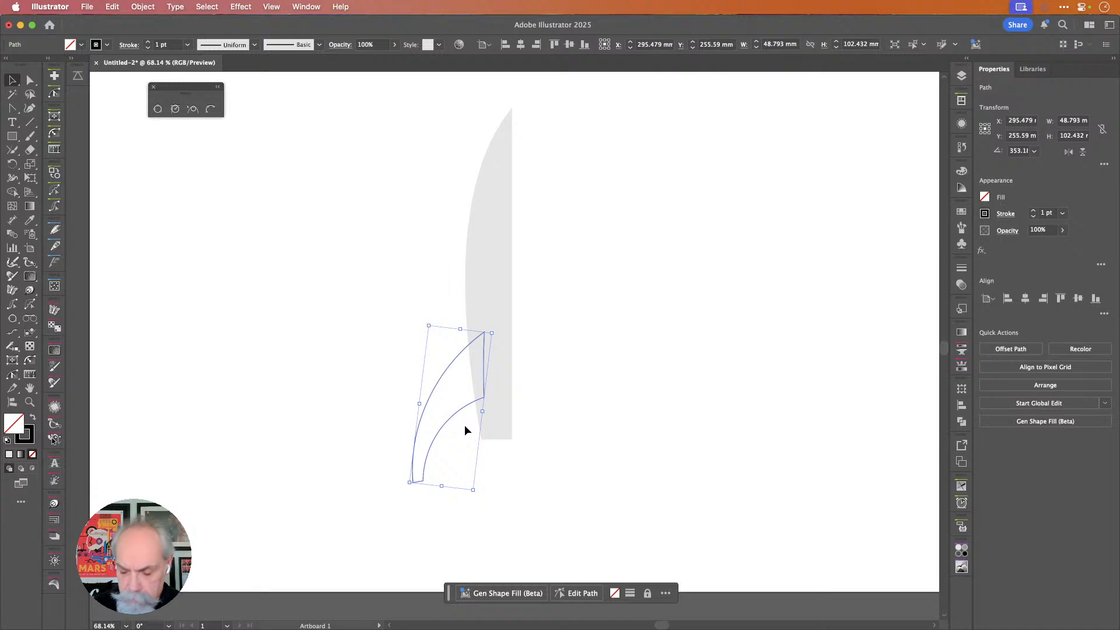
pyautogui.press('Down')
pyautogui.press('Down')
pyautogui.press('Down')
pyautogui.press('Down')
pyautogui.press('Down')
pyautogui.press('Down')
pyautogui.press('Down')
pyautogui.press('Down')
pyautogui.press('Down')
pyautogui.press('Down')
pyautogui.press('Down')
pyautogui.press('Down')
pyautogui.press('Down')
pyautogui.press('Down')
pyautogui.press('Down')
pyautogui.press('Down')
pyautogui.press('Down')
pyautogui.press('Down')
pyautogui.press('Down')
pyautogui.press('Down')
pyautogui.press('Left')
pyautogui.press('Left')
pyautogui.press('Left')
pyautogui.press('Left')
pyautogui.press('Left')
pyautogui.press('Right')
pyautogui.press('Right')
pyautogui.press('Right')
pyautogui.press('Right')
pyautogui.press('Right')
pyautogui.press('Right')
pyautogui.press('Right')
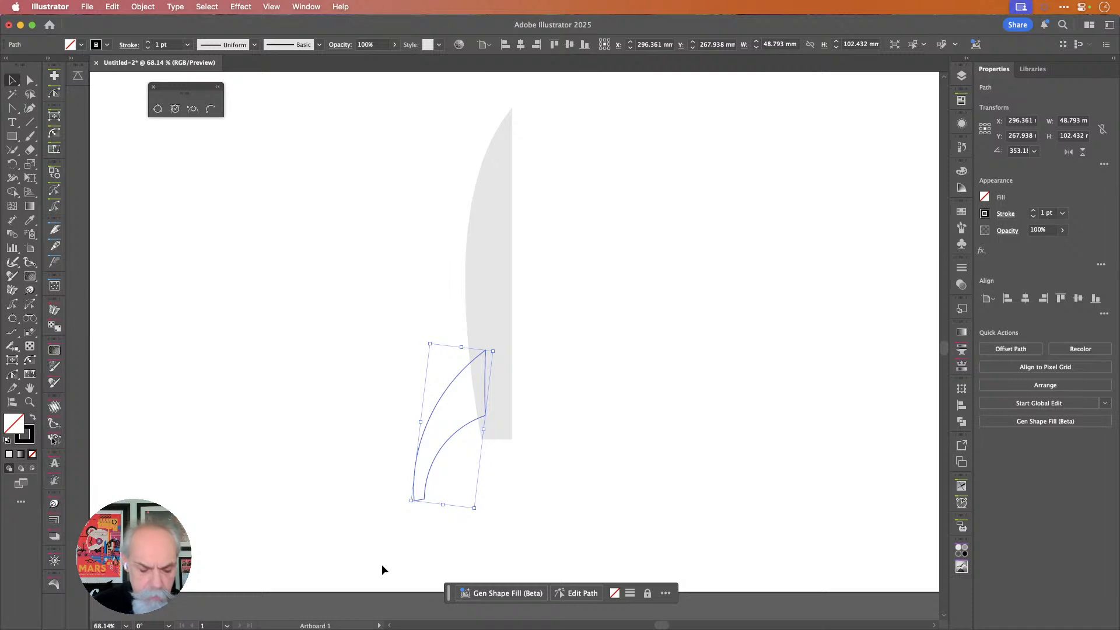
# Cut the fin's lower tip flat with the Eraser and swap its fill and stroke to make it solid black.
pyautogui.hotkey('shift', 'e')
pyautogui.moveTo(382, 564)
pyautogui.keyDown('alt'); pyautogui.mouseDown()
pyautogui.moveTo(445, 519)
pyautogui.moveTo(449, 498)
pyautogui.mouseUp(); pyautogui.keyUp('alt')
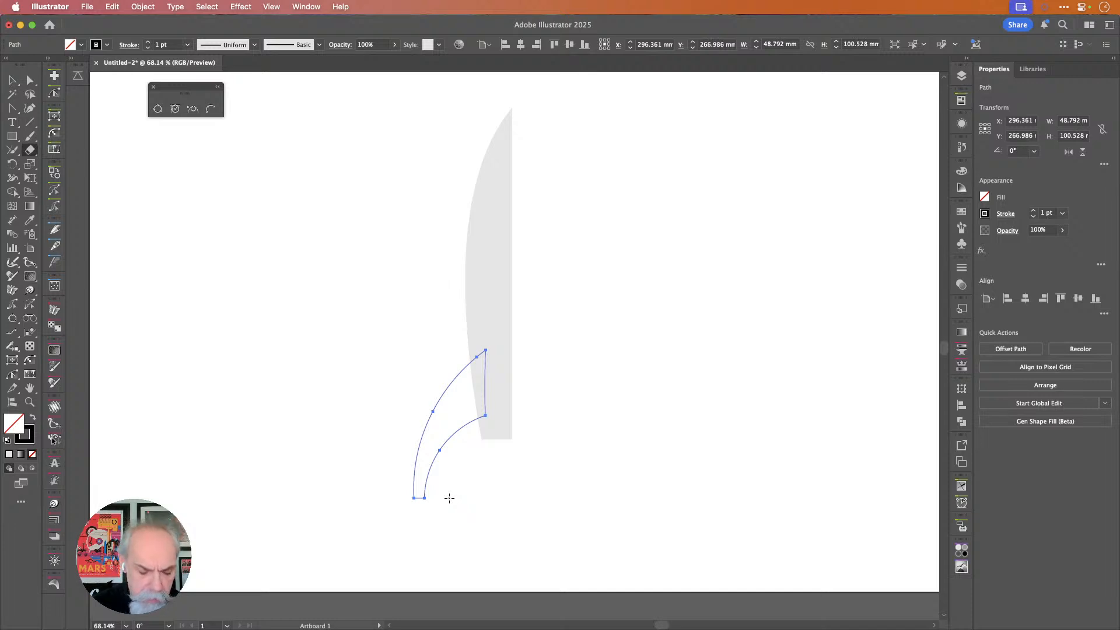
pyautogui.hotkey('shift', 'x')
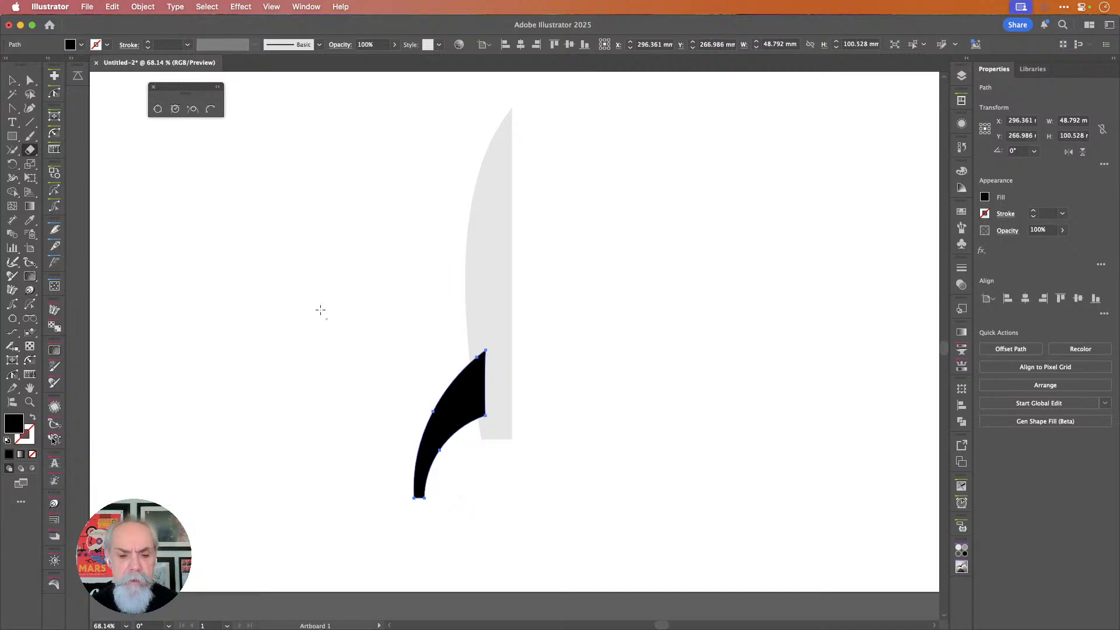
pyautogui.click(10, 80)
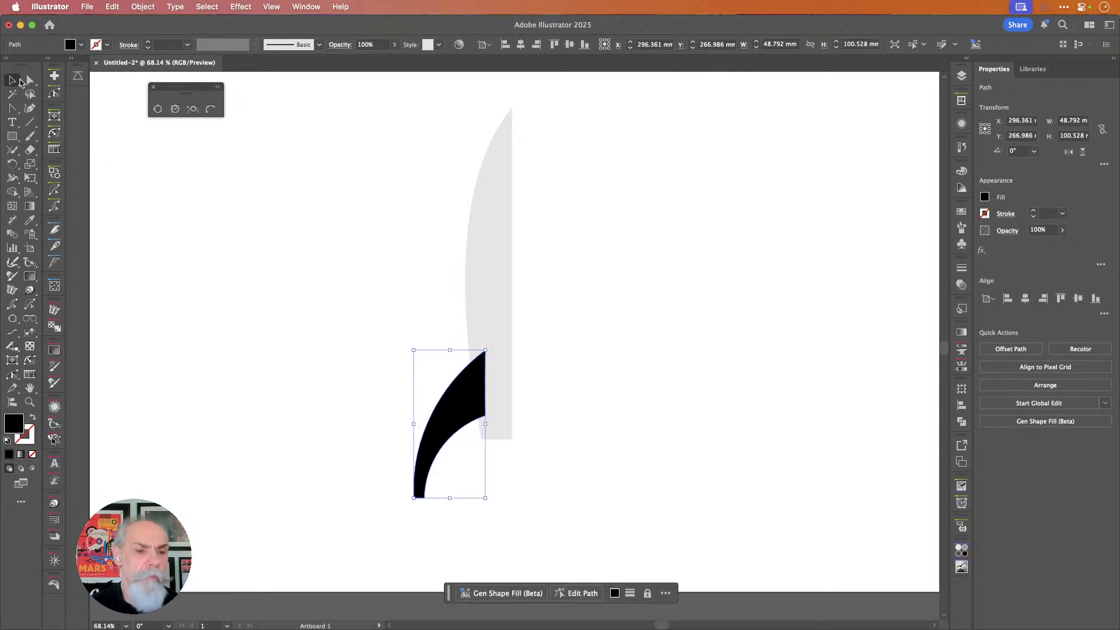
# Try to merge the fin's overlapping part into the gray body with the Shape Builder tool.
pyautogui.click(481, 270)
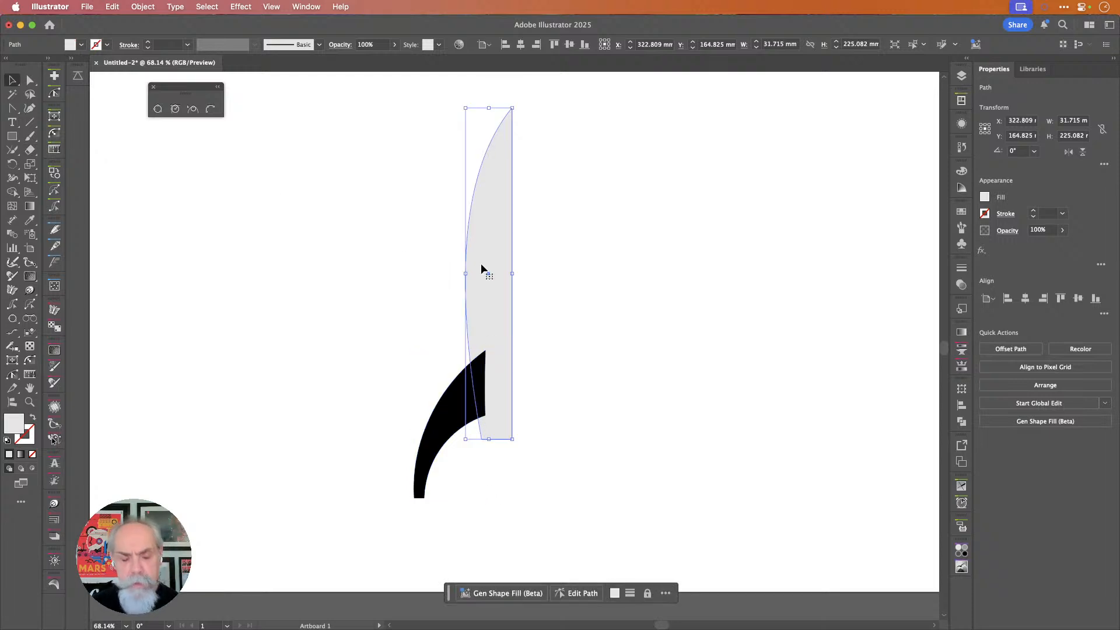
pyautogui.keyDown('shift'); pyautogui.click(460, 399); pyautogui.keyUp('shift')
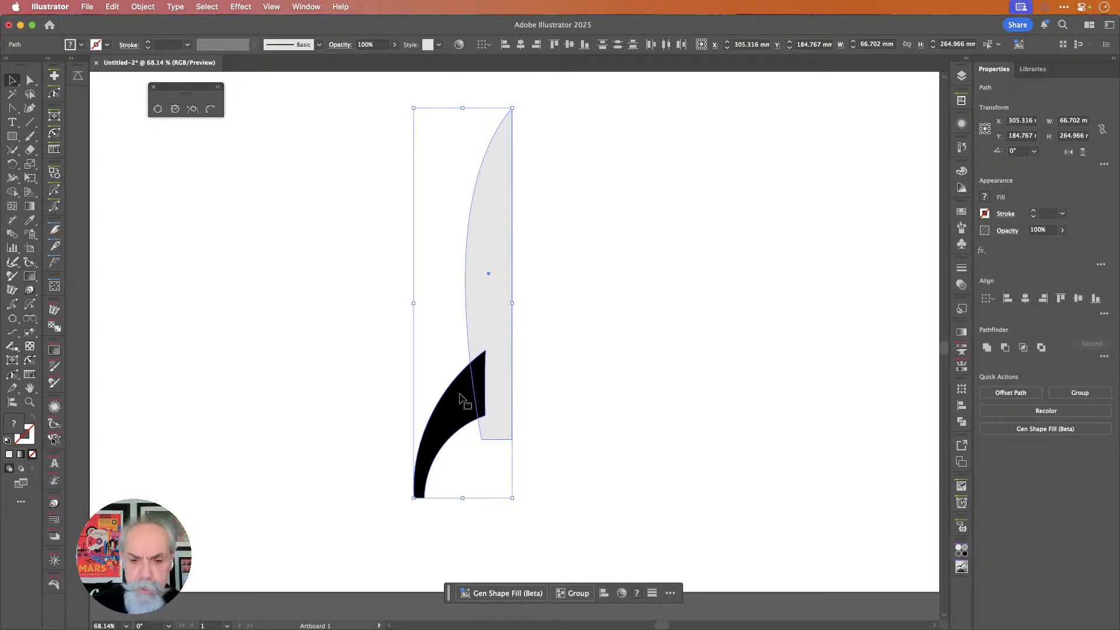
pyautogui.hotkey('shift', 'm')
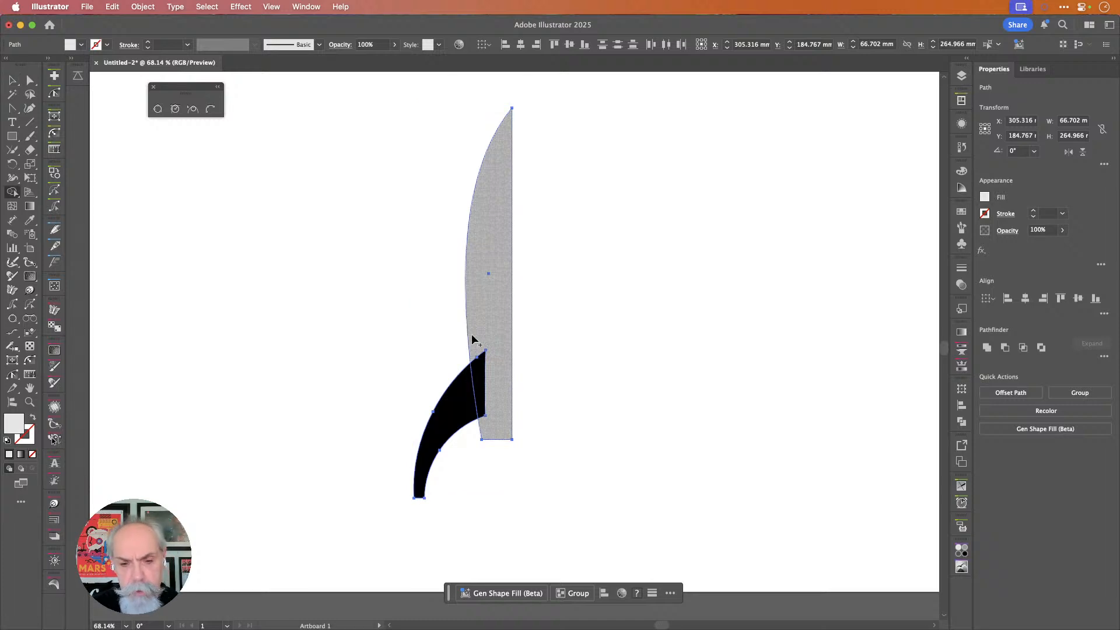
pyautogui.moveTo(481, 374); pyautogui.dragTo(485, 406)
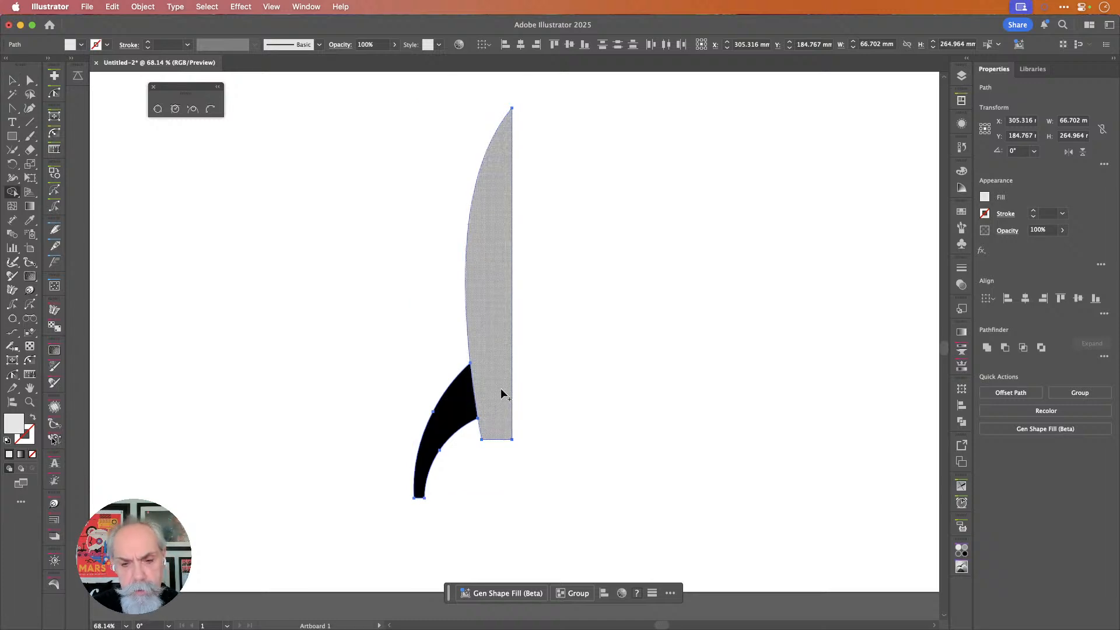
pyautogui.press('v')
pyautogui.click(561, 371)
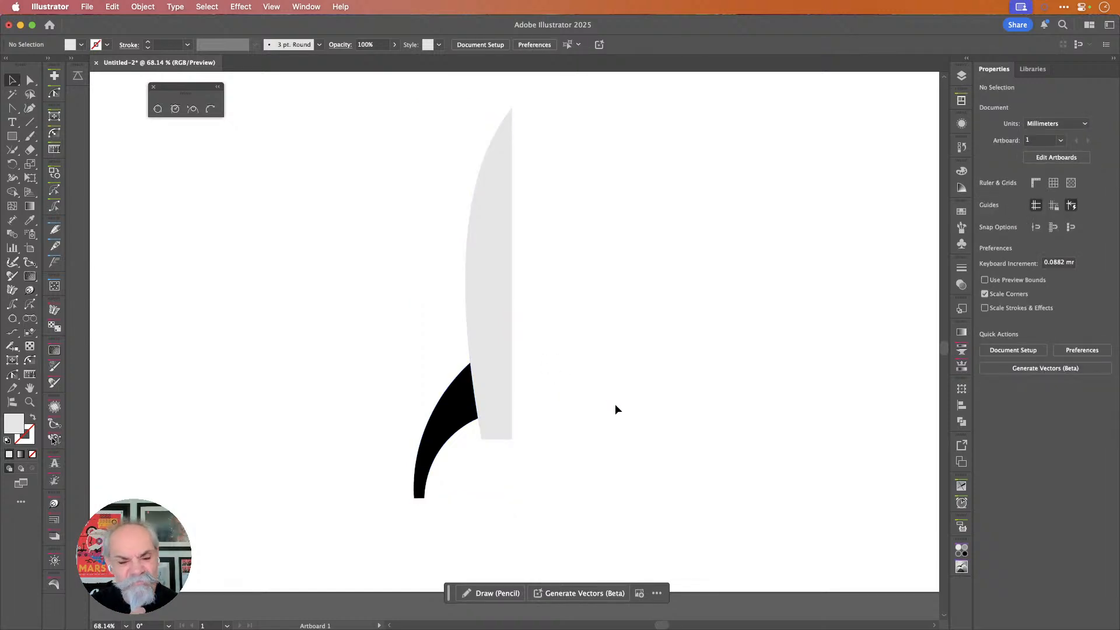
pyautogui.press('super+a')
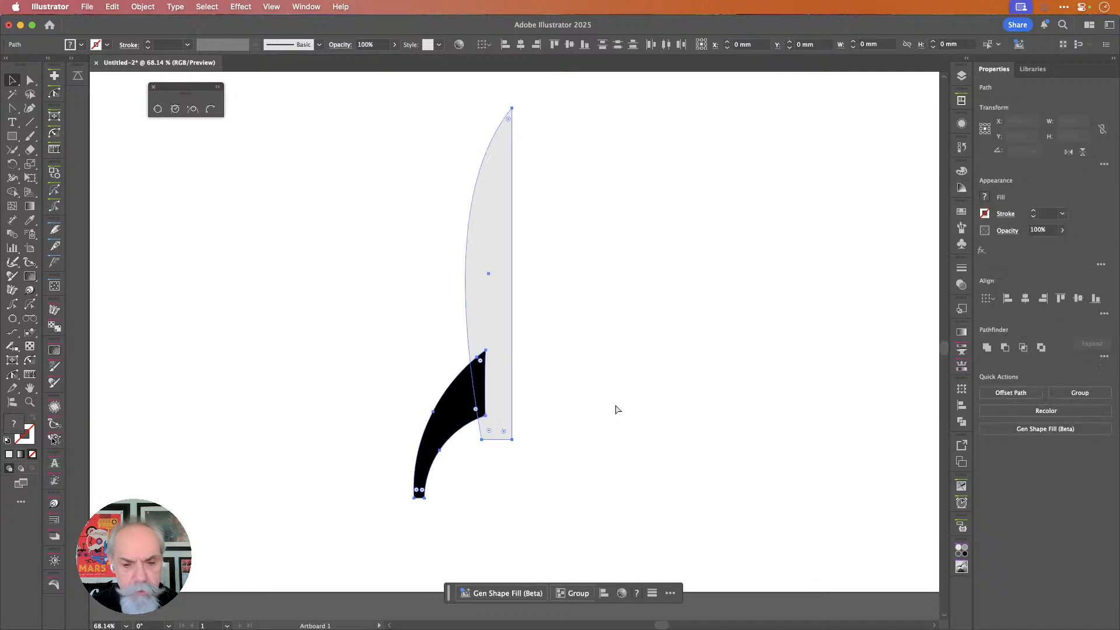
pyautogui.click(586, 380)
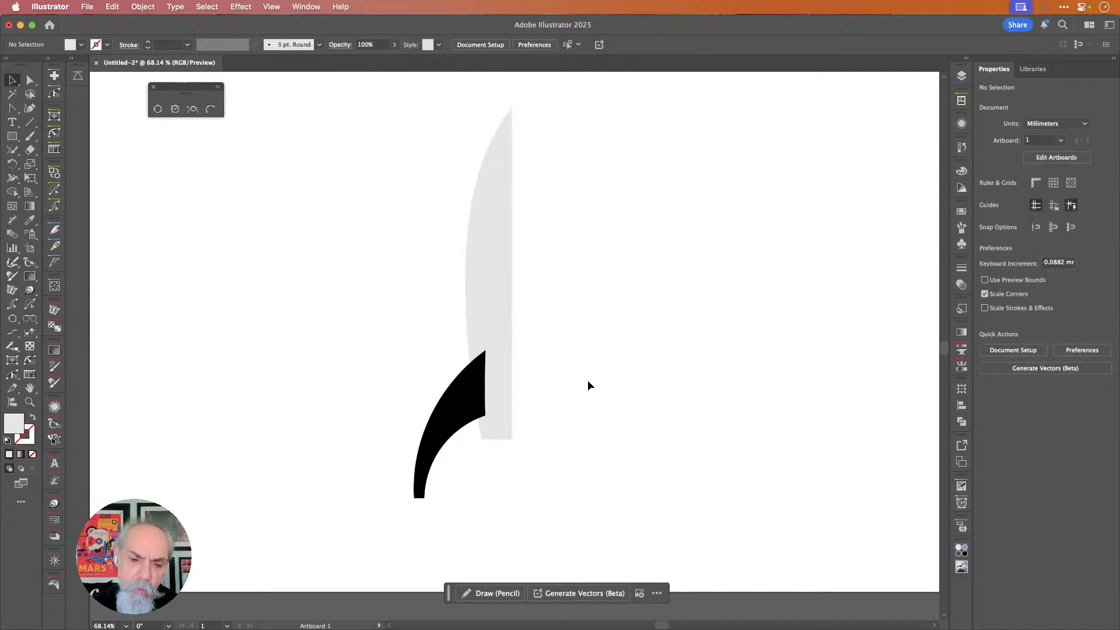
# Create an inset copy of the gray body with Offset Path at -4 mm, using Miter joins.
pyautogui.click(474, 309)
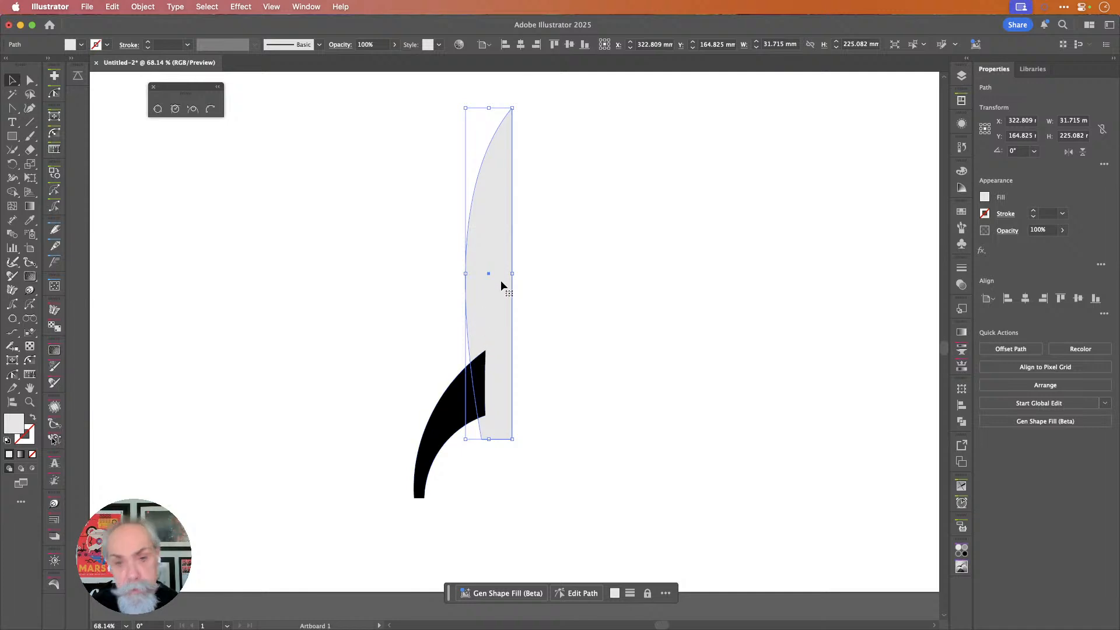
pyautogui.press('a')
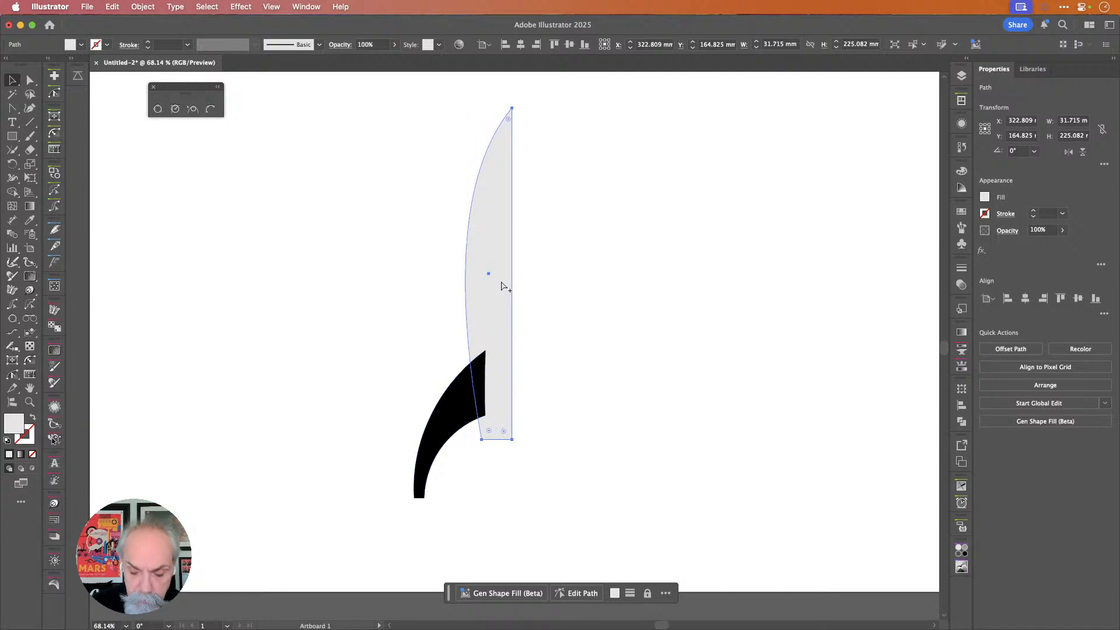
pyautogui.press('alt+super+o')
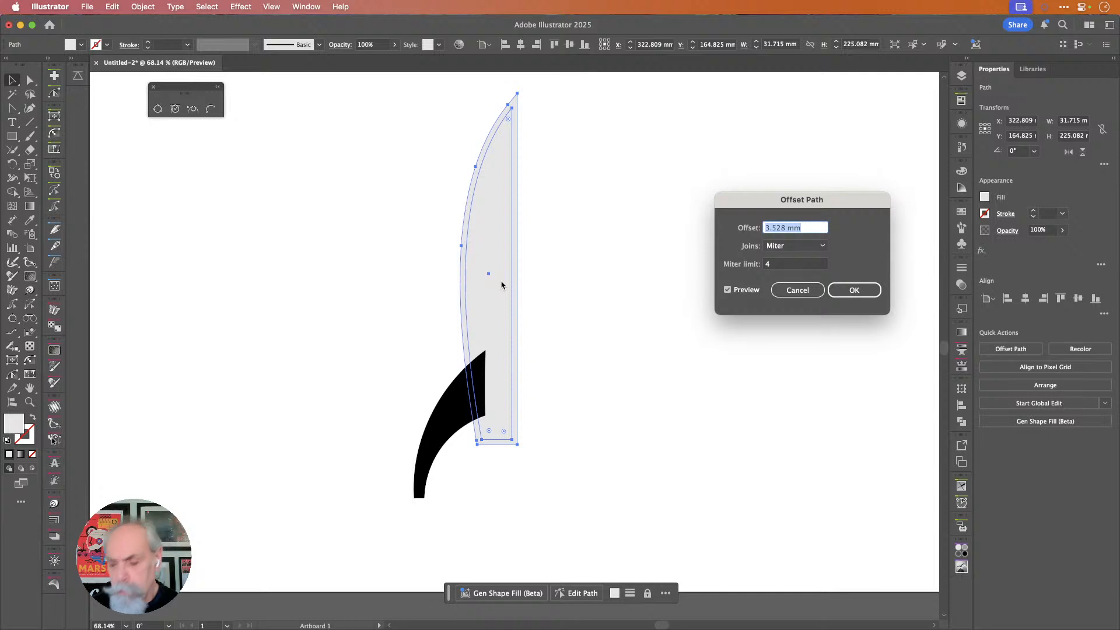
pyautogui.write('-3')
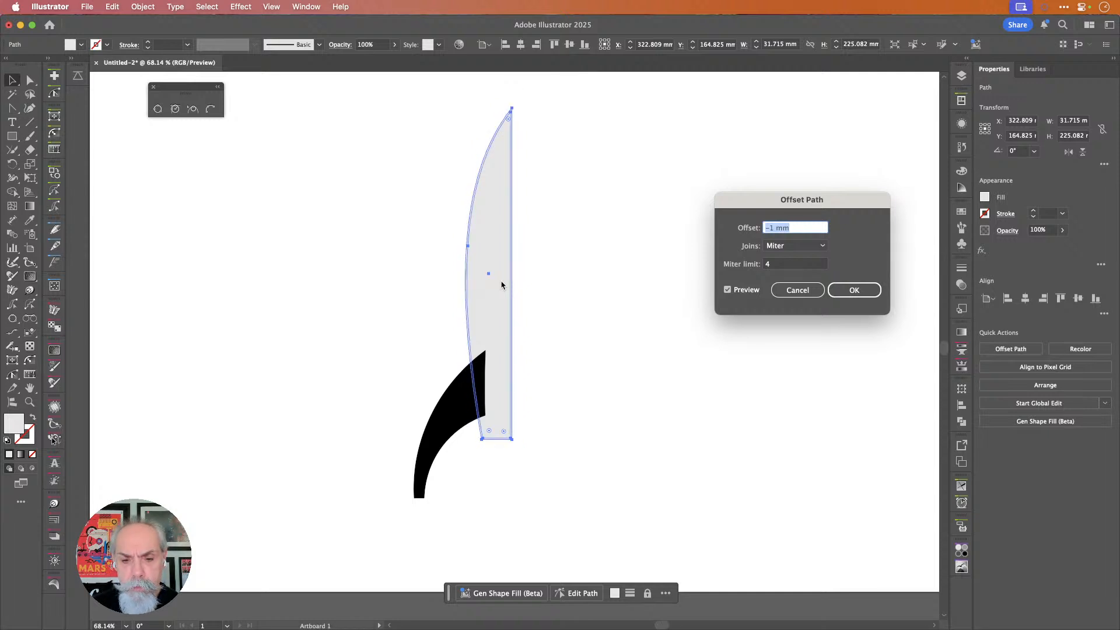
pyautogui.press('Down')
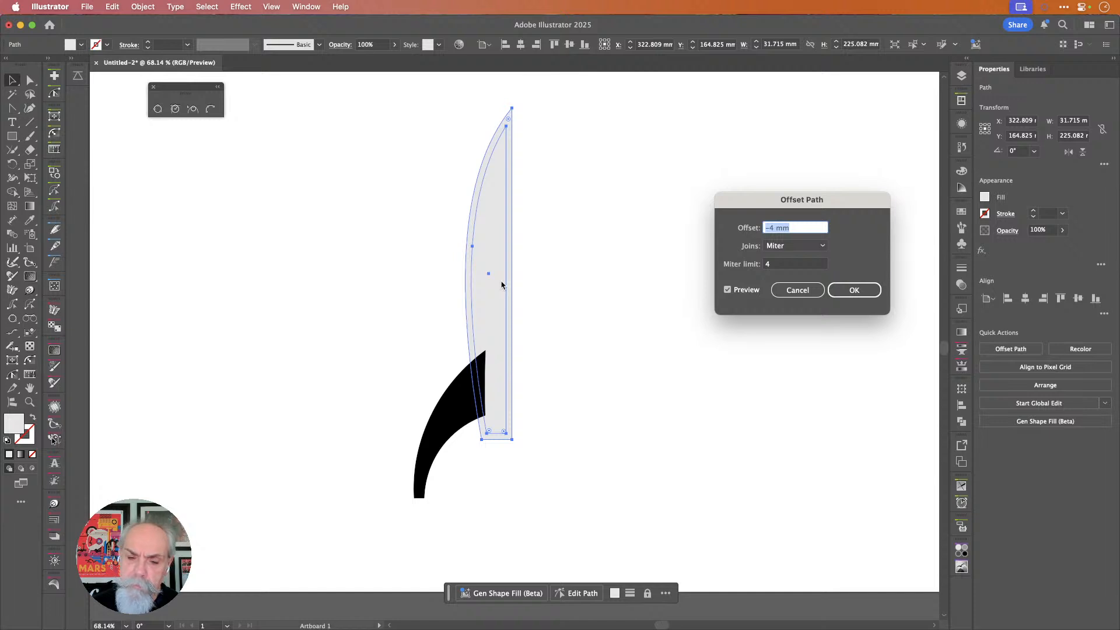
pyautogui.press('Return')
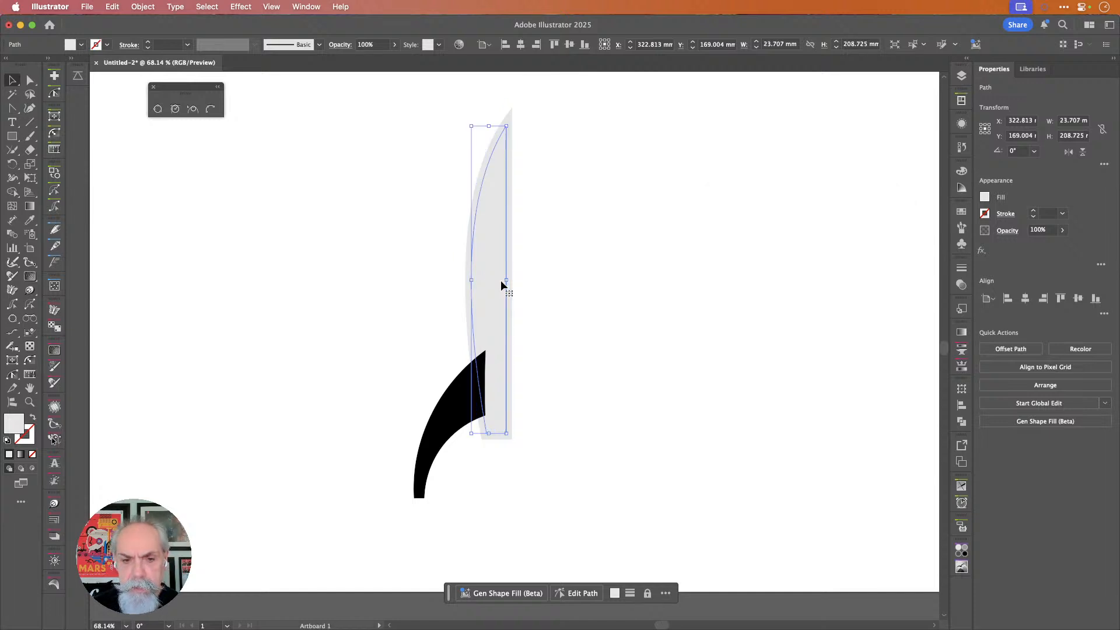
# Add the black fin to the selected inset copy and apply Minus Front to the two shapes.
pyautogui.keyDown('shift'); pyautogui.click(457, 419); pyautogui.keyUp('shift')
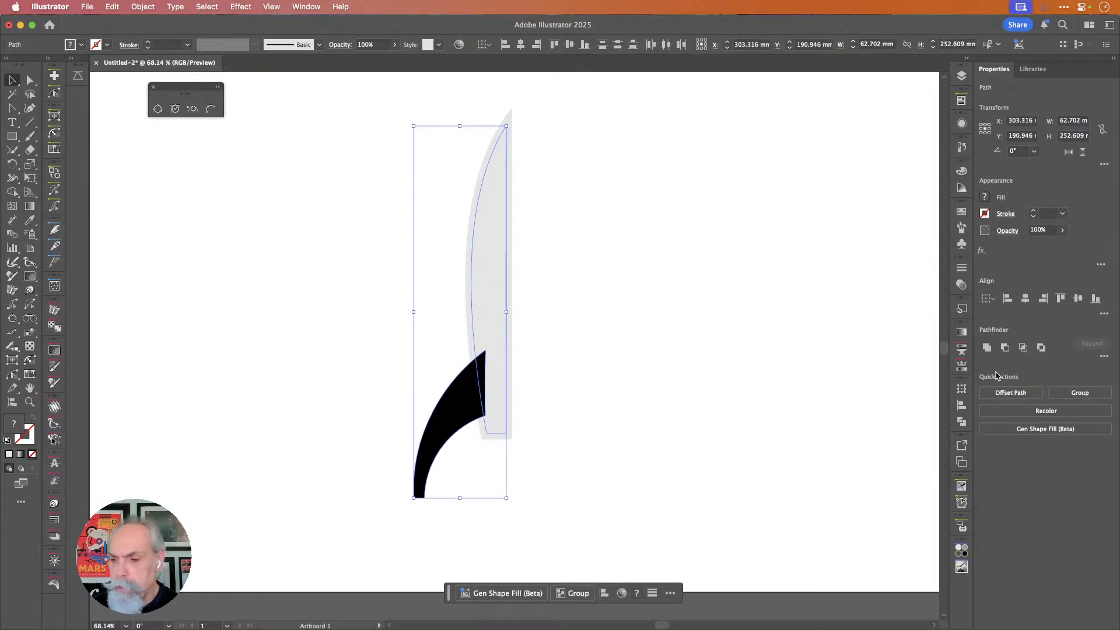
pyautogui.click(1005, 348)
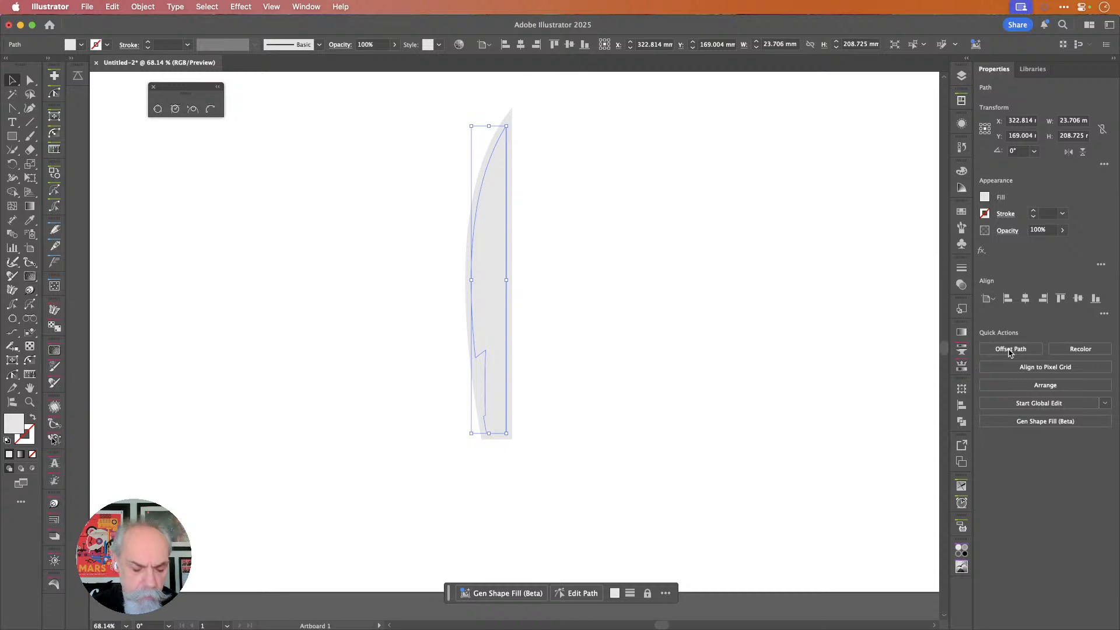
# Undo the Minus Front and remove the inset body with its fin overlap using the Shape Builder, keeping only the trimmed fin.
pyautogui.press('super+z')
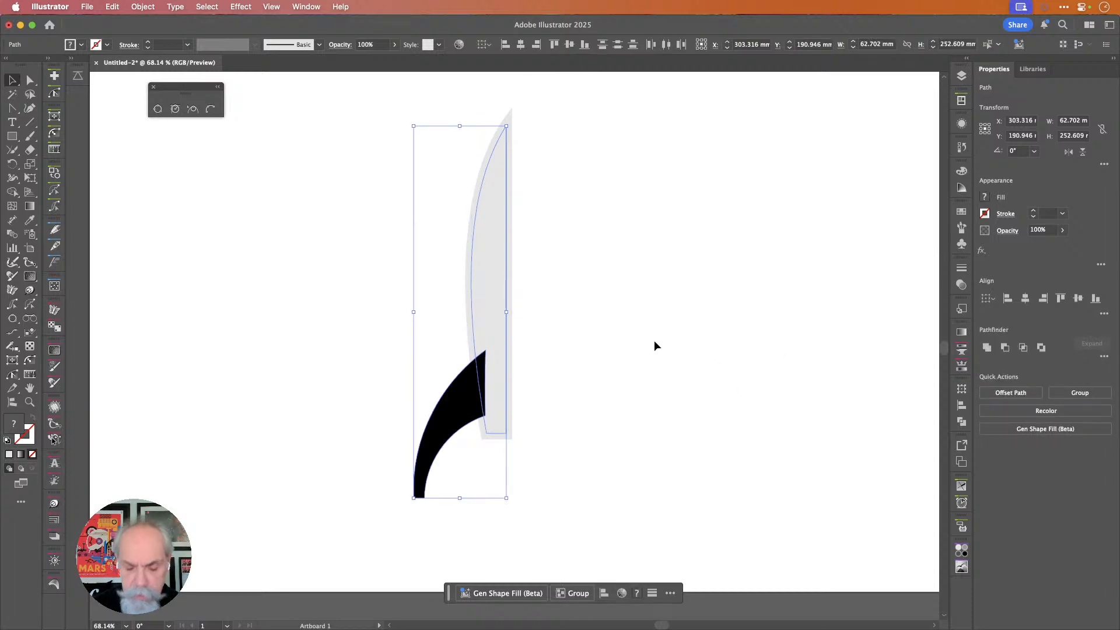
pyautogui.hotkey('shift', 'm')
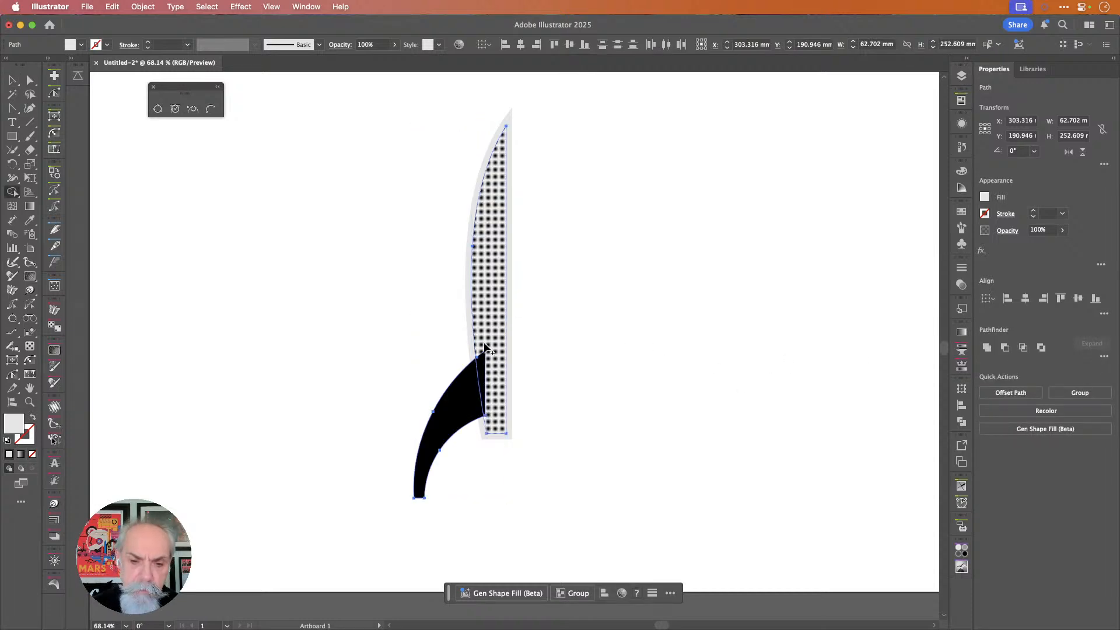
pyautogui.keyDown('alt'); pyautogui.click(487, 376); pyautogui.keyUp('alt')
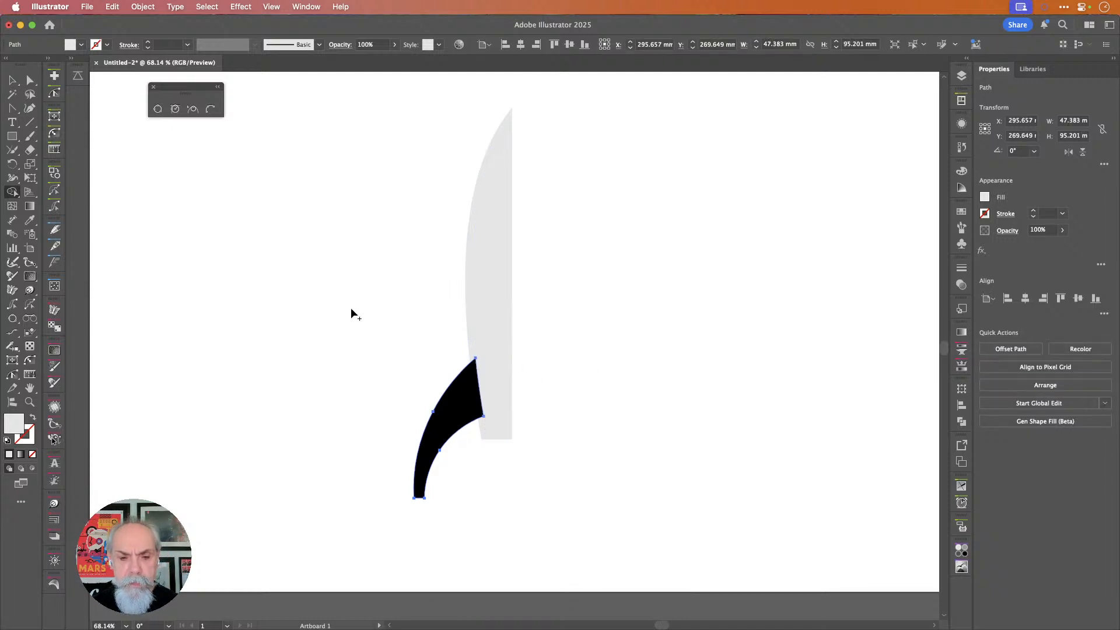
pyautogui.click(12, 80)
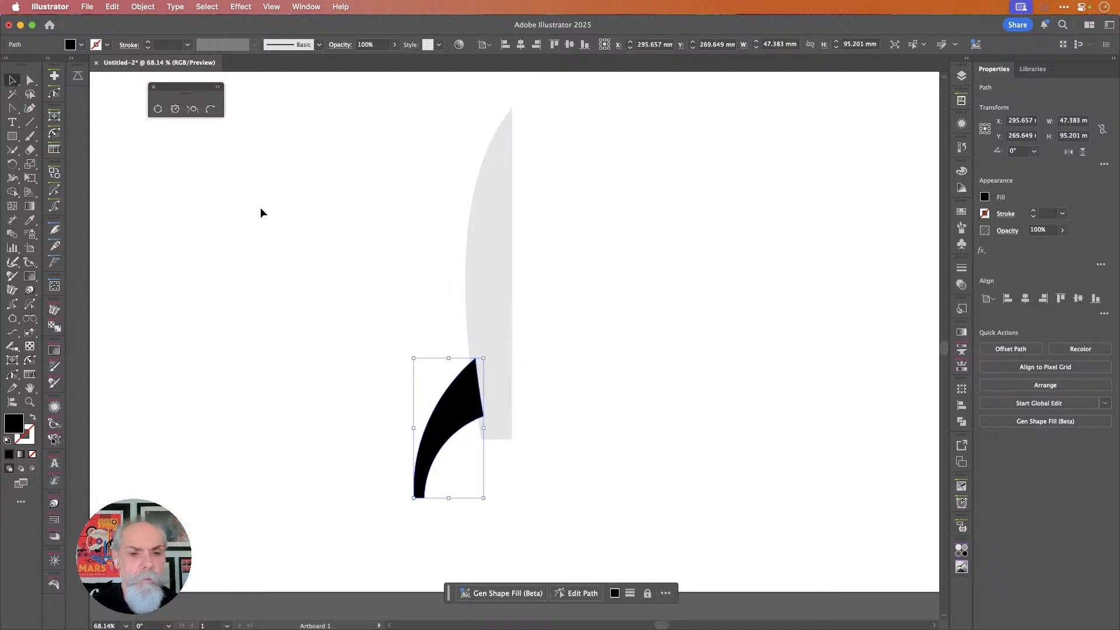
pyautogui.click(301, 217)
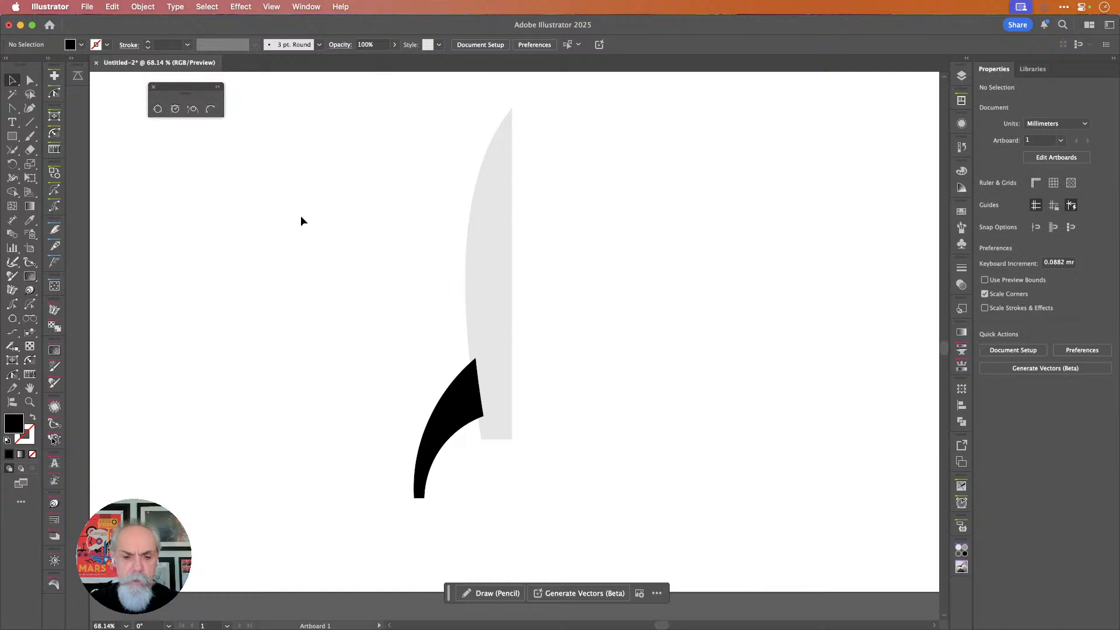
# Change the rocket fin's fill from the swatches to dark red.
pyautogui.click(472, 382)
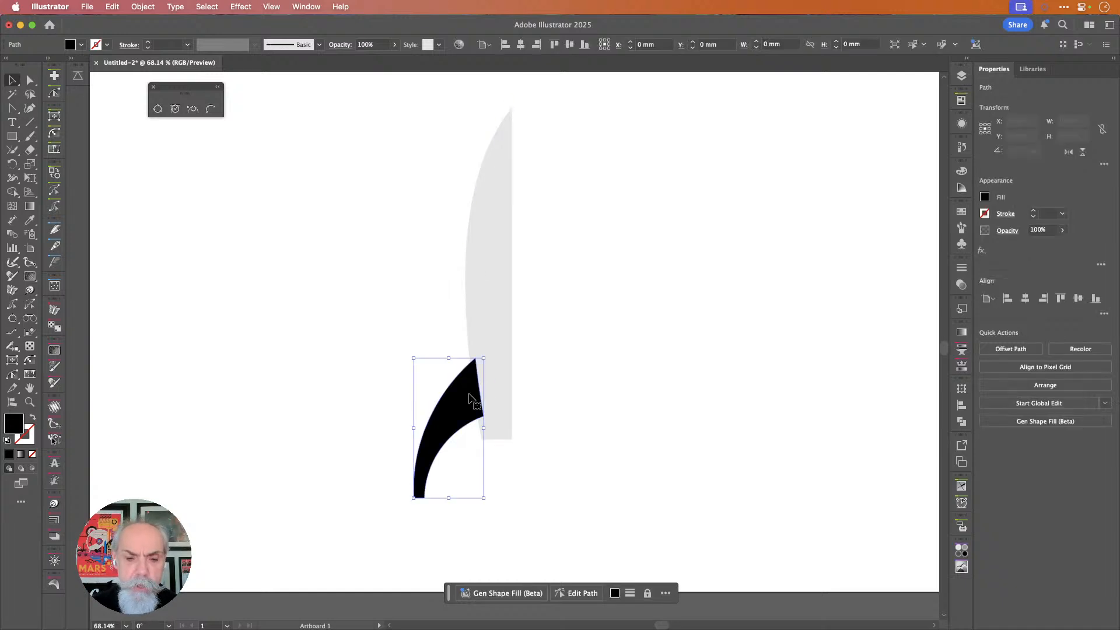
pyautogui.click(81, 44)
pyautogui.click(81, 87)
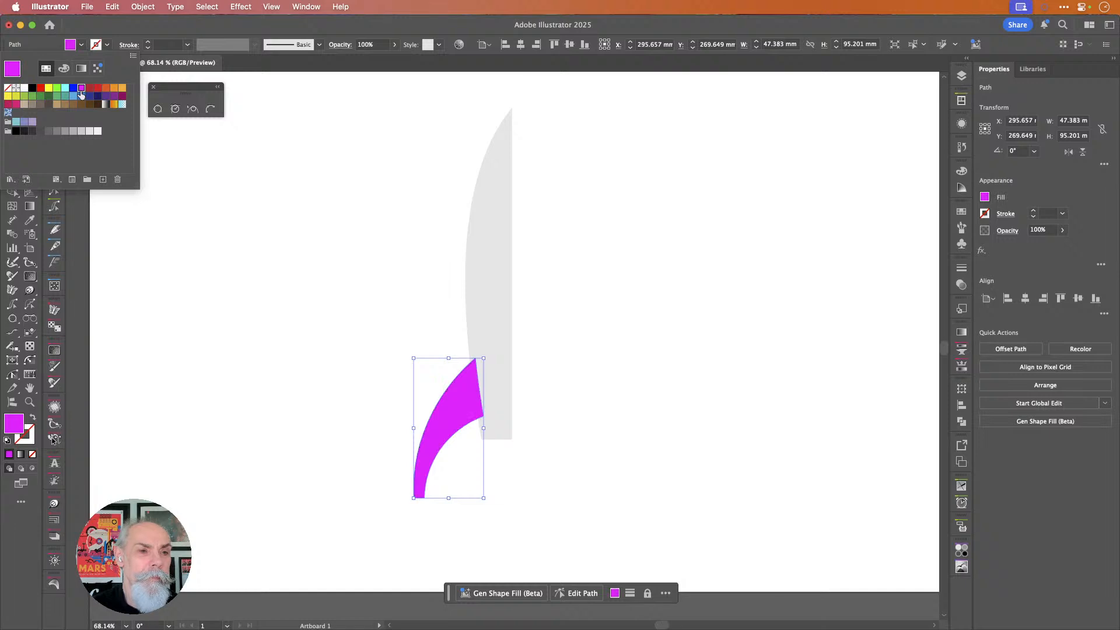
pyautogui.click(90, 87)
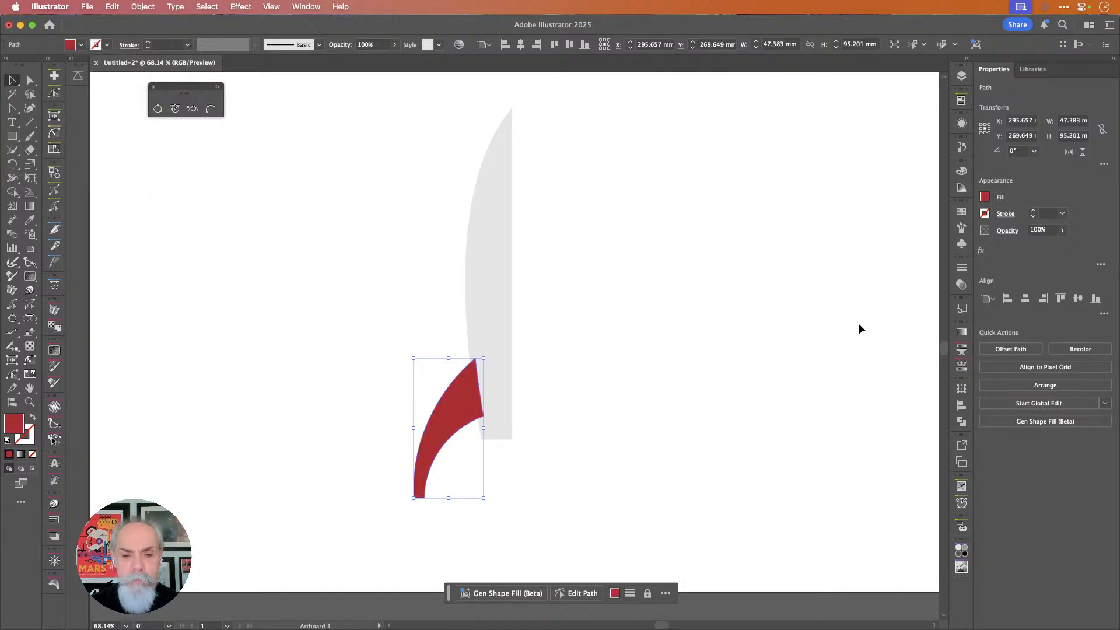
pyautogui.click(595, 328)
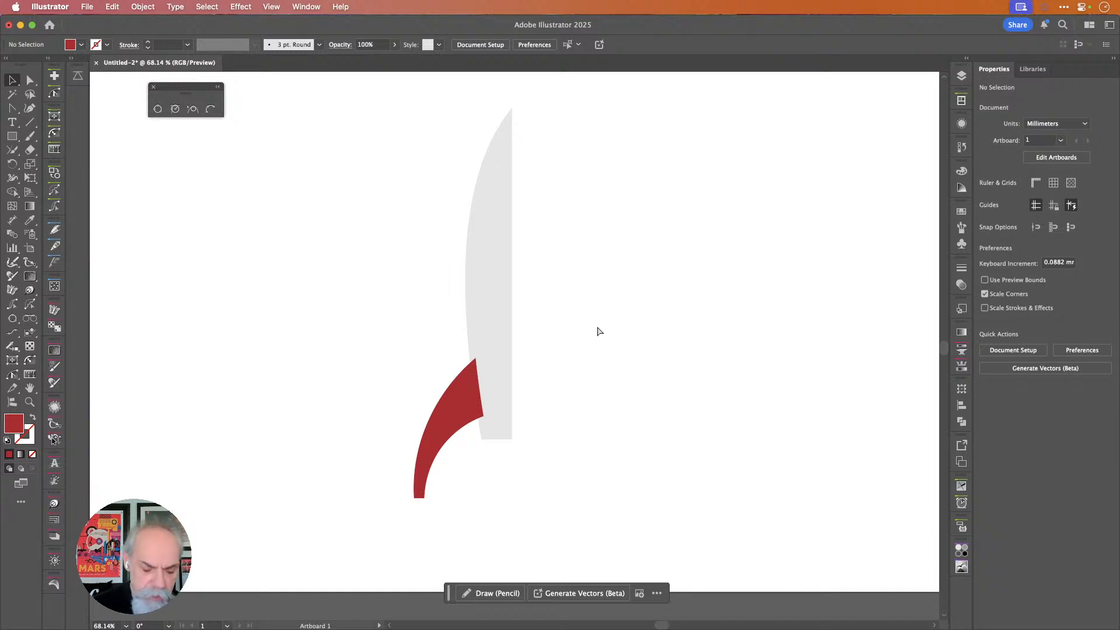
# Save the document to the Desktop as rocket8.ai in Adobe Illustrator format with the default Illustrator options.
pyautogui.press('super+s')
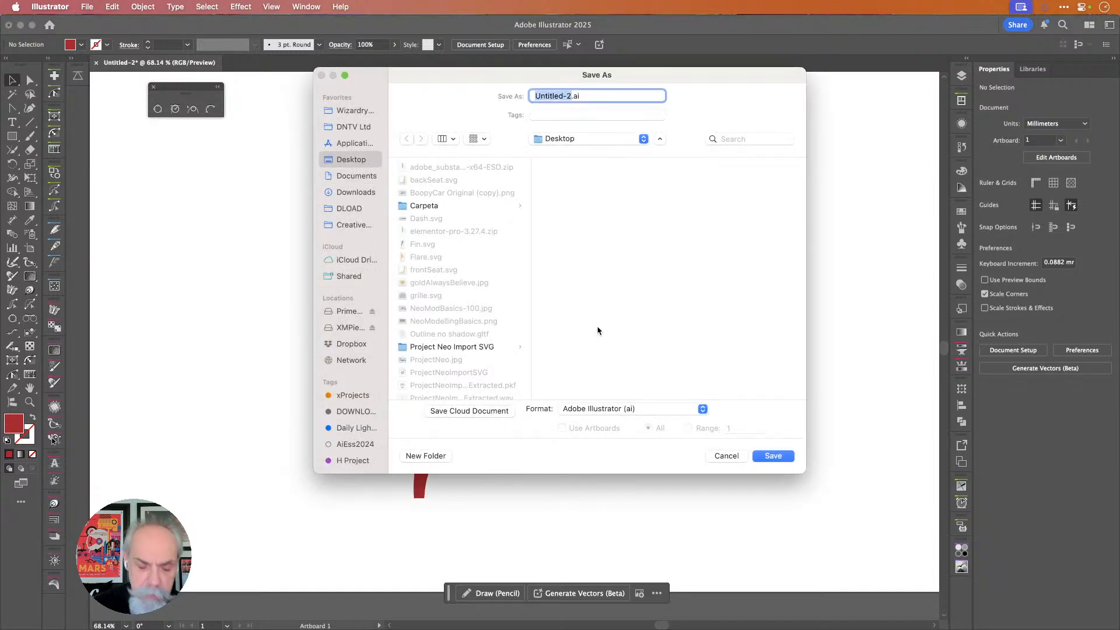
pyautogui.write('rocket8')
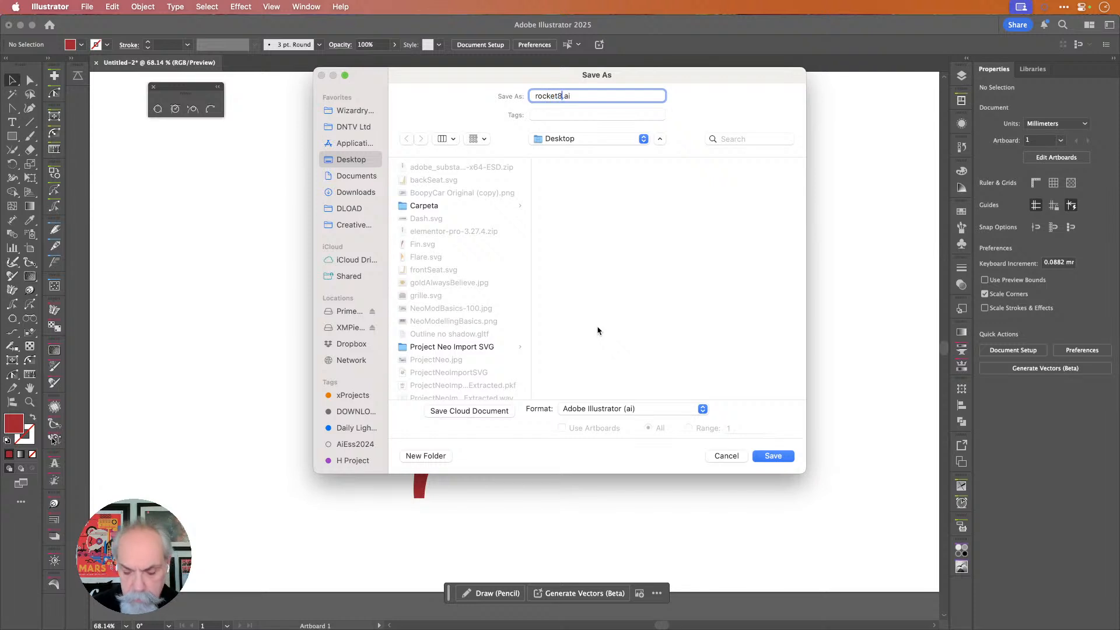
pyautogui.press('Return')
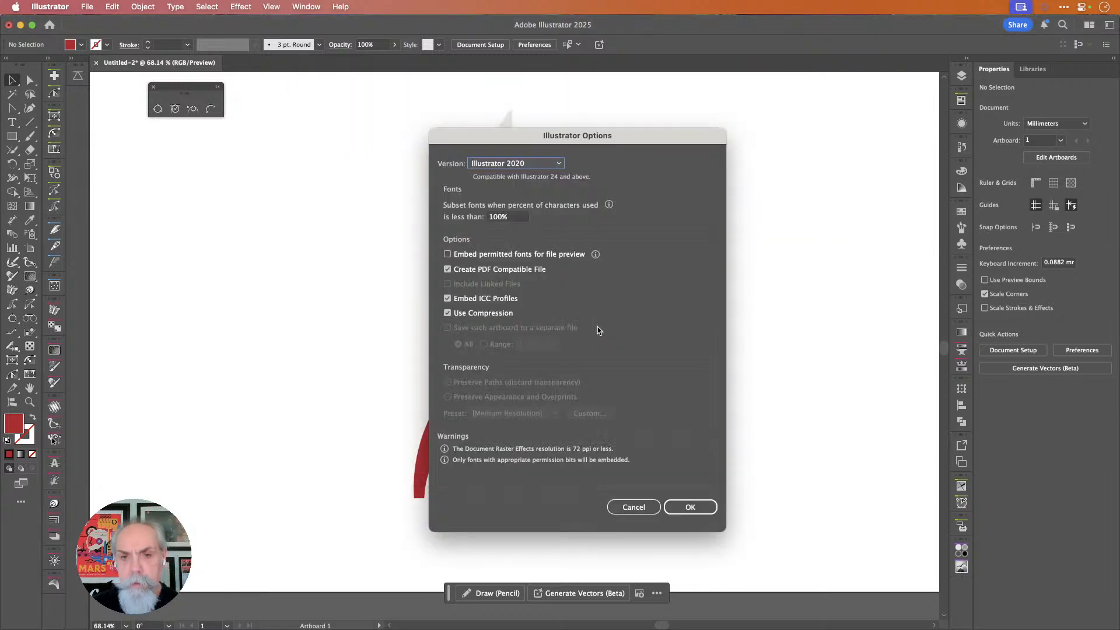
pyautogui.press('Return')
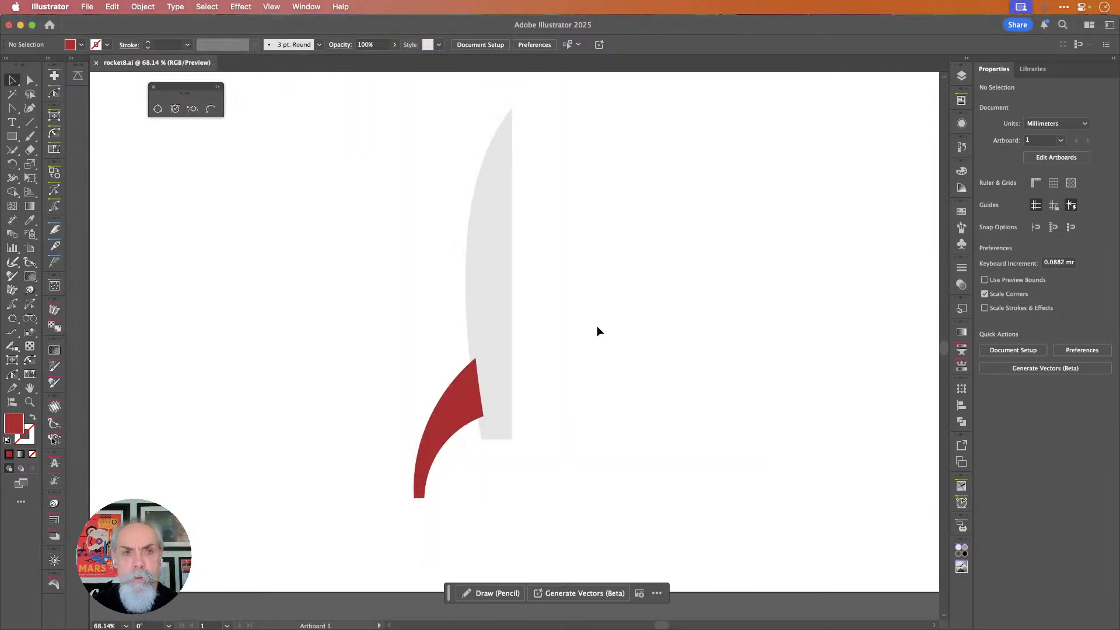
pyautogui.click(467, 408)
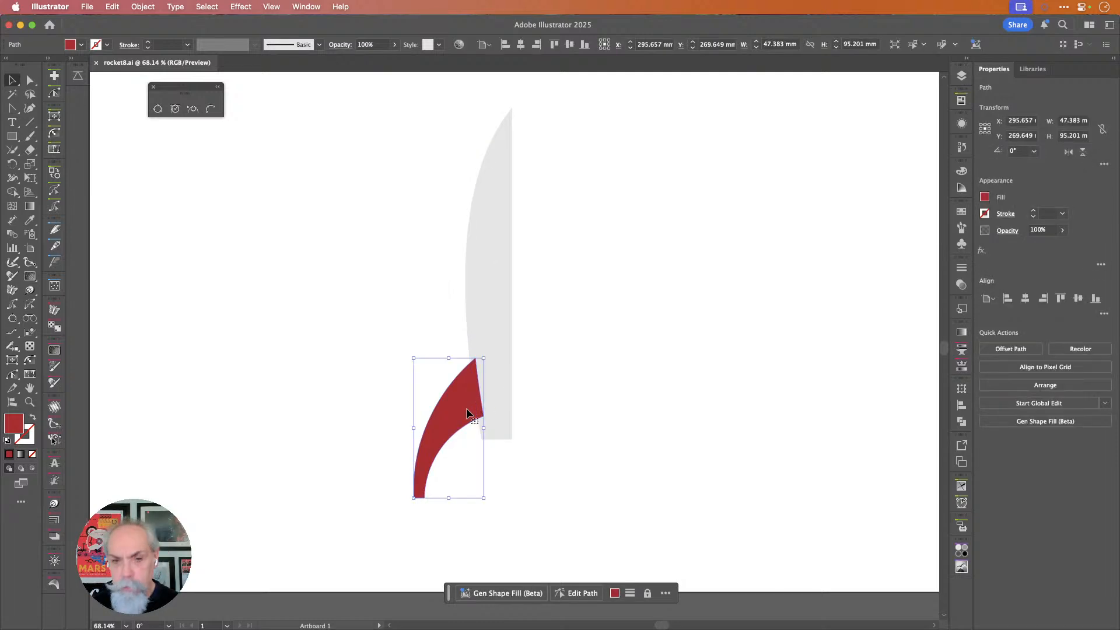
pyautogui.click(415, 279)
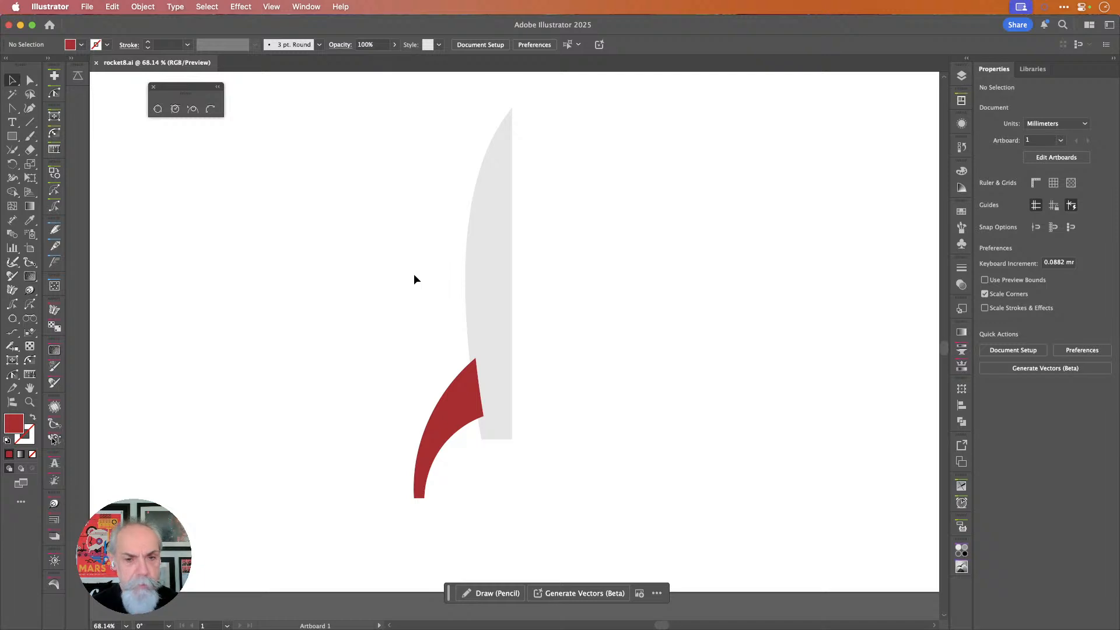
pyautogui.keyDown('alt'); pyautogui.scroll(-3, 415, 279); pyautogui.keyUp('alt')
pyautogui.keyDown('alt'); pyautogui.scroll(-1, 414, 274); pyautogui.keyUp('alt')
pyautogui.moveTo(418, 270); pyautogui.dragTo(426, 318)
pyautogui.keyDown('alt'); pyautogui.scroll(3, 447, 349); pyautogui.keyUp('alt')
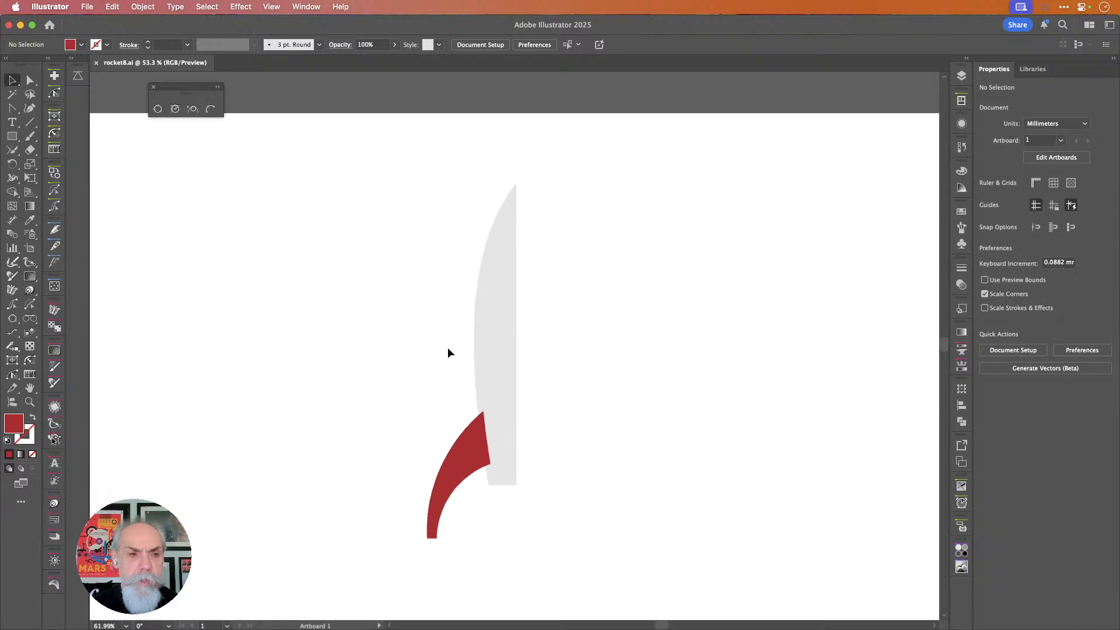
pyautogui.keyDown('alt'); pyautogui.scroll(-2, 446, 356); pyautogui.keyUp('alt')
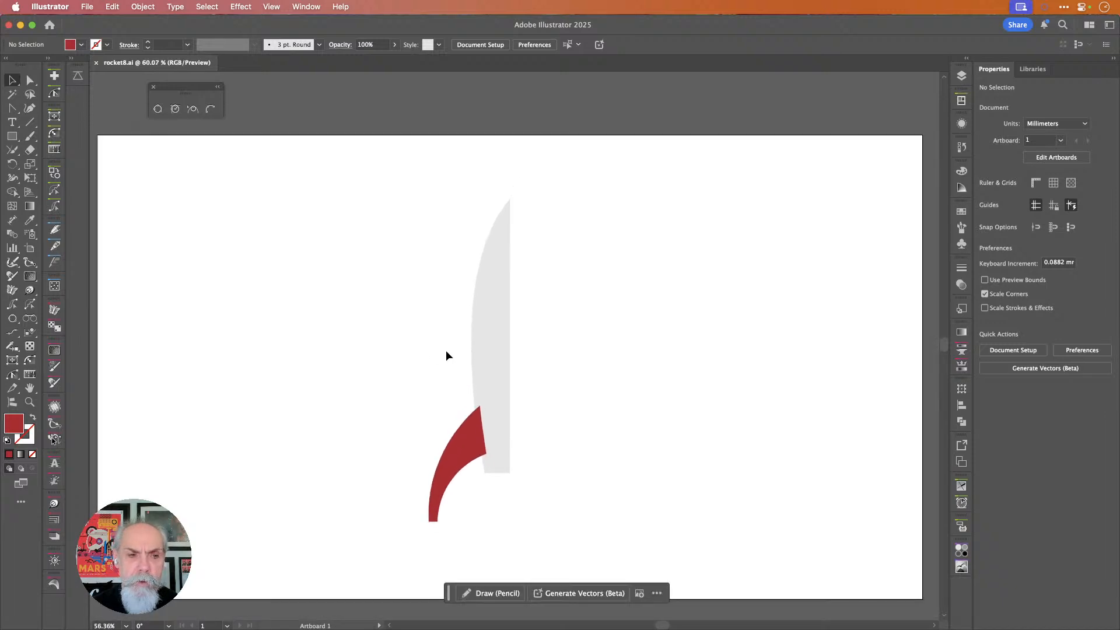
pyautogui.moveTo(452, 327); pyautogui.dragTo(453, 321)
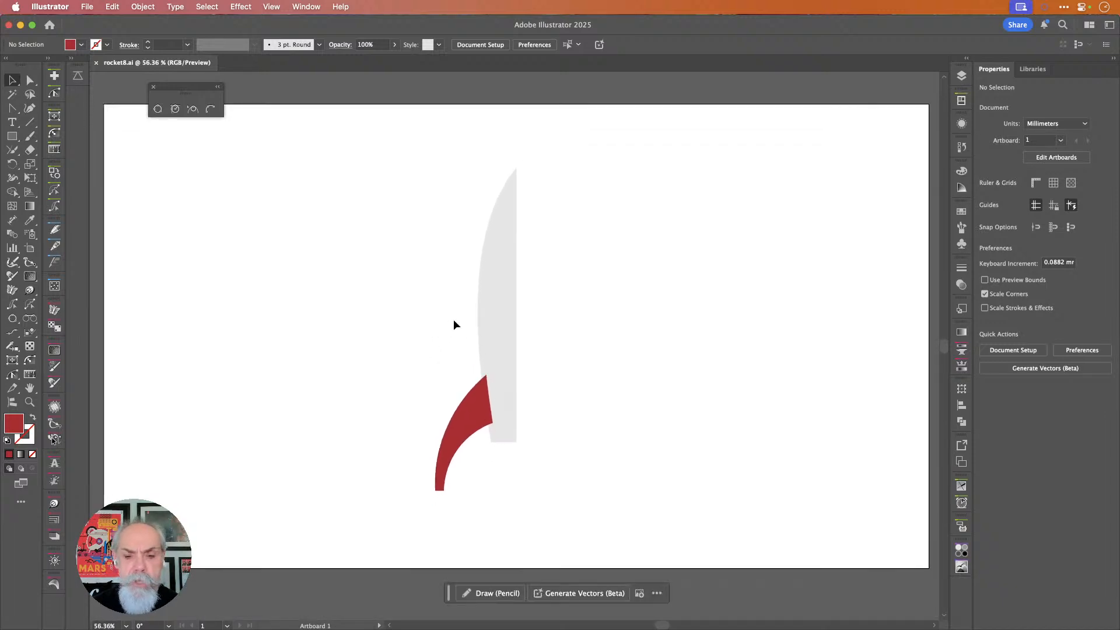
pyautogui.click(961, 445)
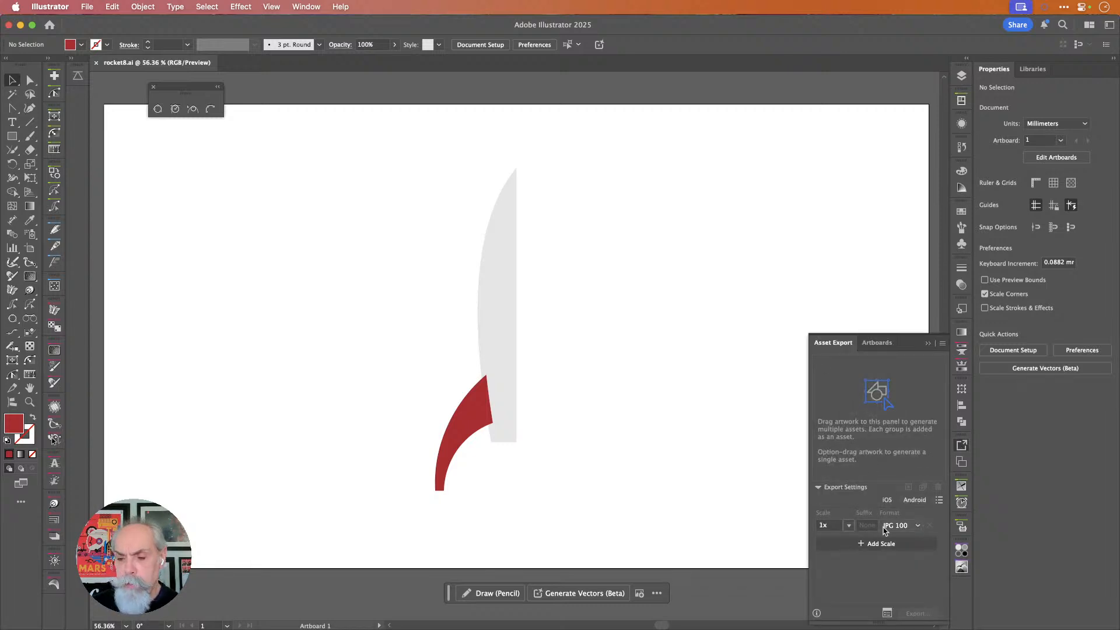
pyautogui.click(962, 445)
# Start an Export Selection of the red fin and name the asset "fin".
pyautogui.click(475, 424)
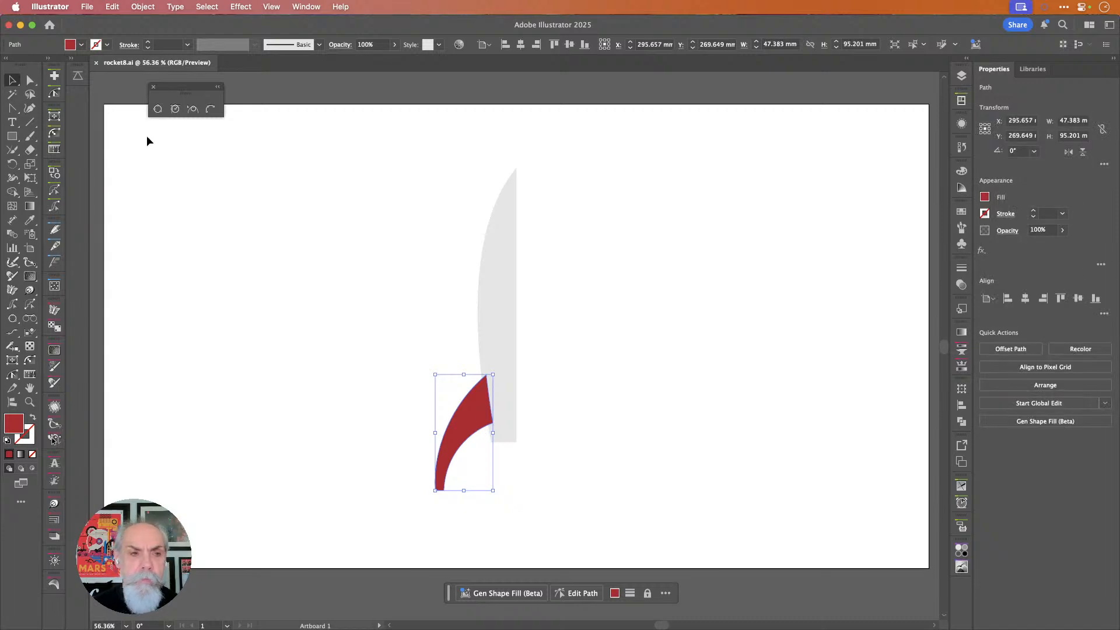
pyautogui.click(87, 8)
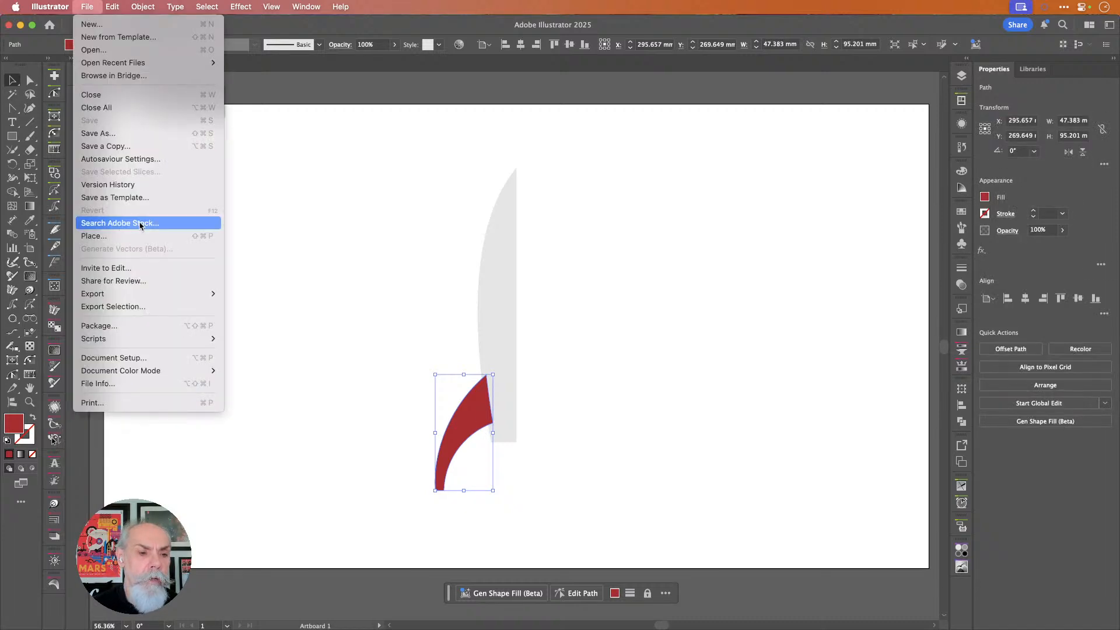
pyautogui.click(135, 307)
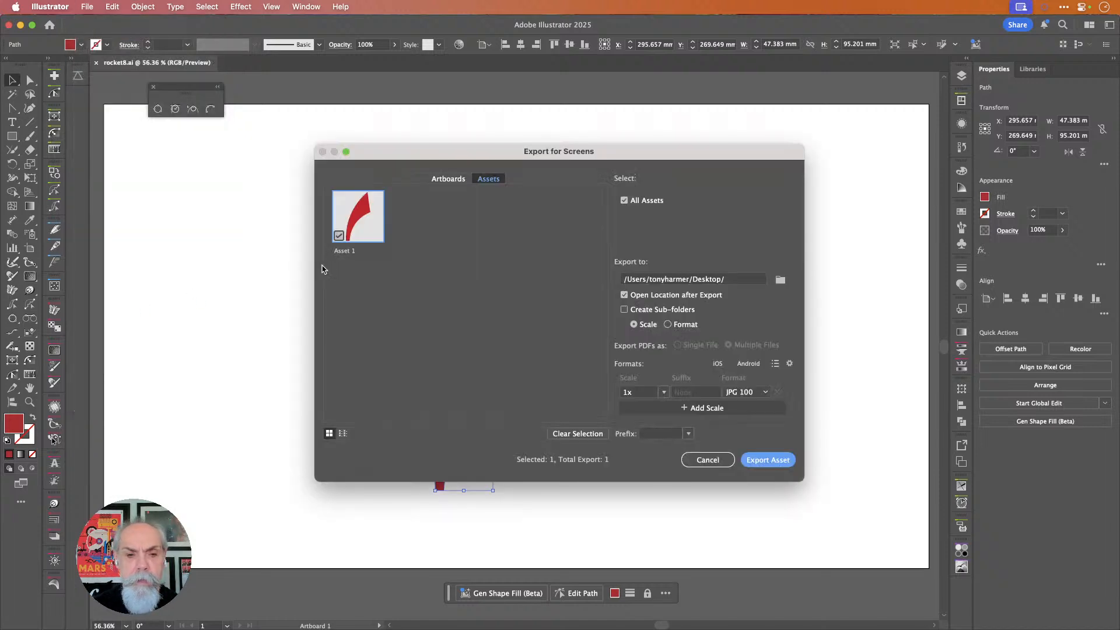
pyautogui.doubleClick(353, 252)
pyautogui.write('rin')
pyautogui.press('Return')
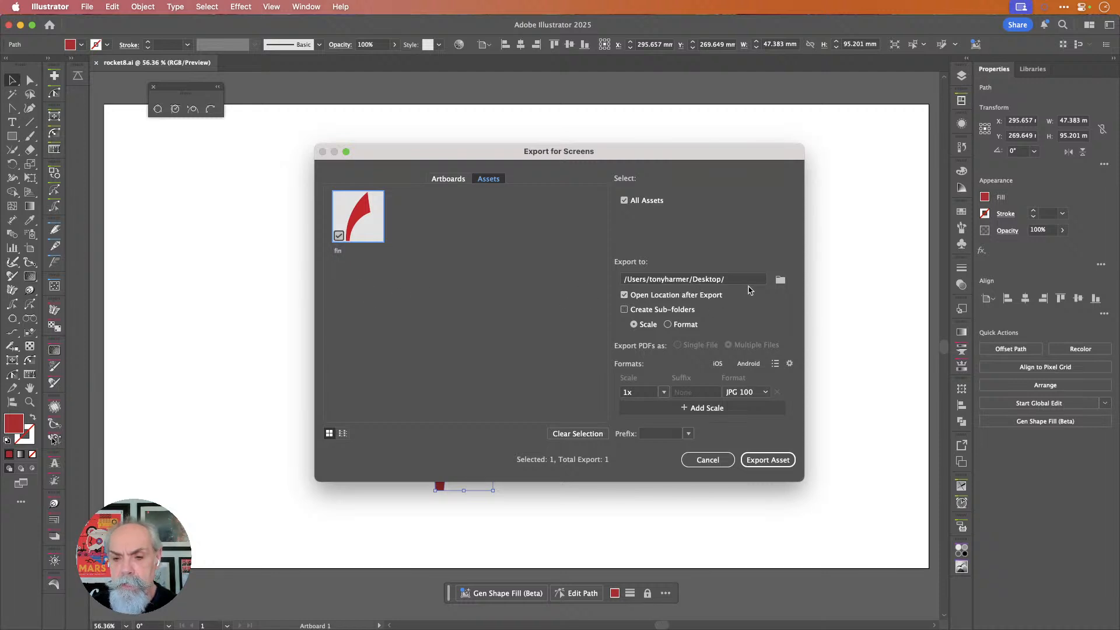
# Create a folder named NeoRocket inside Documents and choose it as the export location.
pyautogui.click(779, 282)
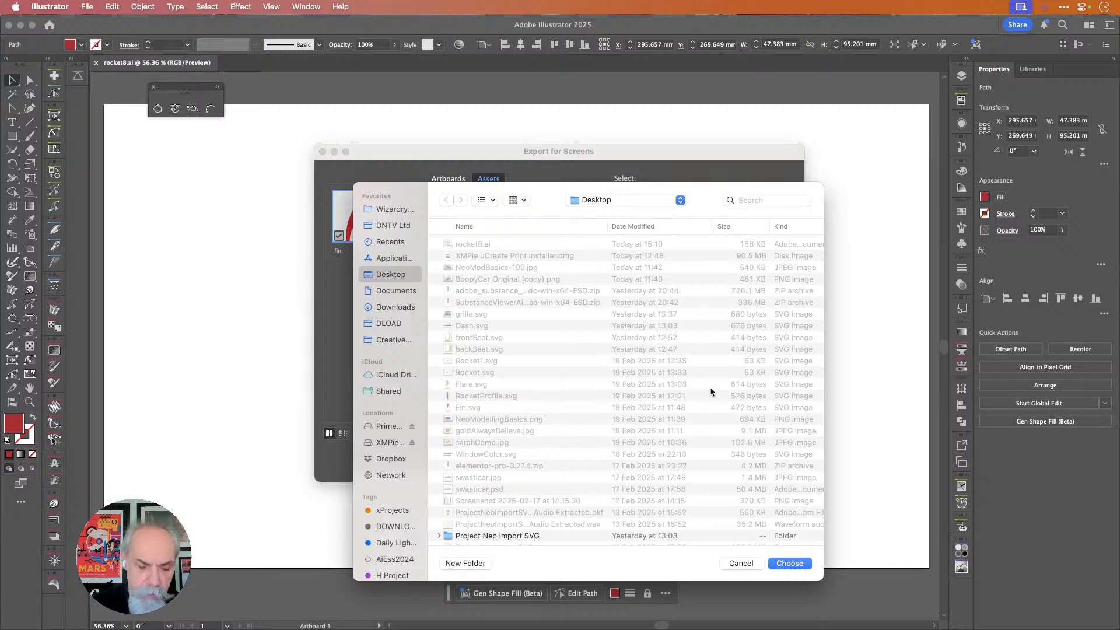
pyautogui.click(415, 293)
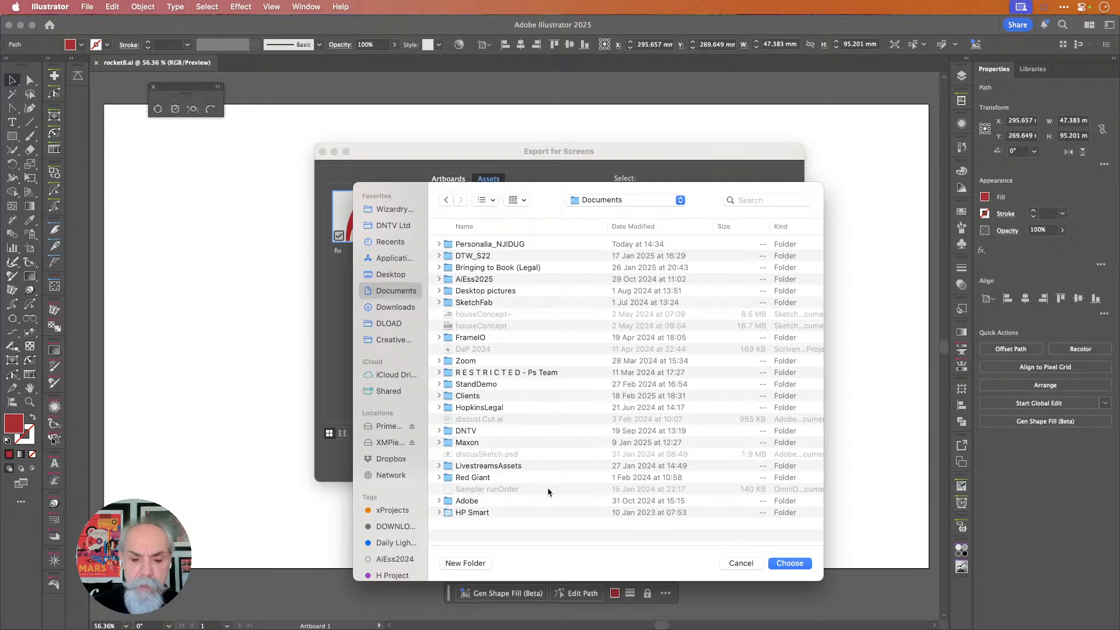
pyautogui.press('super+shift+n')
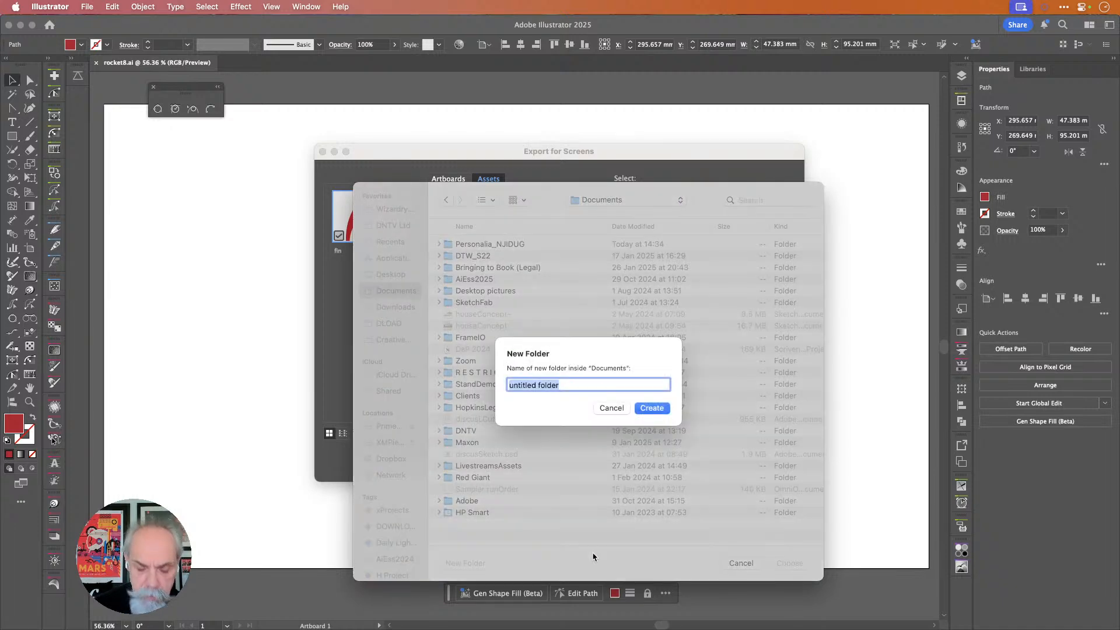
pyautogui.write('NeoR')
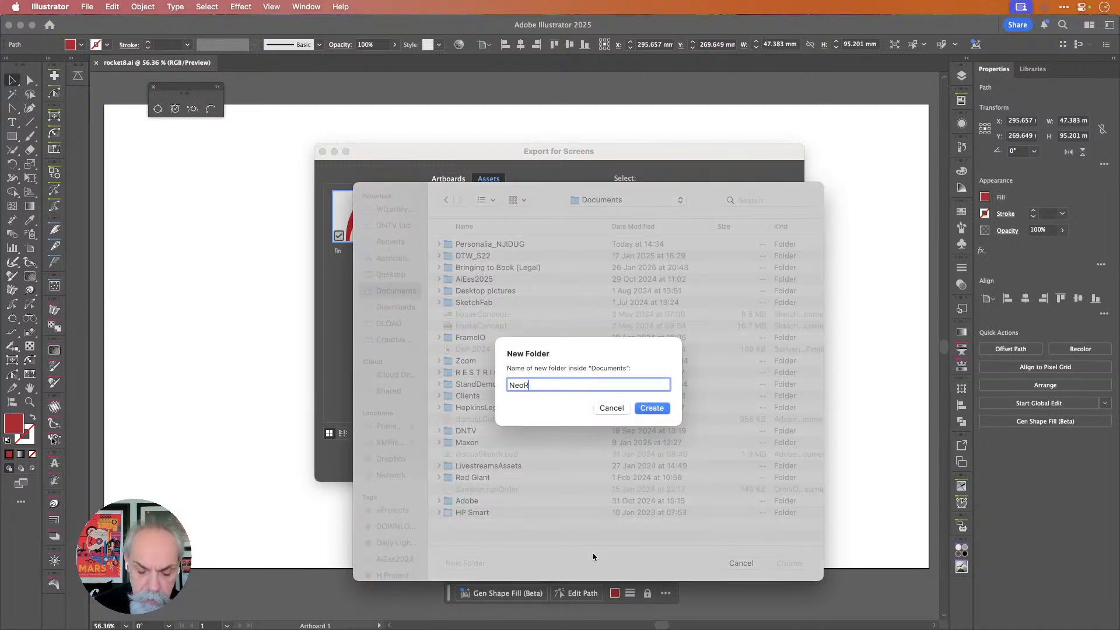
pyautogui.write('ocket')
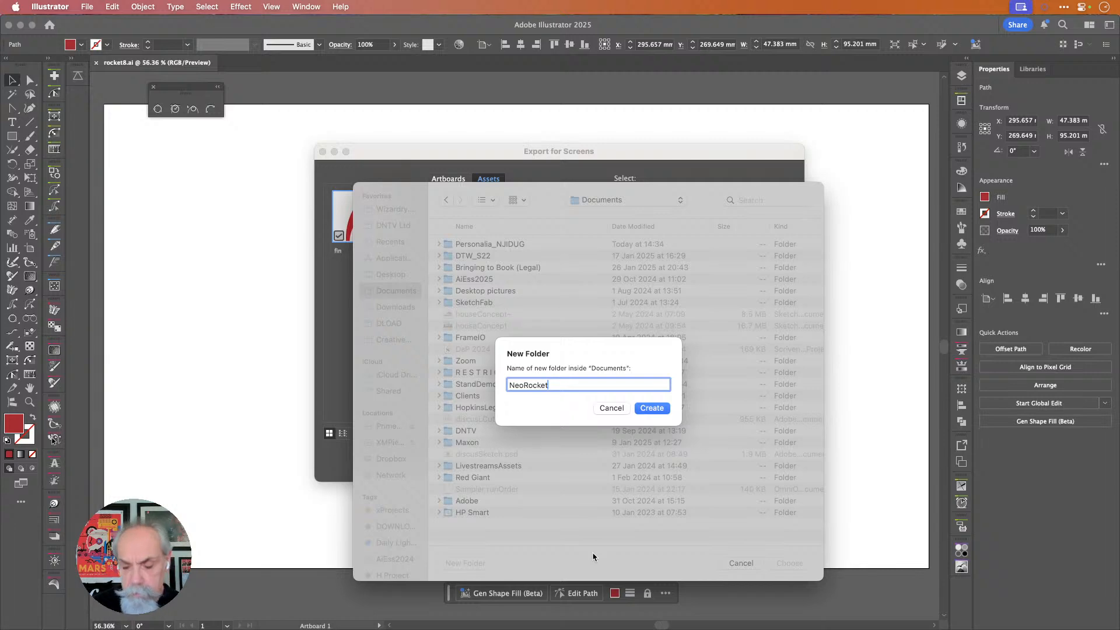
pyautogui.press('Return')
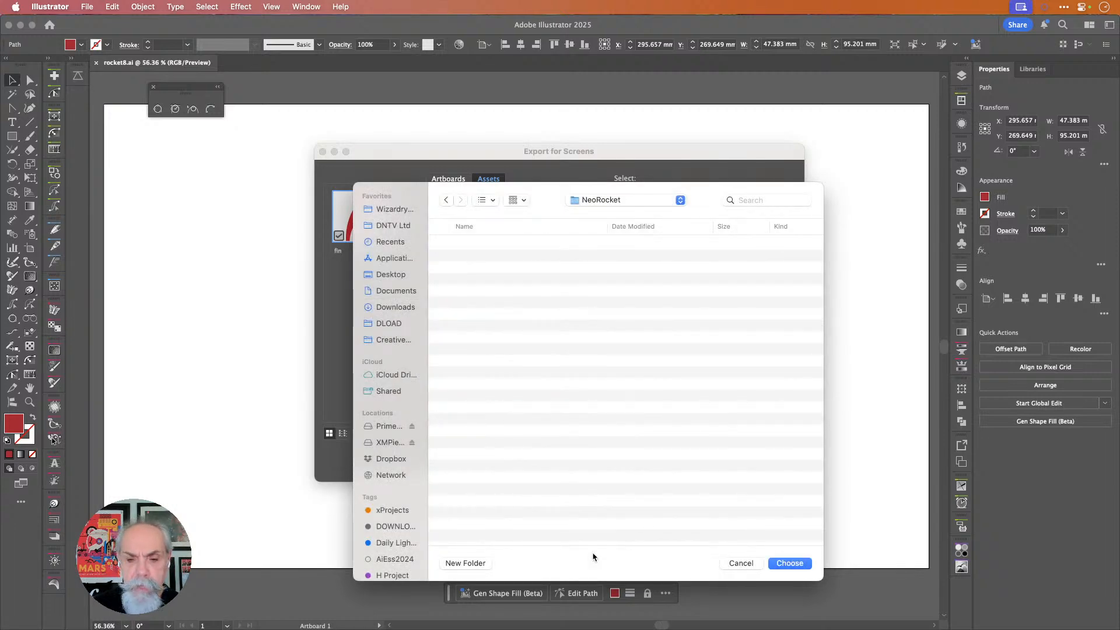
pyautogui.press('Return')
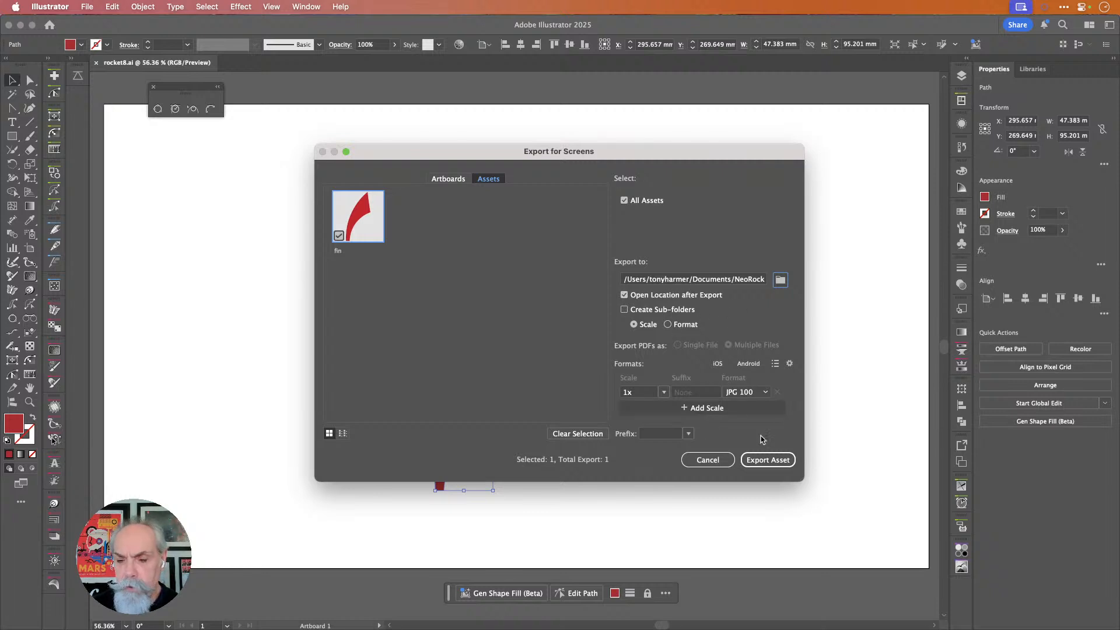
# Set the export format to SVG and export the fin asset.
pyautogui.click(766, 392)
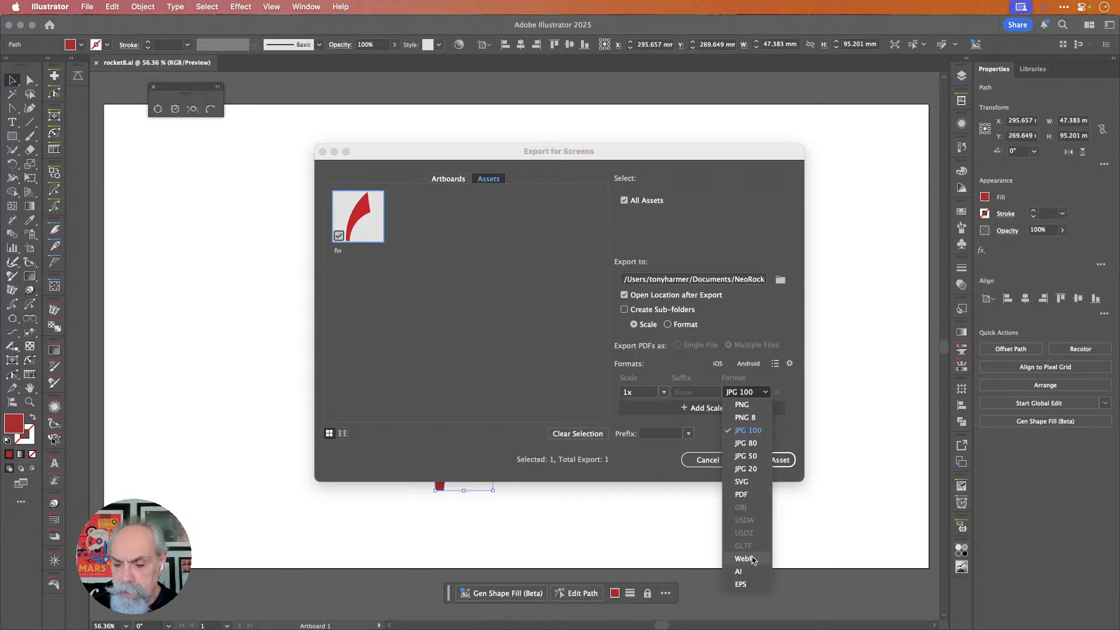
pyautogui.click(745, 482)
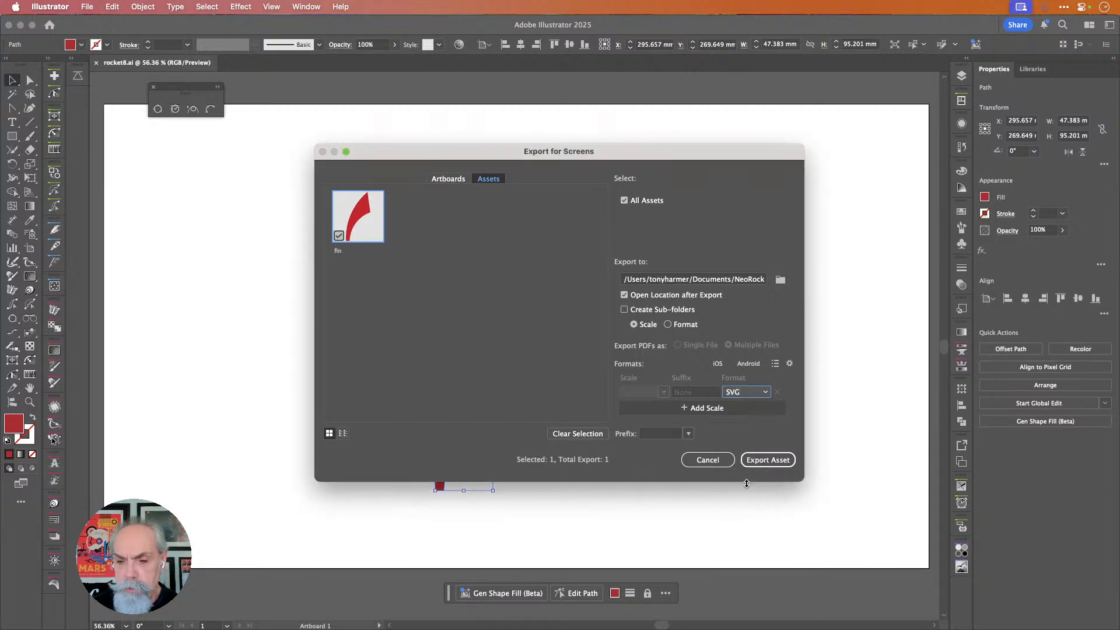
pyautogui.click(782, 462)
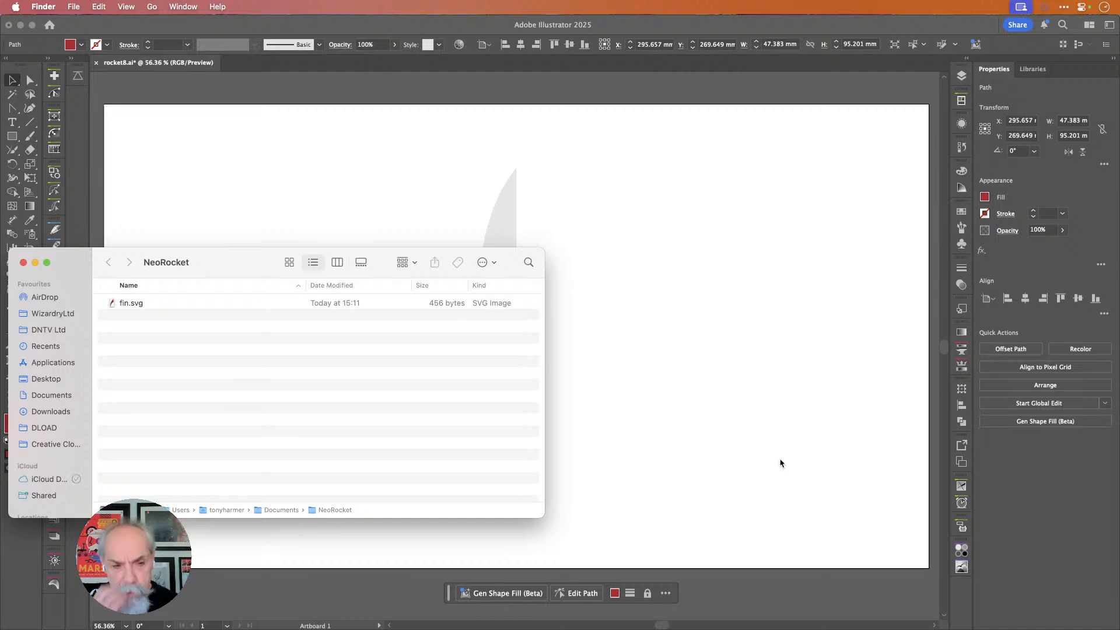
# Preview the exported fin.svg in the NeoRocket folder and return to the Illustrator document.
pyautogui.click(125, 304)
pyautogui.press('space')
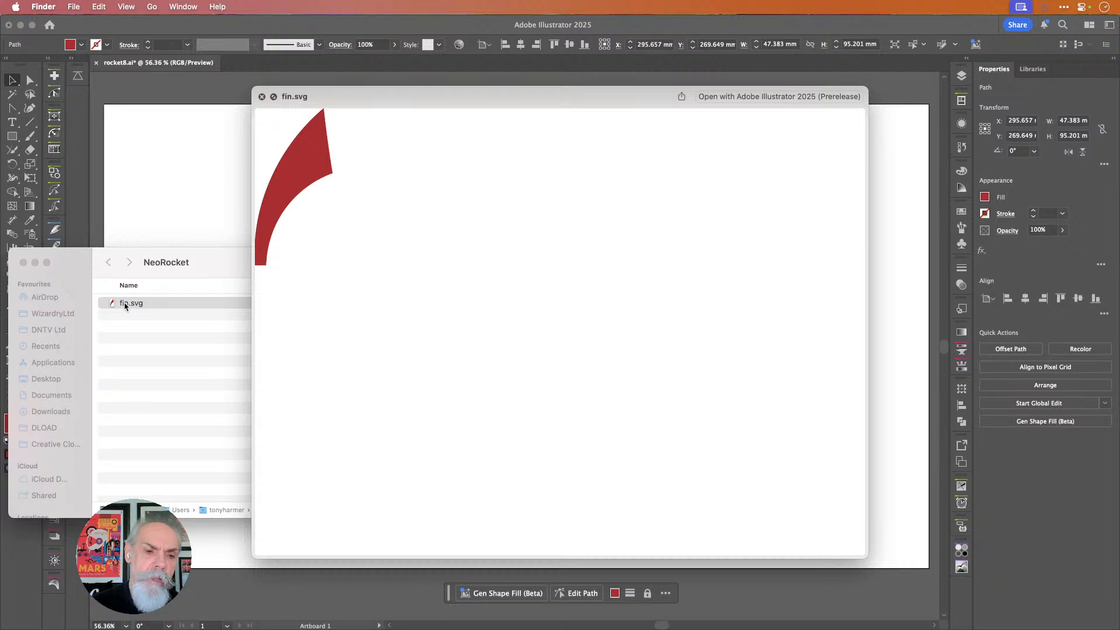
pyautogui.press('space')
pyautogui.click(393, 203)
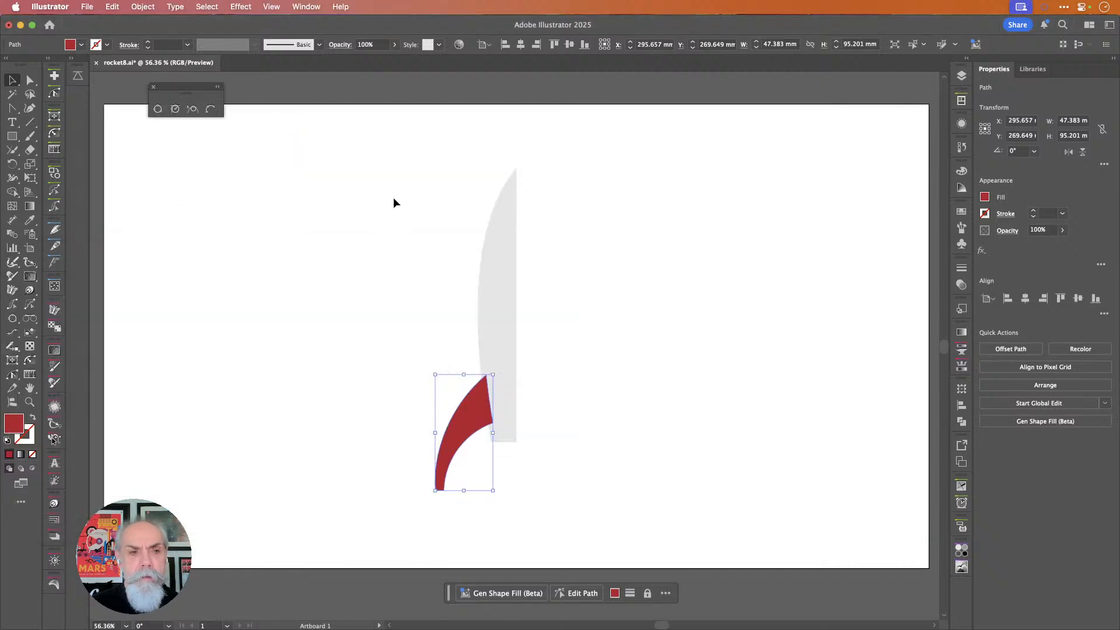
# Export the light grey rocket body as an SVG asset named "Rockety" to the NeoRocket folder.
pyautogui.press('a')
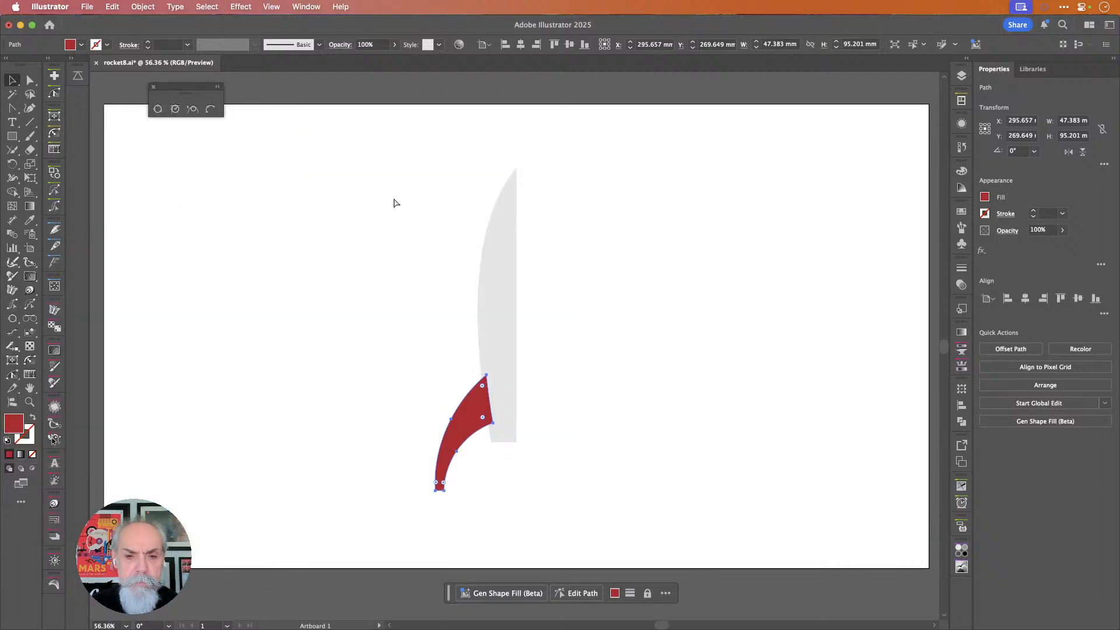
pyautogui.press('v')
pyautogui.click(496, 257)
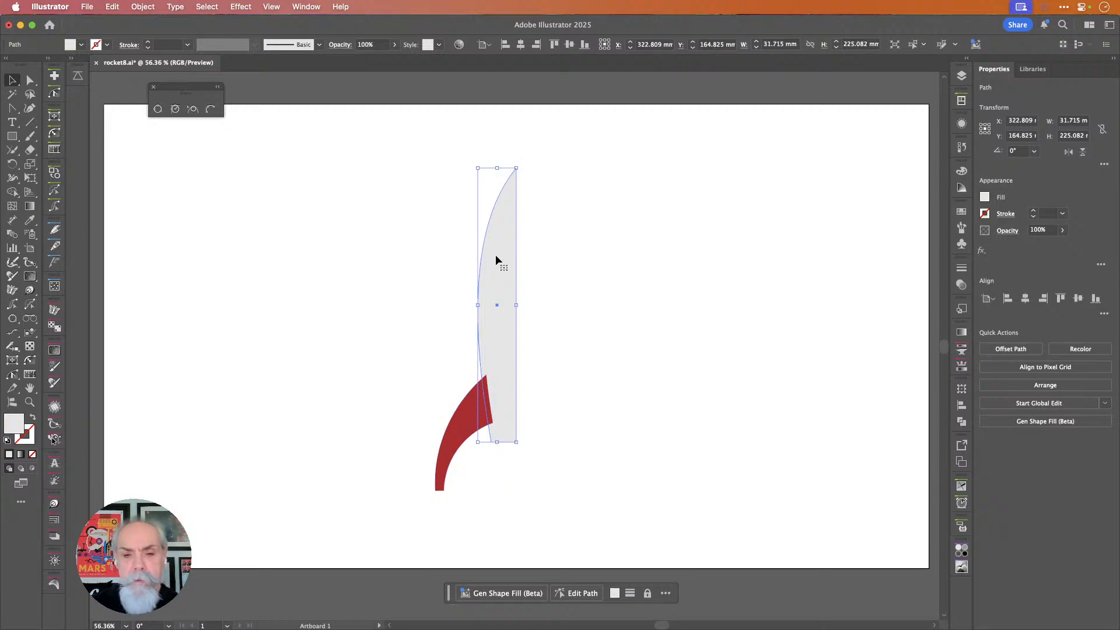
pyautogui.click(87, 7)
pyautogui.click(146, 306)
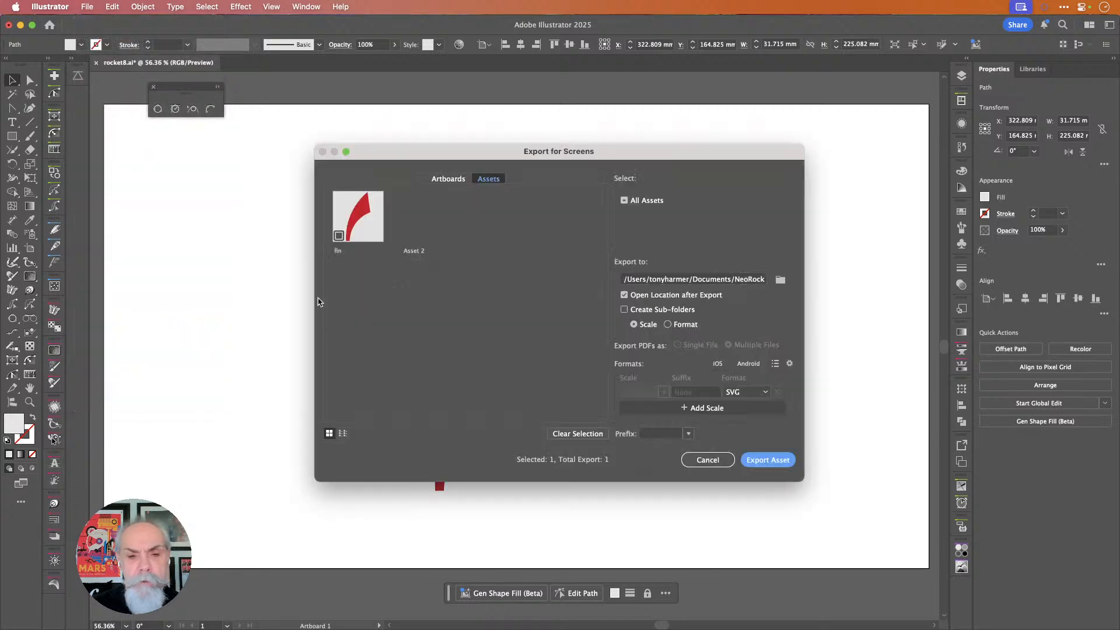
pyautogui.doubleClick(419, 251)
pyautogui.write('Rockety')
pyautogui.press('BackSpace')
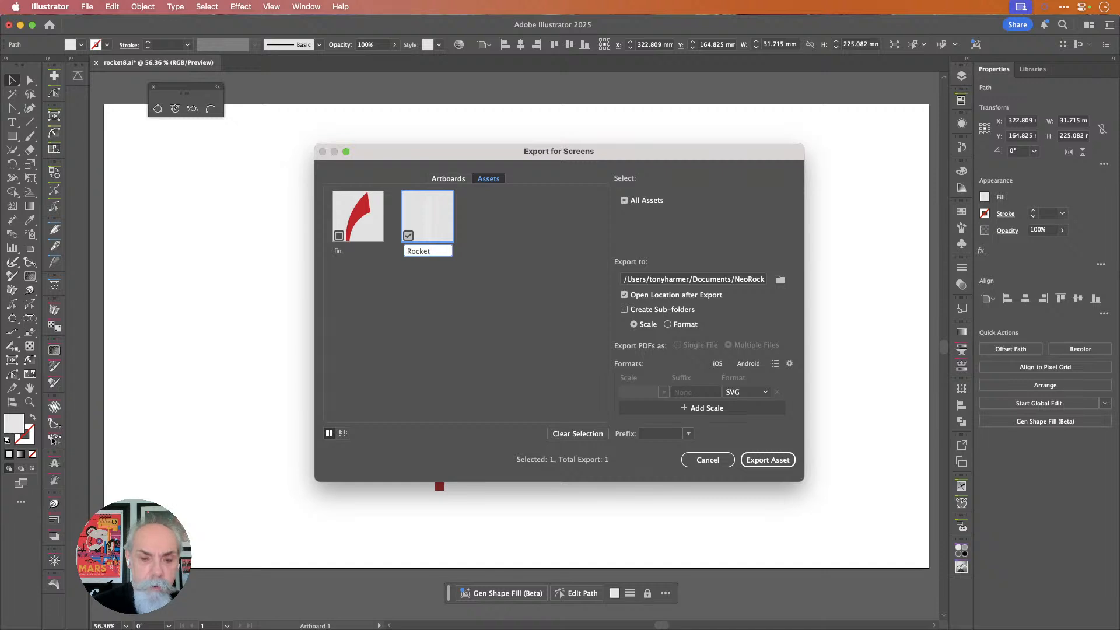
pyautogui.write('y')
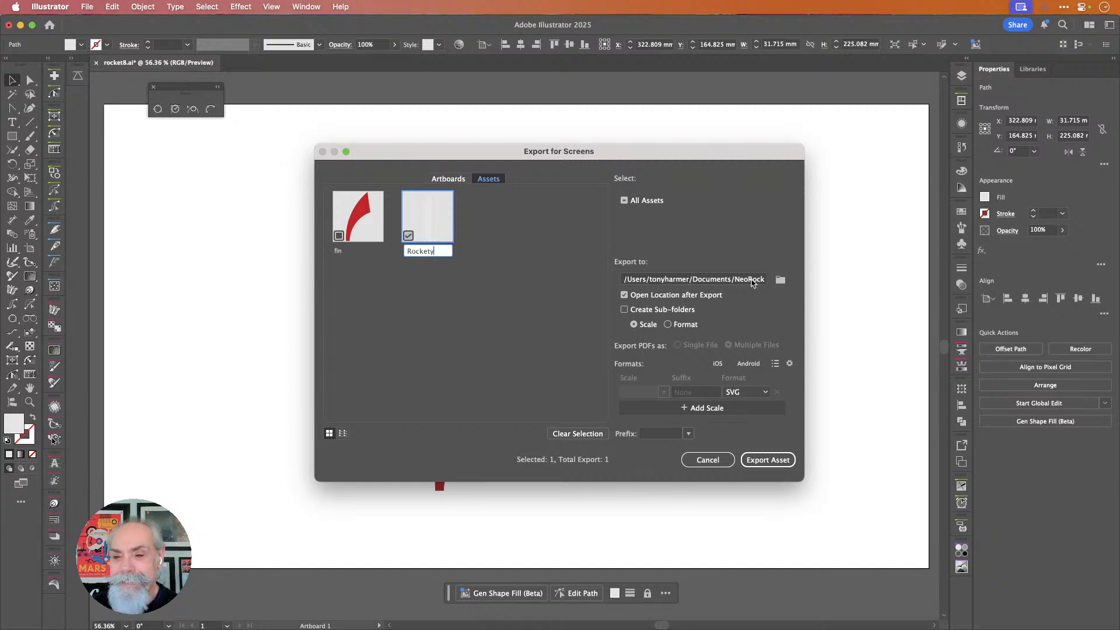
pyautogui.click(766, 460)
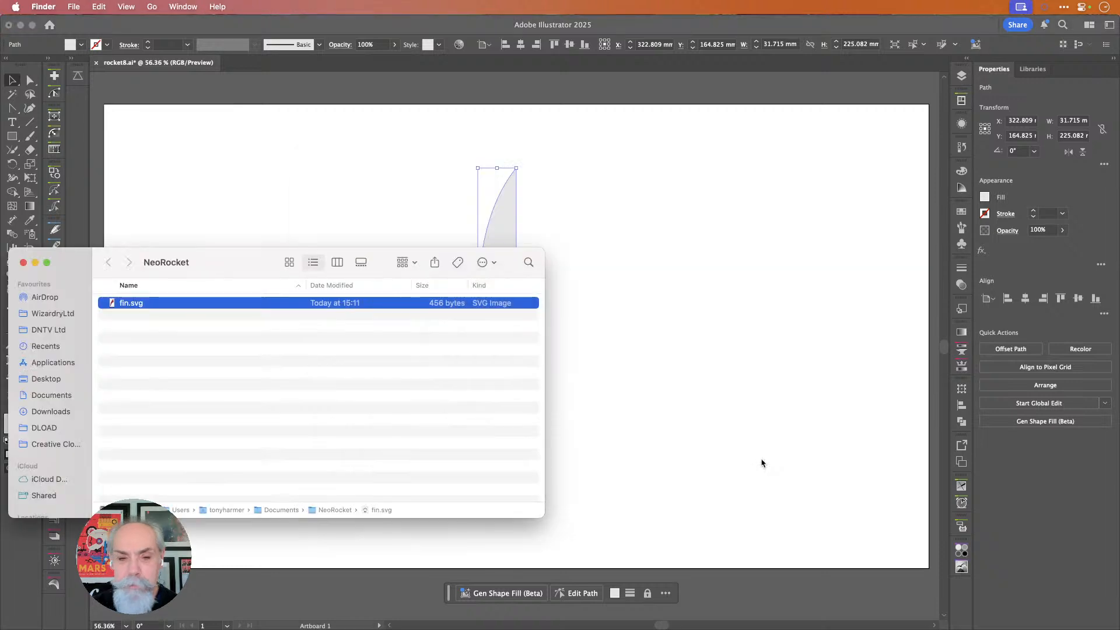
# Preview the exported Rockety.svg in the NeoRocket folder and return to the Illustrator document.
pyautogui.click(121, 318)
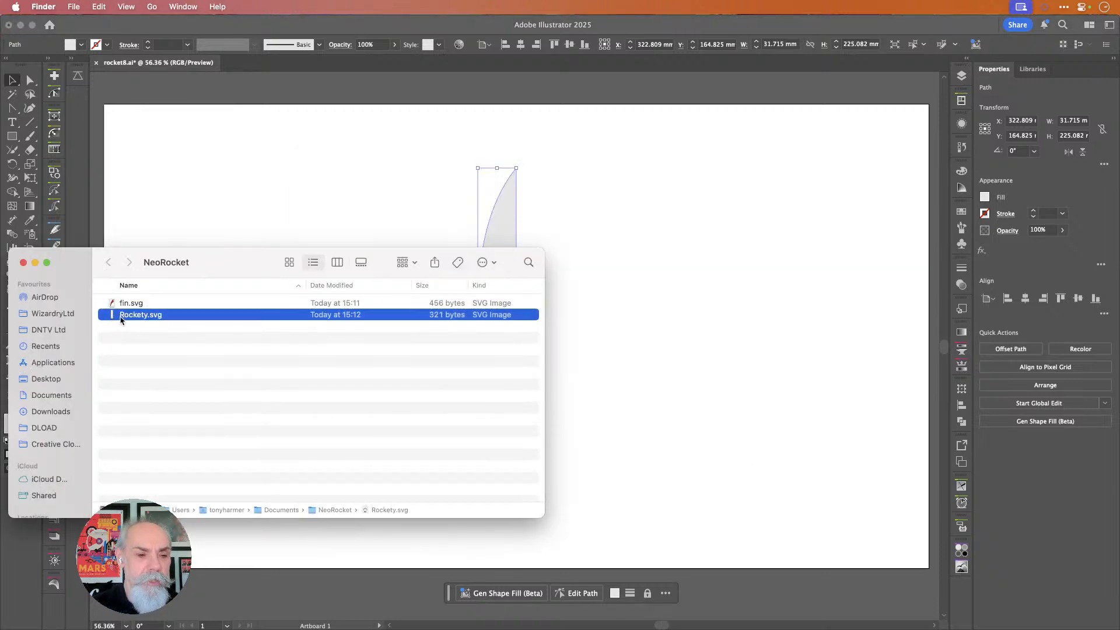
pyautogui.press('space')
pyautogui.press('space')
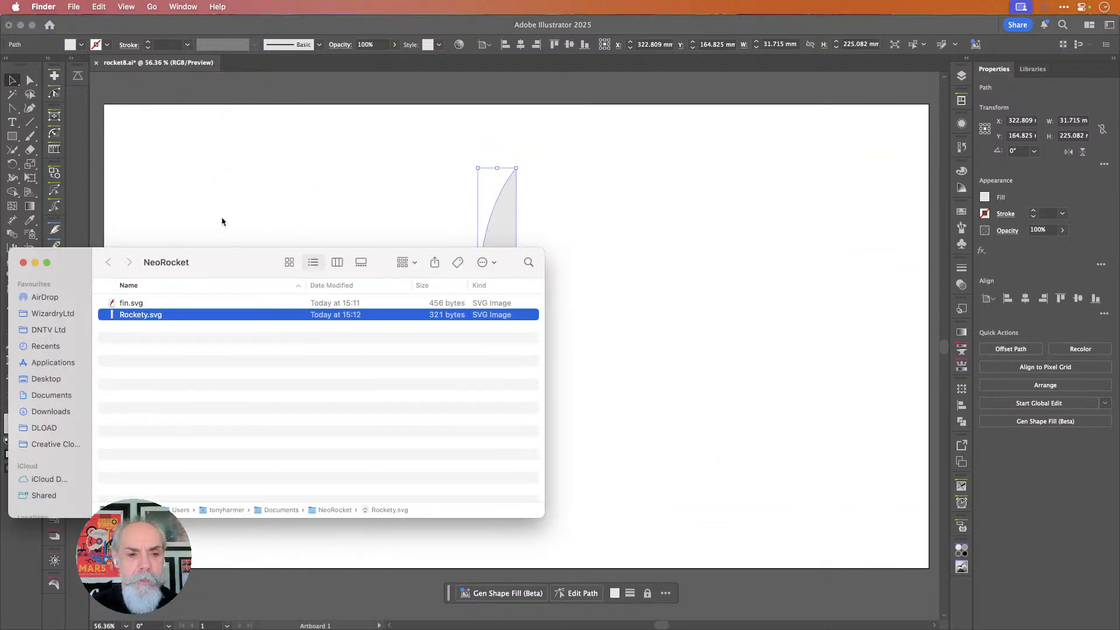
pyautogui.click(221, 221)
pyautogui.press('a')
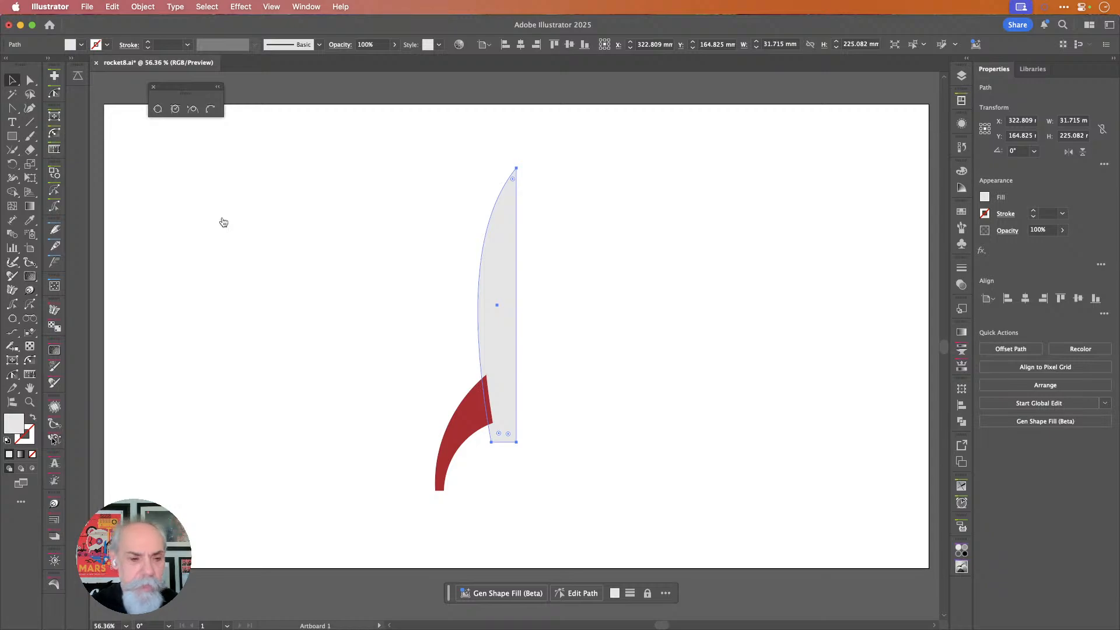
# Switch to Project Neo in Chrome and deselect the white cube in the gold scene.
pyautogui.press('super+Tab')
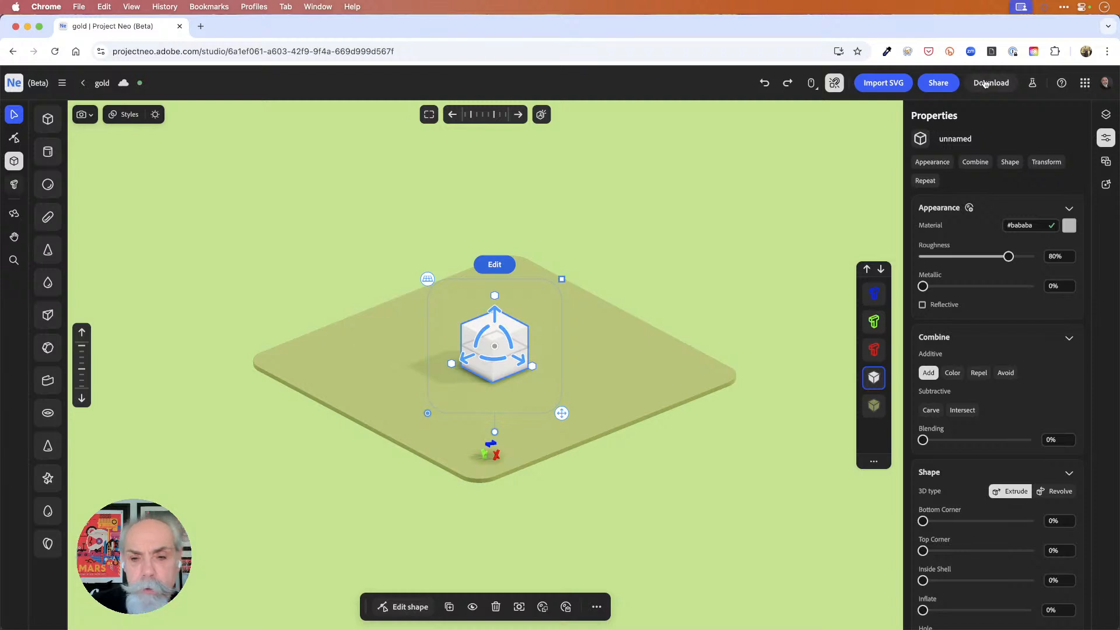
pyautogui.click(659, 188)
pyautogui.moveTo(666, 191); pyautogui.dragTo(671, 250)
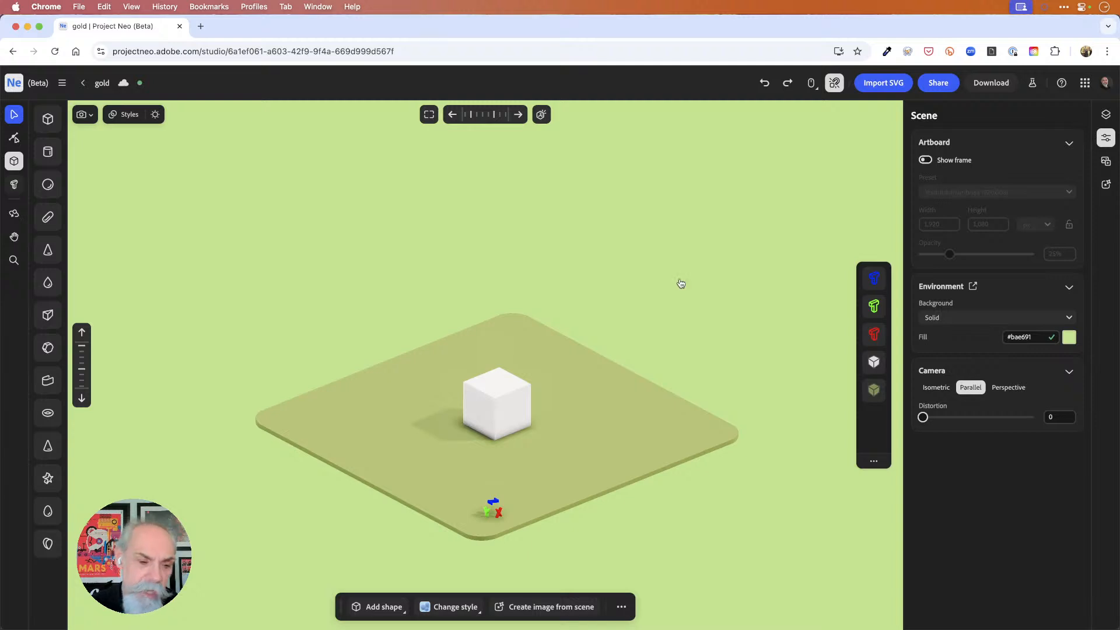
# Switch back to Illustrator, select the red fin and display the document's saved export assets.
pyautogui.press('super+Tab')
pyautogui.click(409, 414)
pyautogui.click(459, 423)
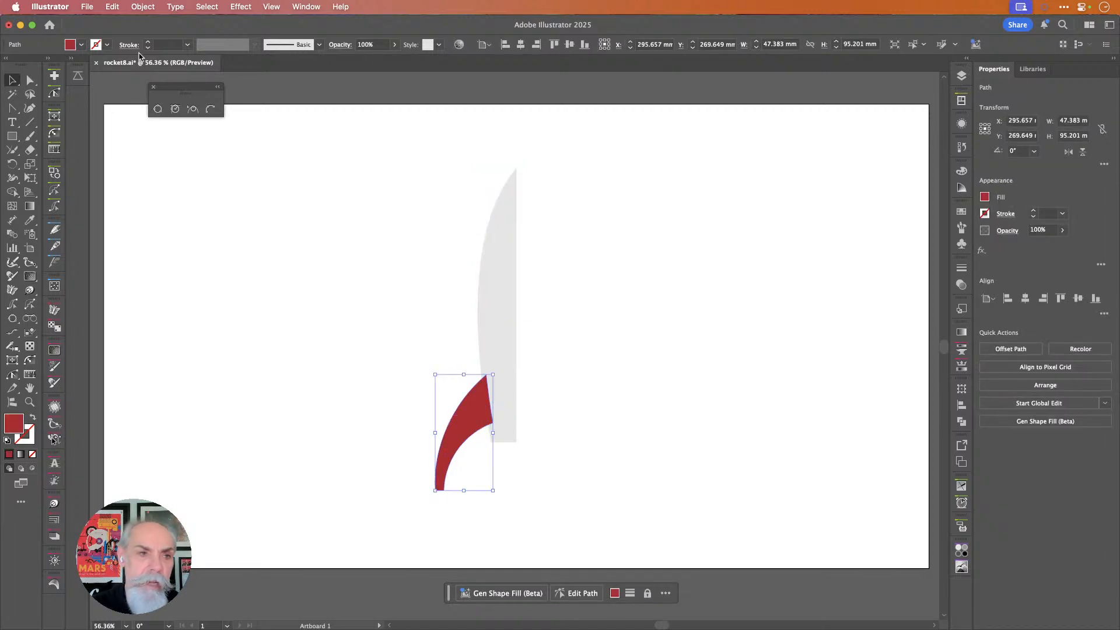
pyautogui.click(87, 7)
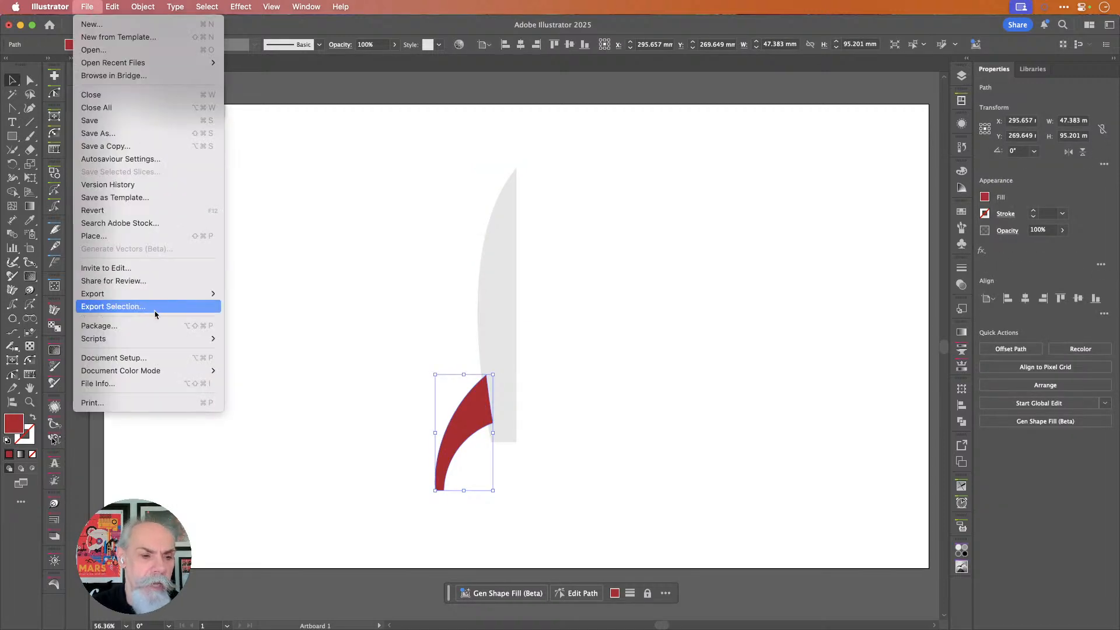
pyautogui.click(325, 309)
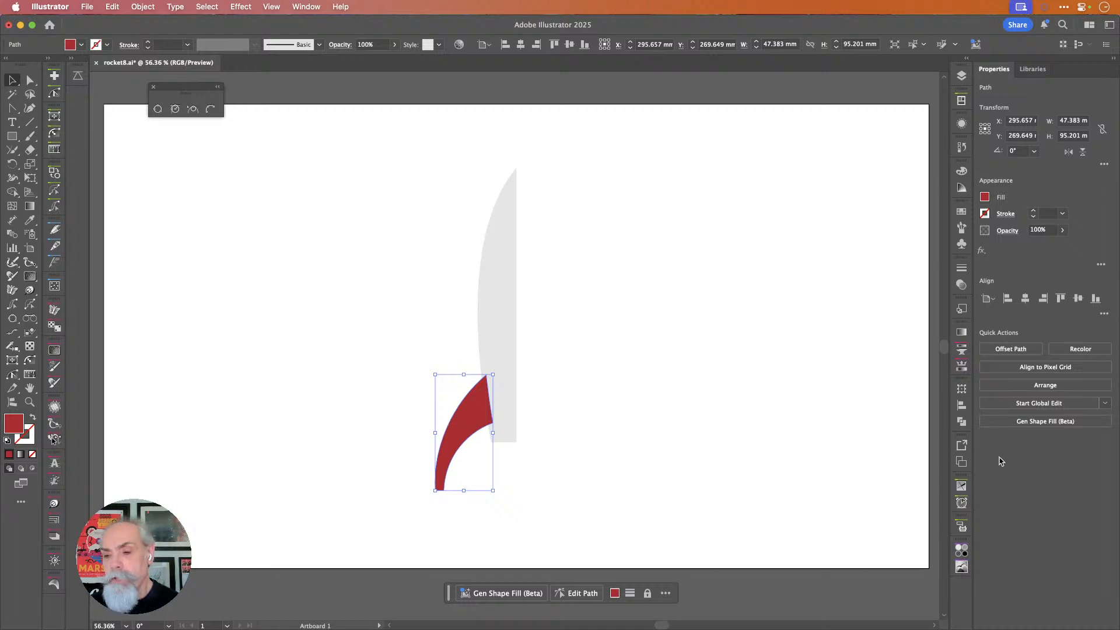
pyautogui.click(961, 445)
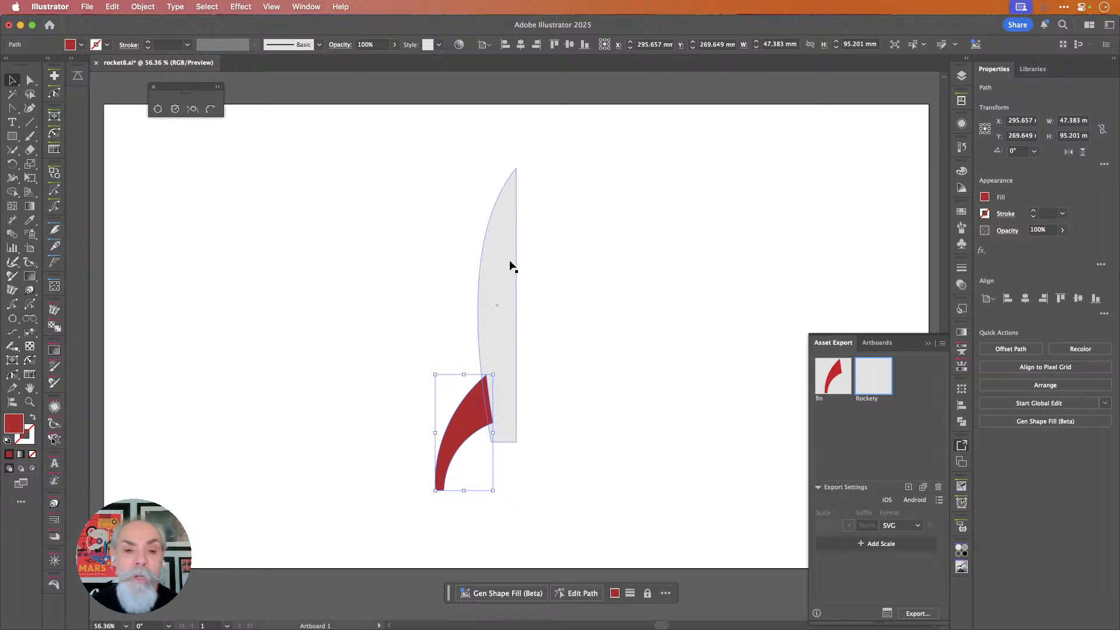
# Try a red fill on the rocket body, restore light grey, and fill it with magenta.
pyautogui.click(492, 259)
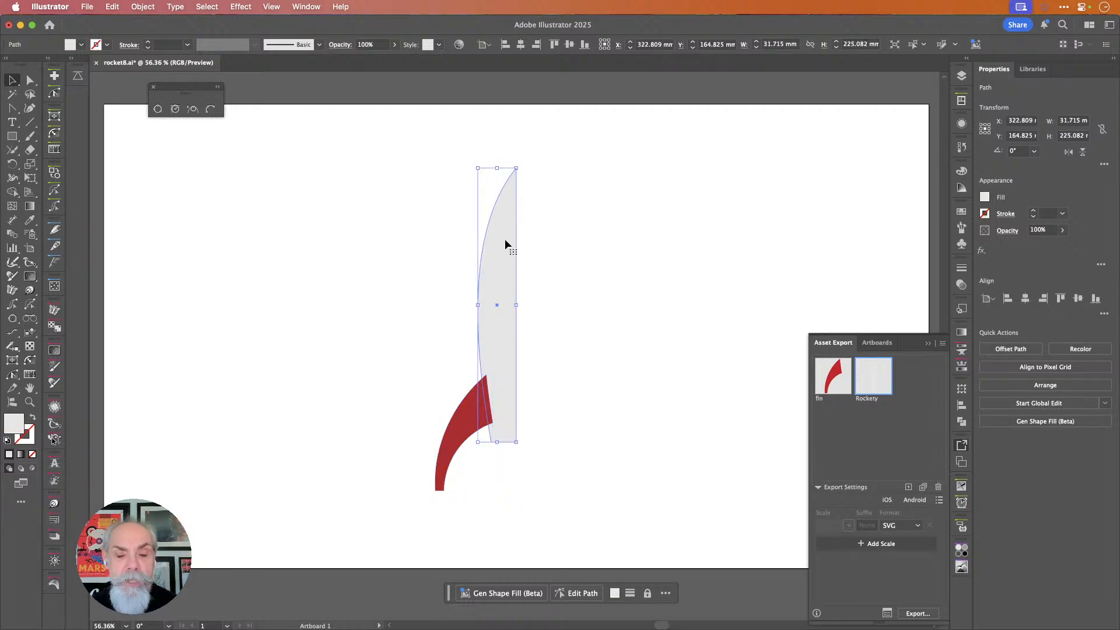
pyautogui.click(82, 46)
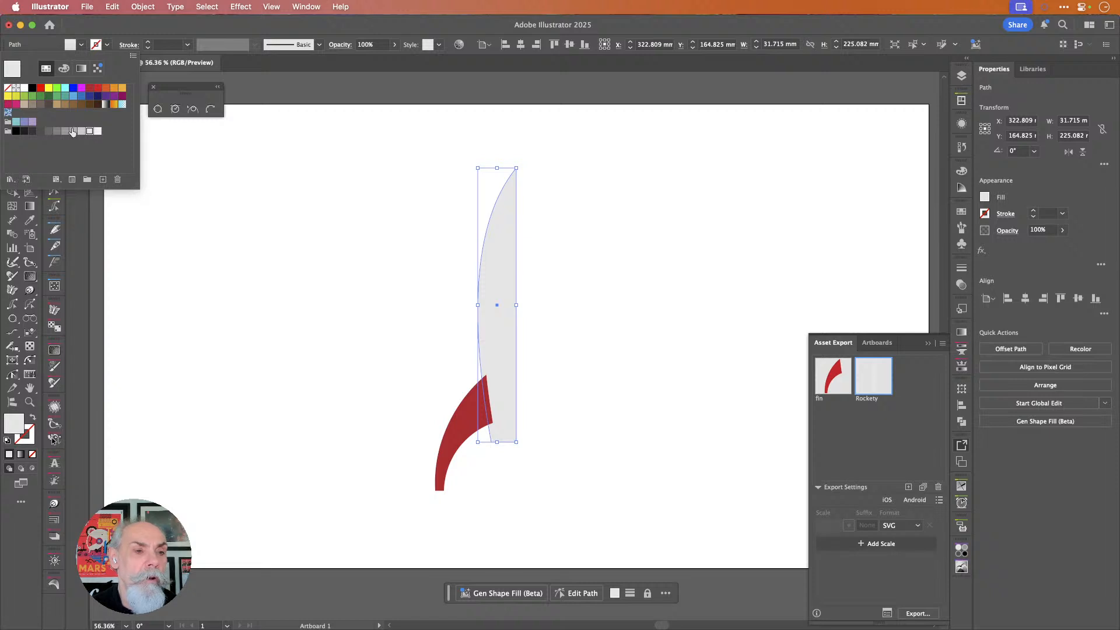
pyautogui.click(98, 88)
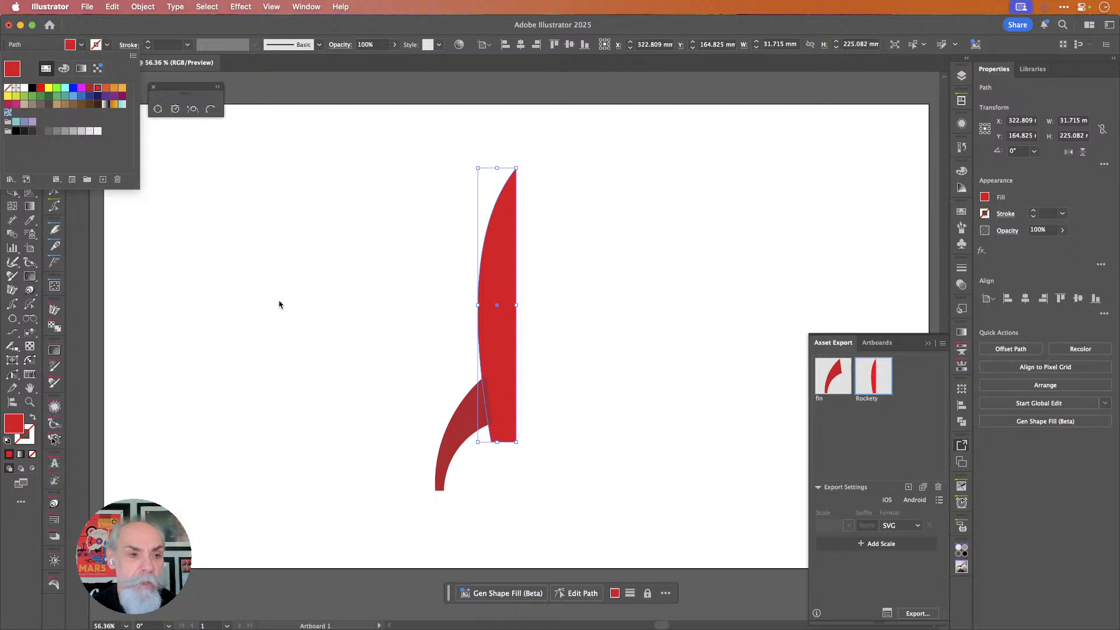
pyautogui.click(88, 132)
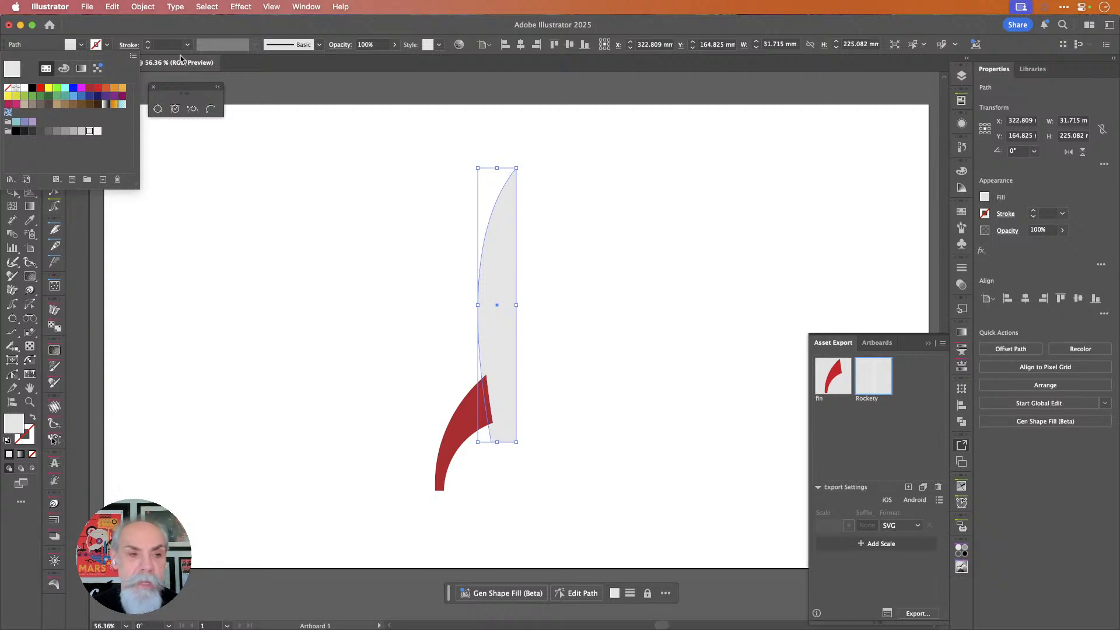
pyautogui.click(82, 88)
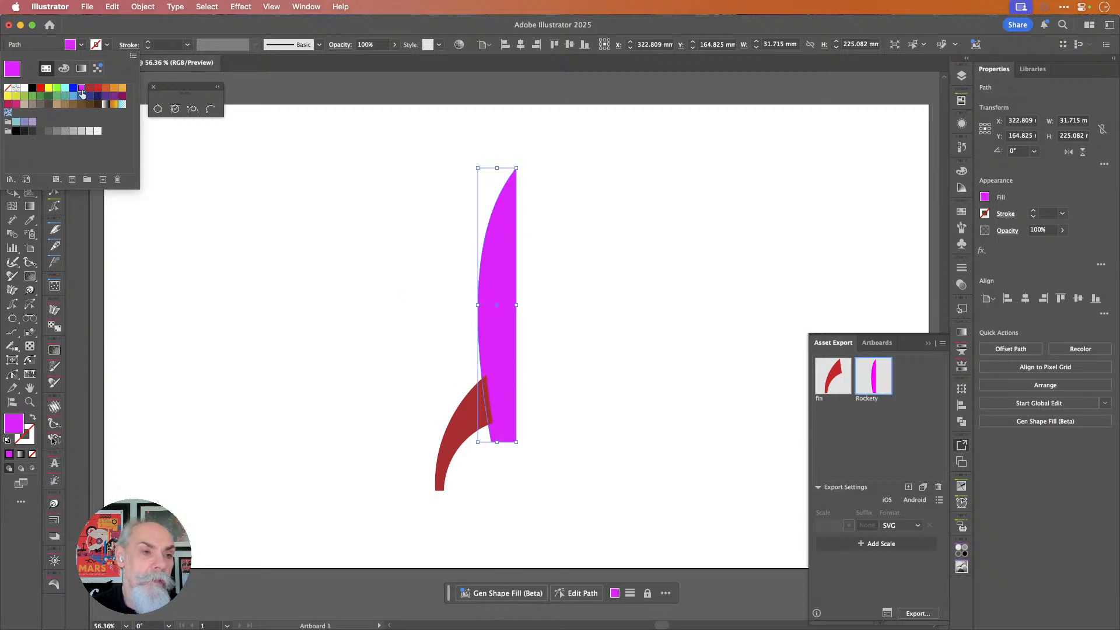
# Change the fin's fill from its swatches to green.
pyautogui.click(456, 428)
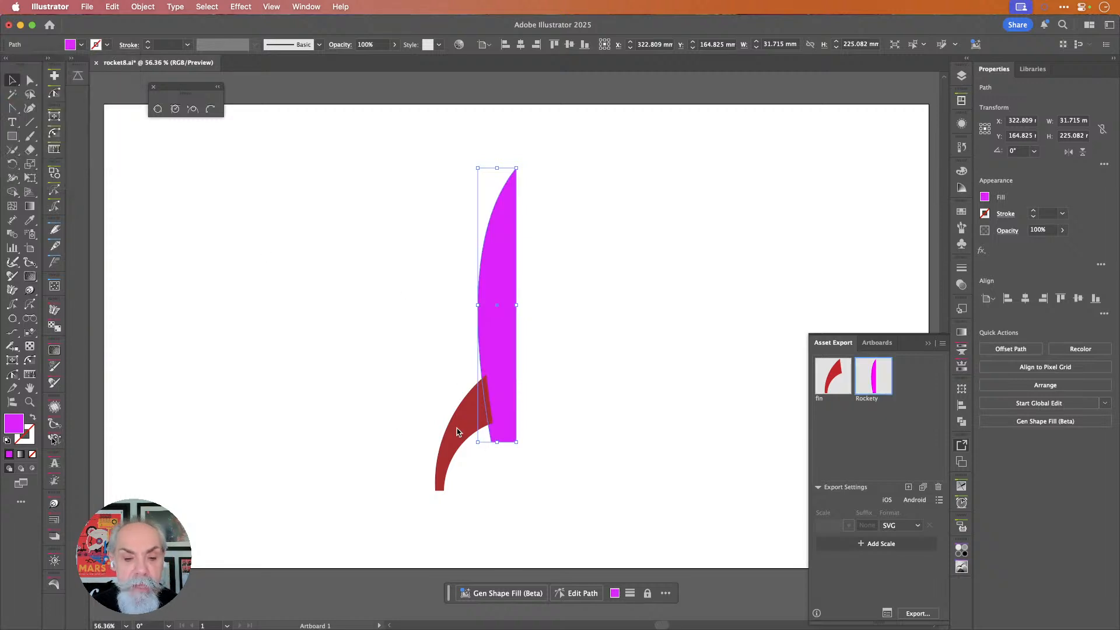
pyautogui.click(457, 428)
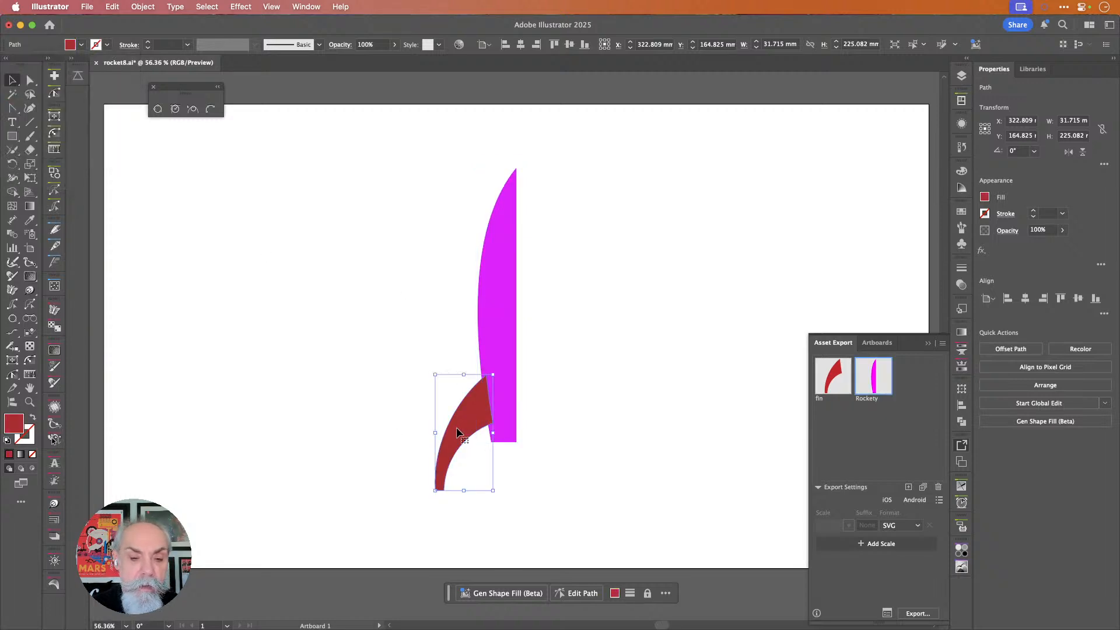
pyautogui.click(82, 46)
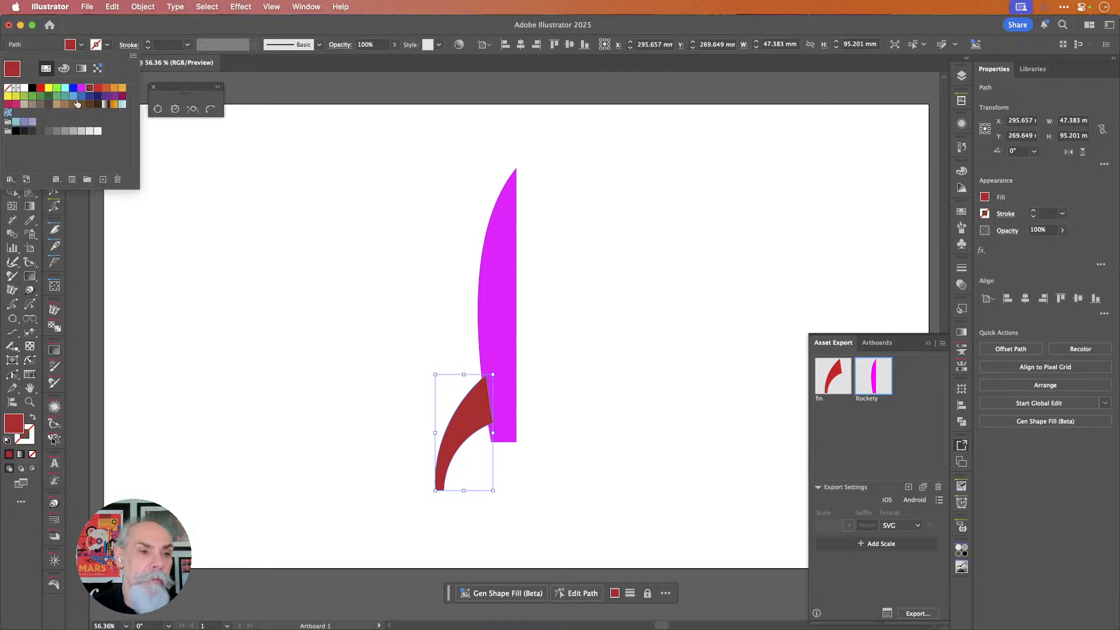
pyautogui.click(32, 95)
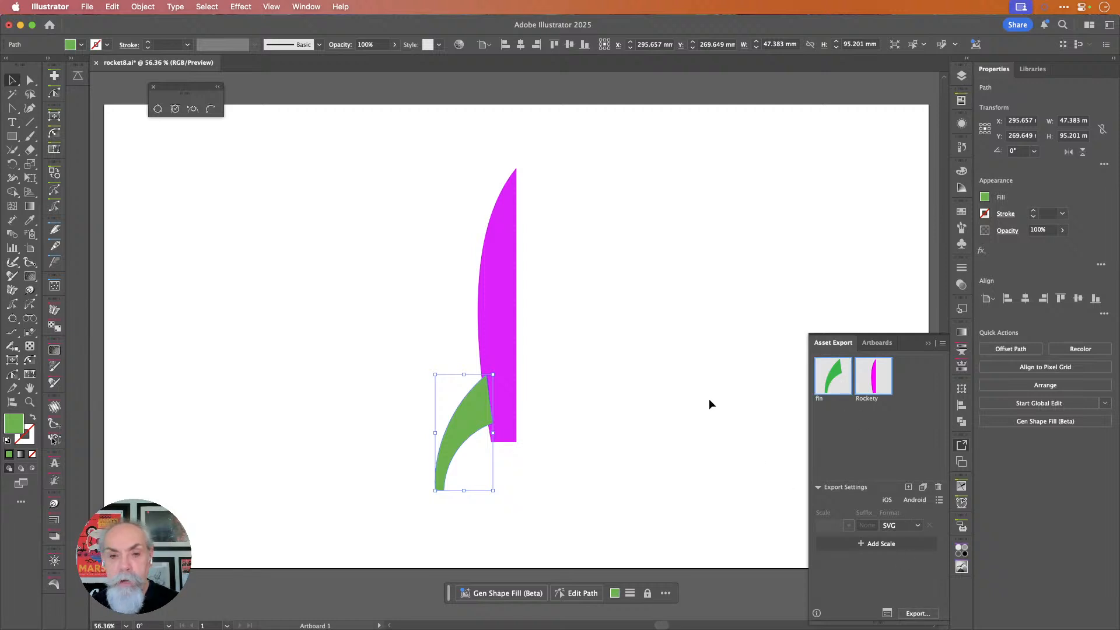
# Undo the fill changes on the fin and rocket body and clear the selection.
pyautogui.click(694, 348)
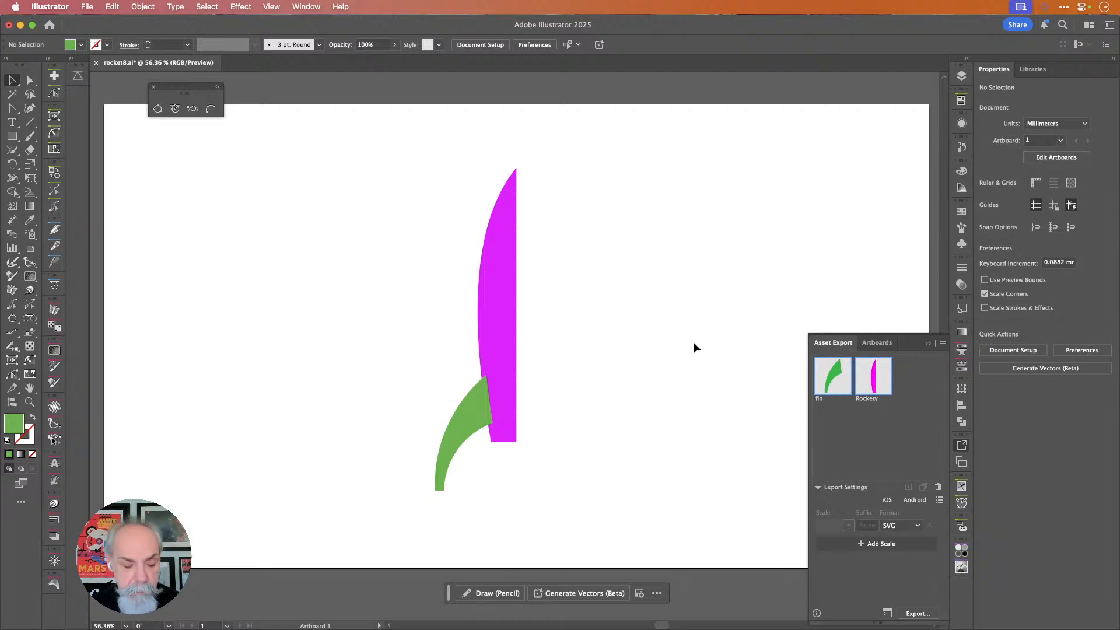
pyautogui.press('super+z')
pyautogui.press('super+z')
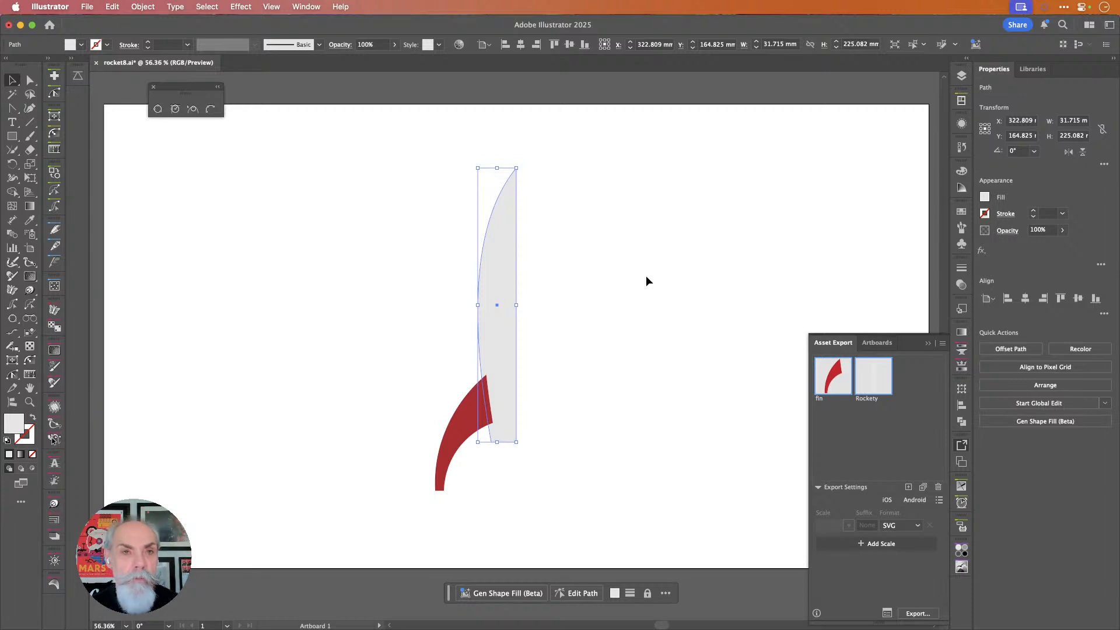
pyautogui.click(620, 258)
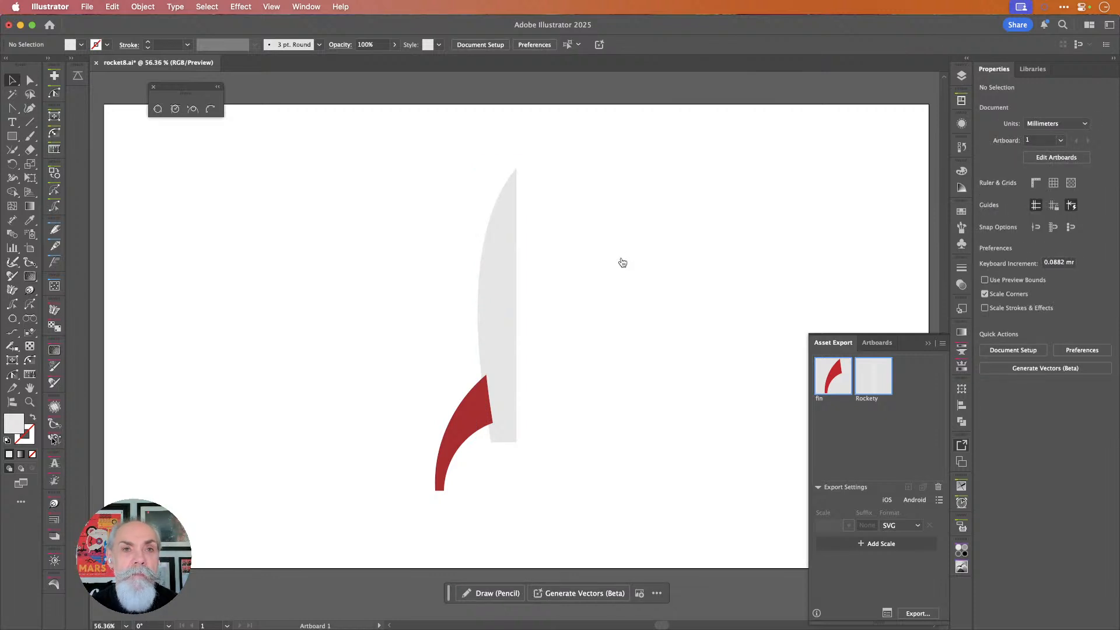
# Switch to Project Neo and orbit the scene to view the cube from the front.
pyautogui.press('super+Tab')
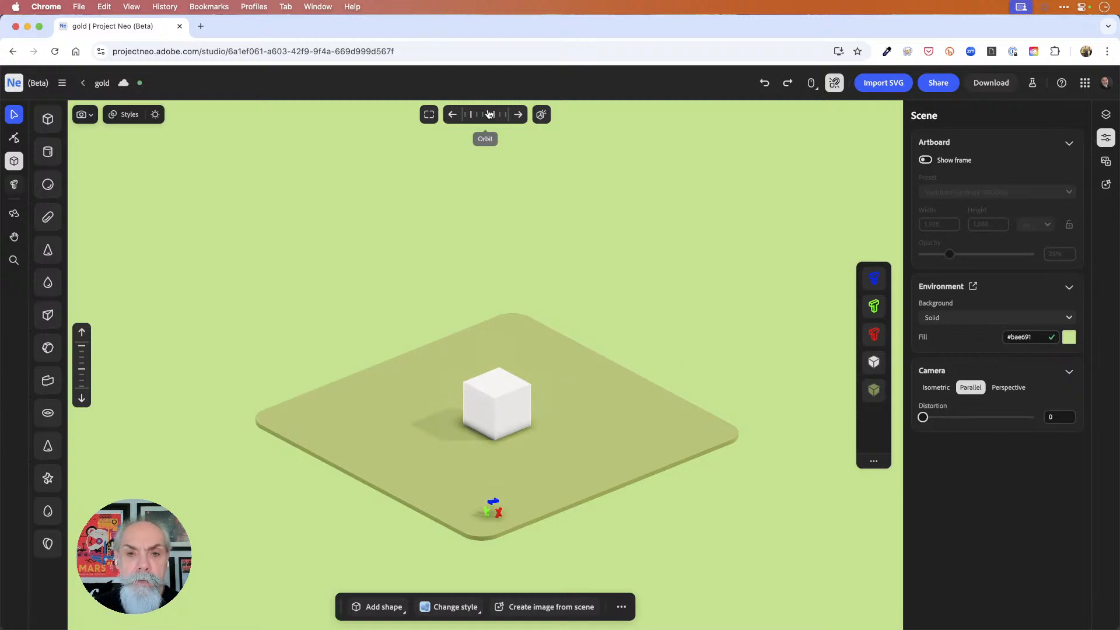
pyautogui.moveTo(489, 114); pyautogui.dragTo(448, 117)
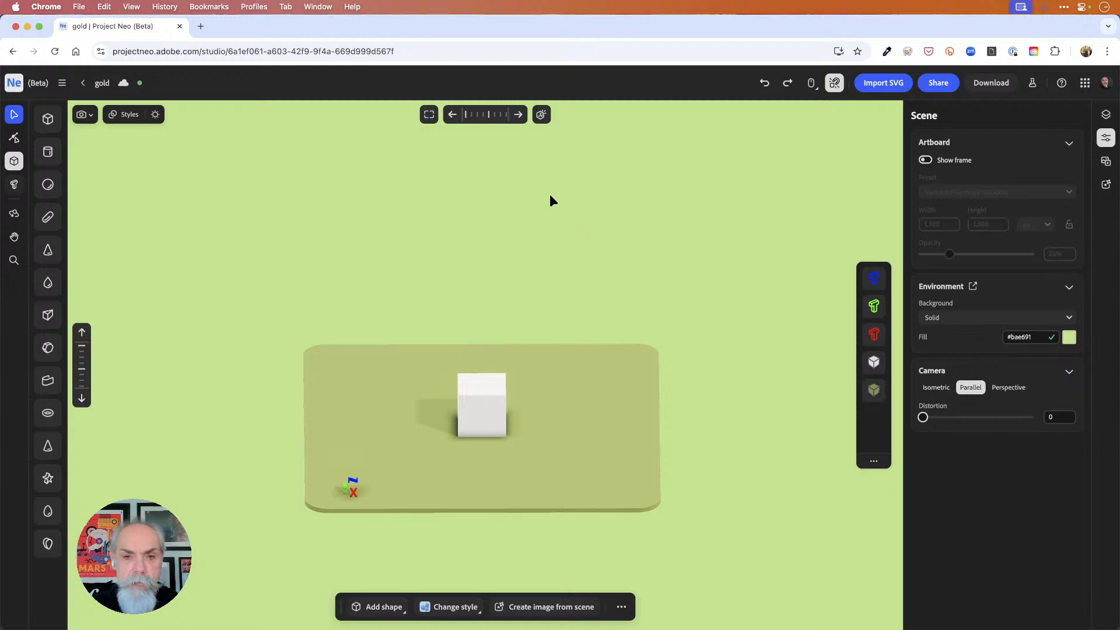
pyautogui.moveTo(496, 113); pyautogui.dragTo(494, 115)
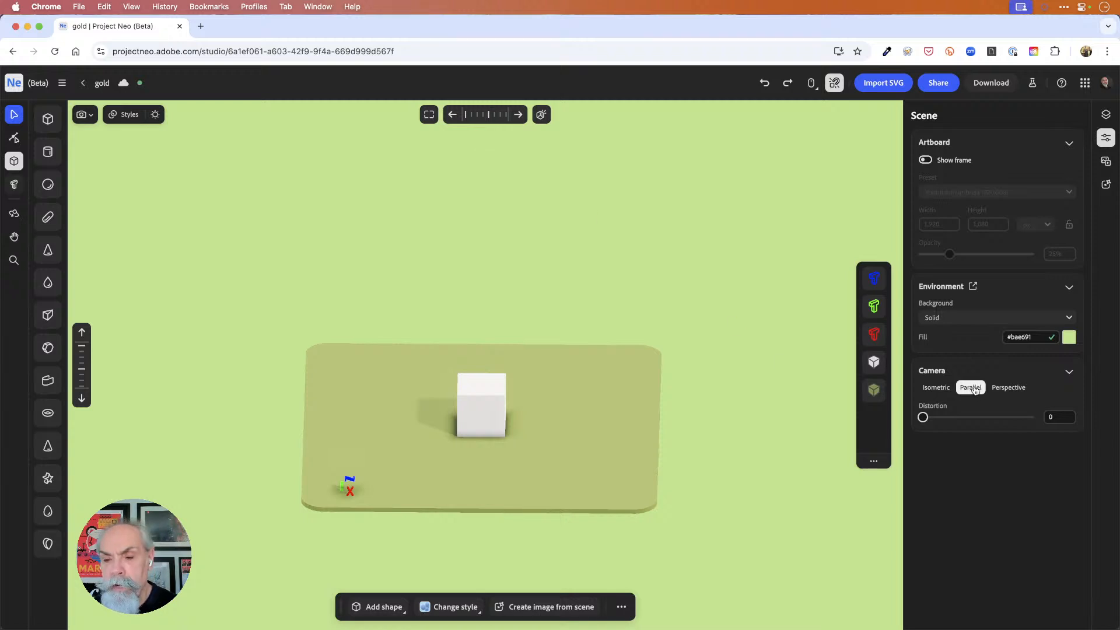
# Compare the Isometric and Perspective camera modes and set the camera back to Parallel.
pyautogui.click(937, 388)
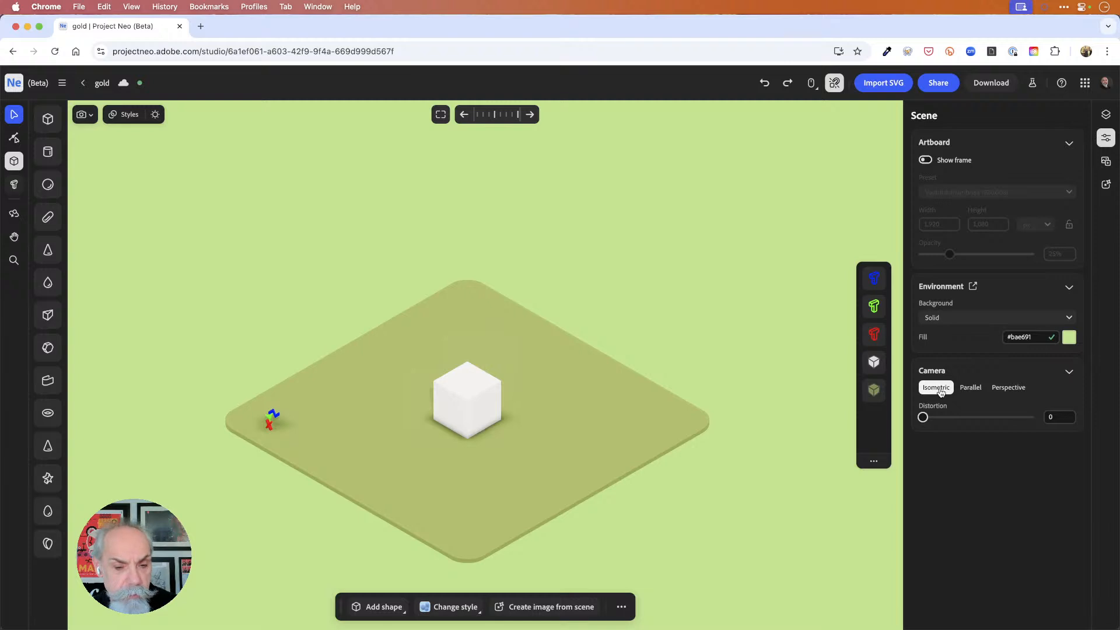
pyautogui.click(1012, 388)
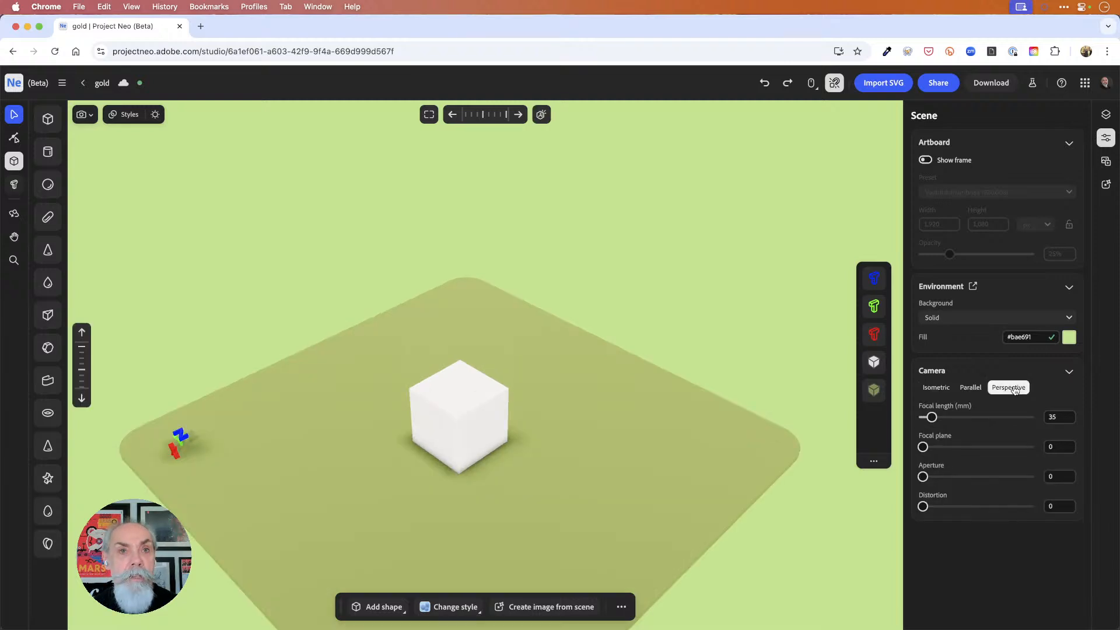
pyautogui.click(972, 389)
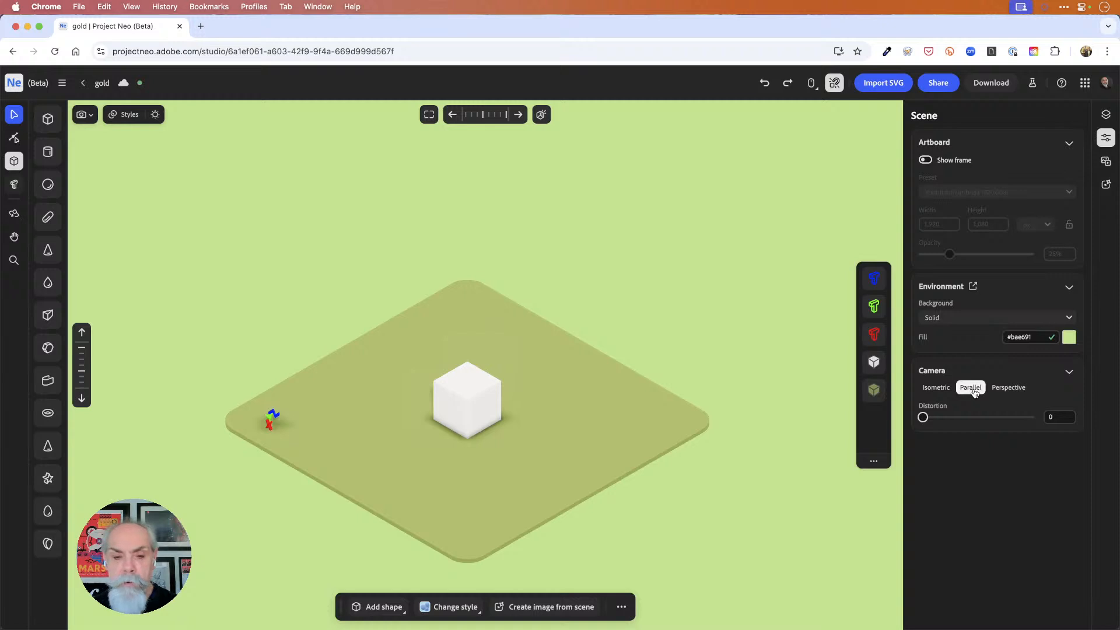
# Hide the cube in the layer list, show it again and clear the selection.
pyautogui.moveTo(575, 392); pyautogui.dragTo(596, 360)
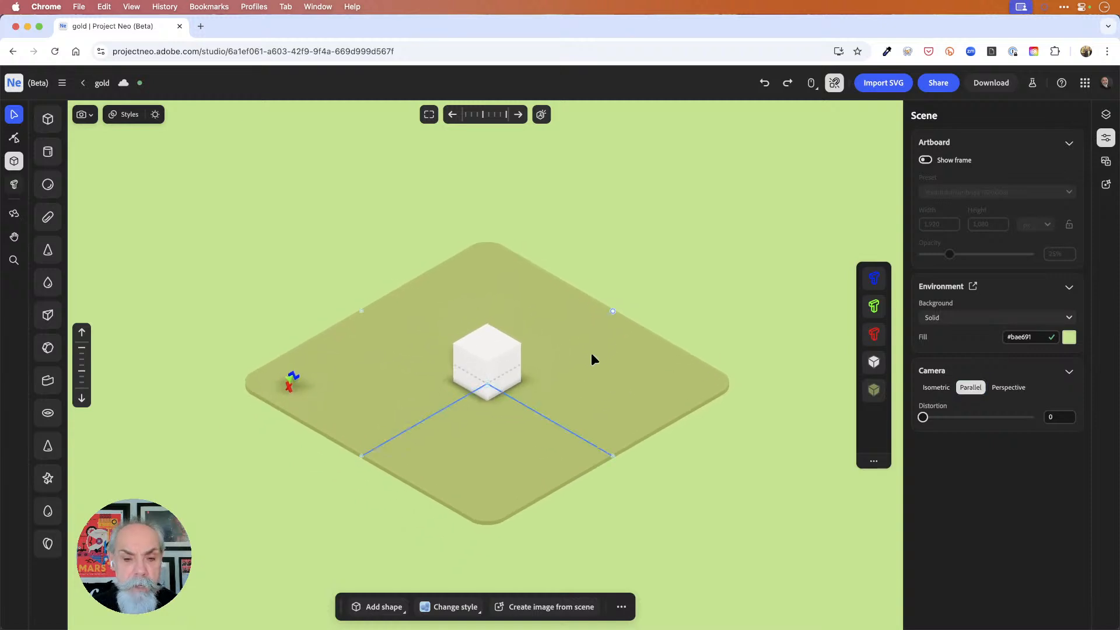
pyautogui.click(502, 341)
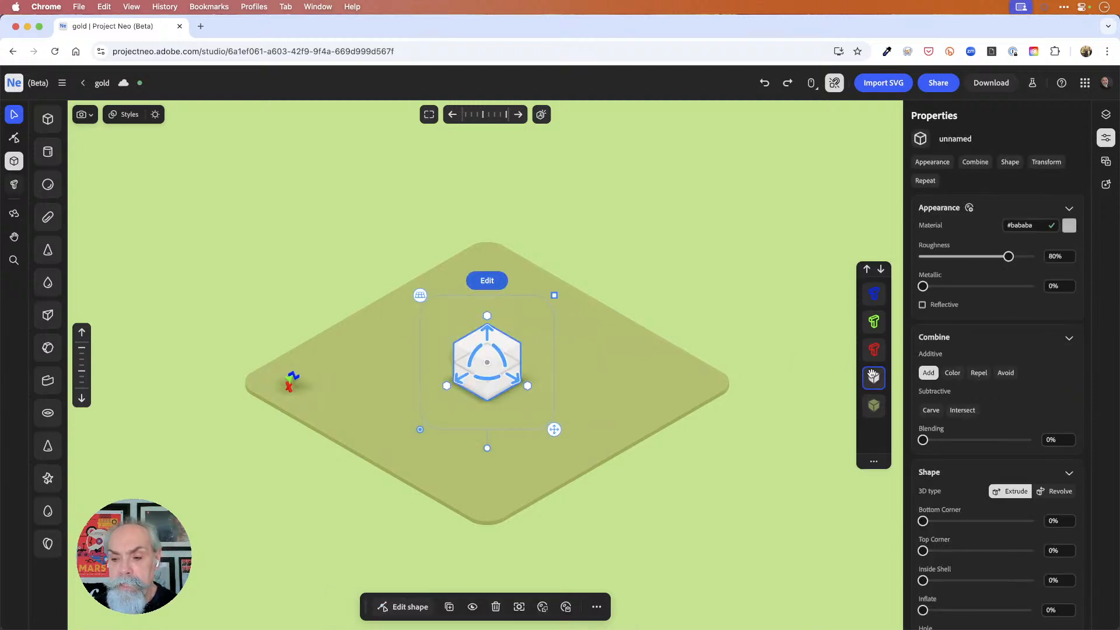
pyautogui.rightClick(872, 375)
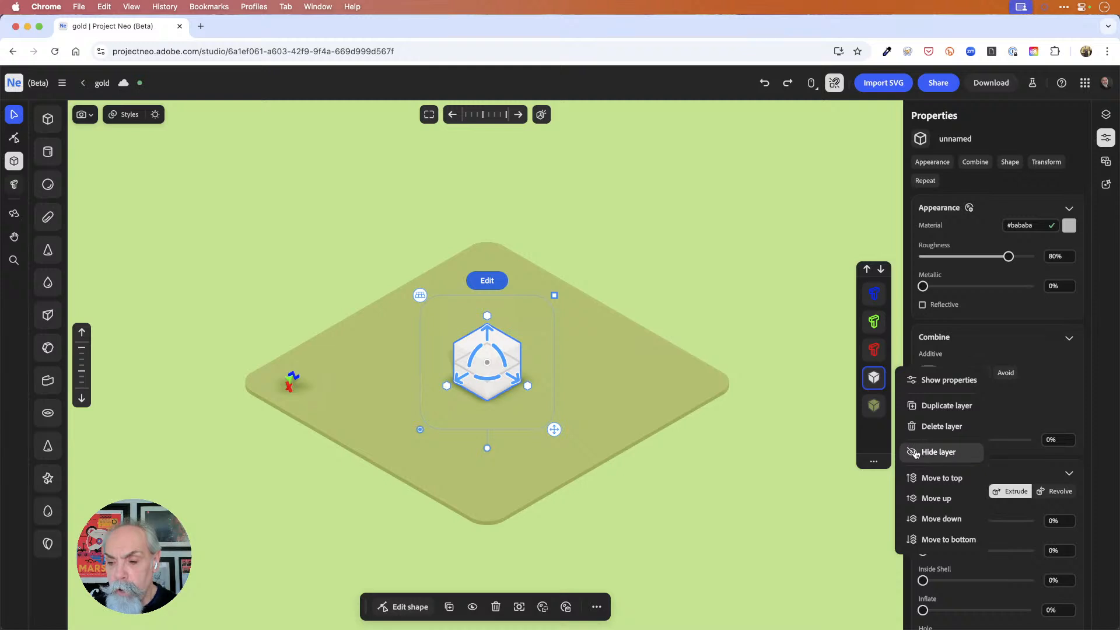
pyautogui.click(870, 381)
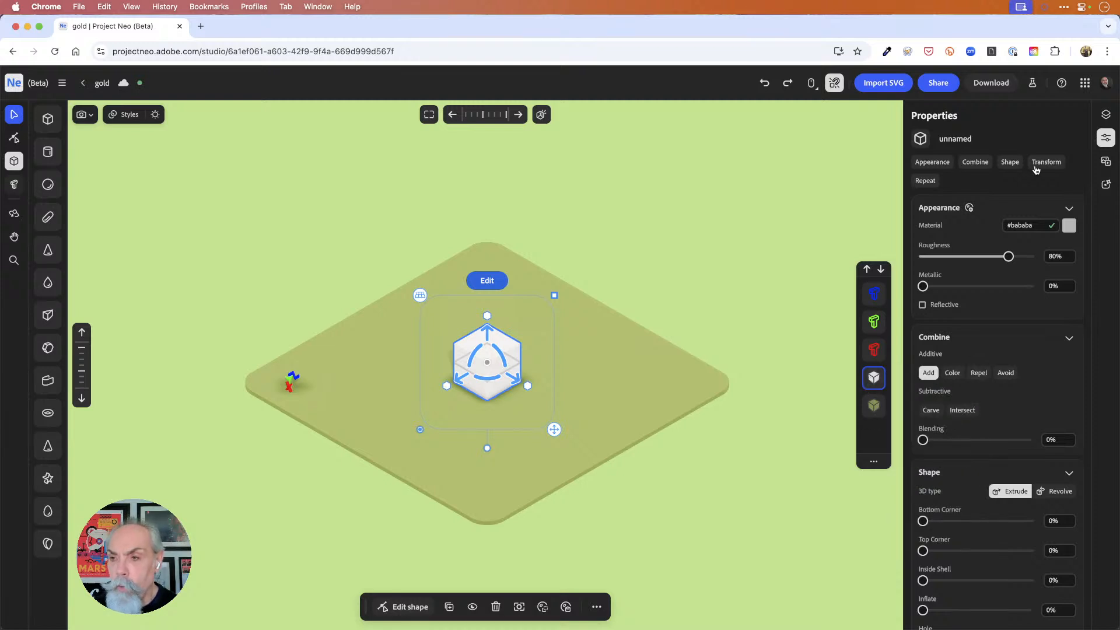
pyautogui.click(1100, 120)
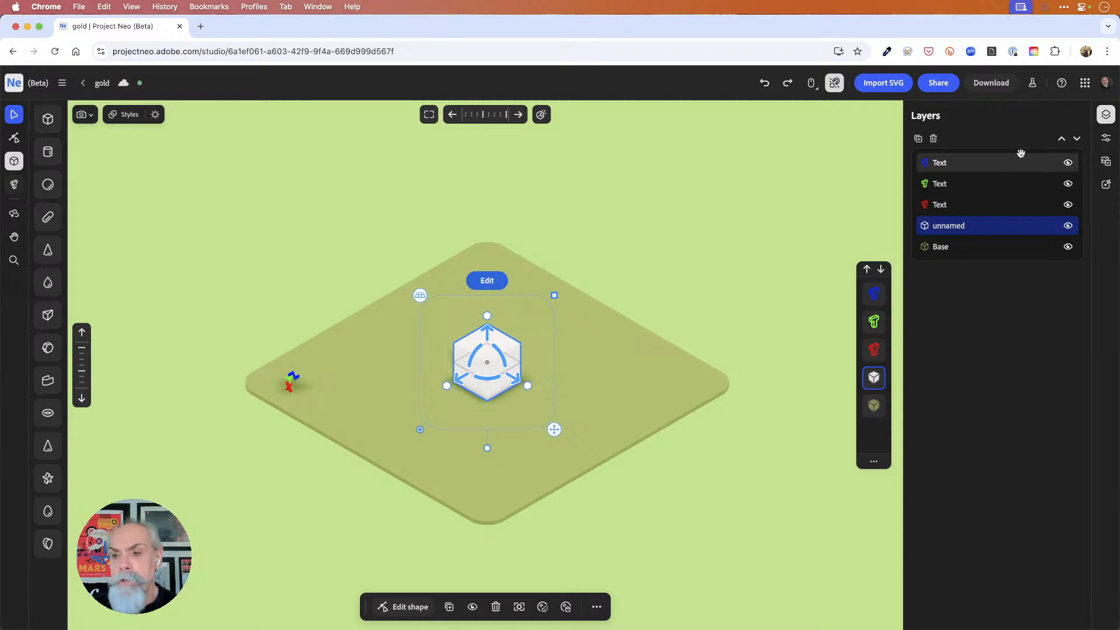
pyautogui.click(1068, 227)
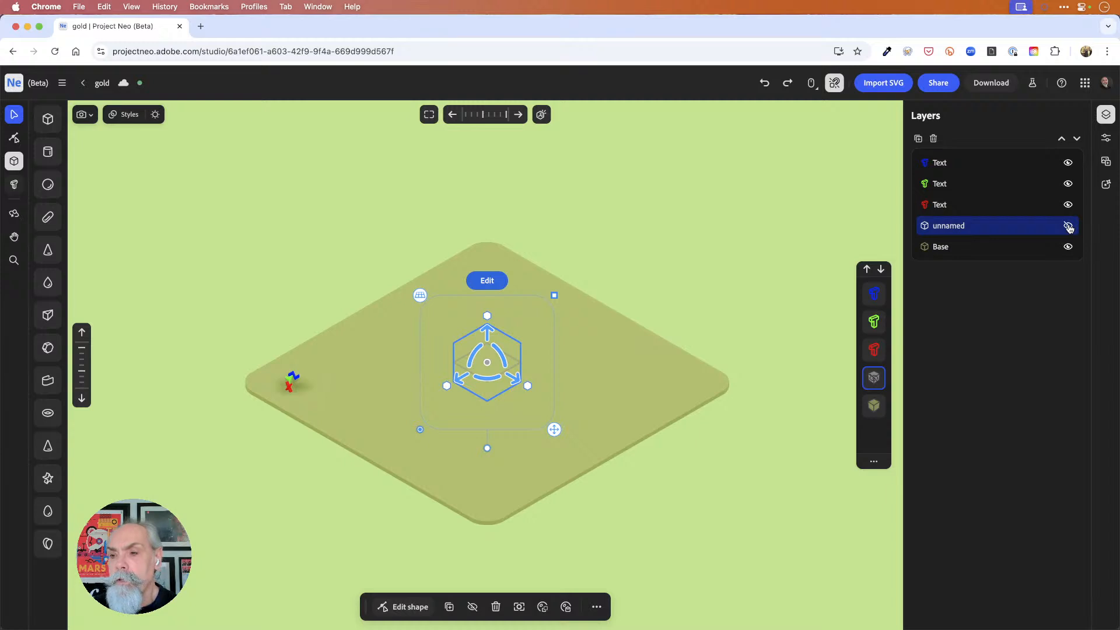
pyautogui.click(1068, 226)
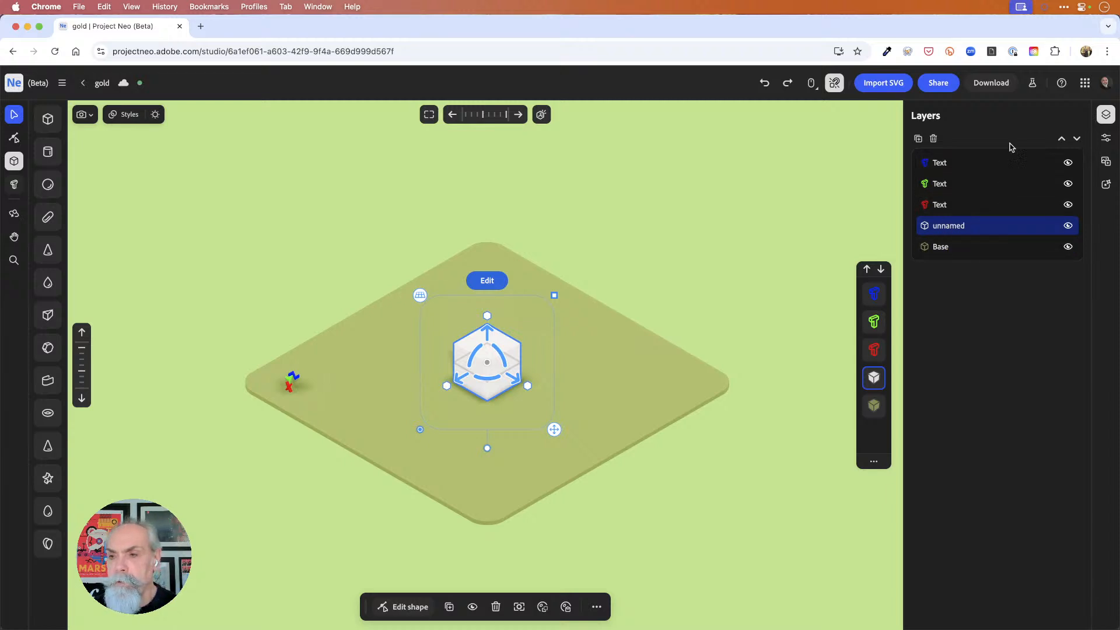
pyautogui.click(1106, 138)
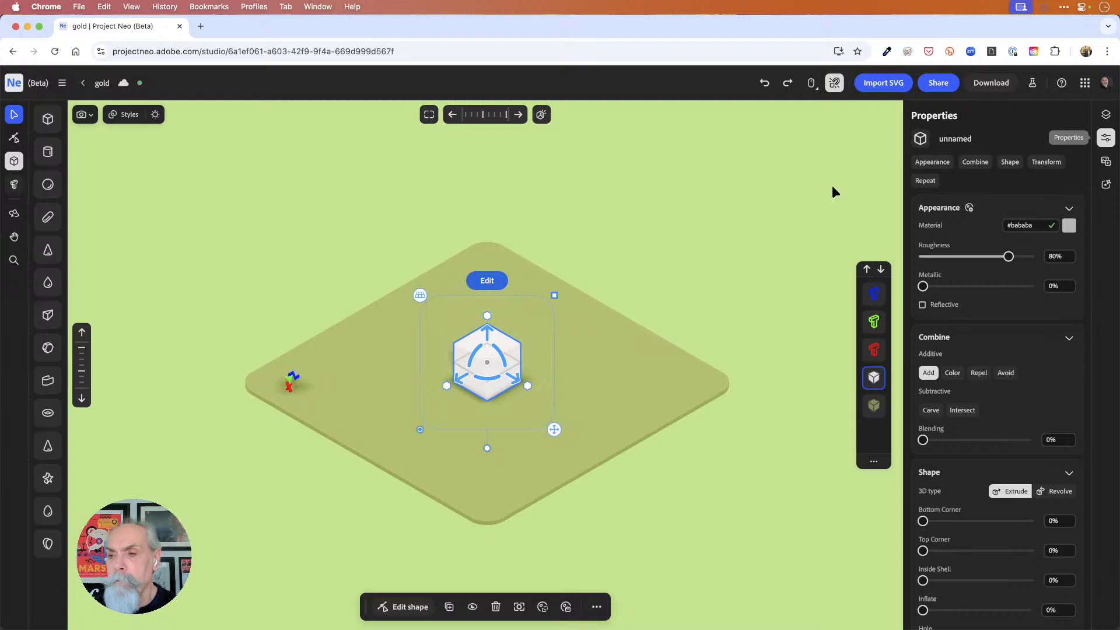
pyautogui.click(800, 185)
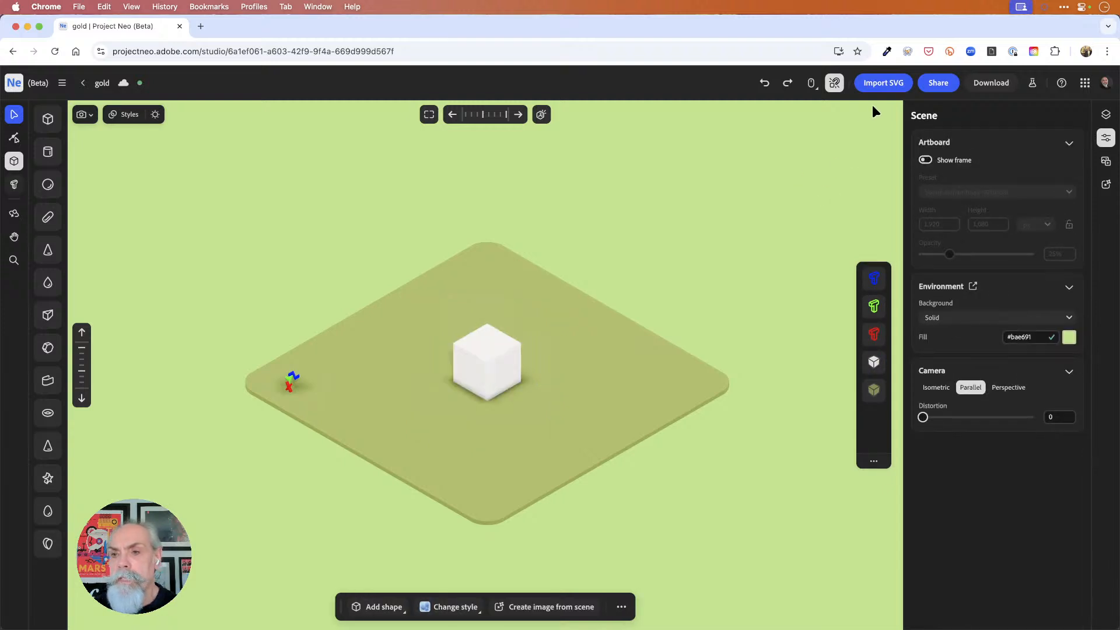
# Import fin.svg from the NeoRocket folder into the scene.
pyautogui.click(881, 86)
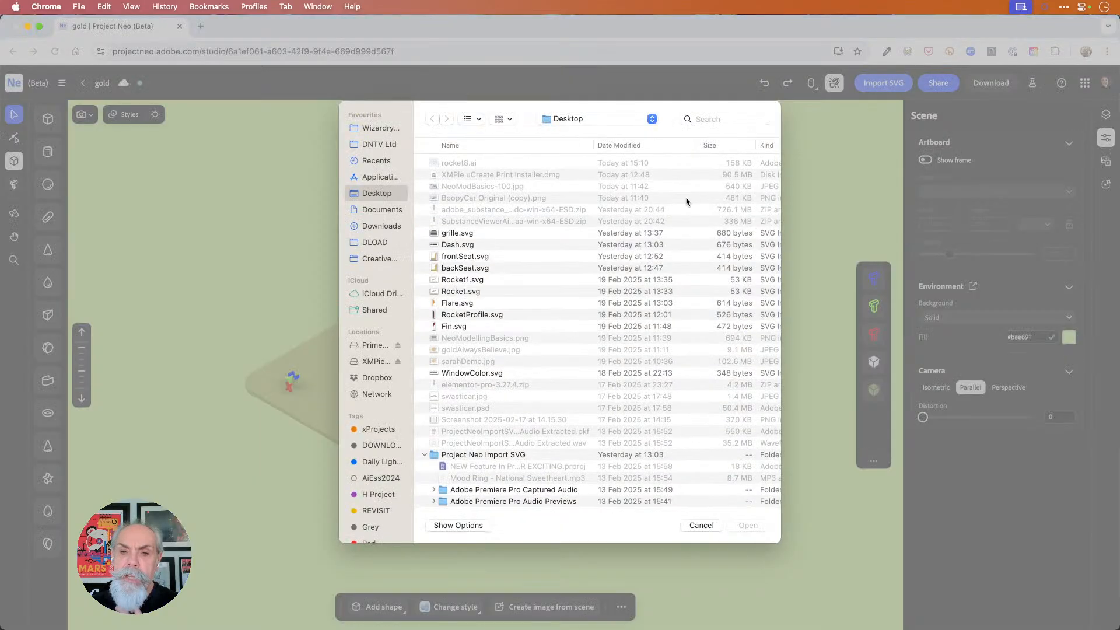
pyautogui.click(627, 119)
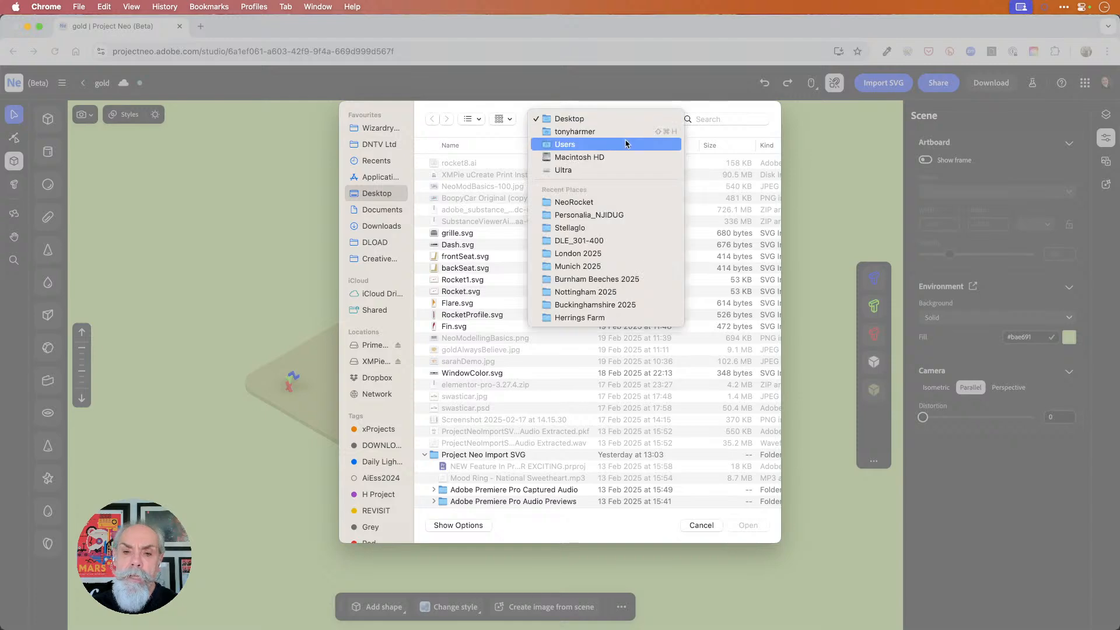
pyautogui.click(612, 202)
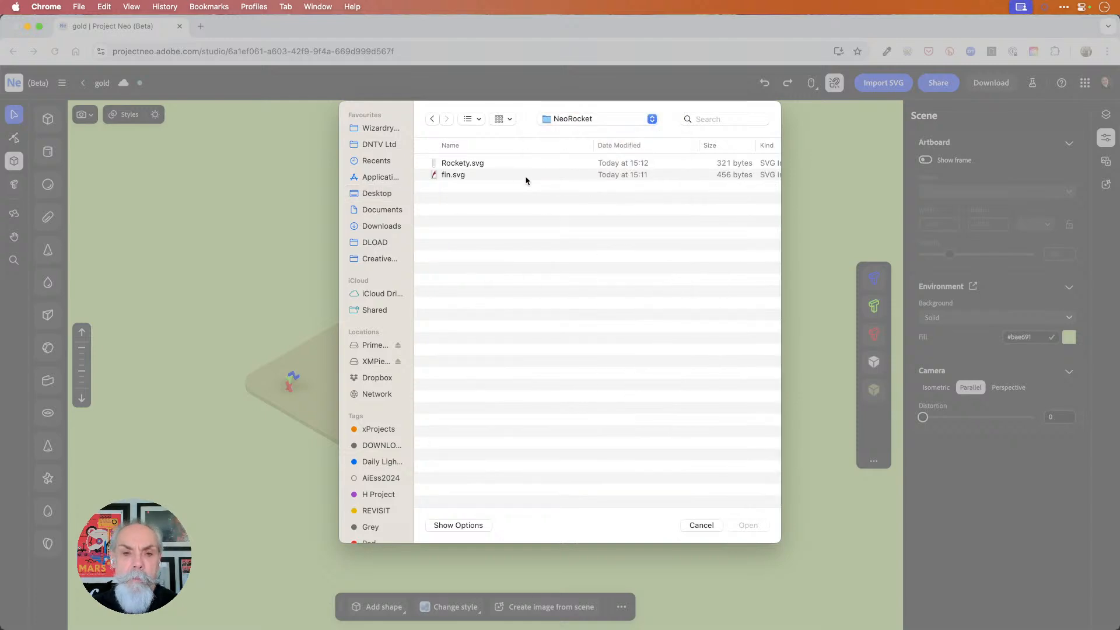
pyautogui.click(465, 176)
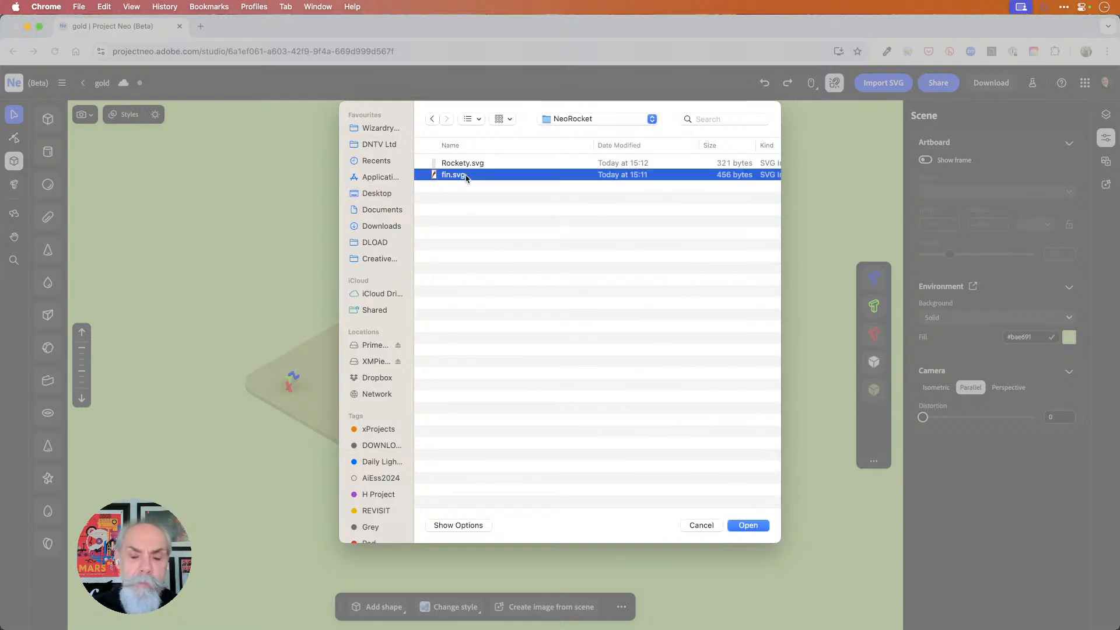
pyautogui.click(744, 525)
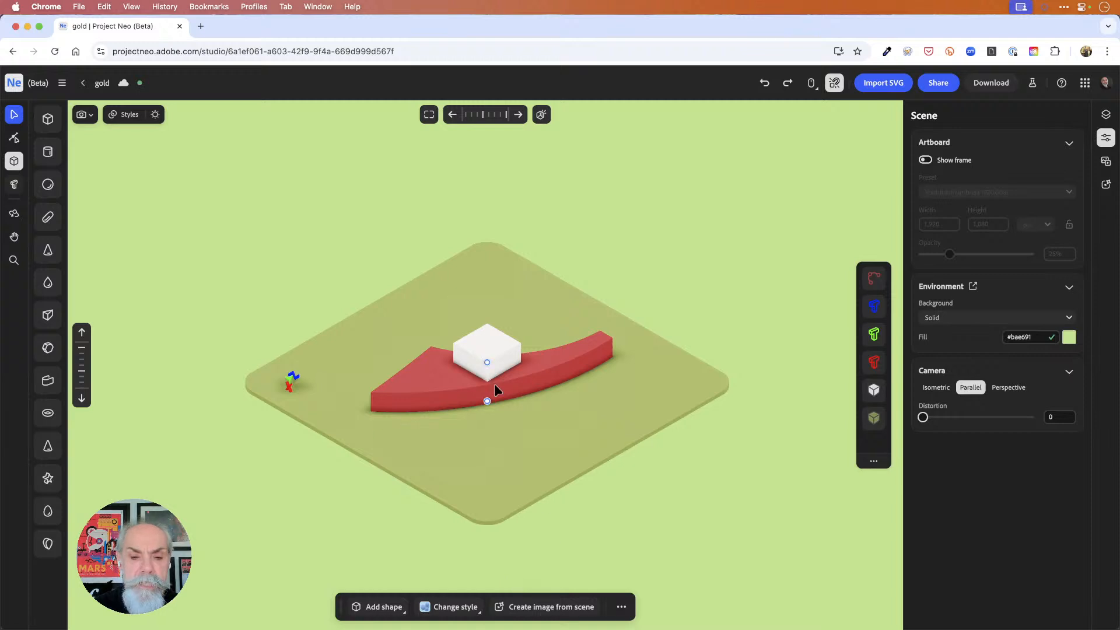
# Raise the red fin well above the cube and reduce its extrusion thickness to a thin slab.
pyautogui.click(436, 393)
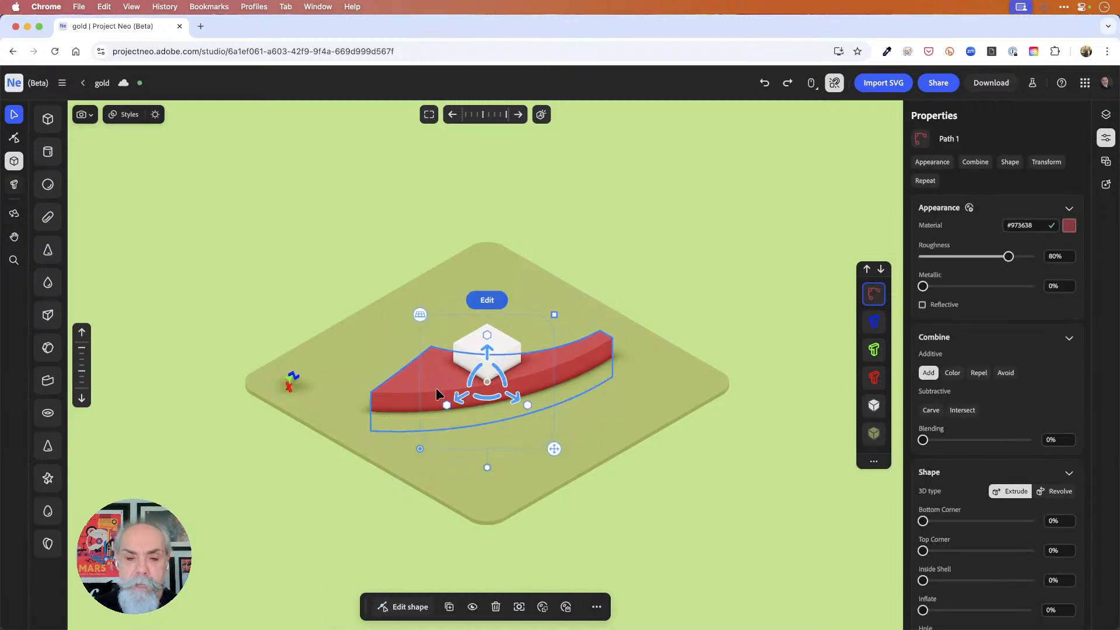
pyautogui.moveTo(483, 402); pyautogui.dragTo(492, 205)
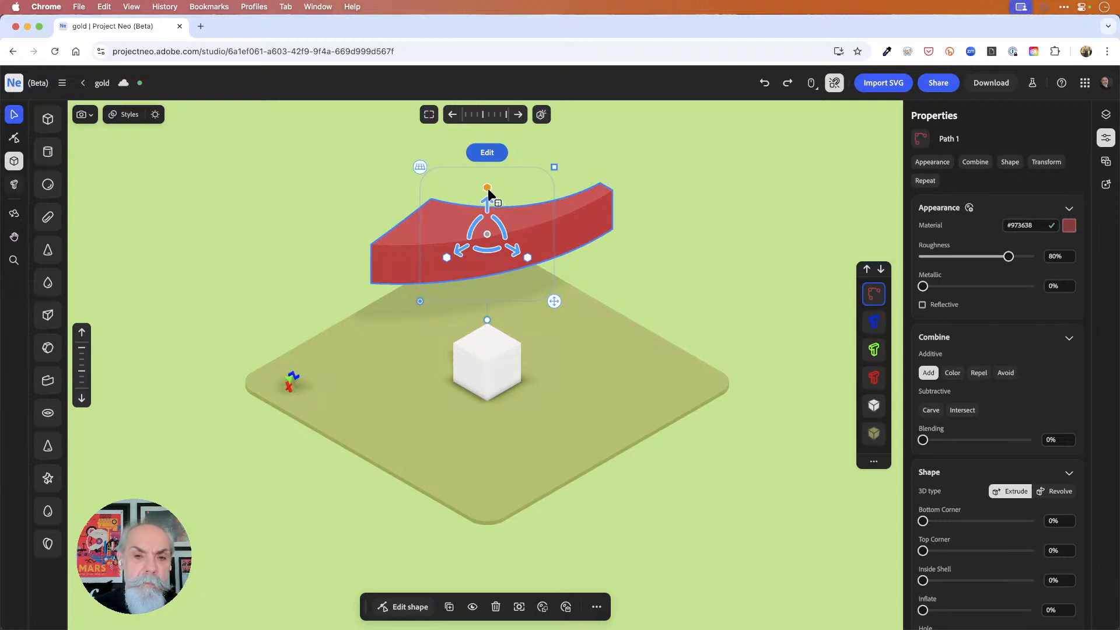
pyautogui.moveTo(489, 189); pyautogui.dragTo(490, 245)
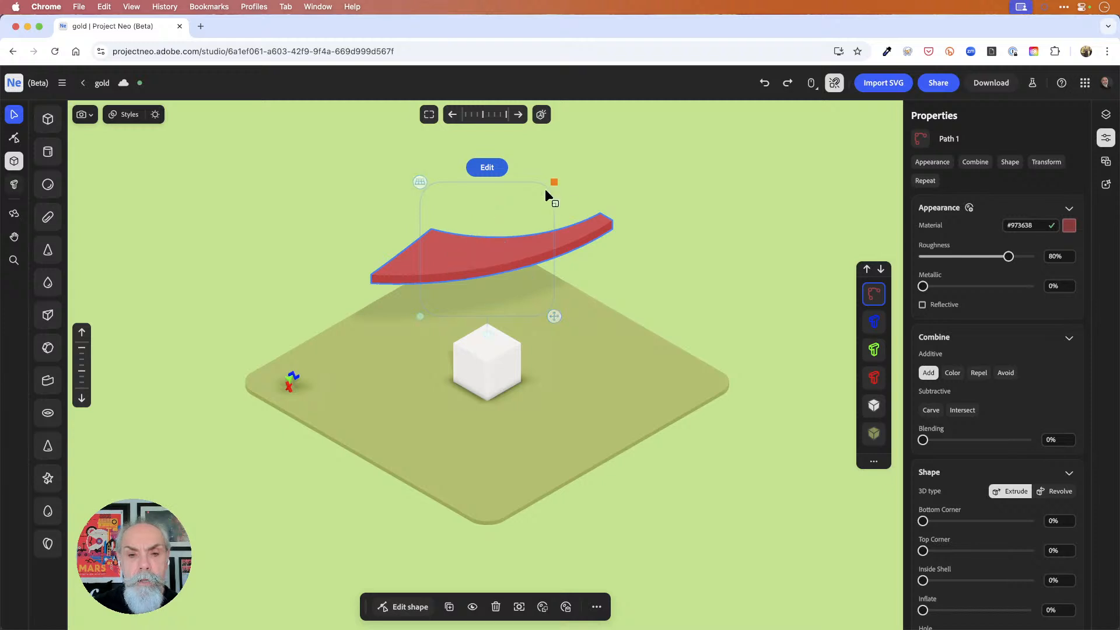
# Round the fin's edges with Bottom Corner at 56.1% and Top Corner at 54.2%, and clear the selection.
pyautogui.moveTo(923, 521); pyautogui.dragTo(965, 520)
pyautogui.moveTo(995, 521); pyautogui.dragTo(993, 522)
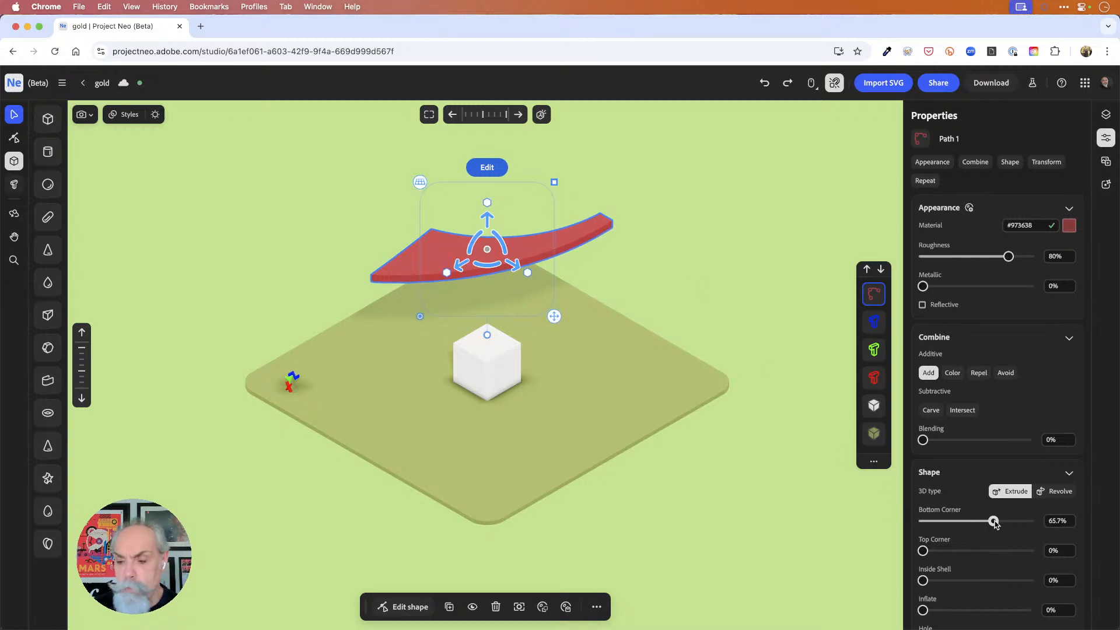
pyautogui.moveTo(923, 550); pyautogui.dragTo(984, 553)
pyautogui.scroll(5, 527, 209)
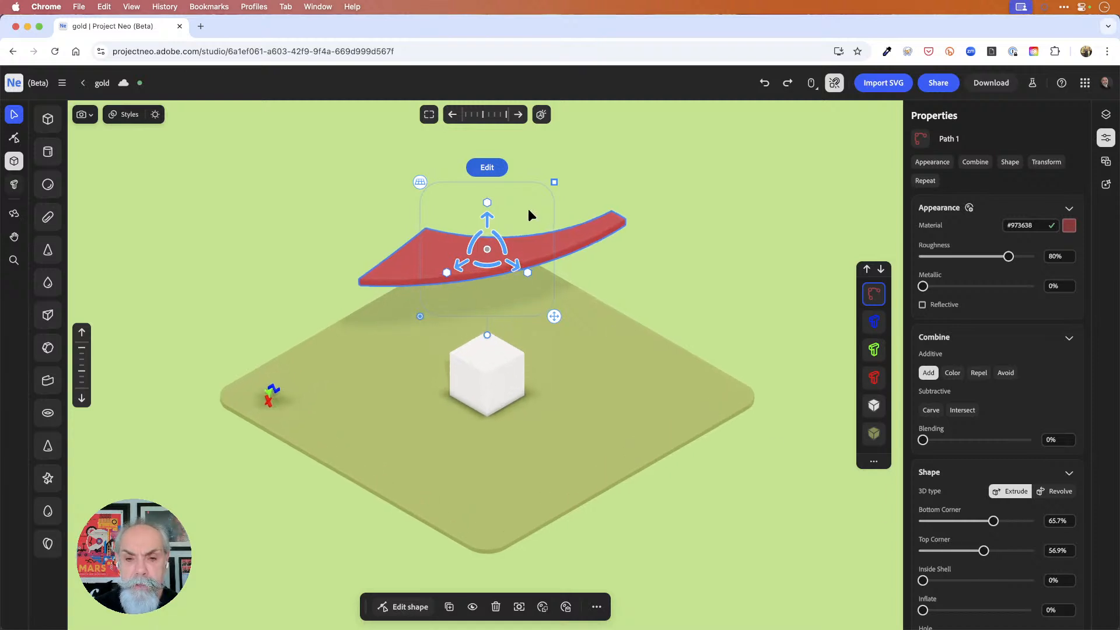
pyautogui.scroll(3, 528, 209)
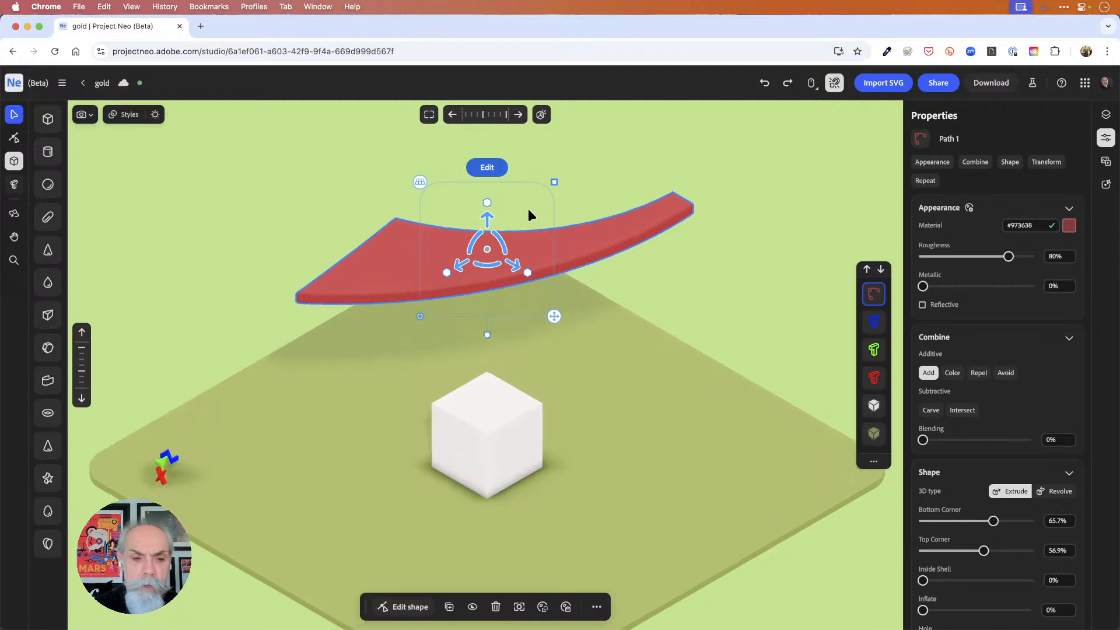
pyautogui.scroll(3, 674, 225)
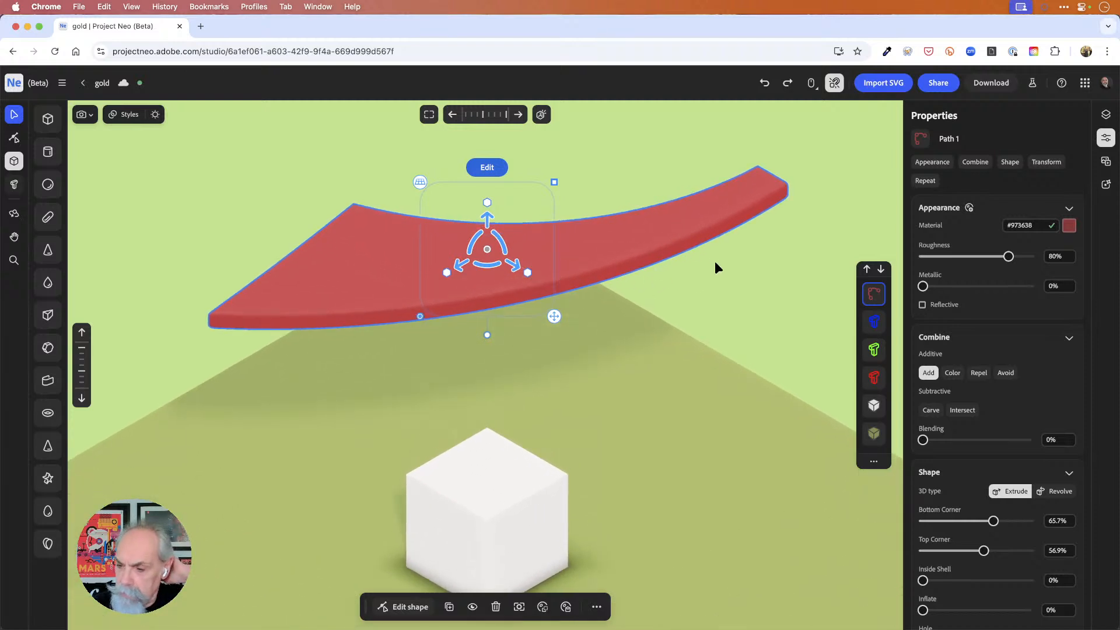
pyautogui.moveTo(993, 525); pyautogui.dragTo(982, 549)
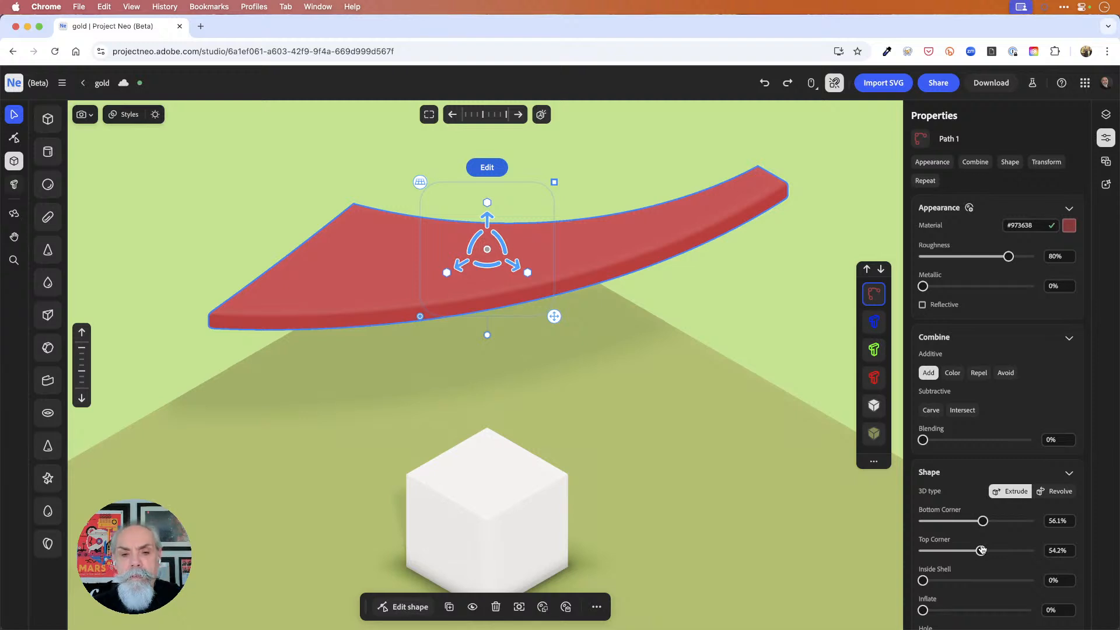
pyautogui.click(794, 316)
pyautogui.scroll(-5, 791, 316)
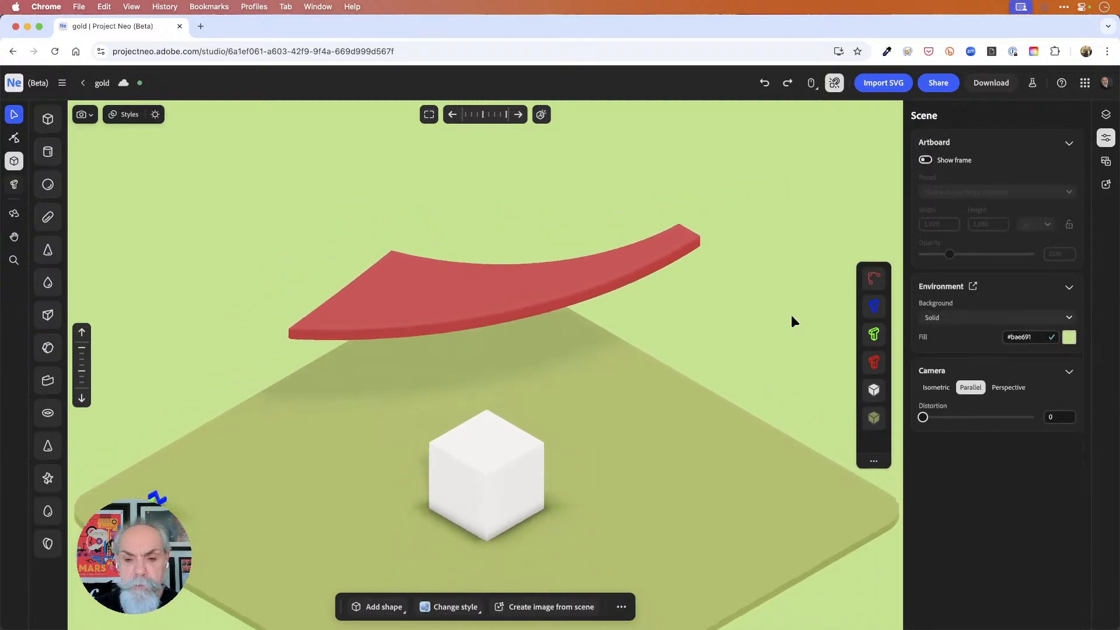
# Open the fin's path for shape editing, leave the editing mode and deselect the fin.
pyautogui.moveTo(736, 356); pyautogui.dragTo(745, 257)
pyautogui.scroll(-4, 740, 258)
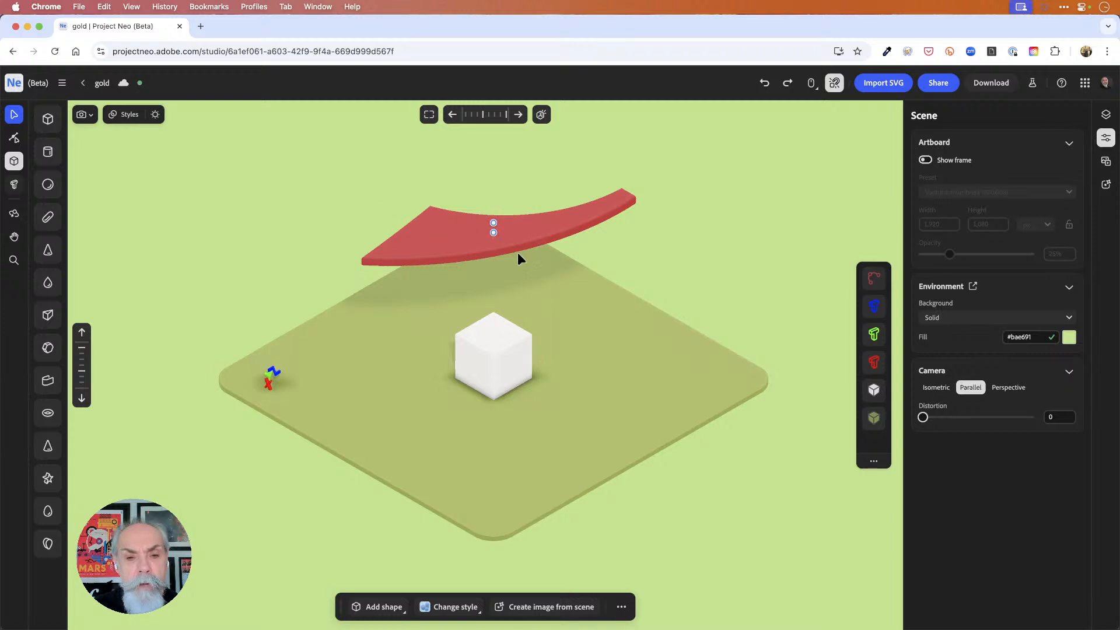
pyautogui.click(612, 209)
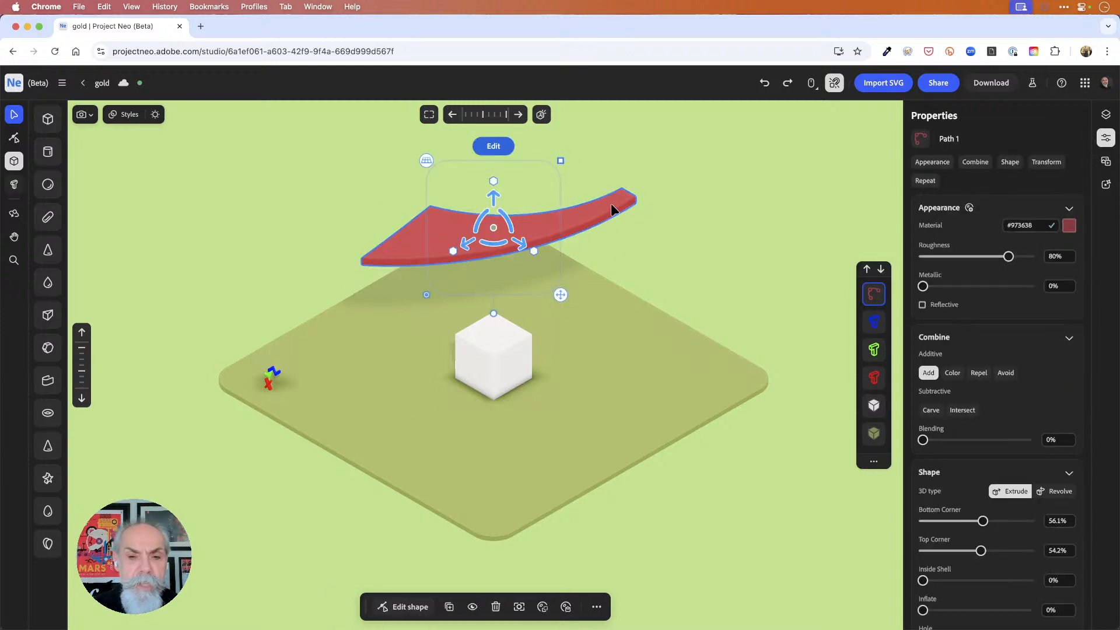
pyautogui.click(497, 147)
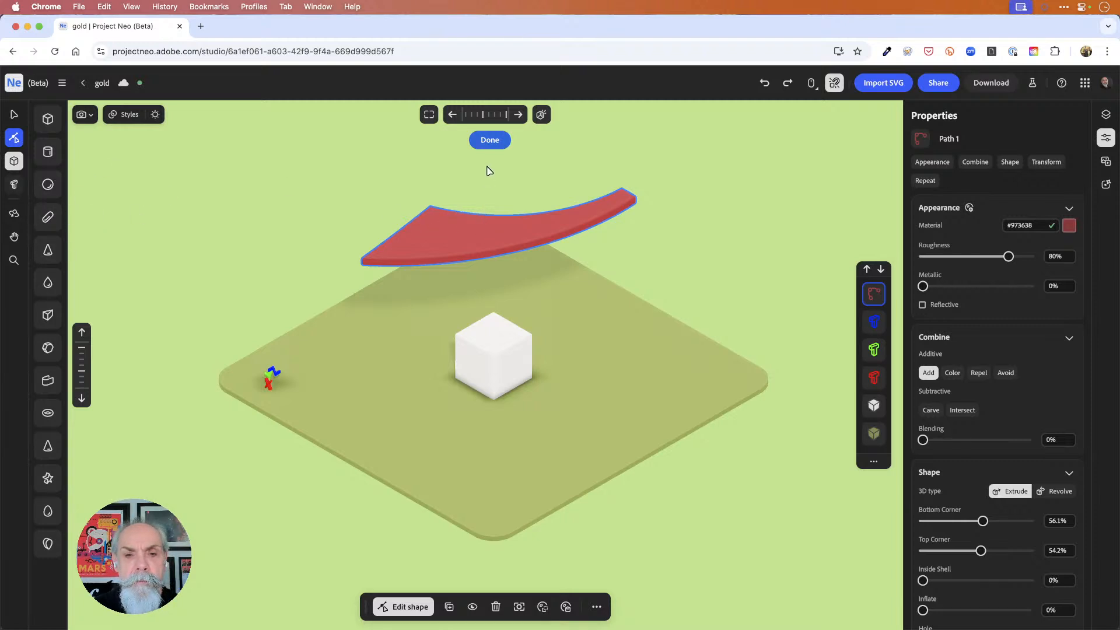
pyautogui.click(490, 141)
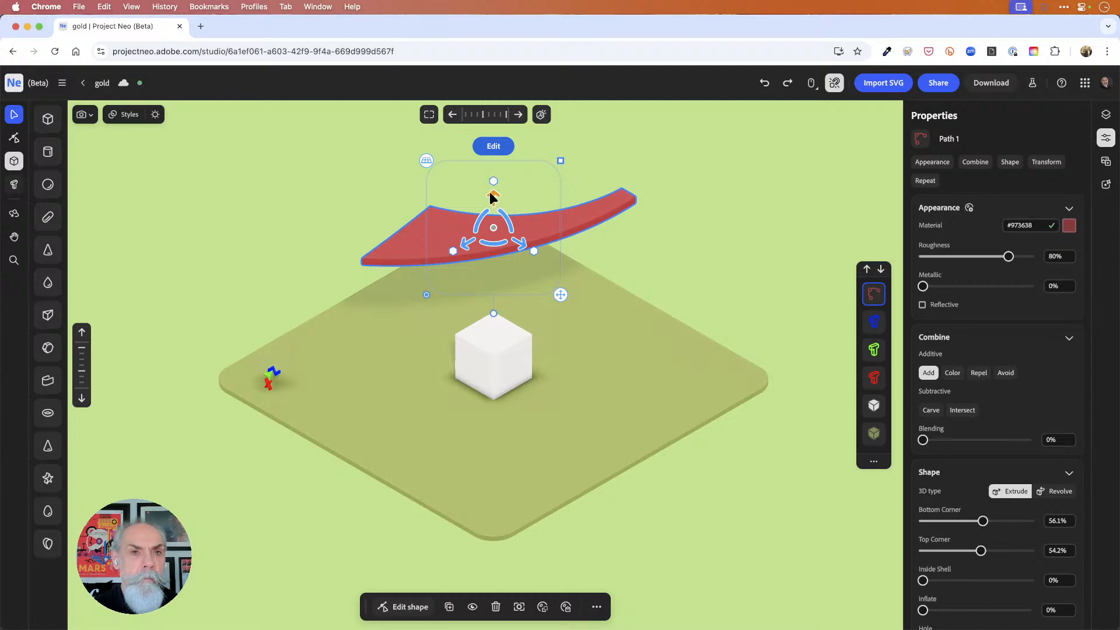
pyautogui.click(341, 191)
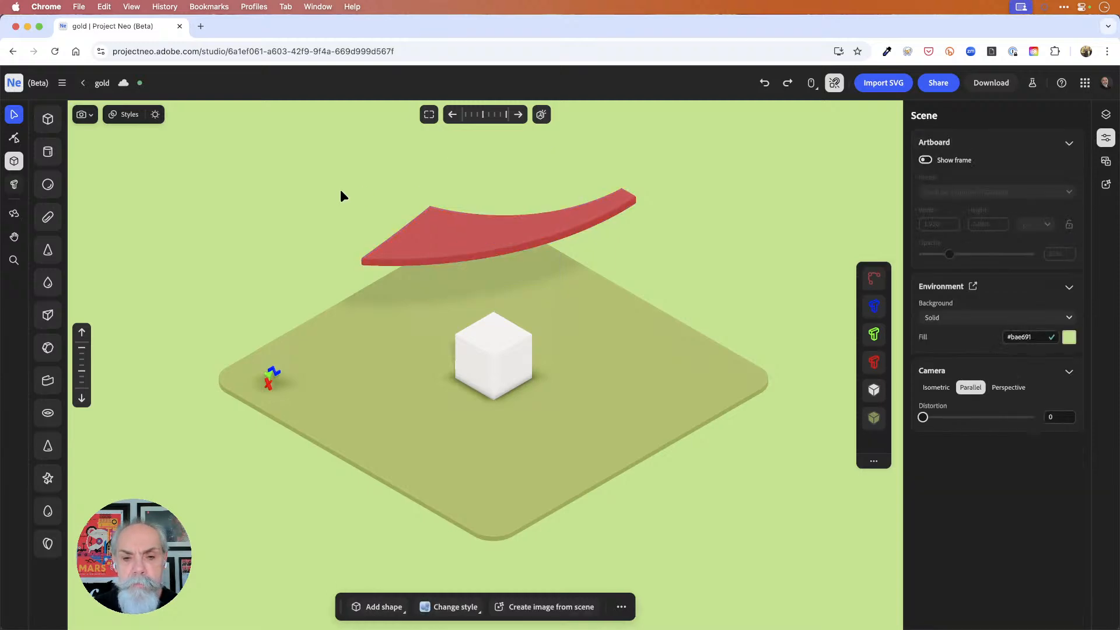
# Import the rocket body's half-profile, Rockety.svg, from the NeoRocket folder.
pyautogui.click(884, 83)
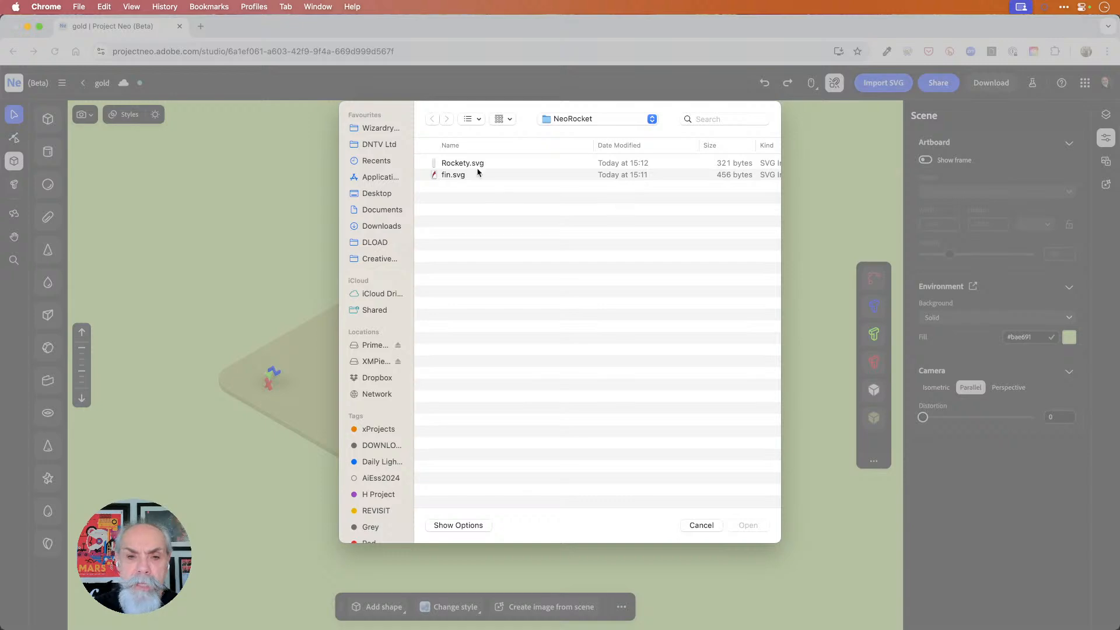
pyautogui.click(471, 165)
pyautogui.click(747, 527)
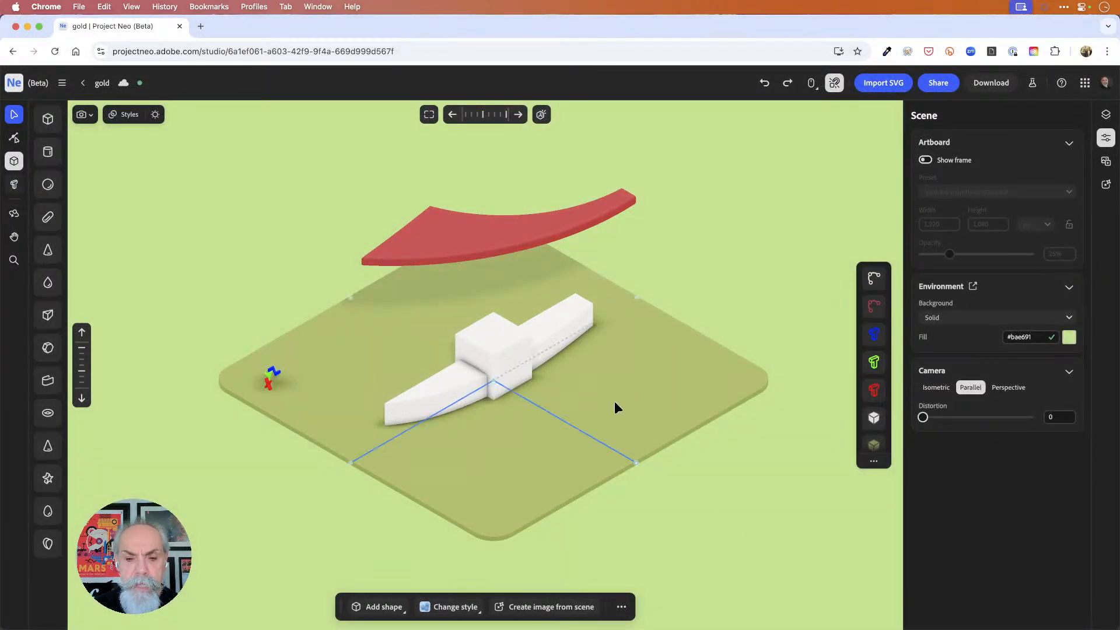
# Raise the white rocket half-profile above the cube and reduce its extrusion thickness.
pyautogui.click(569, 315)
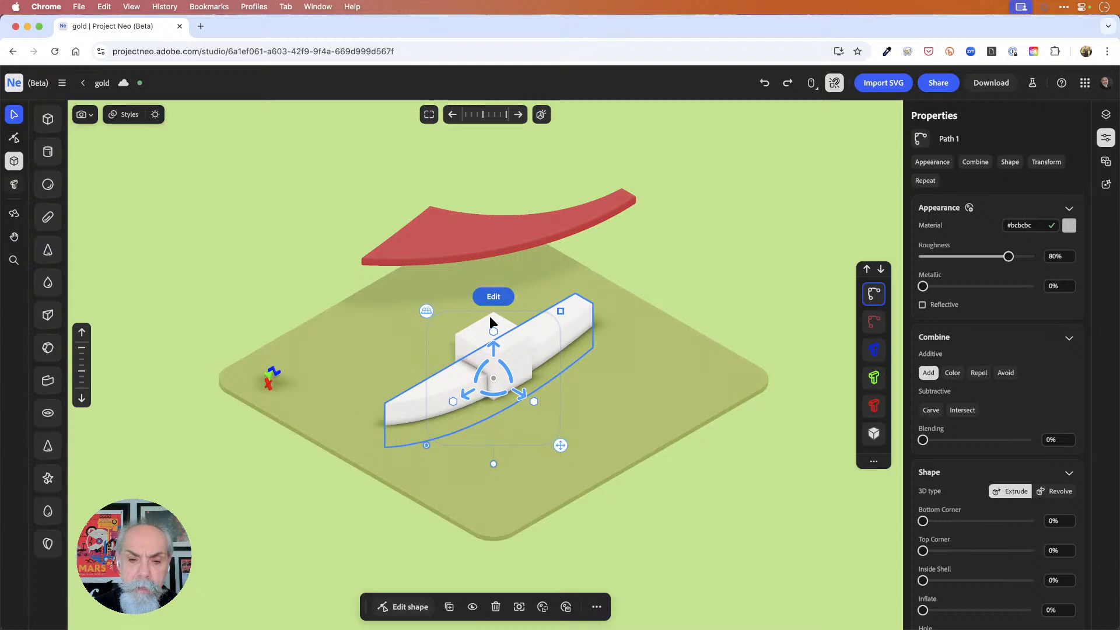
pyautogui.moveTo(492, 346); pyautogui.dragTo(493, 247)
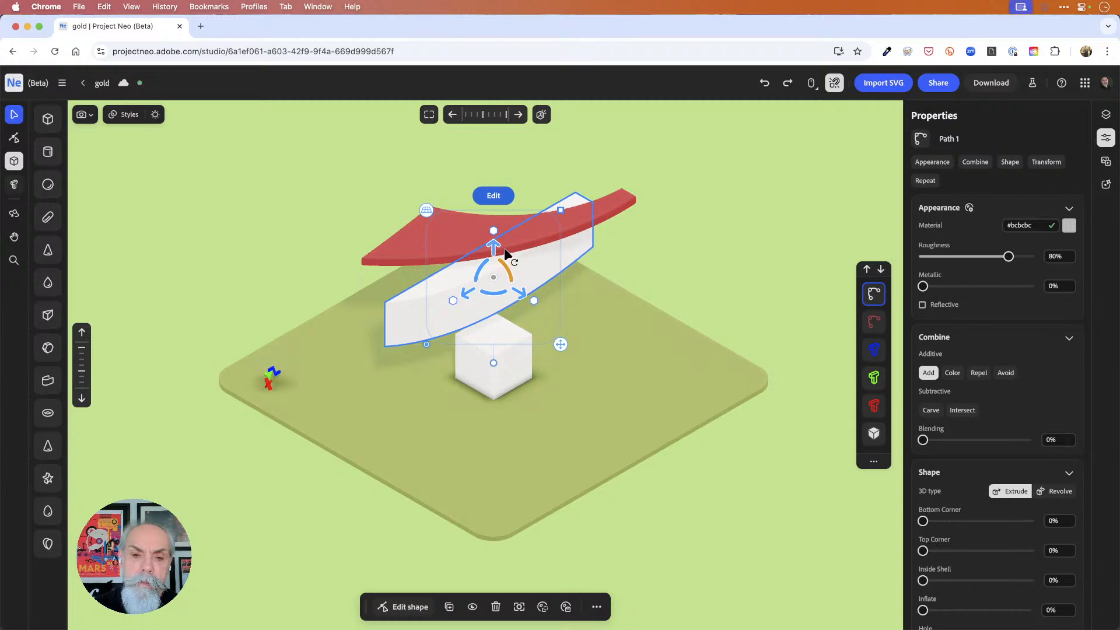
pyautogui.moveTo(494, 240); pyautogui.dragTo(494, 268)
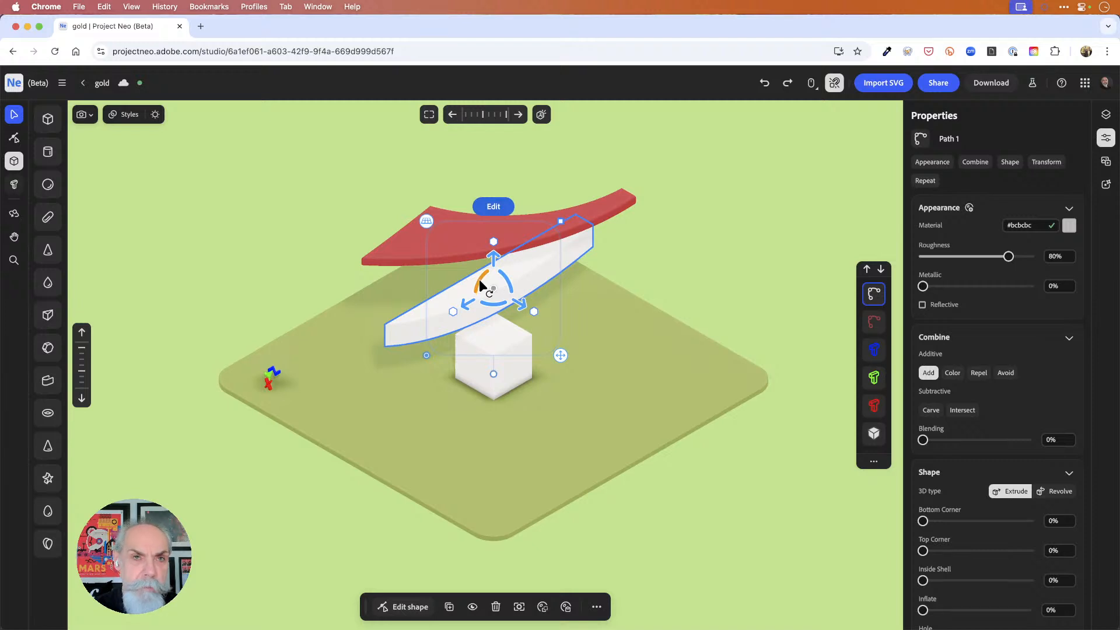
# Rotate the white half-profile upright and set its rotation to X 90 and Y 0.
pyautogui.moveTo(479, 285); pyautogui.dragTo(536, 248)
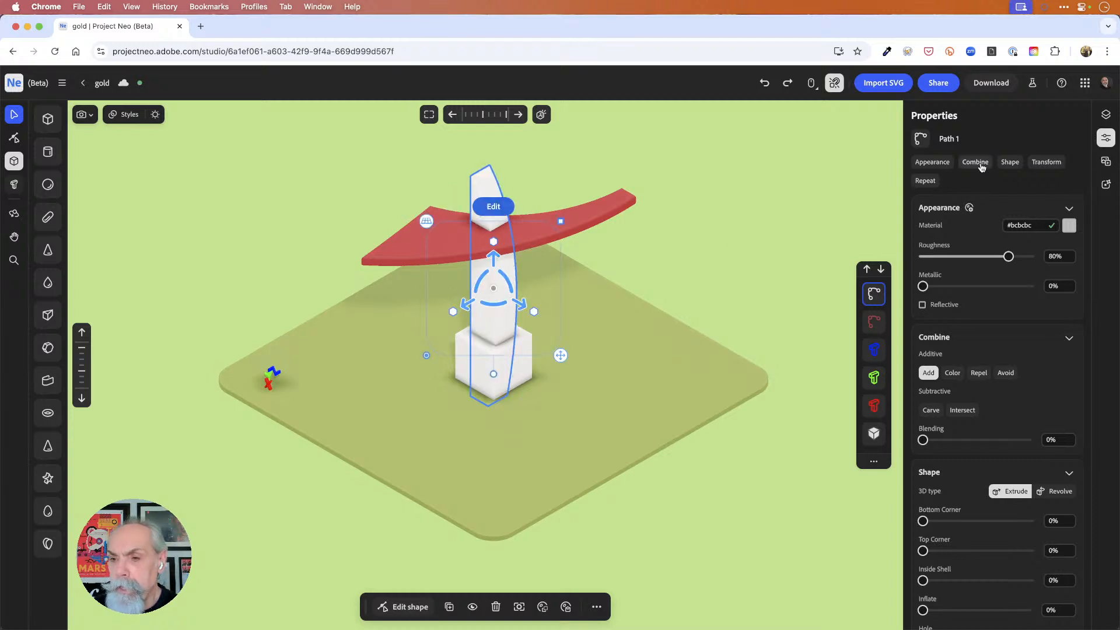
pyautogui.click(1059, 163)
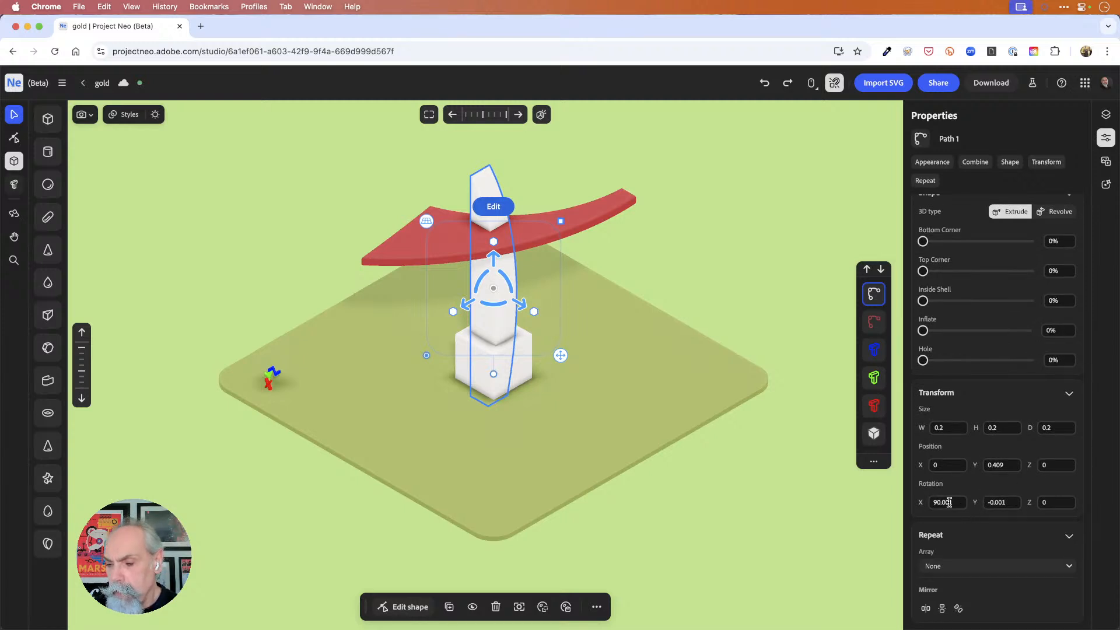
pyautogui.click(951, 503)
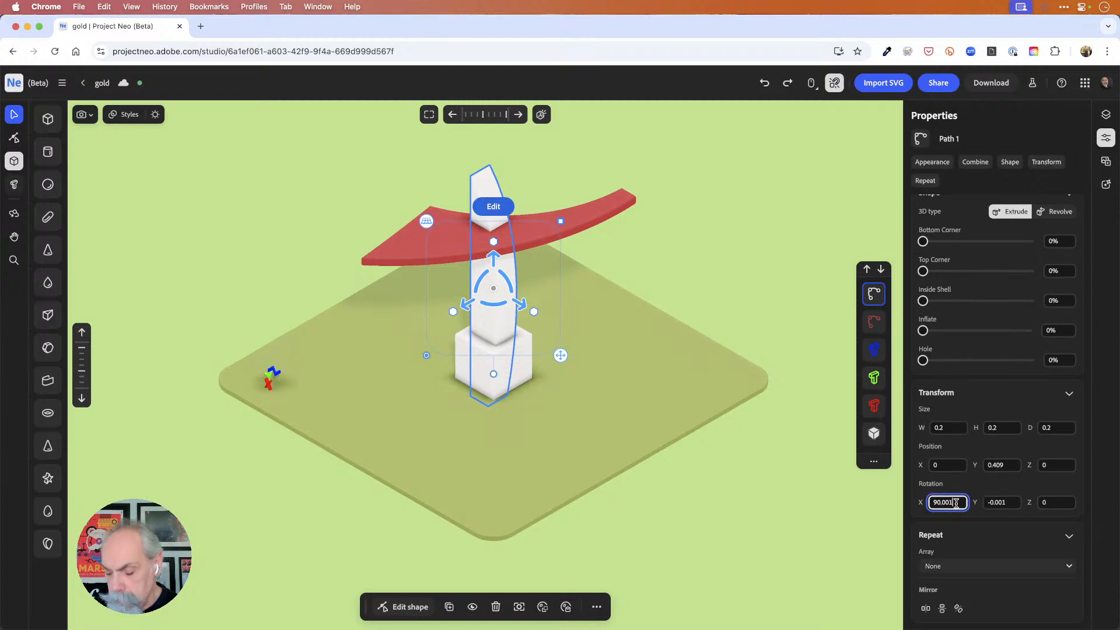
pyautogui.press('BackSpace')
pyautogui.press('BackSpace')
pyautogui.press('BackSpace')
pyautogui.press('BackSpace')
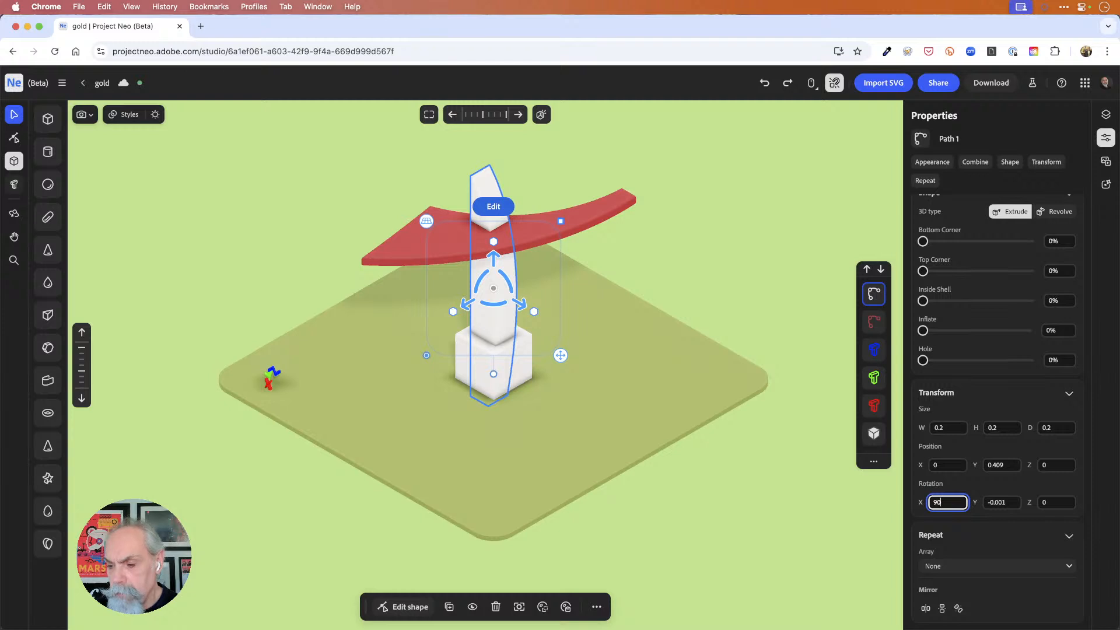
pyautogui.click(1016, 503)
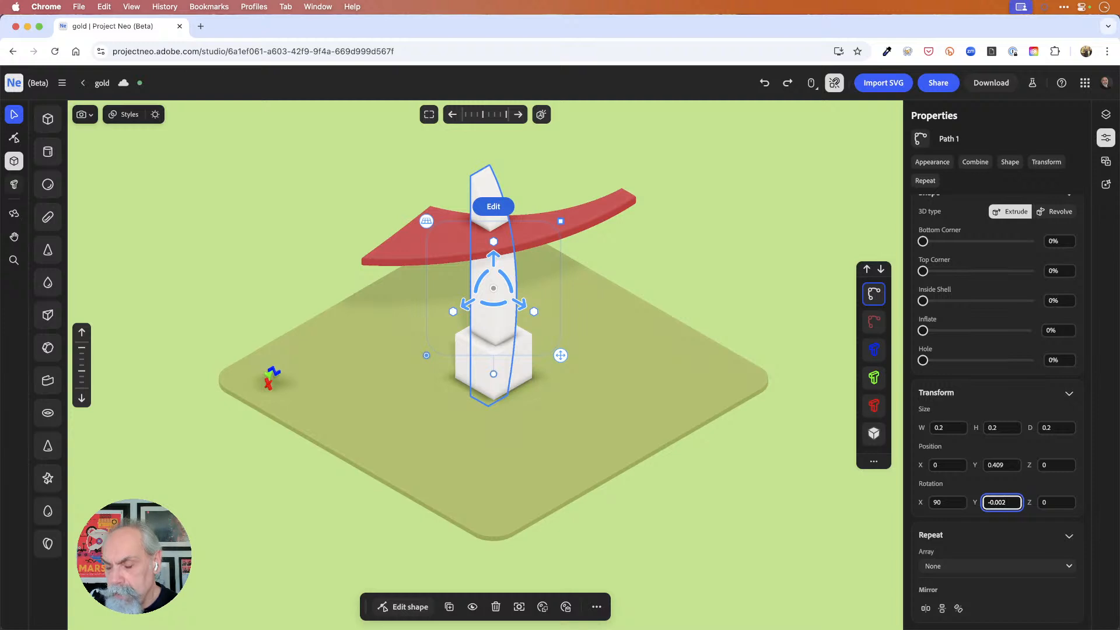
pyautogui.press('BackSpace')
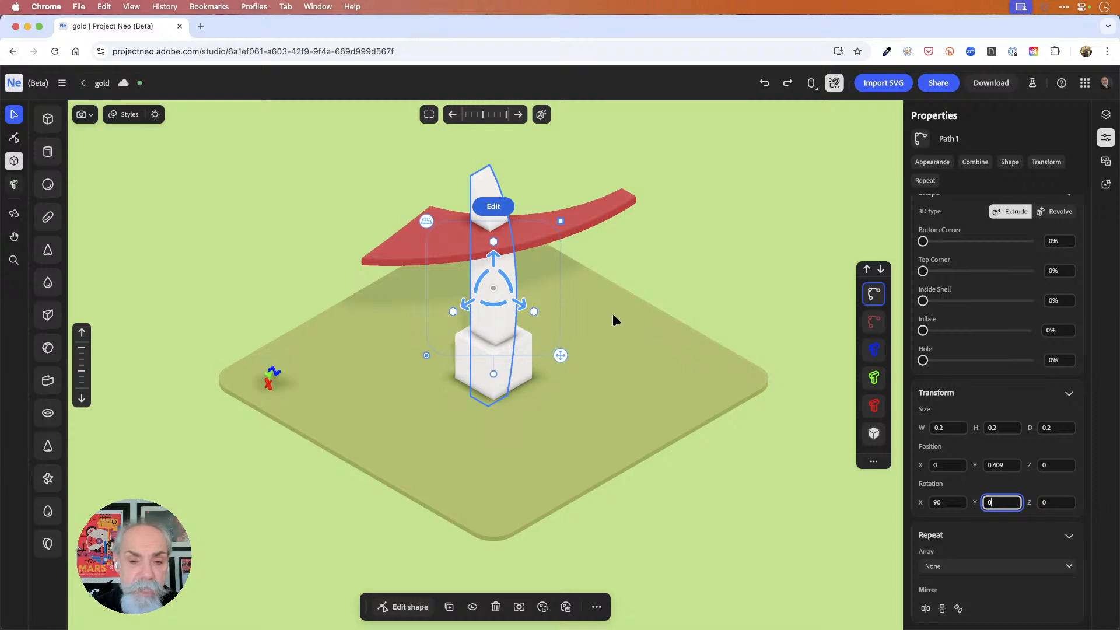
pyautogui.moveTo(529, 305)
pyautogui.mouseDown()
pyautogui.moveTo(540, 313)
pyautogui.moveTo(535, 305)
pyautogui.mouseUp()
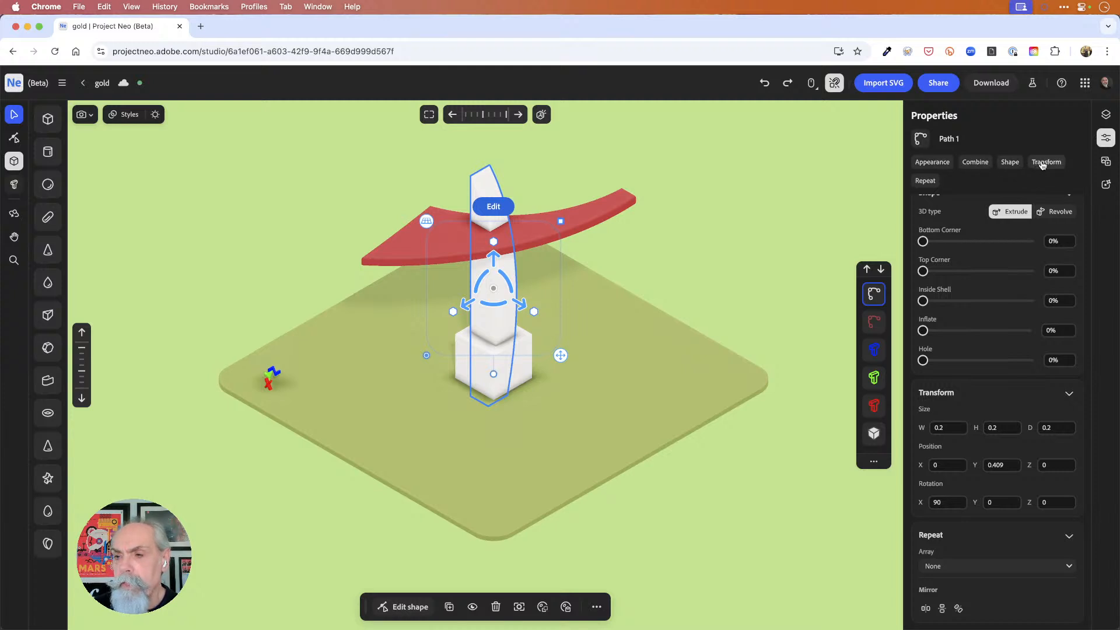
# Try to revolve the upright half-profile into a rocket body.
pyautogui.click(1011, 164)
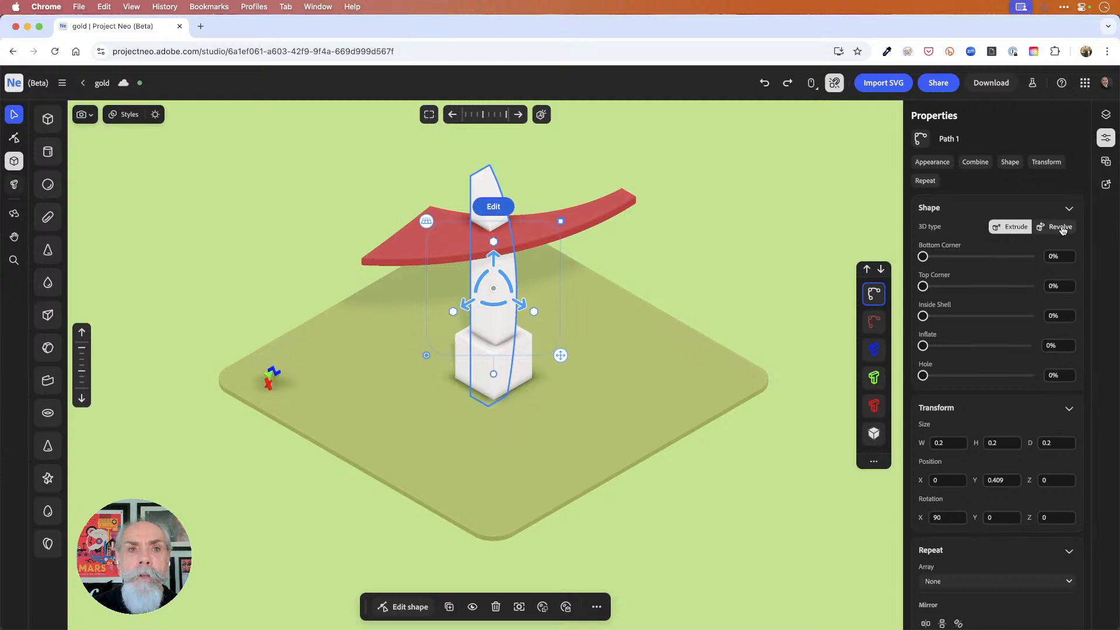
pyautogui.click(1061, 228)
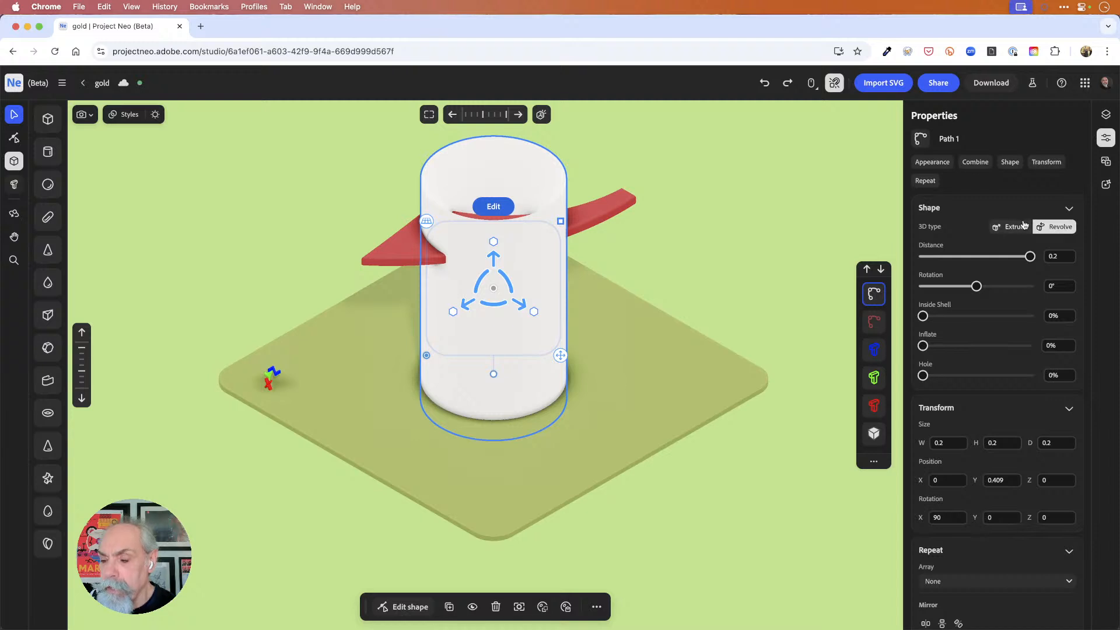
pyautogui.scroll(-1, 1025, 225)
pyautogui.scroll(5, 1024, 225)
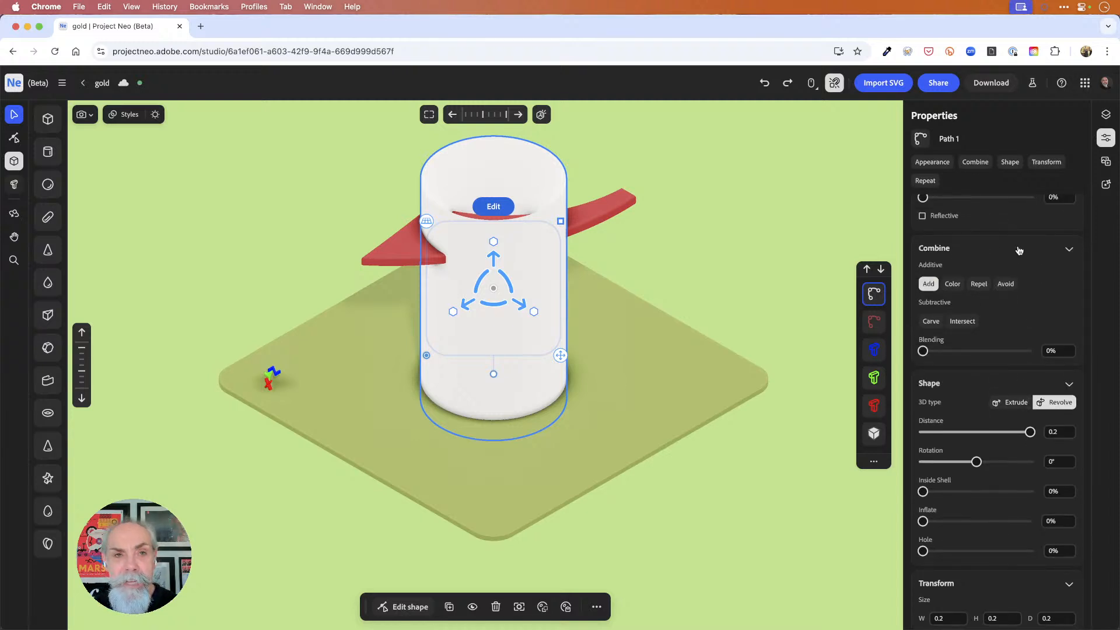
pyautogui.scroll(-5, 1020, 252)
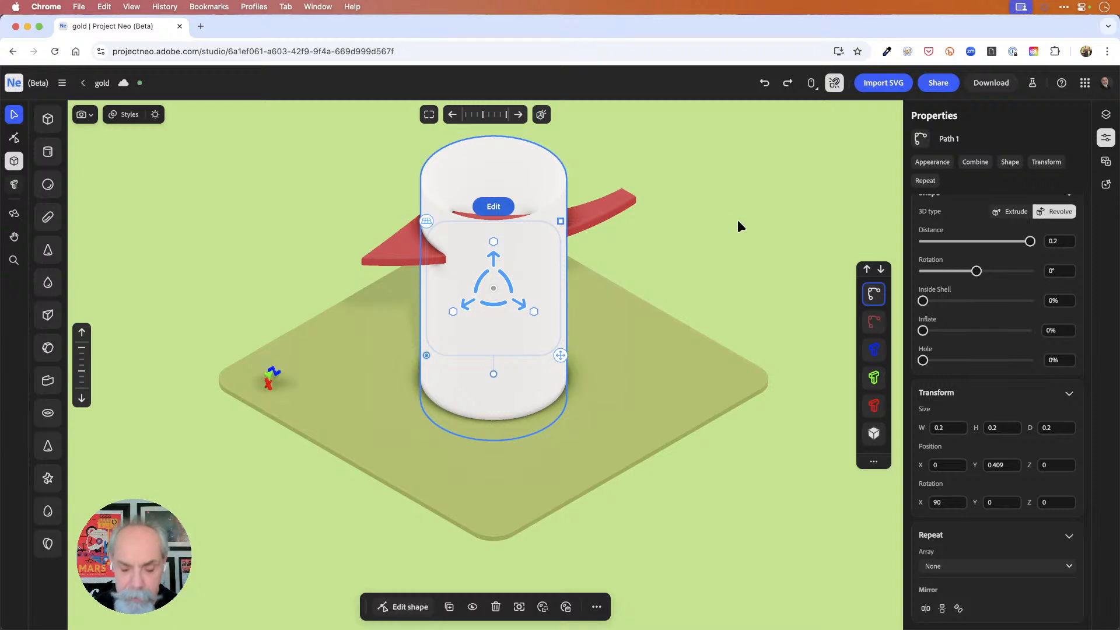
# Delete the revolved shape, then switch to Illustrator and flip the grey rocket half-profile horizontally.
pyautogui.press('Delete')
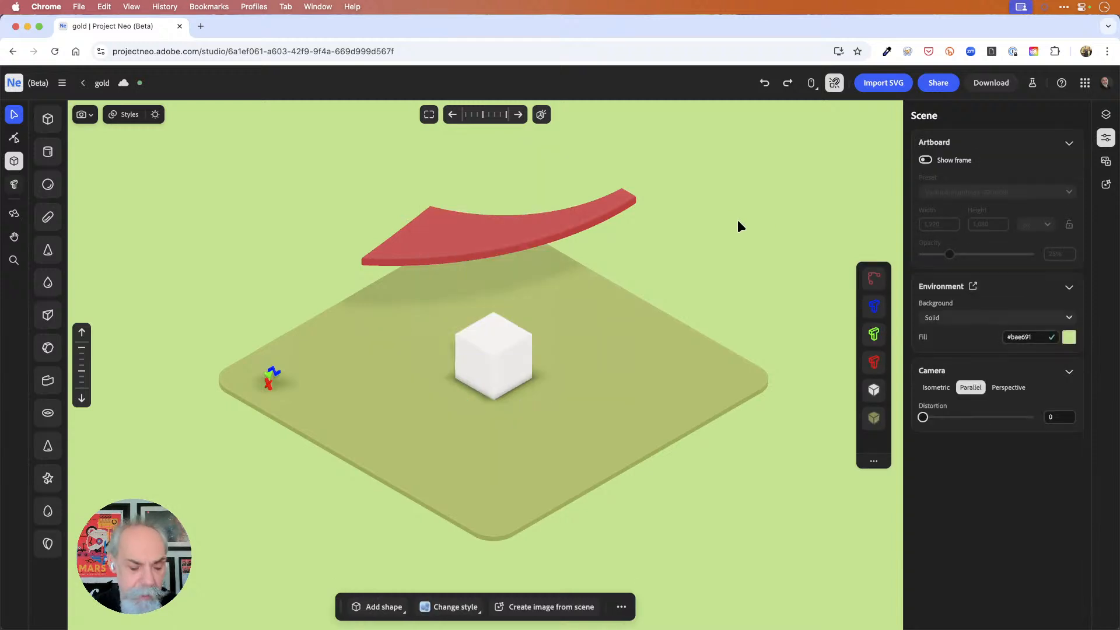
pyautogui.press('super+Tab')
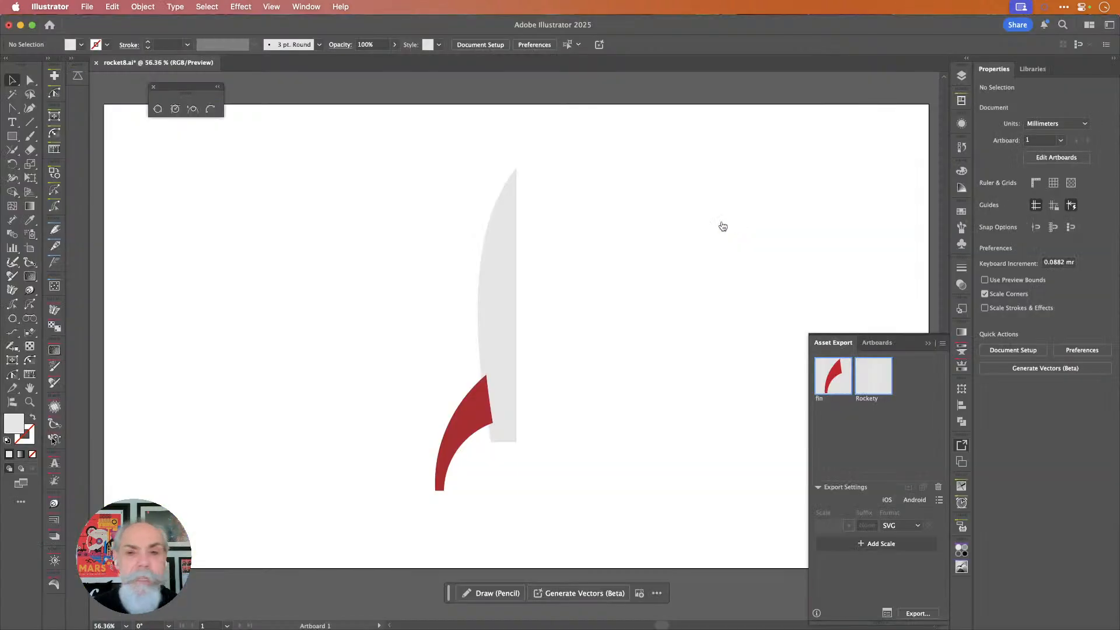
pyautogui.click(488, 261)
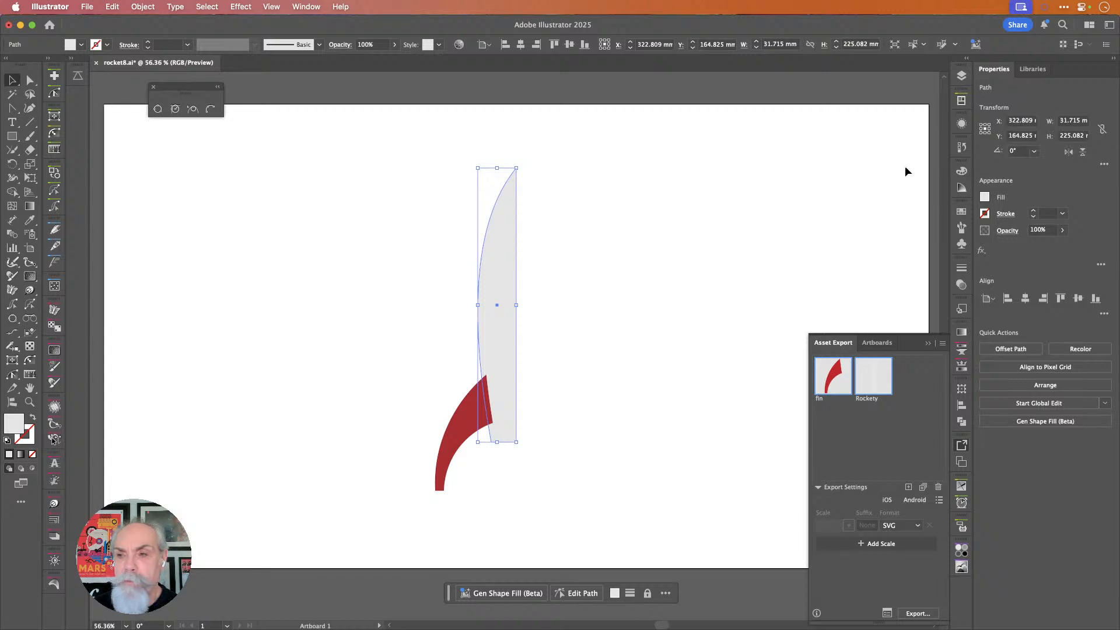
pyautogui.click(1068, 152)
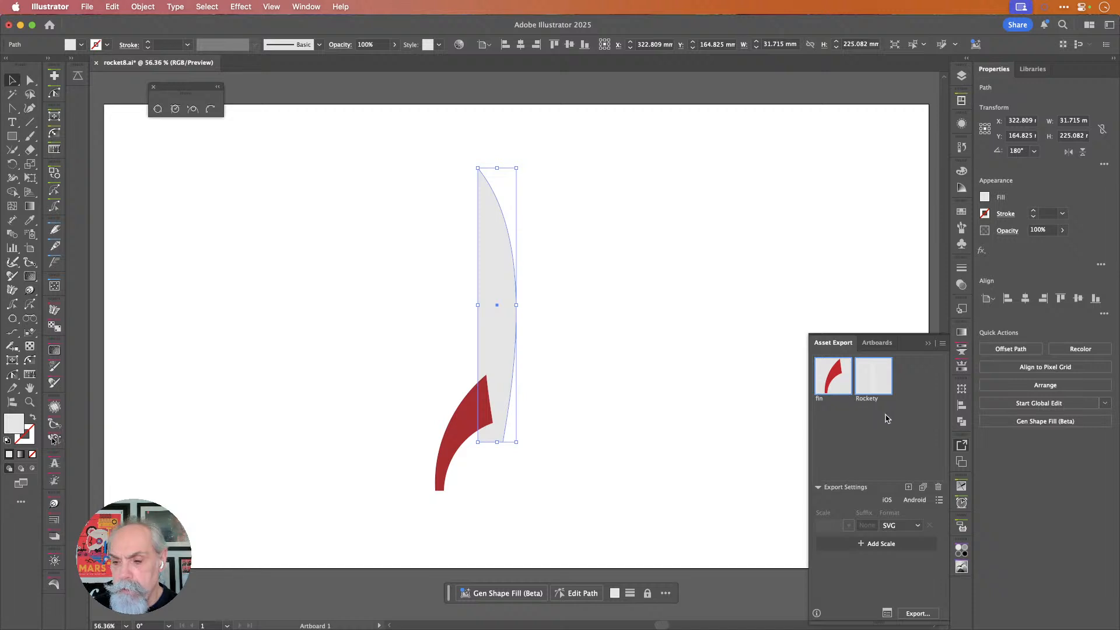
# Export the fin and Rockety assets as SVG to the NeoRocket folder, replacing the existing files.
pyautogui.click(918, 614)
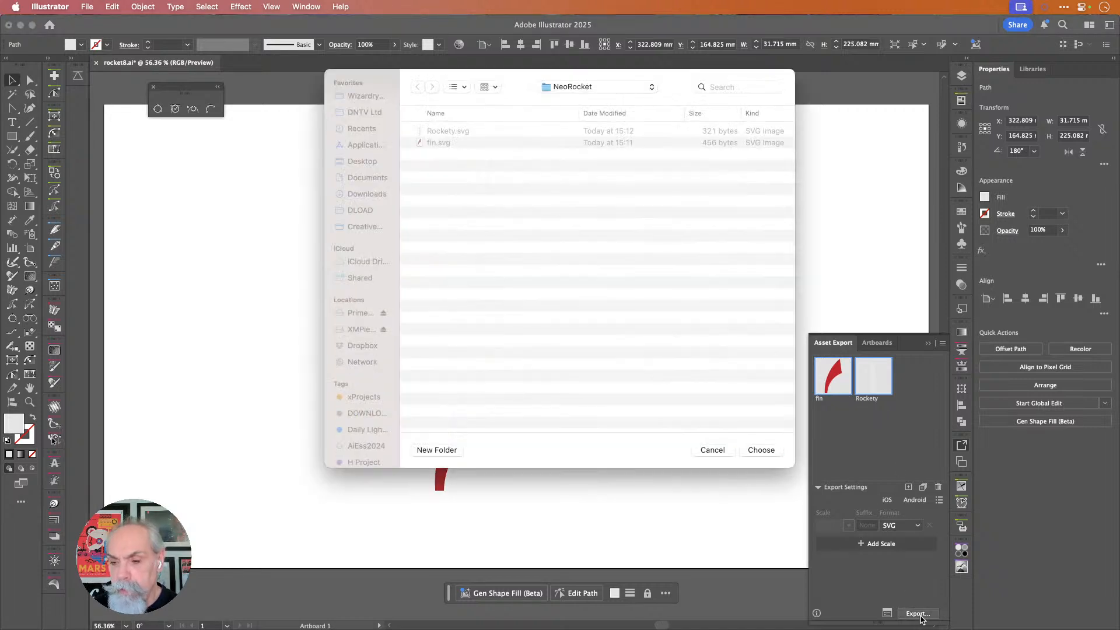
pyautogui.click(780, 450)
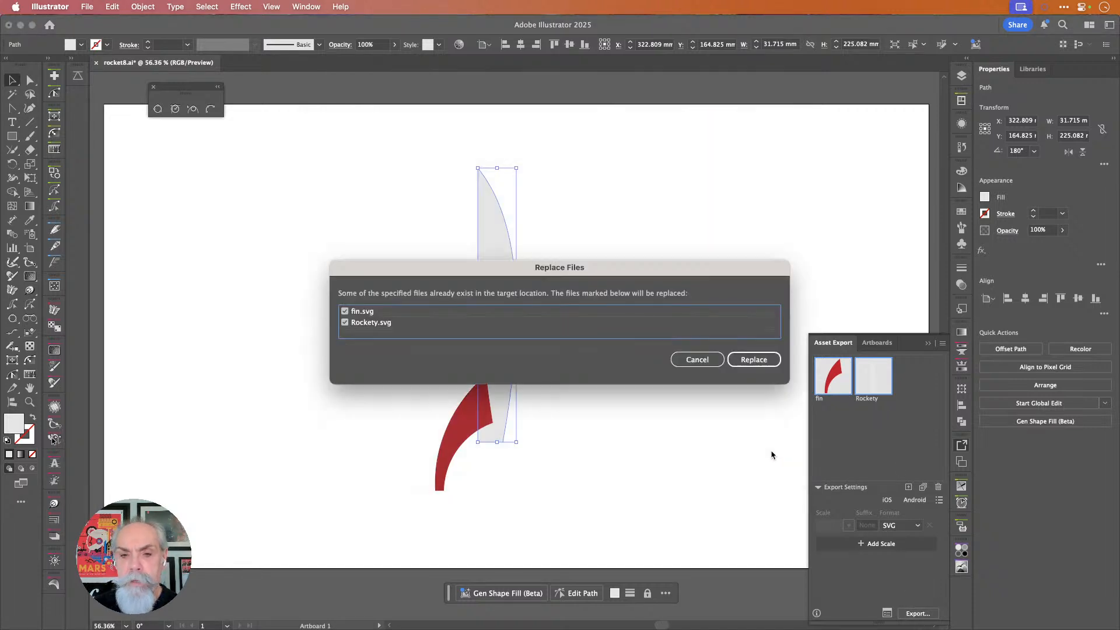
pyautogui.click(764, 359)
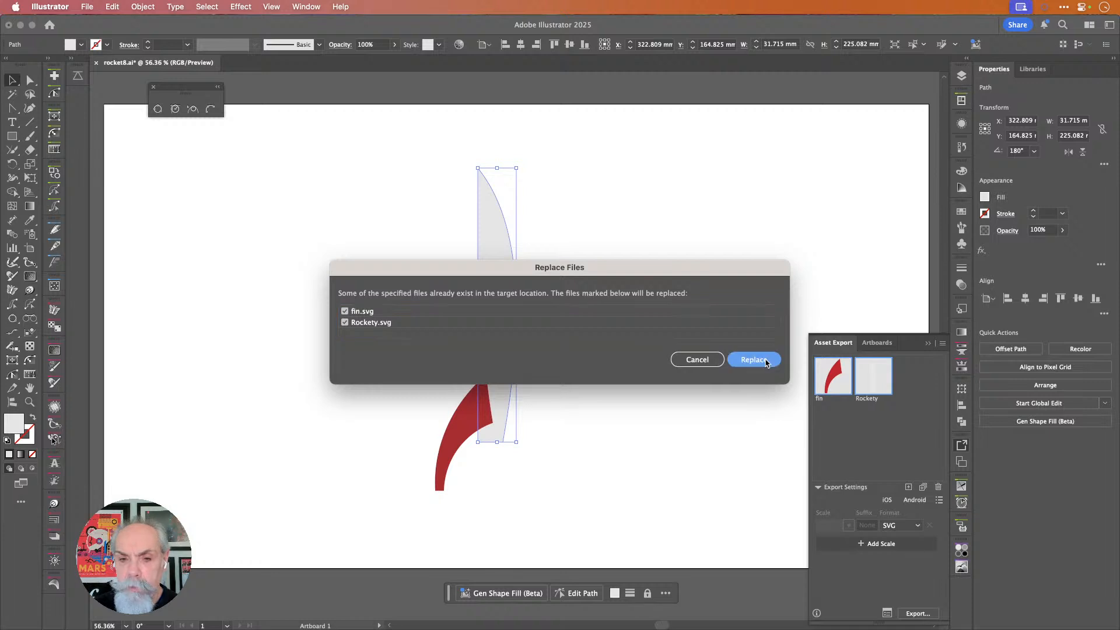
pyautogui.click(691, 249)
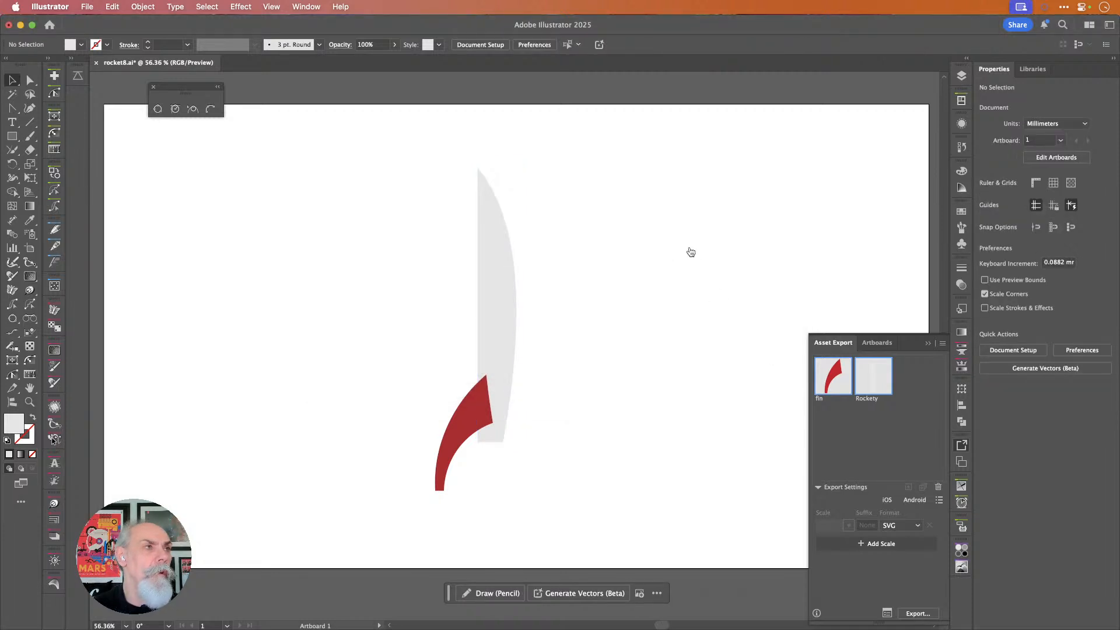
# Switch back to Project Neo and import the updated Rockety.svg from the NeoRocket folder.
pyautogui.press('super+Tab')
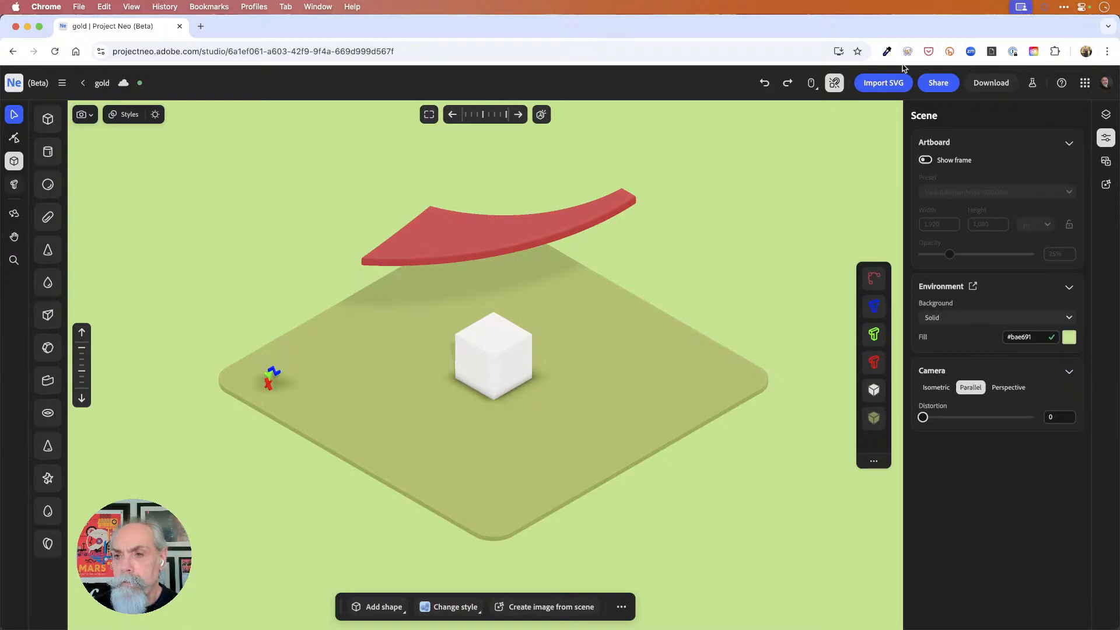
pyautogui.click(883, 82)
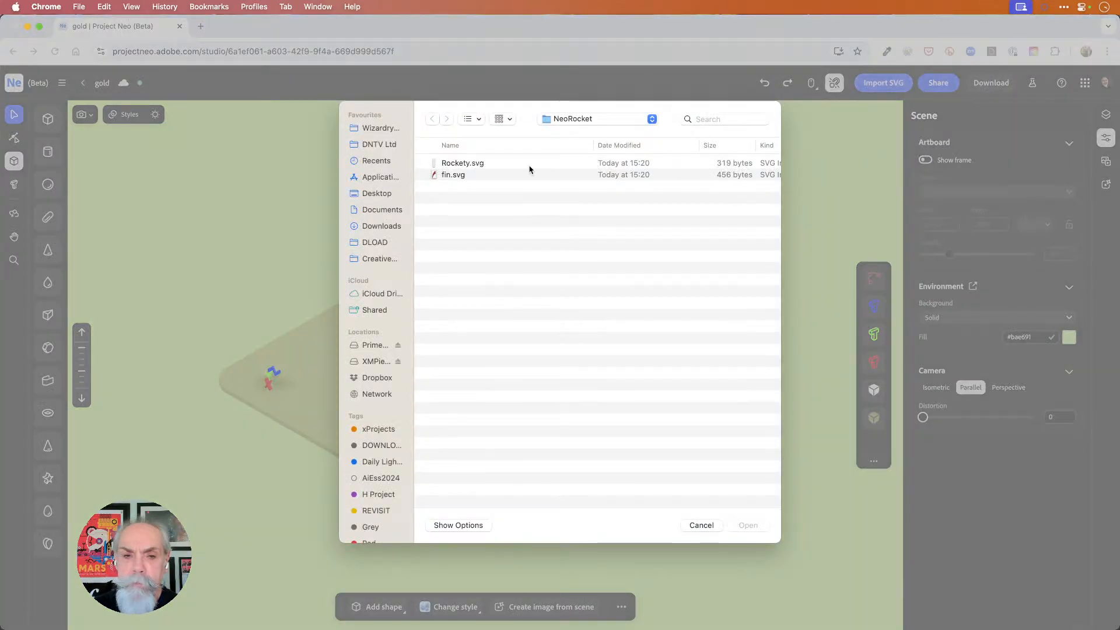
pyautogui.doubleClick(512, 166)
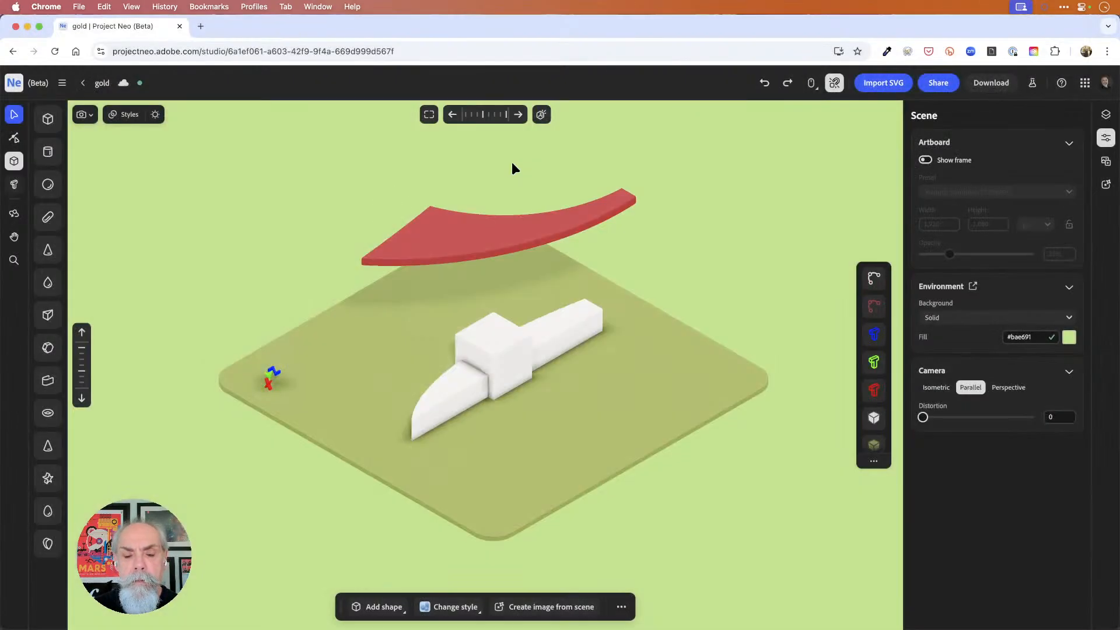
# Raise the imported half-profile to about Y 0.496 and stand it upright with its rotation set to X 90 and Y 0.
pyautogui.click(541, 331)
pyautogui.moveTo(493, 348); pyautogui.dragTo(684, 185)
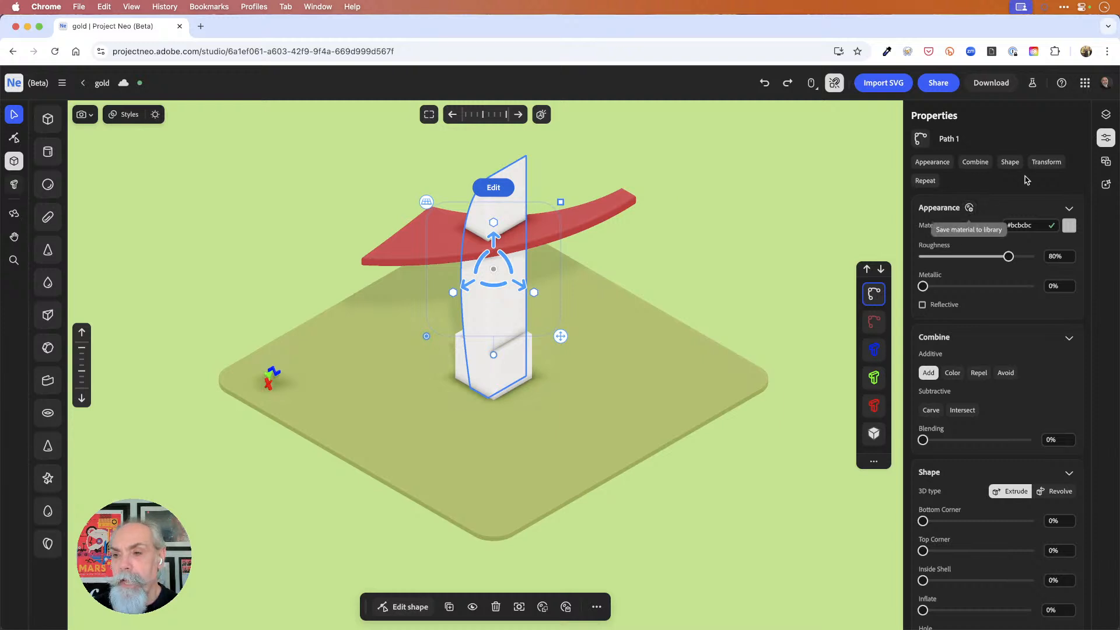
pyautogui.click(1047, 162)
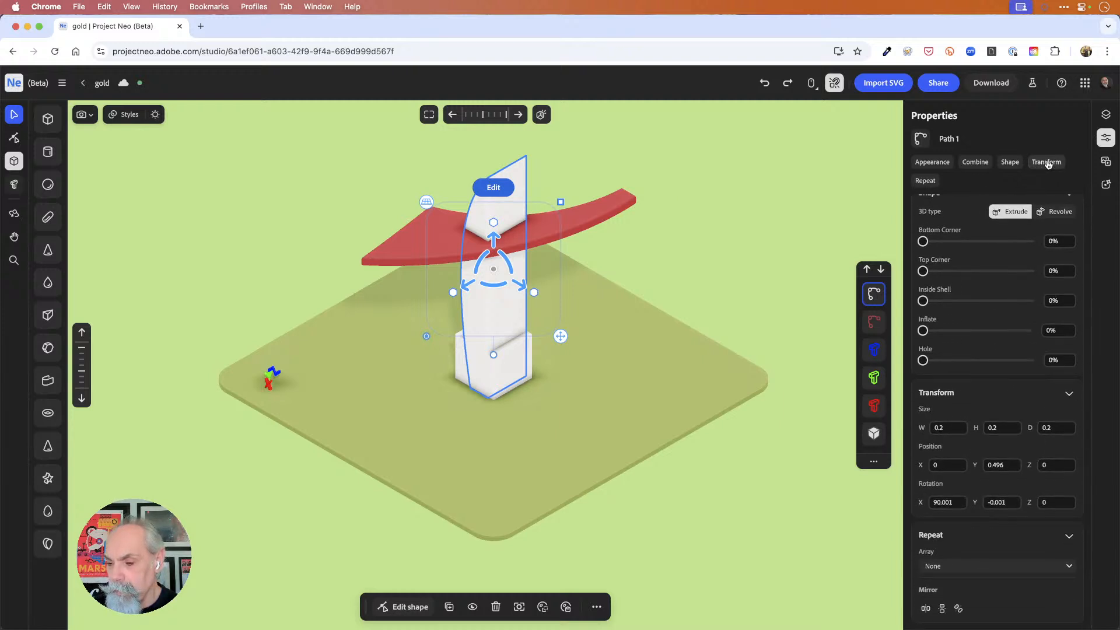
pyautogui.click(962, 503)
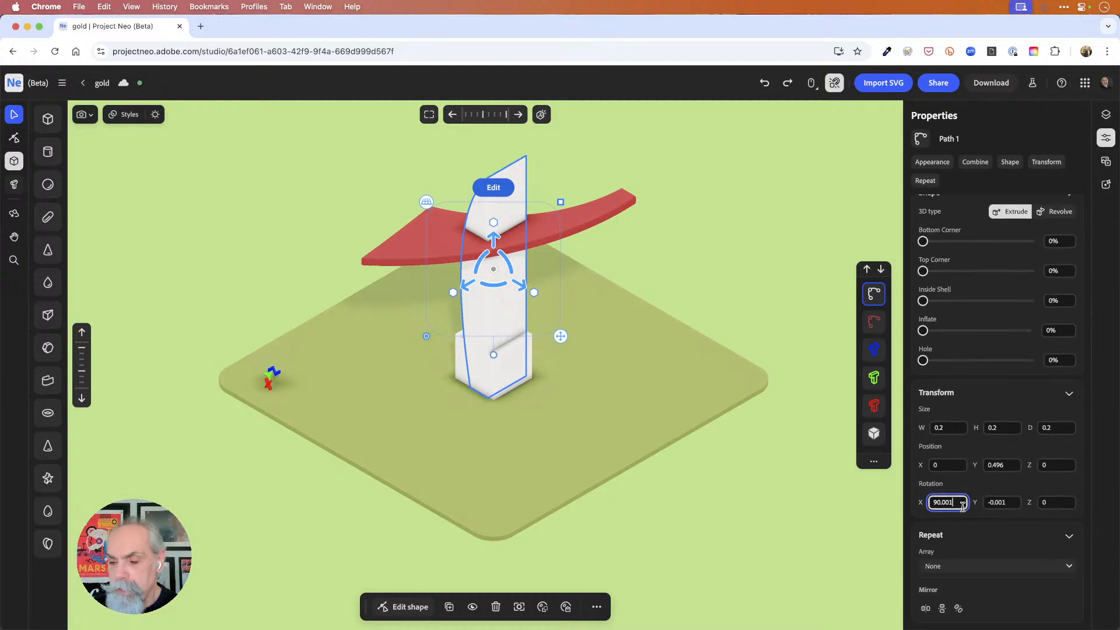
pyautogui.press('BackSpace')
pyautogui.write('2')
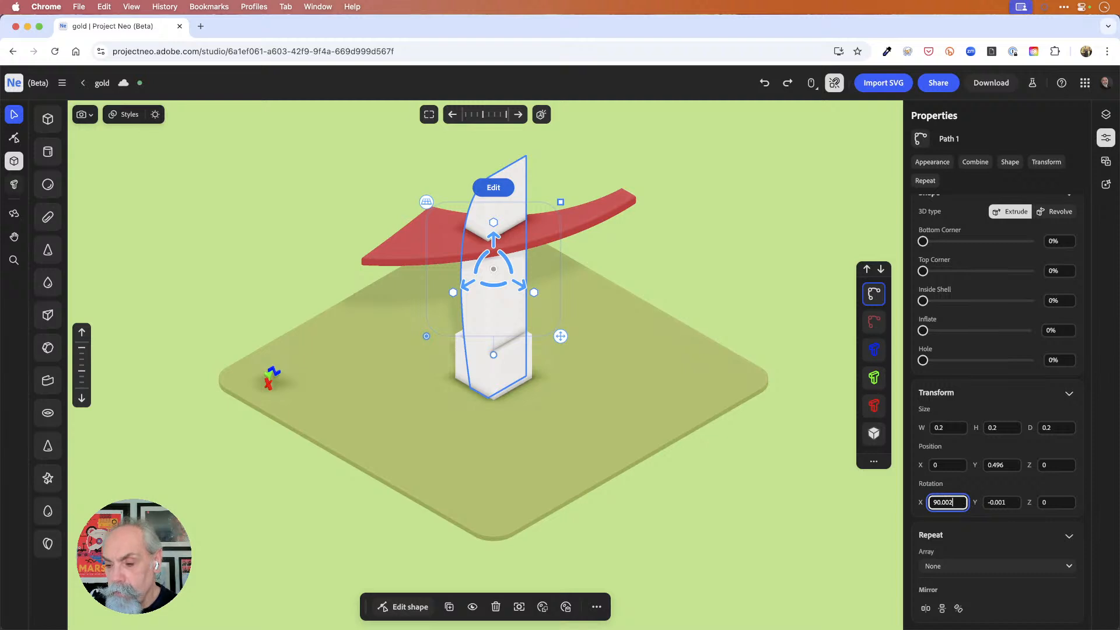
pyautogui.press('BackSpace')
pyautogui.press('BackSpace')
pyautogui.press('BackSpace')
pyautogui.press('BackSpace')
pyautogui.press('Tab')
pyautogui.write('0')
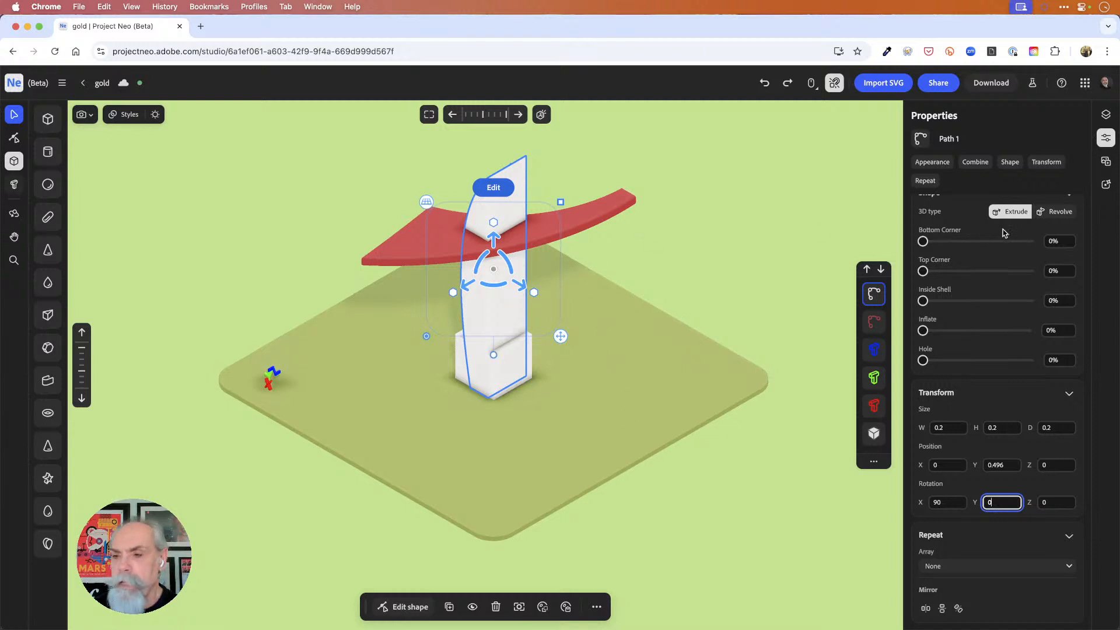
# Revolve the half-profile into a rocket body with a Distance of 0.08, undoing the trial change to its shape Rotation.
pyautogui.click(1062, 213)
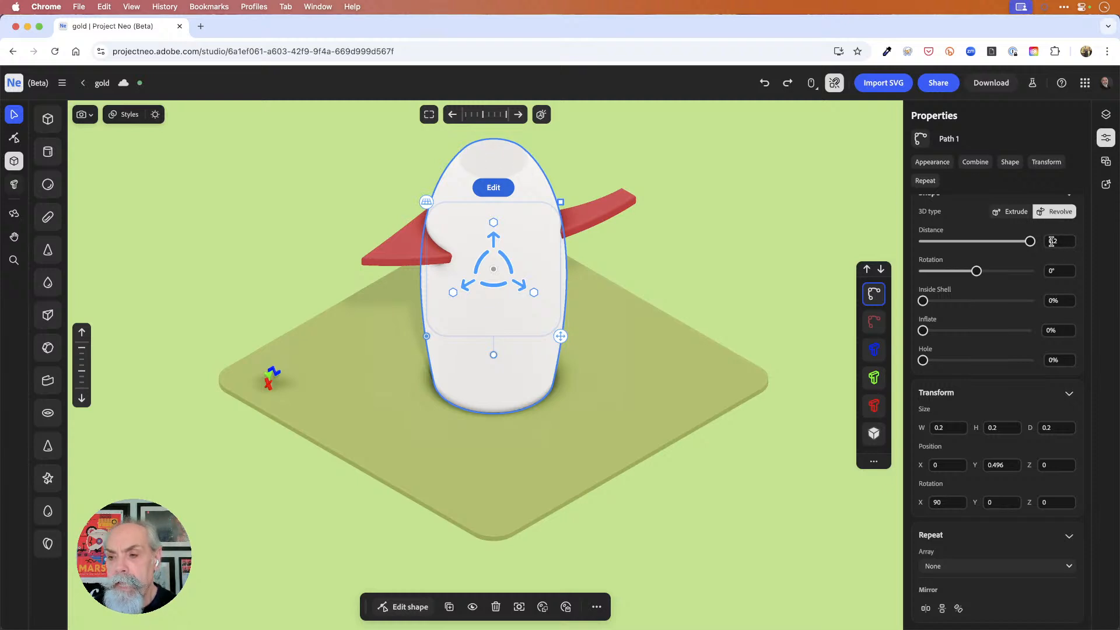
pyautogui.moveTo(1030, 245)
pyautogui.mouseDown()
pyautogui.moveTo(1010, 242)
pyautogui.moveTo(1078, 241)
pyautogui.moveTo(933, 242)
pyautogui.moveTo(993, 242)
pyautogui.moveTo(962, 242)
pyautogui.moveTo(983, 271)
pyautogui.moveTo(1030, 271)
pyautogui.moveTo(929, 266)
pyautogui.moveTo(1006, 270)
pyautogui.moveTo(976, 271)
pyautogui.moveTo(985, 272)
pyautogui.mouseUp()
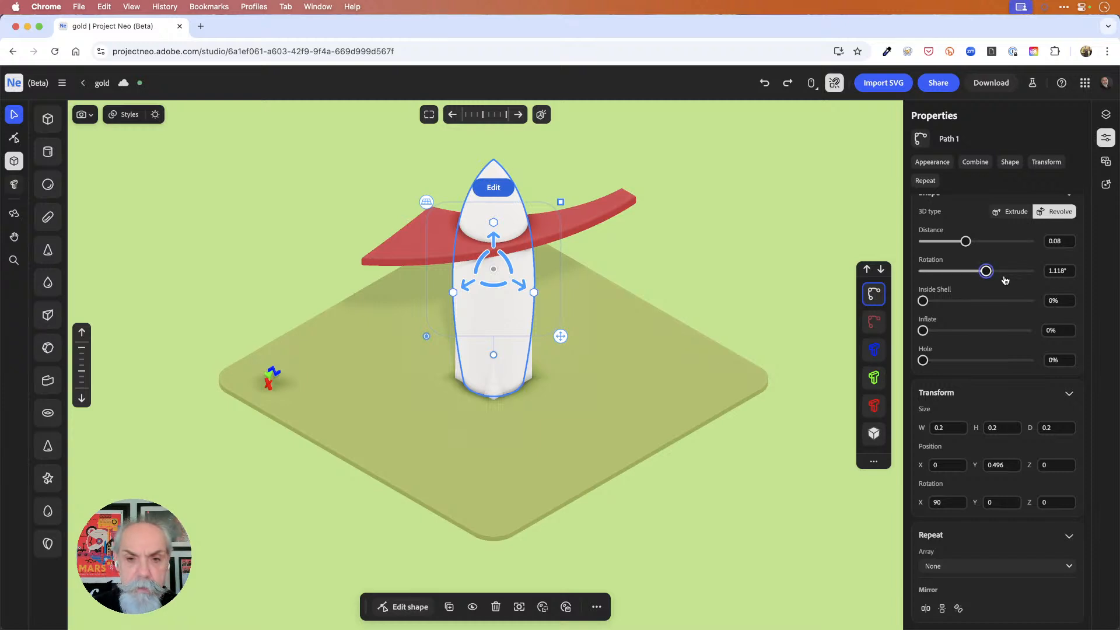
pyautogui.click(767, 82)
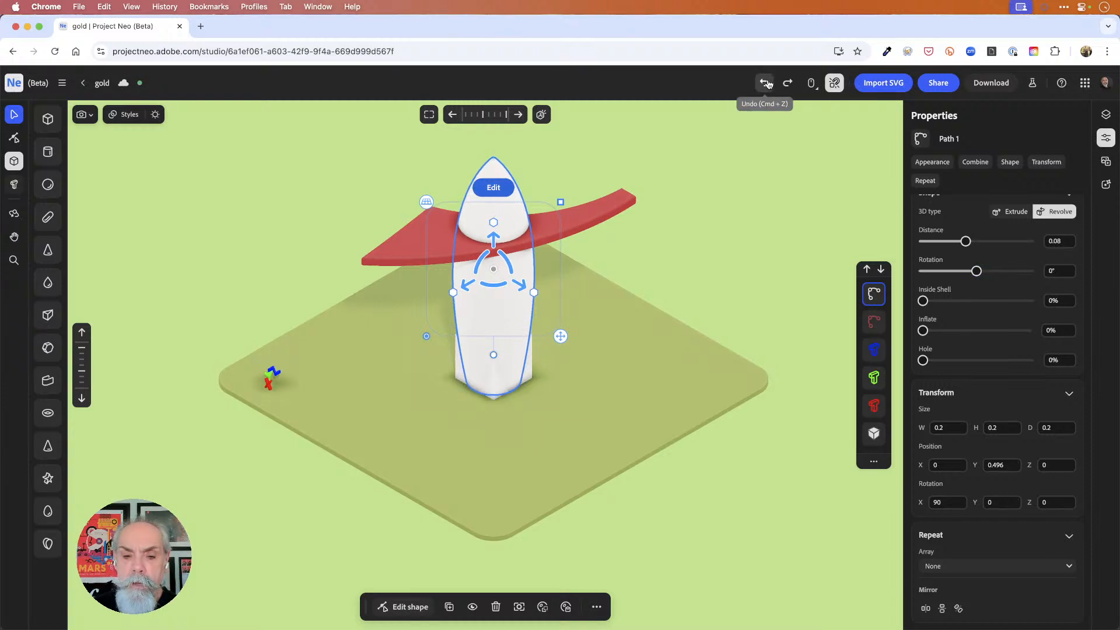
pyautogui.click(766, 83)
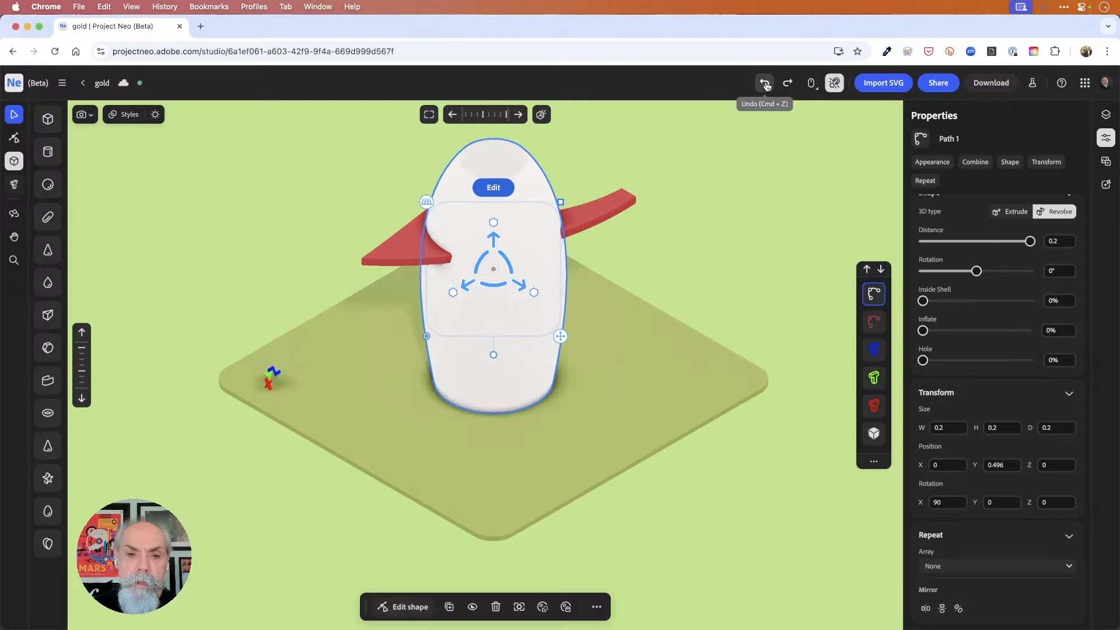
pyautogui.click(788, 84)
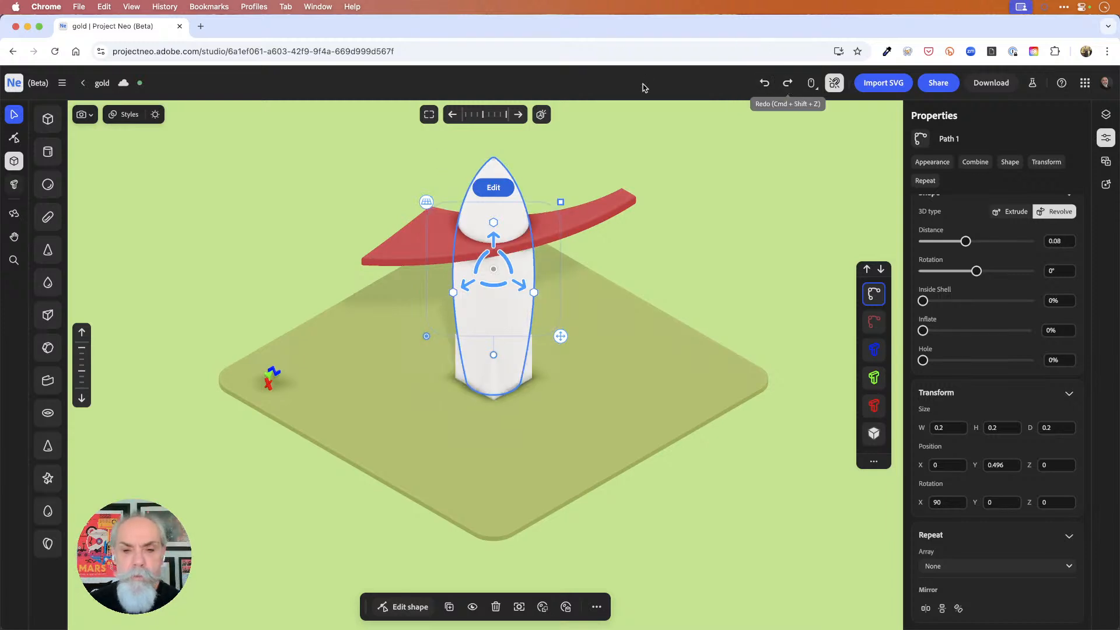
# Raise the rocket body to about Y 0.751, above the cube, and select the red fin.
pyautogui.moveTo(492, 236); pyautogui.dragTo(501, 180)
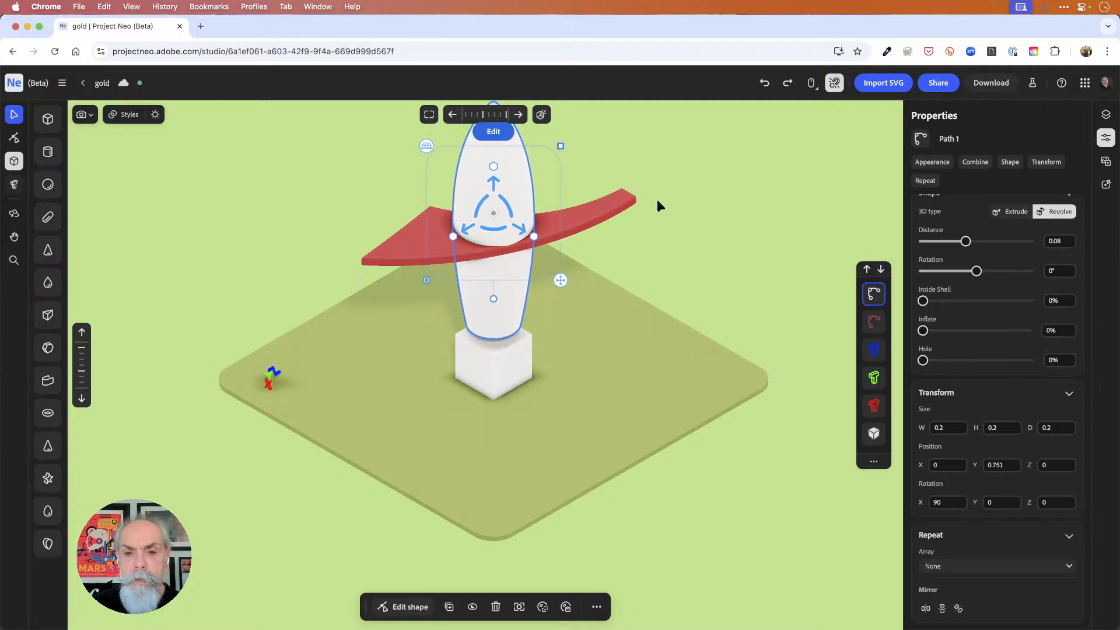
pyautogui.moveTo(681, 192); pyautogui.dragTo(694, 250)
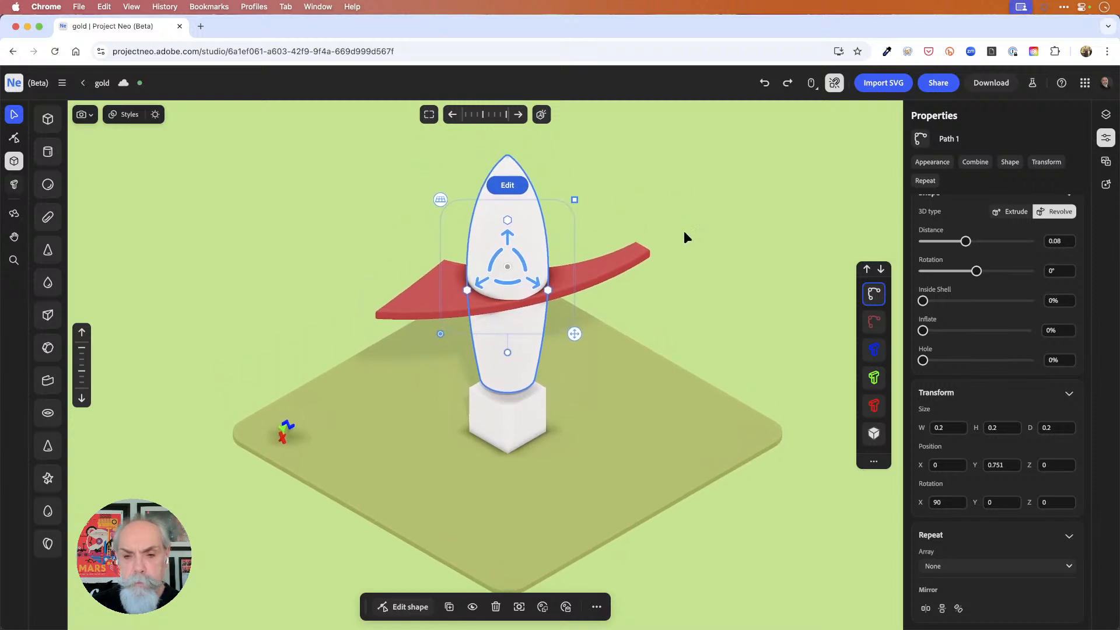
pyautogui.click(613, 261)
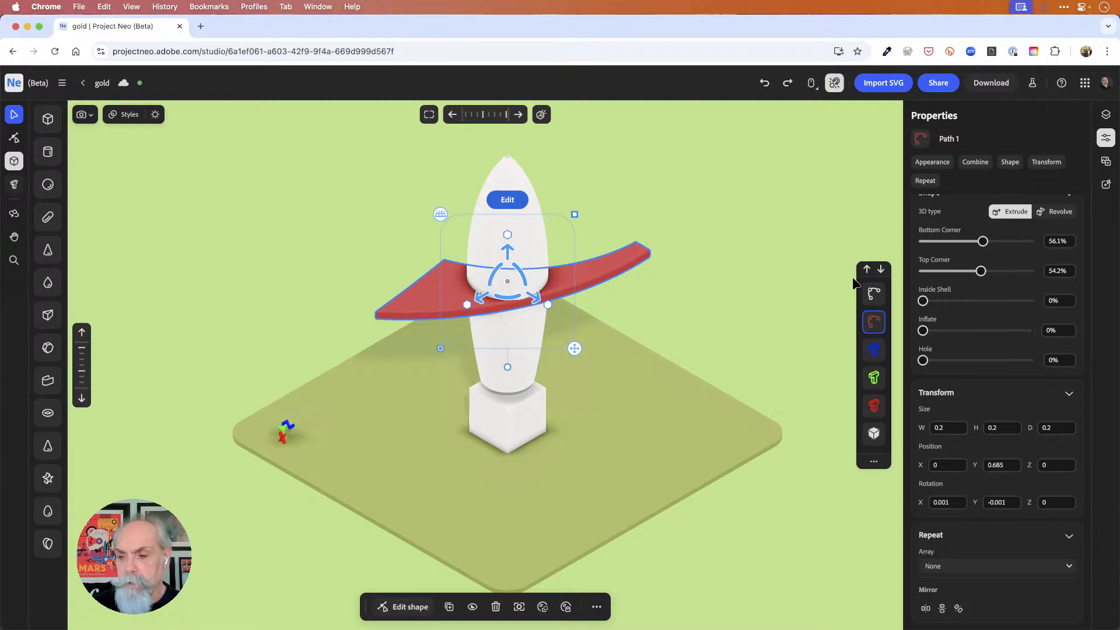
# Stand the red fin upright by setting its rotation to X 90 and Y 0.
pyautogui.click(950, 502)
pyautogui.write('9')
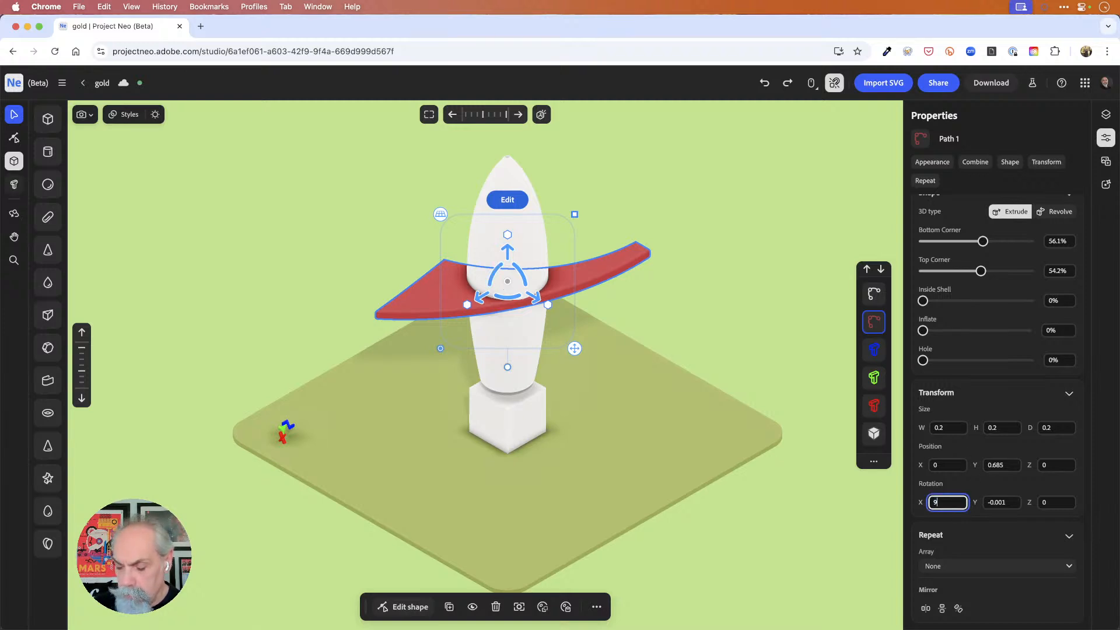
pyautogui.write('0')
pyautogui.press('Return')
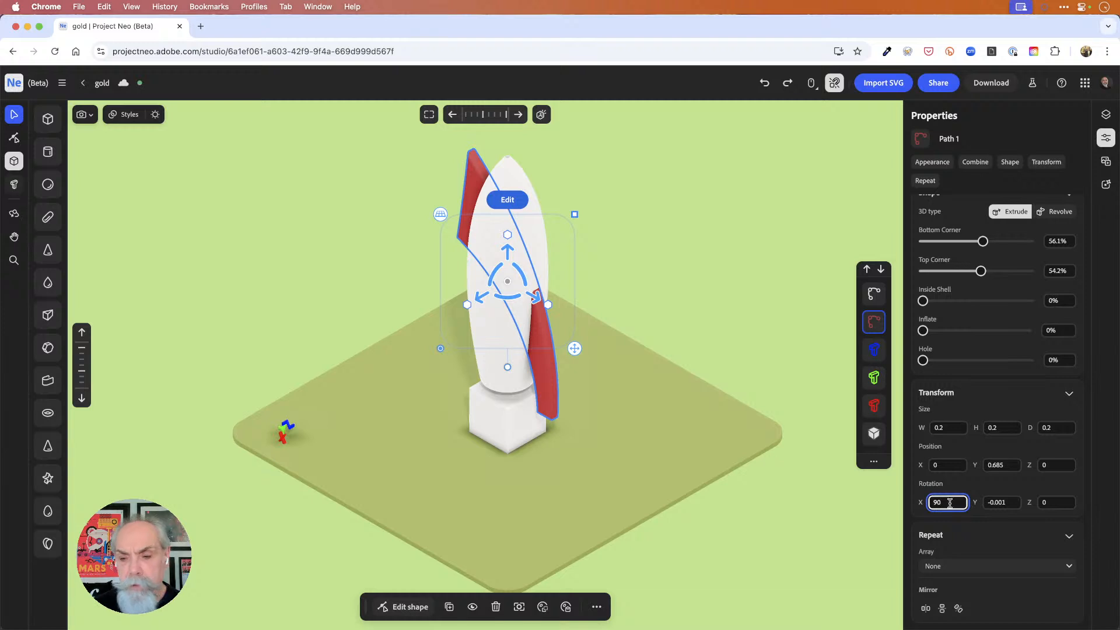
pyautogui.click(1011, 506)
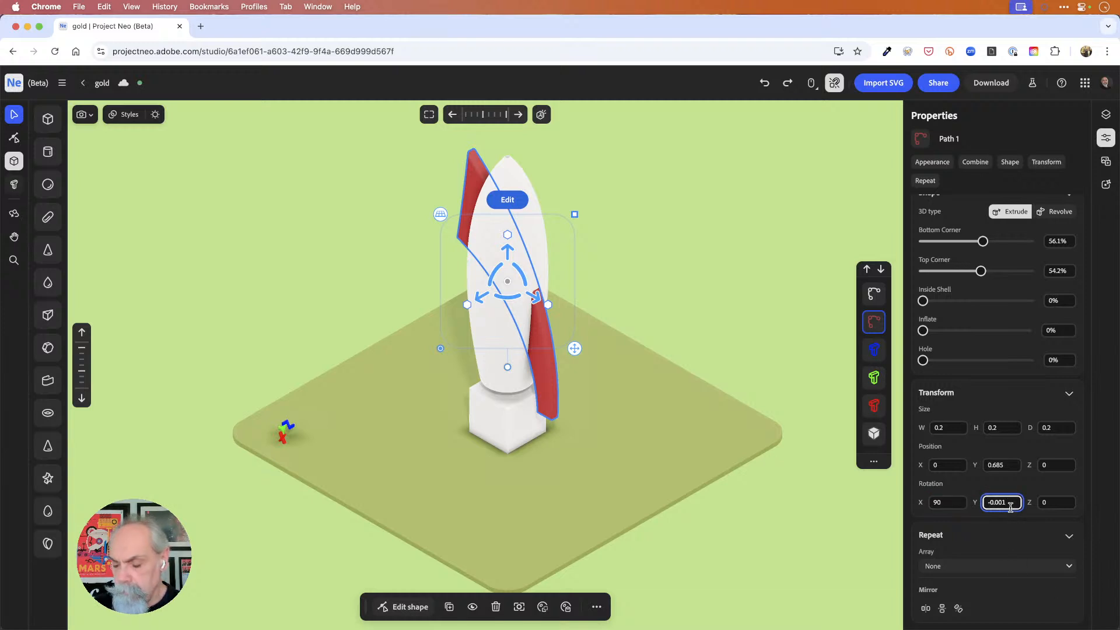
pyautogui.write('0')
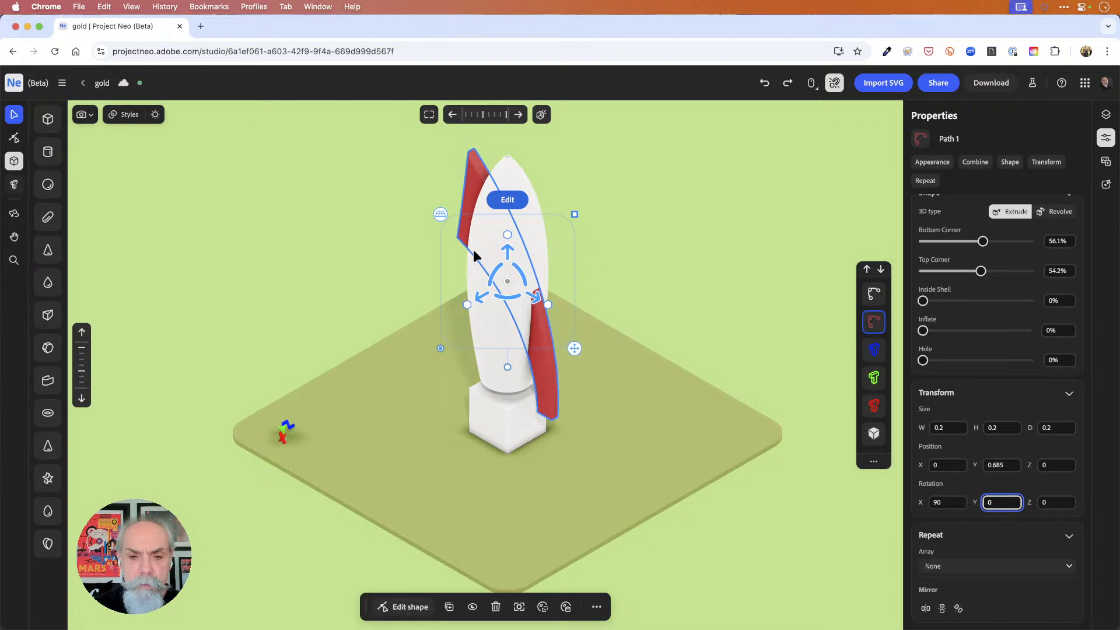
# Scale the fin down to about half its size and undo the trial move out beside the rocket body.
pyautogui.moveTo(575, 211); pyautogui.dragTo(548, 247)
pyautogui.moveTo(540, 300); pyautogui.dragTo(603, 330)
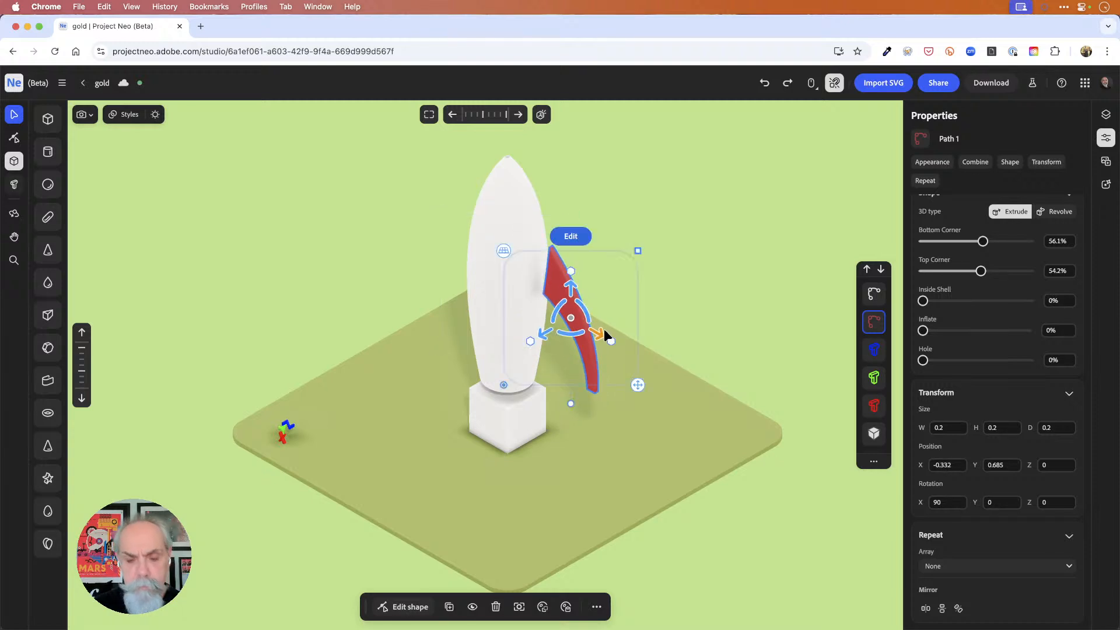
pyautogui.press('super+z')
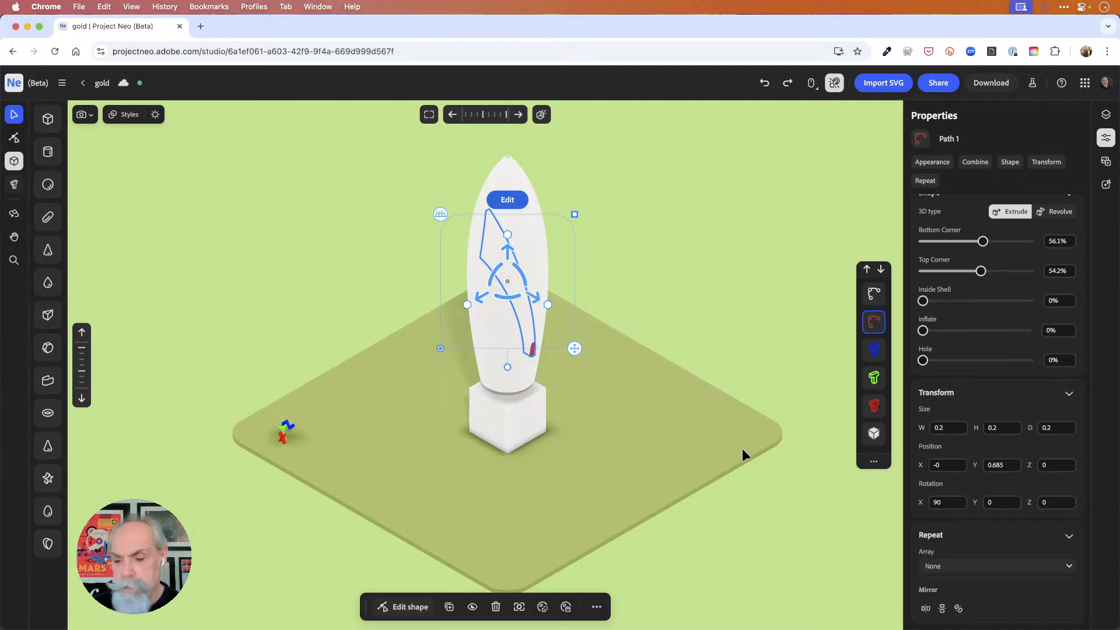
# Try a radial repeat of the fin around the rocket body with direction Z and 3 copies.
pyautogui.click(1030, 571)
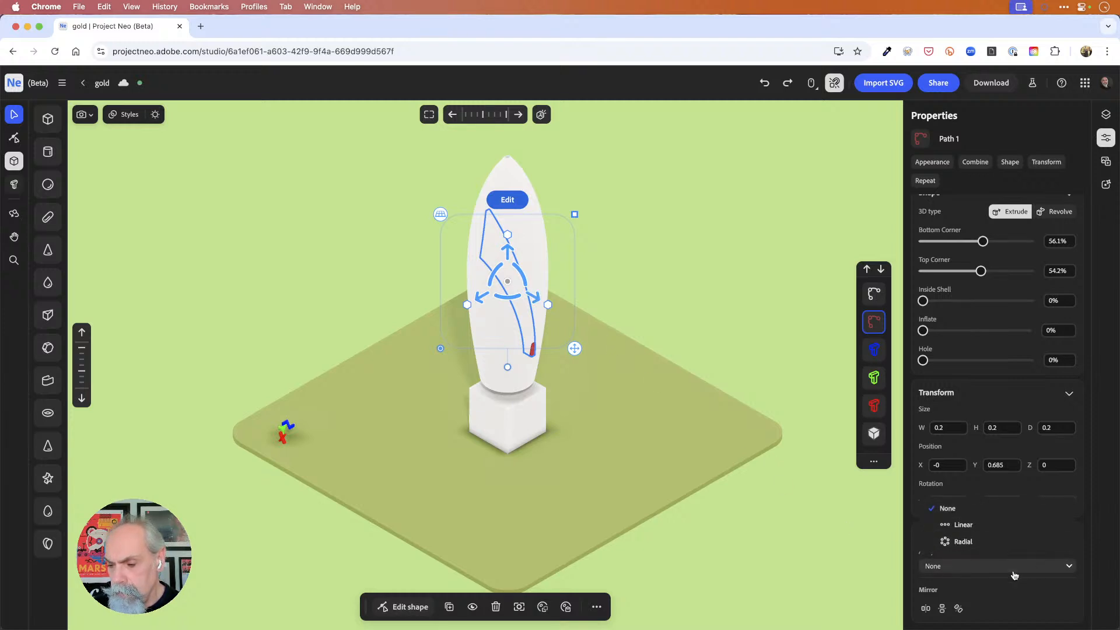
pyautogui.click(1046, 603)
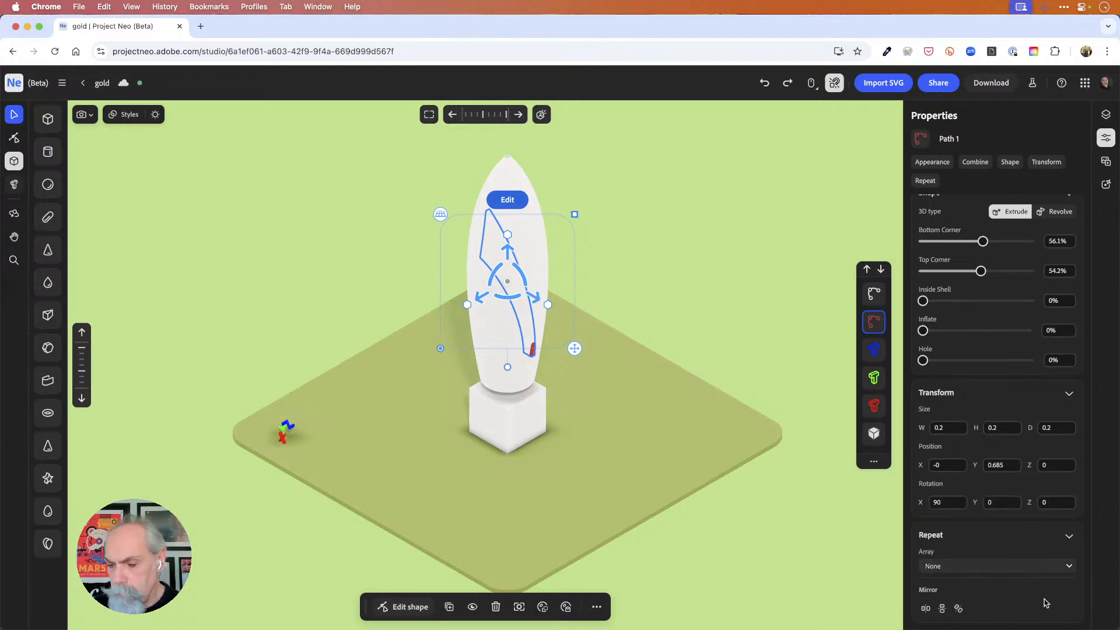
pyautogui.click(1002, 572)
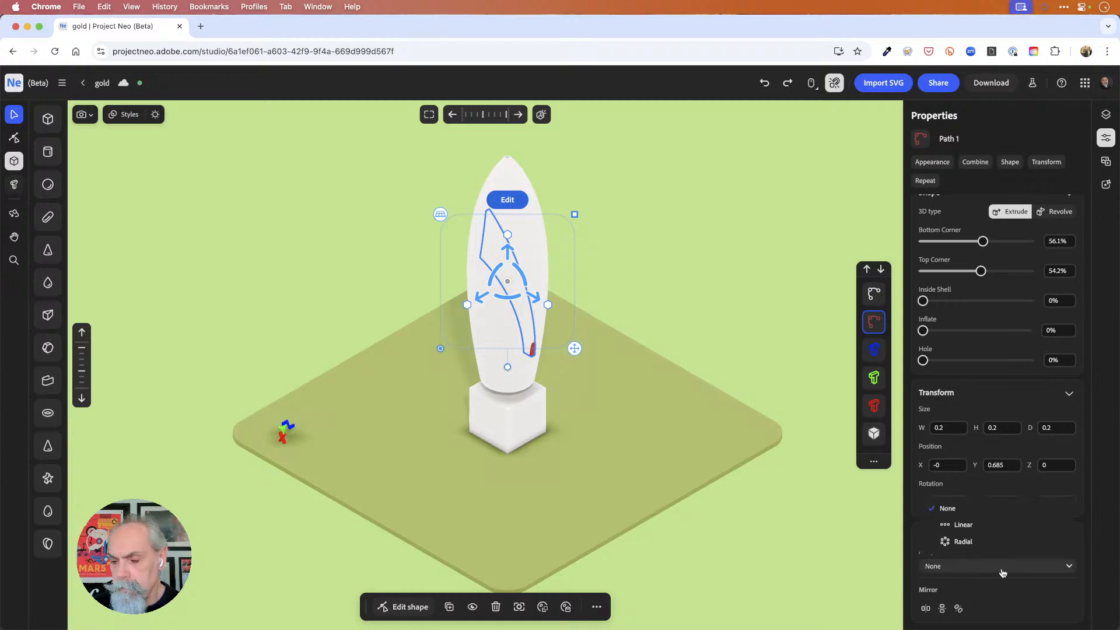
pyautogui.click(996, 543)
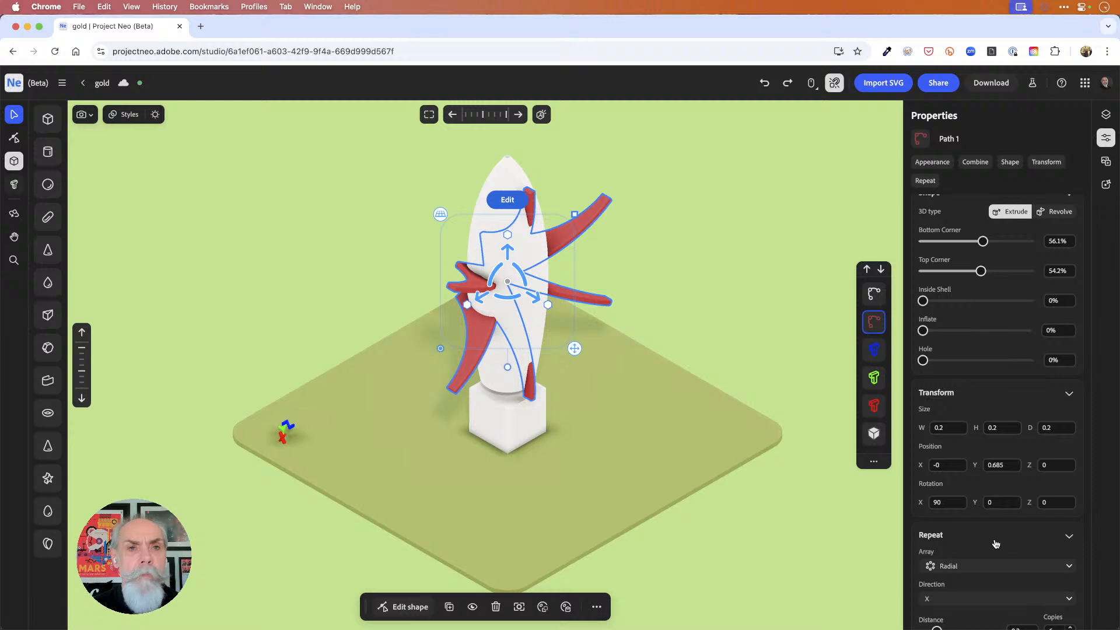
pyautogui.scroll(-2, 1012, 563)
pyautogui.click(996, 534)
pyautogui.click(957, 572)
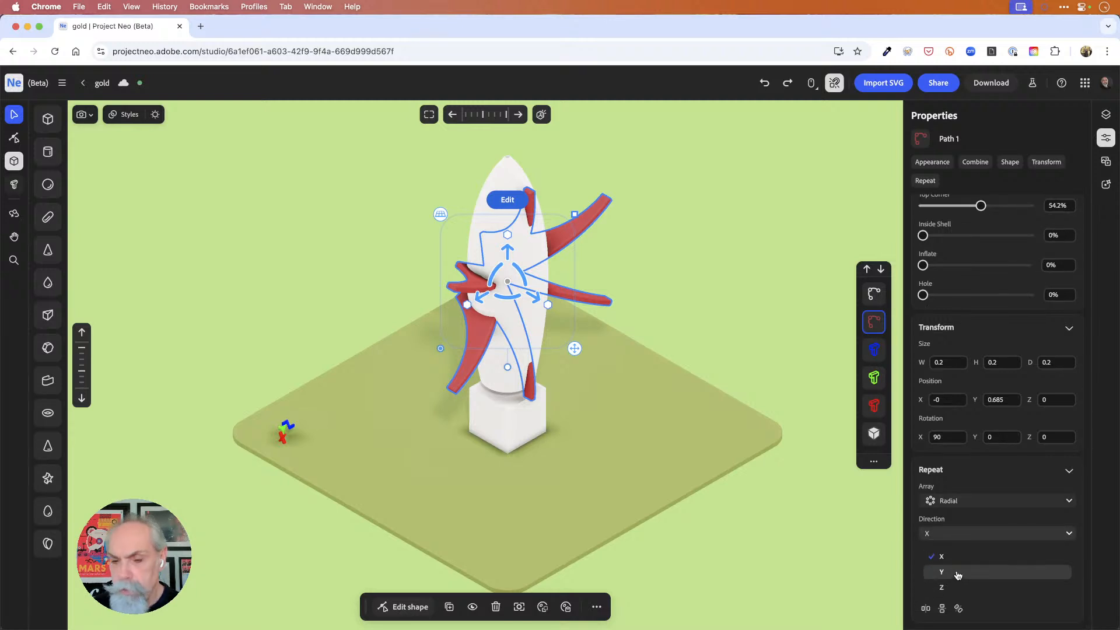
pyautogui.click(977, 534)
pyautogui.click(962, 586)
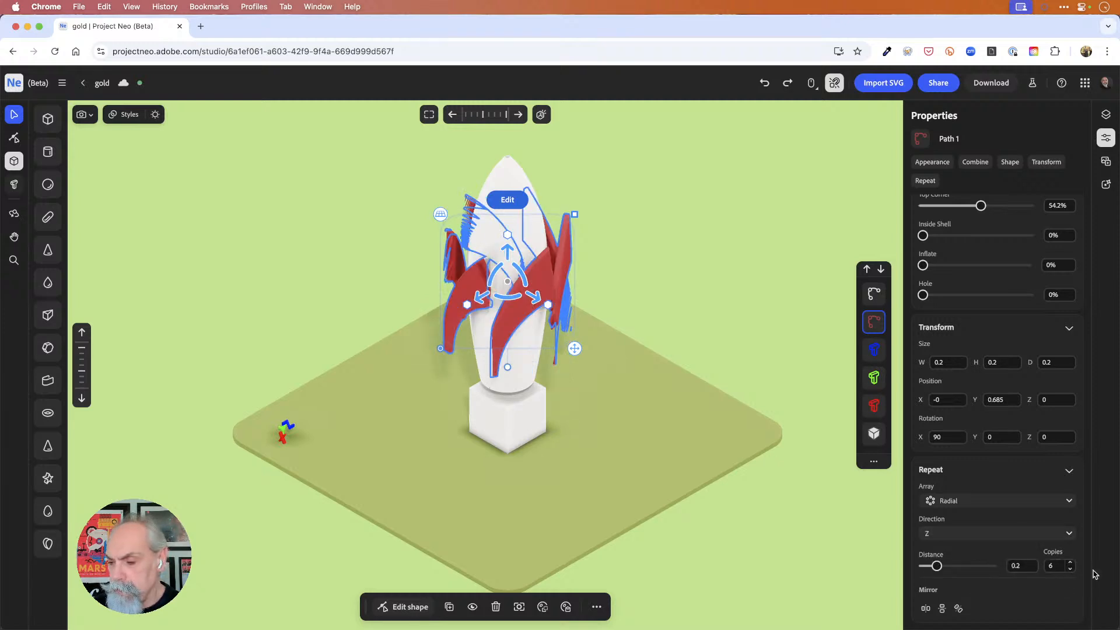
pyautogui.click(1071, 569)
pyautogui.click(1071, 569)
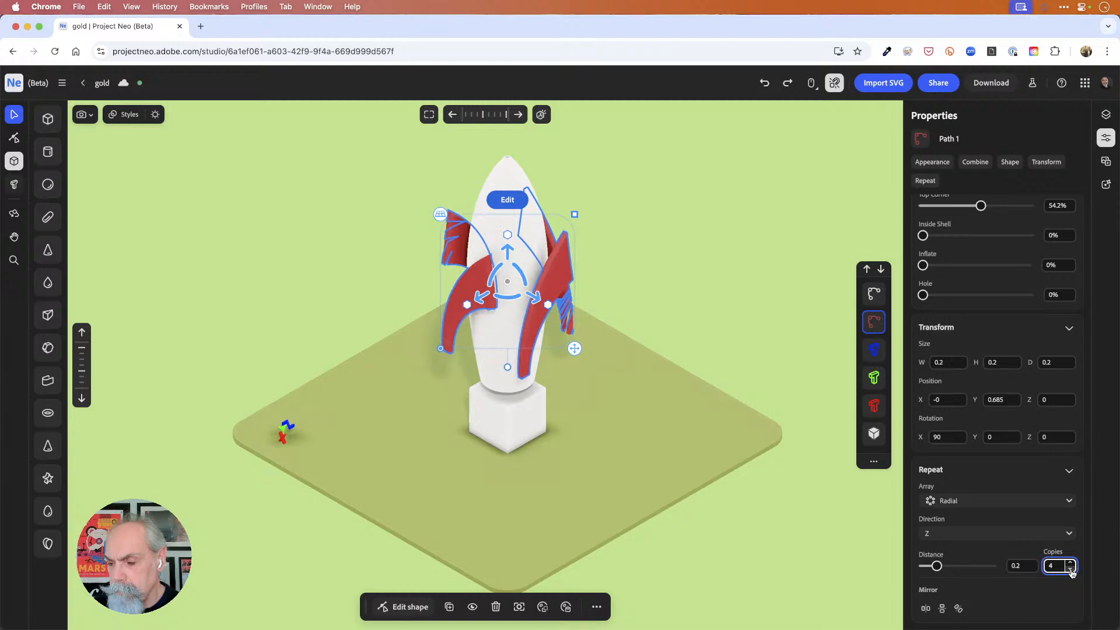
pyautogui.click(1071, 570)
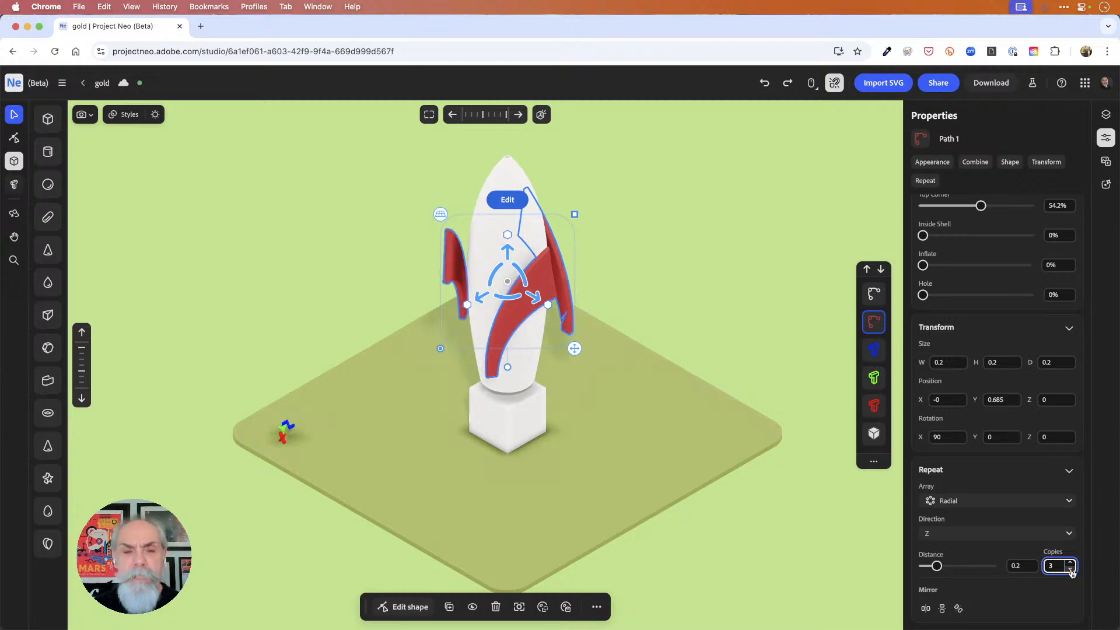
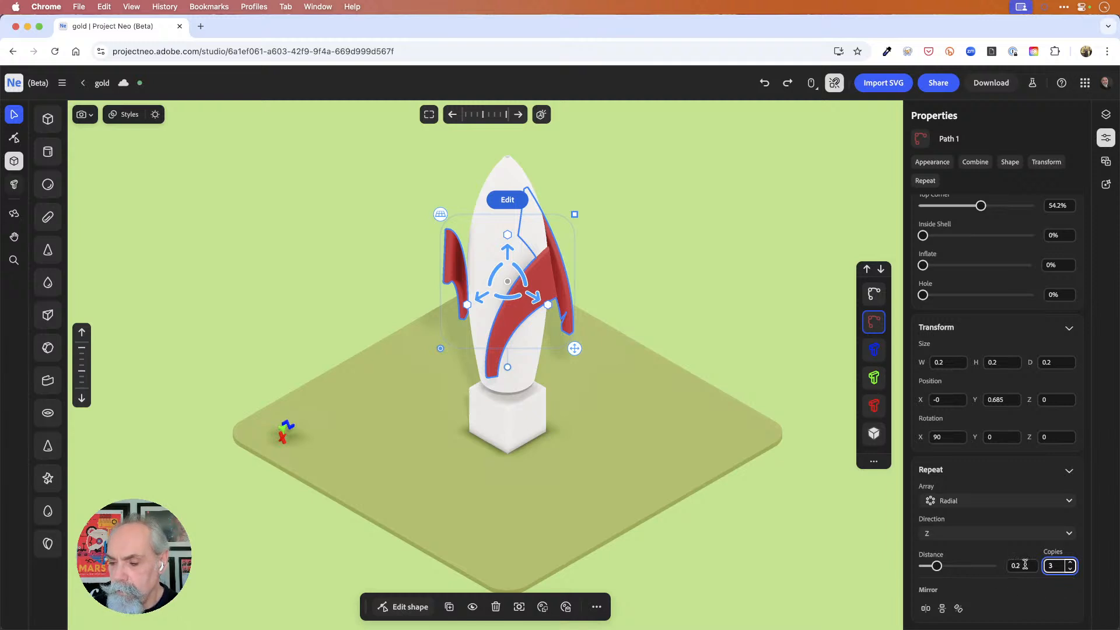
# Reduce the radial array's Distance to about 0.134, and undo a trial rotation of the fins to Y 22.5.
pyautogui.moveTo(937, 566); pyautogui.dragTo(930, 574)
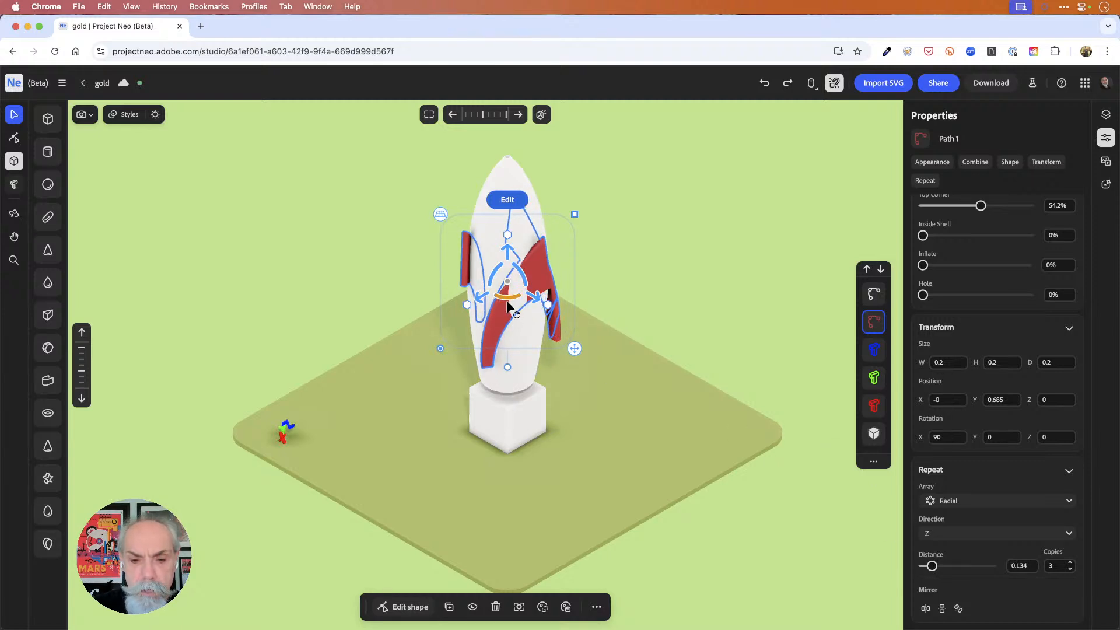
pyautogui.moveTo(508, 300)
pyautogui.mouseDown()
pyautogui.moveTo(540, 302)
pyautogui.moveTo(509, 301)
pyautogui.mouseUp()
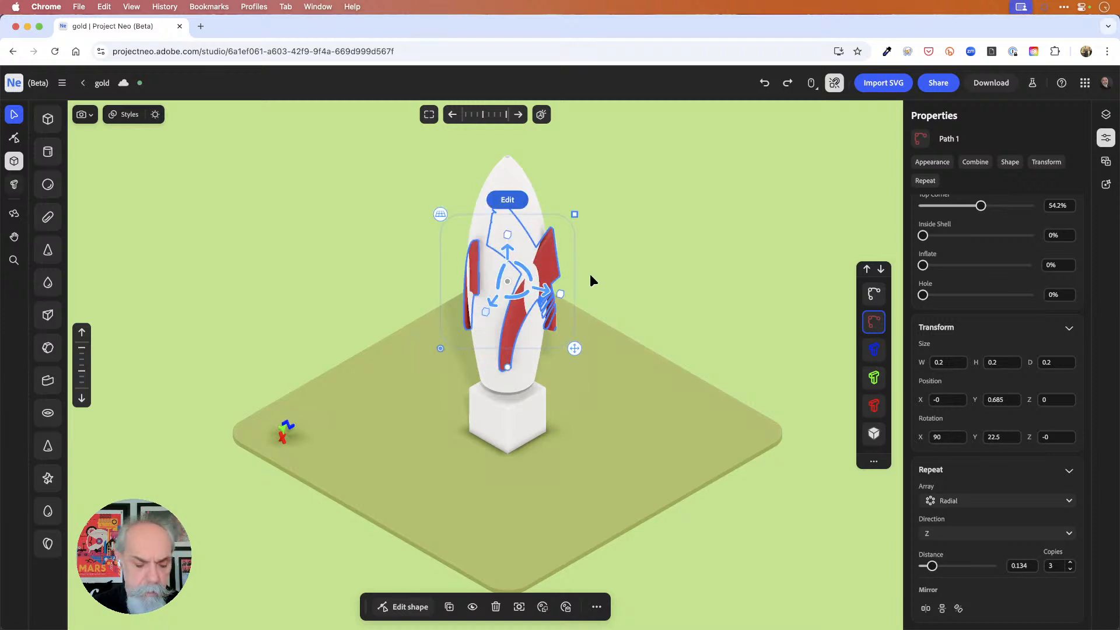
pyautogui.click(764, 82)
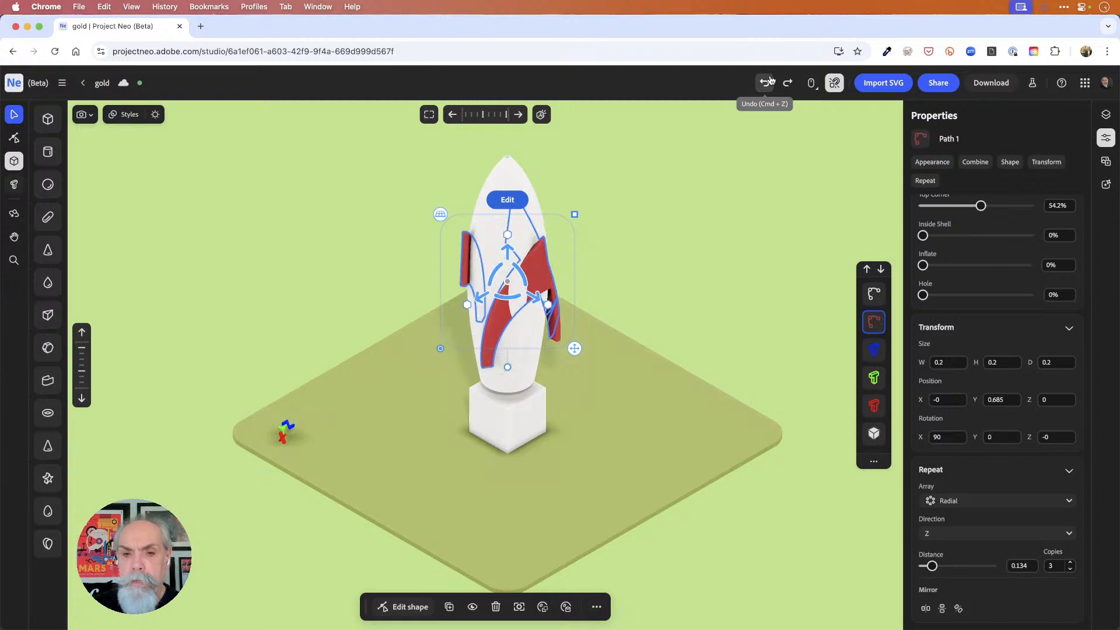
# Enter and leave the fin's shape editing, and try rotating the fin array to about Y 90.
pyautogui.click(505, 201)
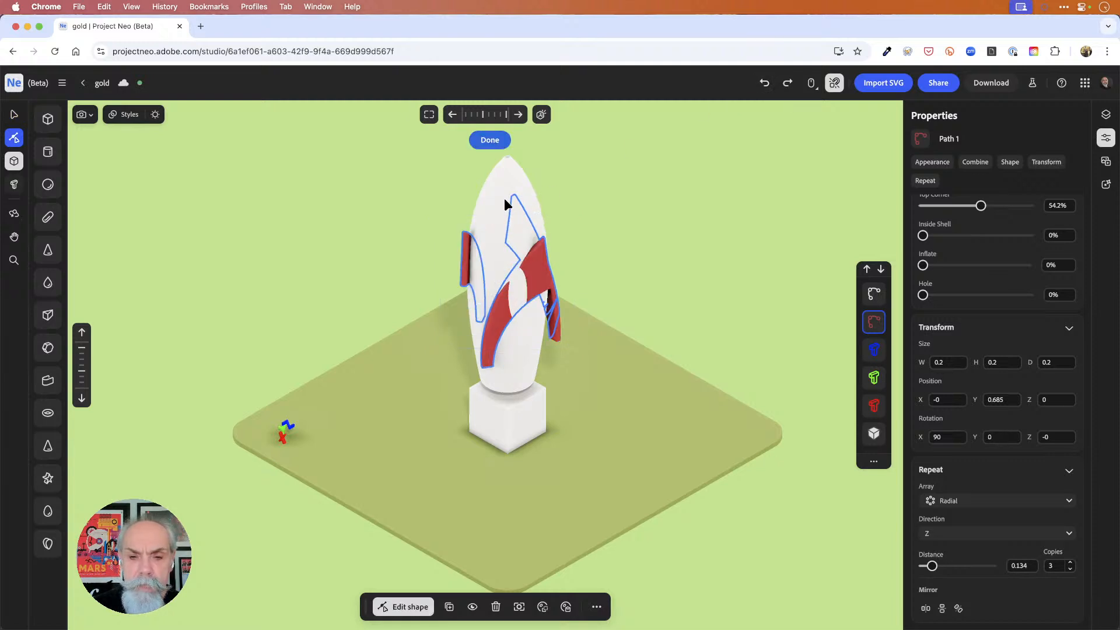
pyautogui.click(527, 297)
pyautogui.click(496, 321)
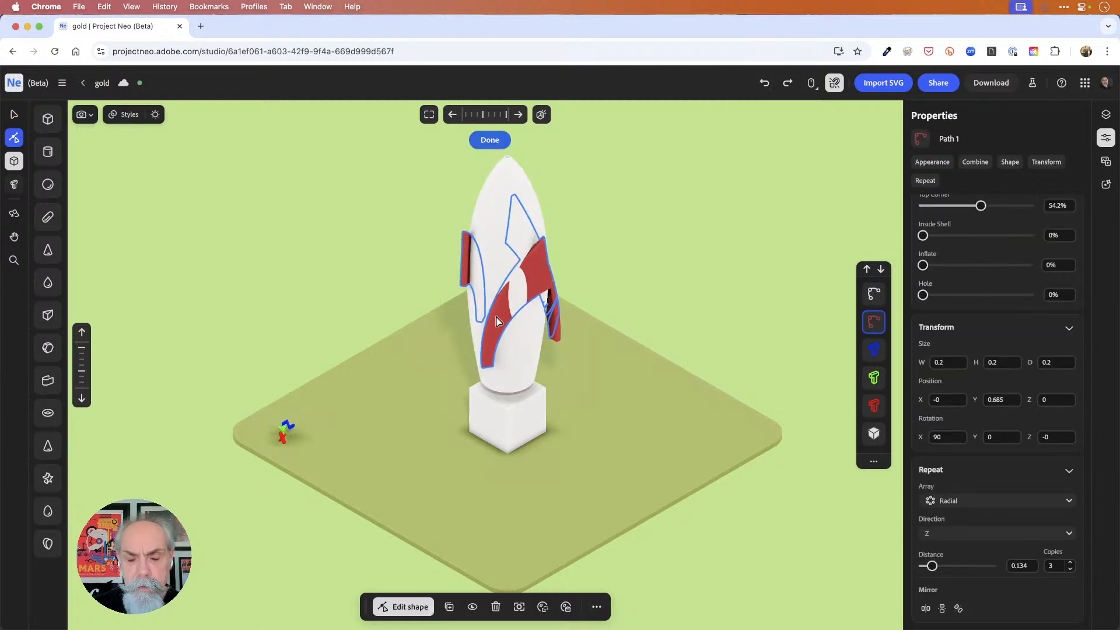
pyautogui.click(14, 115)
pyautogui.moveTo(507, 297); pyautogui.dragTo(538, 305)
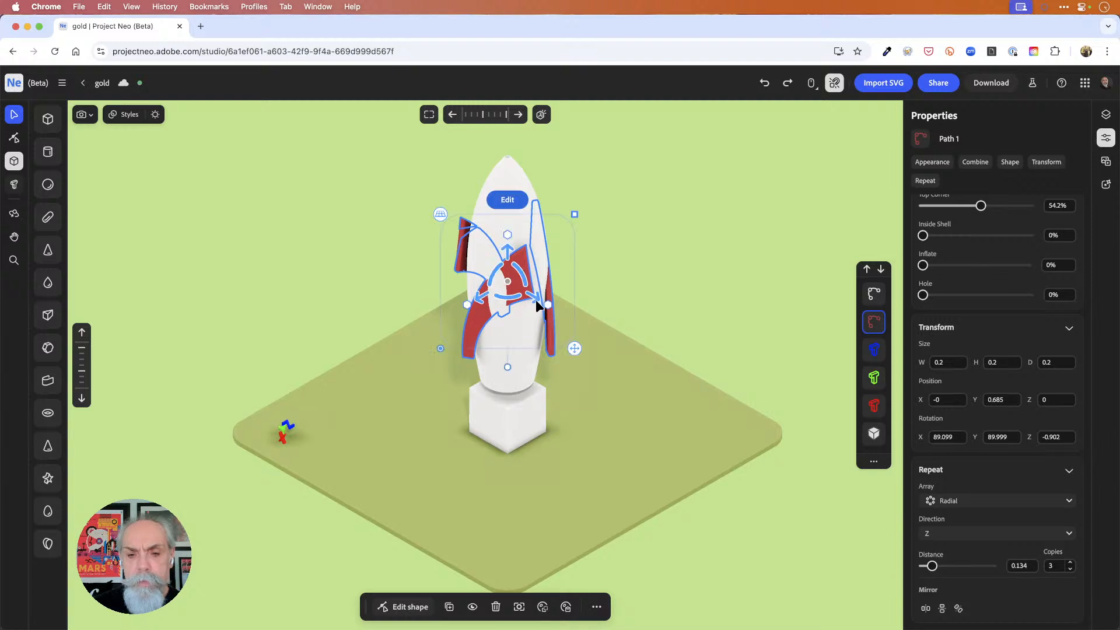
# Undo the fin rotation, the Distance change and the radial array, back to the single scaled fin.
pyautogui.press('super+z')
pyautogui.press('super+z')
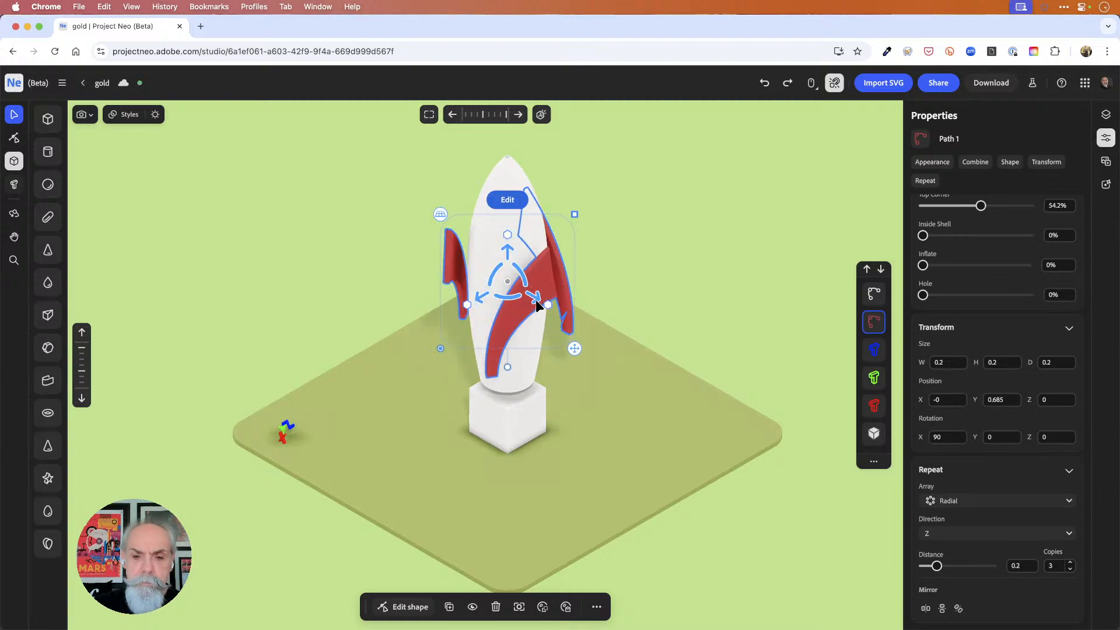
pyautogui.press('super+z')
pyautogui.press('super+z')
pyautogui.press('super+z')
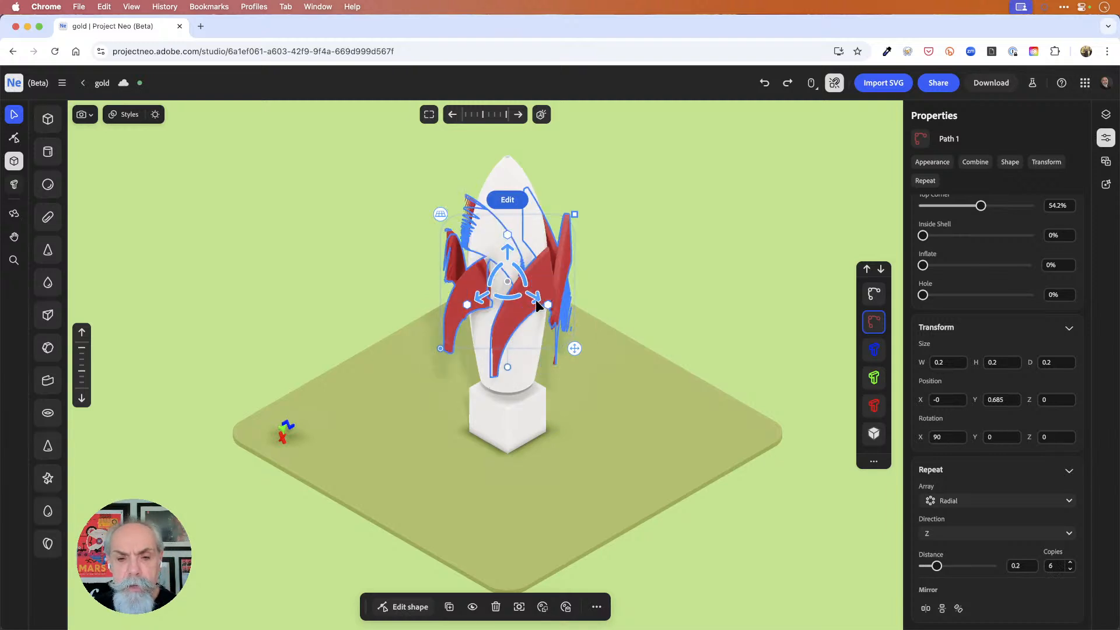
pyautogui.press('super+z')
pyautogui.press('super+z')
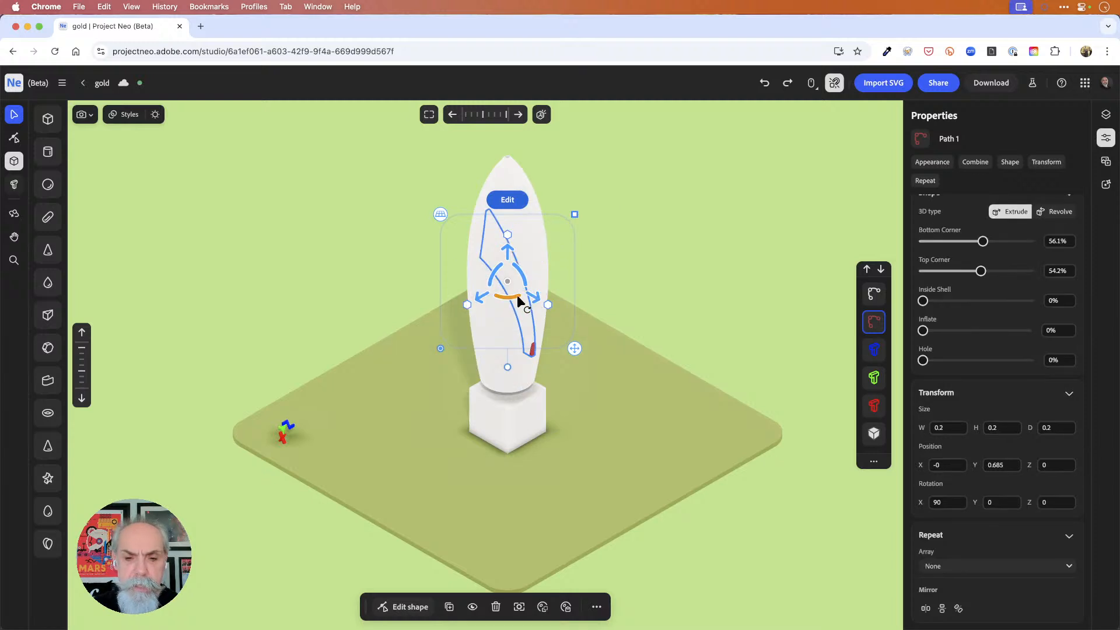
# Rotate the single fin about the rocket's vertical axis to Y -45.
pyautogui.press('super+z')
pyautogui.press('super+z')
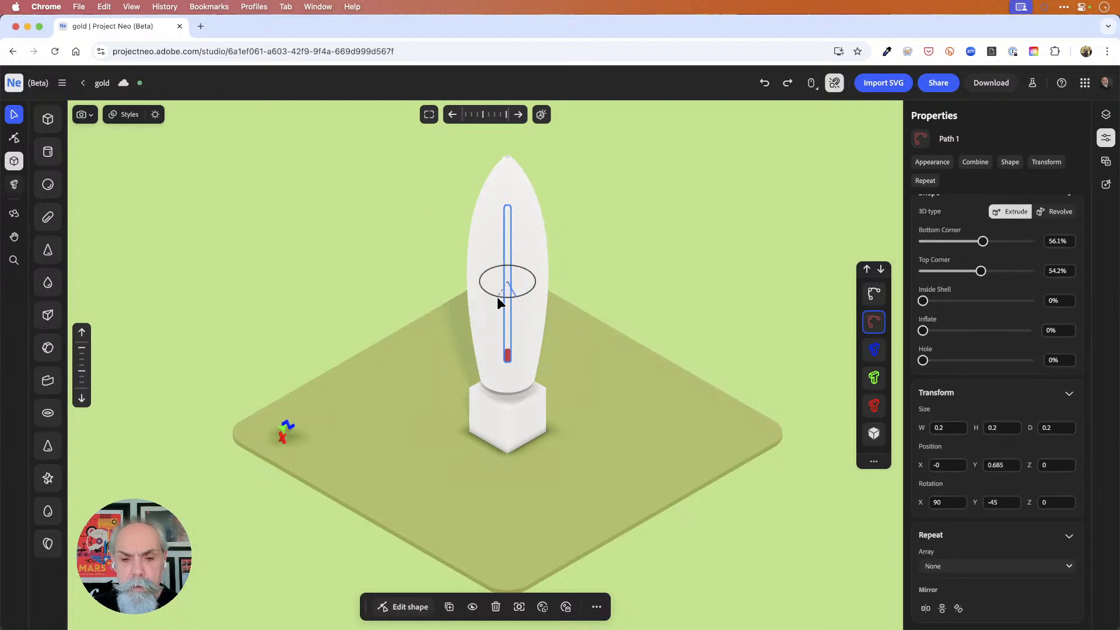
pyautogui.click(497, 299)
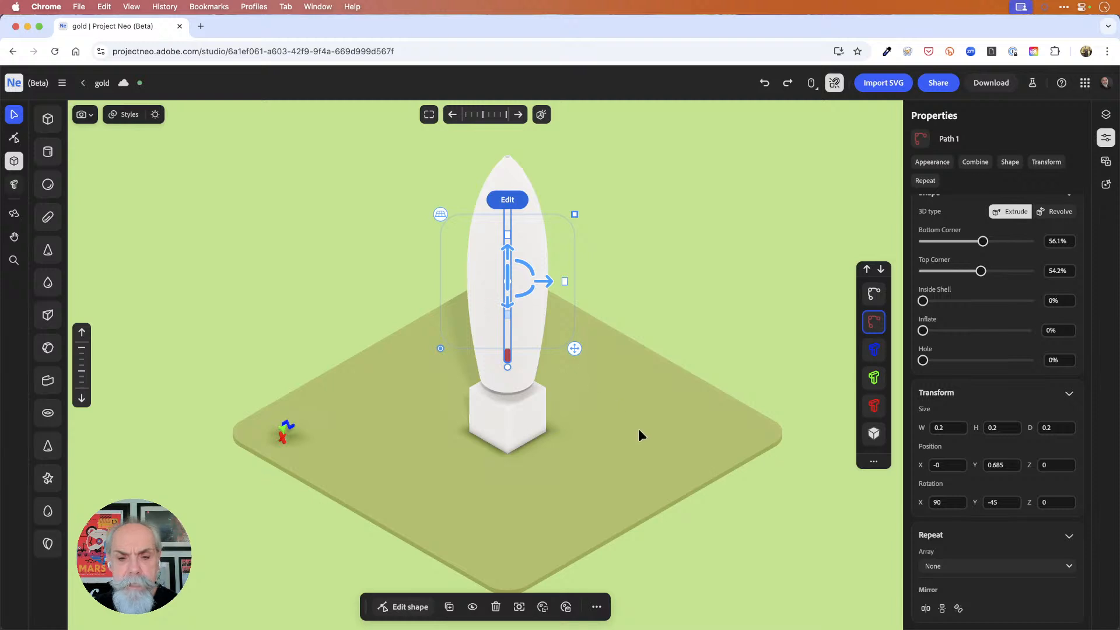
# Repeat the rotated fin around the rocket body in a radial array with direction Z and 3 copies.
pyautogui.click(950, 566)
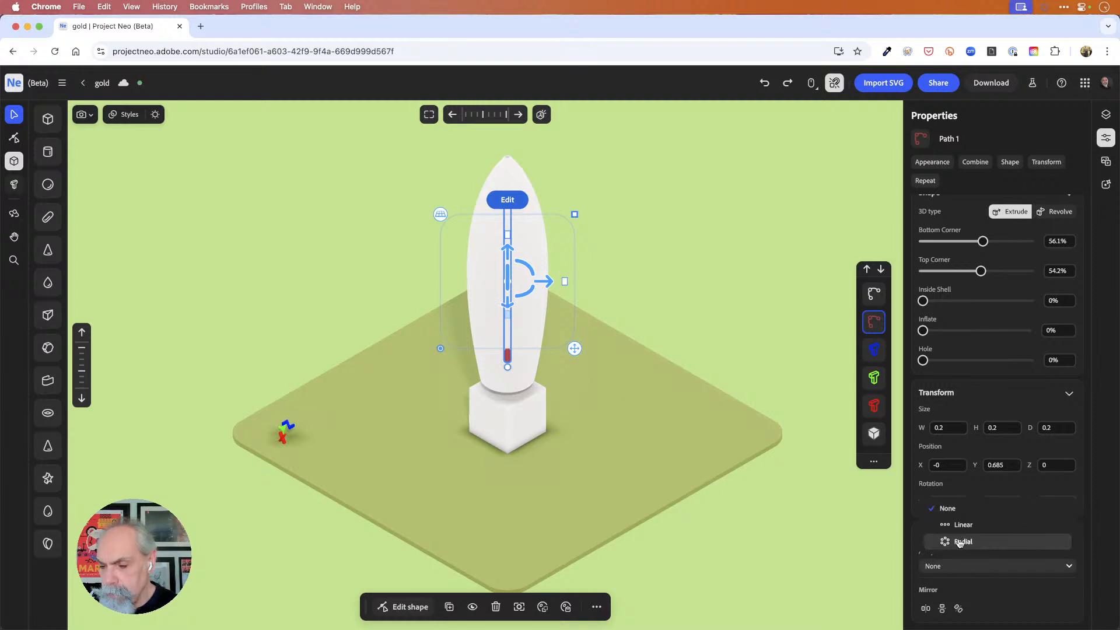
pyautogui.click(959, 542)
pyautogui.click(980, 600)
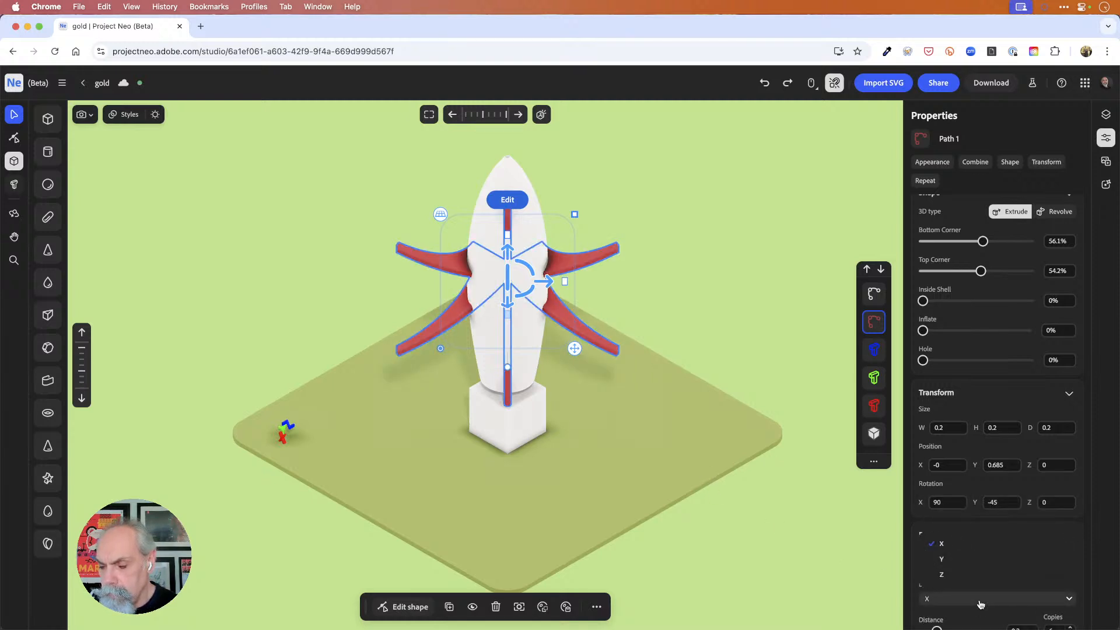
pyautogui.click(980, 575)
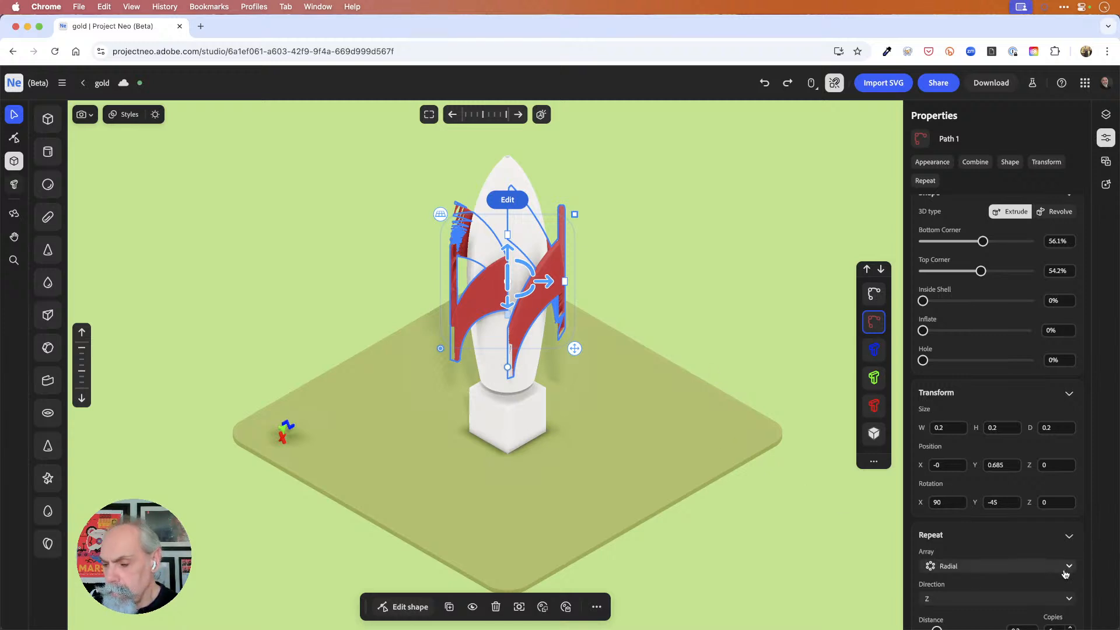
pyautogui.scroll(-2, 1065, 569)
pyautogui.click(1071, 570)
pyautogui.click(1072, 571)
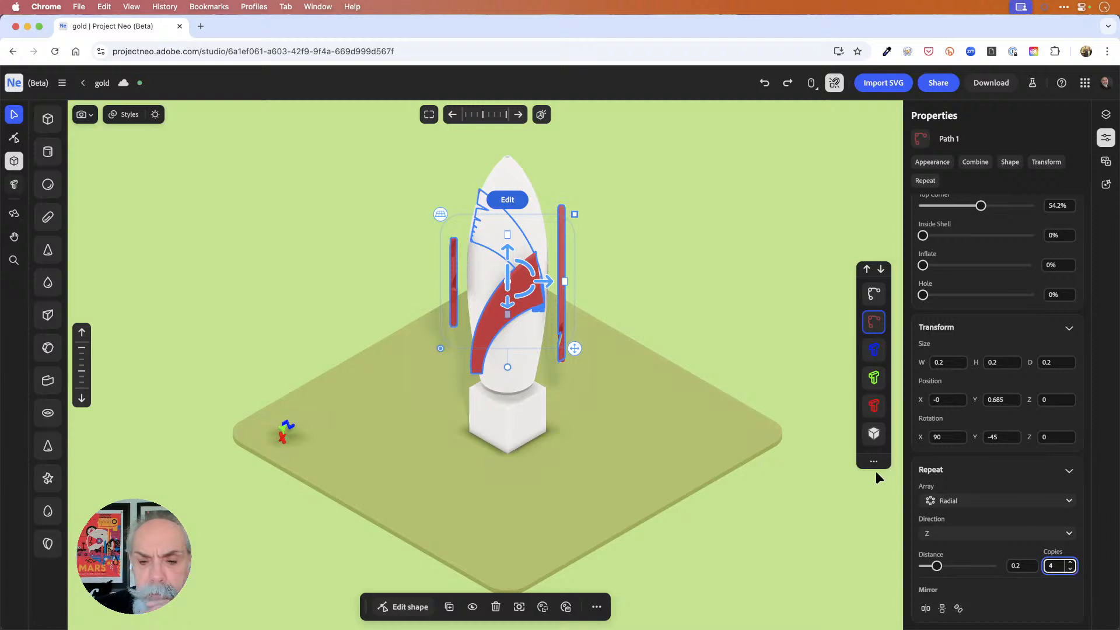
pyautogui.moveTo(340, 288); pyautogui.dragTo(395, 283, button='right')
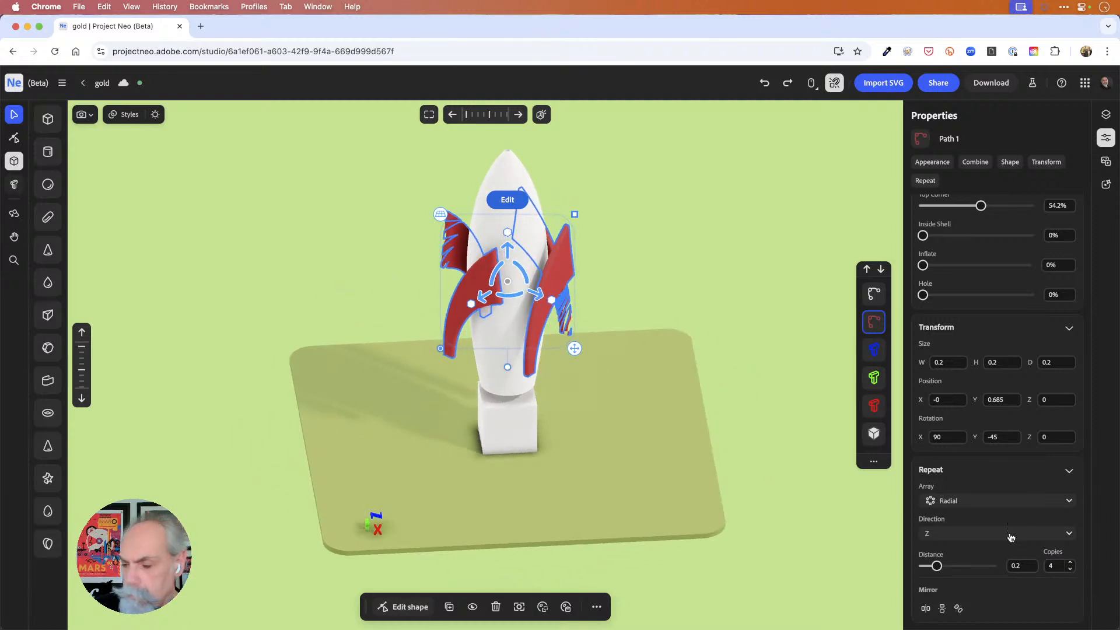
pyautogui.click(1071, 562)
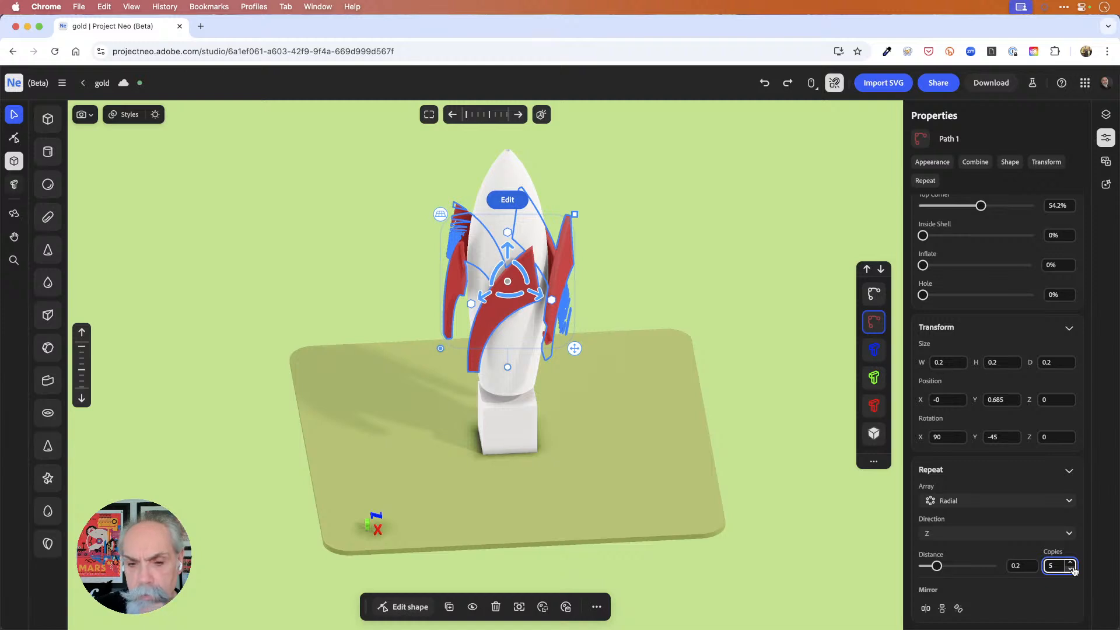
pyautogui.click(1072, 570)
pyautogui.click(1072, 570)
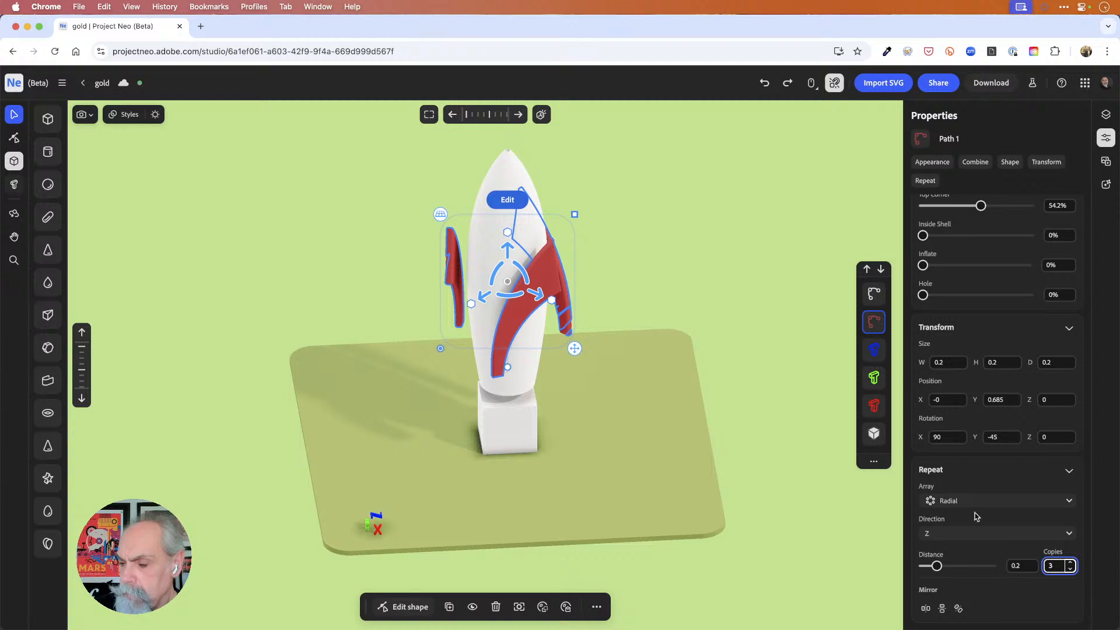
# Widen the radial array's Distance to about 0.222 and shift the fins to about X -0.014, Z -0.014.
pyautogui.moveTo(936, 566)
pyautogui.mouseDown()
pyautogui.moveTo(920, 567)
pyautogui.moveTo(937, 570)
pyautogui.mouseUp()
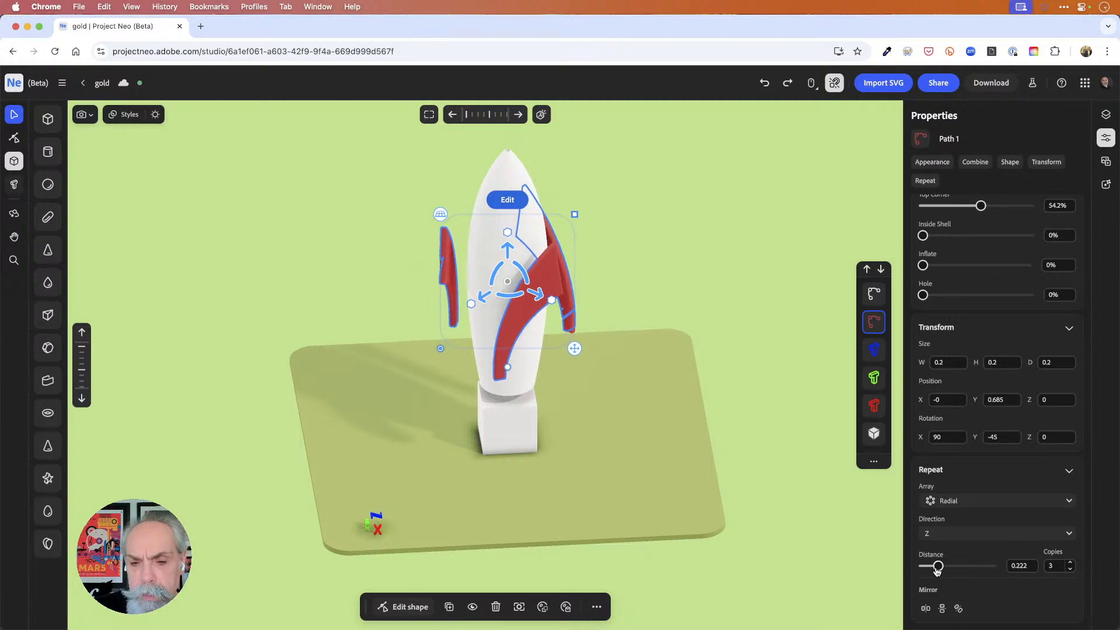
pyautogui.moveTo(541, 299); pyautogui.dragTo(545, 299)
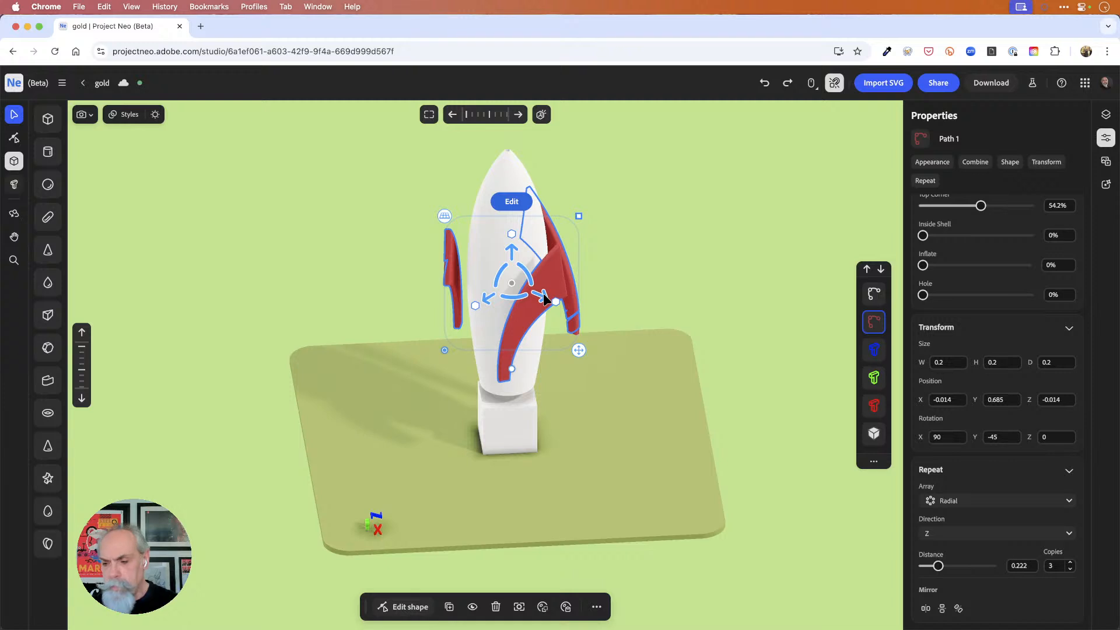
# Try the fins' radial array with direction X and with direction Y.
pyautogui.click(961, 538)
pyautogui.click(953, 561)
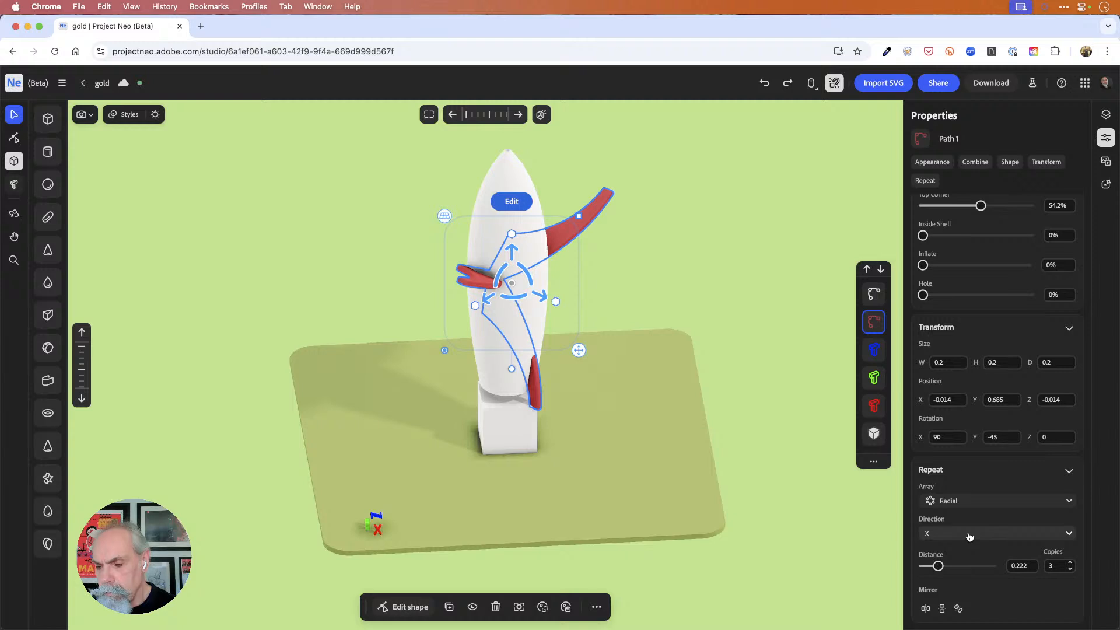
pyautogui.click(969, 537)
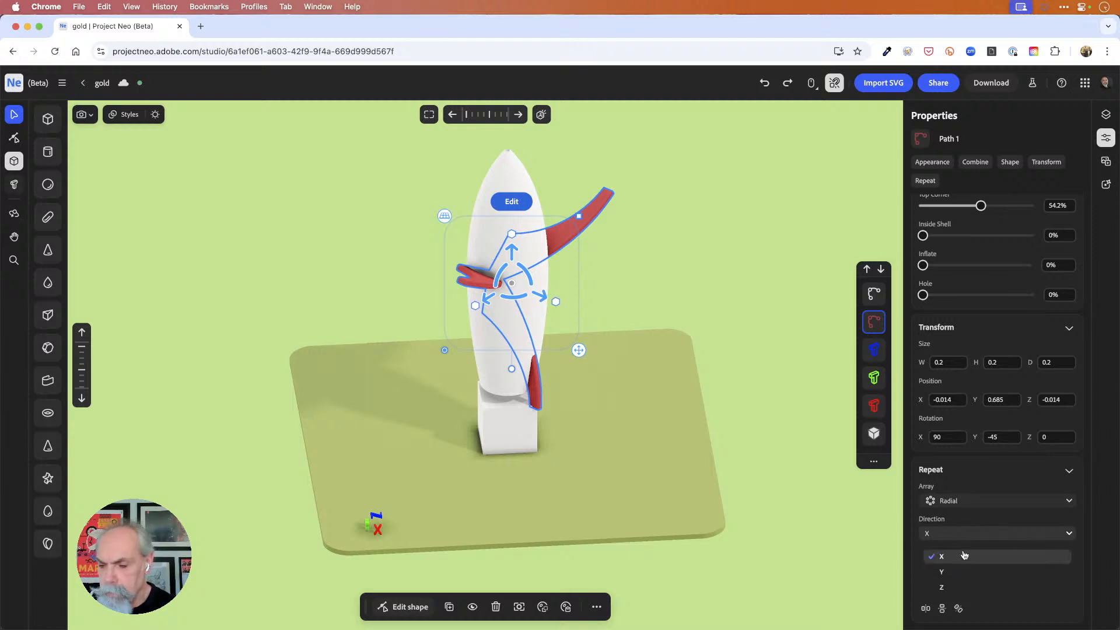
pyautogui.click(963, 574)
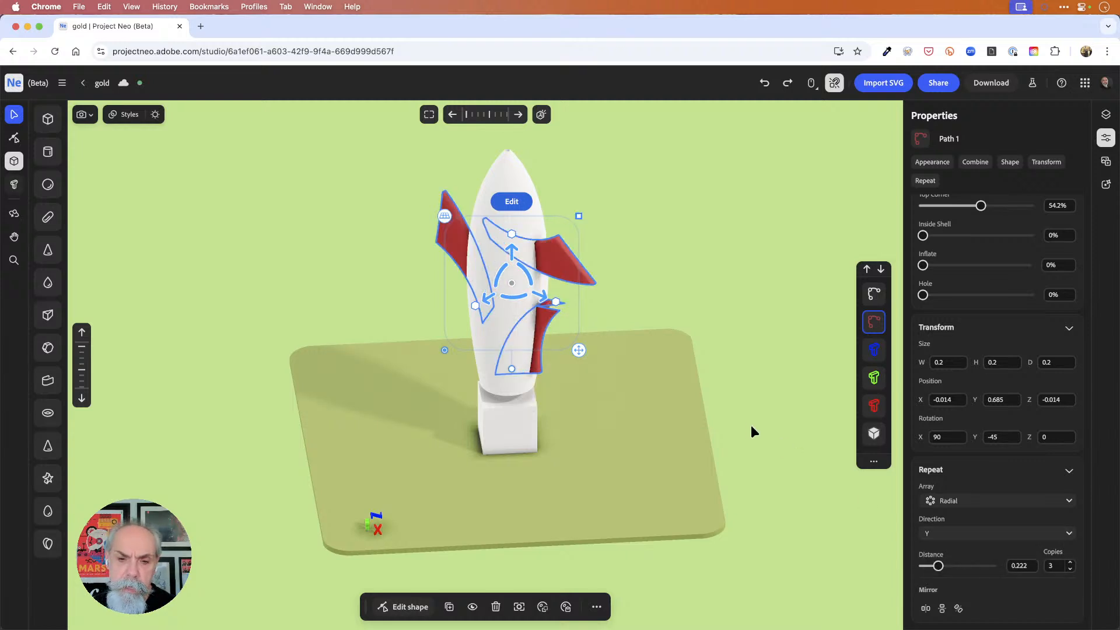
# Try rotating the arrayed fins to about X -2.476, and undo the rotation and the direction changes back to Z.
pyautogui.moveTo(509, 269); pyautogui.dragTo(493, 300)
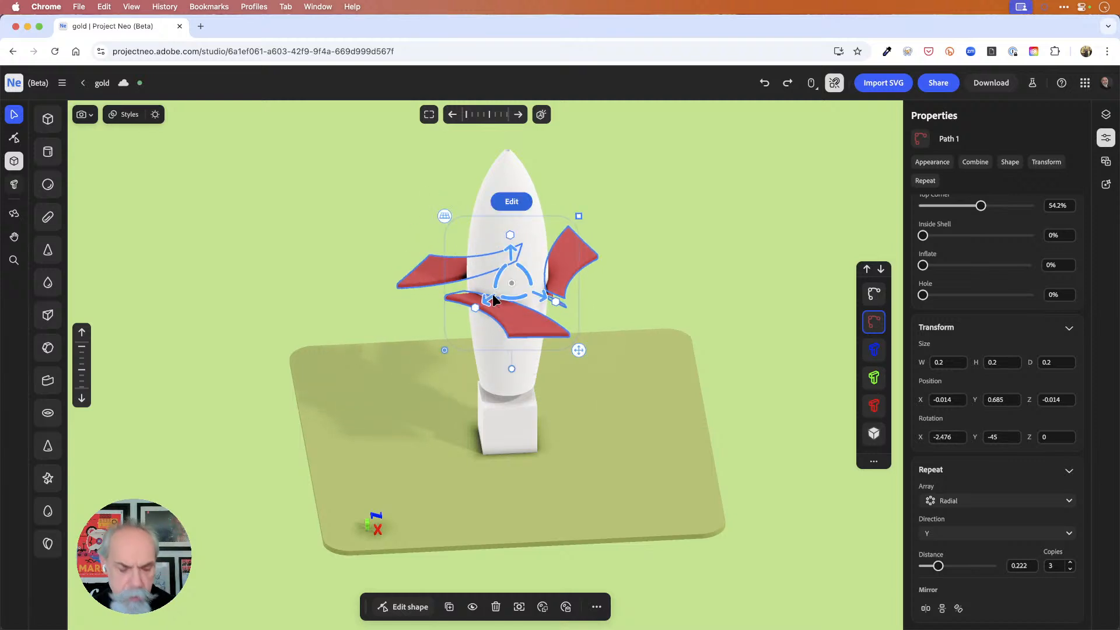
pyautogui.press('super+z')
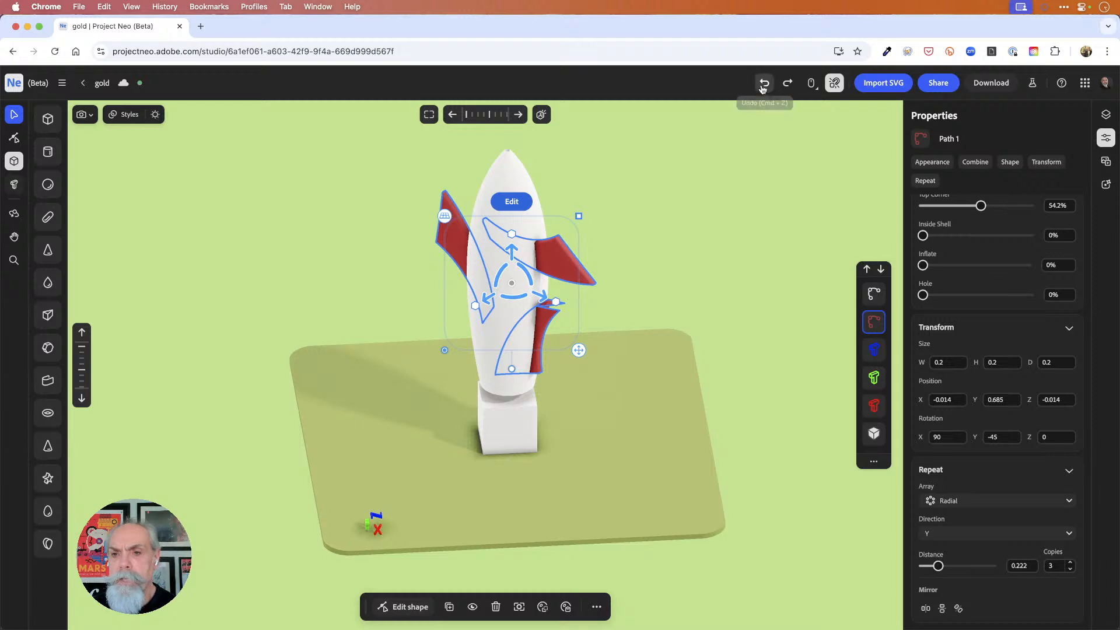
pyautogui.click(763, 87)
pyautogui.click(763, 87)
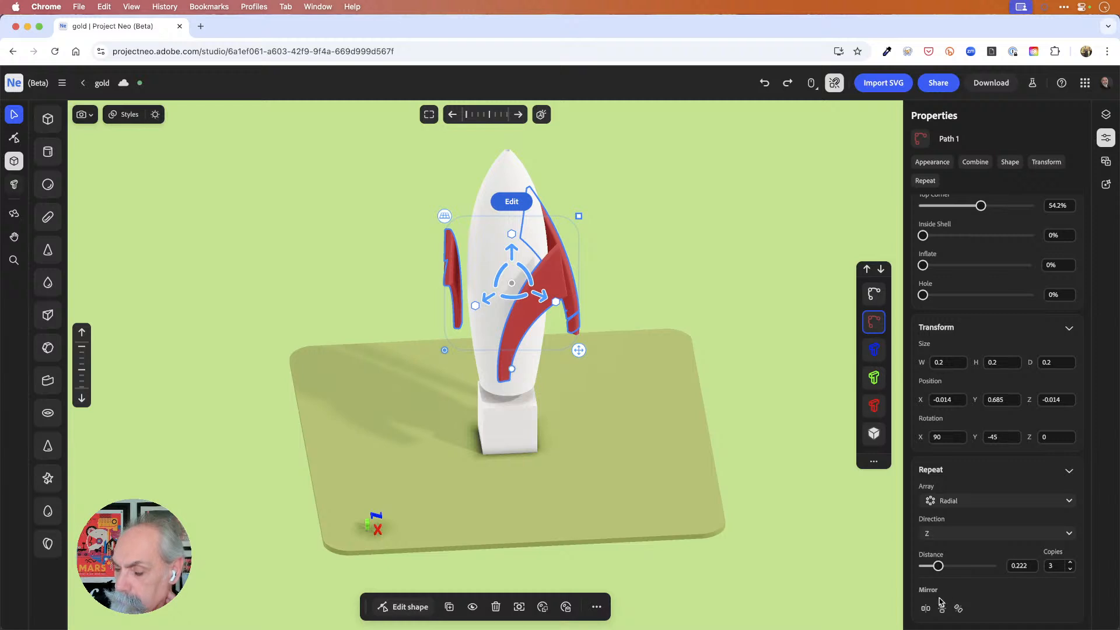
# Mirror the arrayed fins across the first mirror axis and move them to about X 0.39, Z 0.39.
pyautogui.click(925, 609)
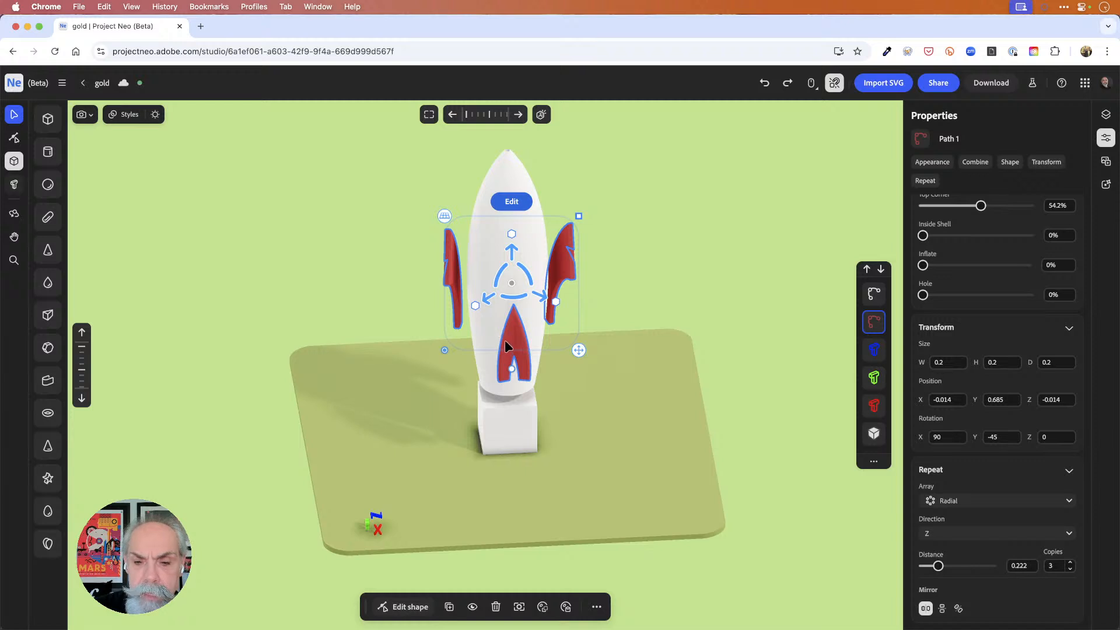
pyautogui.moveTo(544, 298); pyautogui.dragTo(412, 275)
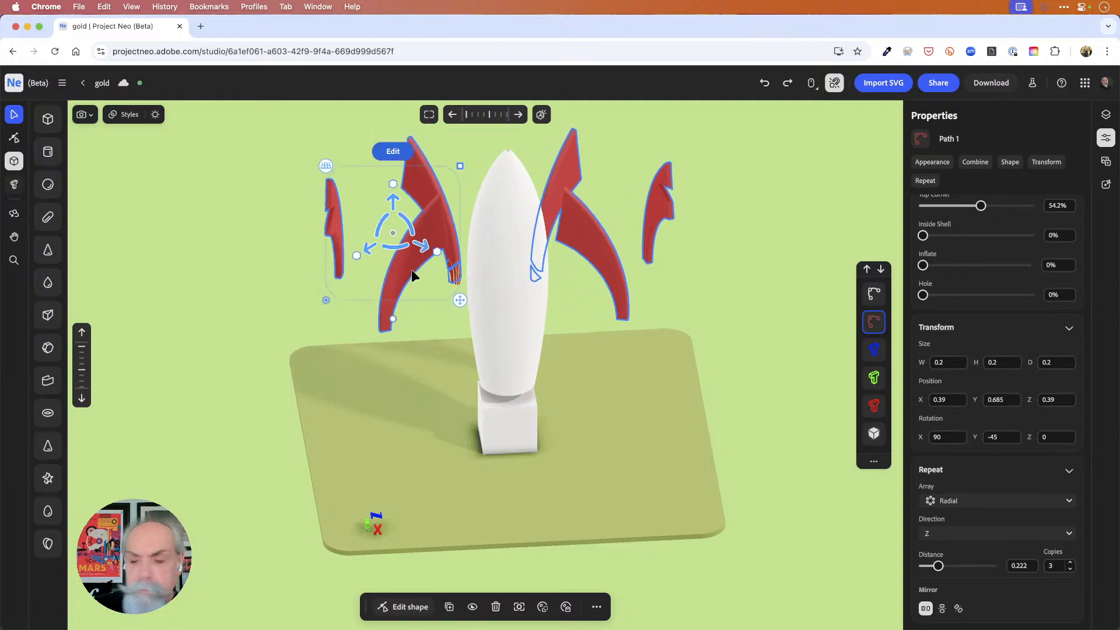
# Reduce the fins' radial array to 2 copies and turn the mirror off.
pyautogui.click(1067, 503)
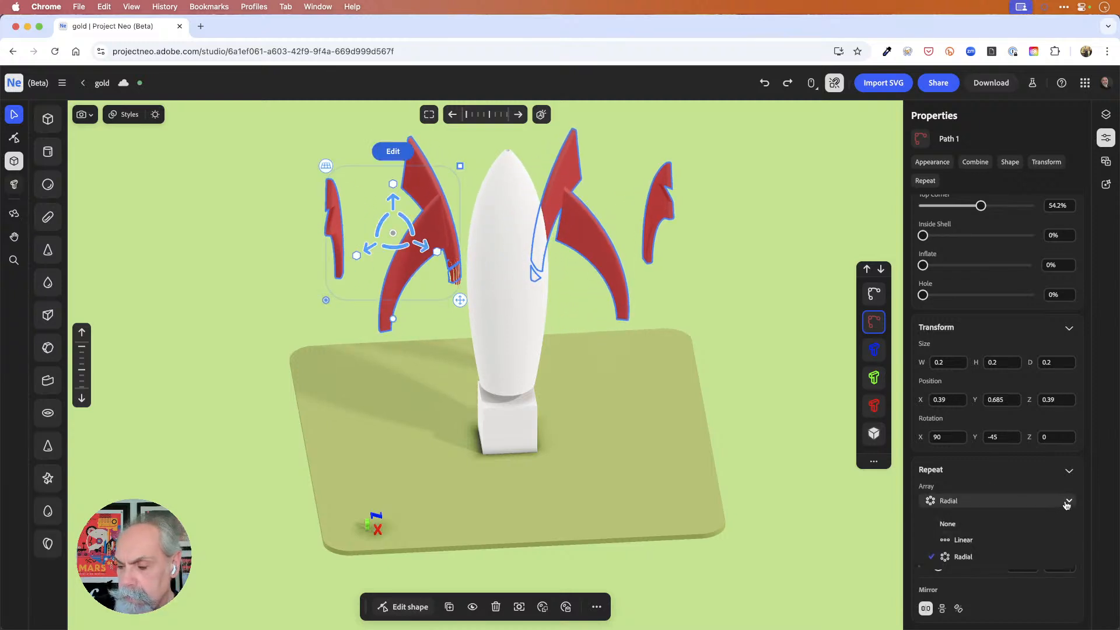
pyautogui.click(1039, 482)
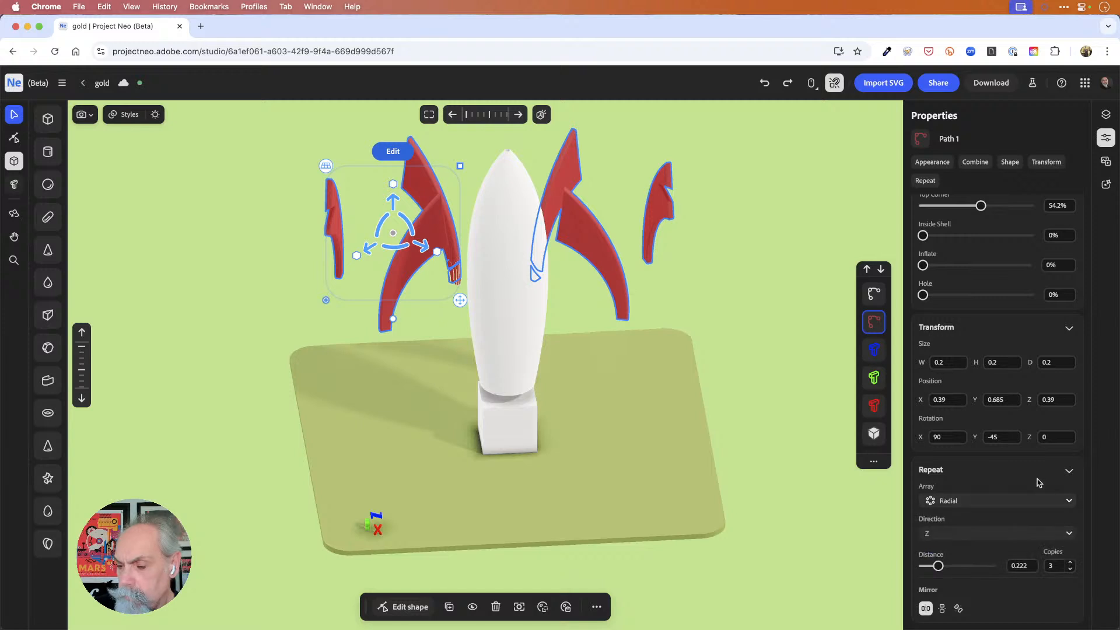
pyautogui.click(1070, 569)
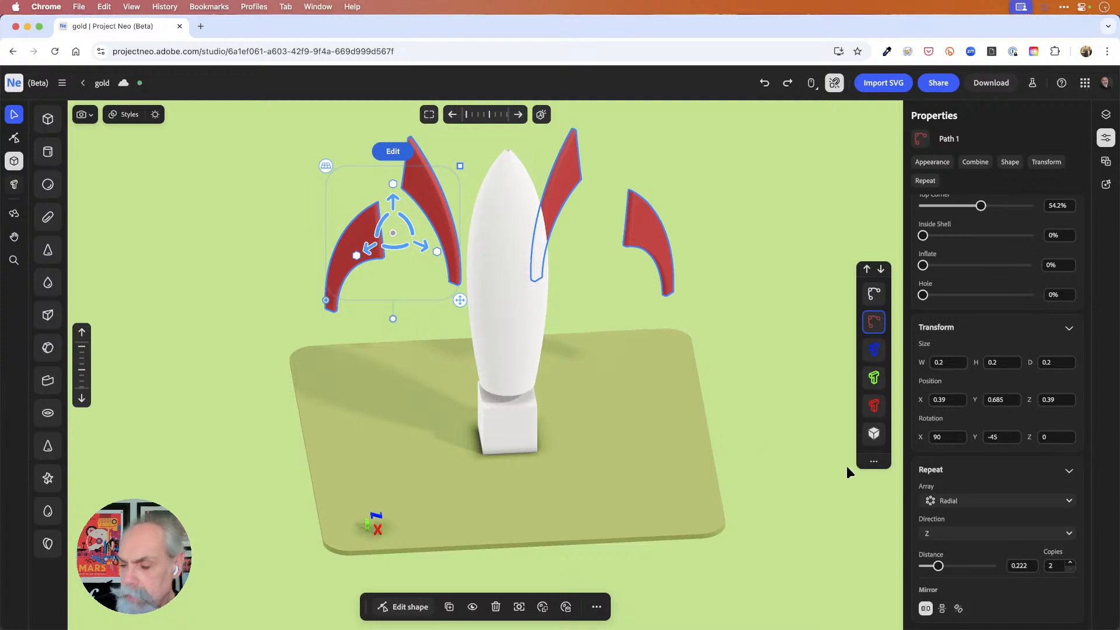
pyautogui.click(926, 608)
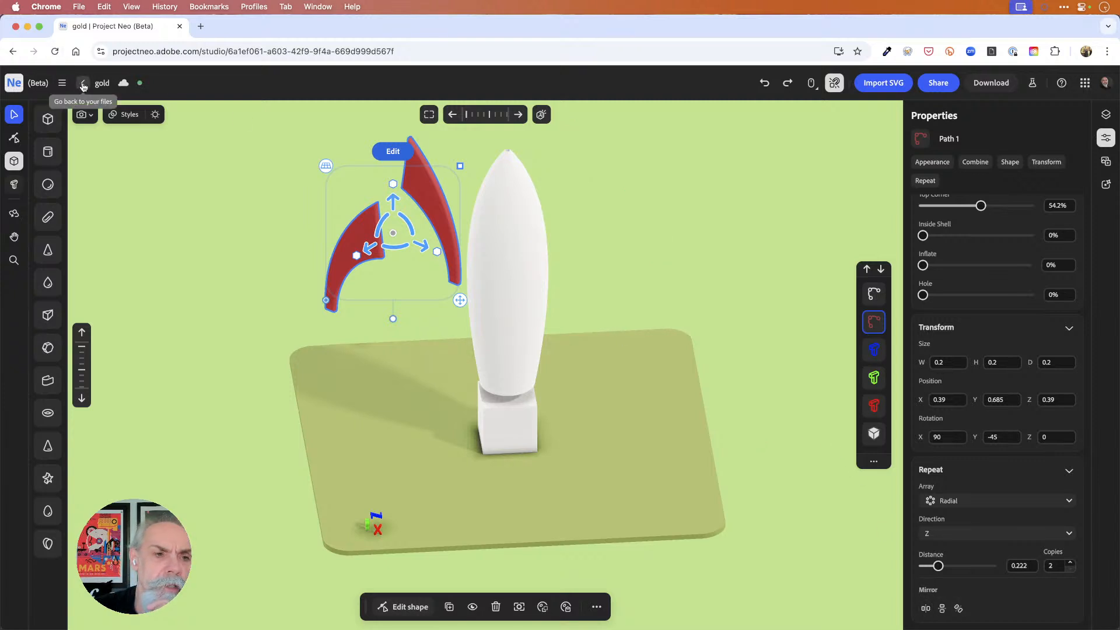
# Open the finished Rocket file and examine how its fins are built, including their shape, transform and repeat settings.
pyautogui.click(82, 83)
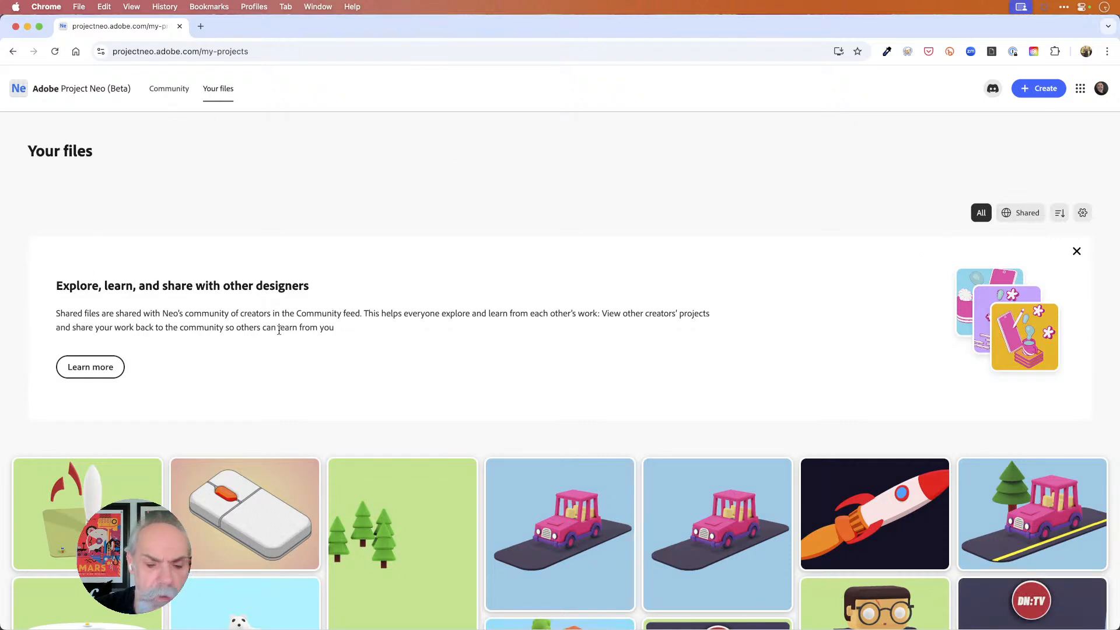
pyautogui.click(878, 493)
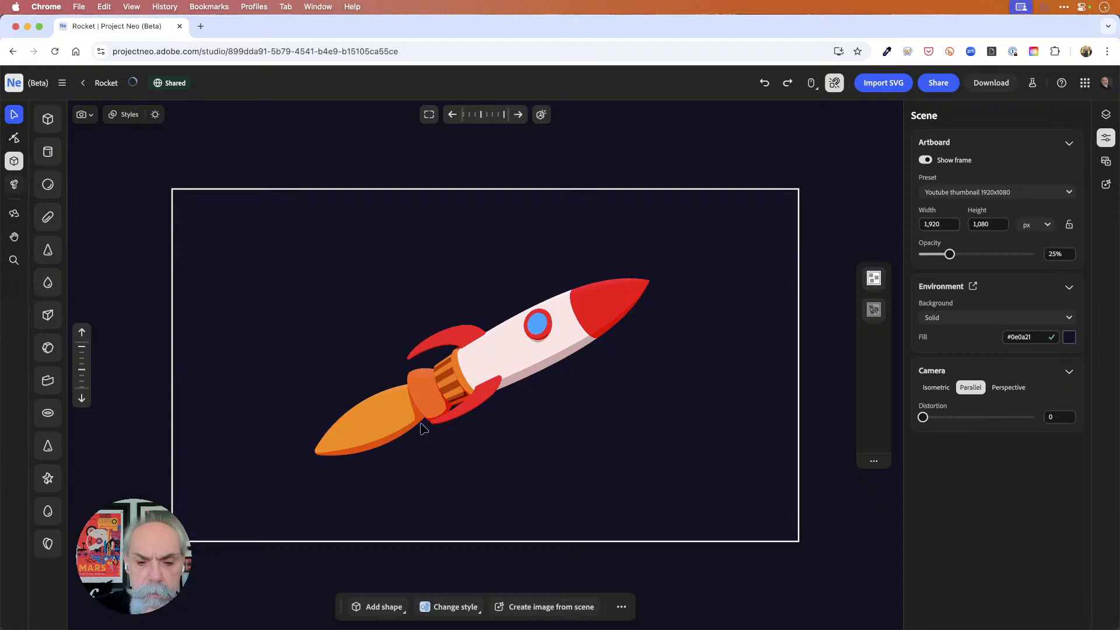
pyautogui.click(459, 338)
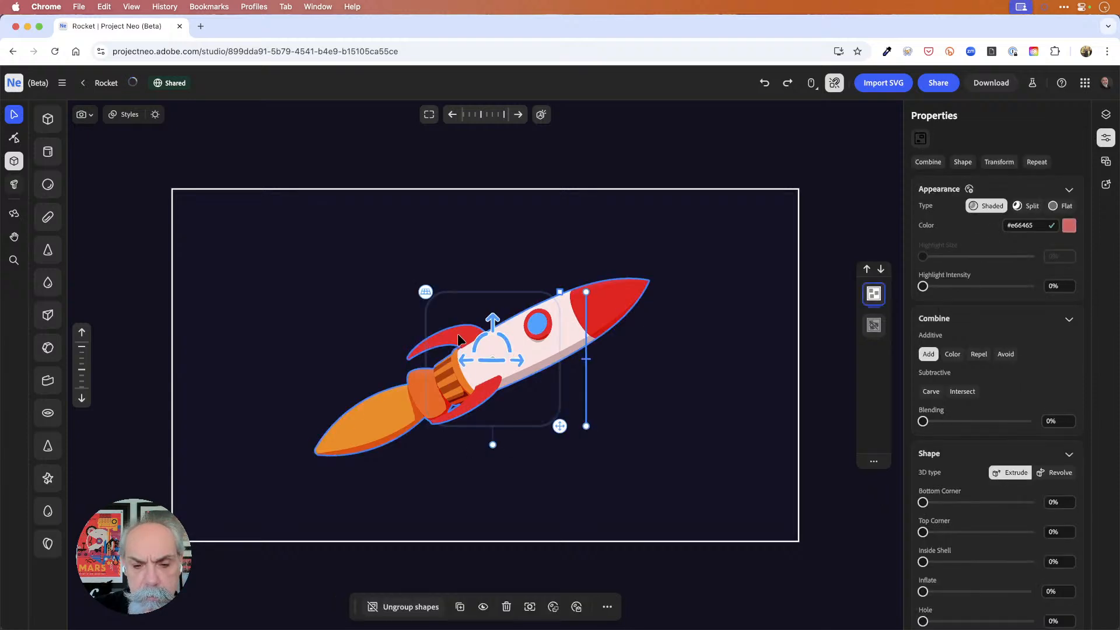
pyautogui.click(873, 293)
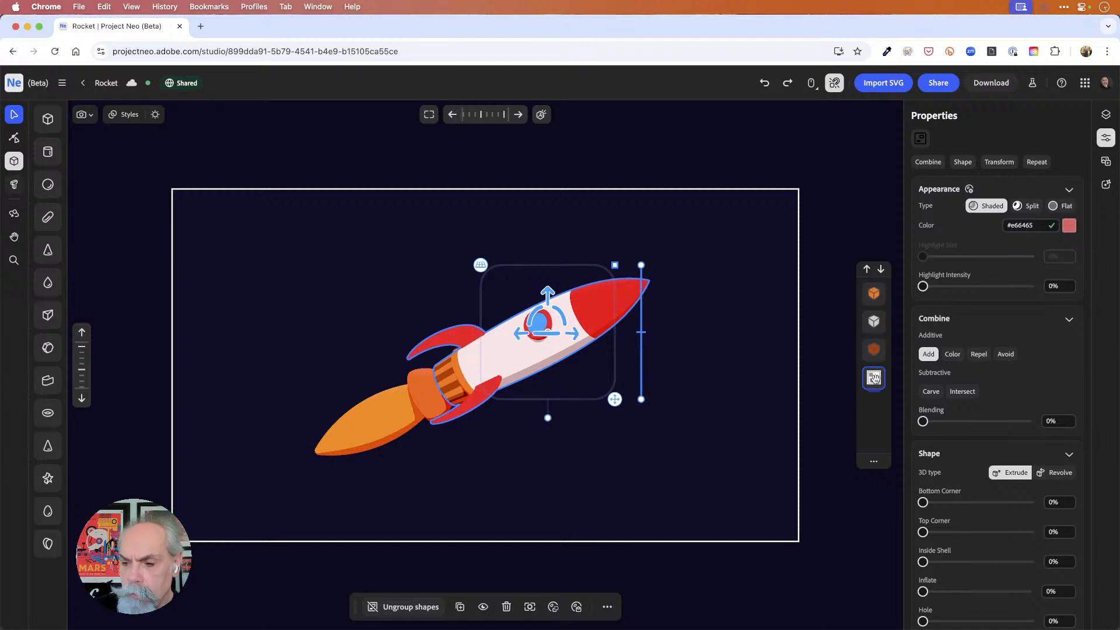
pyautogui.click(874, 350)
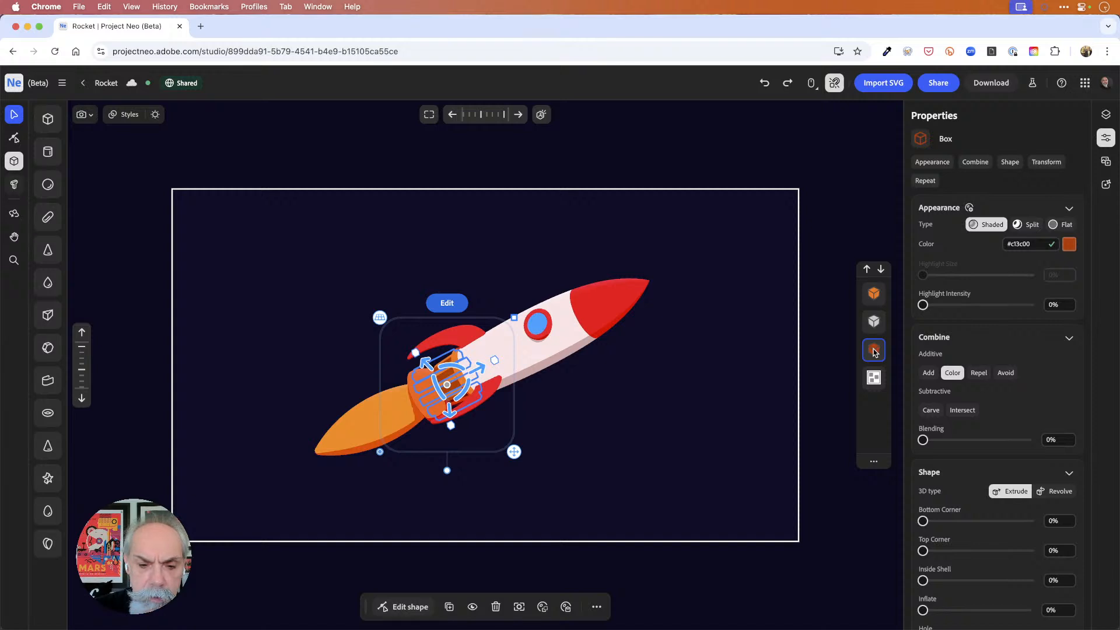
pyautogui.click(874, 379)
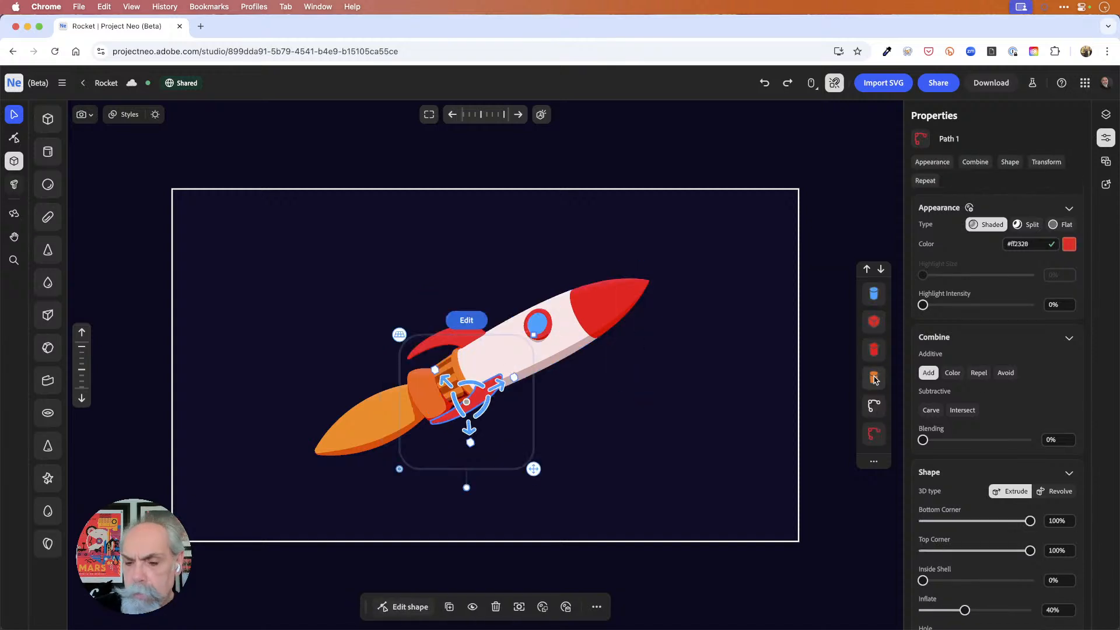
pyautogui.click(873, 435)
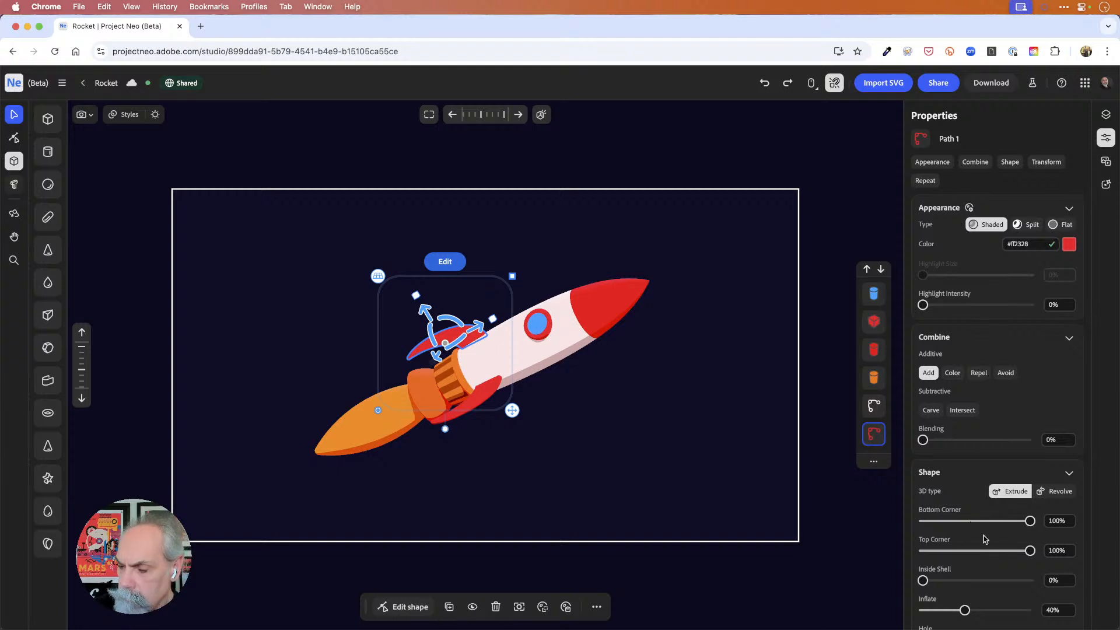
pyautogui.scroll(-5, 986, 535)
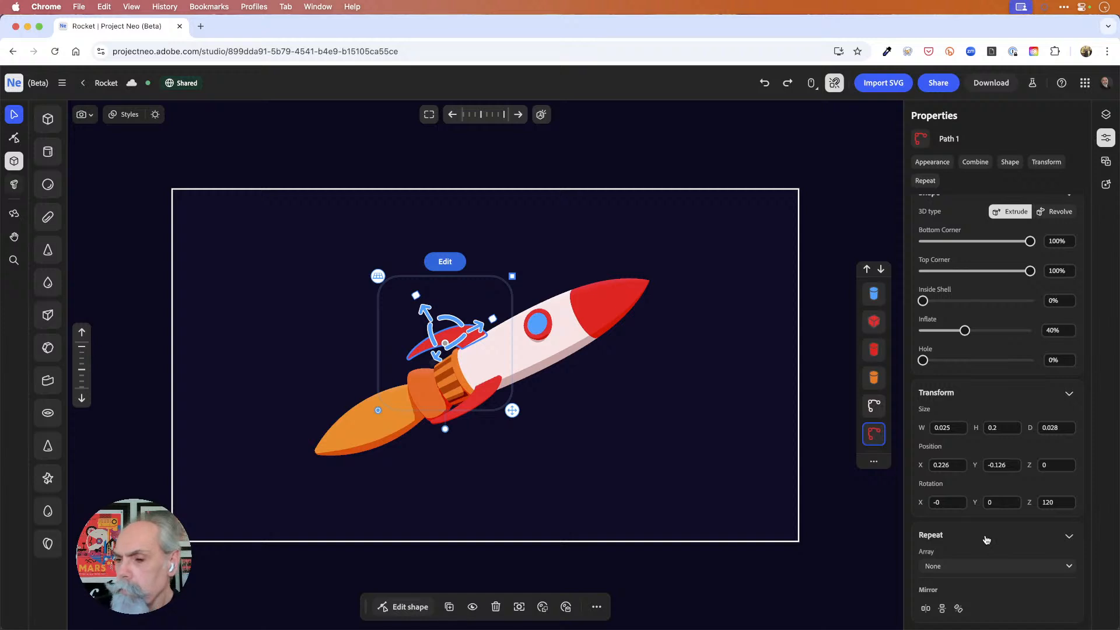
# Return to the gold file and set the fin's Repeat array to None.
pyautogui.click(84, 86)
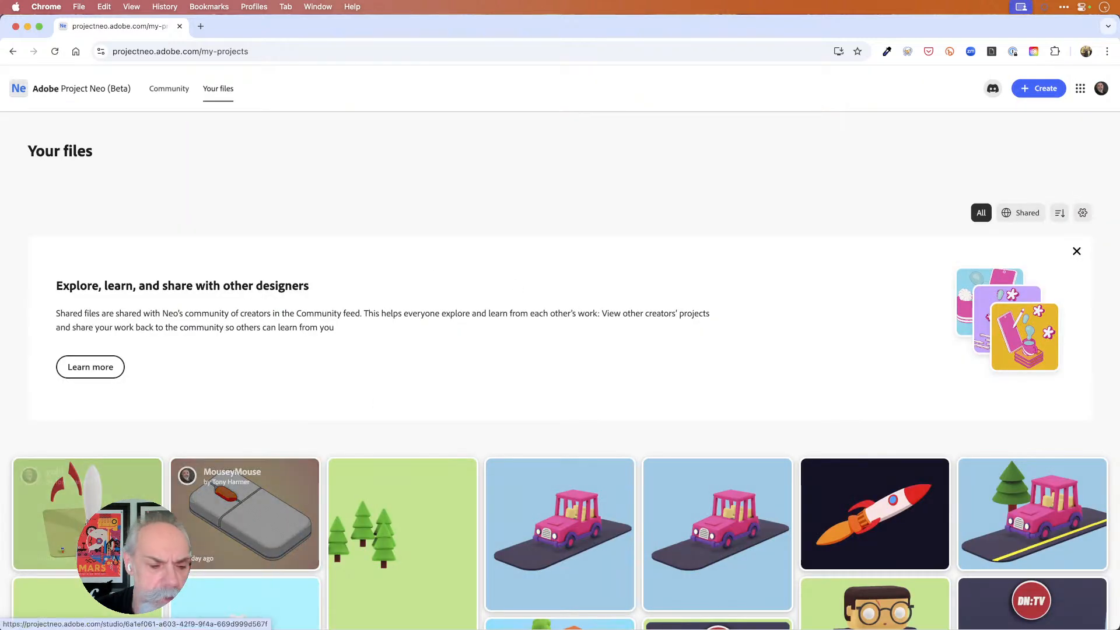
pyautogui.click(140, 490)
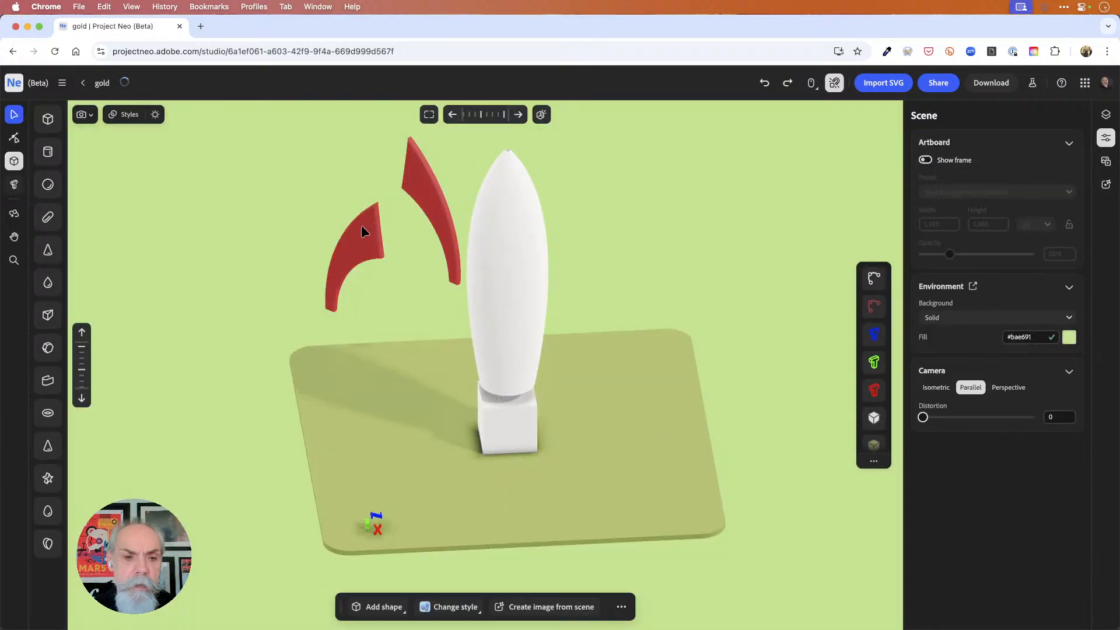
pyautogui.click(362, 226)
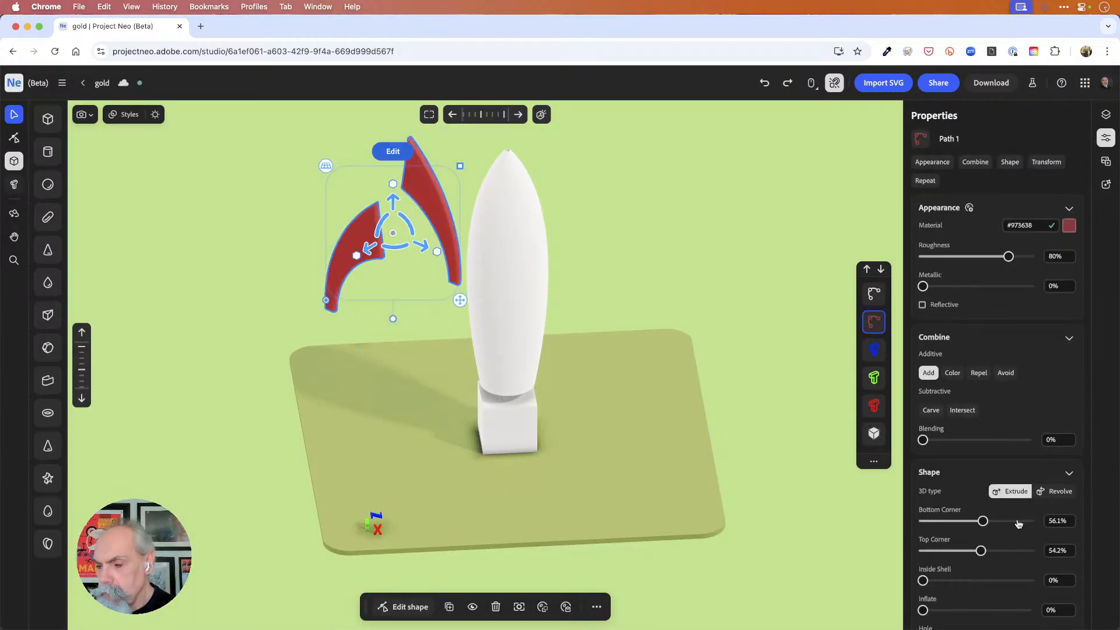
pyautogui.scroll(-5, 1018, 524)
pyautogui.click(990, 500)
pyautogui.click(970, 530)
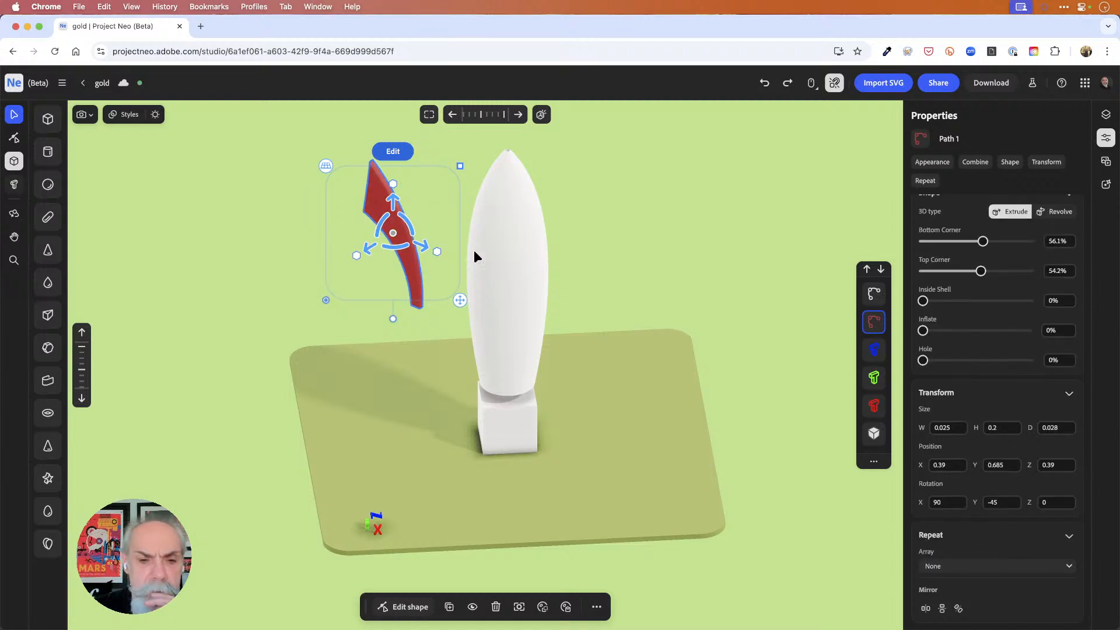
# Move the single fin against the rocket body at about X -0.176, Z -0.176 and duplicate it in place.
pyautogui.moveTo(425, 252); pyautogui.dragTo(591, 325)
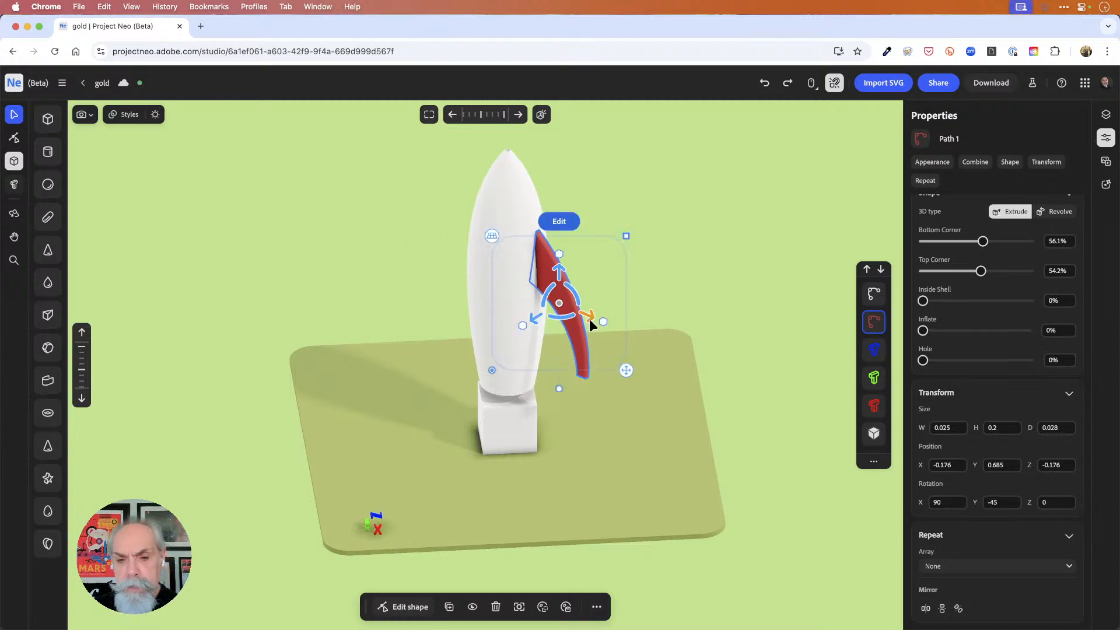
pyautogui.press('super+d')
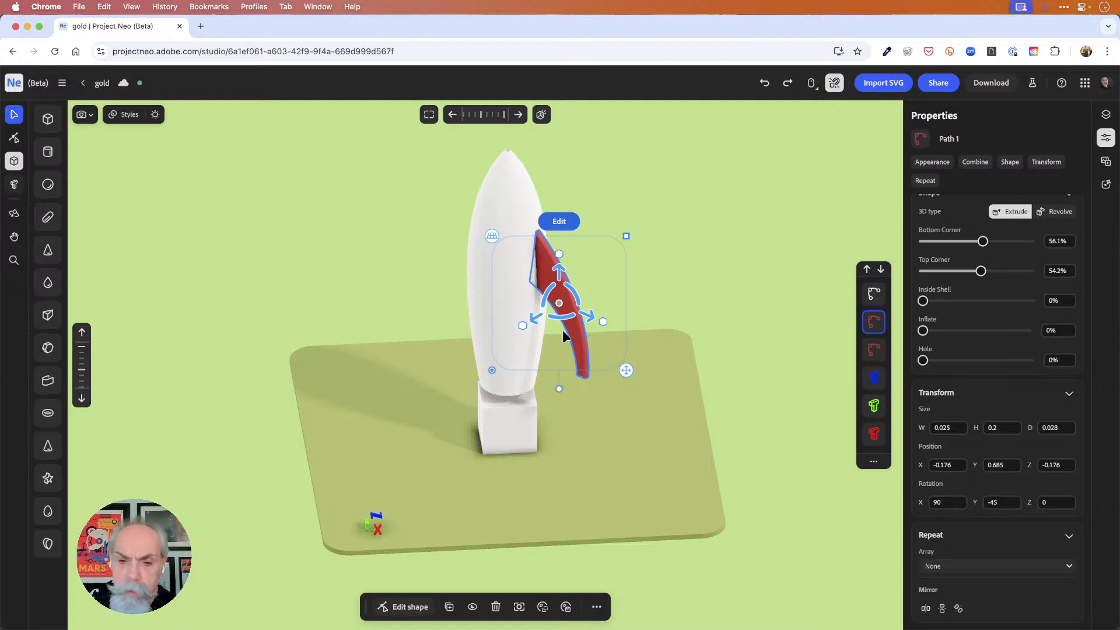
# Rotate the duplicate fin to X -90, Y -45, Z 180 and place it against the body at about X 0.194, Z -0.137.
pyautogui.moveTo(570, 320); pyautogui.dragTo(545, 314)
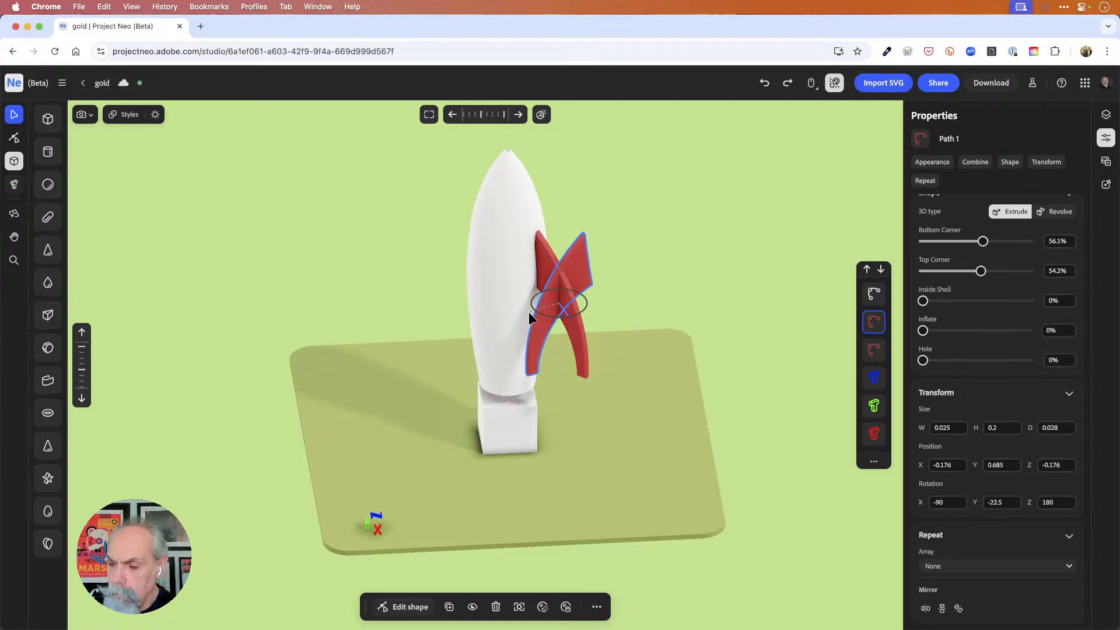
pyautogui.moveTo(532, 314); pyautogui.dragTo(400, 341)
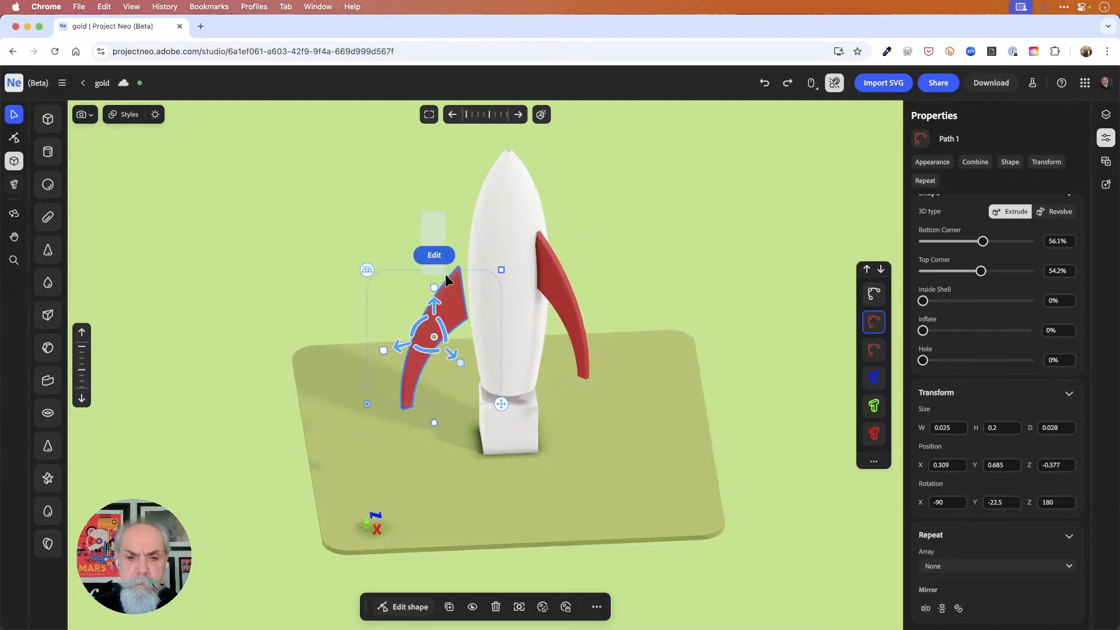
pyautogui.moveTo(570, 203); pyautogui.dragTo(570, 301, button='right')
pyautogui.moveTo(457, 344); pyautogui.dragTo(493, 255)
pyautogui.moveTo(473, 296); pyautogui.dragTo(436, 302)
# Nudge the original fin closer to the rocket body, to about X -0.161, Z -0.161.
pyautogui.click(578, 290)
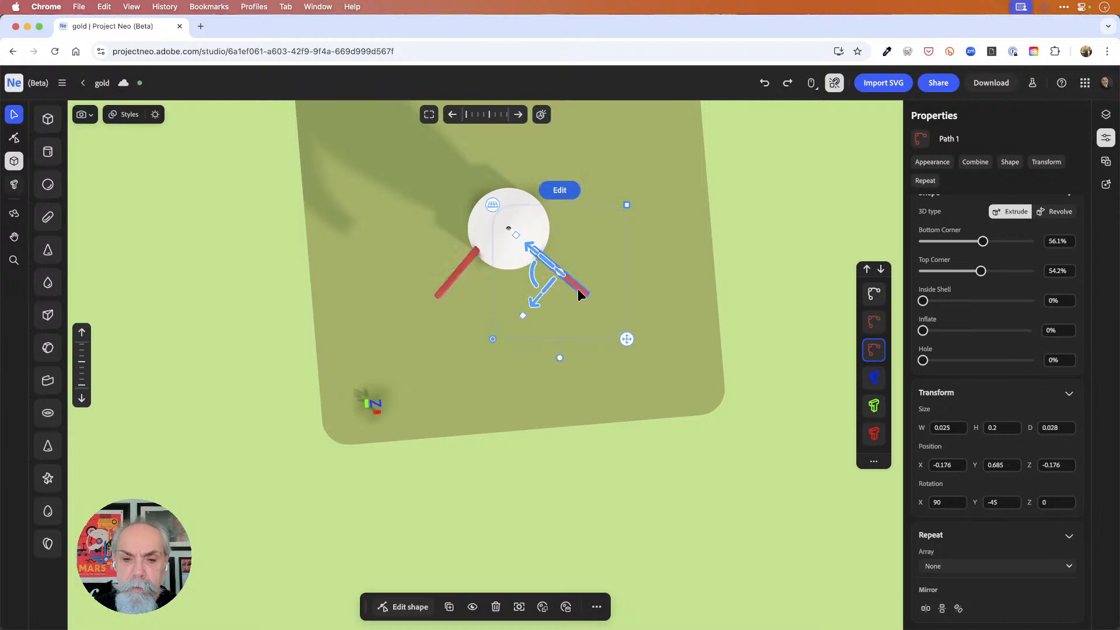
pyautogui.moveTo(528, 247); pyautogui.dragTo(521, 239)
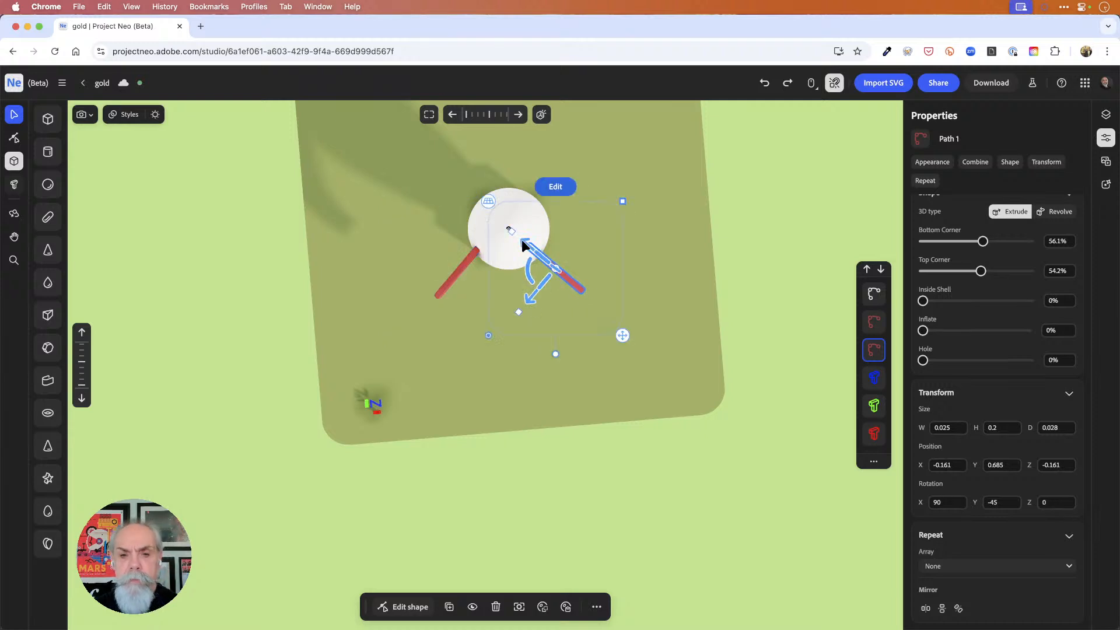
# Duplicate that fin, rotate the copy to about Y 90 and place it behind the body at about X 0.006, Z 0.256.
pyautogui.press('super+d')
pyautogui.moveTo(528, 271); pyautogui.dragTo(470, 272)
pyautogui.moveTo(516, 318); pyautogui.dragTo(538, 203)
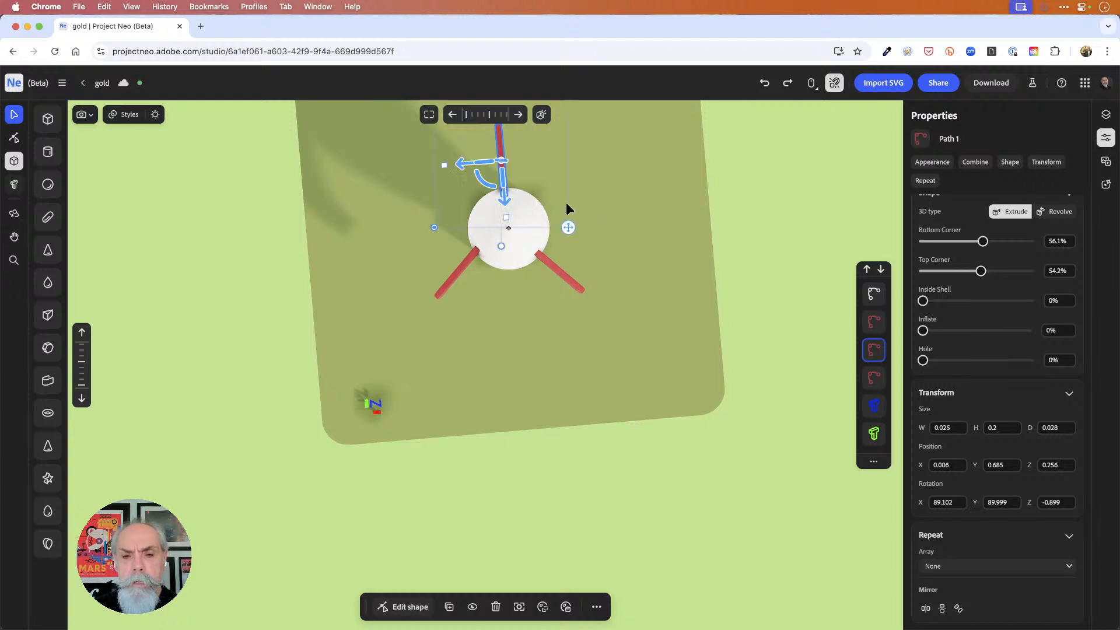
# Select all three red fins together and lower them along the rocket body so their tips reach the base slab.
pyautogui.moveTo(775, 226); pyautogui.dragTo(741, 178, button='right')
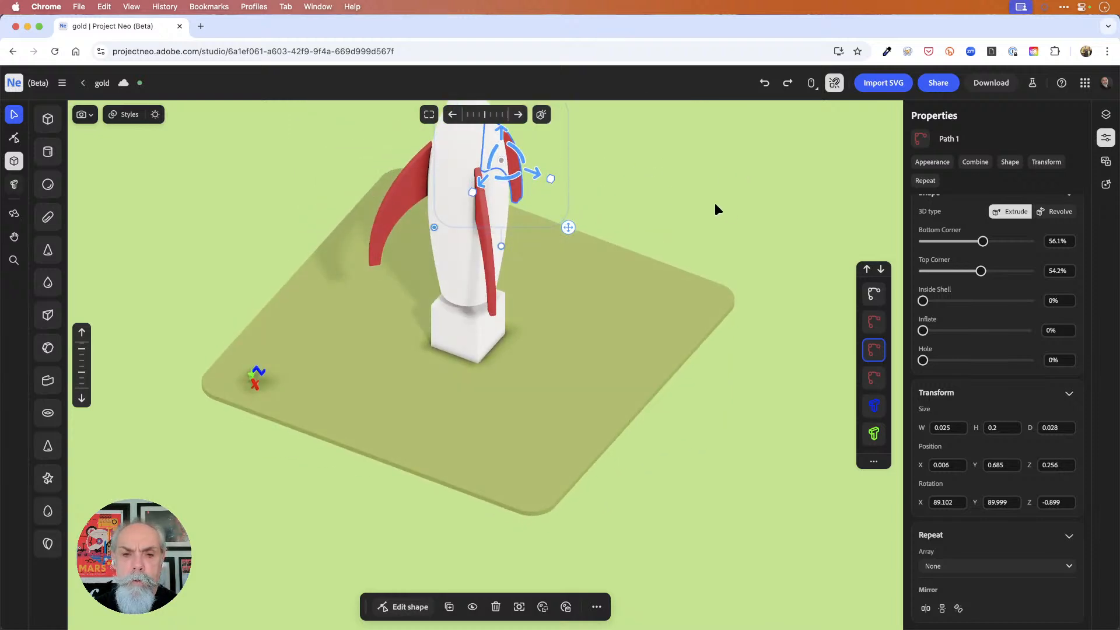
pyautogui.scroll(-5, 672, 191)
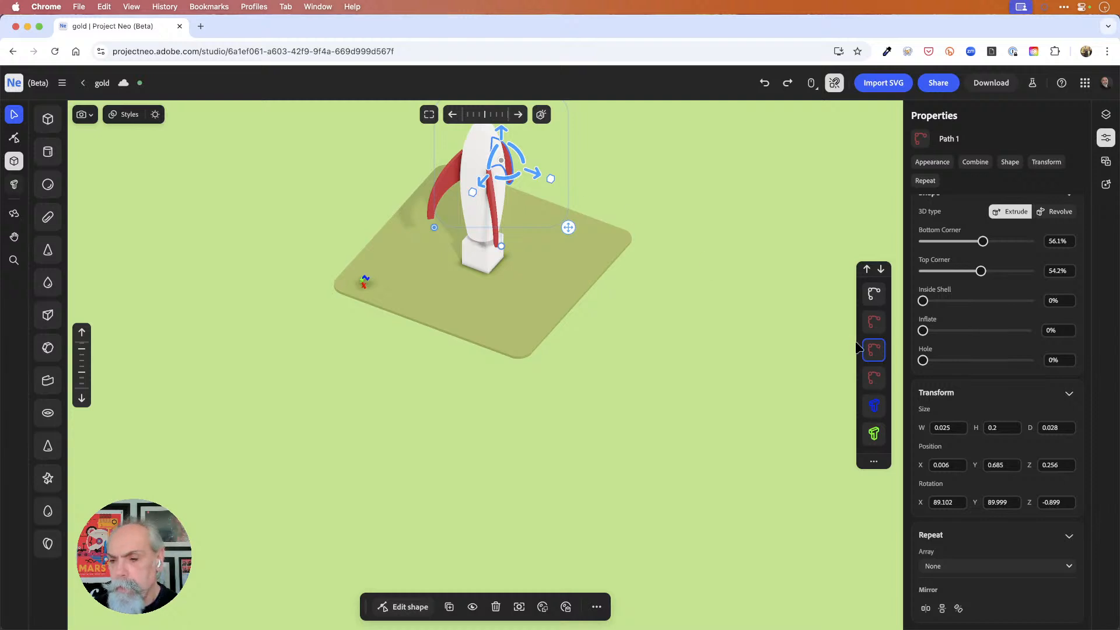
pyautogui.keyDown('shift'); pyautogui.click(874, 322); pyautogui.keyUp('shift')
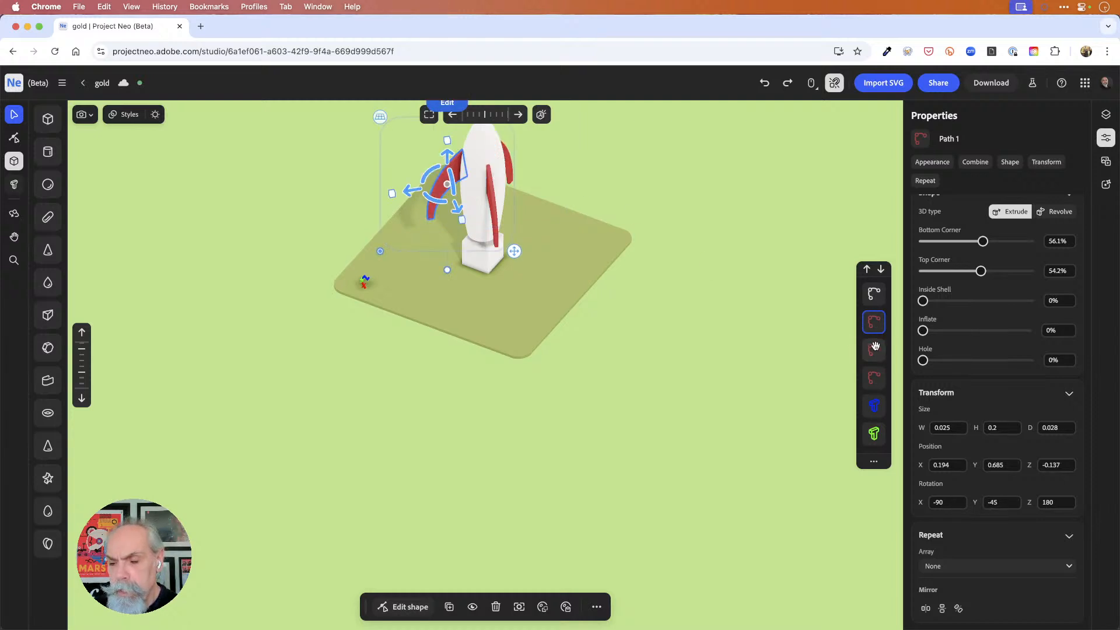
pyautogui.keyDown('shift'); pyautogui.click(874, 371); pyautogui.keyUp('shift')
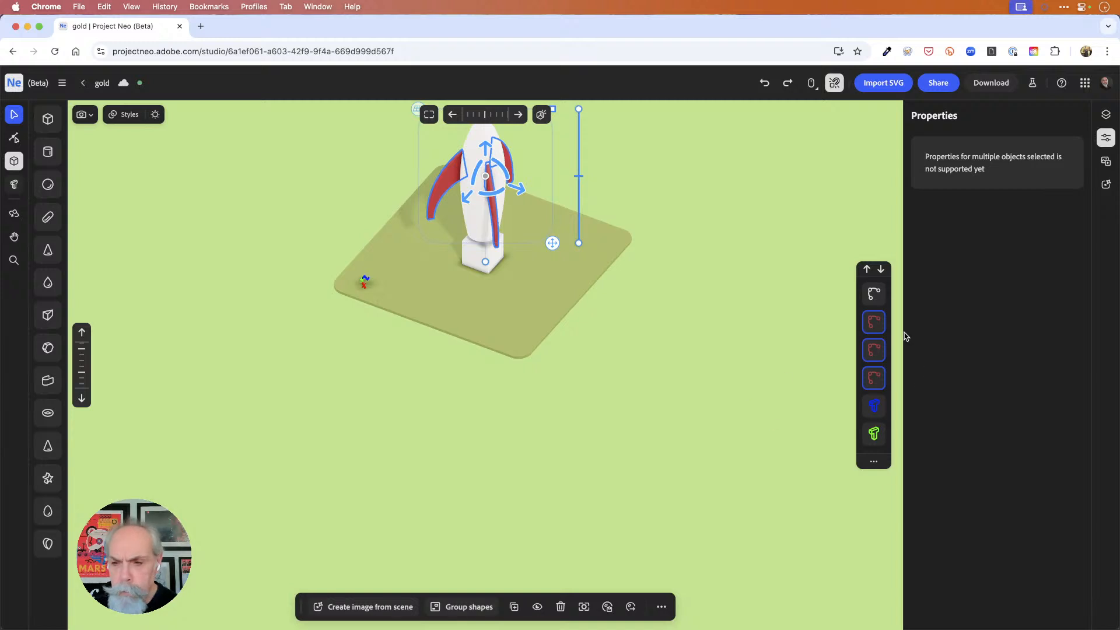
pyautogui.moveTo(484, 145); pyautogui.dragTo(485, 192)
pyautogui.click(372, 182)
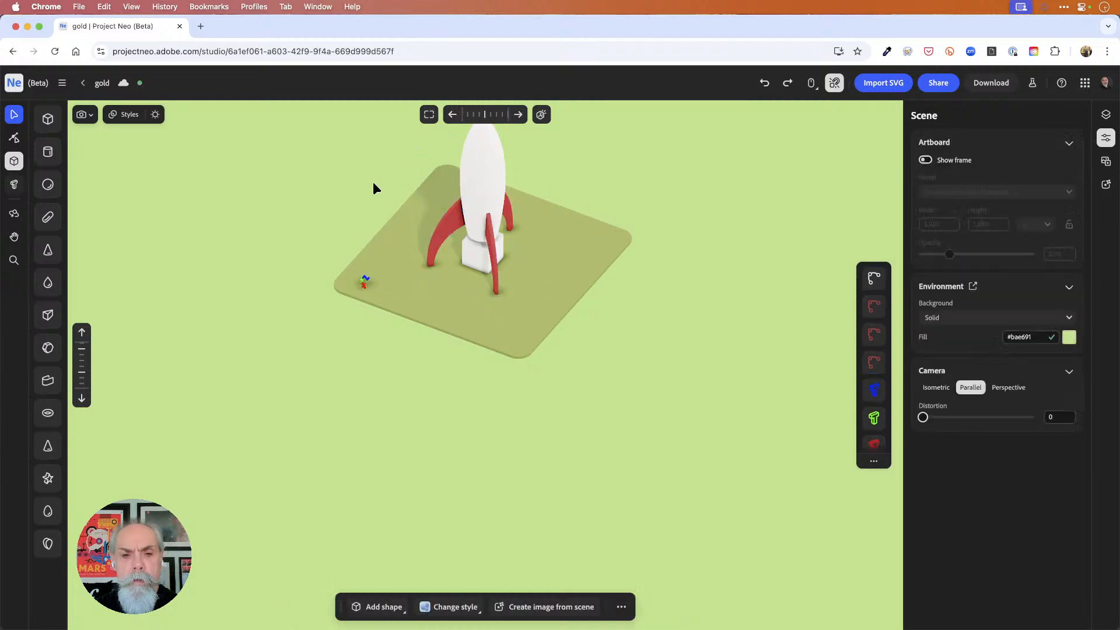
# Hide the white cube standing beneath the rocket body.
pyautogui.moveTo(372, 180)
pyautogui.mouseDown(button='right')
pyautogui.moveTo(428, 237)
pyautogui.moveTo(433, 200)
pyautogui.moveTo(492, 175)
pyautogui.moveTo(414, 185)
pyautogui.moveTo(360, 168)
pyautogui.moveTo(401, 158)
pyautogui.moveTo(355, 163)
pyautogui.moveTo(405, 178)
pyautogui.moveTo(355, 173)
pyautogui.mouseUp(button='right')
pyautogui.scroll(-4, 387, 170)
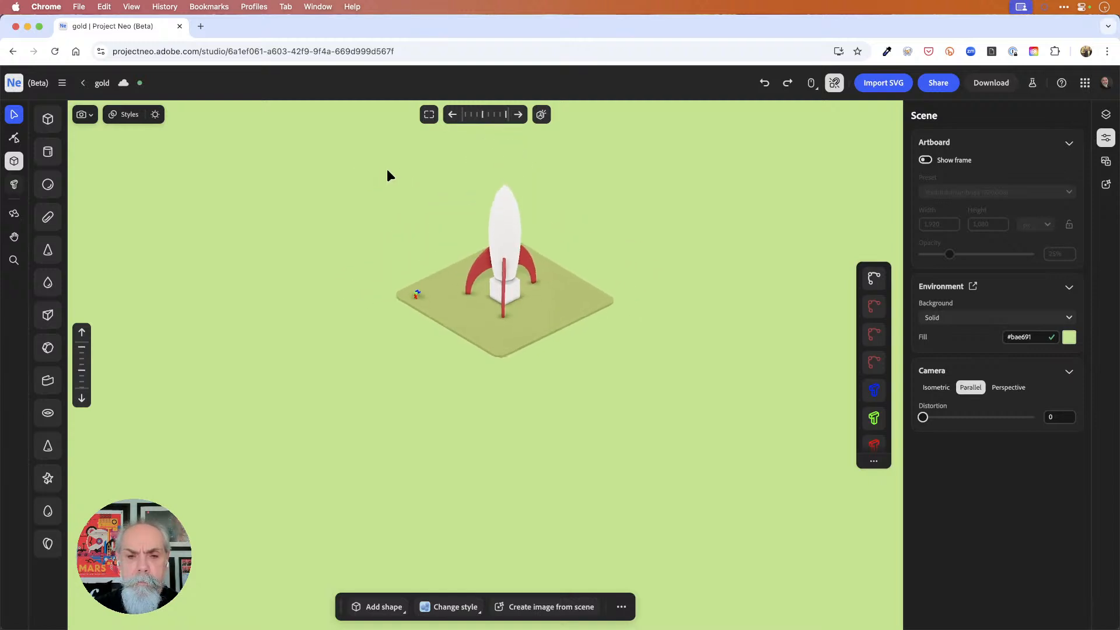
pyautogui.moveTo(570, 193); pyautogui.dragTo(545, 284, button='middle')
pyautogui.scroll(10, 519, 391)
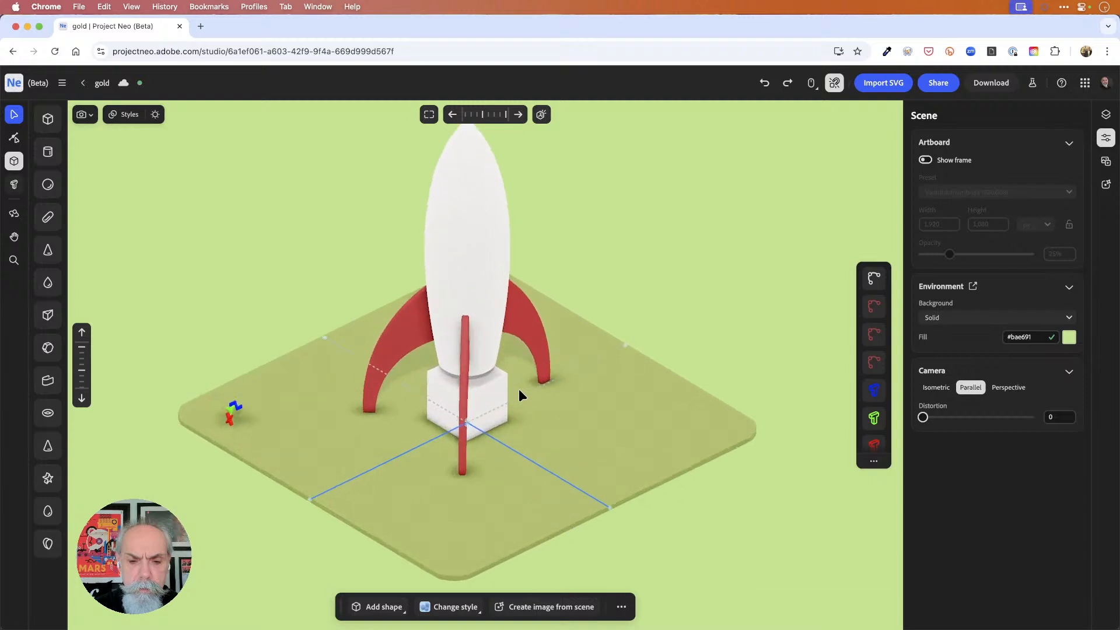
pyautogui.click(519, 389)
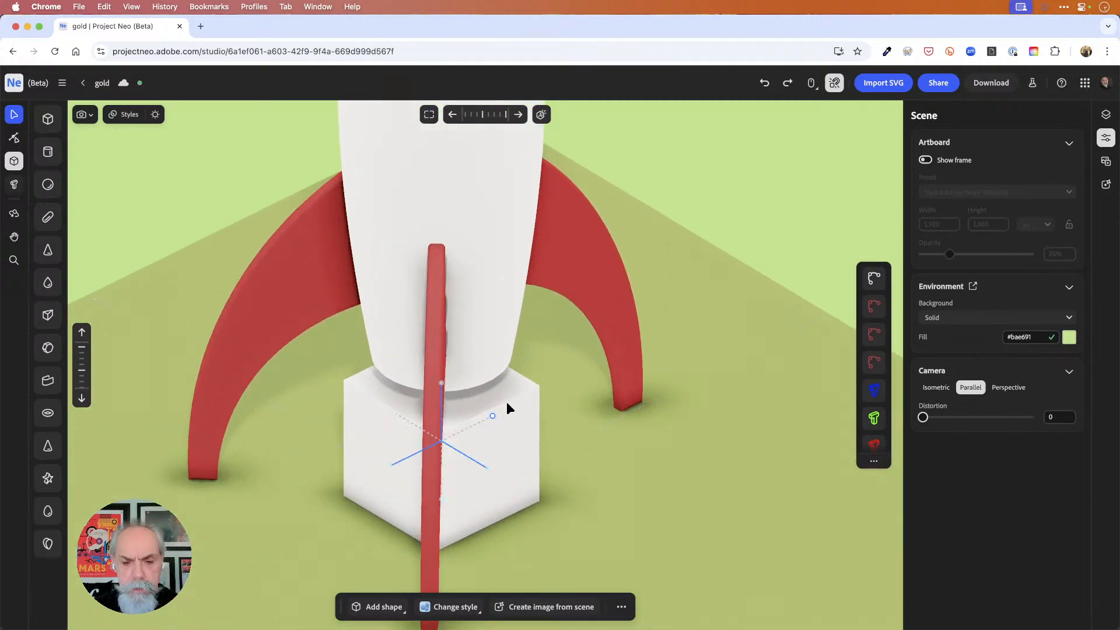
pyautogui.click(522, 410)
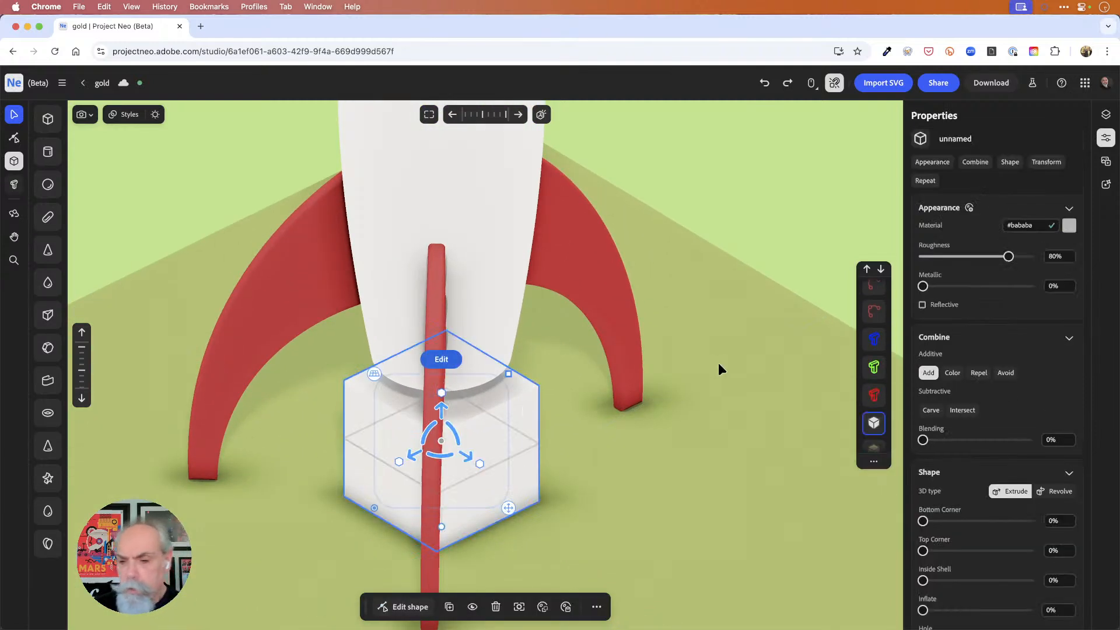
pyautogui.rightClick(869, 428)
pyautogui.click(925, 499)
pyautogui.click(767, 210)
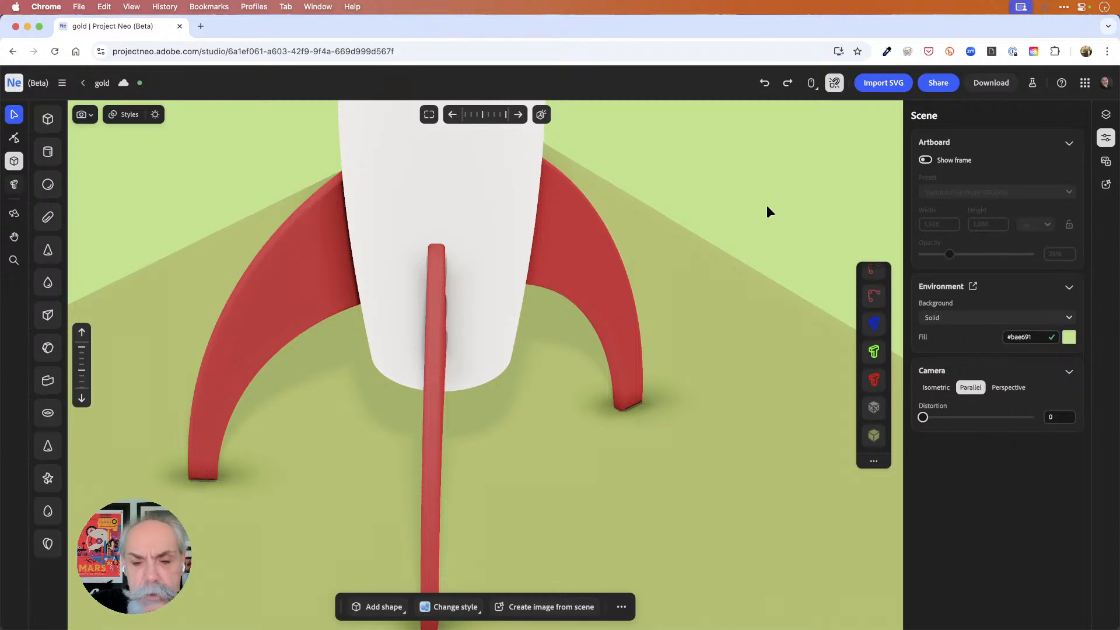
pyautogui.click(570, 204)
pyautogui.click(313, 245)
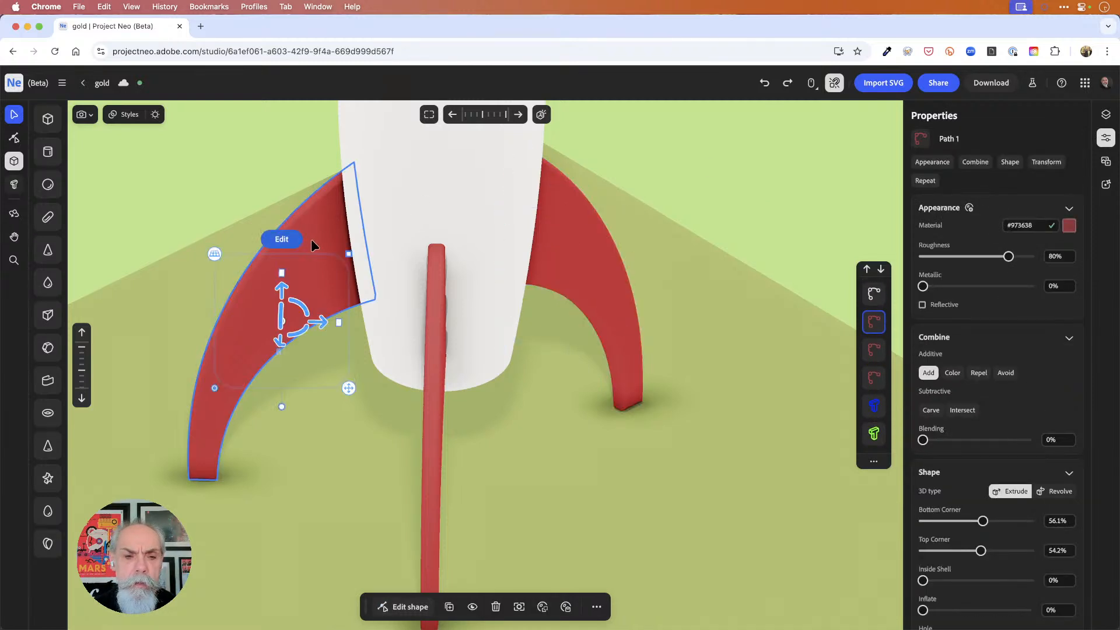
pyautogui.click(767, 146)
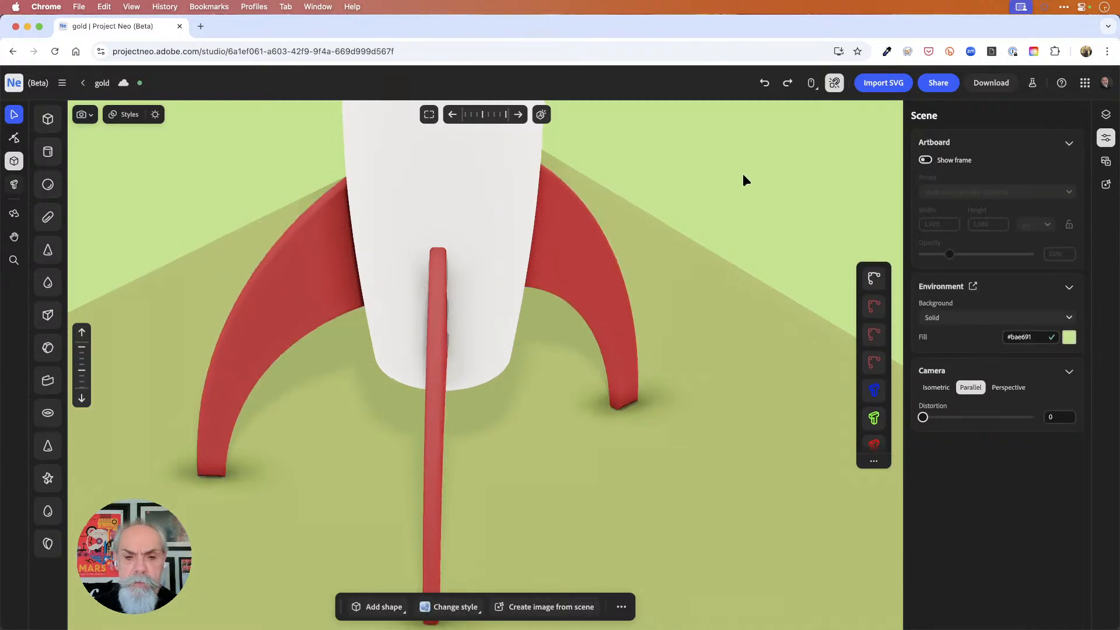
# Reduce the revolve distance of the white rocket body to 0.073 to close the opening at its tip.
pyautogui.scroll(-5, 743, 179)
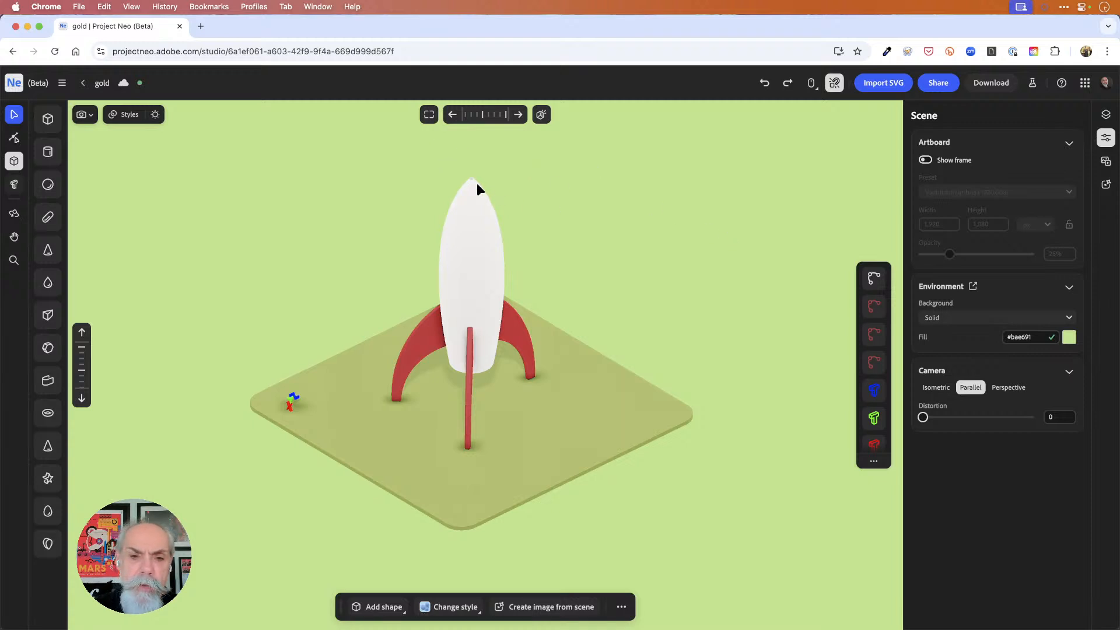
pyautogui.scroll(5, 462, 168)
pyautogui.moveTo(496, 169); pyautogui.dragTo(509, 413)
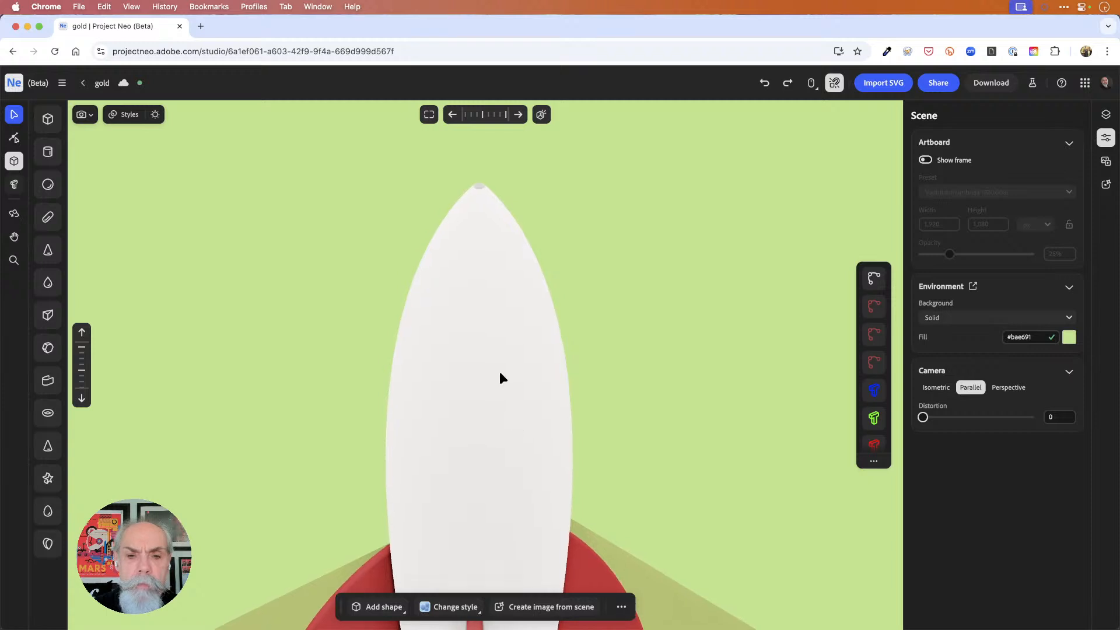
pyautogui.click(493, 217)
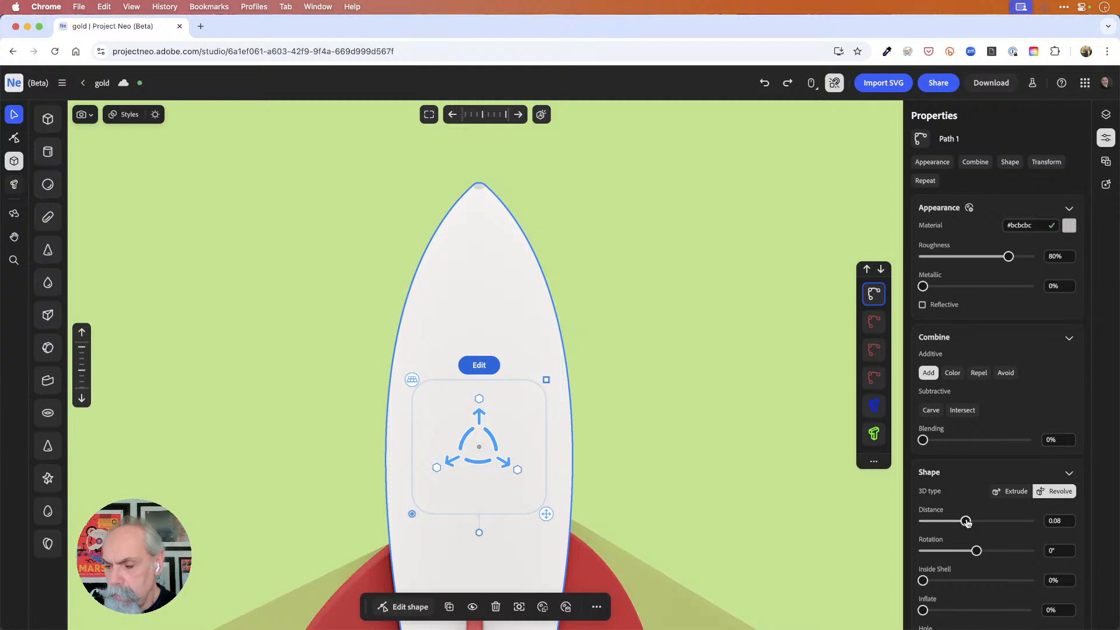
pyautogui.moveTo(966, 521); pyautogui.dragTo(962, 522)
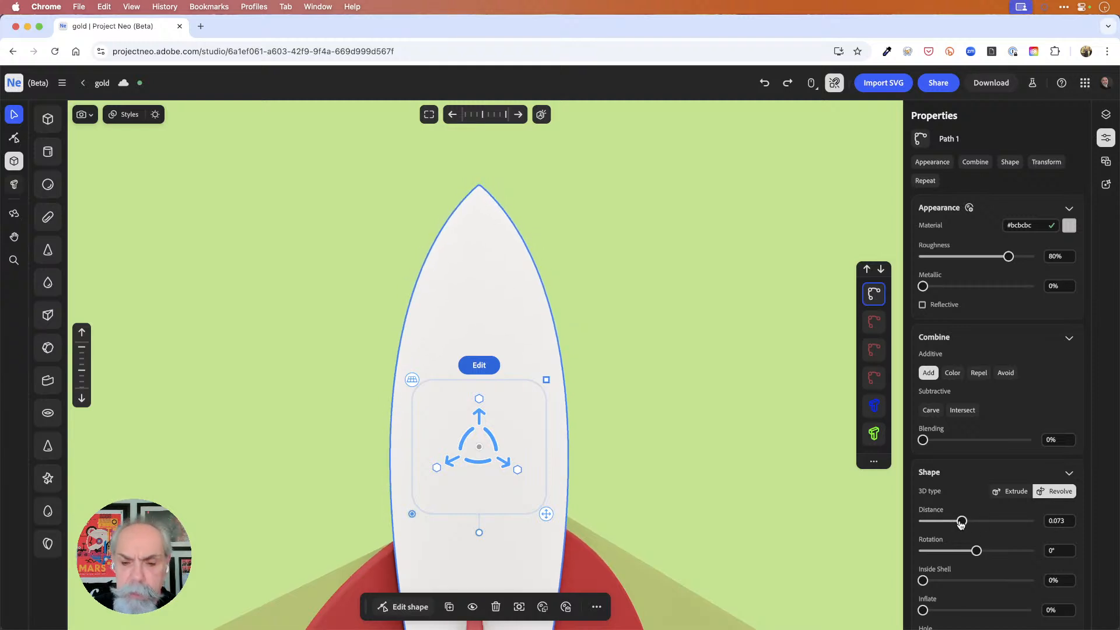
pyautogui.click(655, 441)
# Nudge the two fins that stand off the narrowed rocket body inward until they meet its surface.
pyautogui.moveTo(695, 440); pyautogui.dragTo(593, 228)
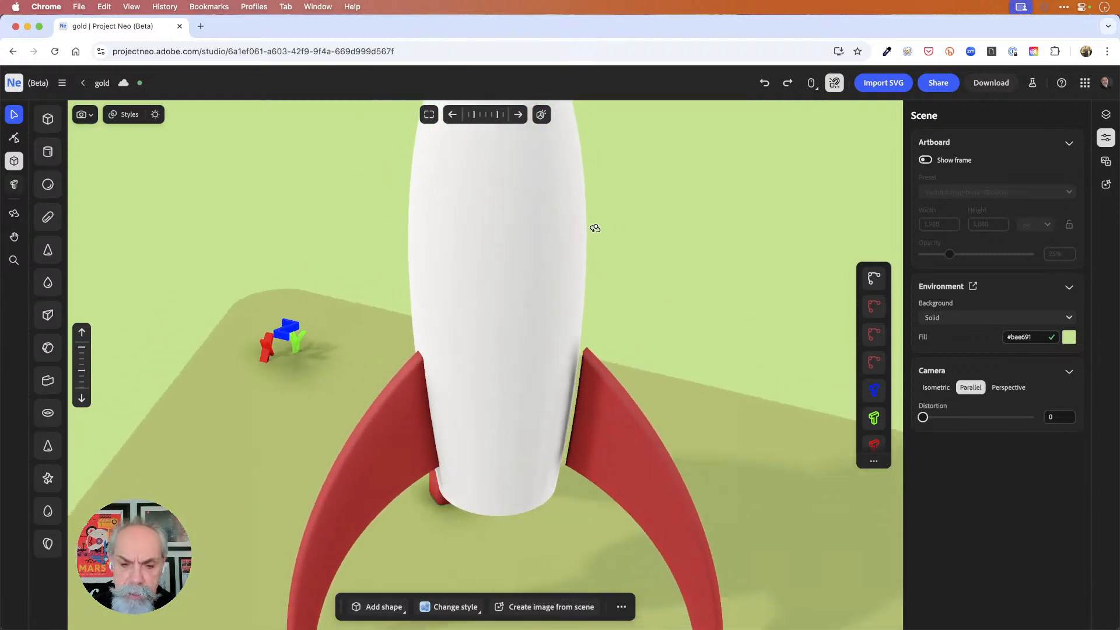
pyautogui.click(640, 461)
pyautogui.moveTo(612, 496); pyautogui.dragTo(597, 493)
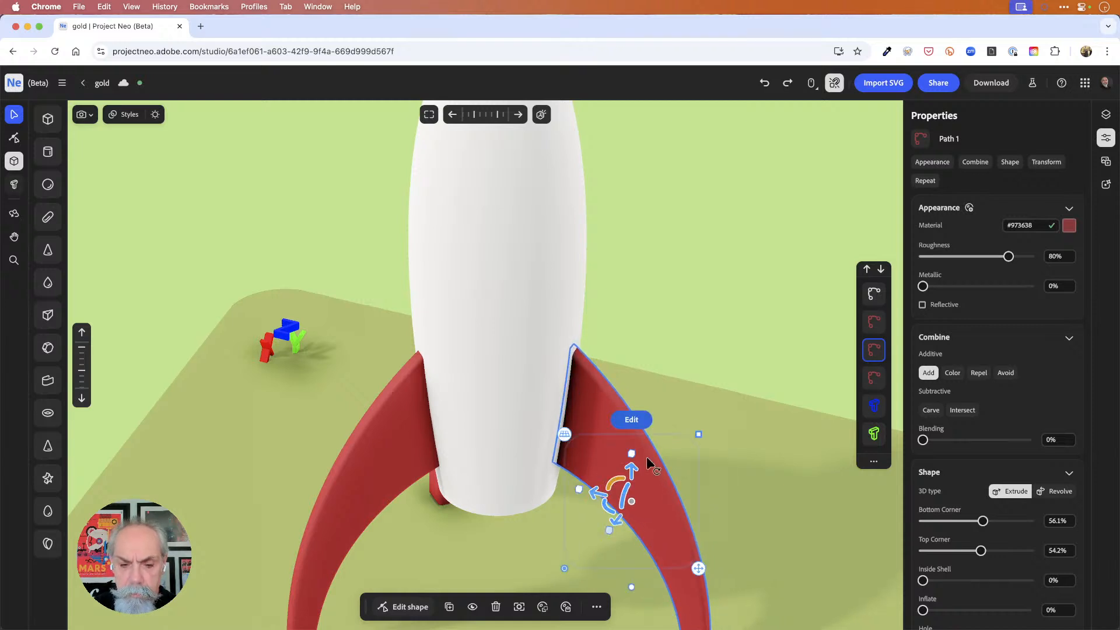
pyautogui.click(738, 361)
pyautogui.moveTo(739, 366); pyautogui.dragTo(630, 375, button='middle')
pyautogui.click(648, 443)
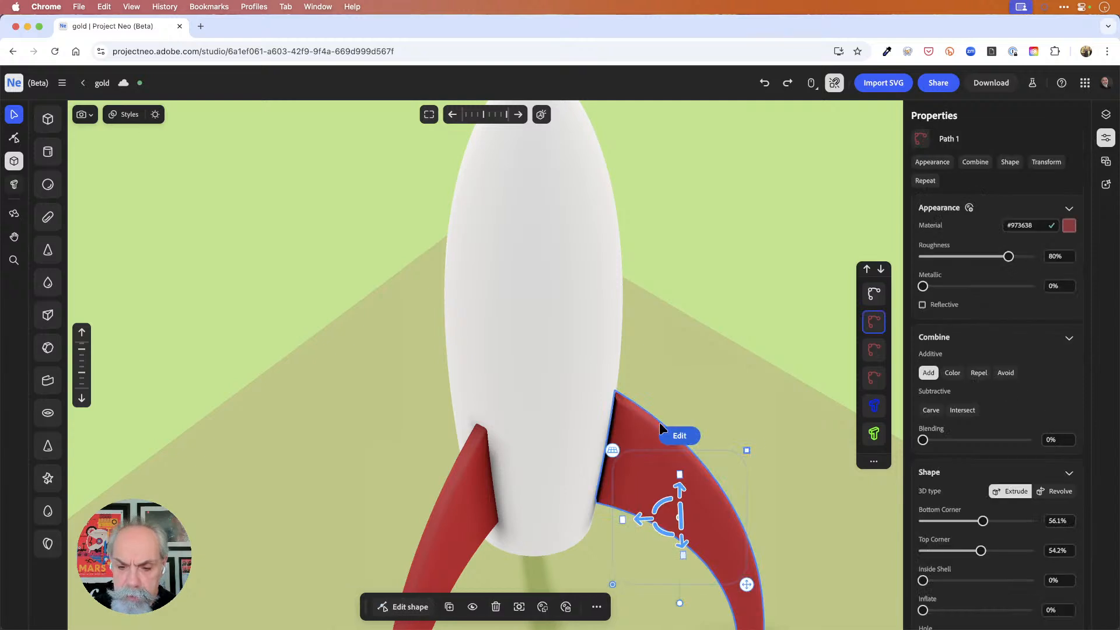
pyautogui.moveTo(645, 519); pyautogui.dragTo(638, 517)
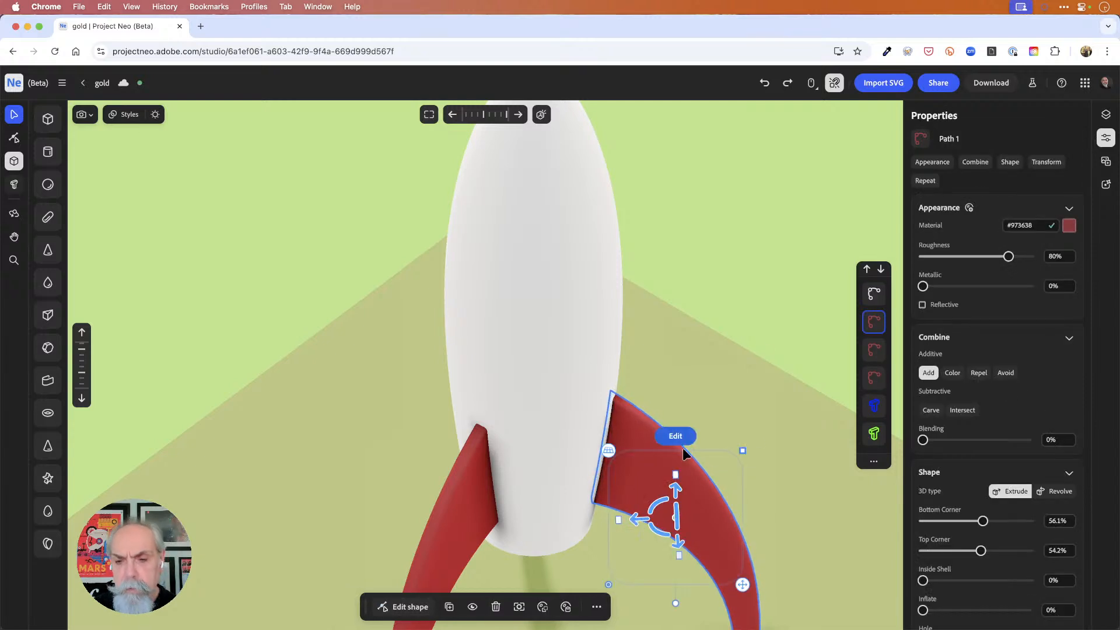
pyautogui.click(784, 302)
# Restore the saved Framed camera view and bring the whole rocket into sight.
pyautogui.click(85, 115)
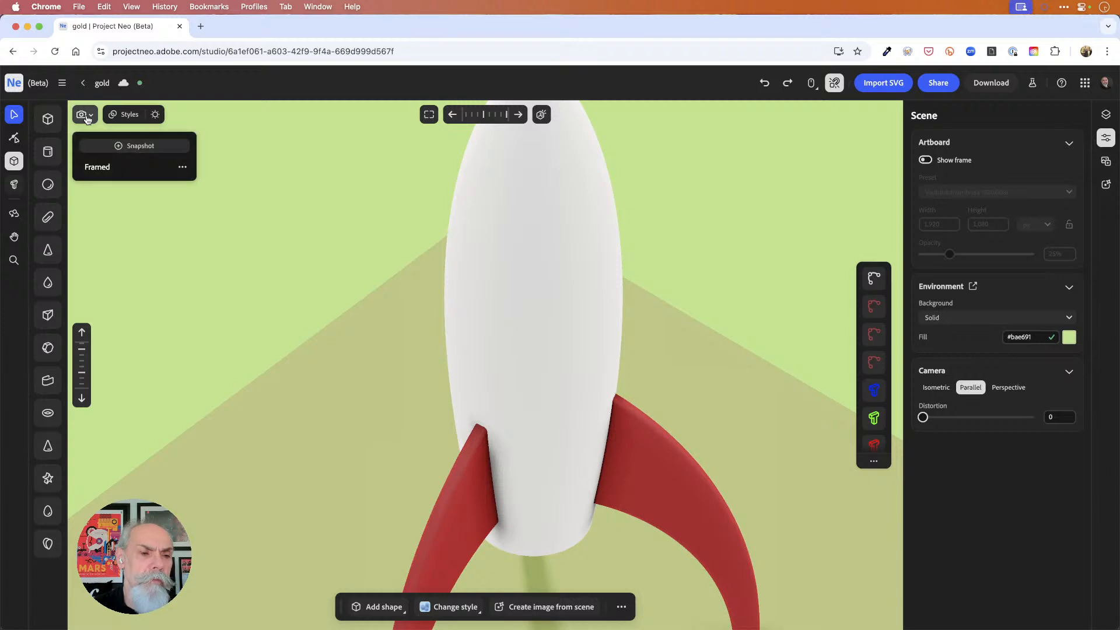
pyautogui.click(104, 168)
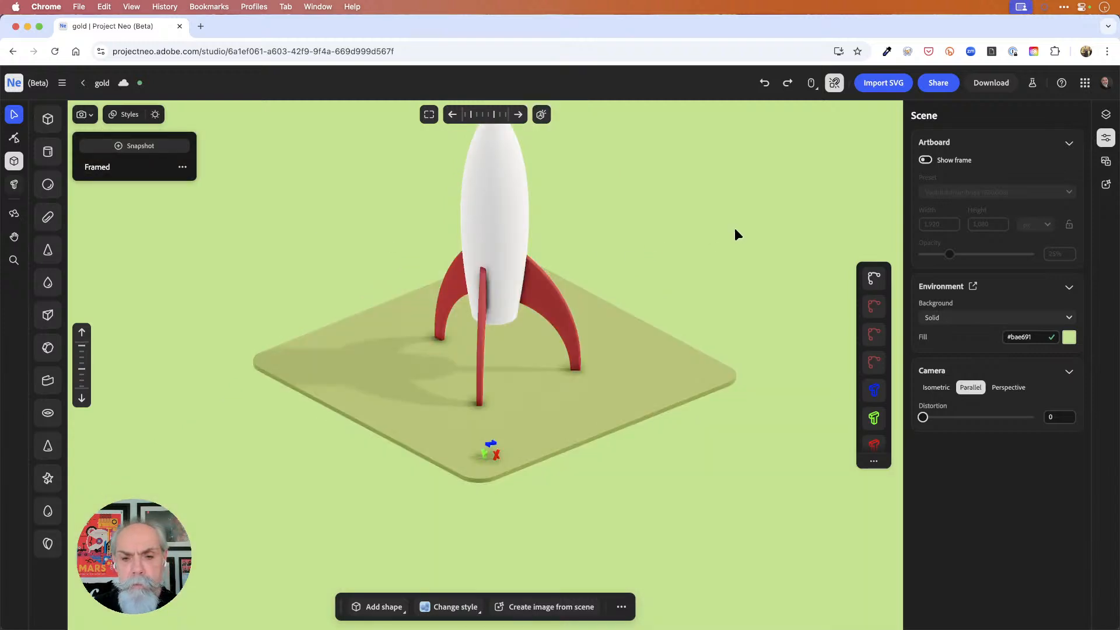
pyautogui.moveTo(680, 242); pyautogui.dragTo(679, 335)
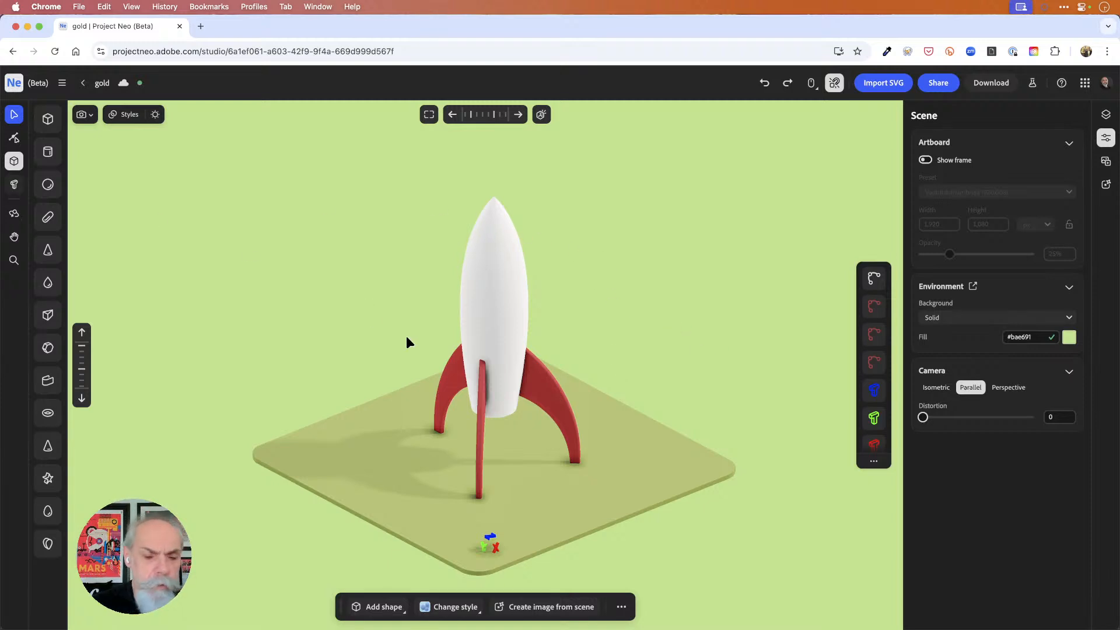
# Add a cylinder on the base beneath the rocket, then resize and raise it to enclose the nose.
pyautogui.click(48, 153)
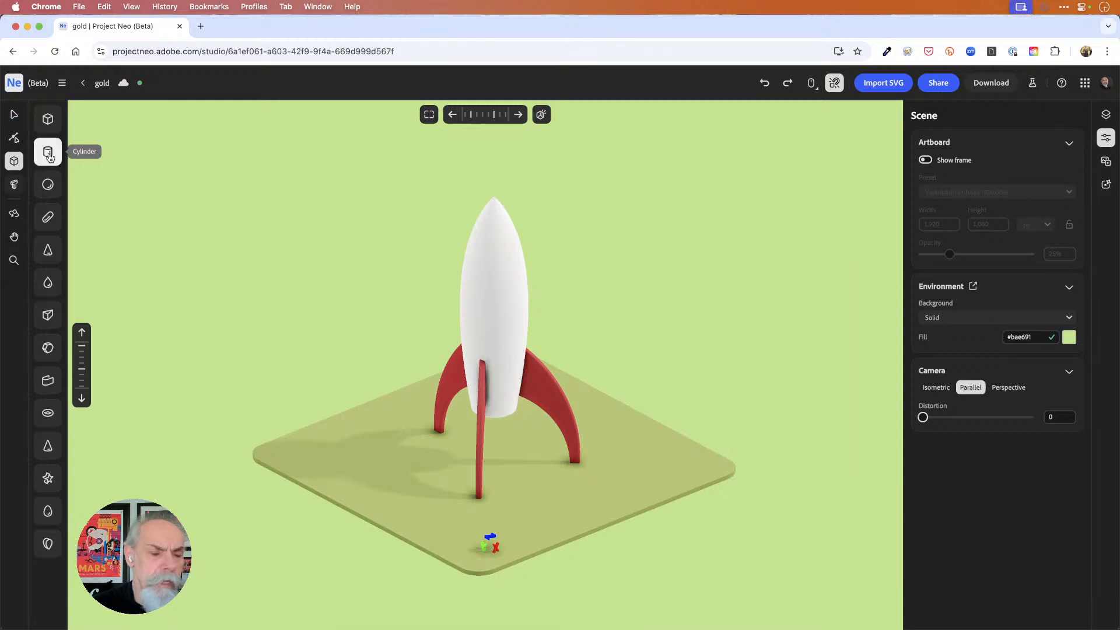
pyautogui.click(495, 458)
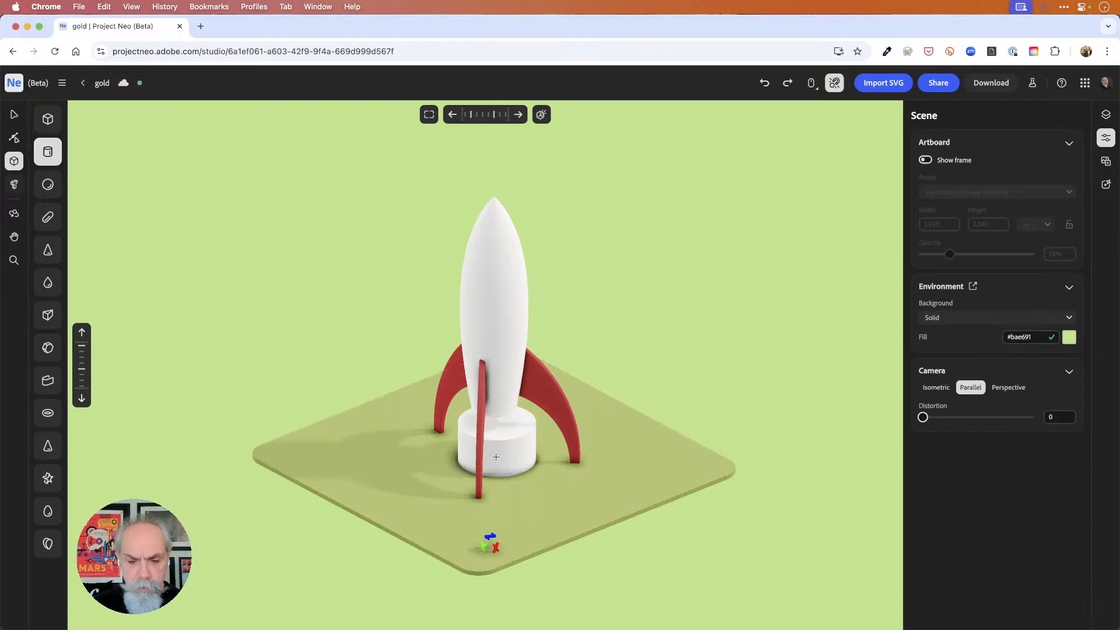
pyautogui.press('v')
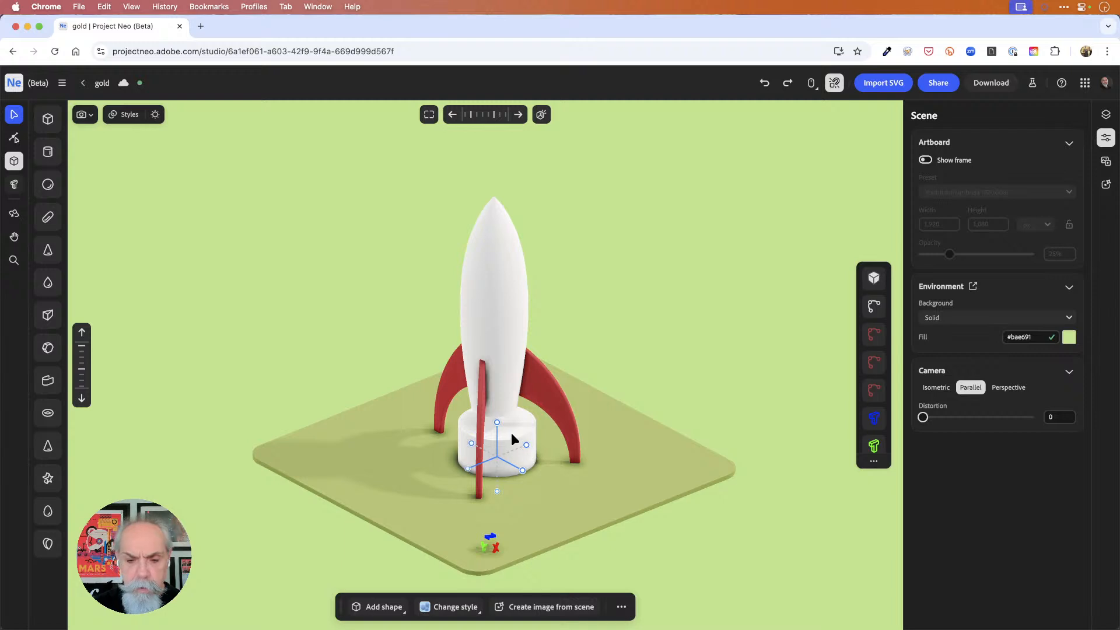
pyautogui.click(511, 437)
pyautogui.moveTo(563, 390); pyautogui.dragTo(523, 182)
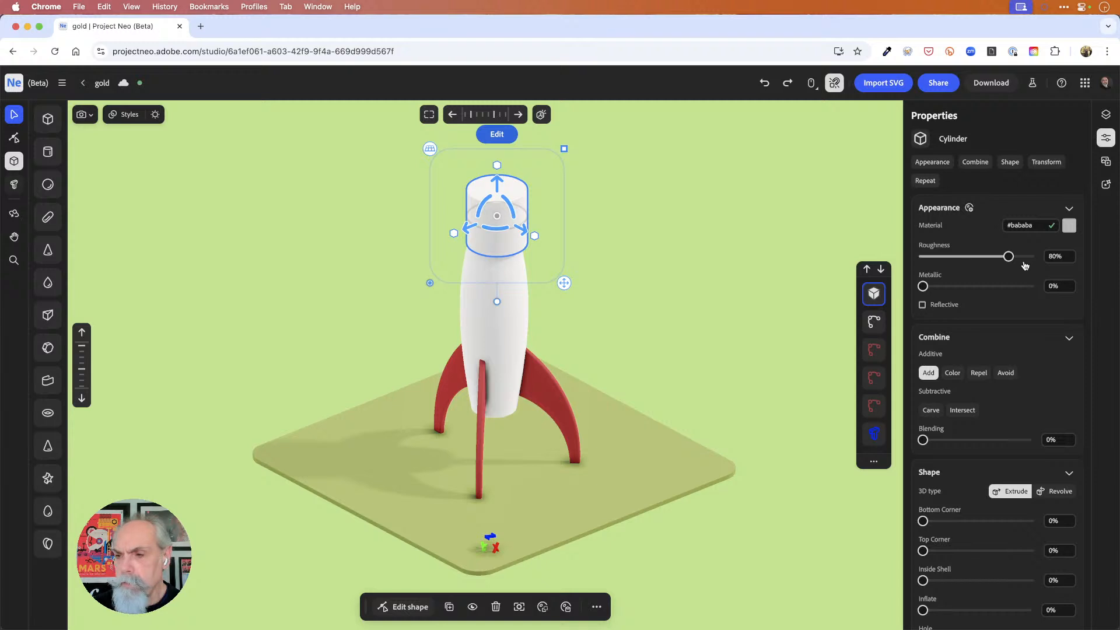
# Set the cylinder's material to red #fc1717 and its Combine mode to Color, so only the rocket's nose is tinted.
pyautogui.click(1069, 227)
pyautogui.moveTo(1055, 333); pyautogui.dragTo(1059, 315)
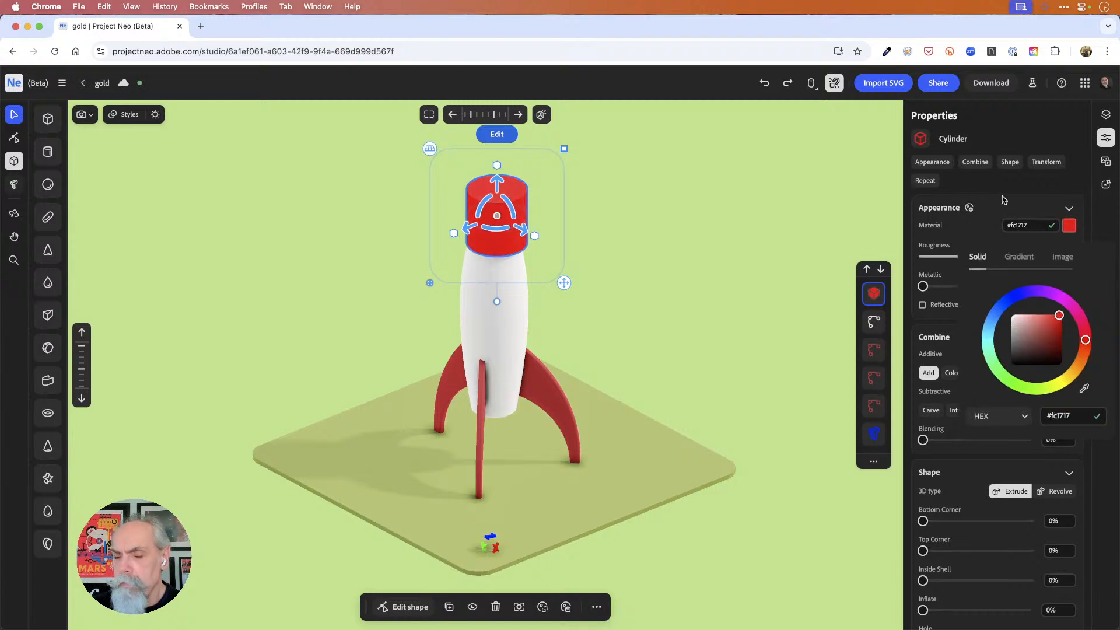
pyautogui.click(1005, 200)
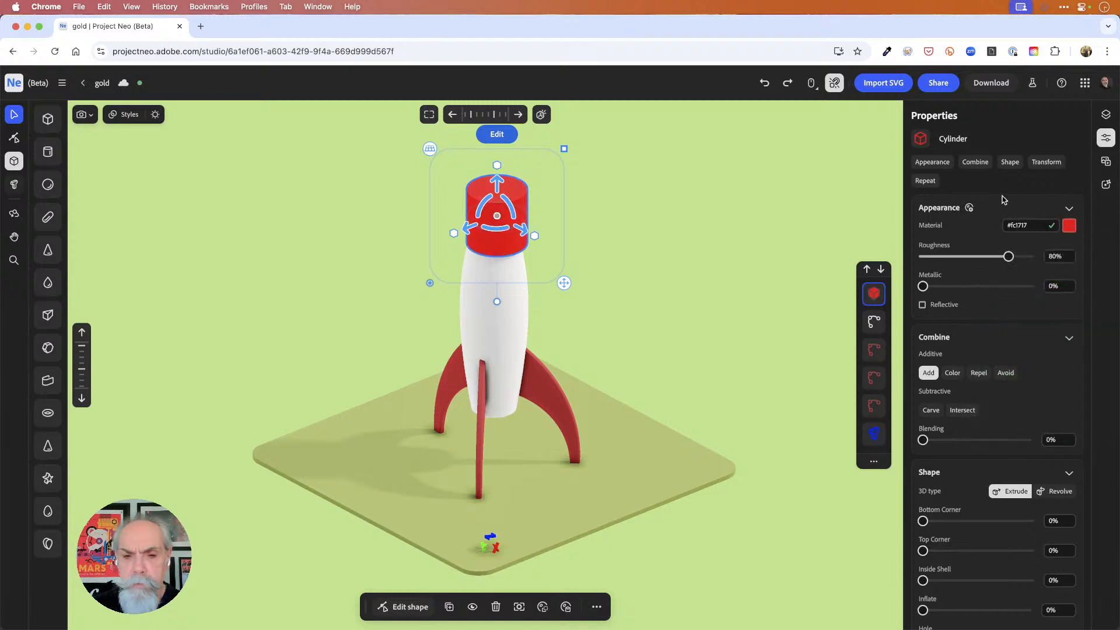
pyautogui.rightClick(955, 376)
pyautogui.click(953, 374)
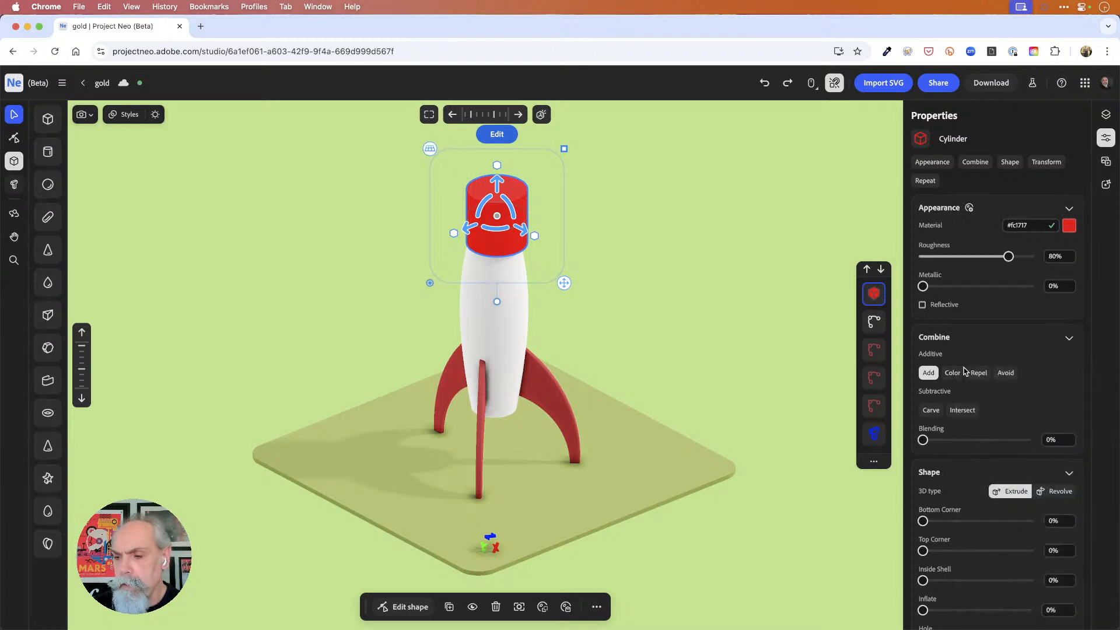
pyautogui.click(953, 374)
pyautogui.click(604, 237)
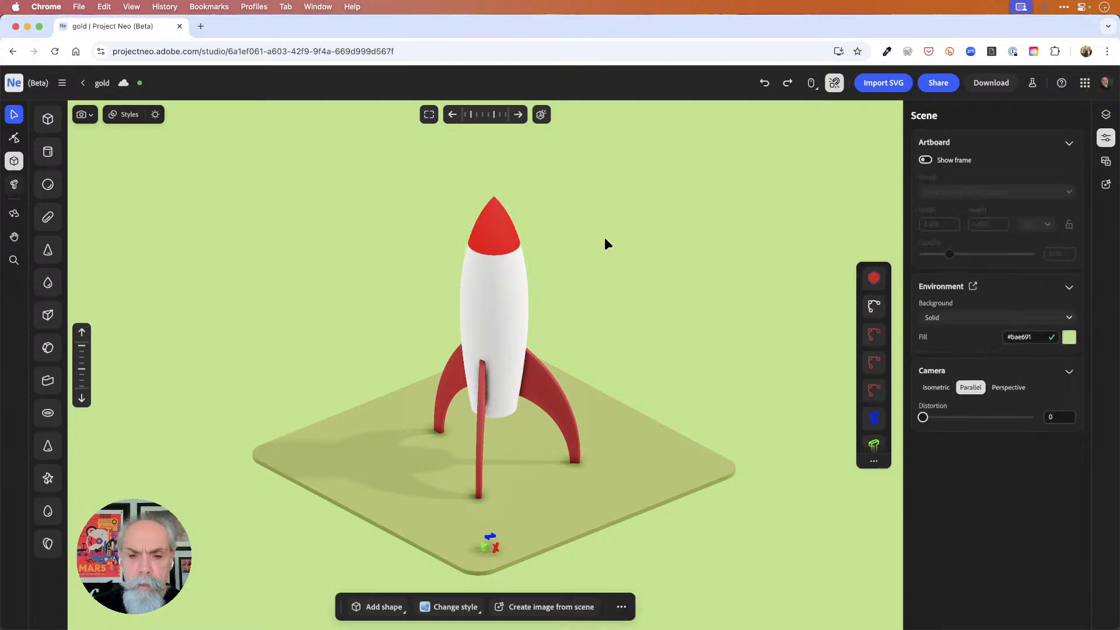
# Examine the size, position and rotation values of the base slab.
pyautogui.moveTo(582, 216); pyautogui.dragTo(527, 220, button='right')
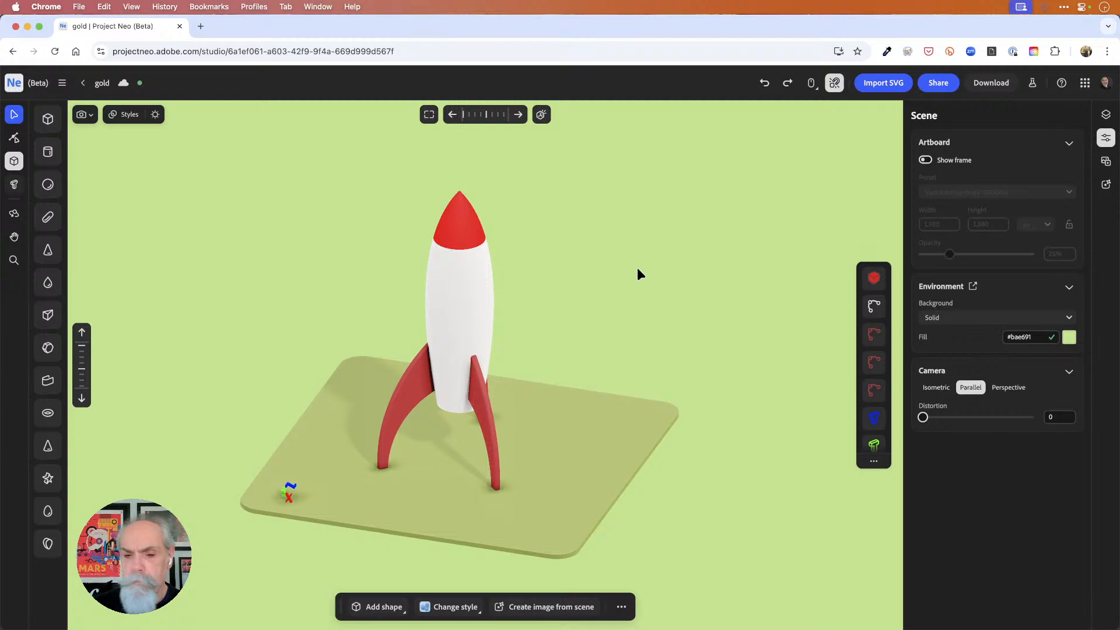
pyautogui.click(564, 451)
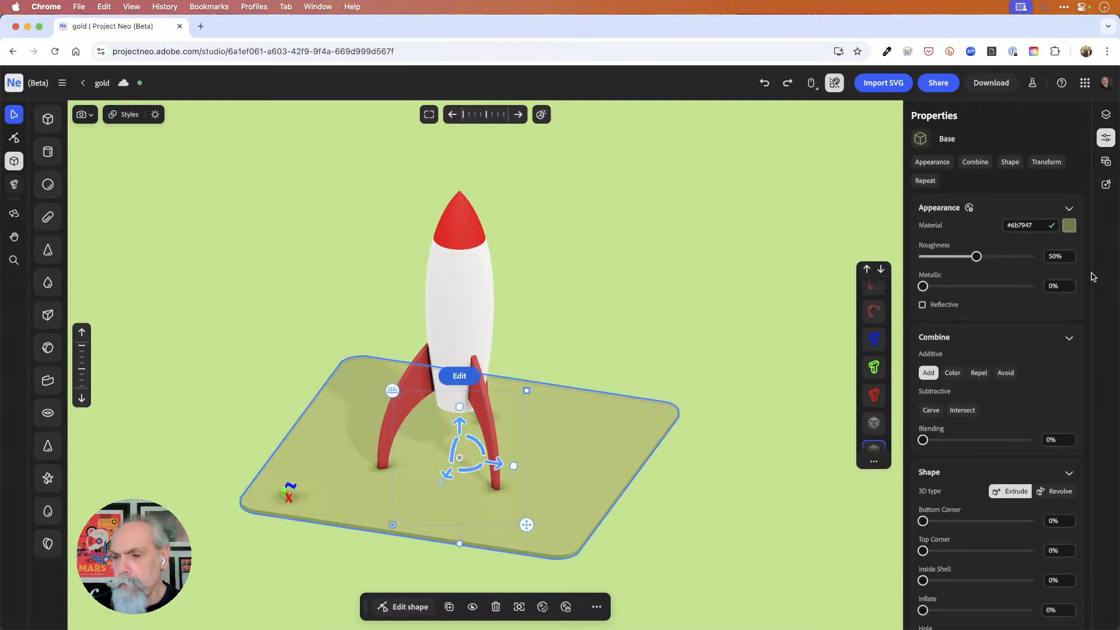
pyautogui.click(1049, 163)
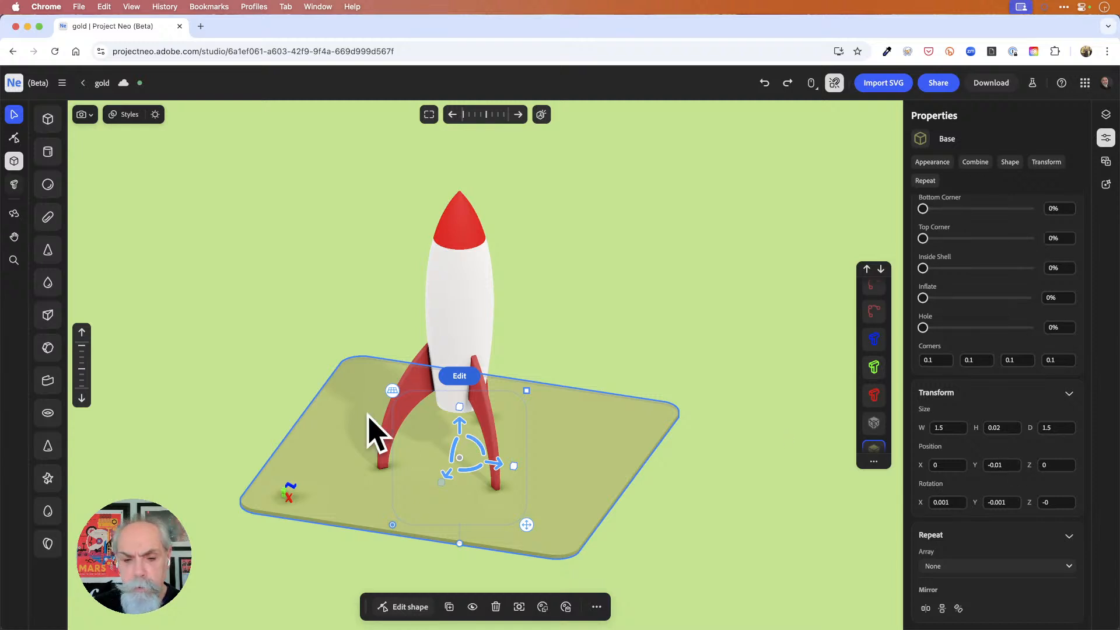
# Try the rocket body at a Y position of 0 and undo that move.
pyautogui.click(474, 304)
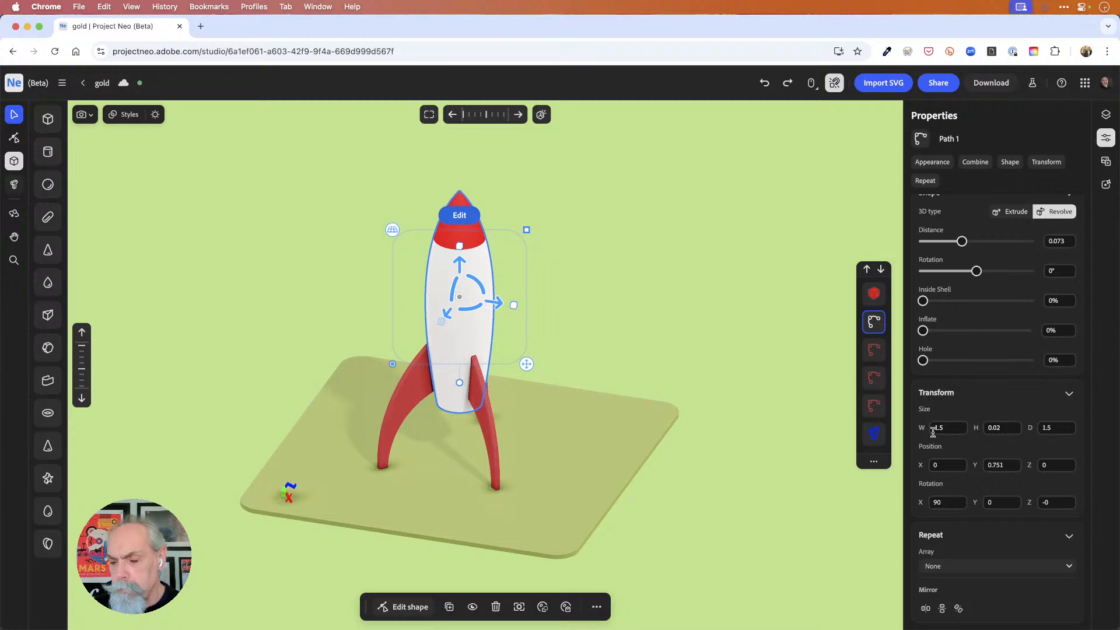
pyautogui.click(1009, 465)
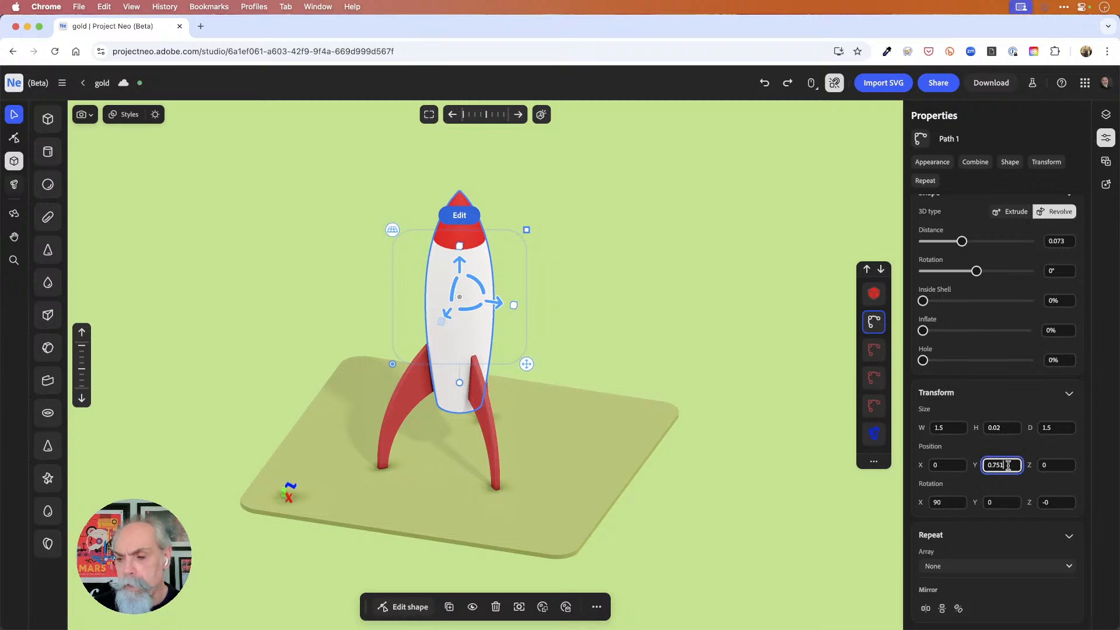
pyautogui.doubleClick(1008, 464)
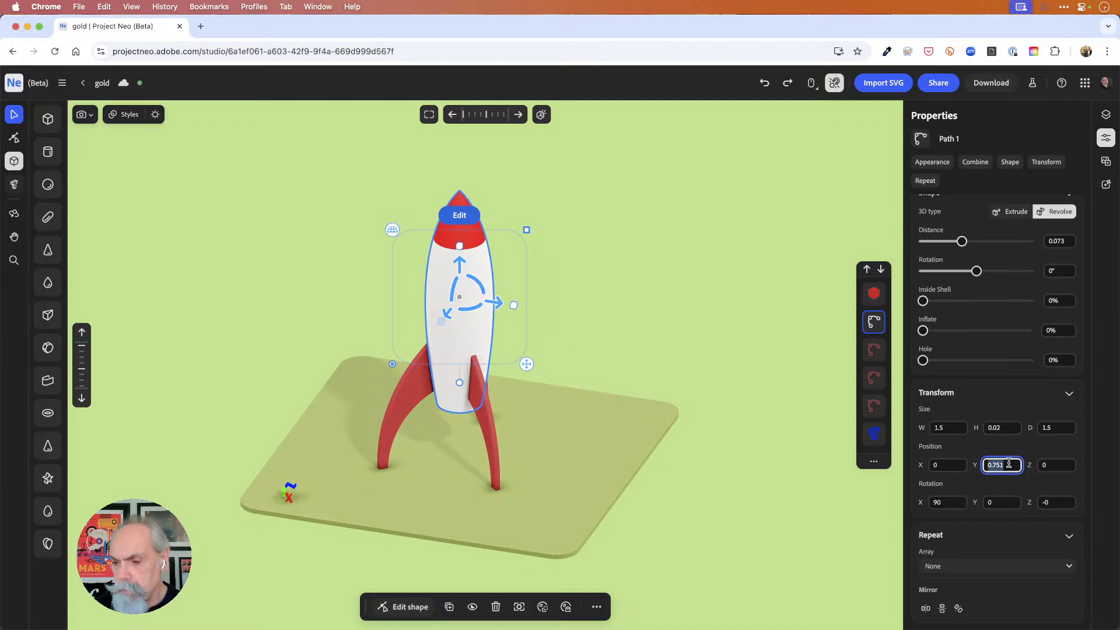
pyautogui.write('0')
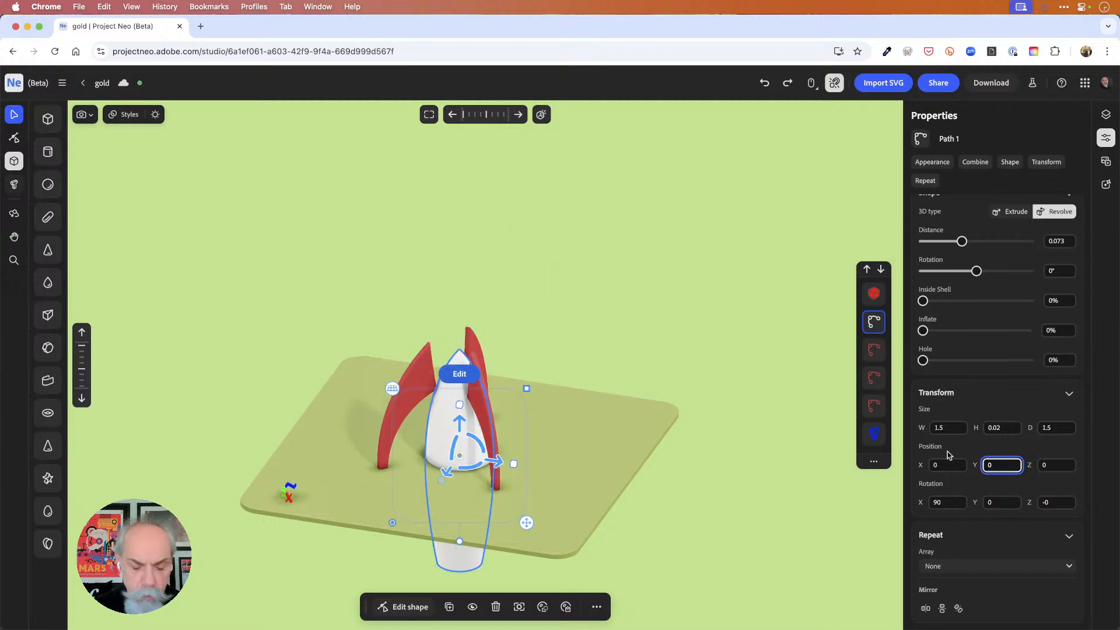
pyautogui.press('super+z')
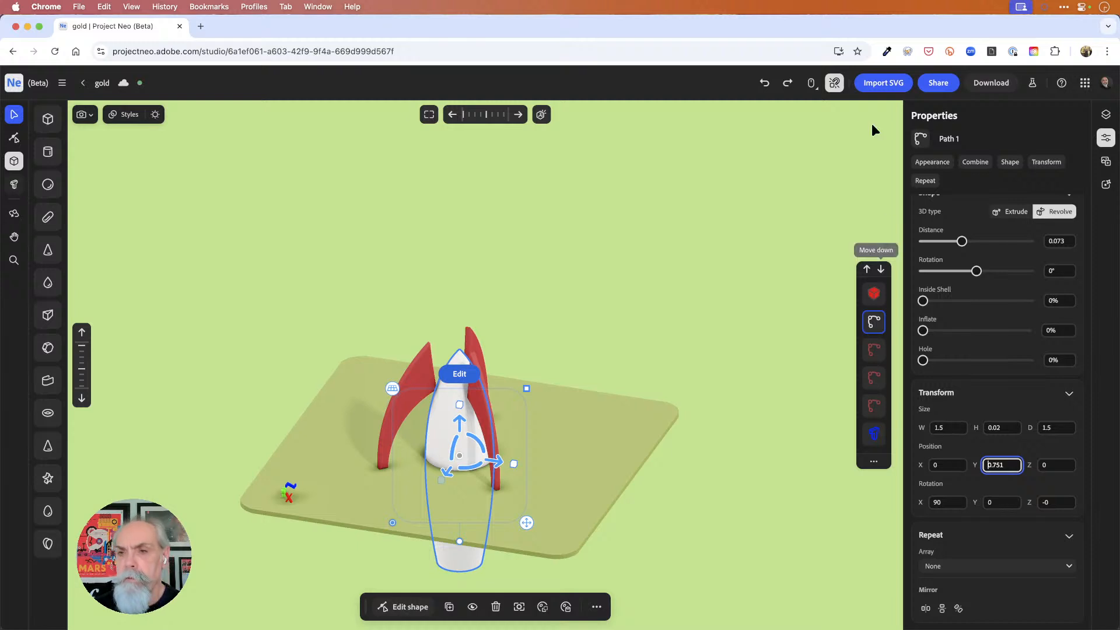
pyautogui.click(764, 82)
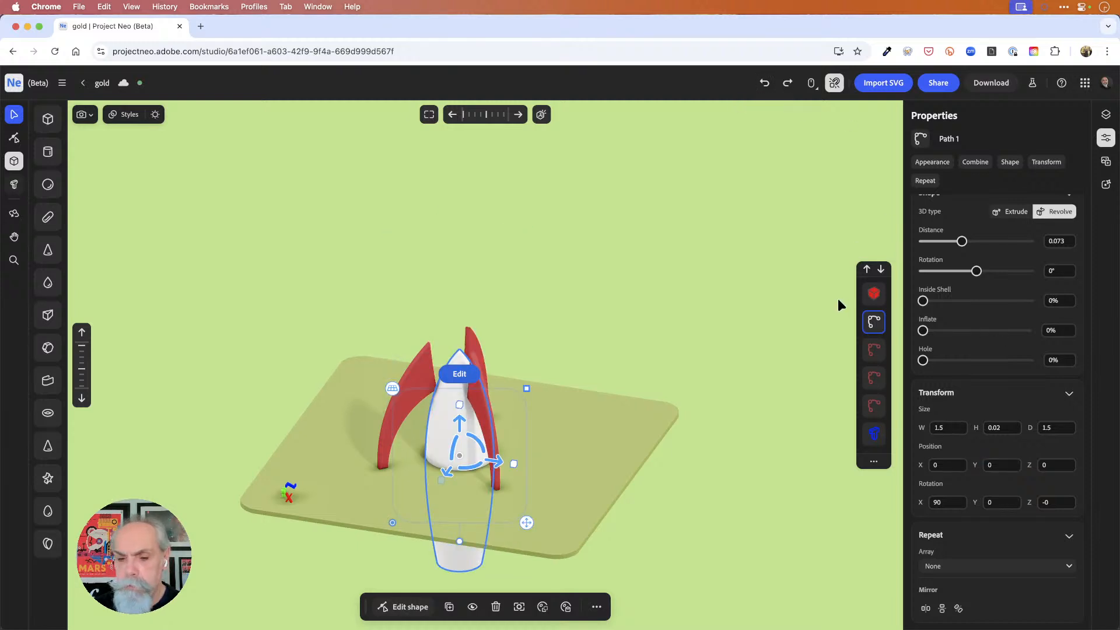
# Redo the rocket body's upward move to a Y position of 0.751 and deselect the body.
pyautogui.click(787, 83)
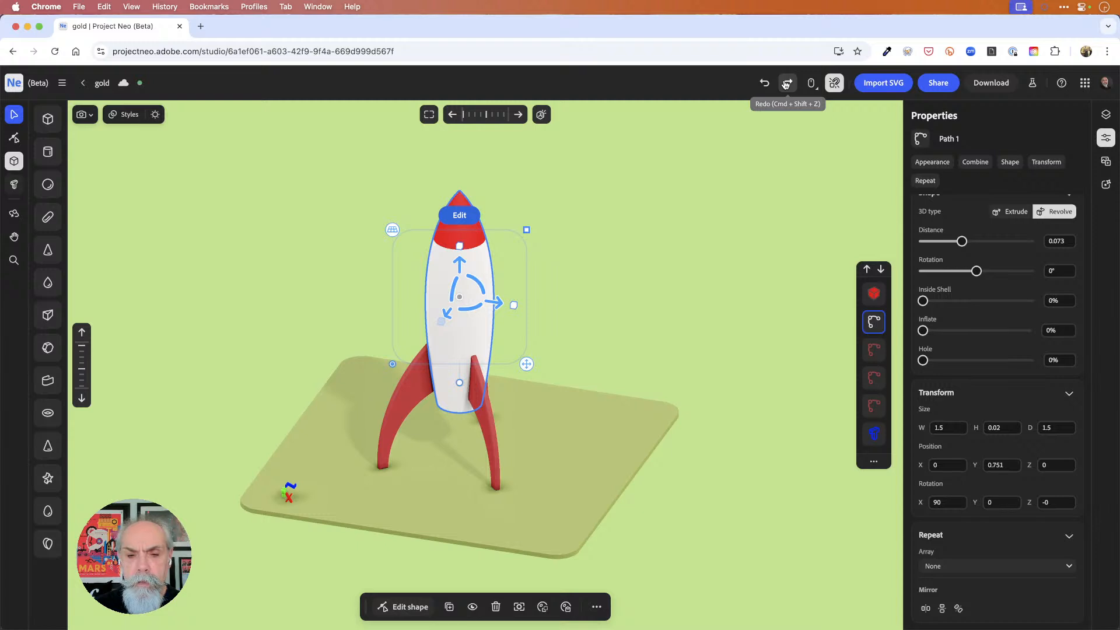
pyautogui.click(770, 314)
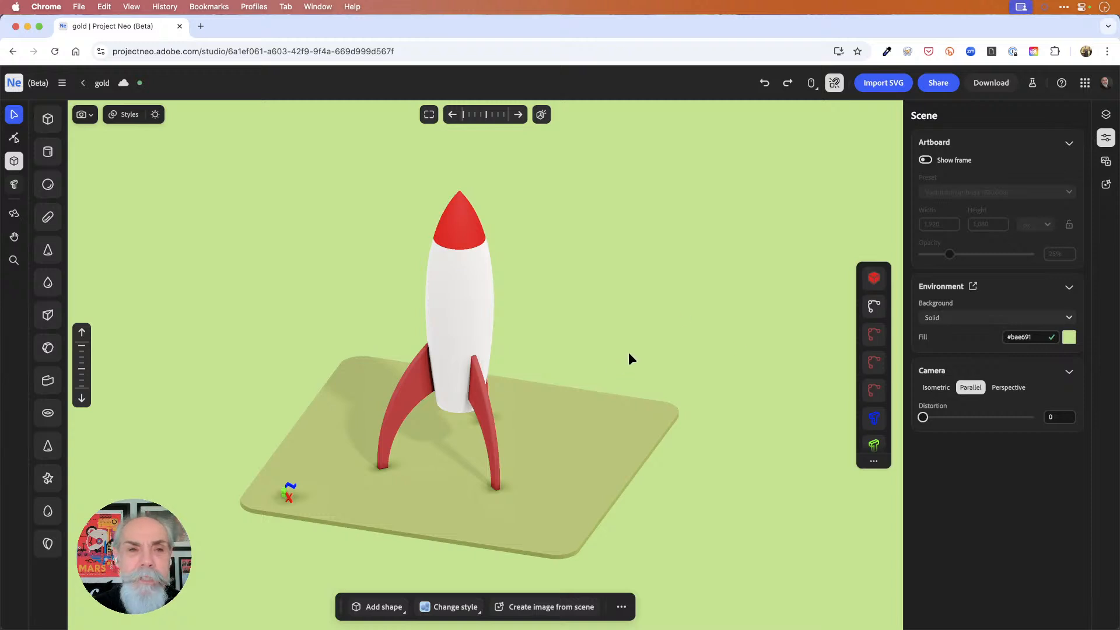
# Add a cylinder on the base beneath the rocket, shrink it and raise it to the lower end of the body.
pyautogui.moveTo(564, 330); pyautogui.dragTo(569, 315, button='right')
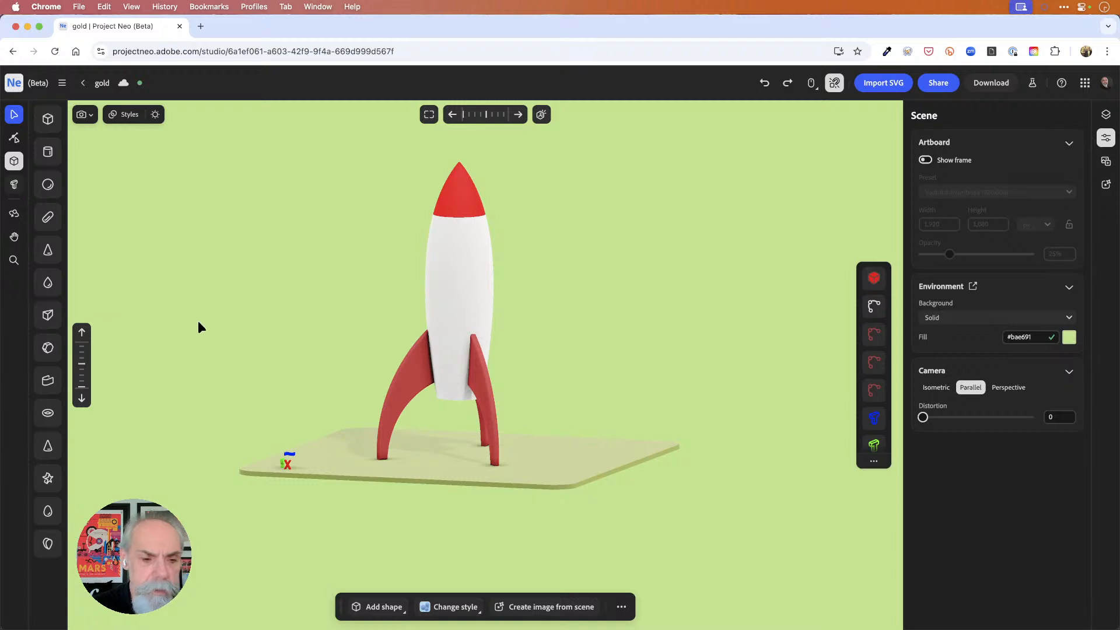
pyautogui.moveTo(203, 327); pyautogui.dragTo(203, 344)
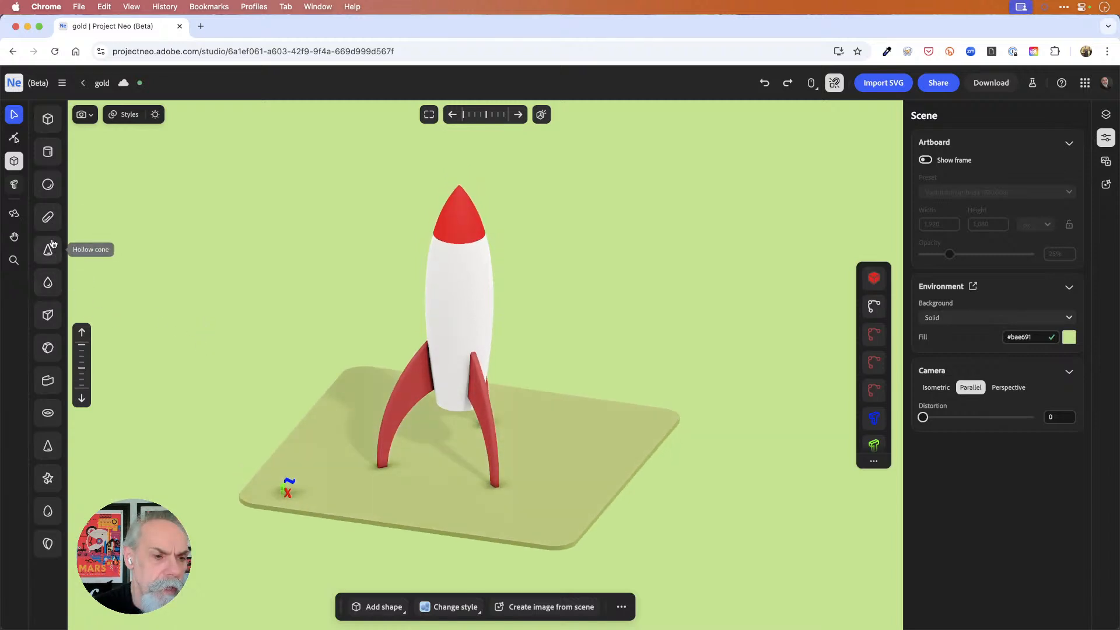
pyautogui.click(48, 152)
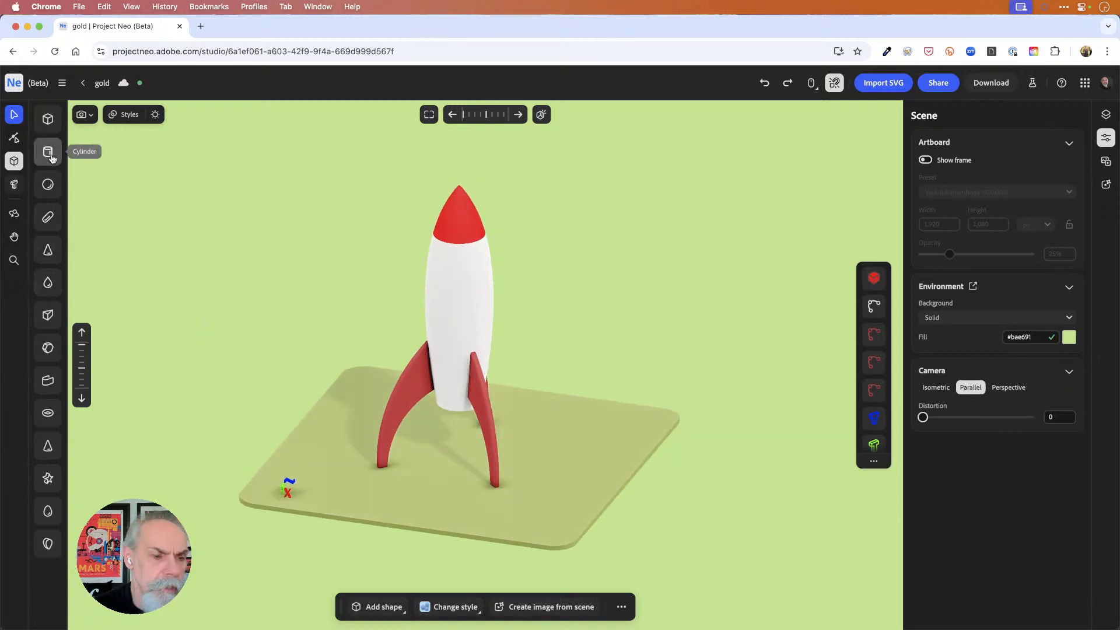
pyautogui.click(460, 455)
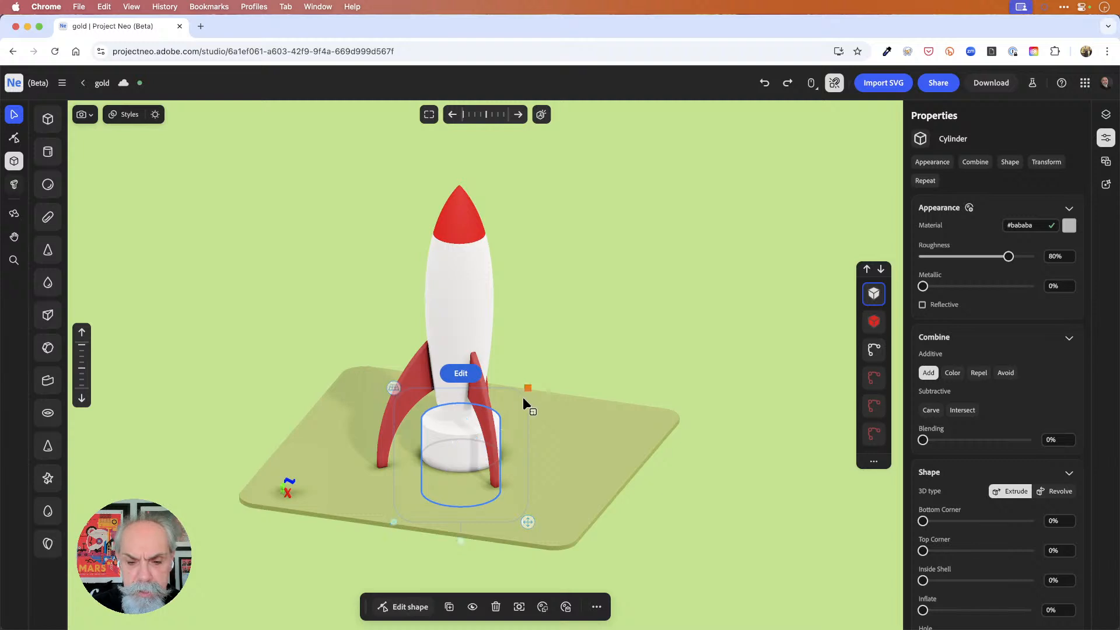
pyautogui.moveTo(528, 386); pyautogui.dragTo(514, 405)
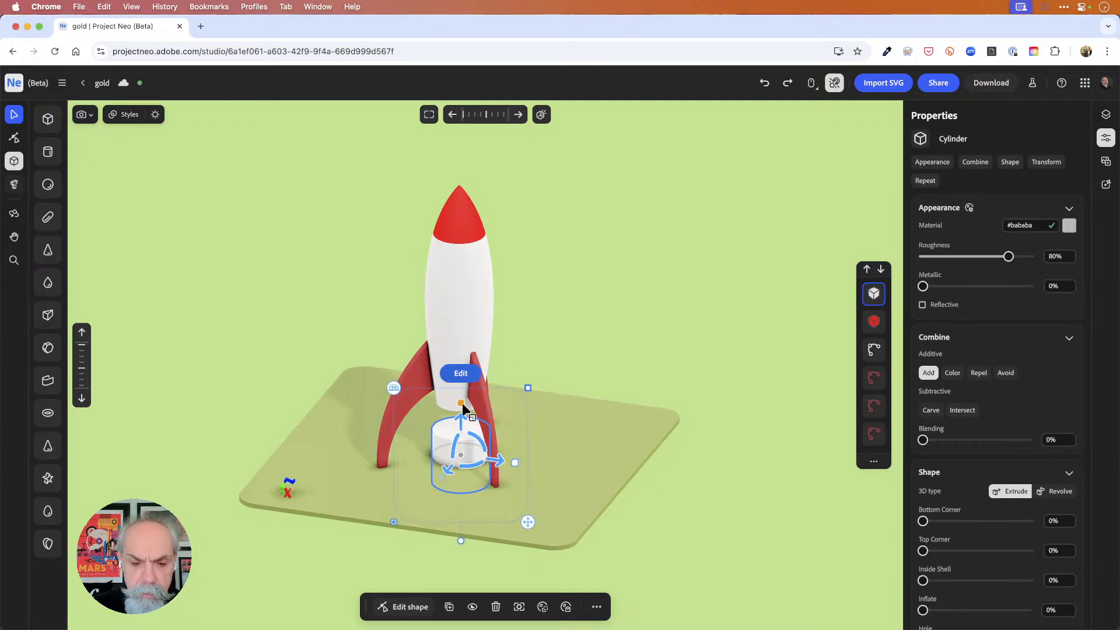
pyautogui.moveTo(461, 402); pyautogui.dragTo(460, 374)
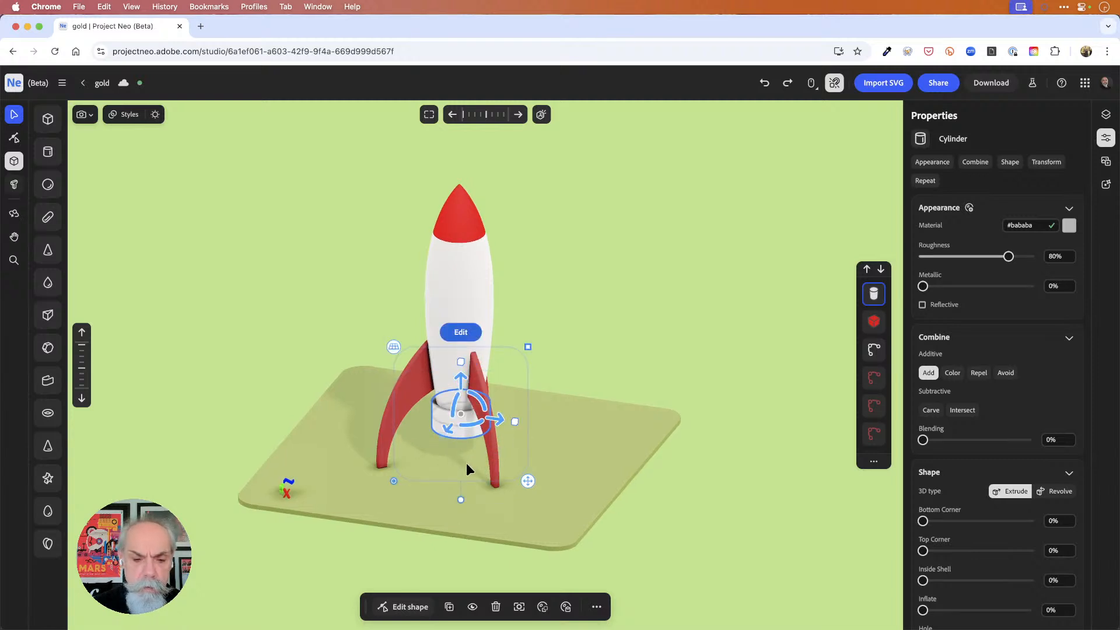
# Scale the cylinder down to fit closely around the lower end of the rocket body and nudge it slightly upward.
pyautogui.scroll(5, 466, 464)
pyautogui.scroll(3, 468, 468)
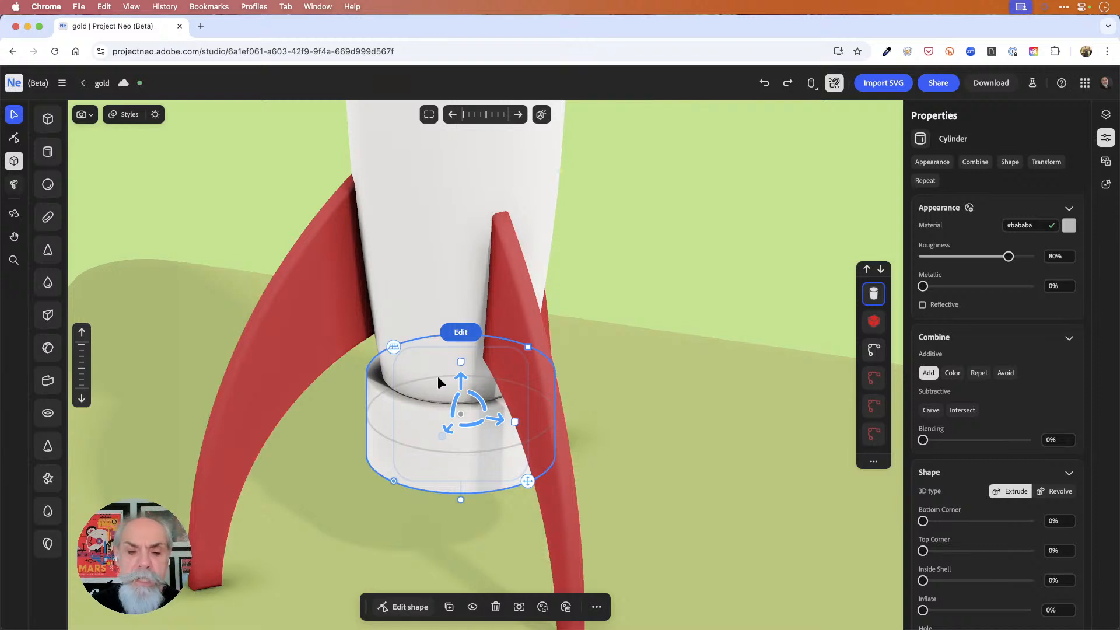
pyautogui.moveTo(529, 345); pyautogui.dragTo(522, 355)
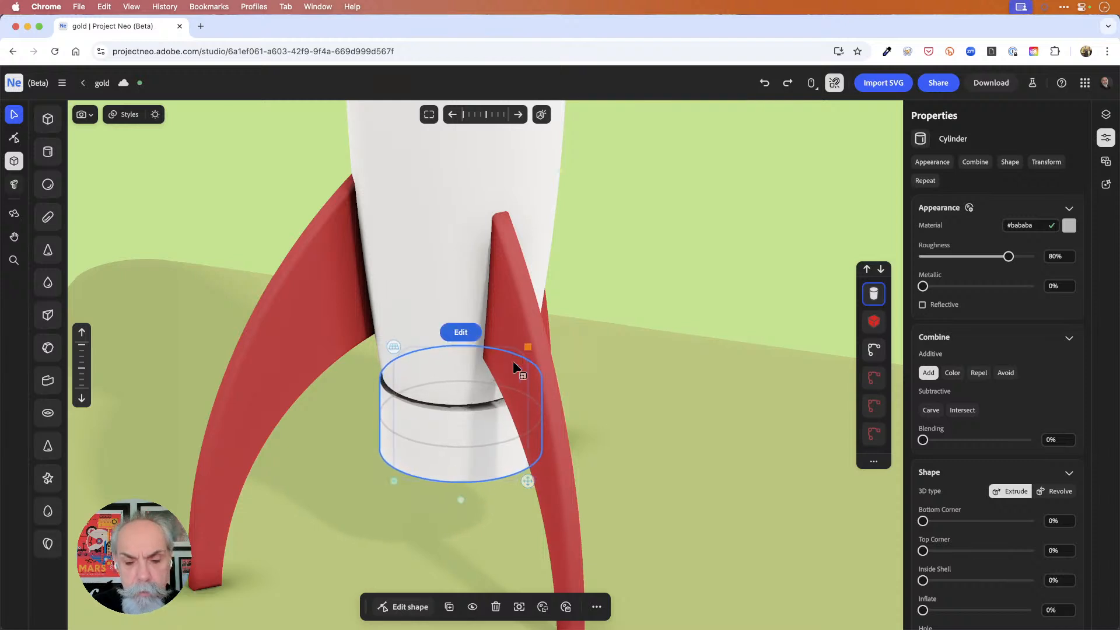
pyautogui.moveTo(460, 373); pyautogui.dragTo(462, 373)
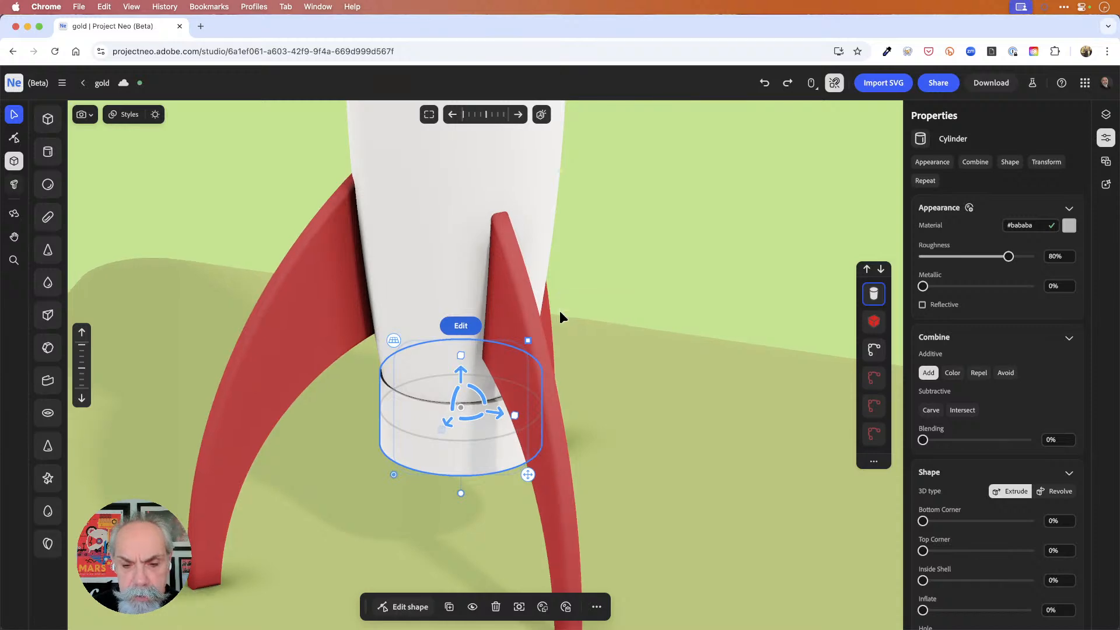
# Shift the rocket body horizontally so its lower end is centred inside the cylinder, and deselect the body.
pyautogui.moveTo(610, 292); pyautogui.dragTo(592, 313)
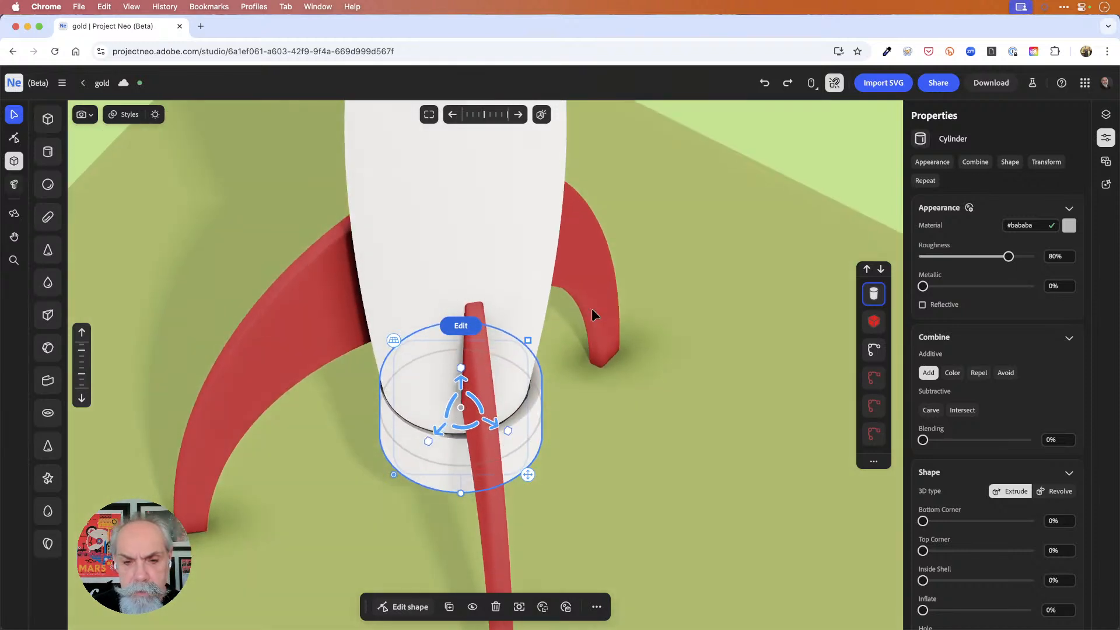
pyautogui.click(513, 241)
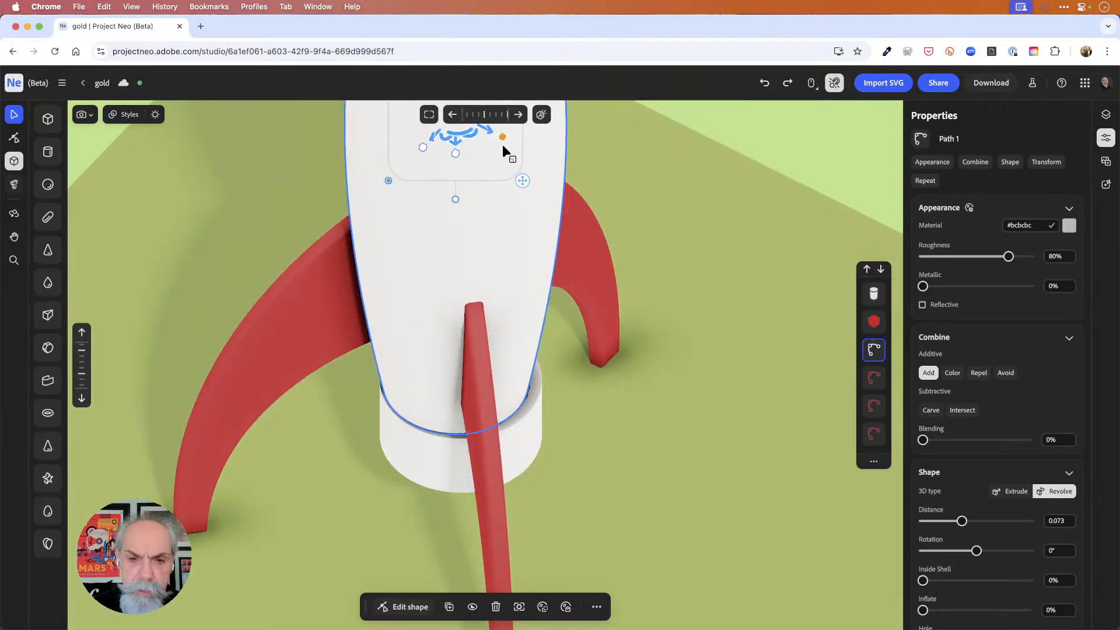
pyautogui.moveTo(492, 126); pyautogui.dragTo(492, 131)
pyautogui.moveTo(589, 177); pyautogui.dragTo(496, 198)
pyautogui.moveTo(493, 139); pyautogui.dragTo(499, 134)
pyautogui.click(592, 198)
# Extend the top of the cylinder slightly upward around the lower end of the rocket body.
pyautogui.moveTo(323, 378); pyautogui.dragTo(395, 334, button='right')
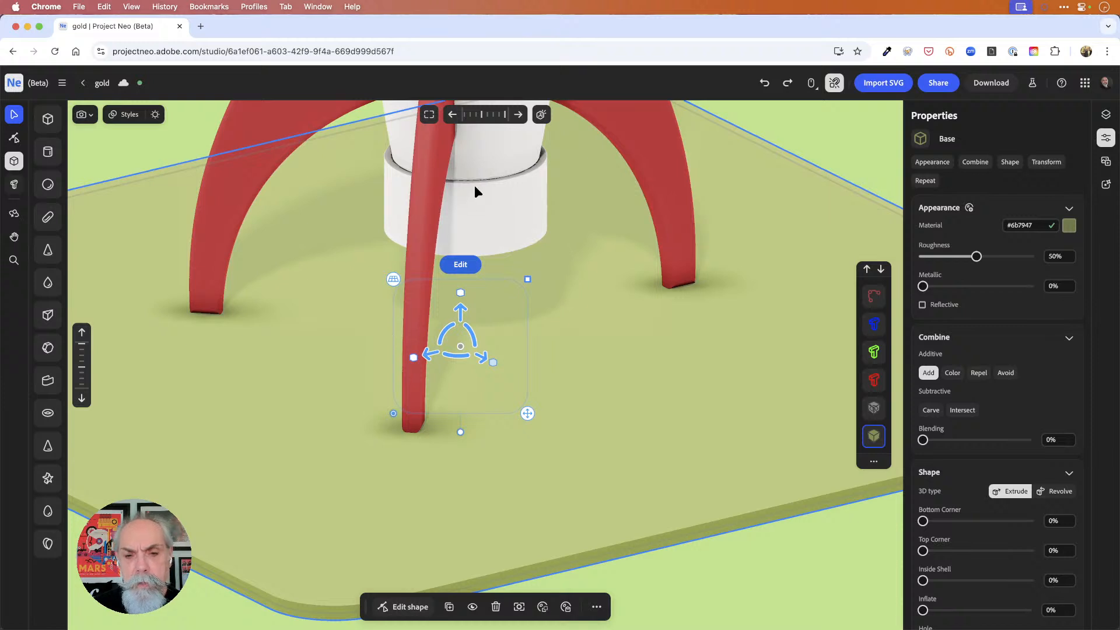
pyautogui.click(487, 208)
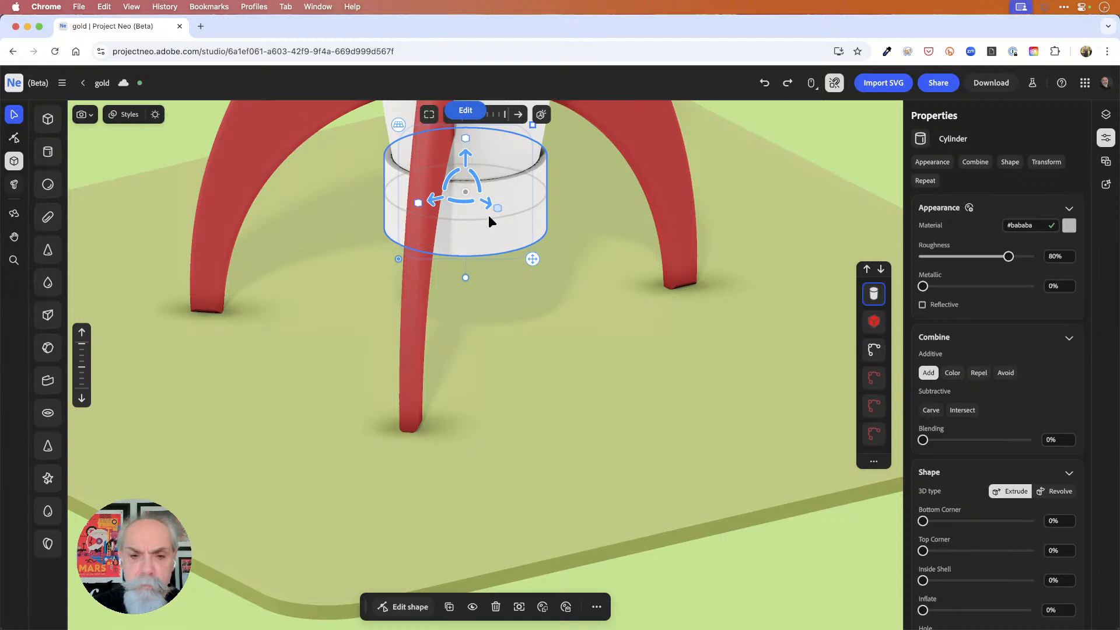
pyautogui.moveTo(468, 143); pyautogui.dragTo(466, 129)
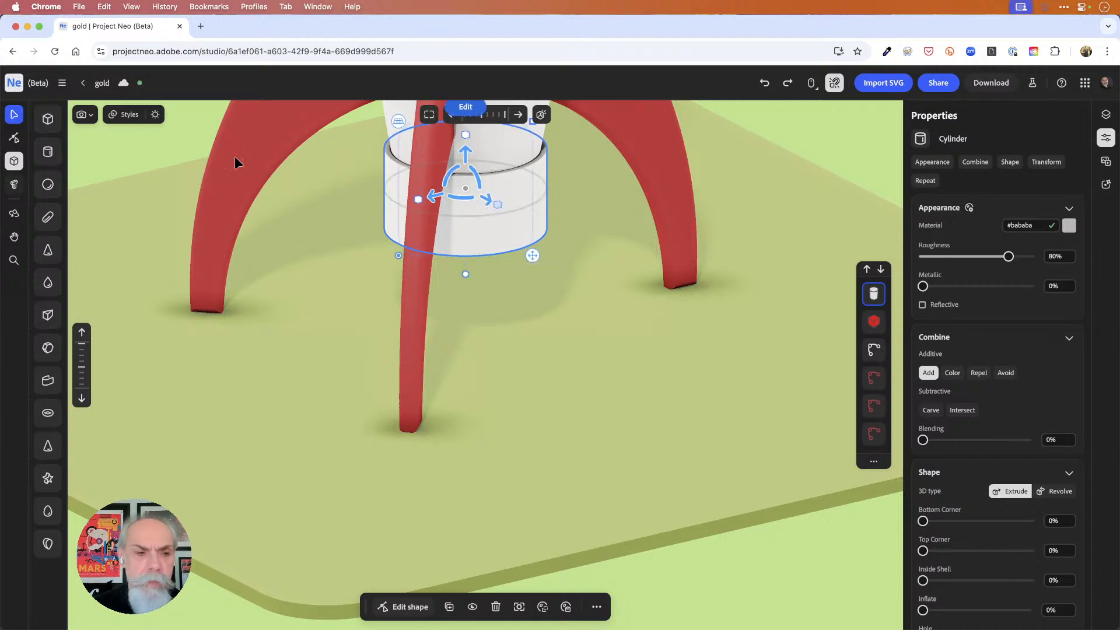
# Add a box on the base beneath the cylinder and narrow it to a slim block about 0.019 wide and 0.036 deep.
pyautogui.click(48, 119)
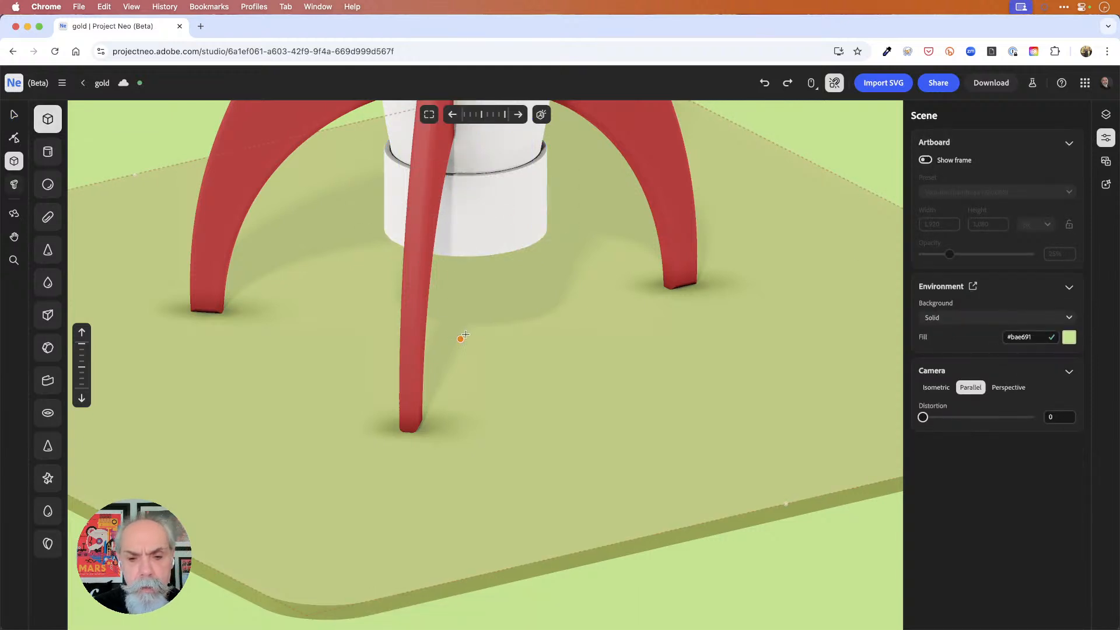
pyautogui.click(459, 336)
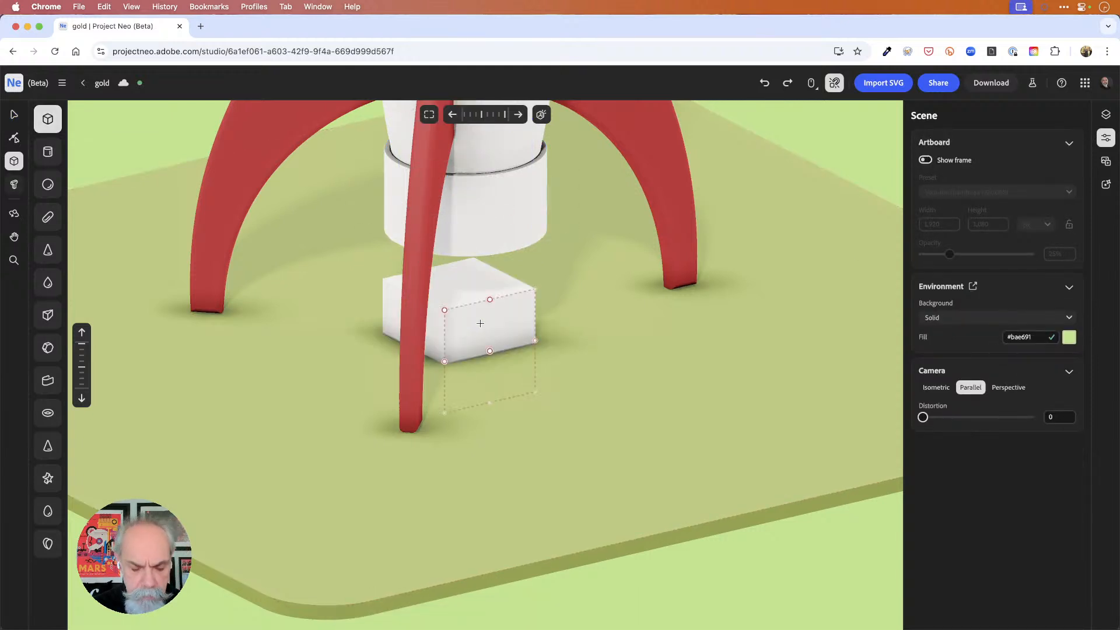
pyautogui.press('v')
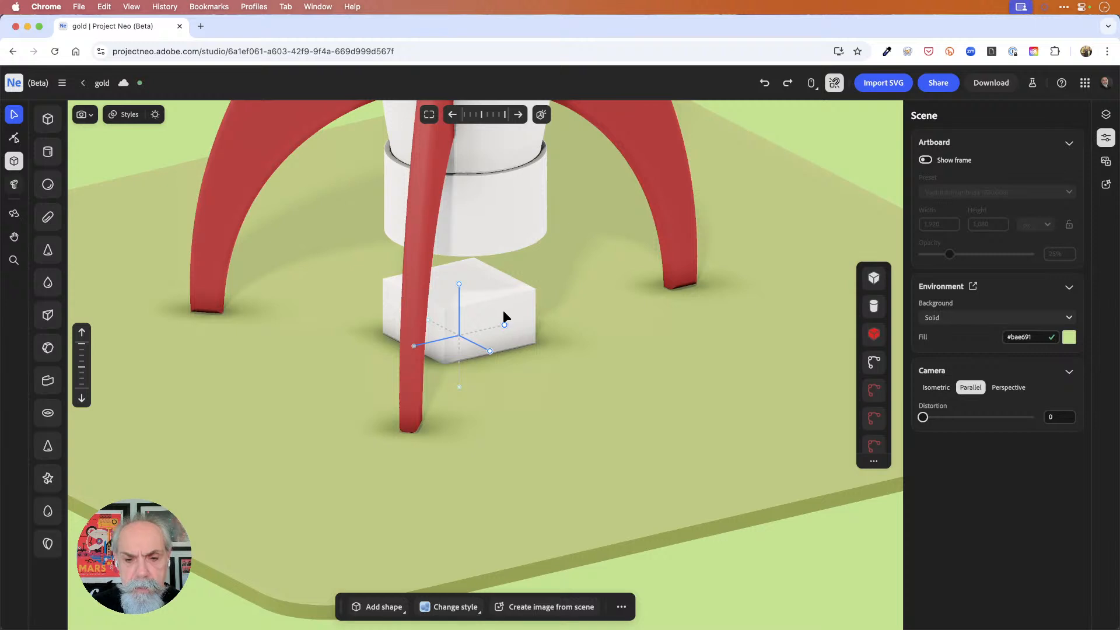
pyautogui.click(503, 311)
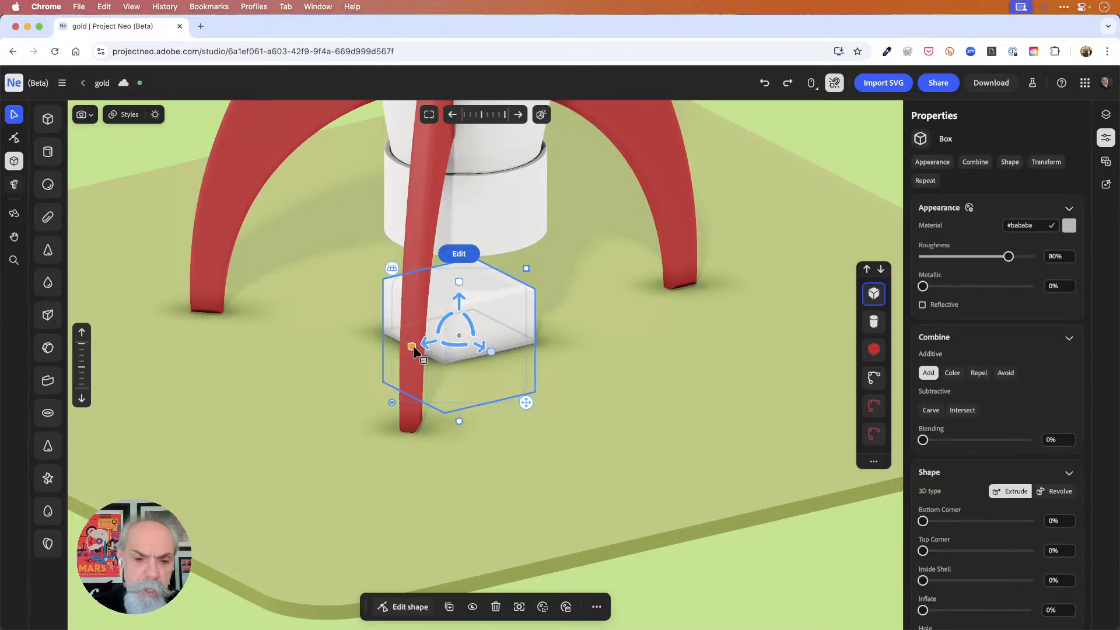
pyautogui.moveTo(413, 348); pyautogui.dragTo(469, 327)
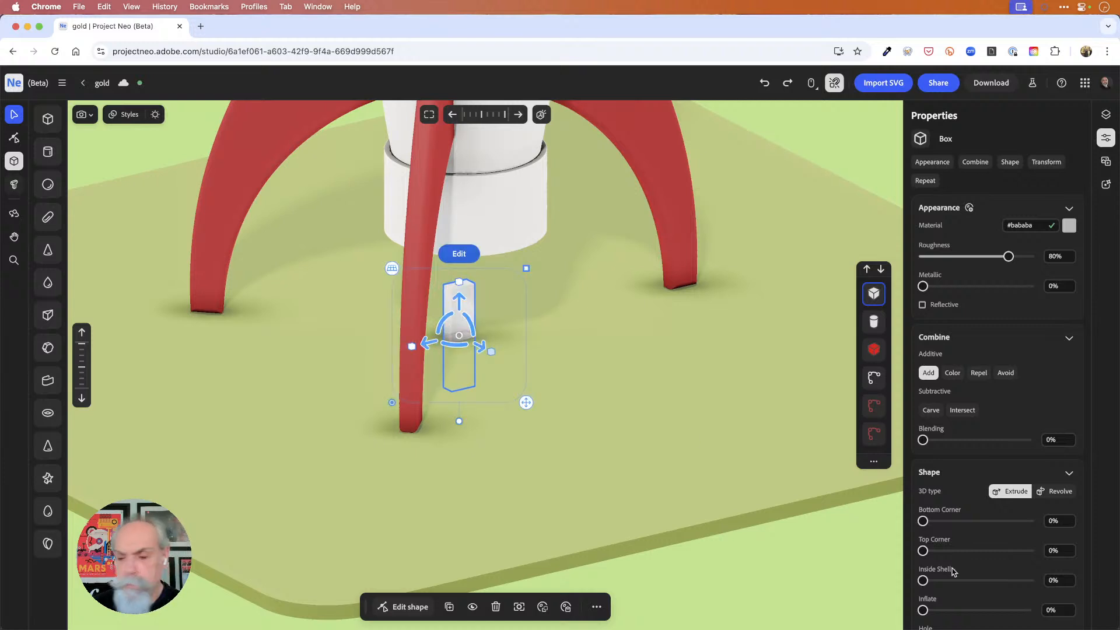
pyautogui.scroll(-5, 1003, 556)
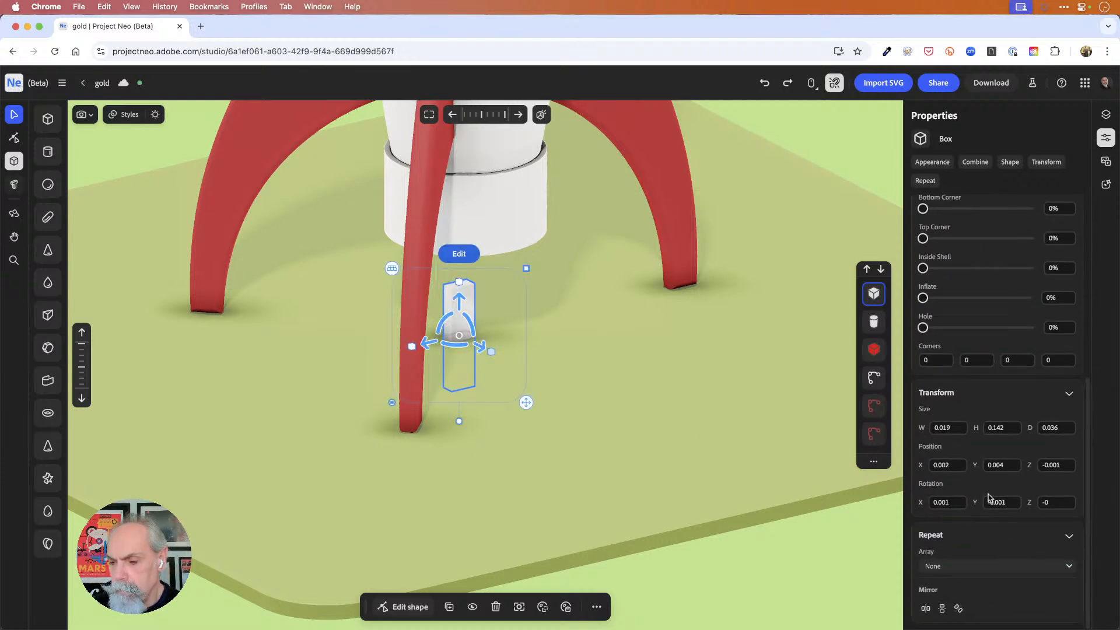
pyautogui.scroll(5, 1016, 221)
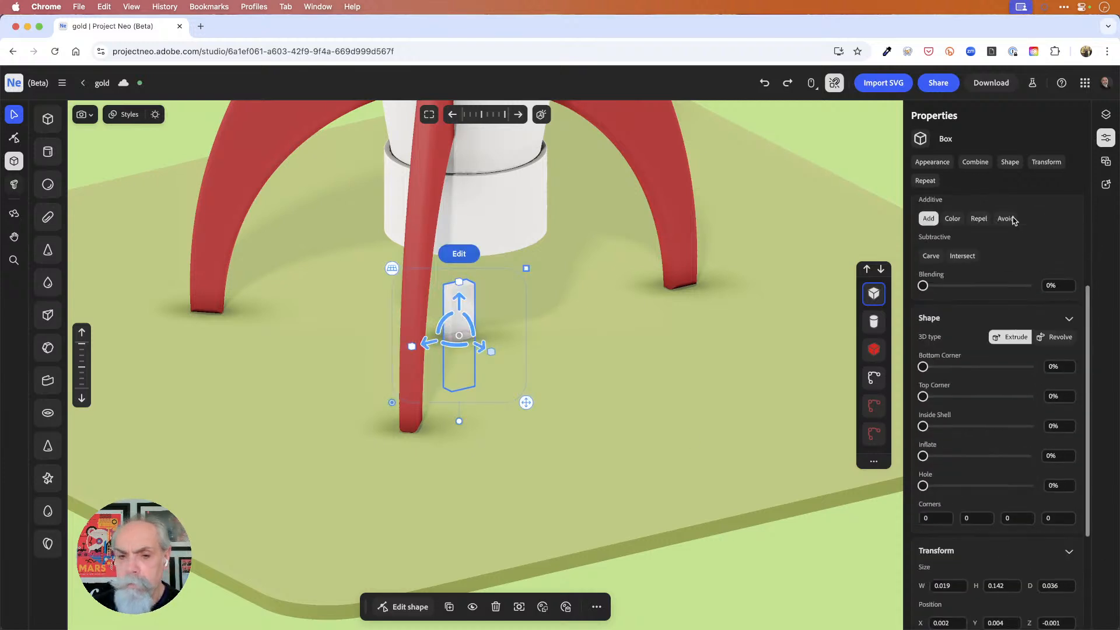
# Set the cylinder's material to the solid orange #ff6400.
pyautogui.click(522, 216)
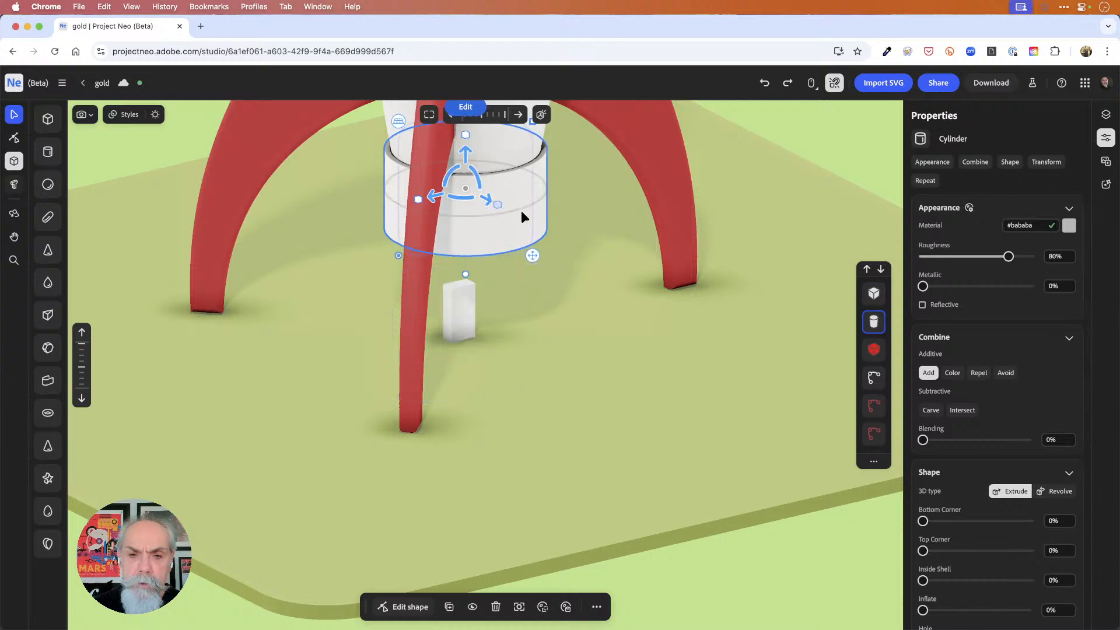
pyautogui.click(1069, 226)
pyautogui.moveTo(1073, 339); pyautogui.dragTo(1077, 369)
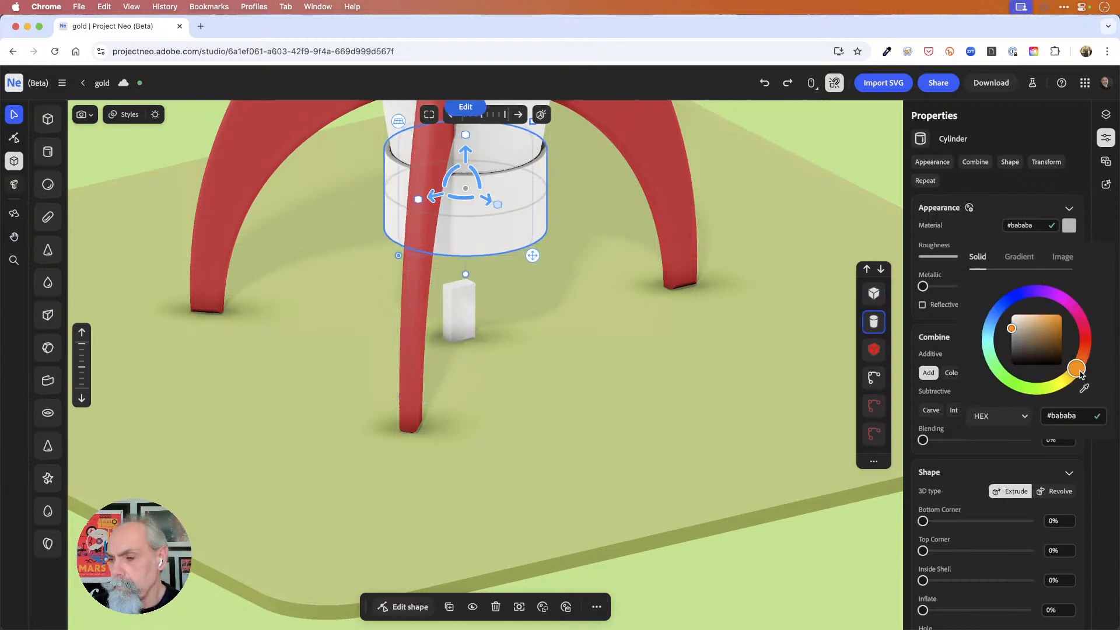
pyautogui.click(1054, 318)
pyautogui.moveTo(1054, 318); pyautogui.dragTo(1064, 315)
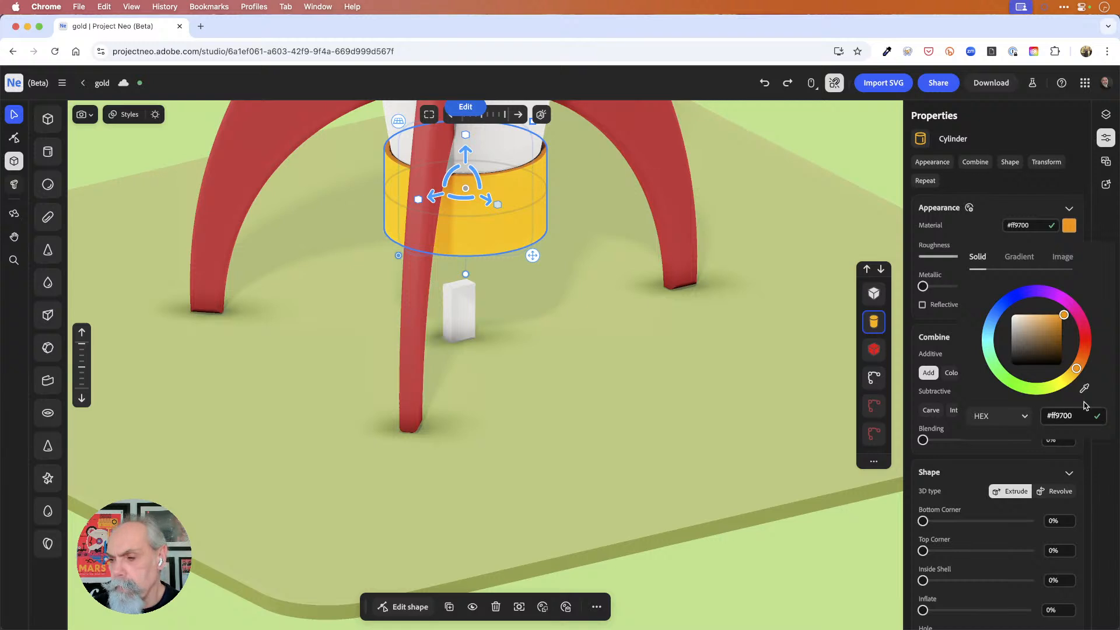
pyautogui.click(1078, 369)
pyautogui.moveTo(1078, 369); pyautogui.dragTo(1086, 363)
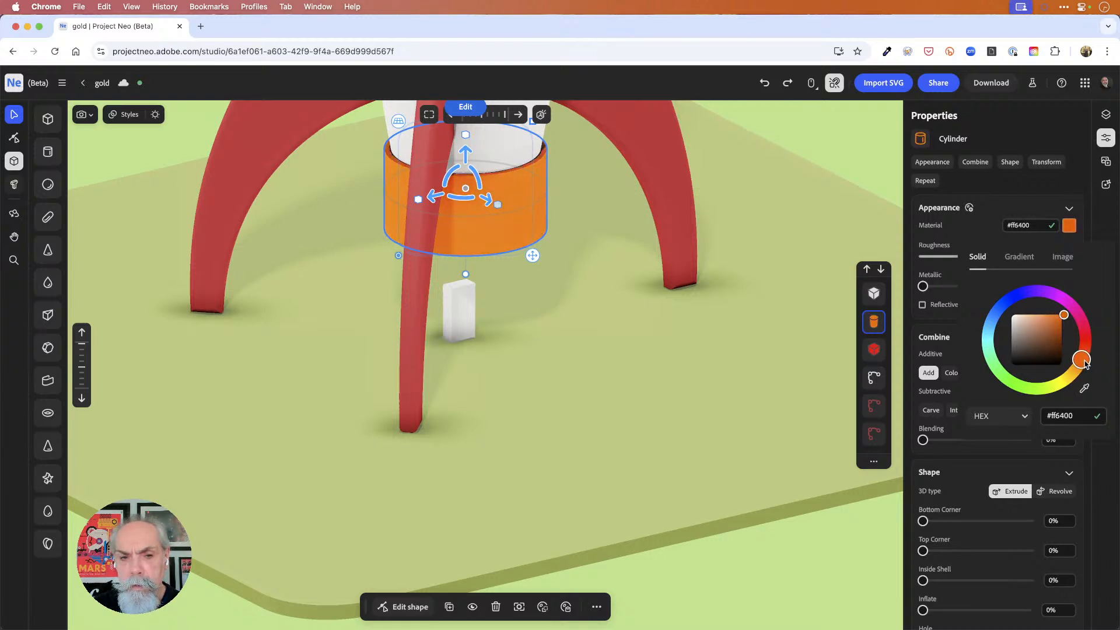
pyautogui.click(1052, 140)
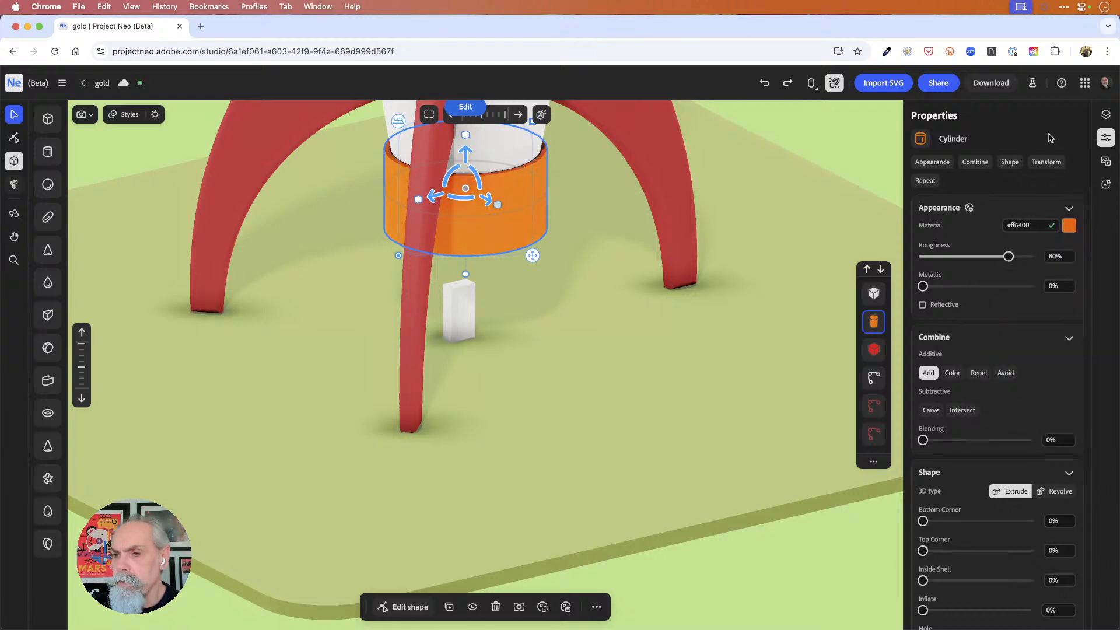
# Copy the cylinder's appearance onto the slim box and shift the box's material hue to #ff4e00.
pyautogui.click(467, 310)
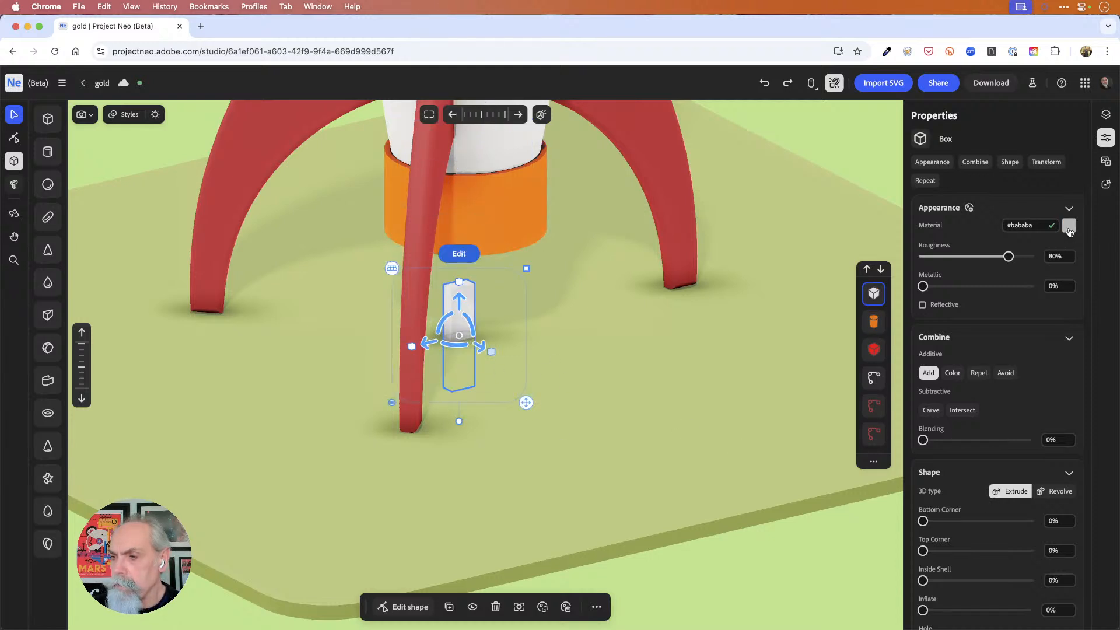
pyautogui.click(1069, 227)
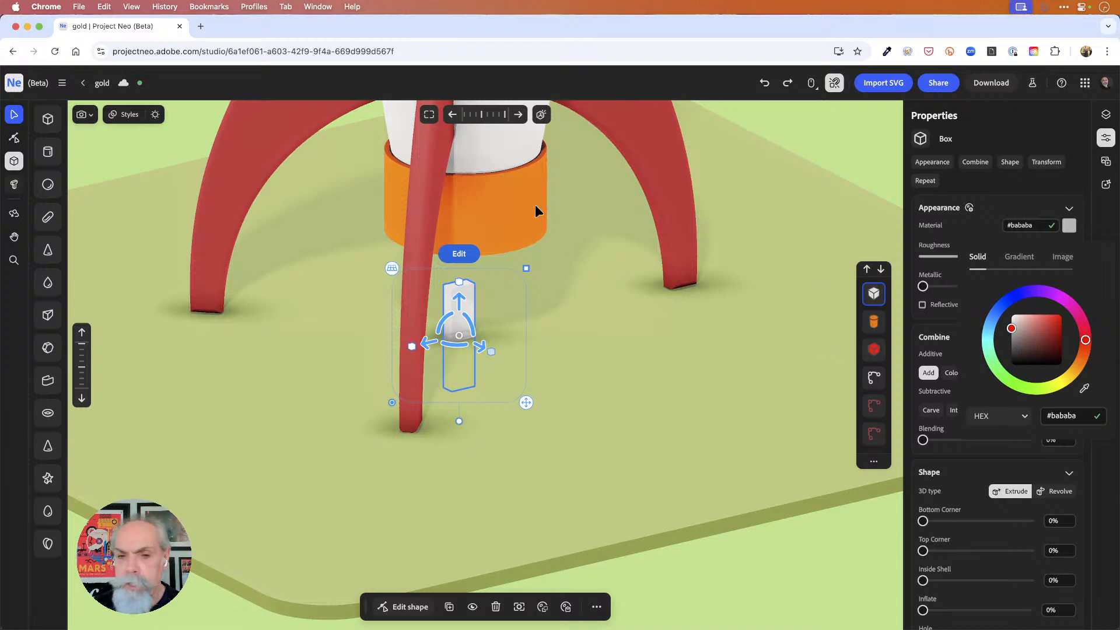
pyautogui.click(477, 204)
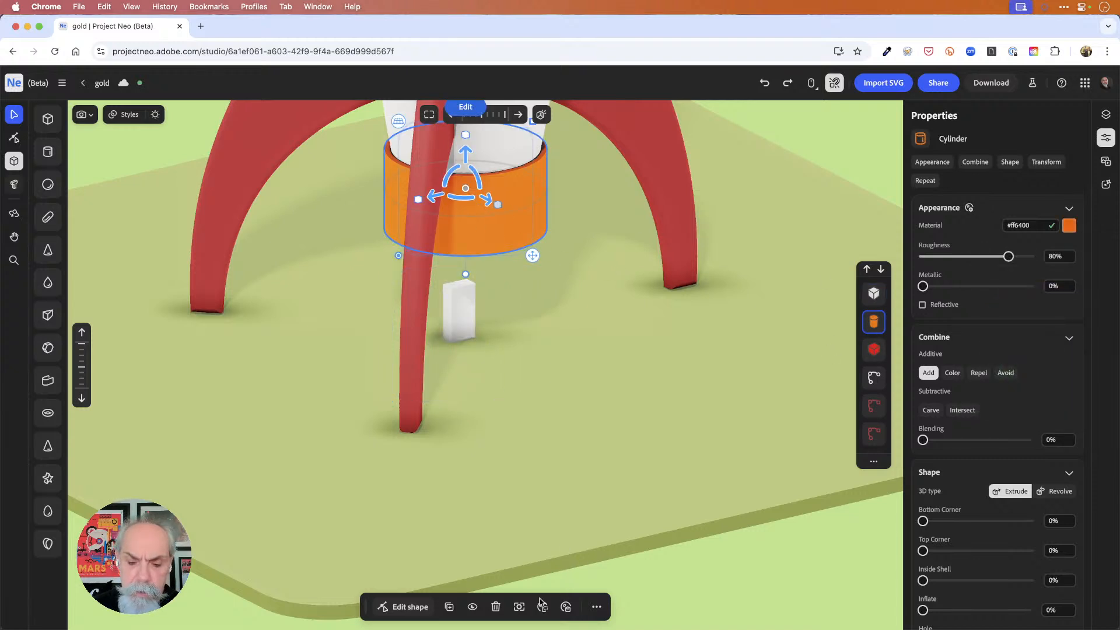
pyautogui.click(457, 319)
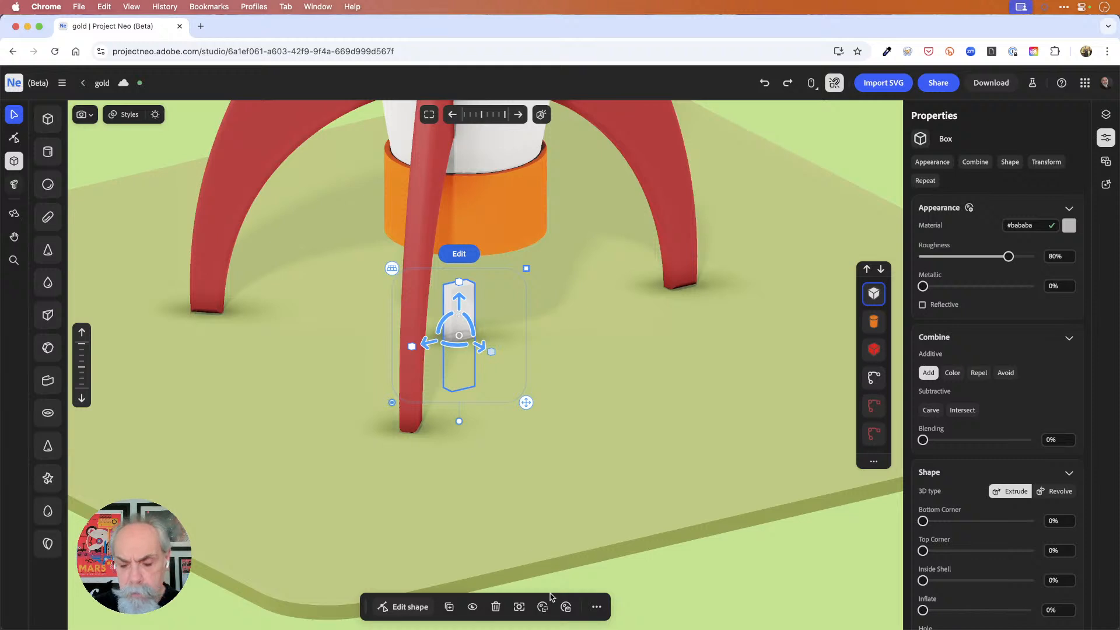
pyautogui.click(566, 607)
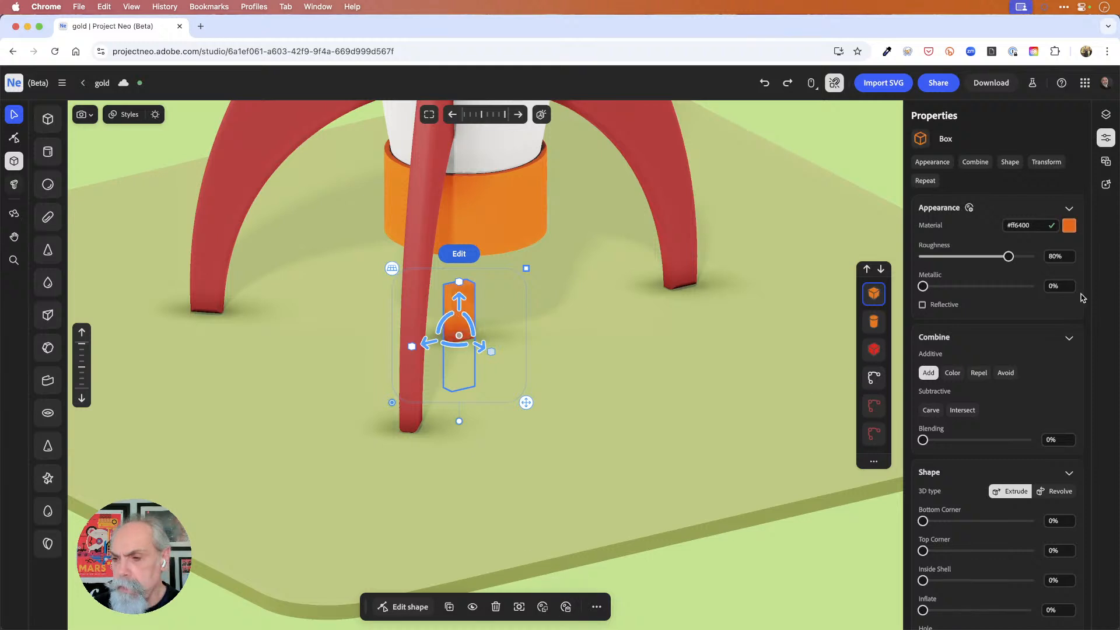
pyautogui.click(1069, 227)
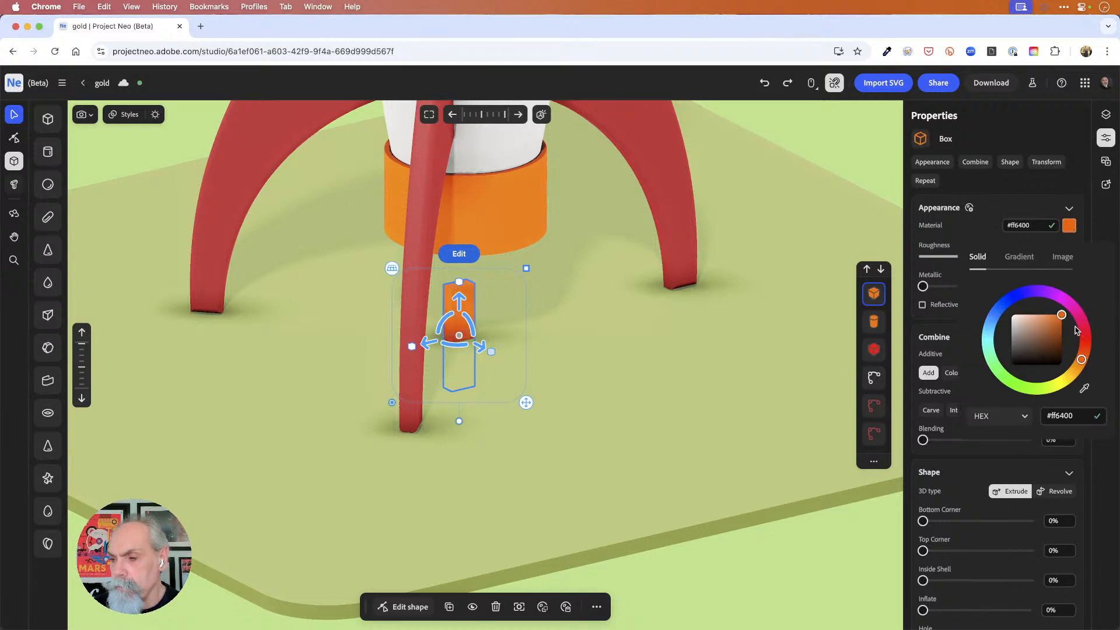
pyautogui.moveTo(1082, 361); pyautogui.dragTo(1083, 354)
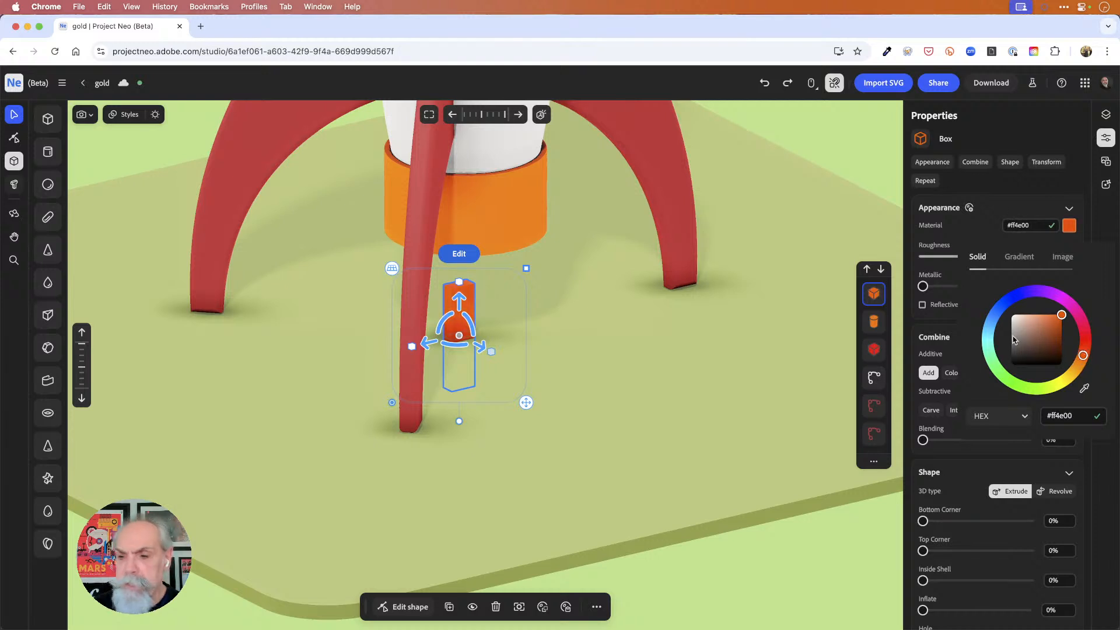
# Darken the slim box's material to #d64f13 and round its vertical corners to 0.005.
pyautogui.moveTo(1063, 319); pyautogui.dragTo(1060, 326)
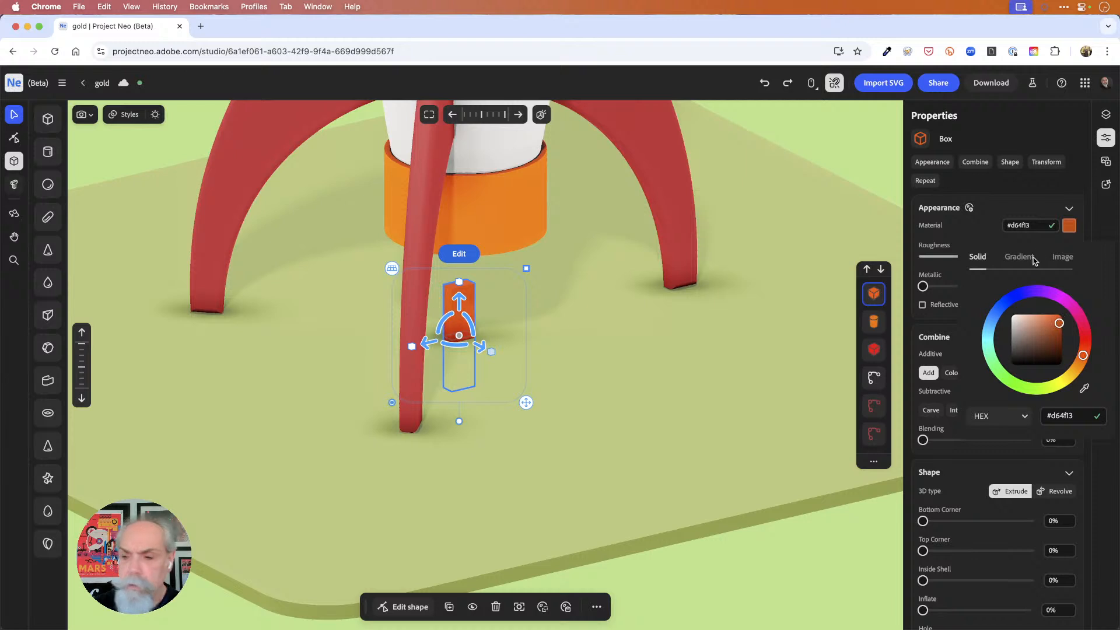
pyautogui.click(1102, 230)
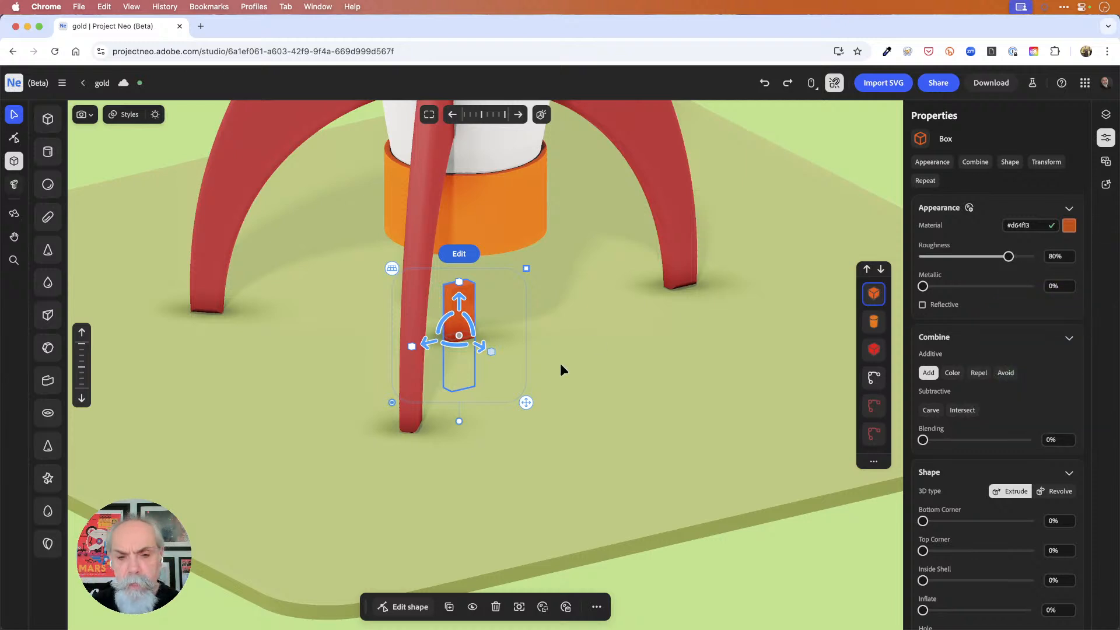
pyautogui.click(459, 255)
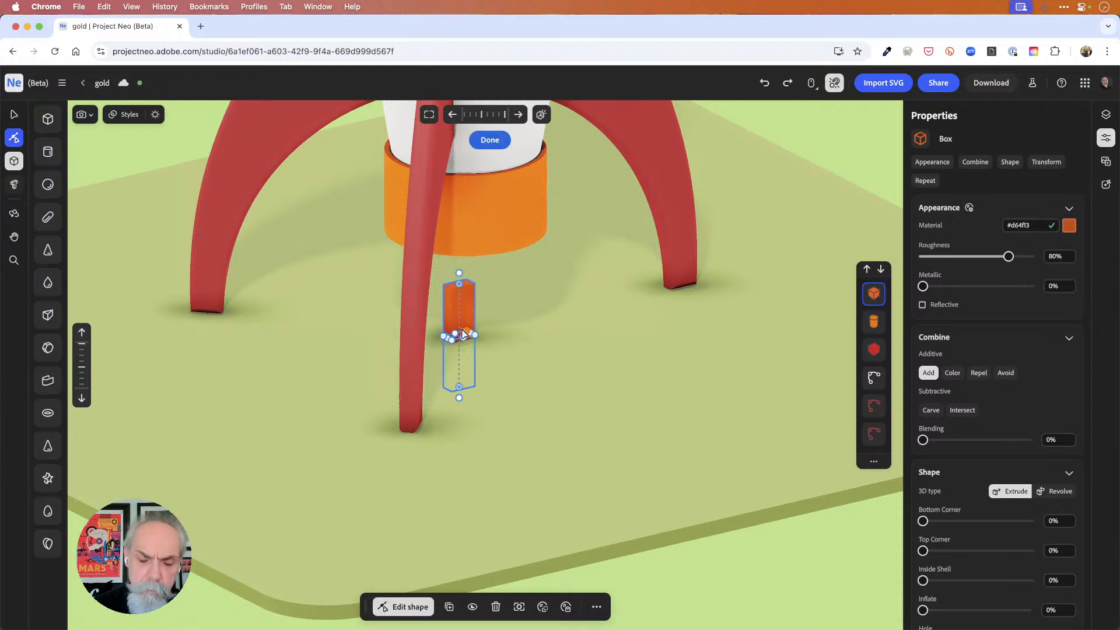
pyautogui.scroll(3, 460, 333)
pyautogui.scroll(8, 461, 334)
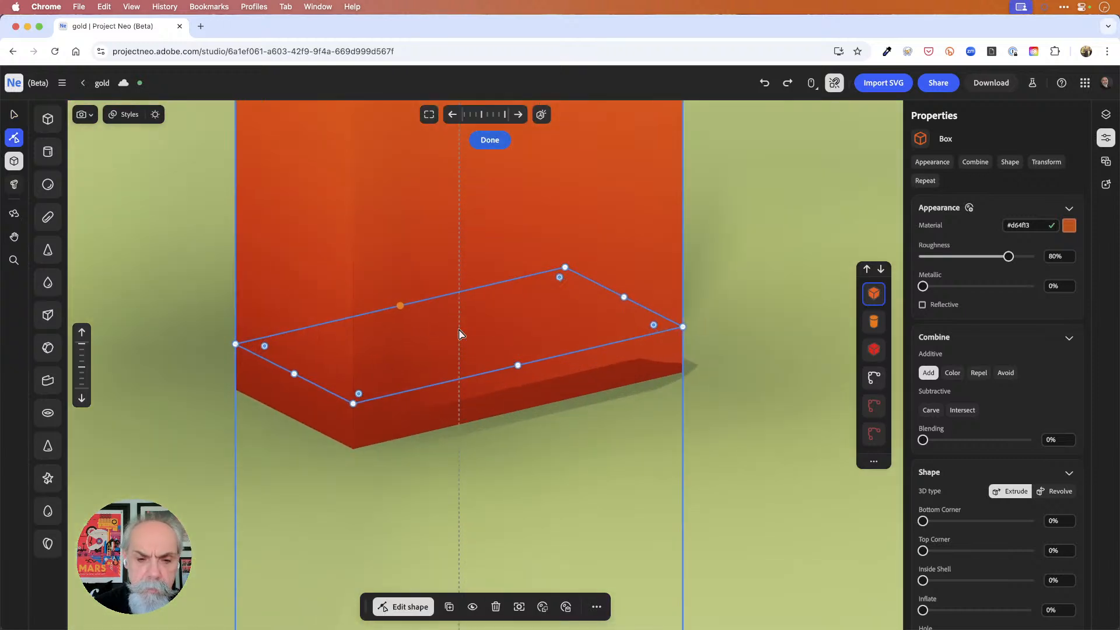
pyautogui.moveTo(266, 346); pyautogui.dragTo(329, 353)
pyautogui.scroll(-5, 654, 360)
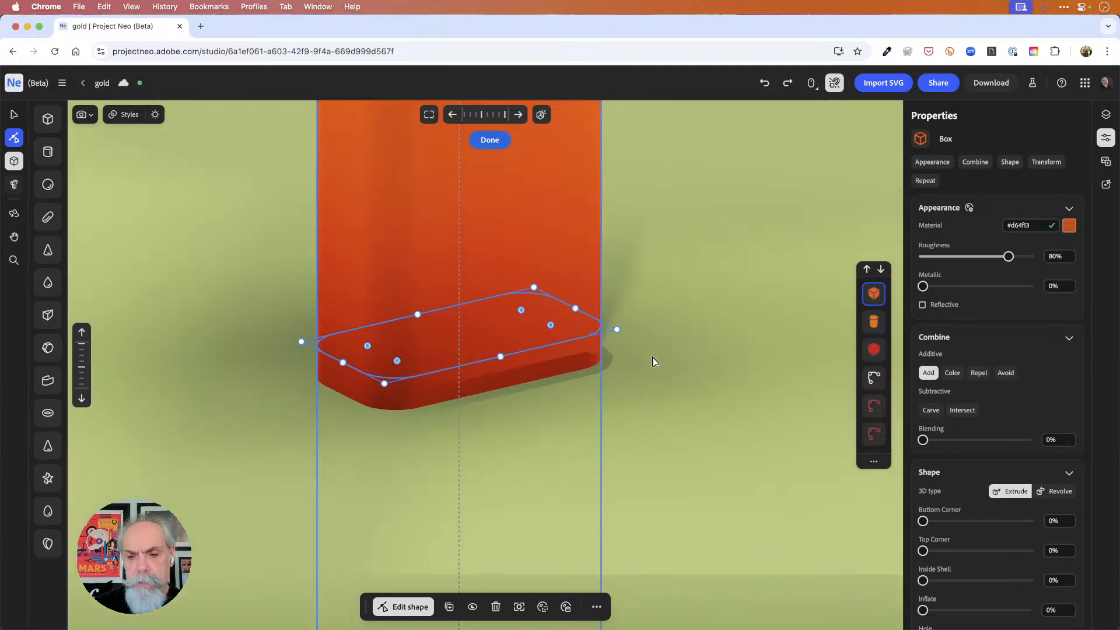
pyautogui.scroll(-3, 655, 360)
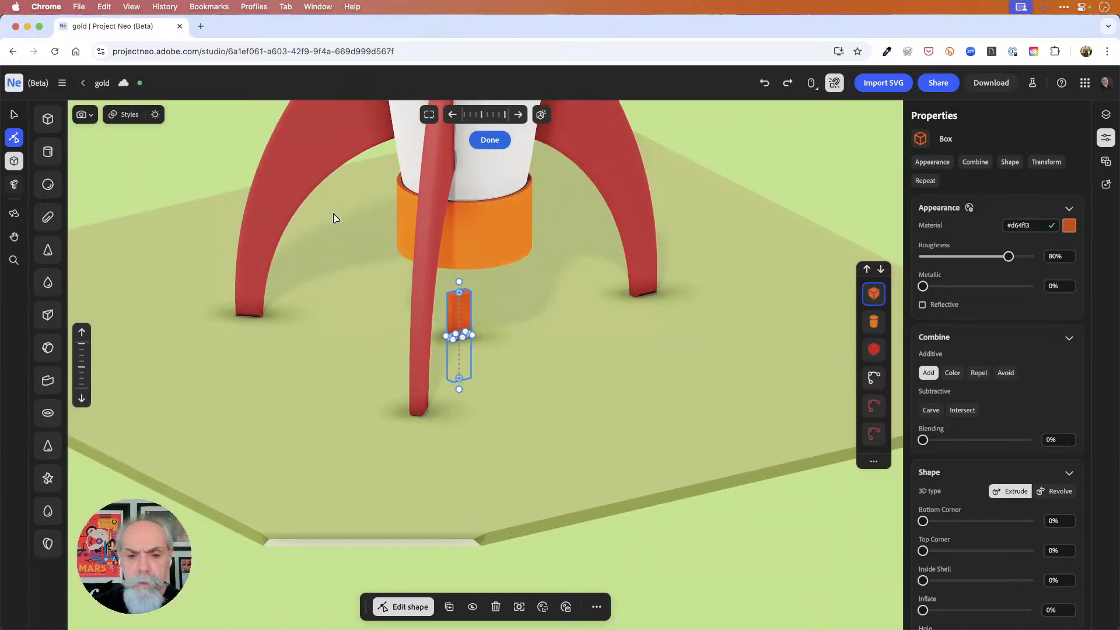
pyautogui.click(14, 116)
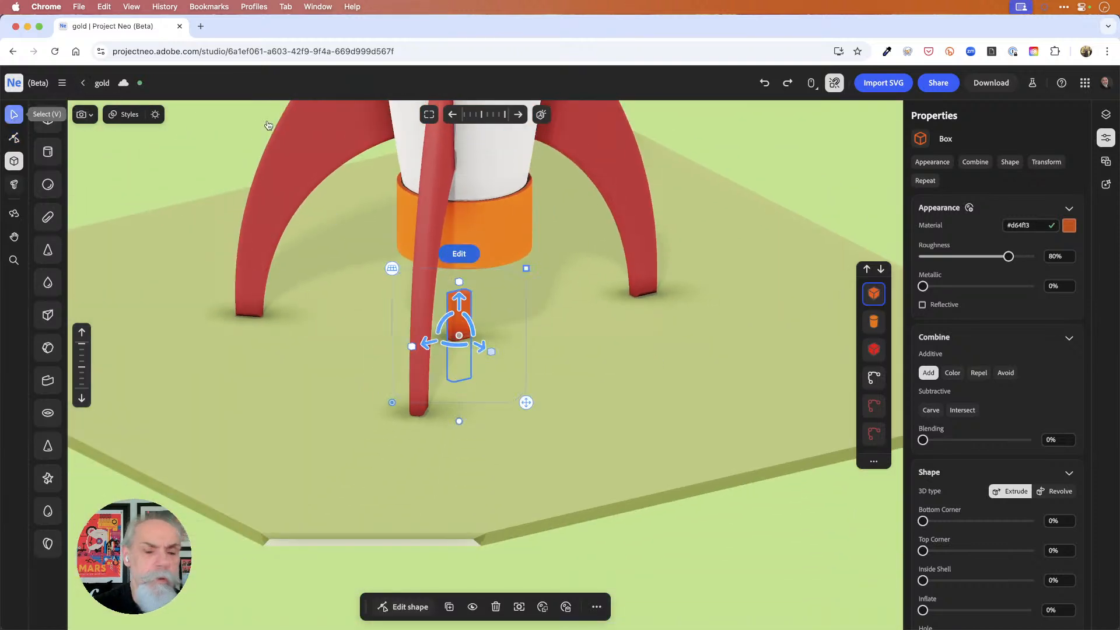
pyautogui.click(820, 182)
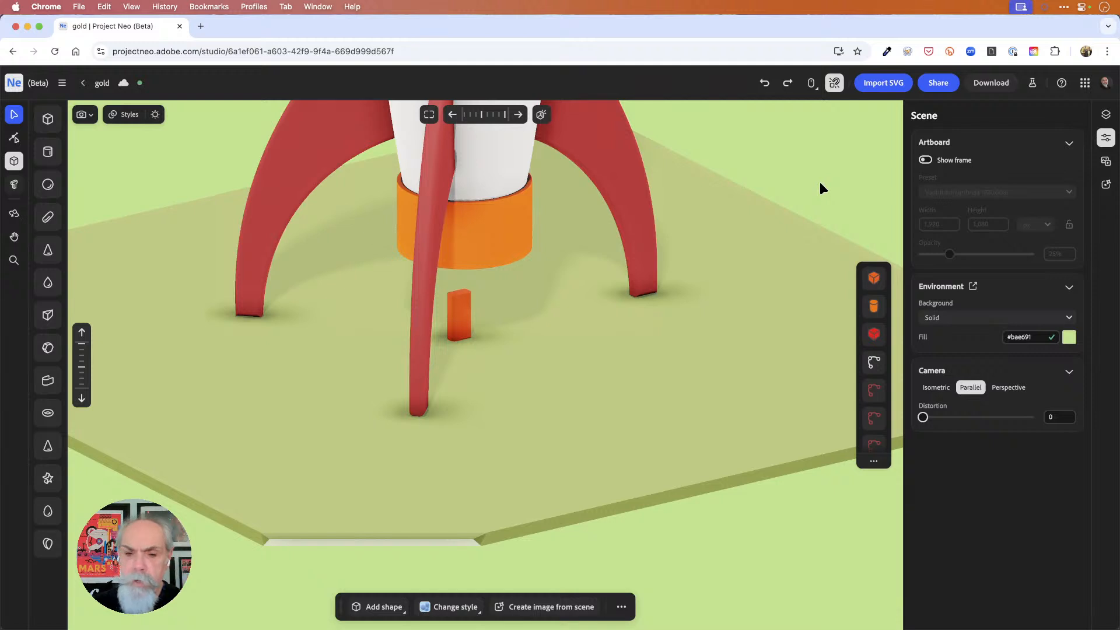
# Switch the input device to Trackpad.
pyautogui.click(812, 84)
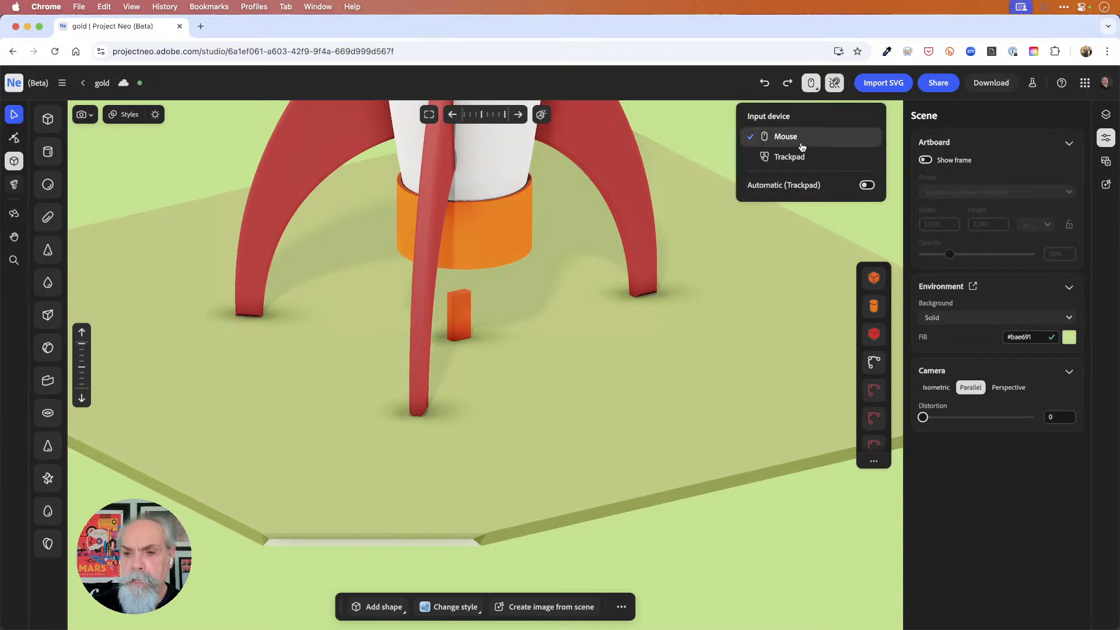
pyautogui.click(691, 77)
pyautogui.click(942, 86)
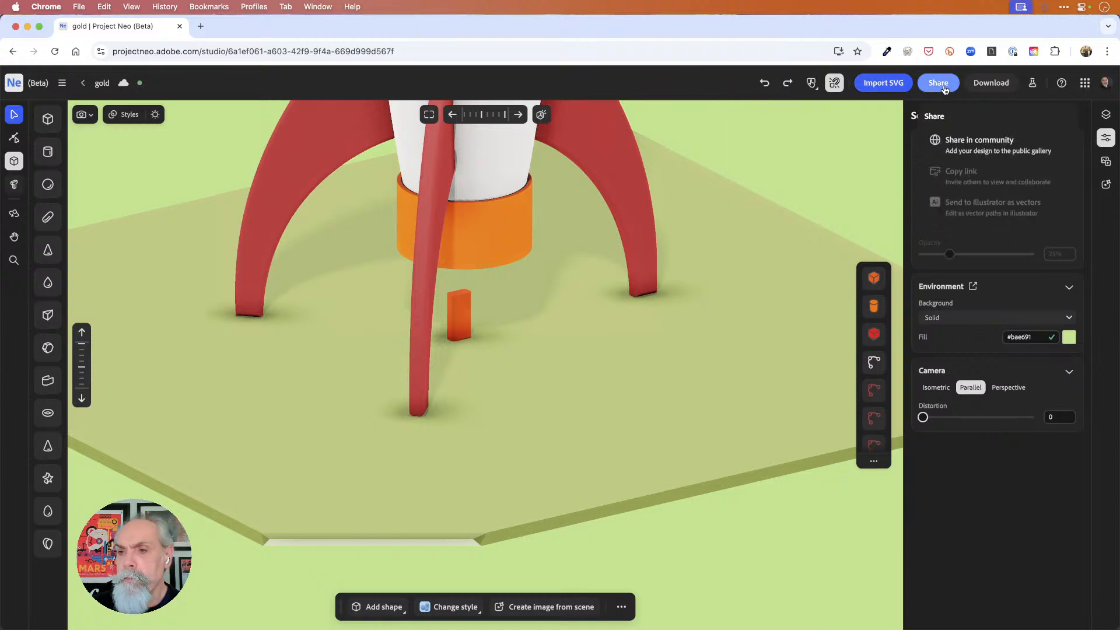
pyautogui.click(743, 87)
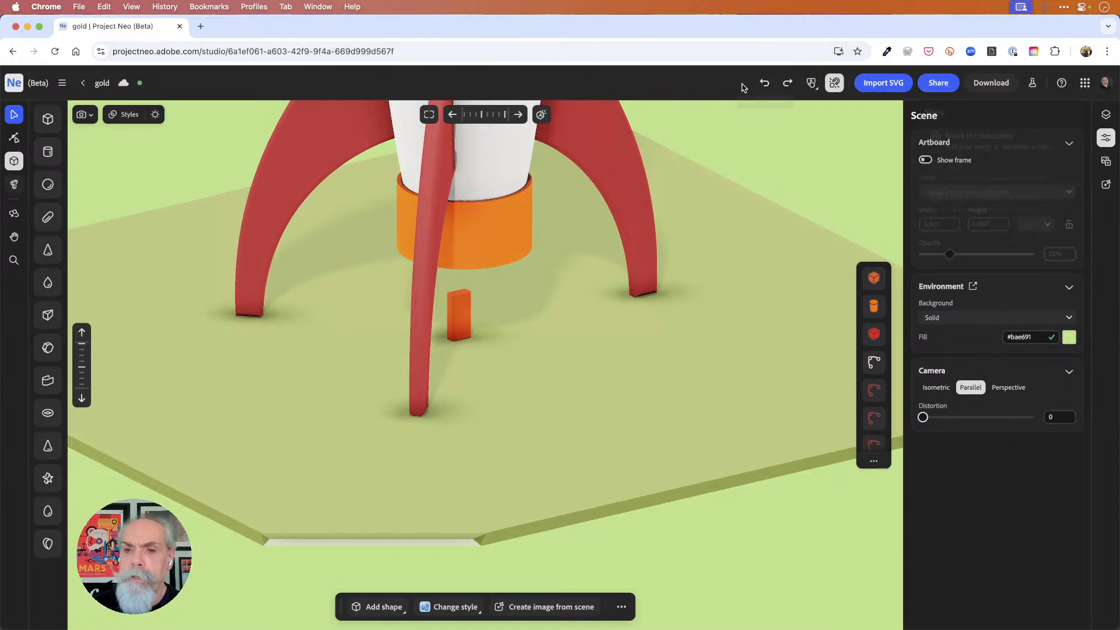
# Raise the slim box clear of the base to Y about 0.059 and apply a Radial repeat to it.
pyautogui.click(457, 324)
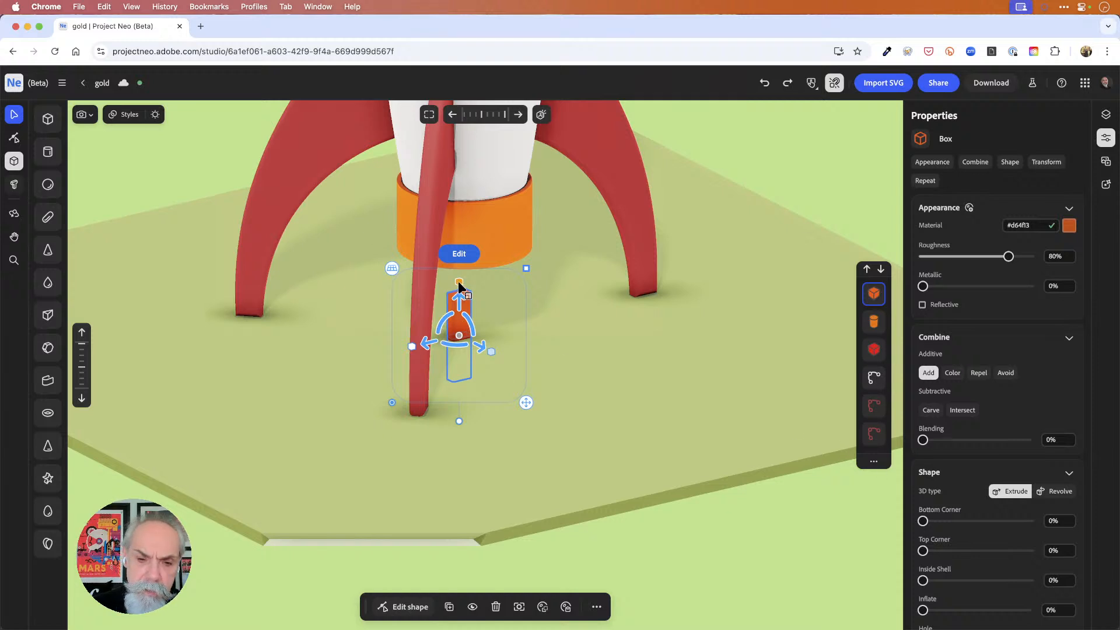
pyautogui.moveTo(457, 283); pyautogui.dragTo(486, 263)
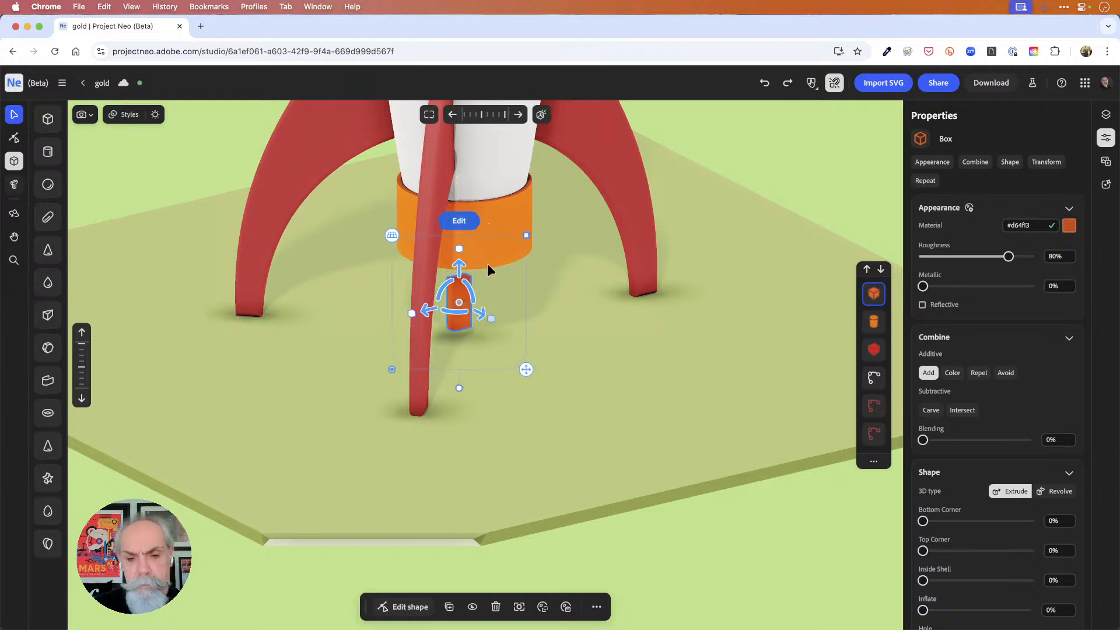
pyautogui.scroll(-5, 982, 563)
pyautogui.scroll(-1, 982, 562)
pyautogui.click(987, 567)
pyautogui.click(997, 542)
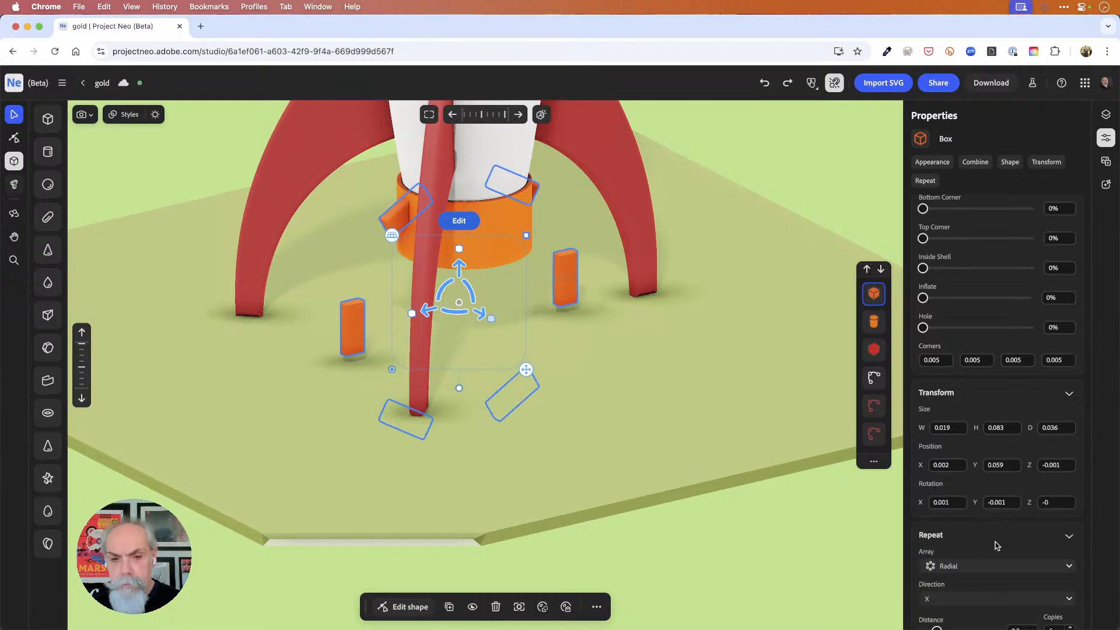
# Set the radial repeat's direction to Y and reduce its distance to 0.106.
pyautogui.click(991, 602)
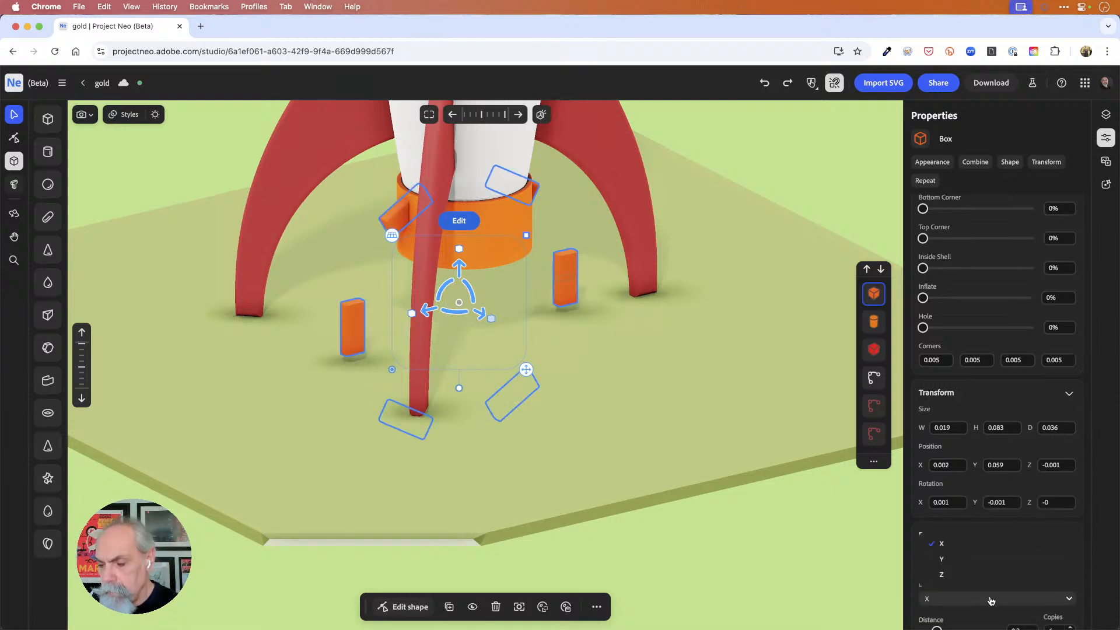
pyautogui.click(989, 576)
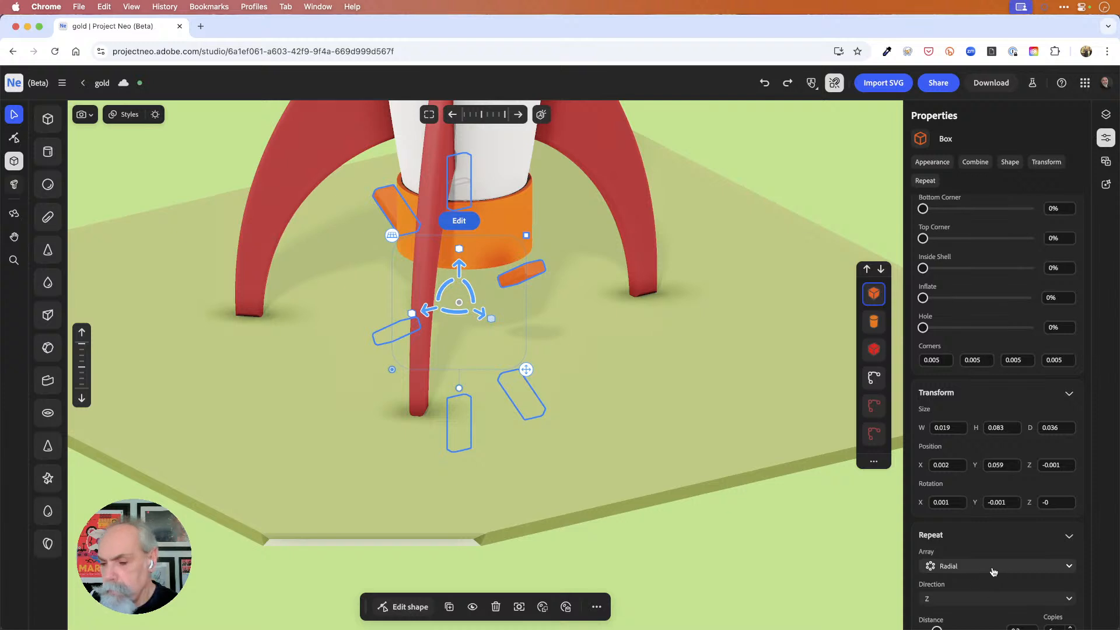
pyautogui.click(985, 606)
pyautogui.click(988, 561)
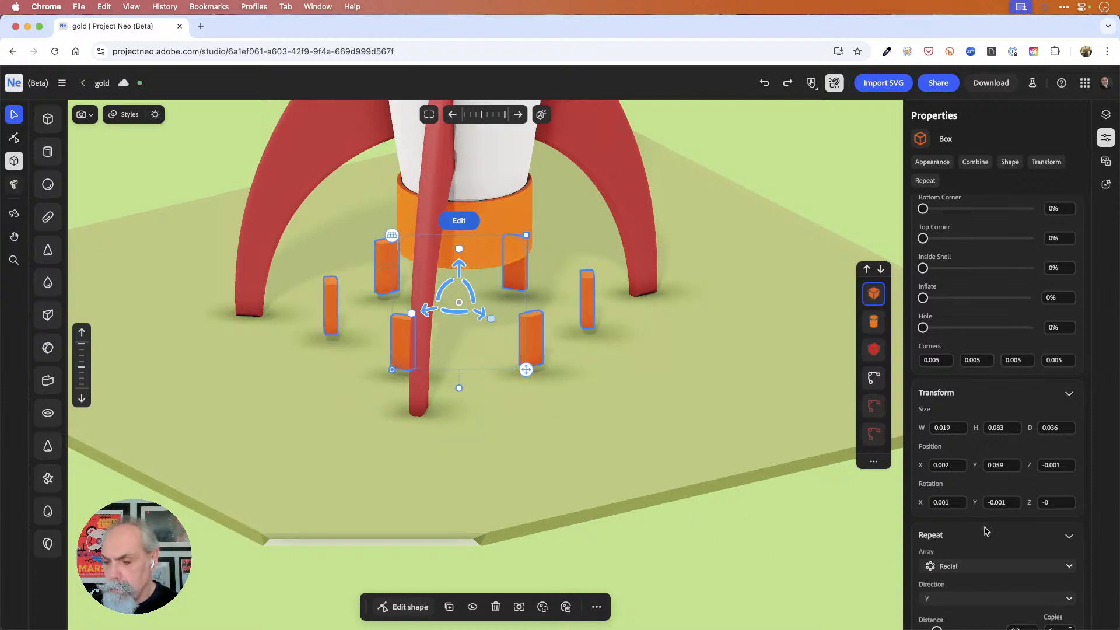
pyautogui.scroll(-2, 986, 532)
pyautogui.moveTo(936, 565); pyautogui.dragTo(929, 567)
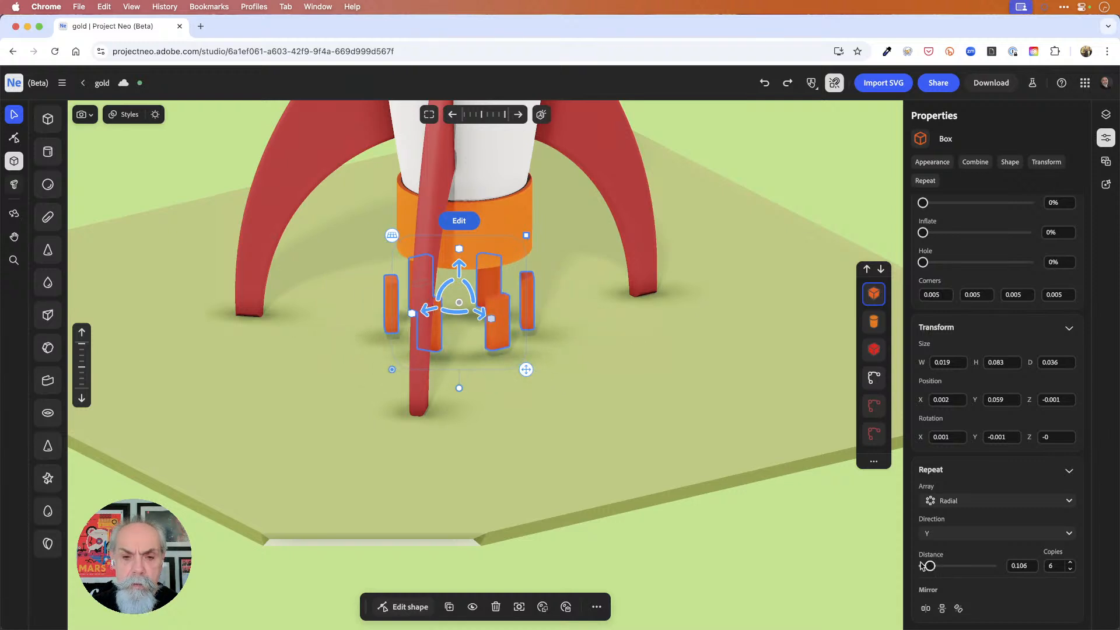
# Raise the ring of slim boxes around the orange cylinder to Y about 0.191 and set 11 copies.
pyautogui.moveTo(460, 260); pyautogui.dragTo(477, 184)
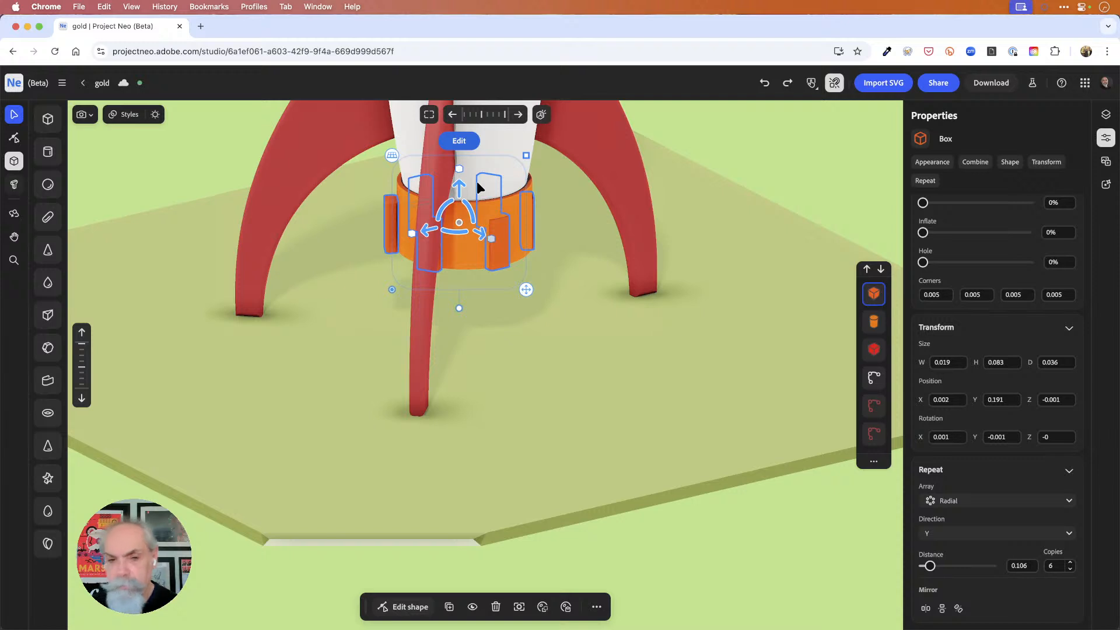
pyautogui.moveTo(512, 167); pyautogui.dragTo(542, 243)
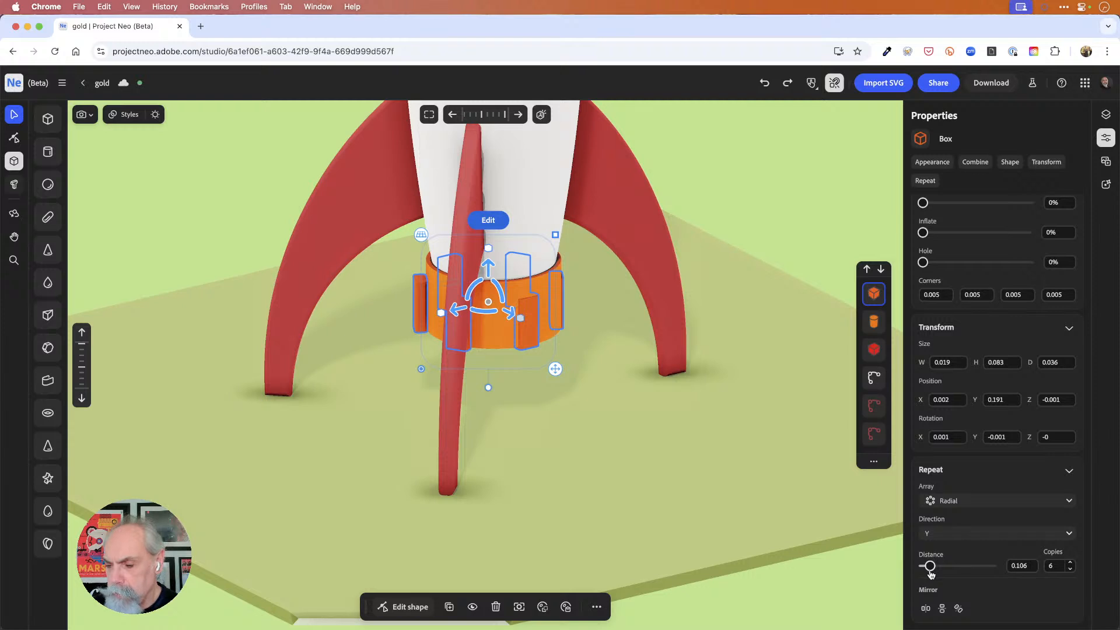
pyautogui.click(1070, 562)
pyautogui.click(1070, 562)
pyautogui.click(1070, 562)
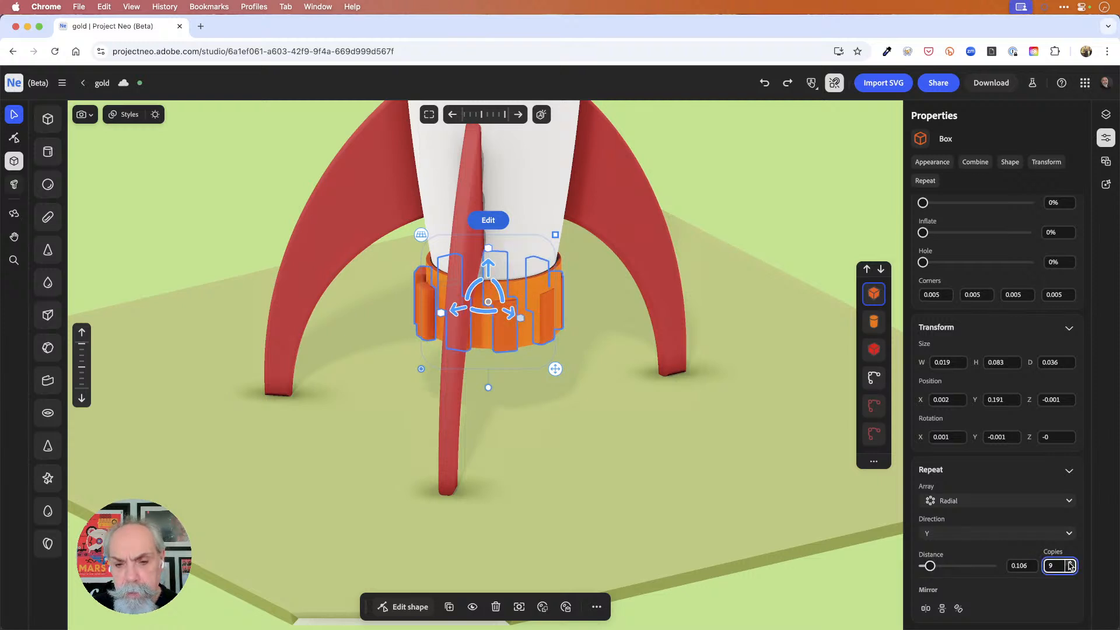
pyautogui.click(1070, 562)
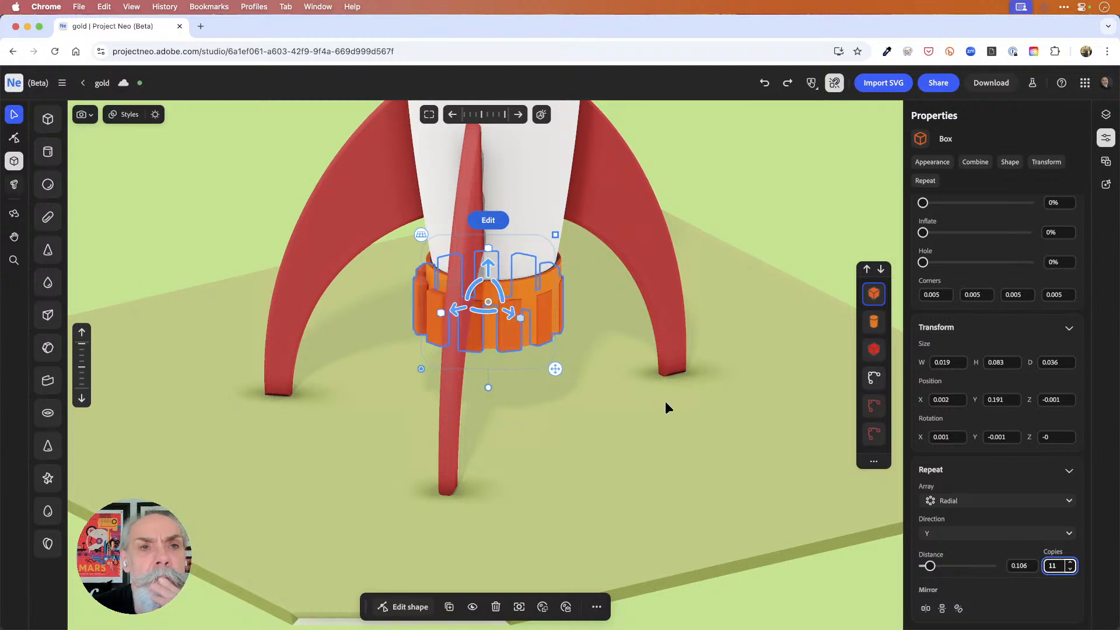
# Centre the ring of boxes around the orange cylinder at X about -0.004 and Z about 0.005, and nudge it slightly upward.
pyautogui.moveTo(454, 313); pyautogui.dragTo(461, 313)
pyautogui.moveTo(728, 205); pyautogui.dragTo(598, 244)
pyautogui.moveTo(534, 304); pyautogui.dragTo(533, 301)
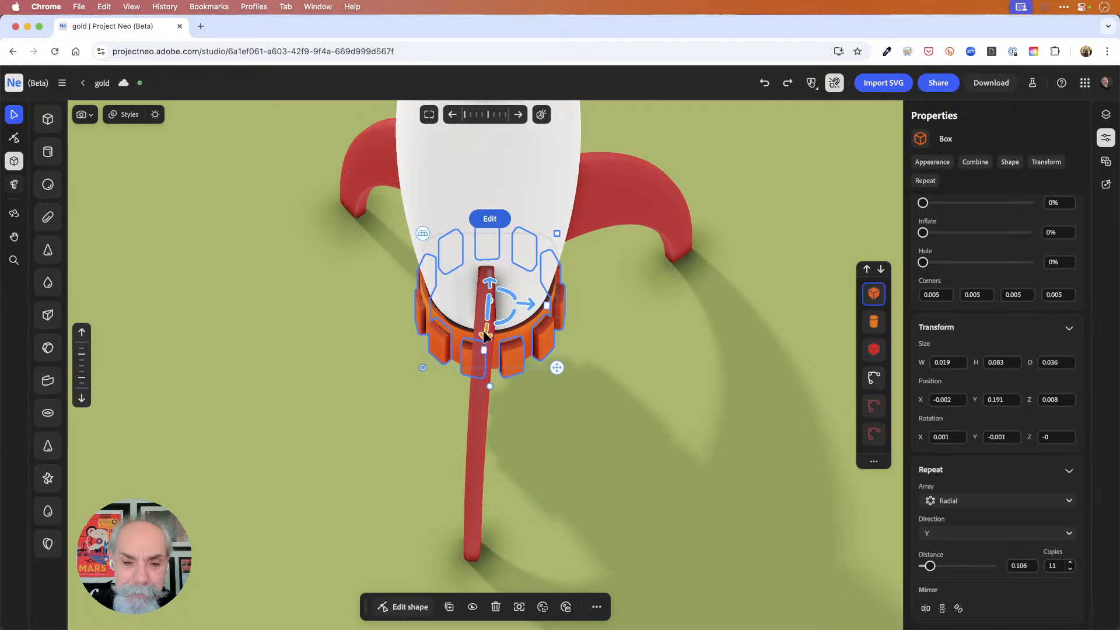
pyautogui.moveTo(365, 277); pyautogui.dragTo(458, 271, button='right')
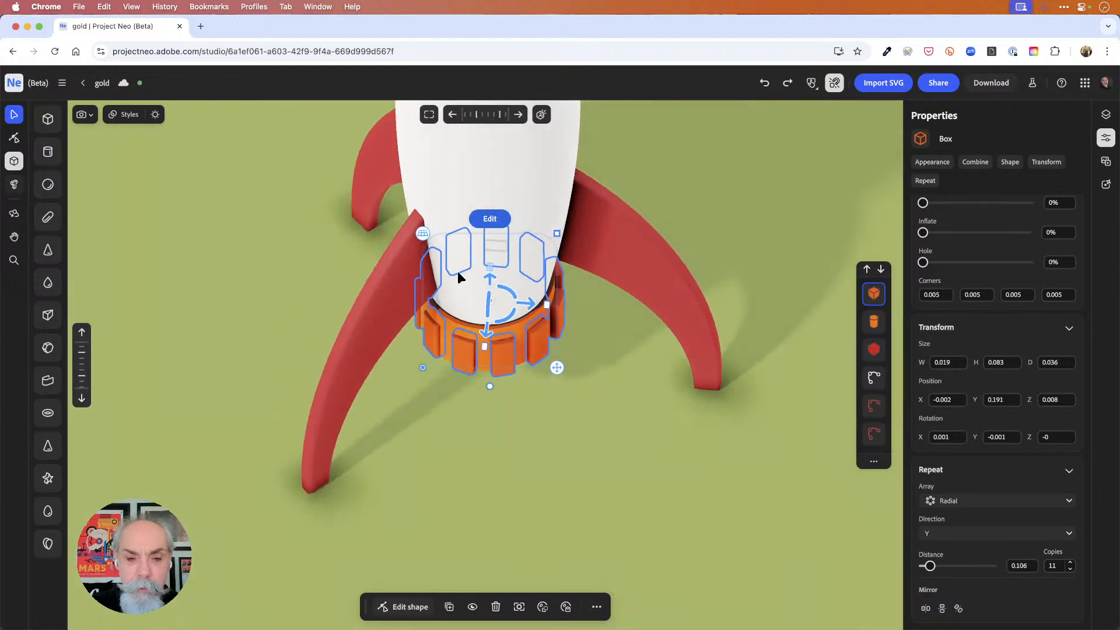
pyautogui.moveTo(529, 303); pyautogui.dragTo(527, 301)
pyautogui.moveTo(770, 235); pyautogui.dragTo(672, 230, button='right')
pyautogui.moveTo(529, 308); pyautogui.dragTo(529, 309)
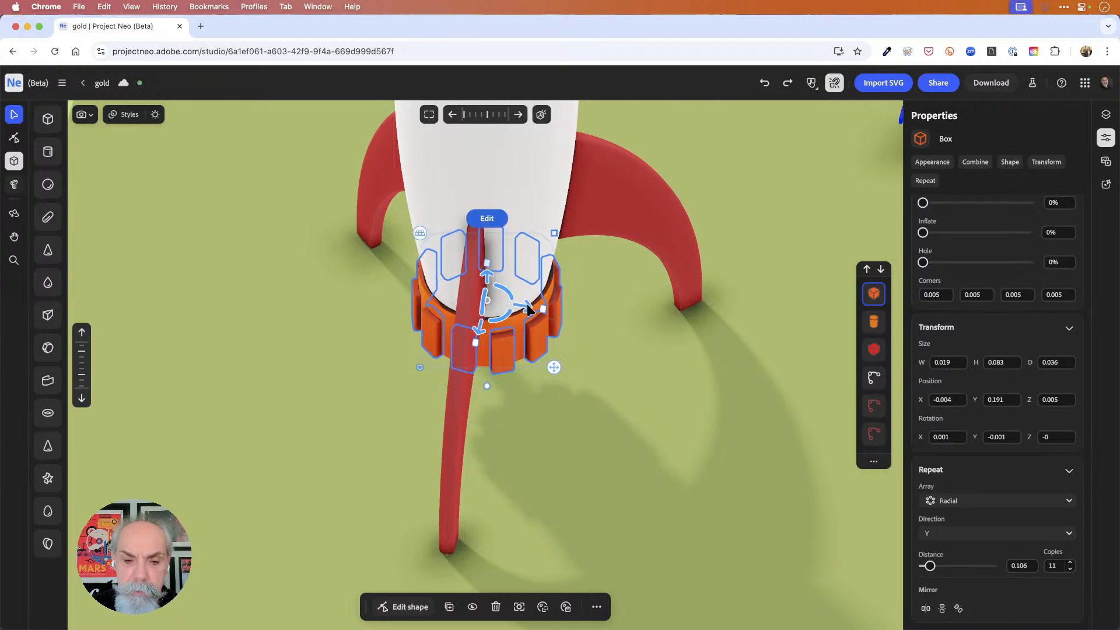
pyautogui.moveTo(663, 342); pyautogui.dragTo(581, 320, button='right')
pyautogui.moveTo(487, 248); pyautogui.dragTo(488, 211)
pyautogui.click(709, 177)
# Examine the ribbed nozzle and the fins of the whole rocket from several angles.
pyautogui.moveTo(708, 177); pyautogui.dragTo(695, 192, button='right')
pyautogui.scroll(-5, 695, 191)
pyautogui.scroll(-2, 694, 191)
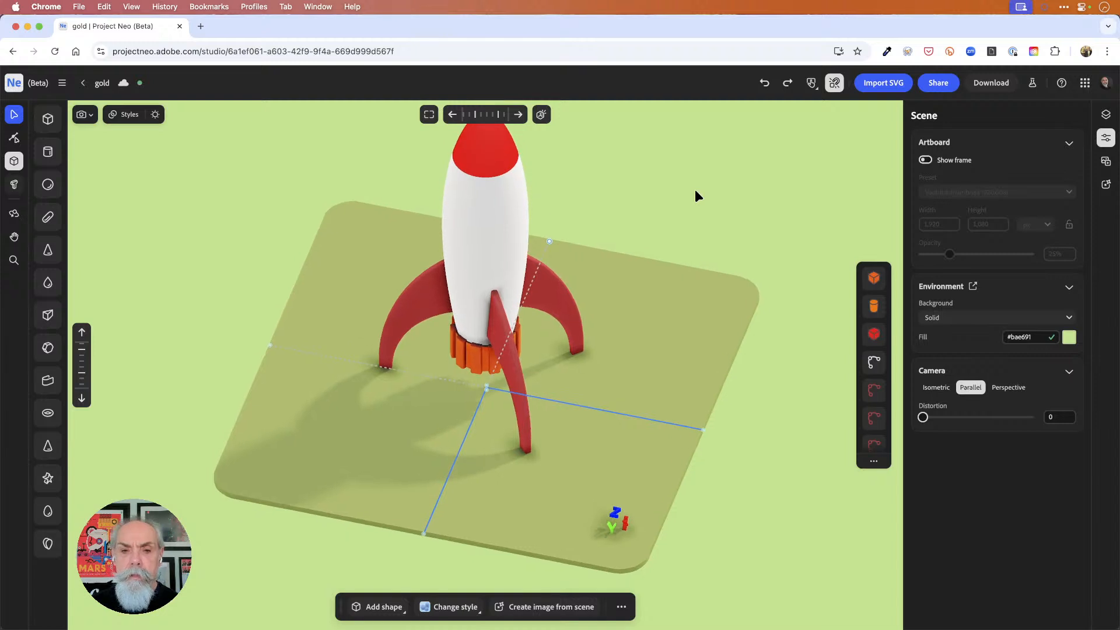
pyautogui.moveTo(671, 225); pyautogui.dragTo(561, 315, button='right')
pyautogui.click(450, 410)
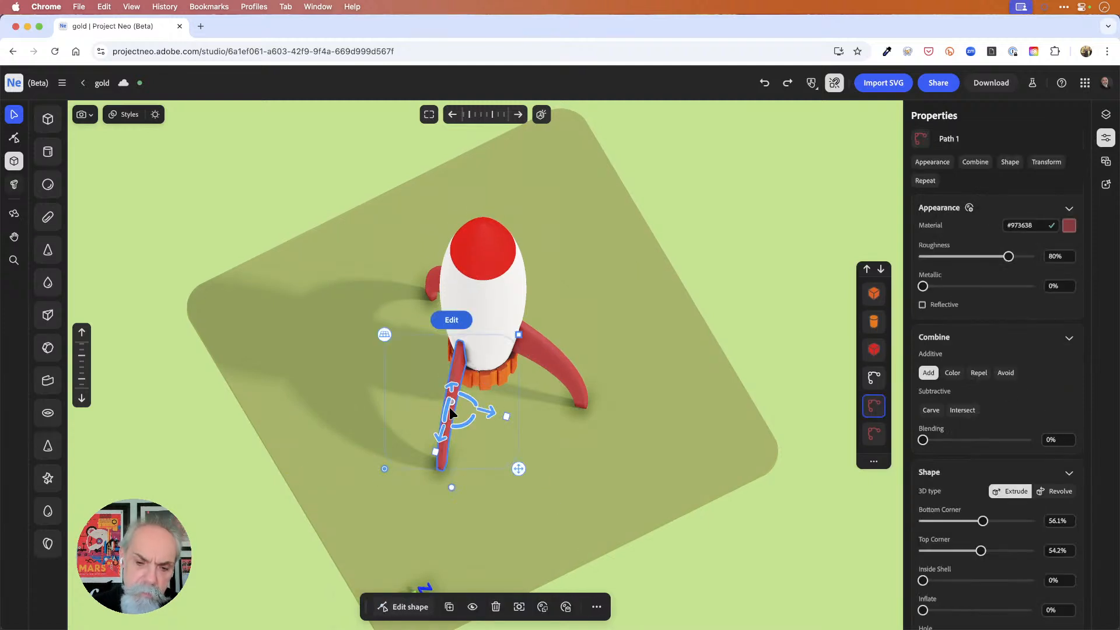
pyautogui.moveTo(462, 416); pyautogui.dragTo(461, 425)
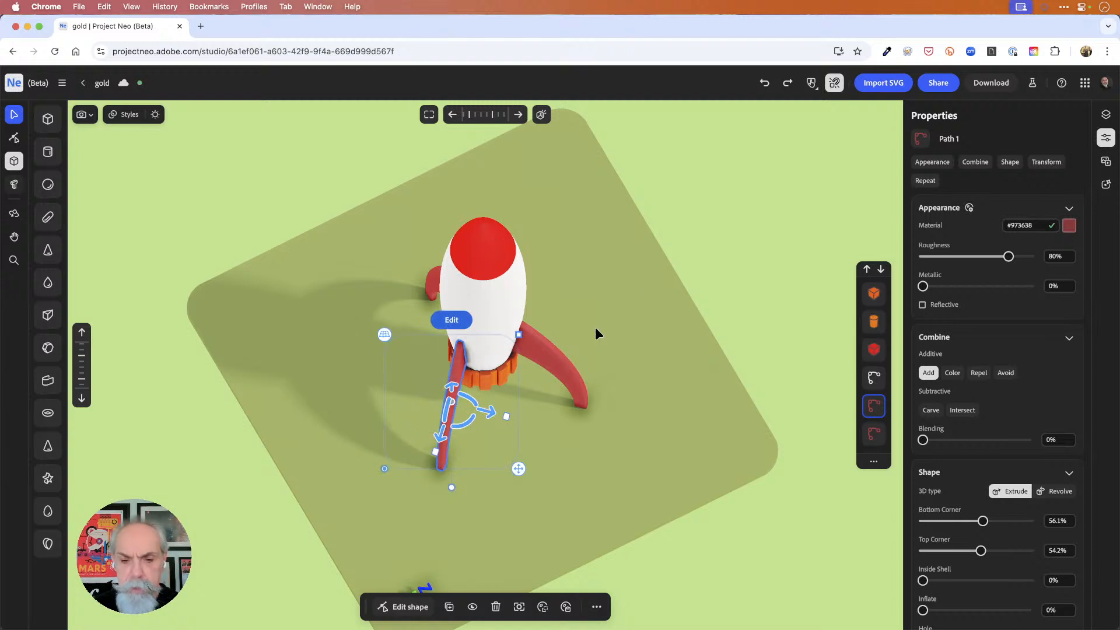
pyautogui.click(721, 265)
pyautogui.moveTo(753, 267); pyautogui.dragTo(713, 296, button='middle')
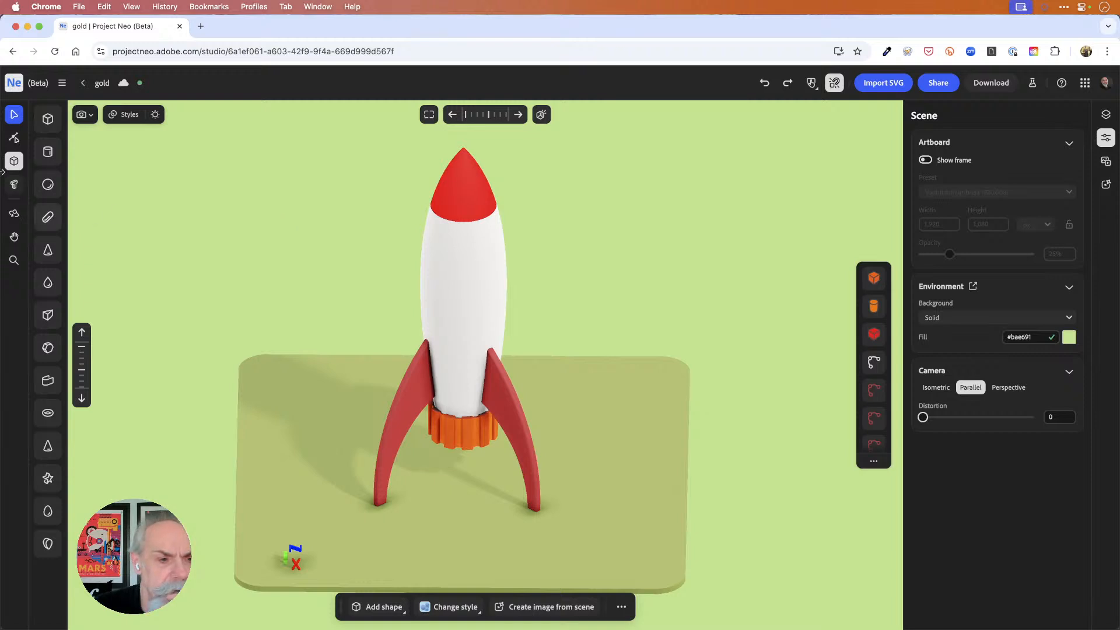
# Add a cylinder on the base beneath the nozzle and raise it into the upper part of the white rocket body.
pyautogui.click(48, 155)
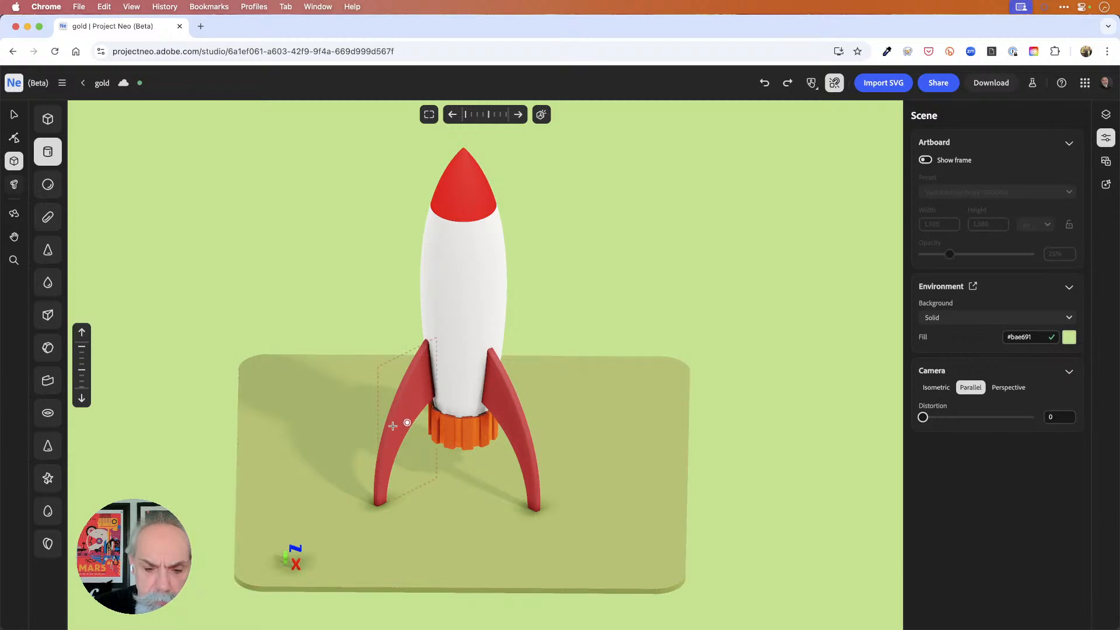
pyautogui.click(462, 472)
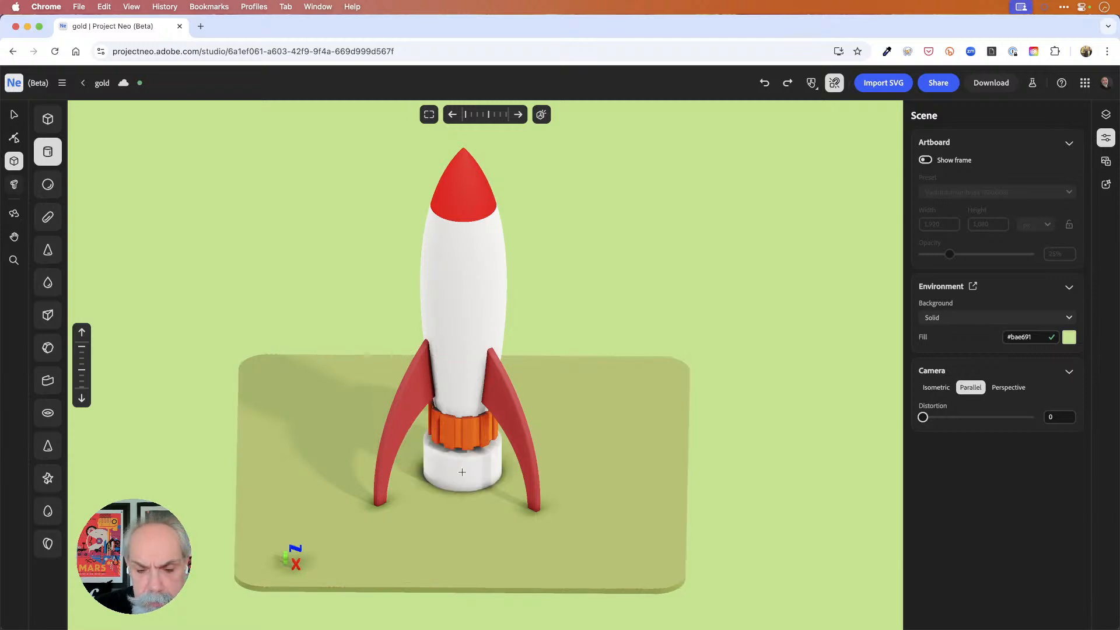
pyautogui.press('v')
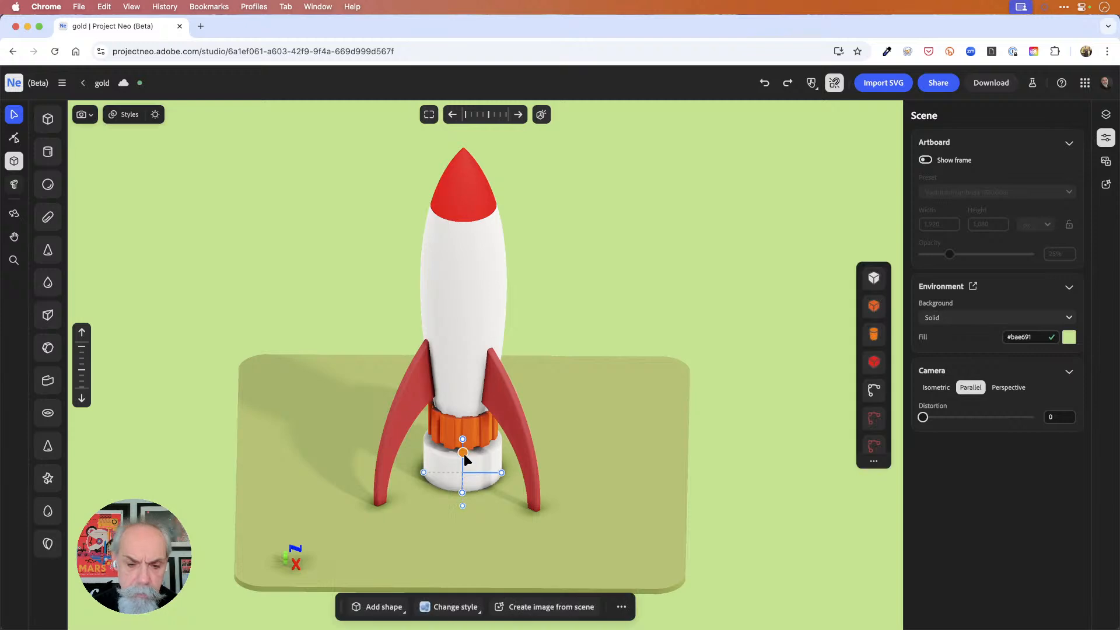
pyautogui.click(478, 470)
pyautogui.moveTo(467, 444); pyautogui.dragTo(485, 243)
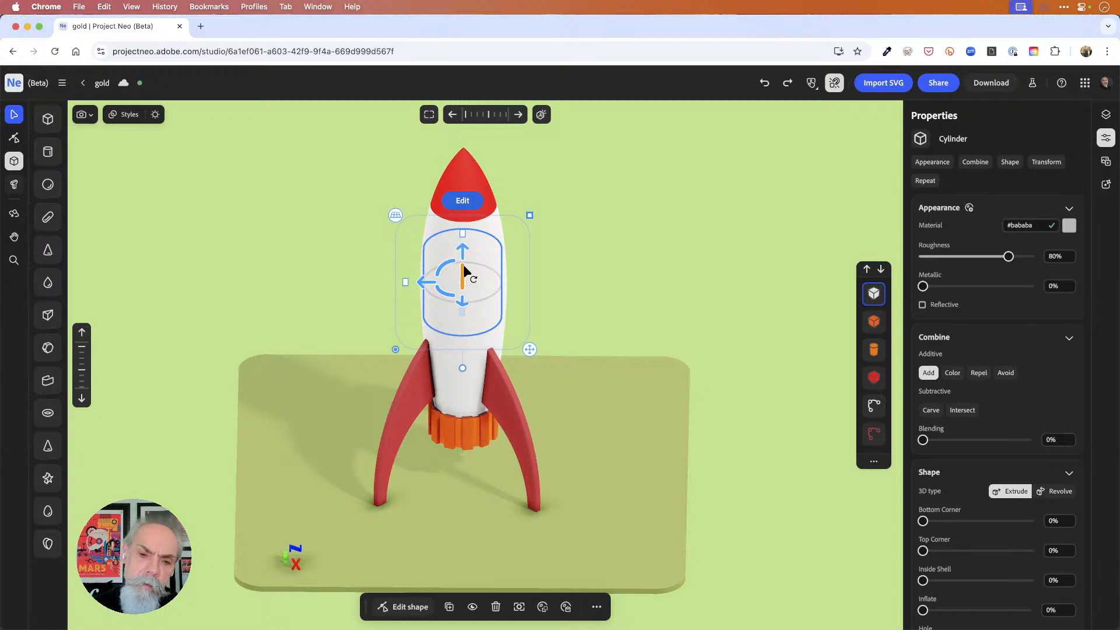
pyautogui.moveTo(462, 233); pyautogui.dragTo(490, 151)
# Rotate the new cylinder to lie horizontally through the rocket body and scale it down slightly.
pyautogui.moveTo(445, 234); pyautogui.dragTo(438, 270)
pyautogui.moveTo(530, 182); pyautogui.dragTo(509, 212)
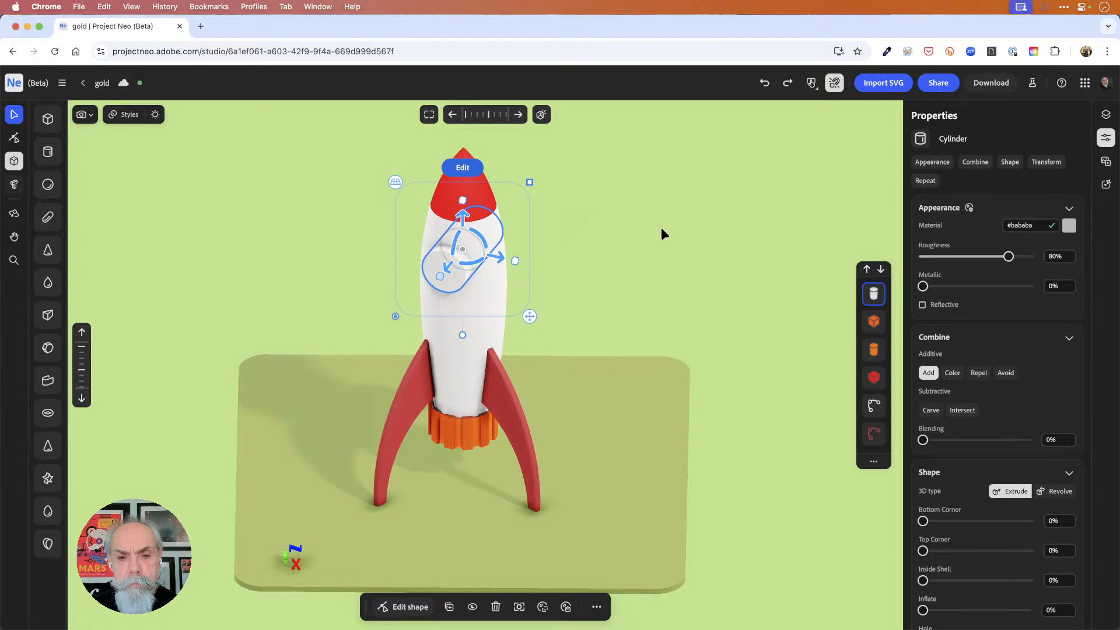
pyautogui.moveTo(667, 233); pyautogui.dragTo(490, 219)
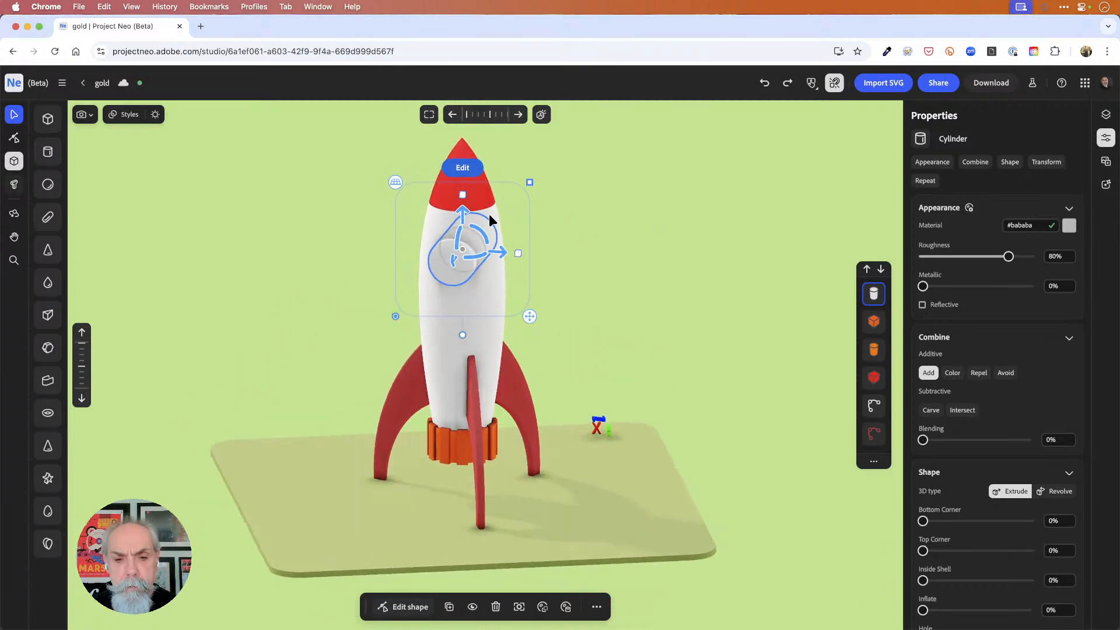
# Copy the red material from the rocket's nose cone and apply it to the horizontal cylinder in the upper body.
pyautogui.scroll(2, 497, 219)
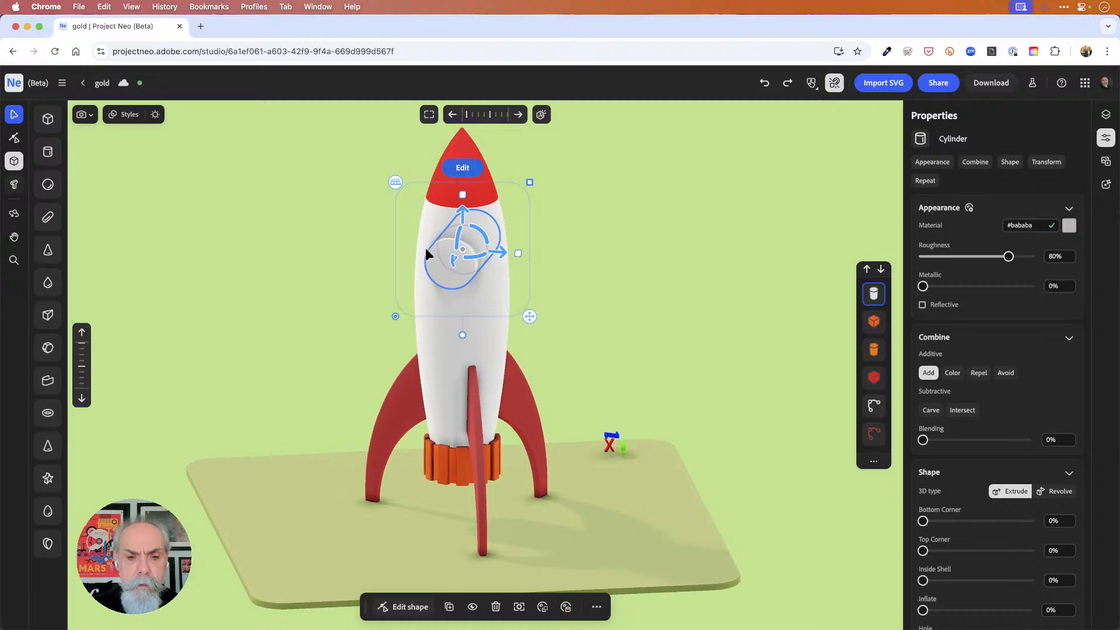
pyautogui.scroll(4, 417, 265)
pyautogui.scroll(3, 416, 268)
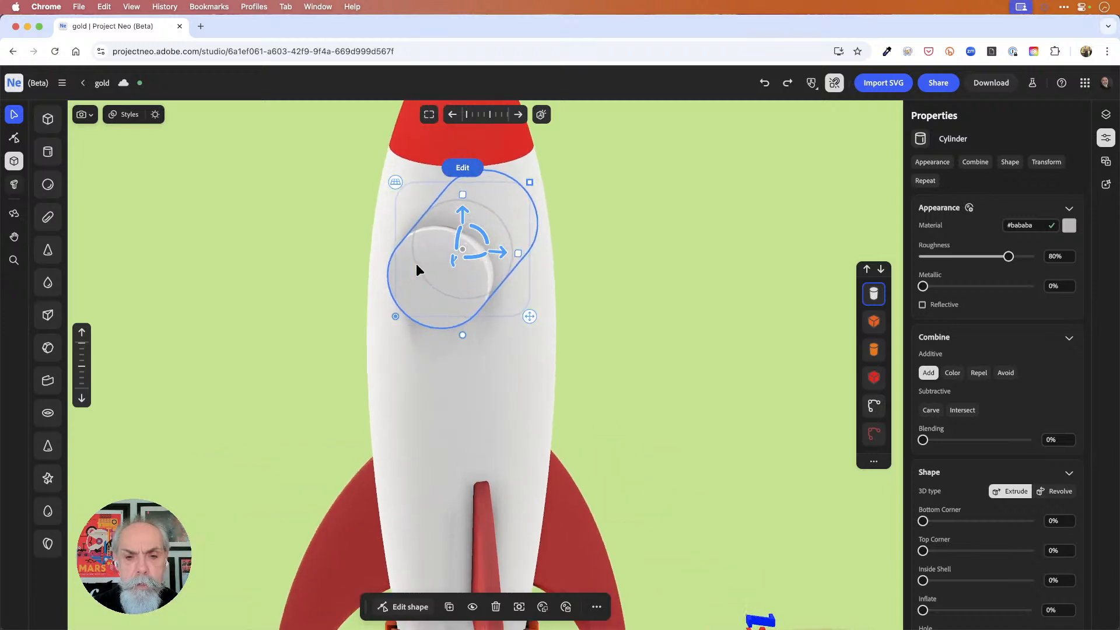
pyautogui.click(429, 146)
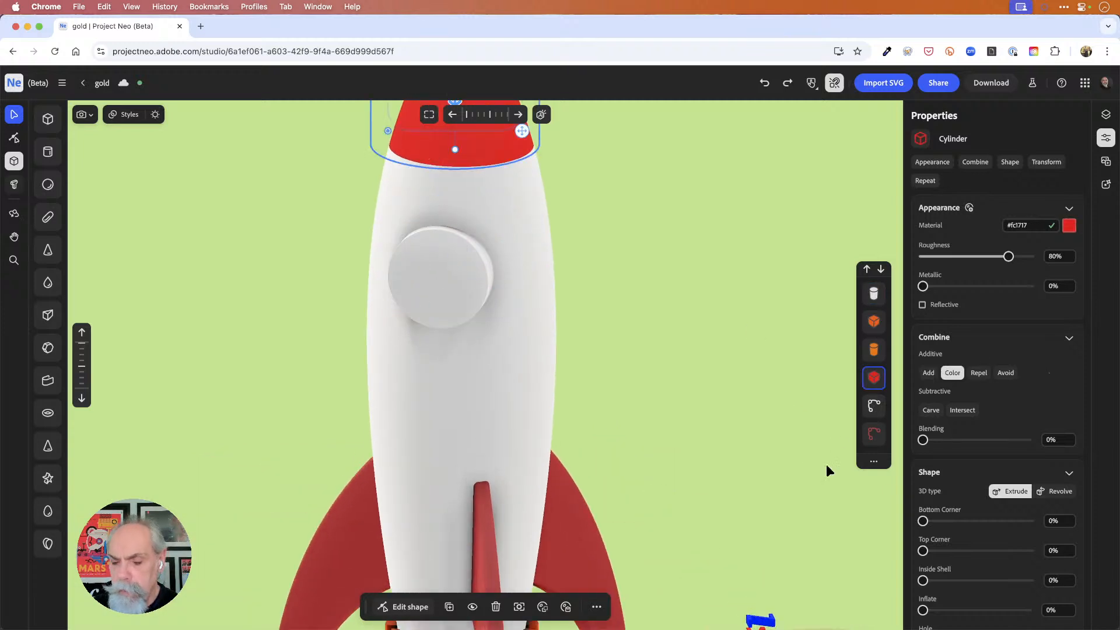
pyautogui.click(438, 252)
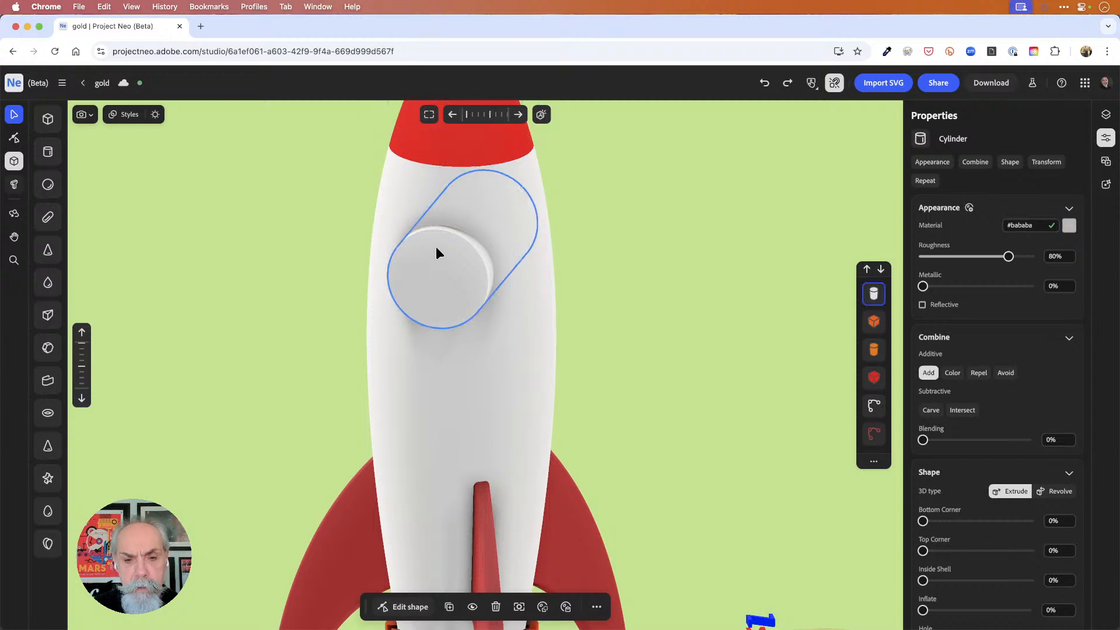
pyautogui.click(566, 606)
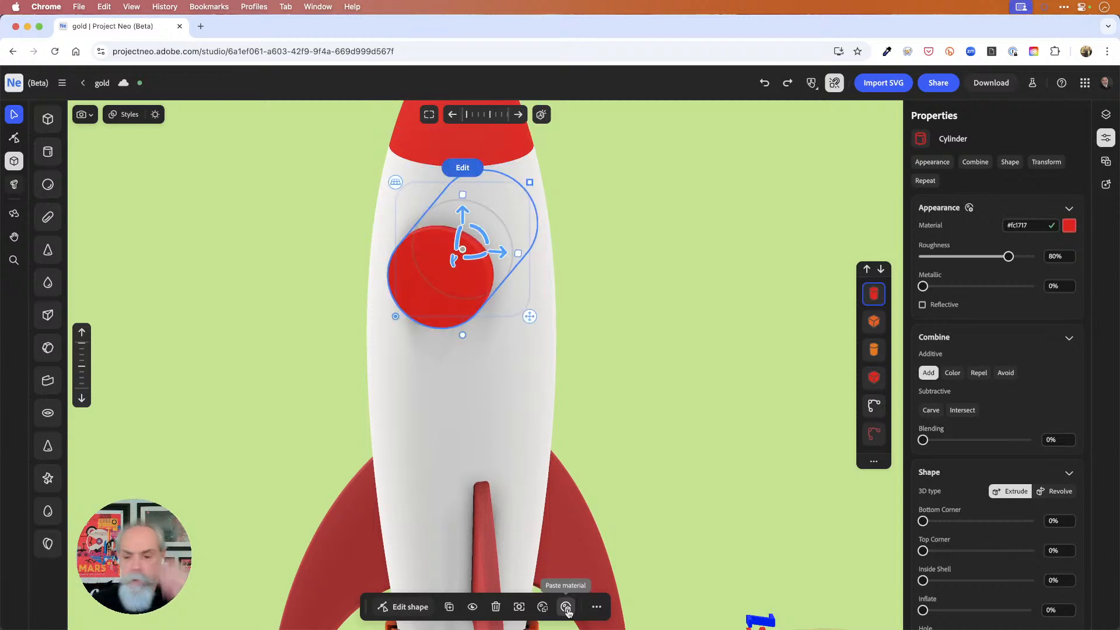
# Cut a 26% hole through the red horizontal cylinder and inflate it to 5.8% to round its rim.
pyautogui.scroll(-3, 953, 527)
pyautogui.scroll(-1, 954, 527)
pyautogui.moveTo(923, 466); pyautogui.dragTo(950, 470)
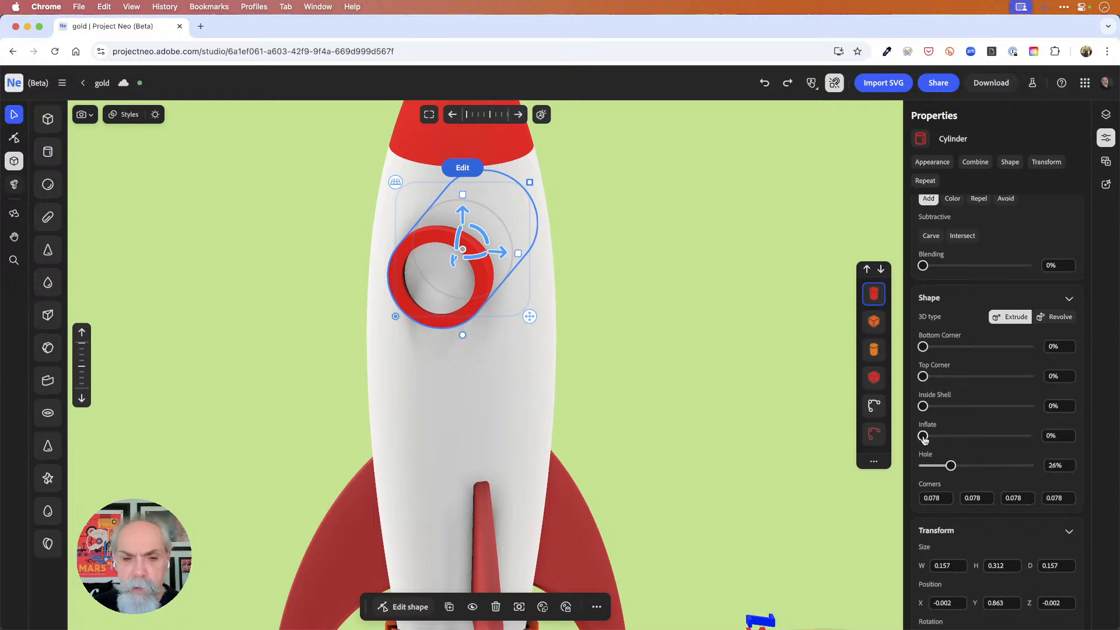
pyautogui.scroll(5, 494, 252)
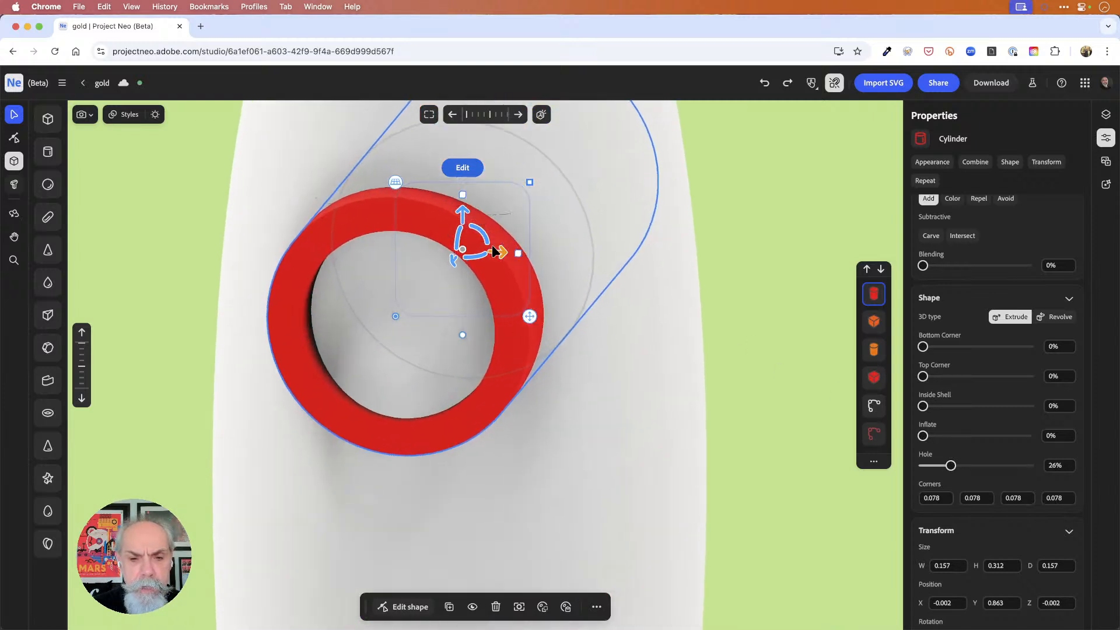
pyautogui.moveTo(757, 271); pyautogui.dragTo(715, 271)
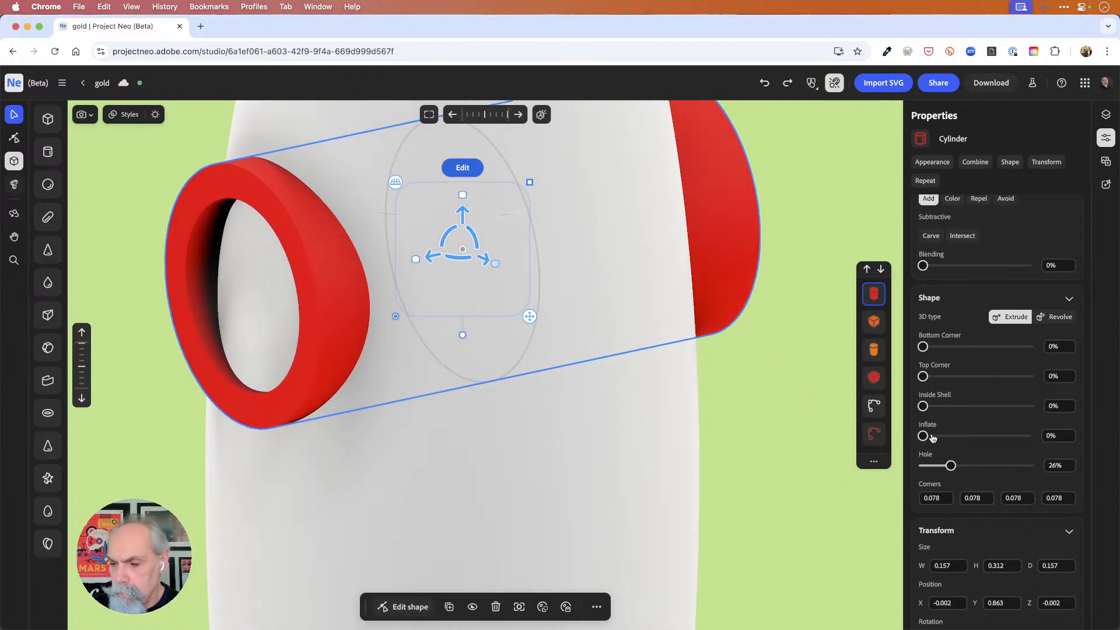
pyautogui.moveTo(923, 436); pyautogui.dragTo(927, 438)
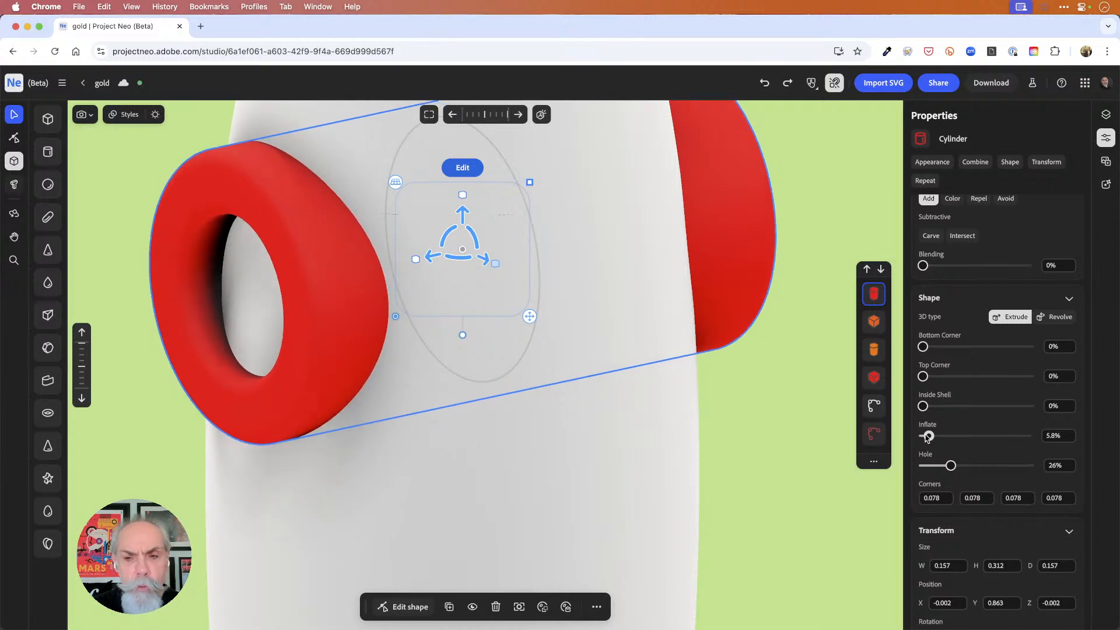
# Set the hole of the inflated red cylinder to about 5.1% for a slimmer window frame.
pyautogui.moveTo(837, 471); pyautogui.dragTo(881, 455, button='right')
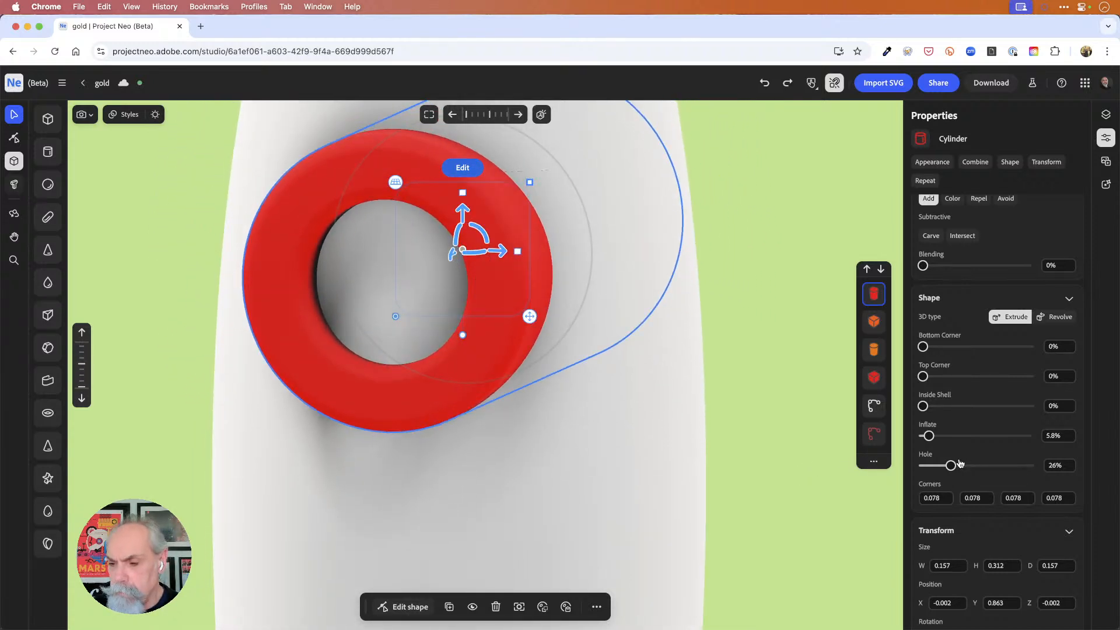
pyautogui.moveTo(950, 466); pyautogui.dragTo(923, 467)
pyautogui.moveTo(926, 467); pyautogui.dragTo(928, 465)
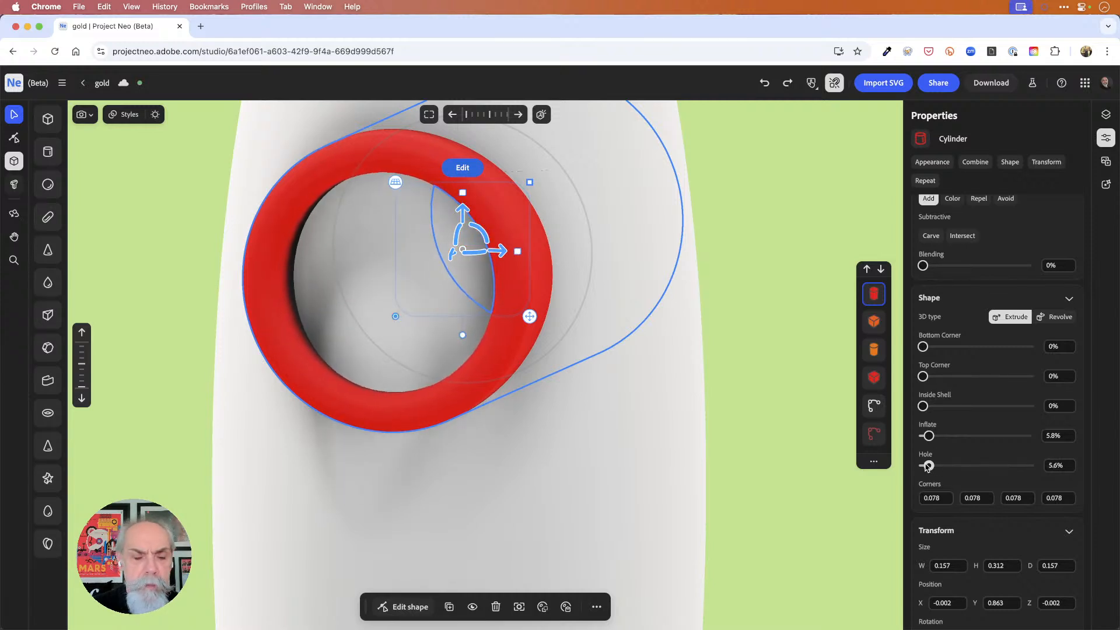
pyautogui.moveTo(795, 451); pyautogui.dragTo(763, 453)
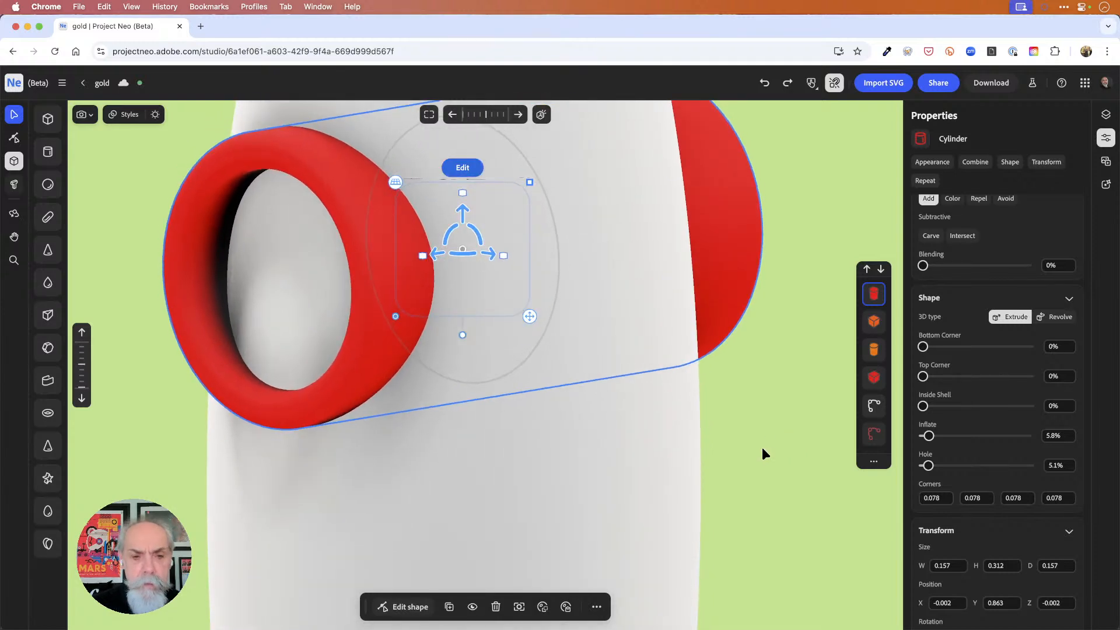
# Duplicate the ring as a solid pane with Inflate and Hole at 0%, scaled down to about 0.153 × 0.305 × 0.153.
pyautogui.press('super+d')
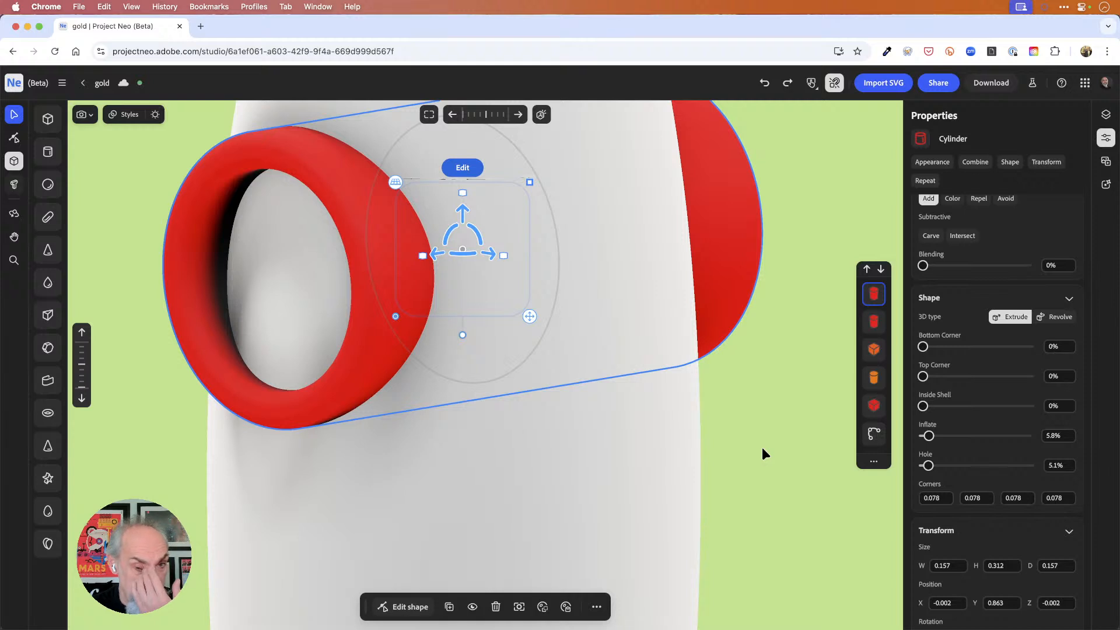
pyautogui.moveTo(530, 183)
pyautogui.mouseDown()
pyautogui.moveTo(519, 194)
pyautogui.moveTo(526, 185)
pyautogui.mouseUp()
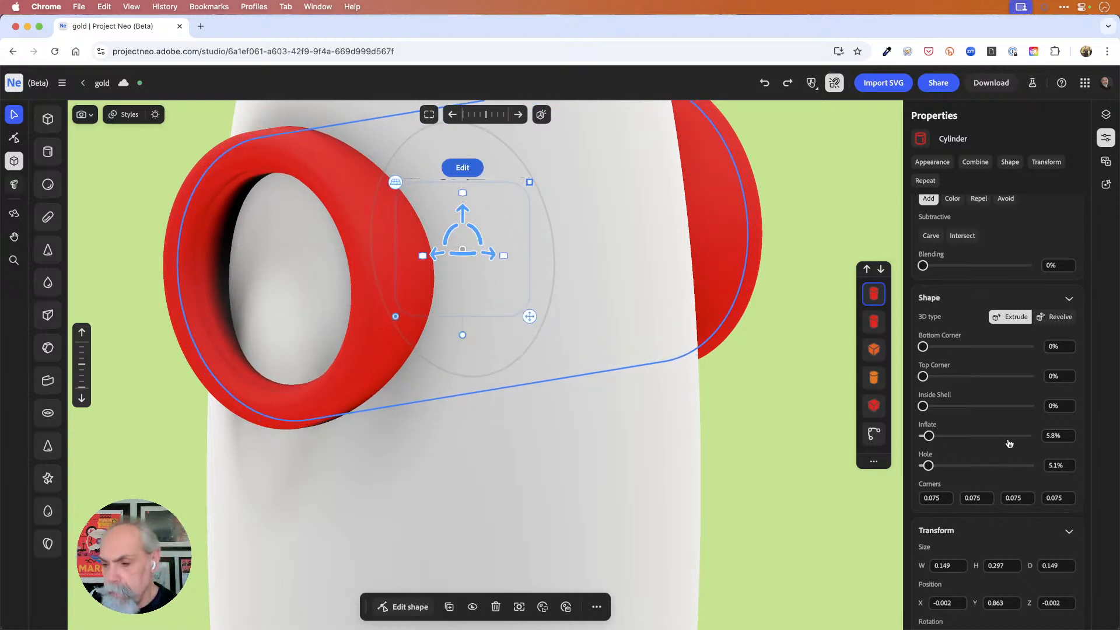
pyautogui.moveTo(928, 436); pyautogui.dragTo(921, 466)
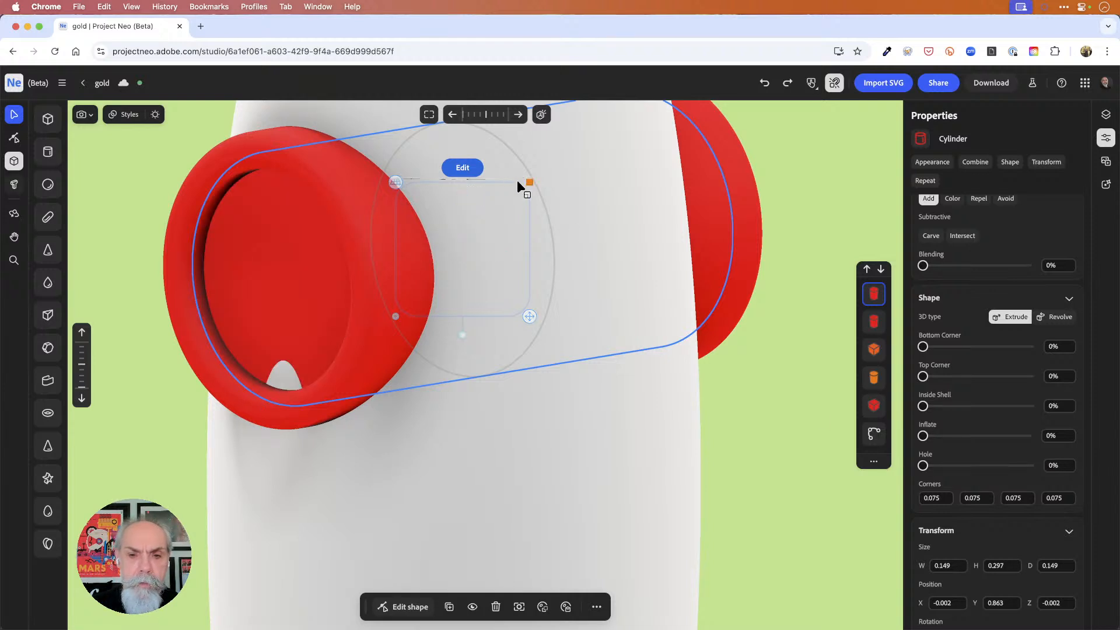
pyautogui.moveTo(526, 181); pyautogui.dragTo(531, 180)
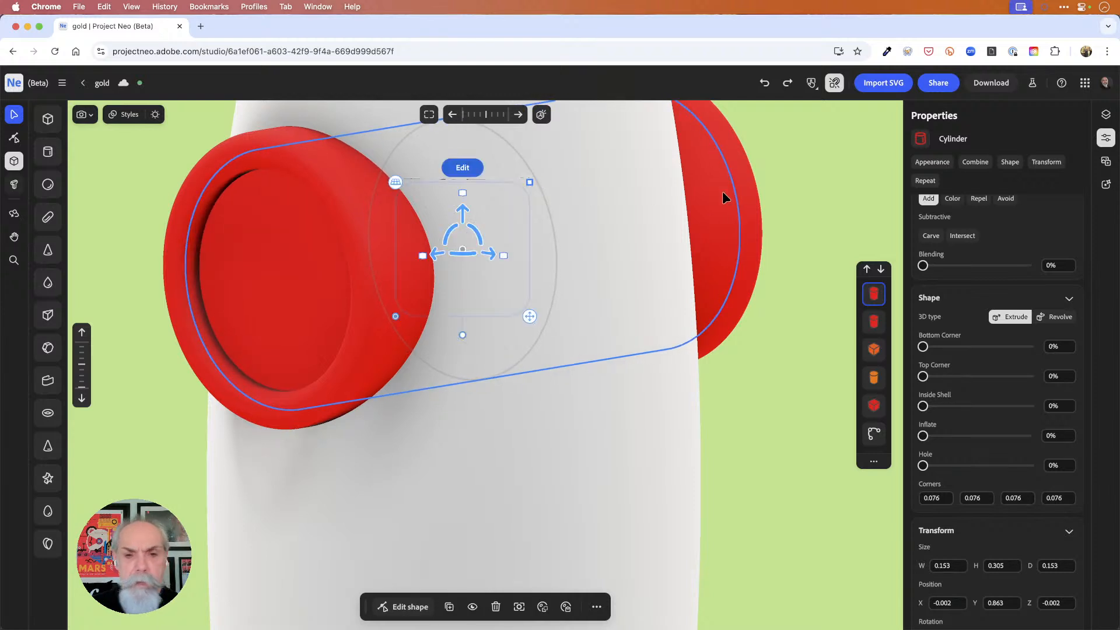
# Recolour the inner solid cylinder light blue, #6dacf2, as the window glass.
pyautogui.scroll(3, 1046, 241)
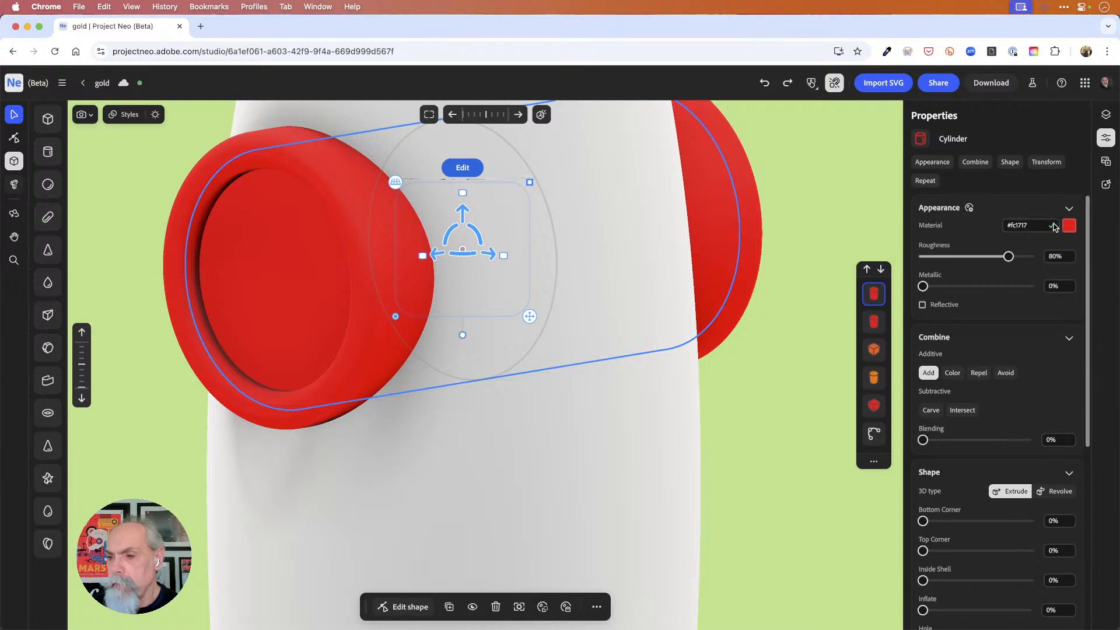
pyautogui.rightClick(1072, 227)
pyautogui.click(1036, 214)
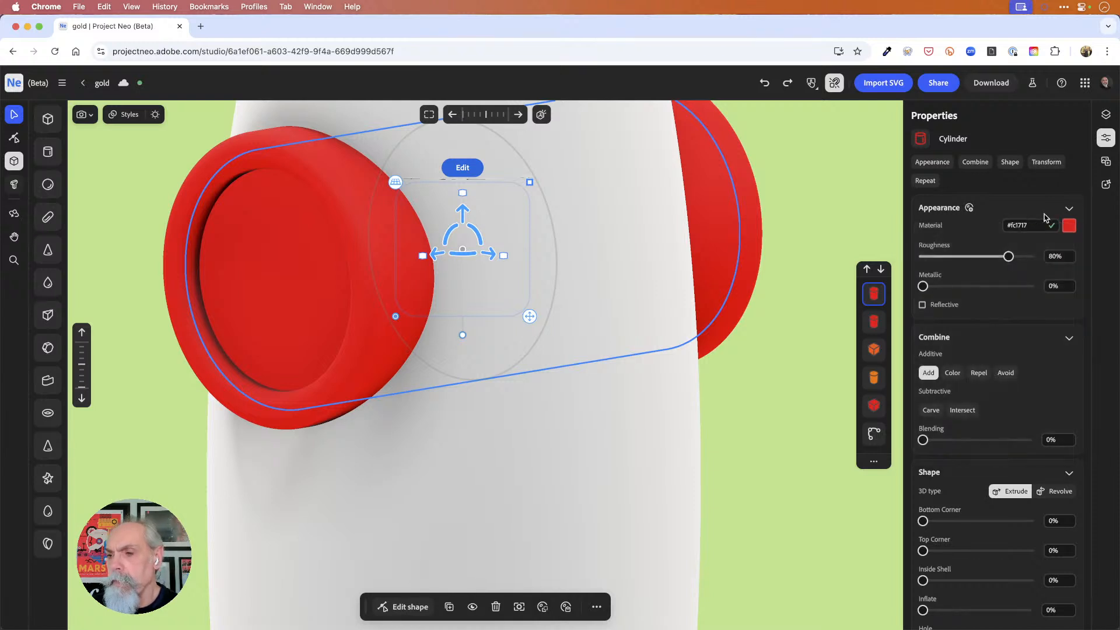
pyautogui.click(1071, 227)
pyautogui.moveTo(995, 329); pyautogui.dragTo(1040, 317)
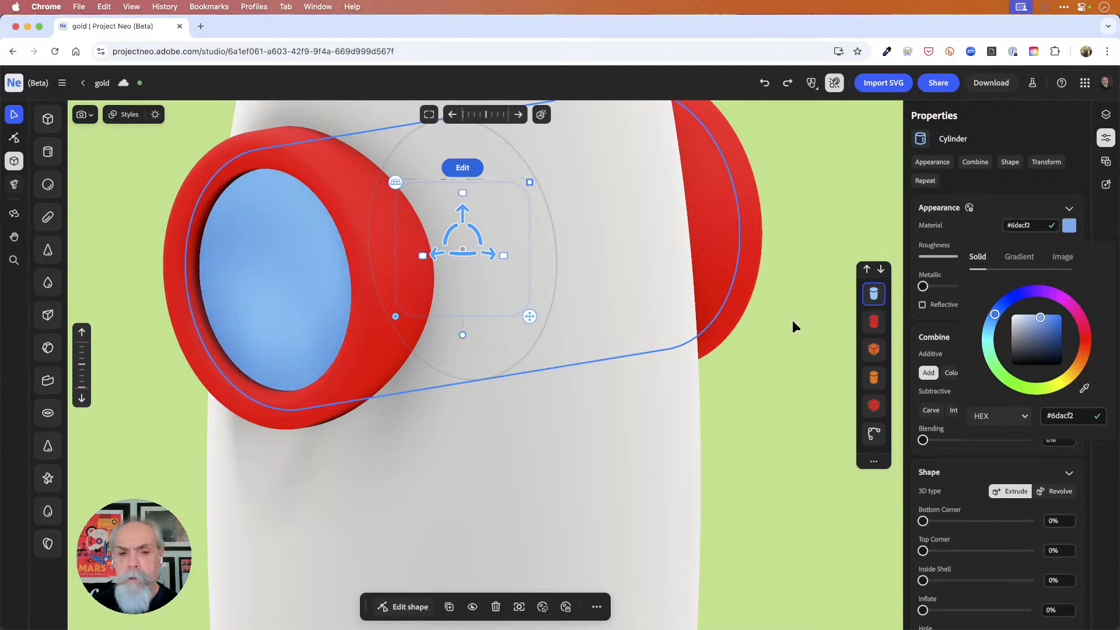
# Shorten the red window ring slightly along its length so it protrudes less from the rocket body.
pyautogui.scroll(-5, 792, 320)
pyautogui.moveTo(797, 325); pyautogui.dragTo(726, 316)
pyautogui.scroll(-3, 723, 317)
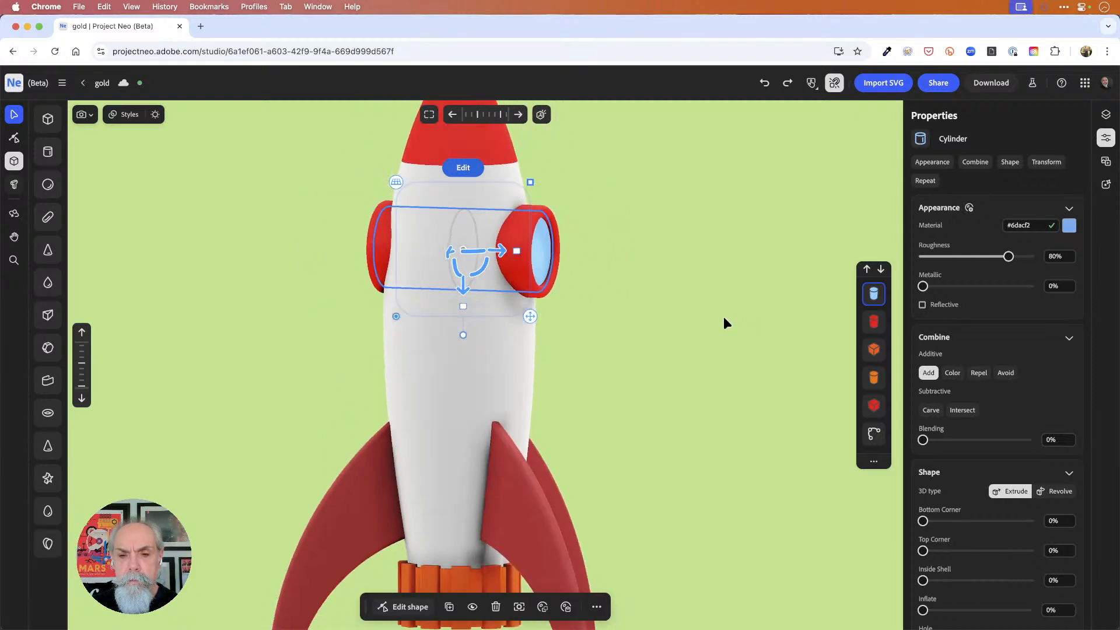
pyautogui.scroll(3, 664, 327)
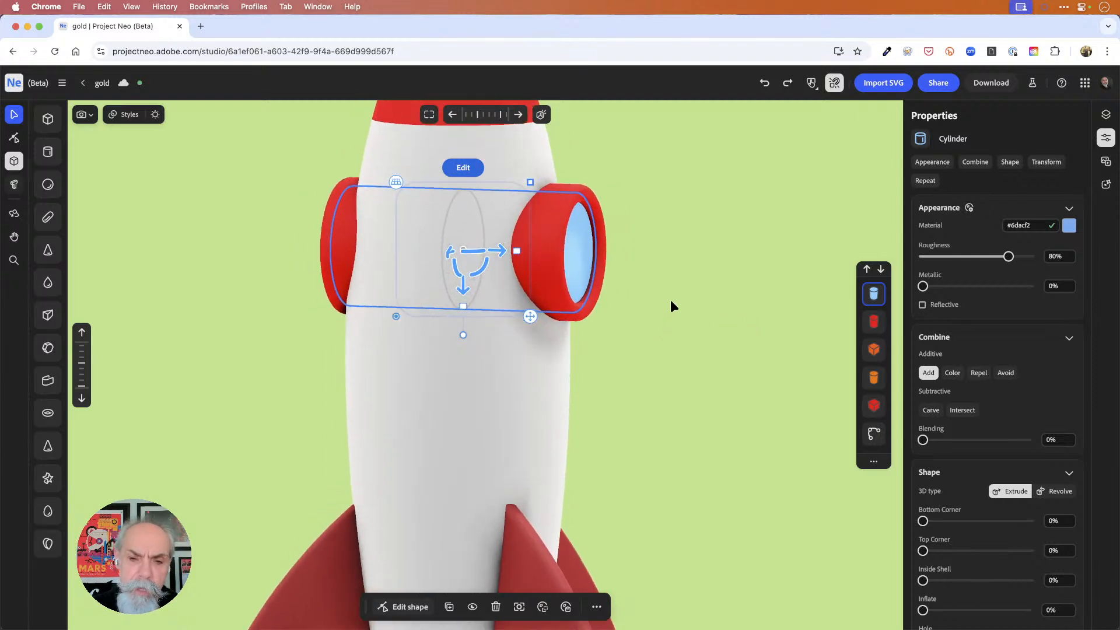
pyautogui.click(535, 231)
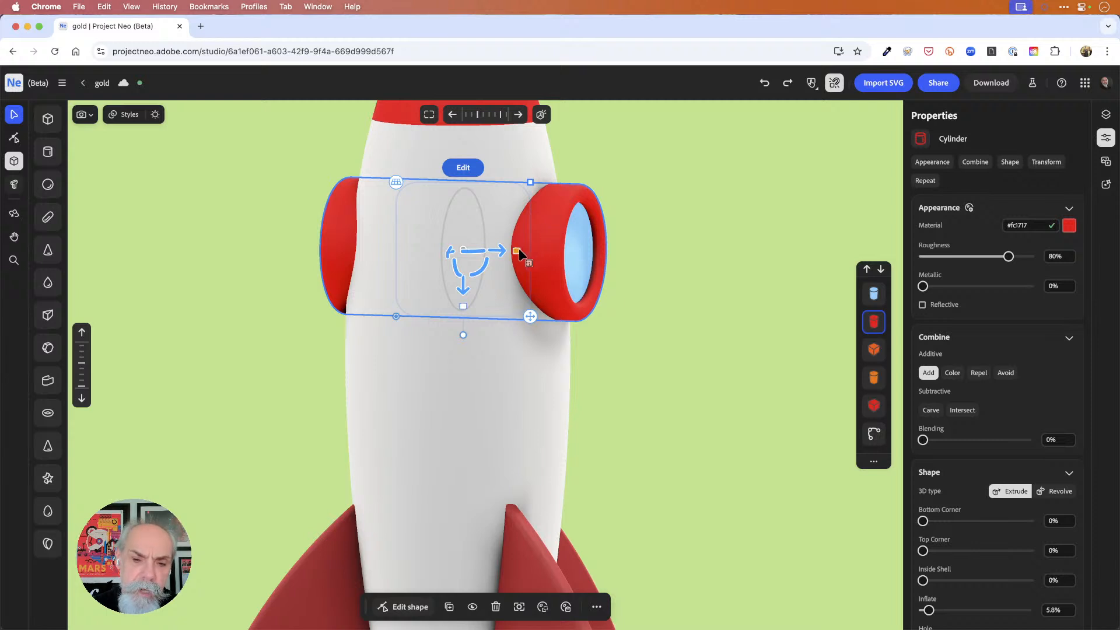
pyautogui.moveTo(518, 251); pyautogui.dragTo(509, 254)
pyautogui.click(581, 238)
pyautogui.click(650, 251)
# Delete the flat base plate beneath the rocket.
pyautogui.scroll(-6, 651, 253)
pyautogui.moveTo(651, 253); pyautogui.dragTo(687, 280, button='right')
pyautogui.scroll(-5, 687, 280)
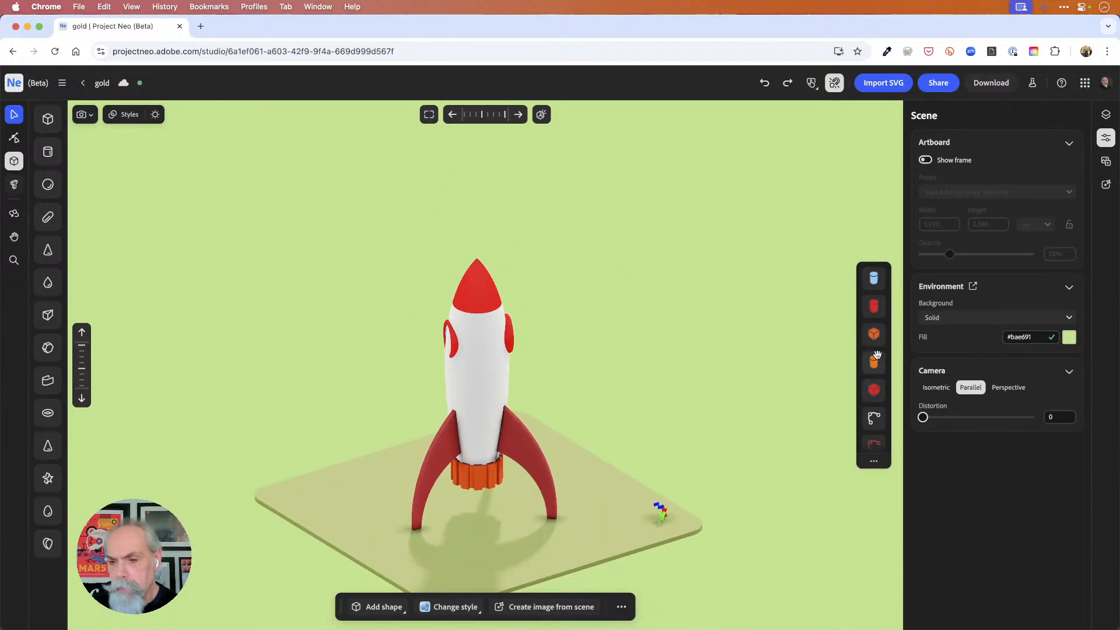
pyautogui.click(604, 499)
pyautogui.press('Delete')
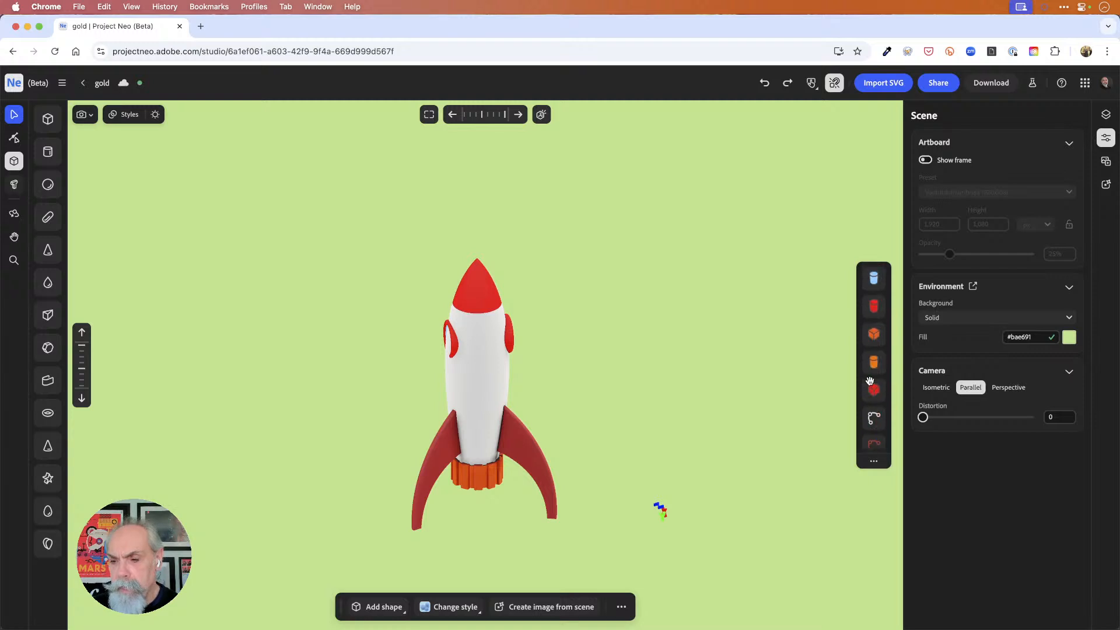
# Delete the three coloured axis letter text objects beside the rocket.
pyautogui.click(880, 406)
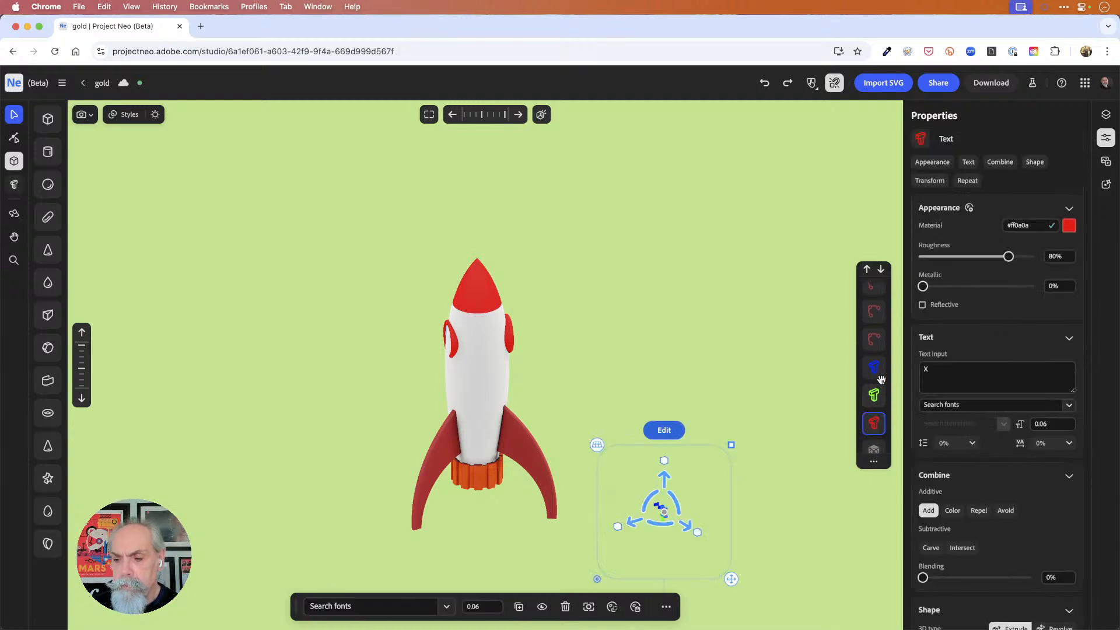
pyautogui.keyDown('shift'); pyautogui.click(879, 373); pyautogui.keyUp('shift')
pyautogui.keyDown('shift'); pyautogui.click(875, 391); pyautogui.keyUp('shift')
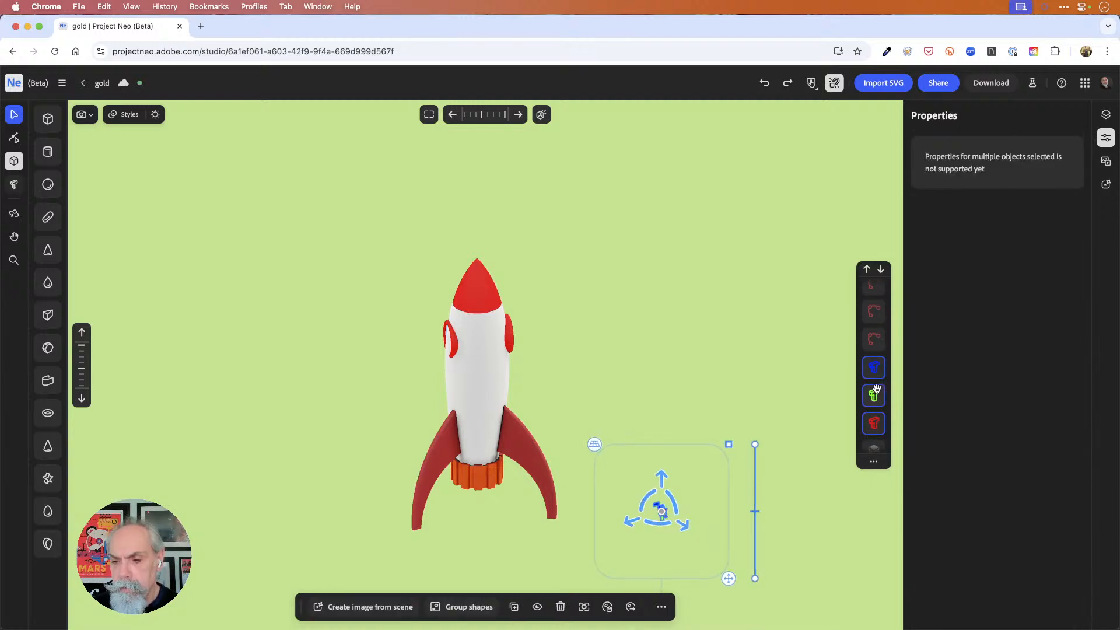
pyautogui.press('Delete')
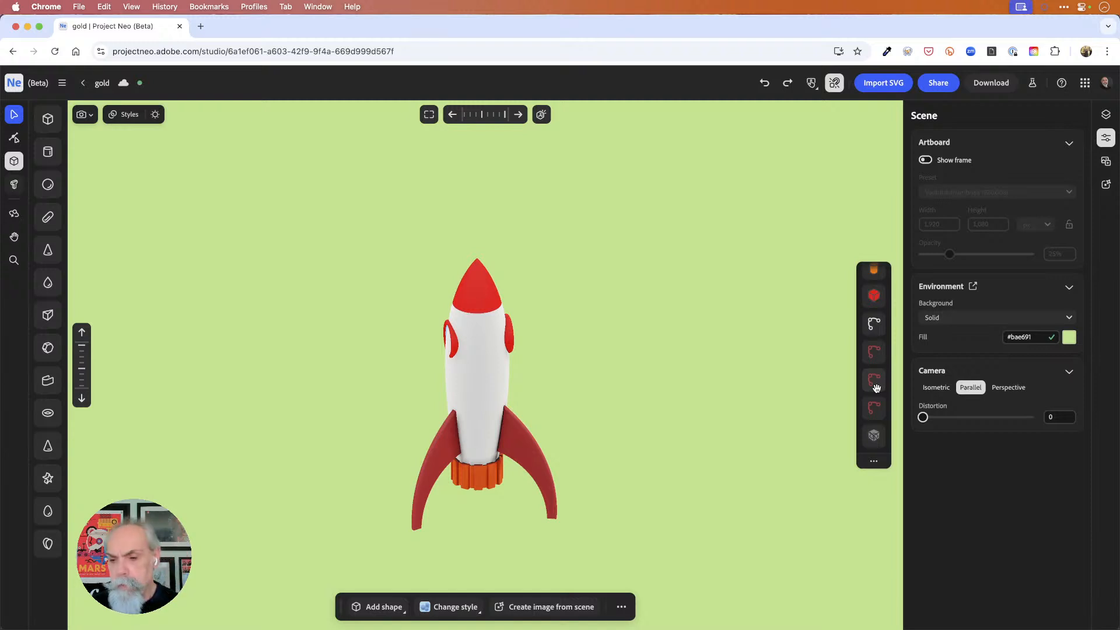
# Group all the rocket's shapes together: fins, body, nose, nozzle parts and window cylinders, leaving out the hidden cube.
pyautogui.click(873, 403)
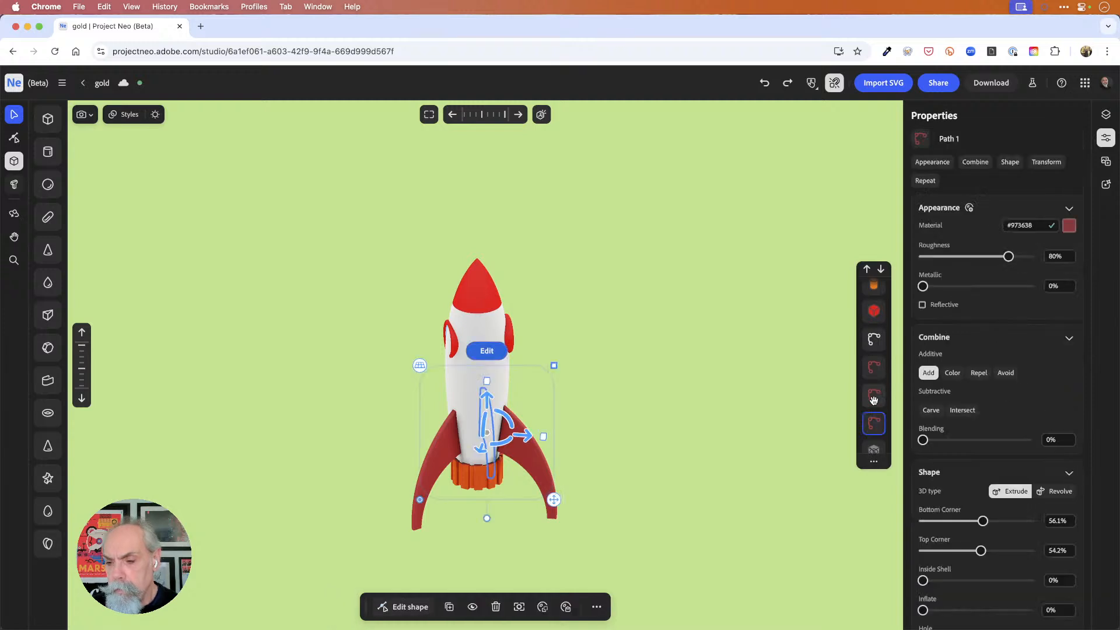
pyautogui.keyDown('shift'); pyautogui.click(873, 396); pyautogui.keyUp('shift')
pyautogui.keyDown('shift'); pyautogui.click(873, 367); pyautogui.keyUp('shift')
pyautogui.keyDown('shift'); pyautogui.click(873, 339); pyautogui.keyUp('shift')
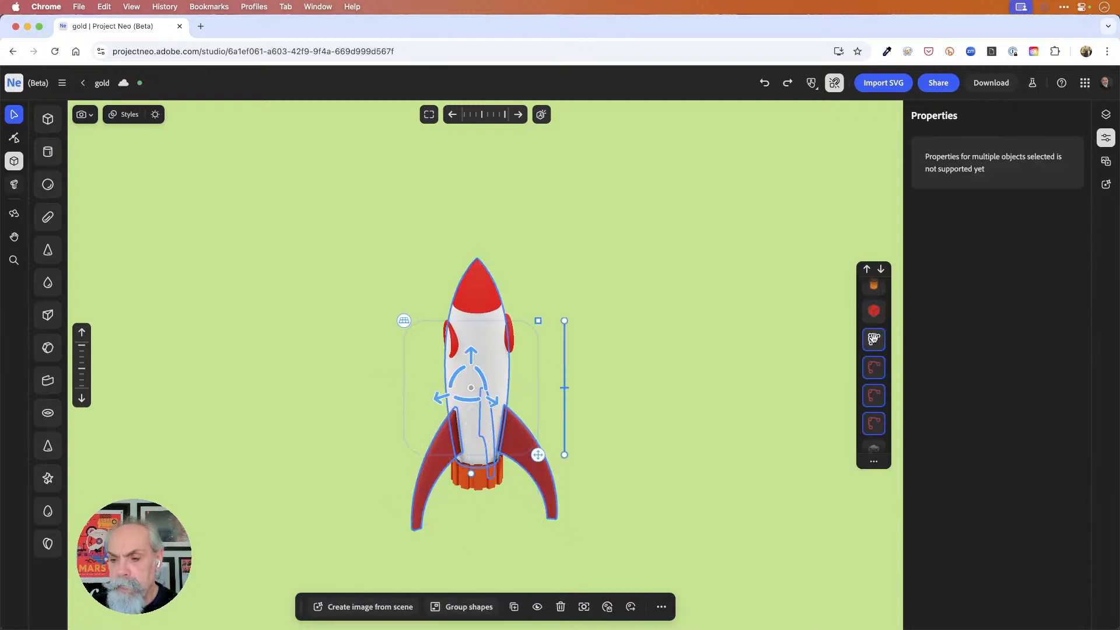
pyautogui.keyDown('shift'); pyautogui.click(873, 310); pyautogui.keyUp('shift')
pyautogui.scroll(2, 875, 307)
pyautogui.scroll(1, 874, 308)
pyautogui.keyDown('shift'); pyautogui.click(873, 352); pyautogui.keyUp('shift')
pyautogui.keyDown('shift'); pyautogui.click(873, 324); pyautogui.keyUp('shift')
pyautogui.keyDown('shift'); pyautogui.click(873, 295); pyautogui.keyUp('shift')
pyautogui.scroll(1, 875, 295)
pyautogui.keyDown('shift'); pyautogui.click(874, 292); pyautogui.keyUp('shift')
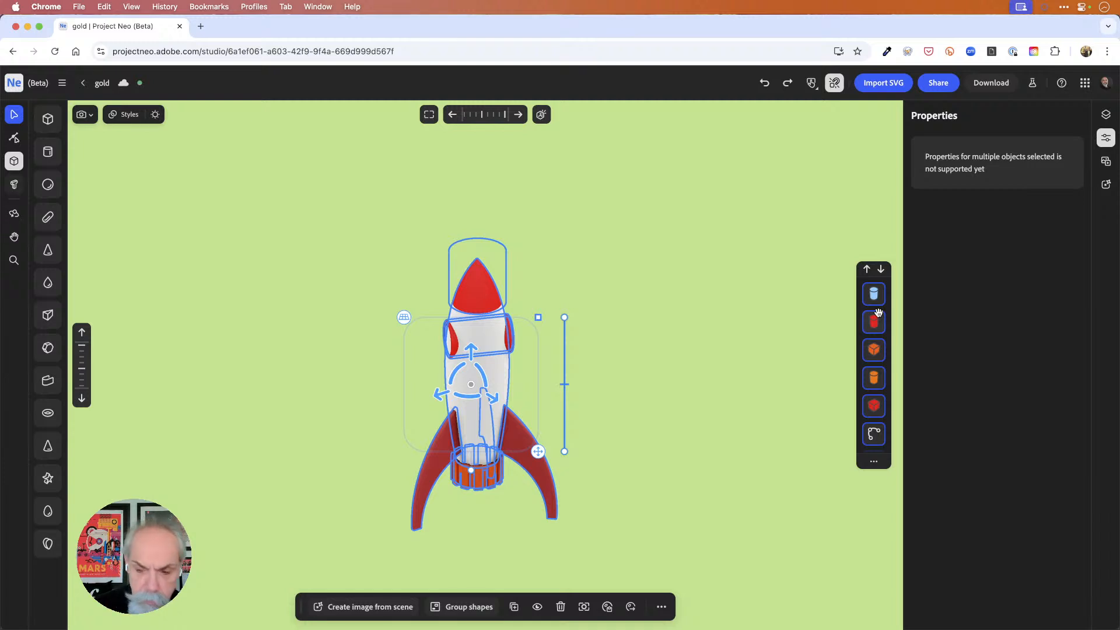
pyautogui.press('super+g')
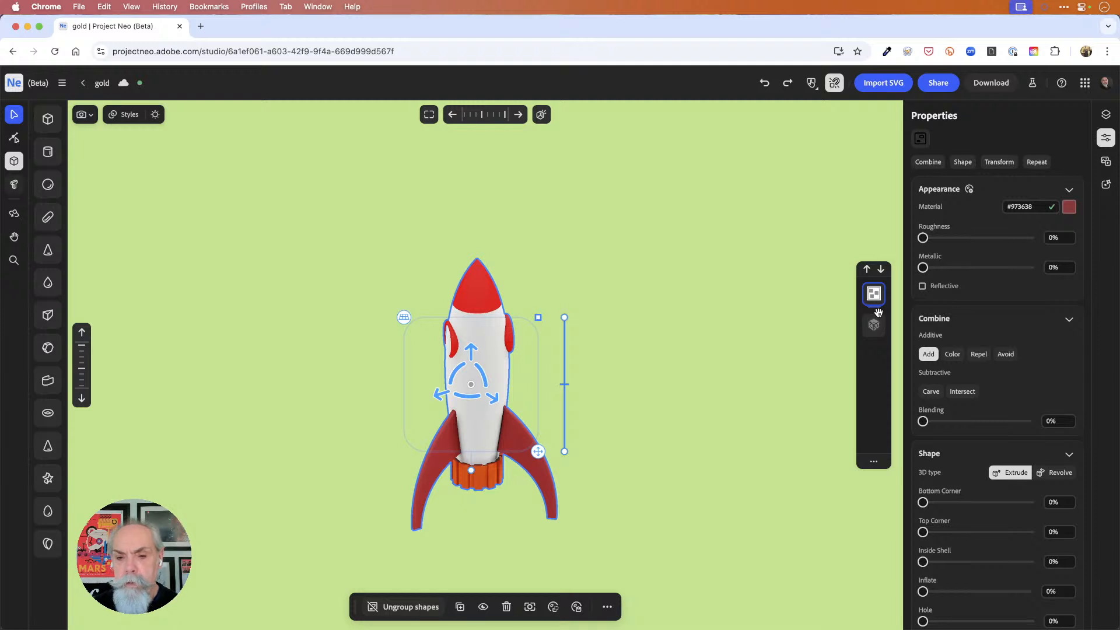
# Rename the new group layer as Rocket.
pyautogui.click(1106, 114)
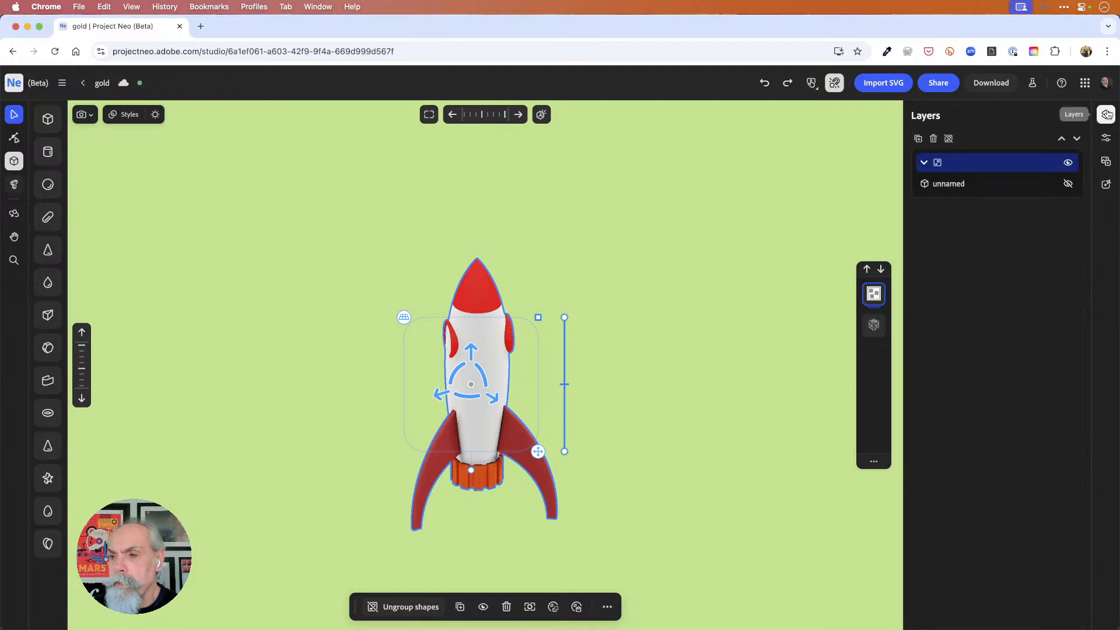
pyautogui.doubleClick(960, 163)
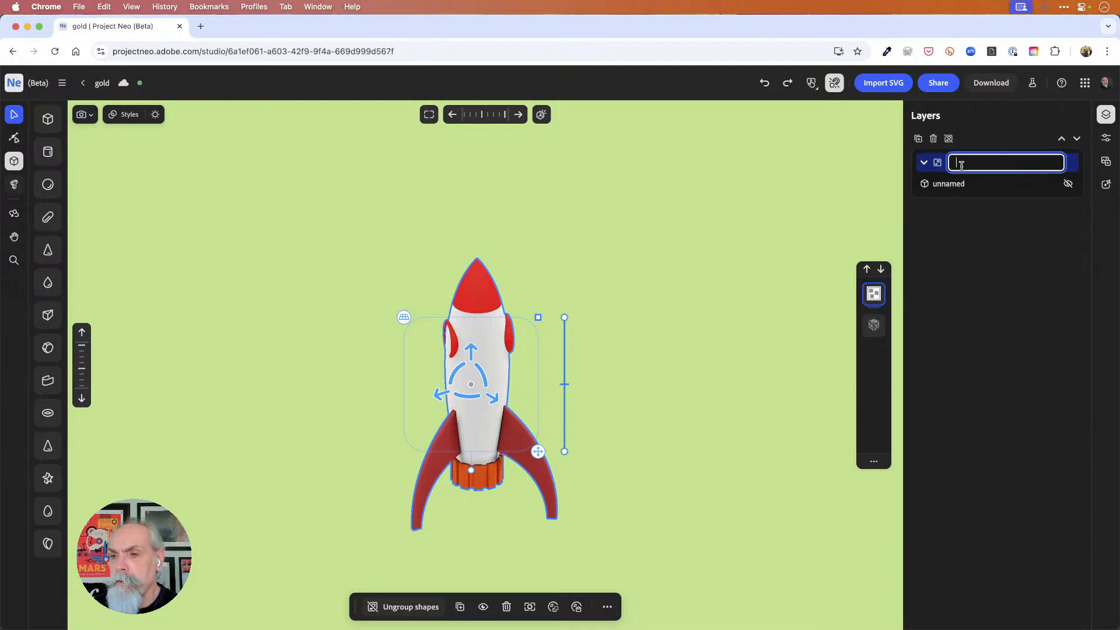
pyautogui.write('Rocket')
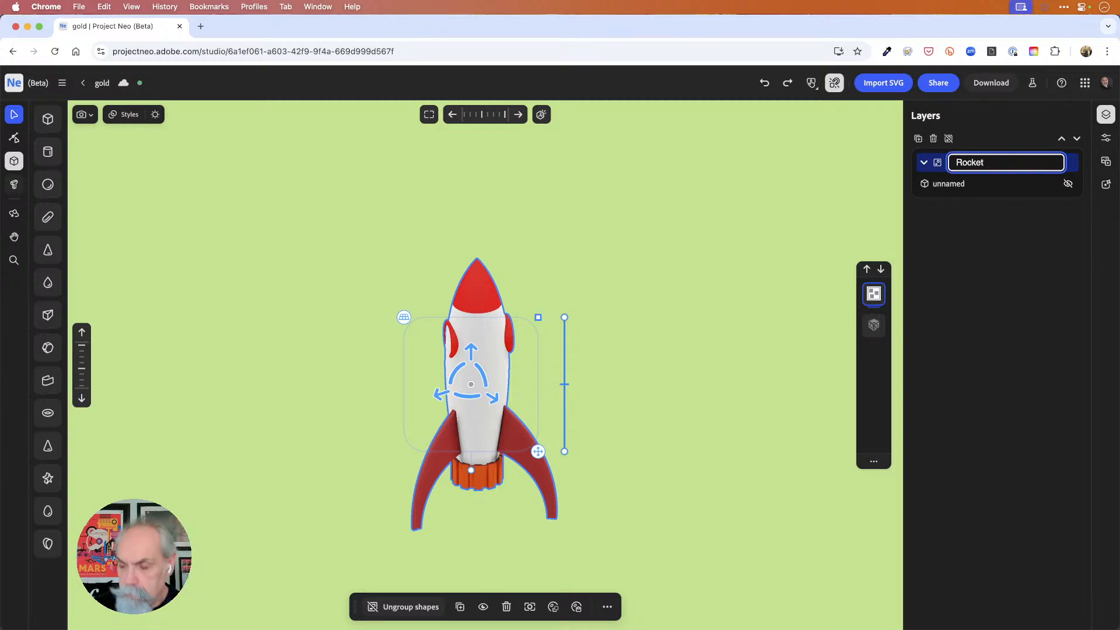
pyautogui.press('Return')
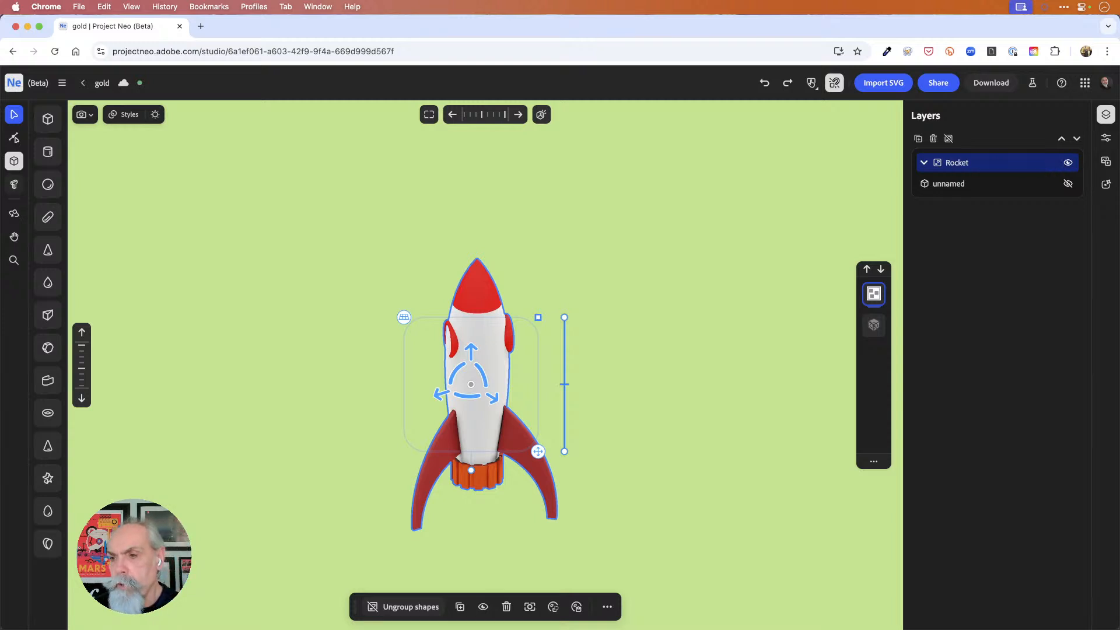
# Duplicate the Rocket group layer and hide the lower of the two identical Rocket layers.
pyautogui.rightClick(1002, 169)
pyautogui.rightClick(1036, 166)
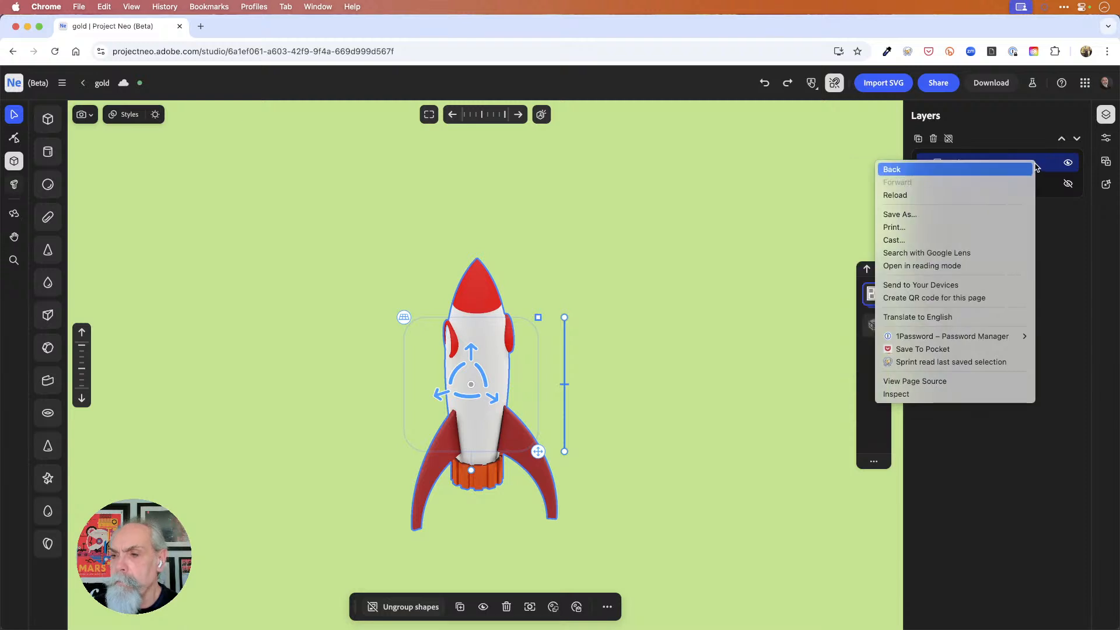
pyautogui.click(1068, 251)
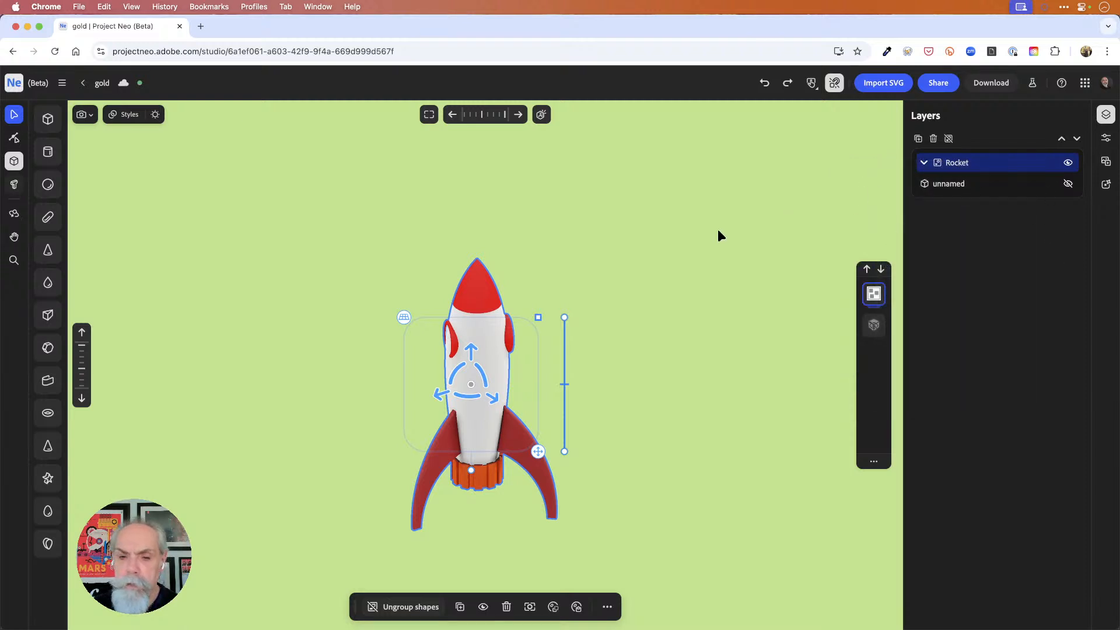
pyautogui.rightClick(873, 294)
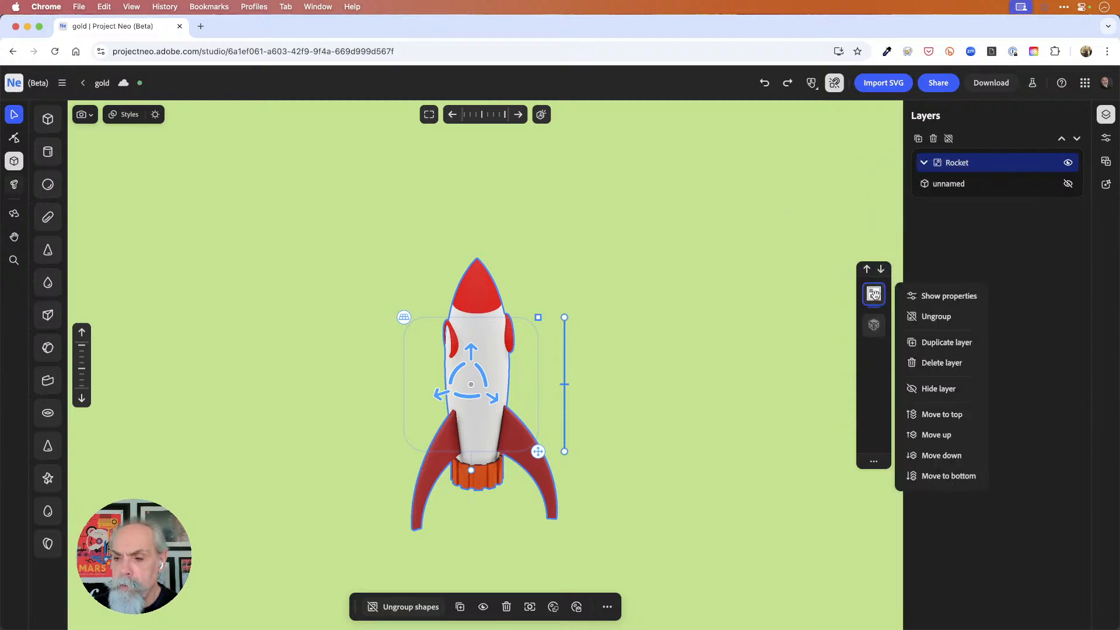
pyautogui.click(935, 345)
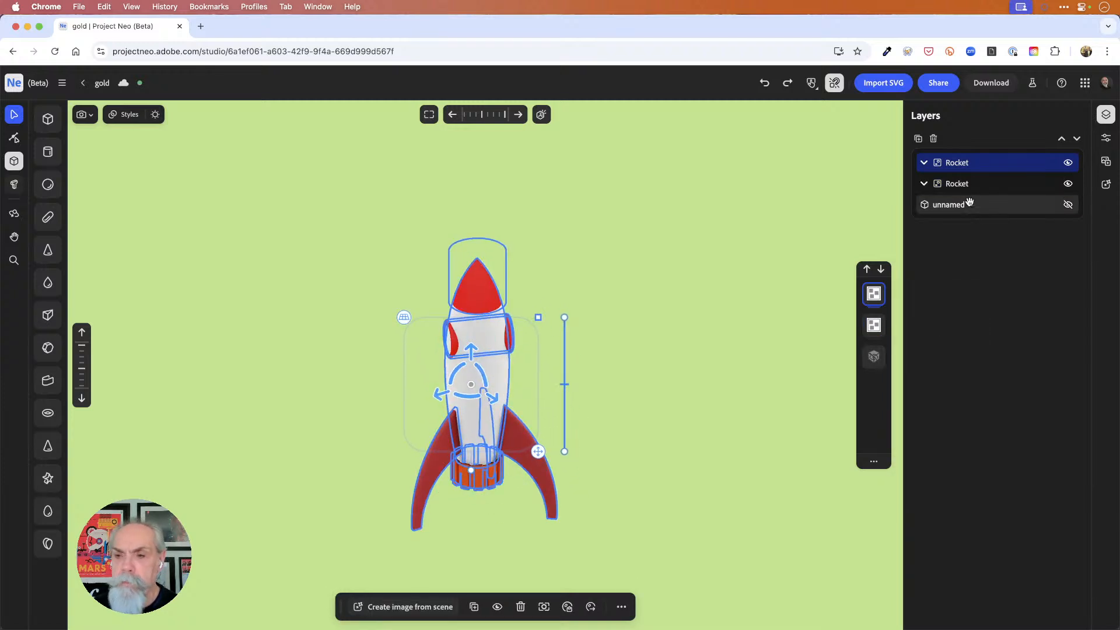
pyautogui.click(1068, 184)
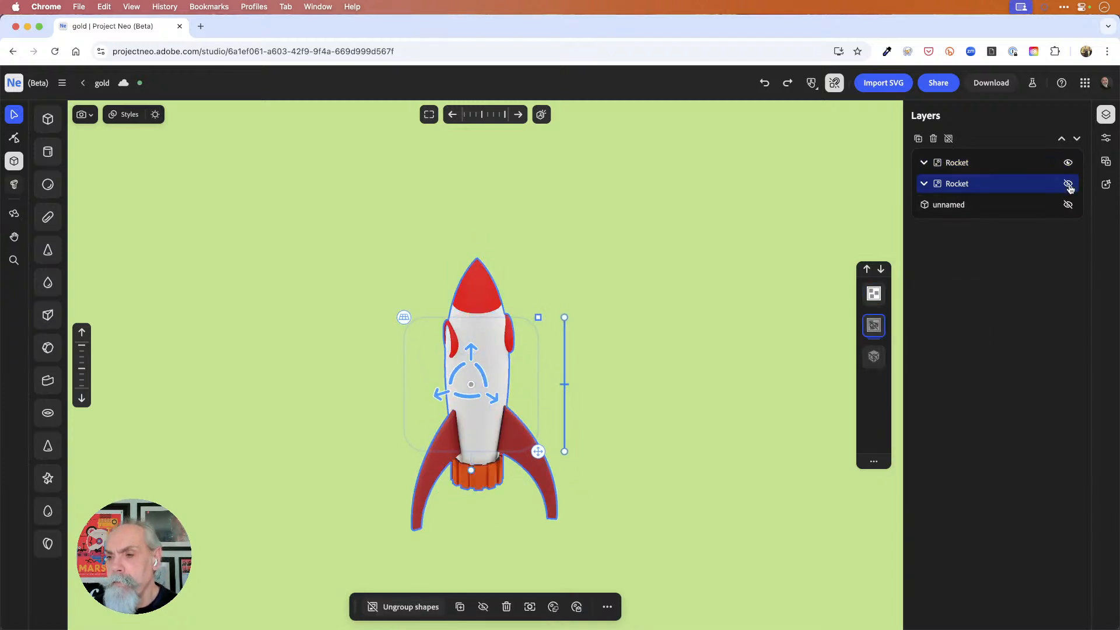
pyautogui.doubleClick(964, 183)
pyautogui.click(985, 183)
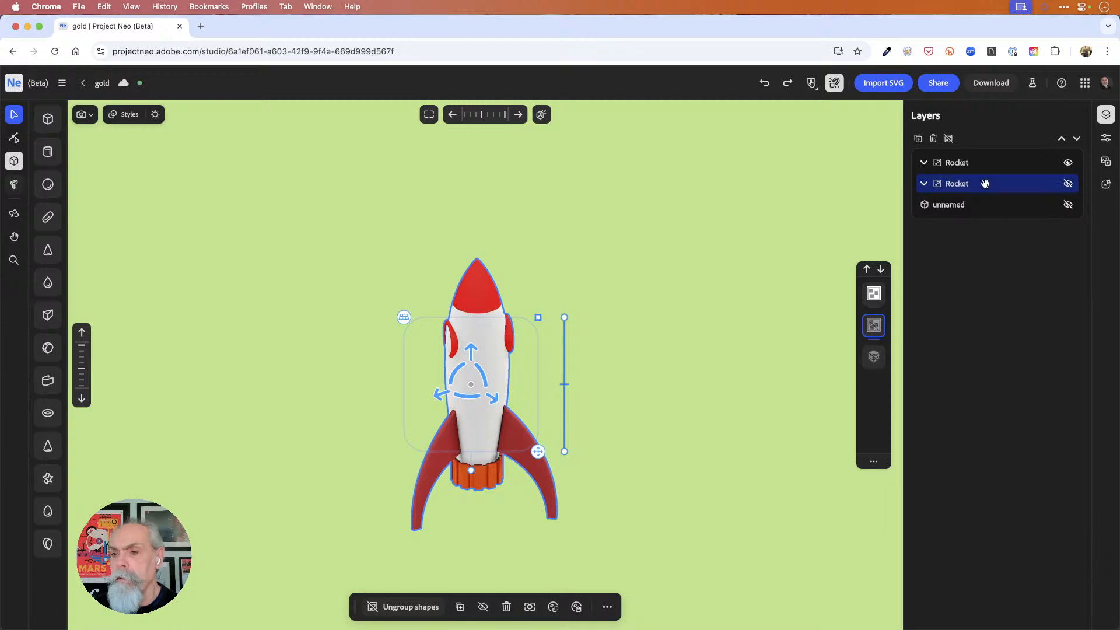
pyautogui.rightClick(985, 183)
pyautogui.click(966, 188)
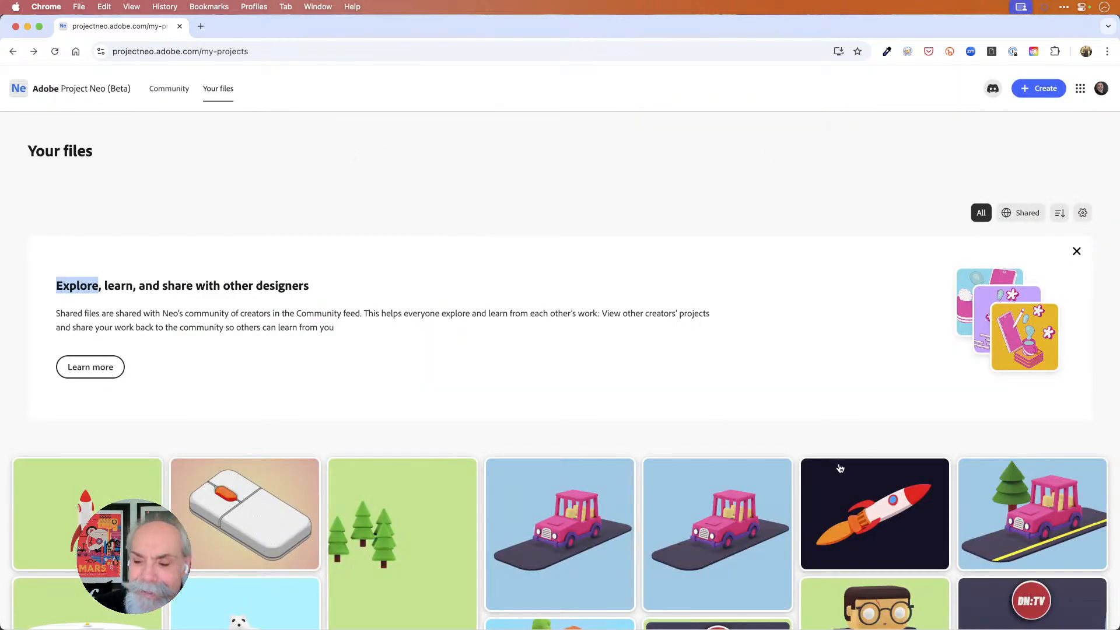
pyautogui.click(134, 473)
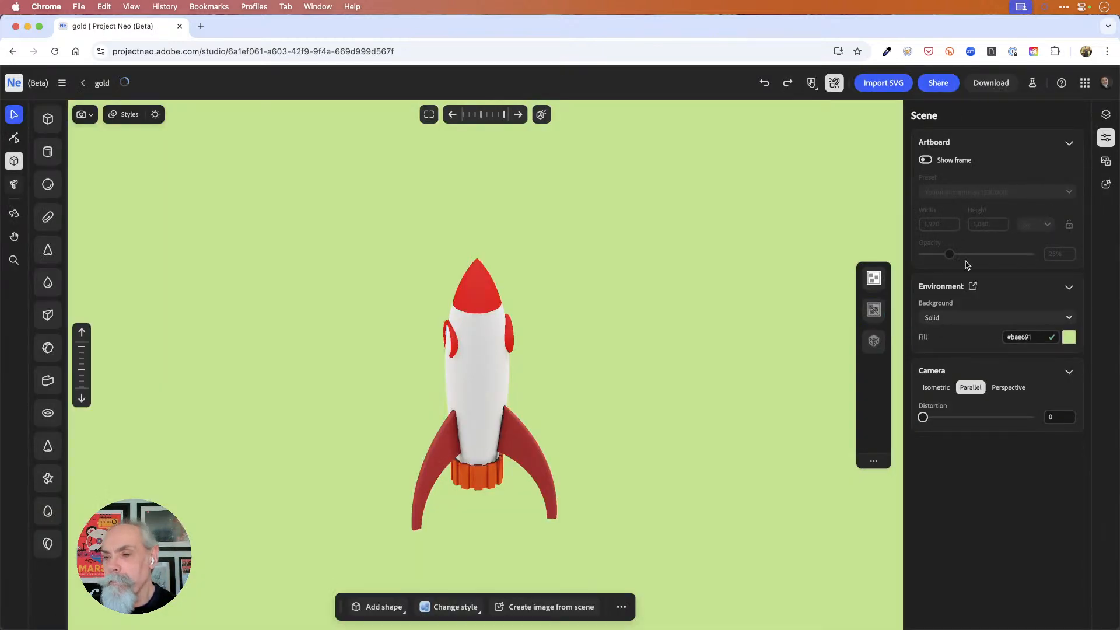
pyautogui.click(1107, 115)
pyautogui.click(970, 185)
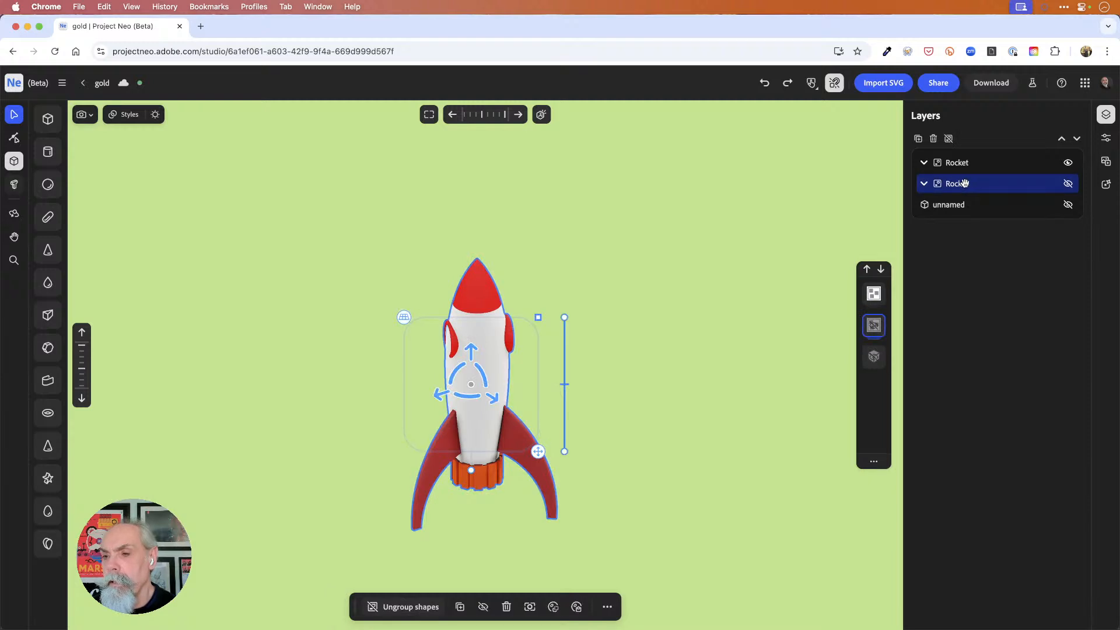
pyautogui.rightClick(974, 184)
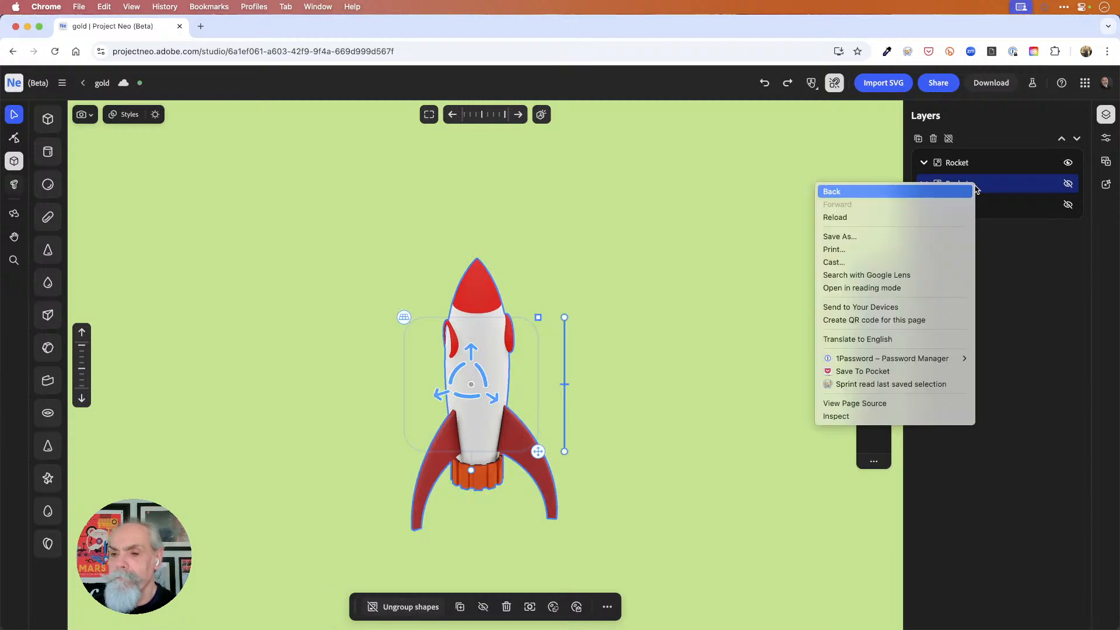
pyautogui.click(1036, 188)
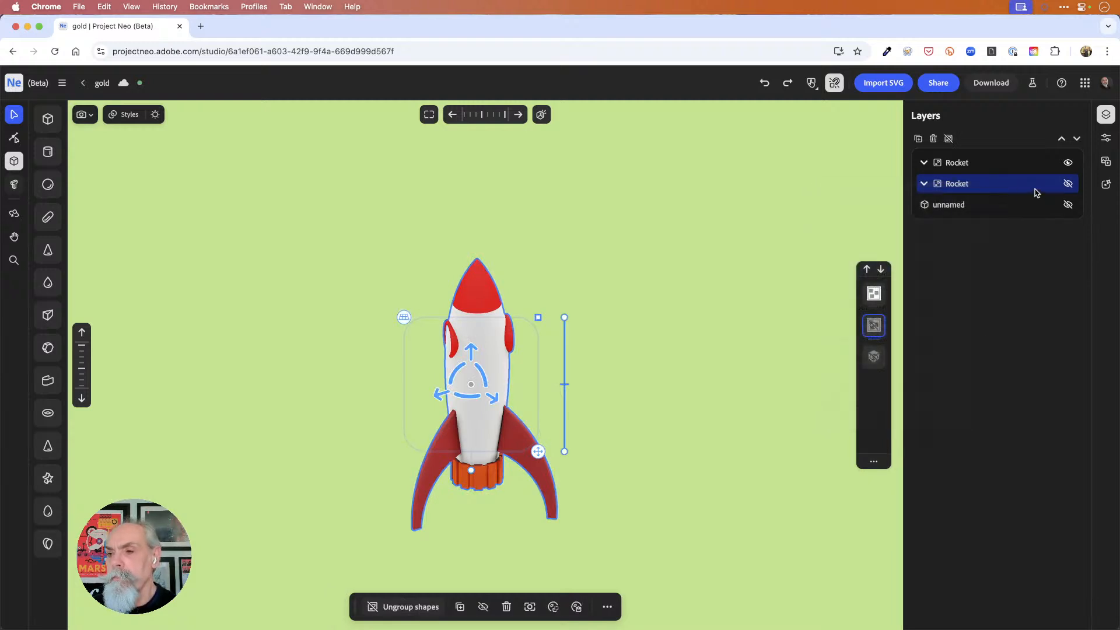
# Rename the hidden duplicate Rocket layer as RocketBKP.
pyautogui.rightClick(873, 326)
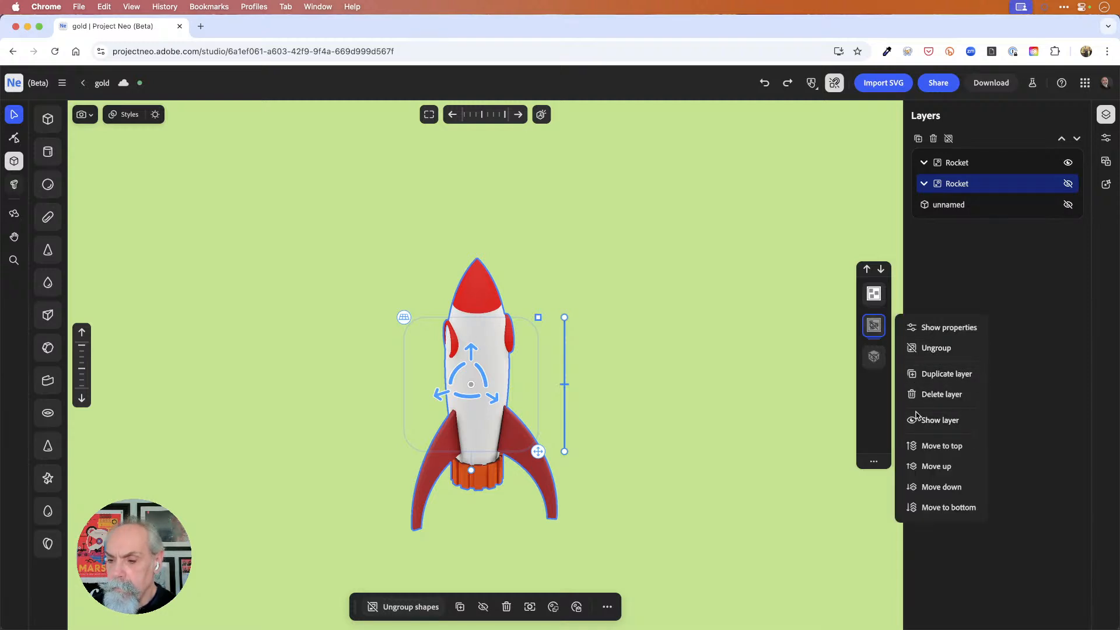
pyautogui.click(927, 328)
pyautogui.doubleClick(963, 183)
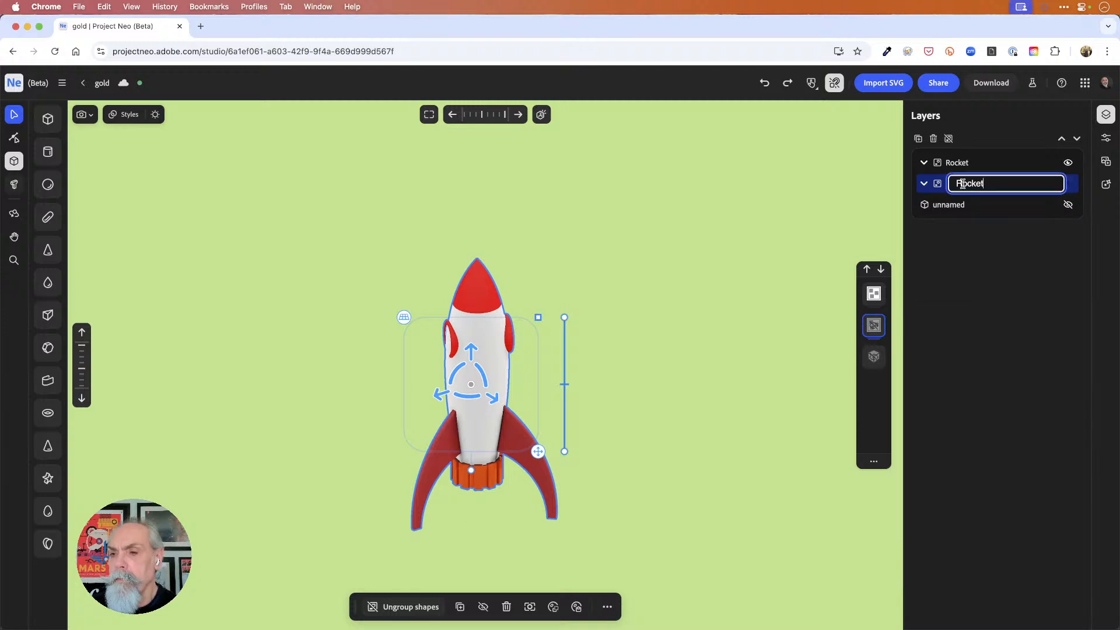
pyautogui.write('BKP')
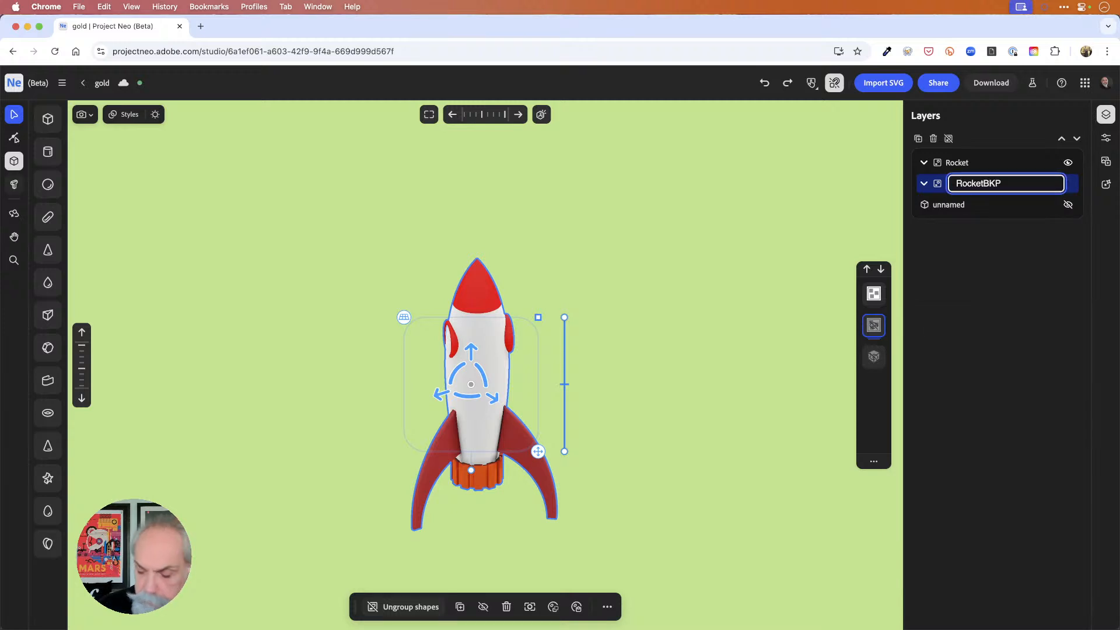
pyautogui.press('Return')
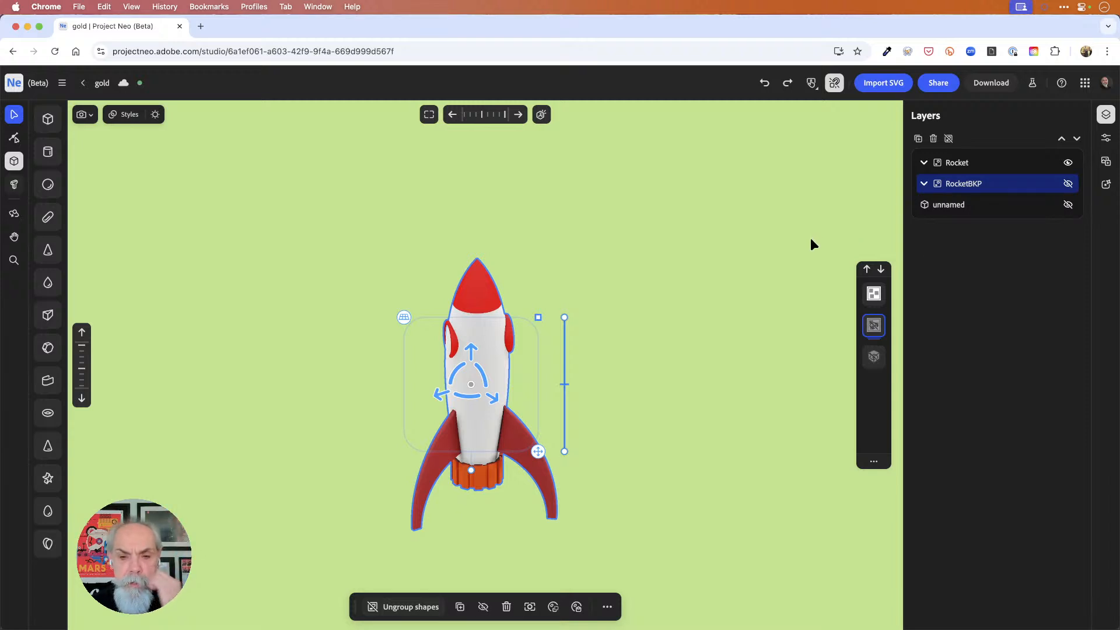
# Inside the visible Rocket group, rotate the red frame and blue glass window cylinders together about the rocket's vertical axis.
pyautogui.click(699, 320)
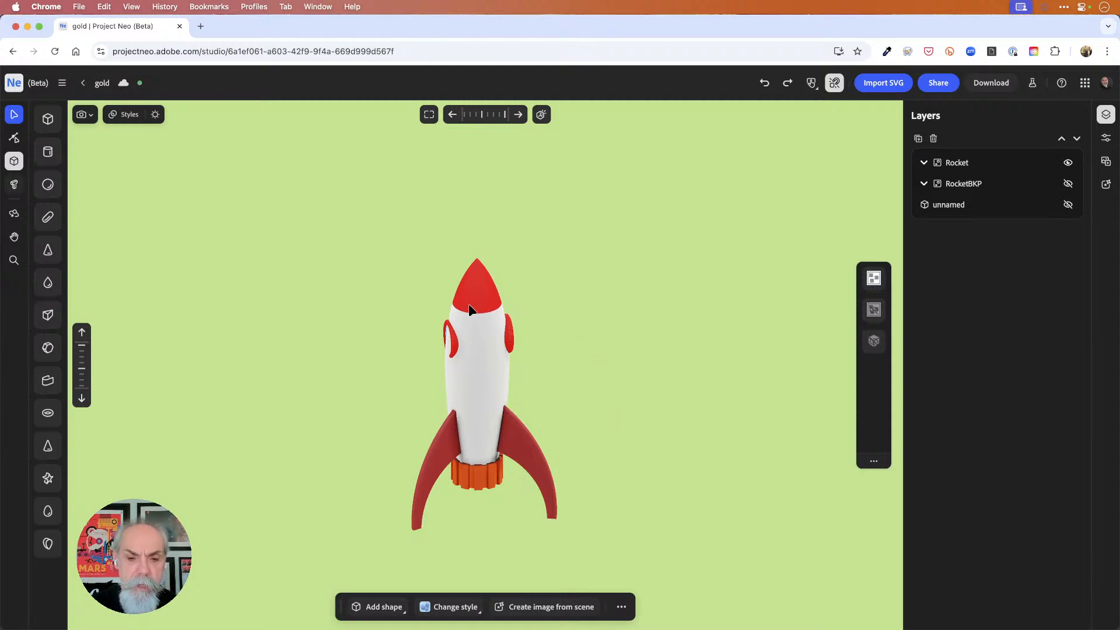
pyautogui.scroll(5, 464, 339)
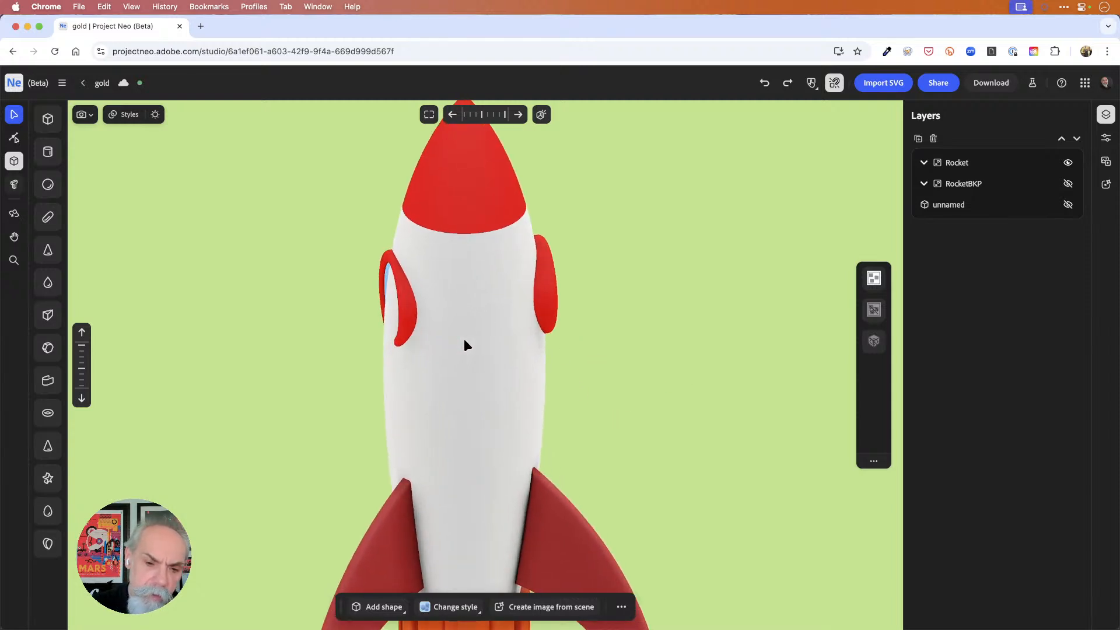
pyautogui.scroll(3, 495, 297)
pyautogui.moveTo(624, 280); pyautogui.dragTo(583, 287, button='middle')
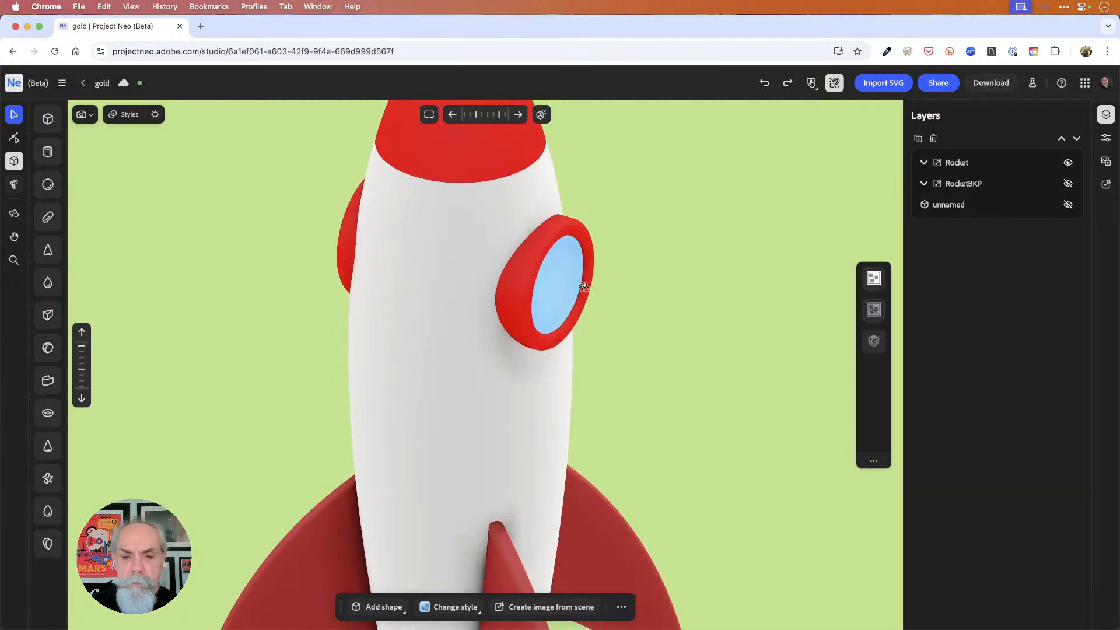
pyautogui.click(873, 278)
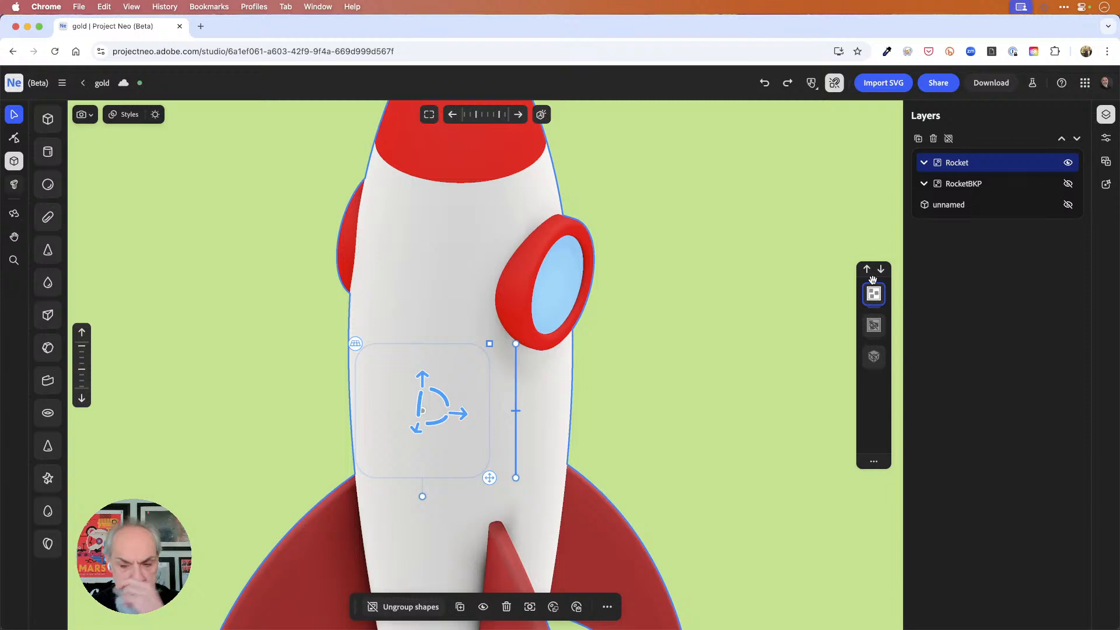
pyautogui.doubleClick(873, 295)
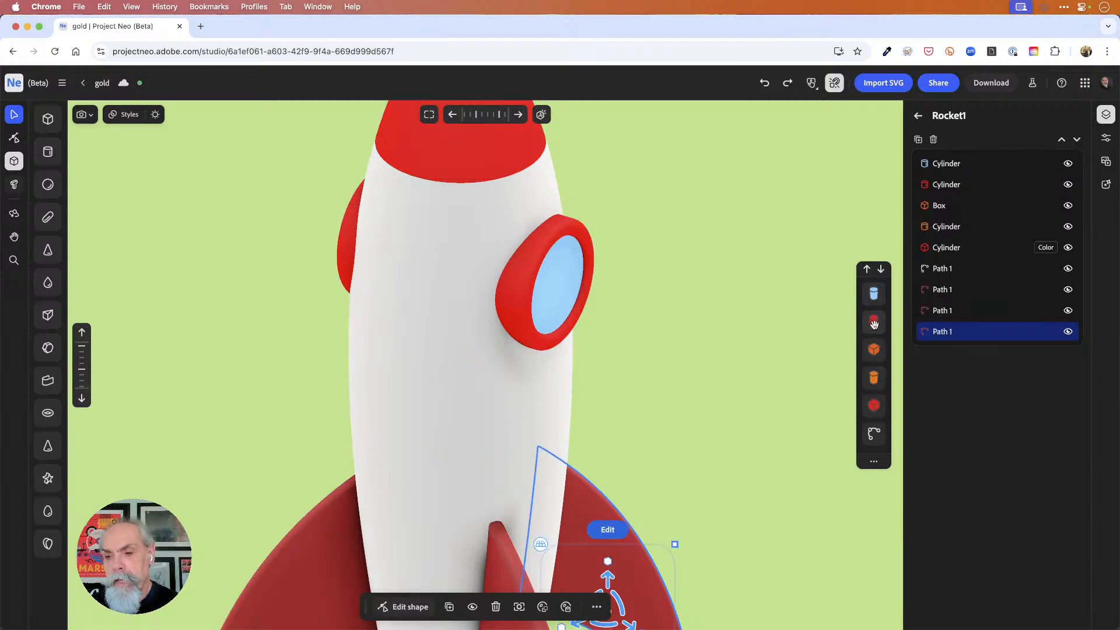
pyautogui.click(873, 323)
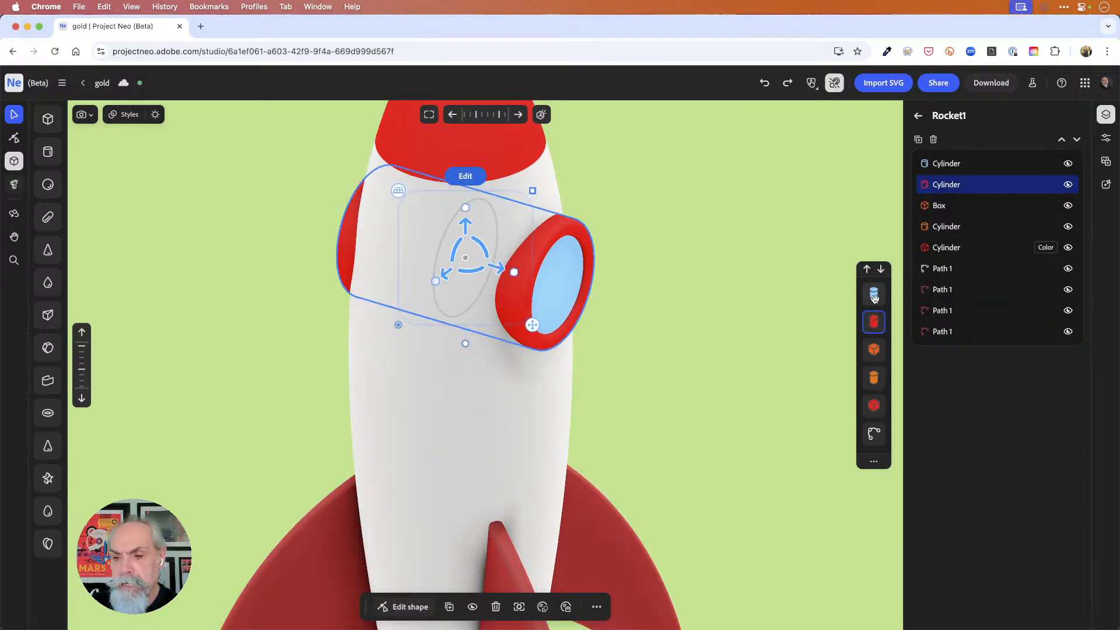
pyautogui.keyDown('shift'); pyautogui.click(873, 295); pyautogui.keyUp('shift')
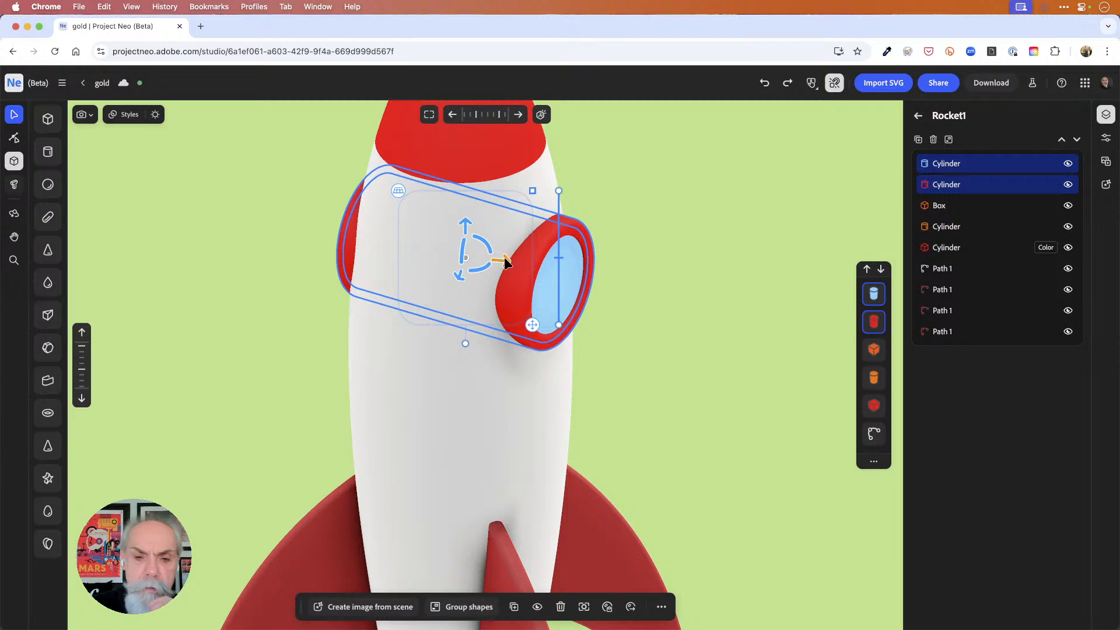
pyautogui.moveTo(504, 257); pyautogui.dragTo(503, 257)
pyautogui.moveTo(275, 265); pyautogui.dragTo(314, 267)
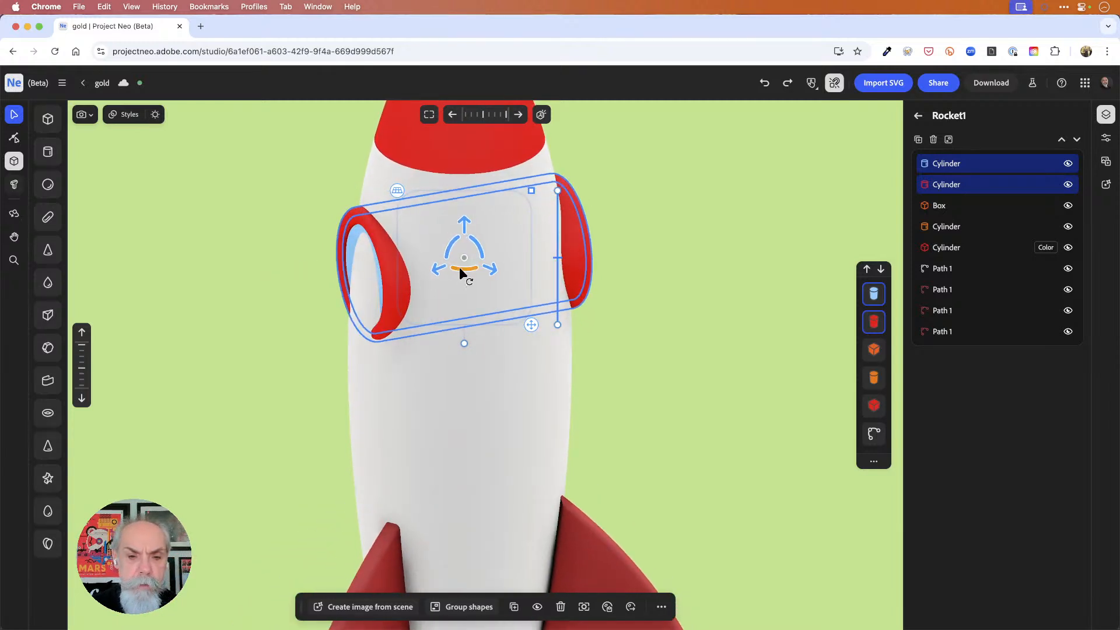
pyautogui.moveTo(630, 299)
pyautogui.mouseDown()
pyautogui.moveTo(595, 300)
pyautogui.moveTo(685, 282)
pyautogui.moveTo(659, 299)
pyautogui.moveTo(637, 277)
pyautogui.moveTo(630, 285)
pyautogui.mouseUp()
pyautogui.moveTo(558, 190); pyautogui.dragTo(558, 189)
pyautogui.moveTo(454, 263); pyautogui.dragTo(432, 262)
pyautogui.click(631, 279)
# Rotate the whole Rocket group so its nose points diagonally up to the right with a window facing forward, and scale it up.
pyautogui.moveTo(595, 273)
pyautogui.mouseDown(button='right')
pyautogui.moveTo(525, 271)
pyautogui.moveTo(613, 276)
pyautogui.mouseUp(button='right')
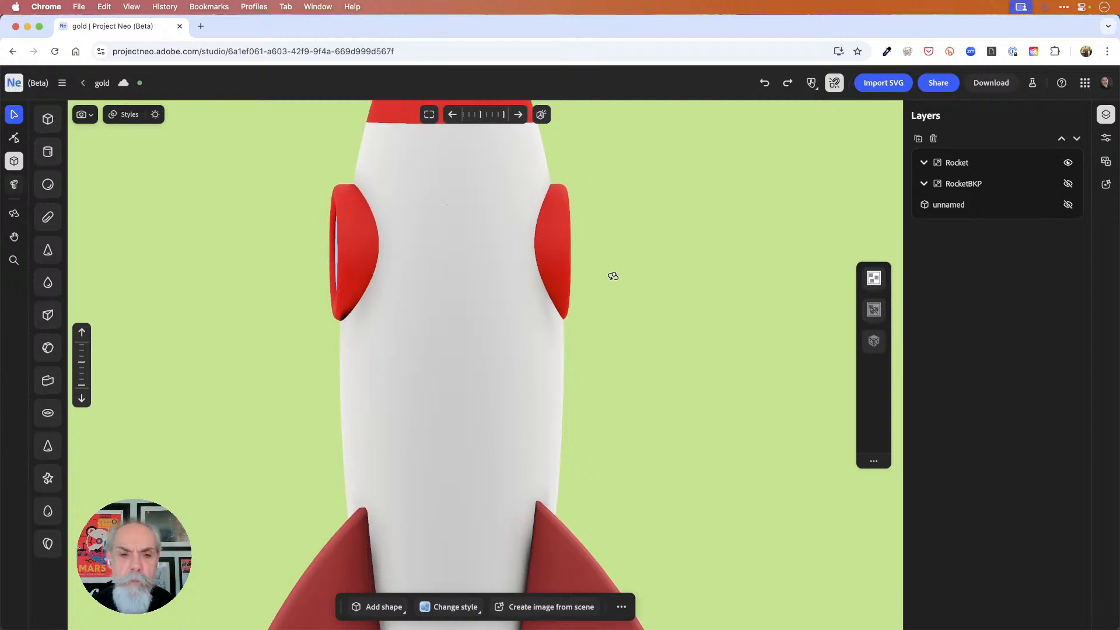
pyautogui.scroll(-10, 607, 273)
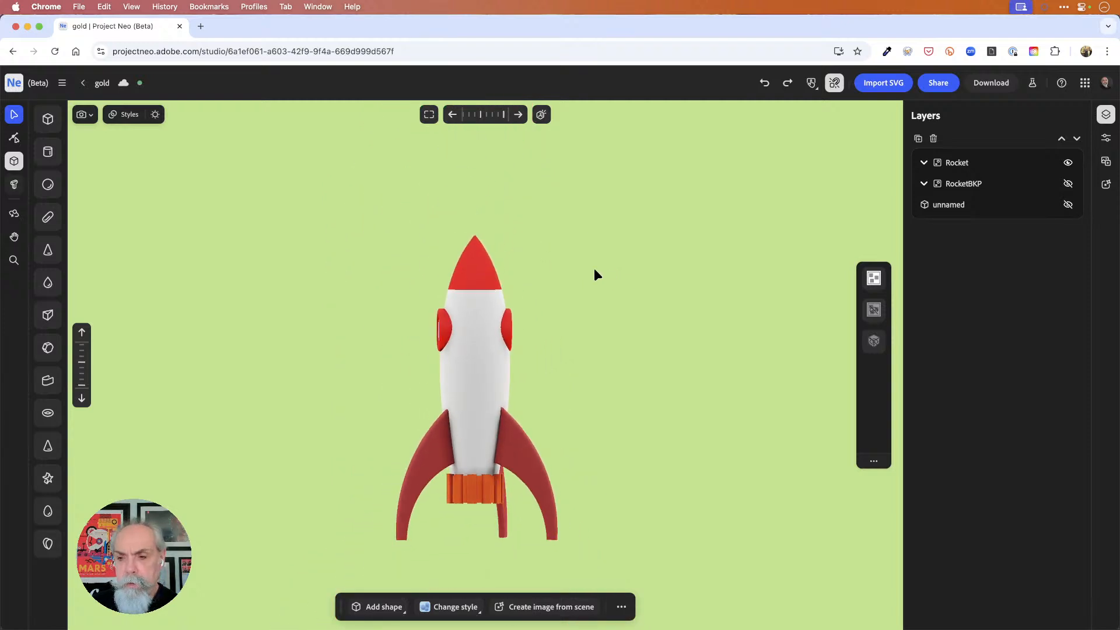
pyautogui.click(484, 271)
pyautogui.moveTo(452, 363); pyautogui.dragTo(489, 366)
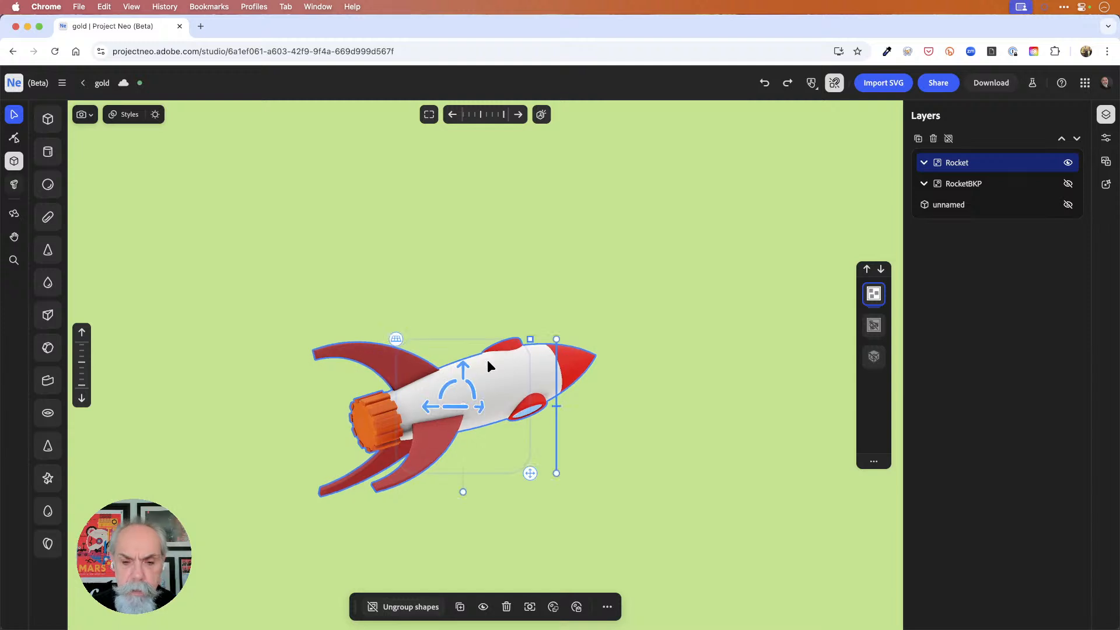
pyautogui.moveTo(461, 406); pyautogui.dragTo(465, 303)
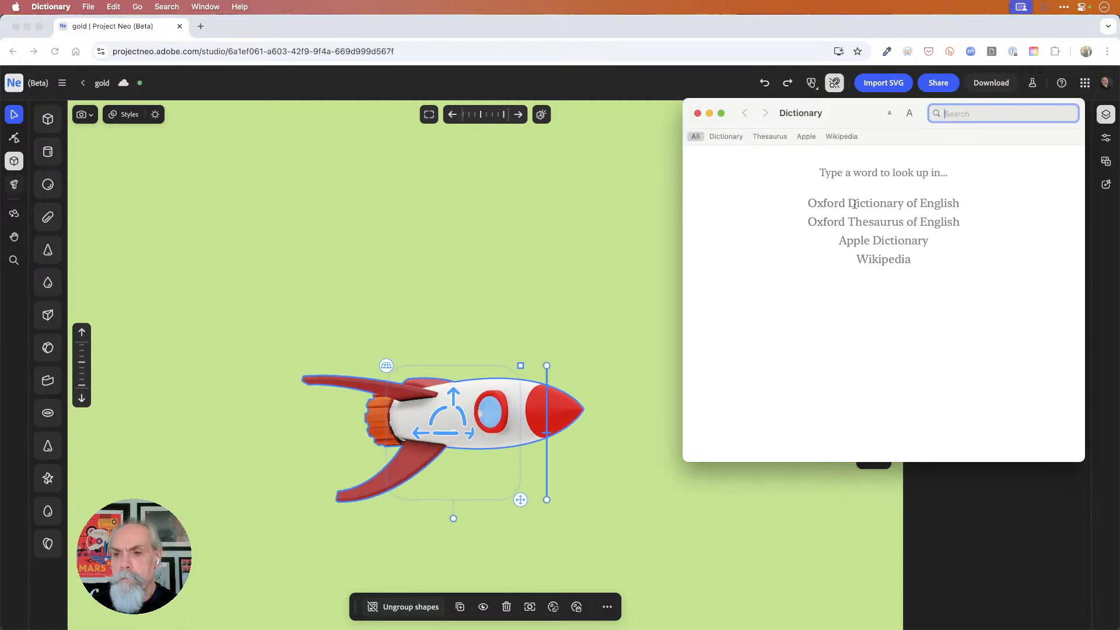
pyautogui.click(621, 142)
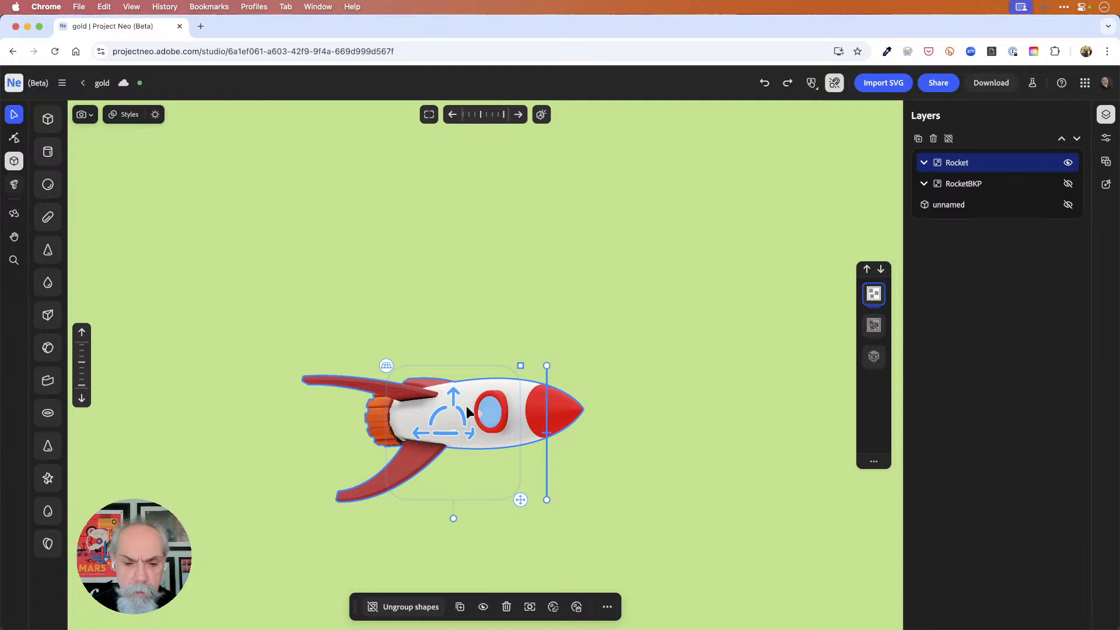
pyautogui.moveTo(467, 406); pyautogui.dragTo(462, 403)
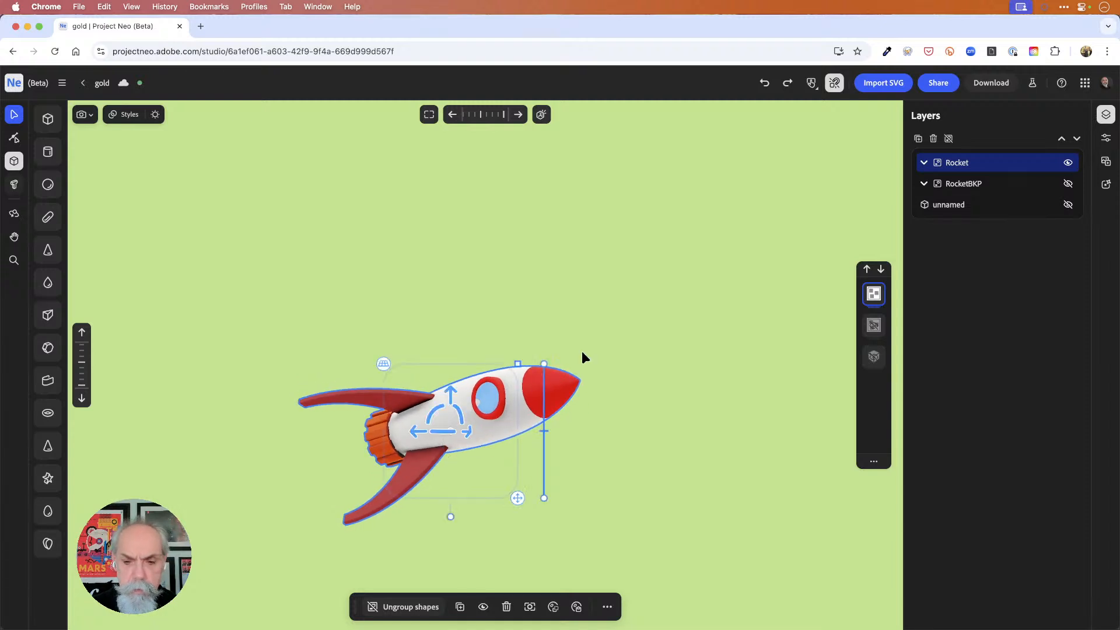
pyautogui.moveTo(518, 364); pyautogui.dragTo(572, 295)
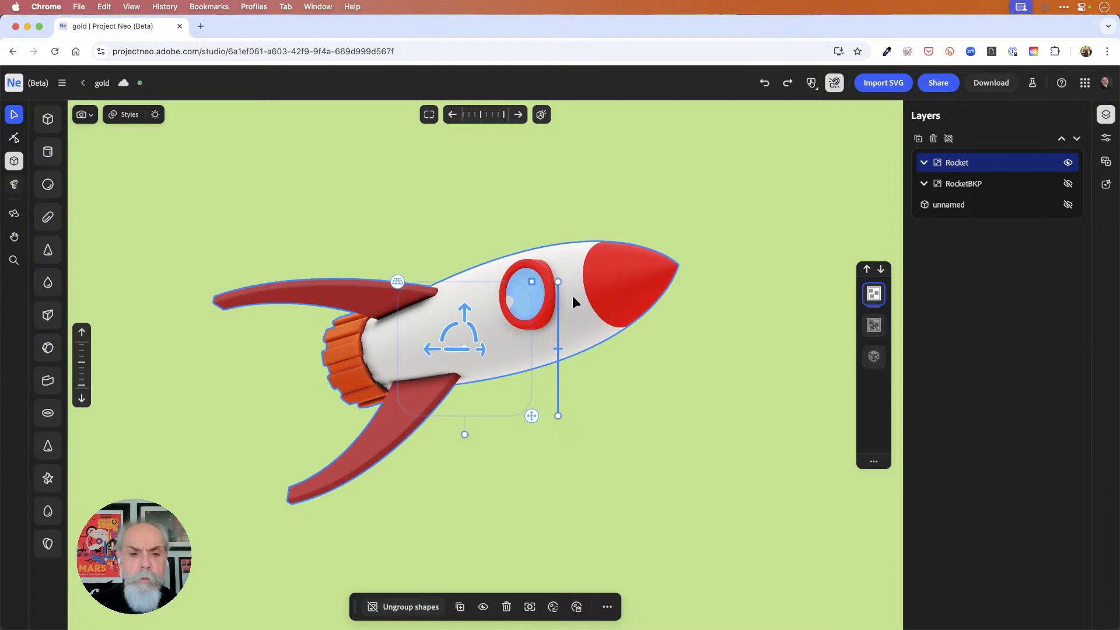
# Show the scene's artboard frame and shift the rocket slightly to the right within it.
pyautogui.click(1107, 138)
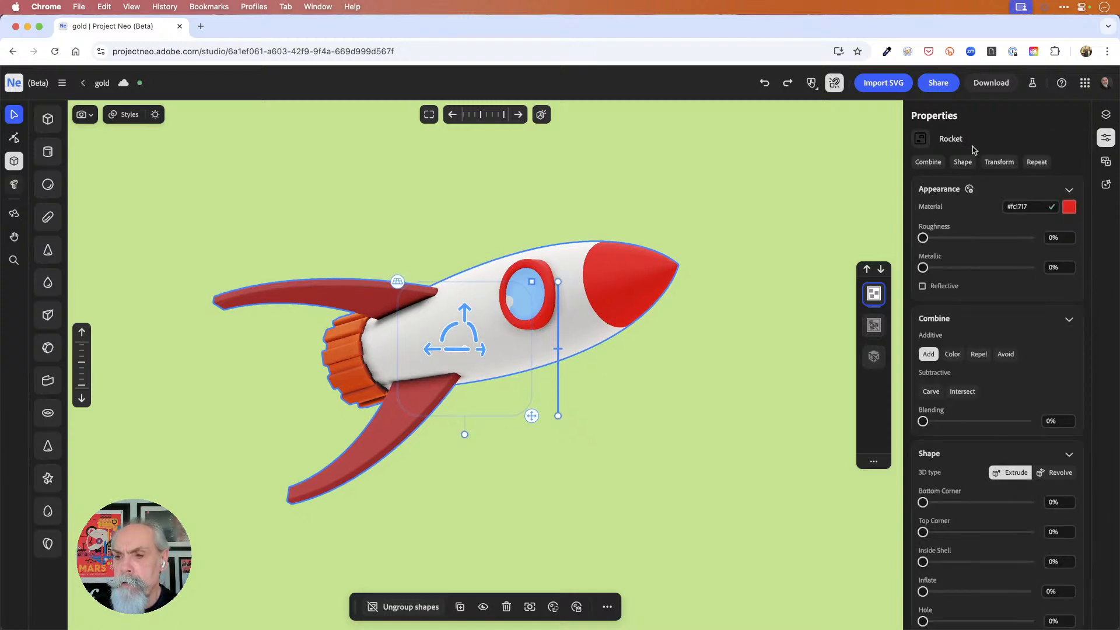
pyautogui.click(640, 204)
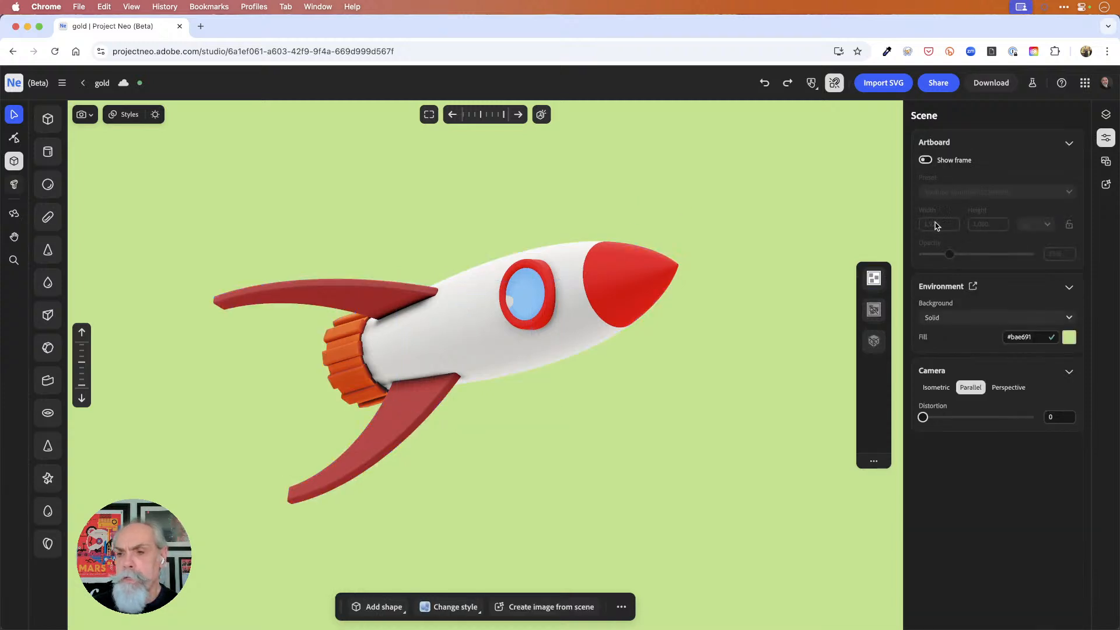
pyautogui.click(925, 160)
pyautogui.moveTo(582, 270); pyautogui.dragTo(609, 274)
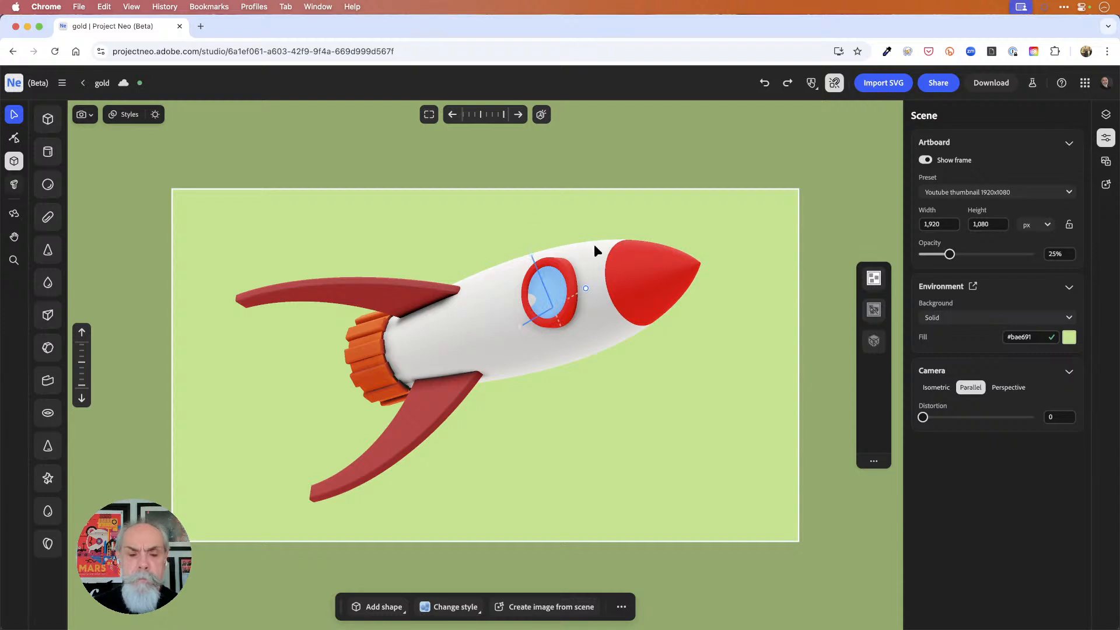
# Apply the Vector Art style to the scene.
pyautogui.click(130, 114)
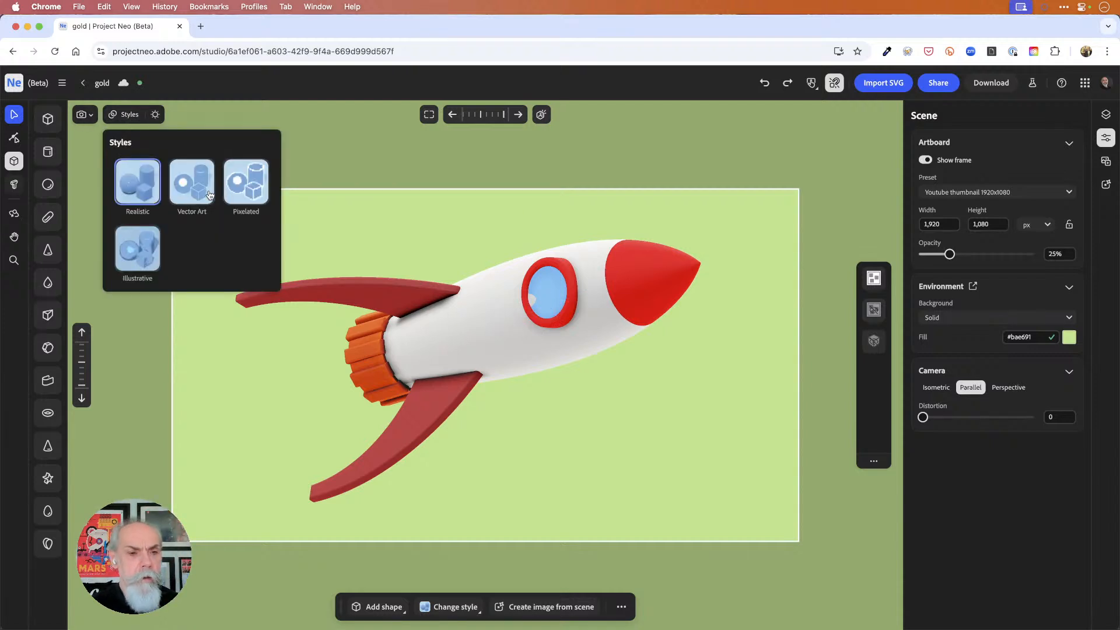
pyautogui.click(189, 187)
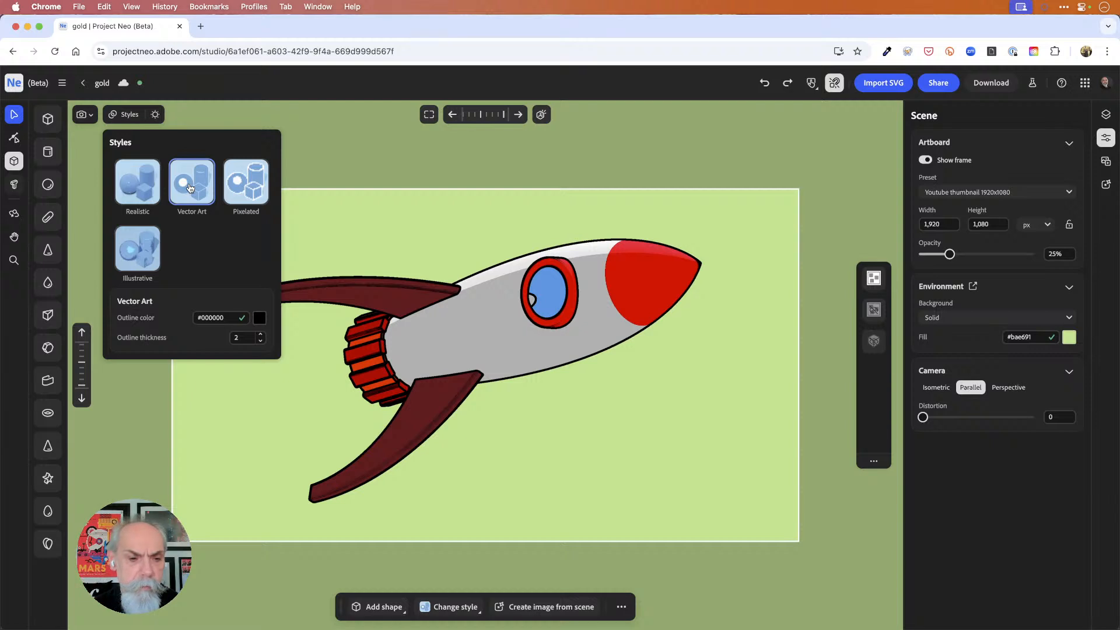
# Set the Vector Art style's outline color to #5e5e5e and its outline thickness to 1.
pyautogui.click(257, 318)
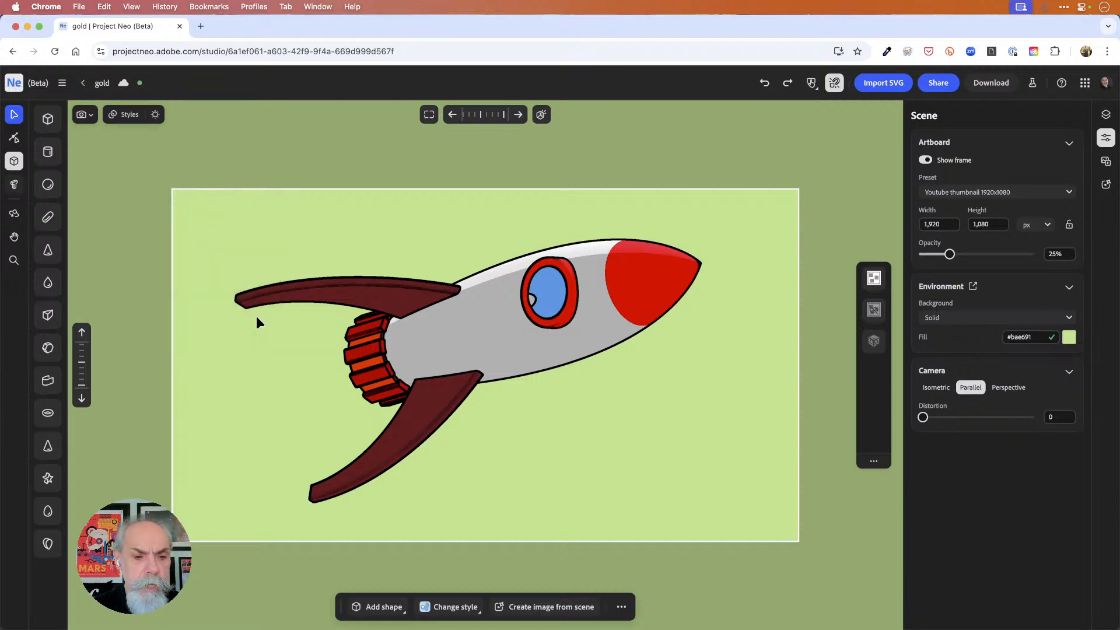
pyautogui.click(129, 115)
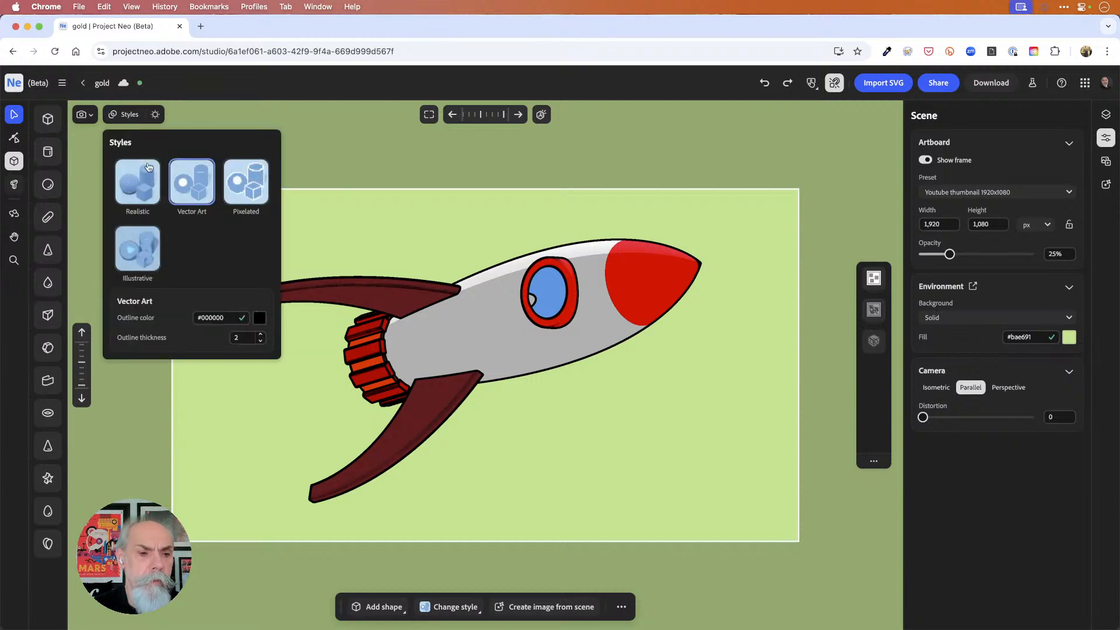
pyautogui.click(260, 318)
pyautogui.click(186, 251)
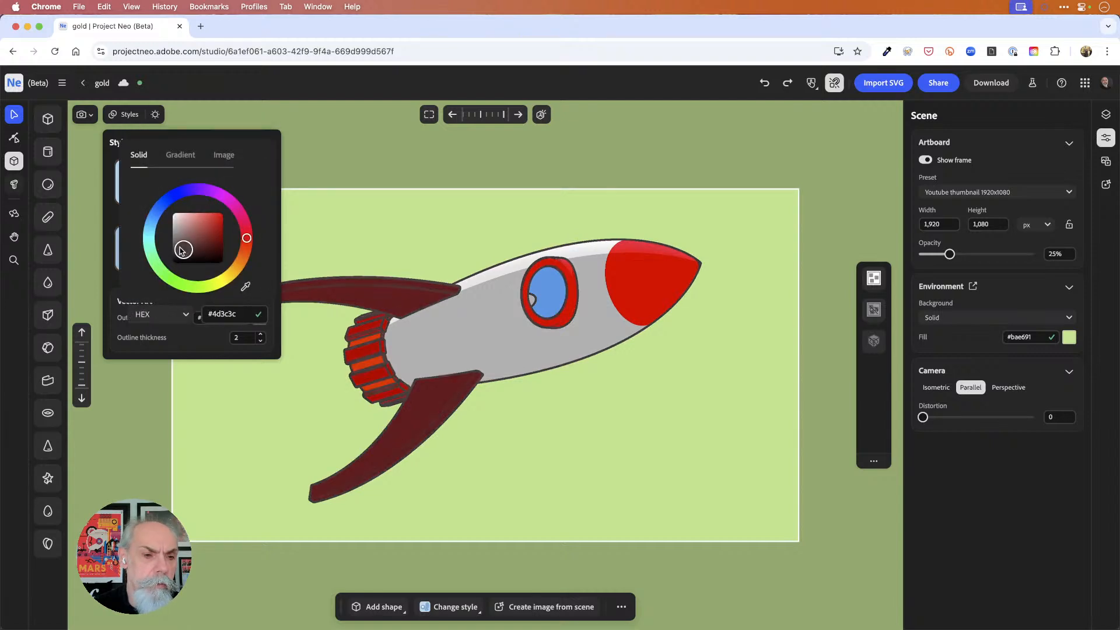
pyautogui.click(172, 246)
pyautogui.click(173, 247)
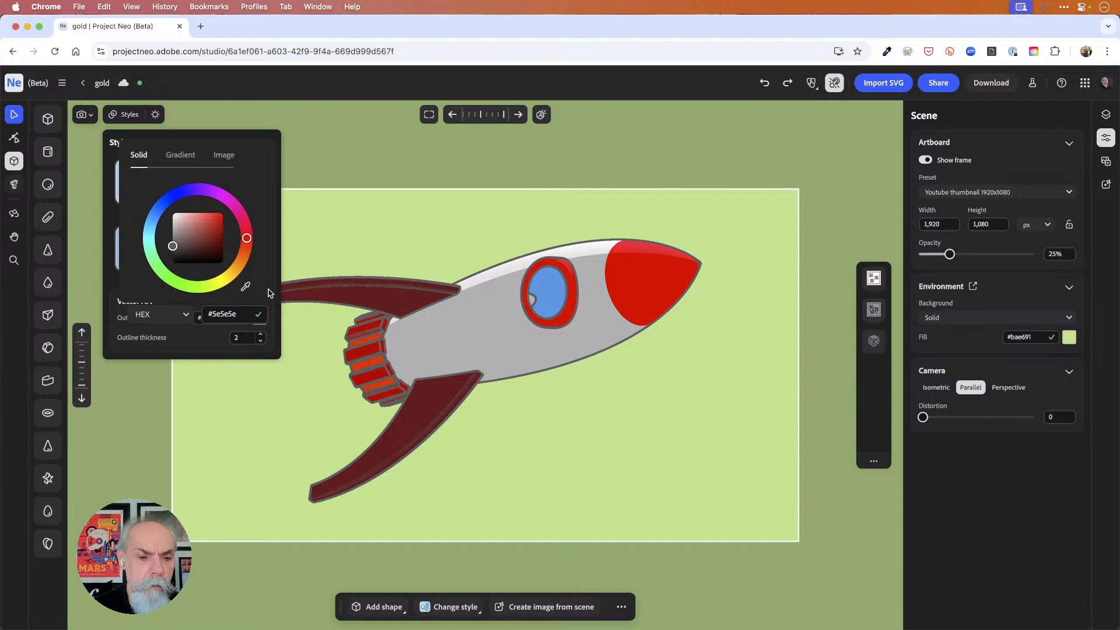
pyautogui.click(261, 342)
pyautogui.press('Escape')
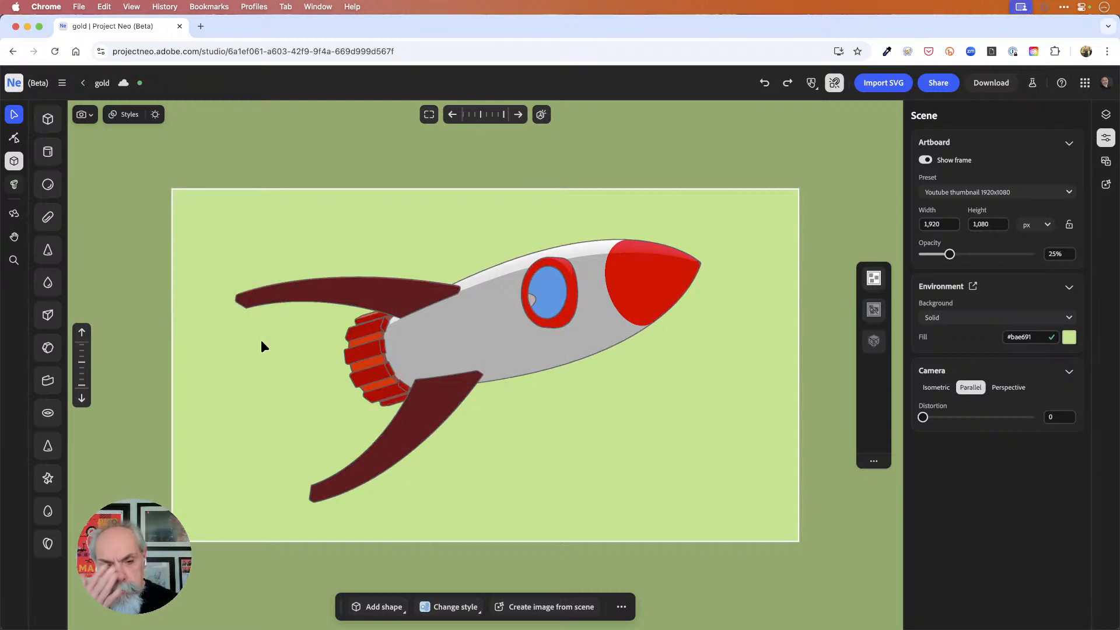
# Adjust the scene light to rotation 99.1, height 70.6 and shadow distance 0.069.
pyautogui.click(534, 299)
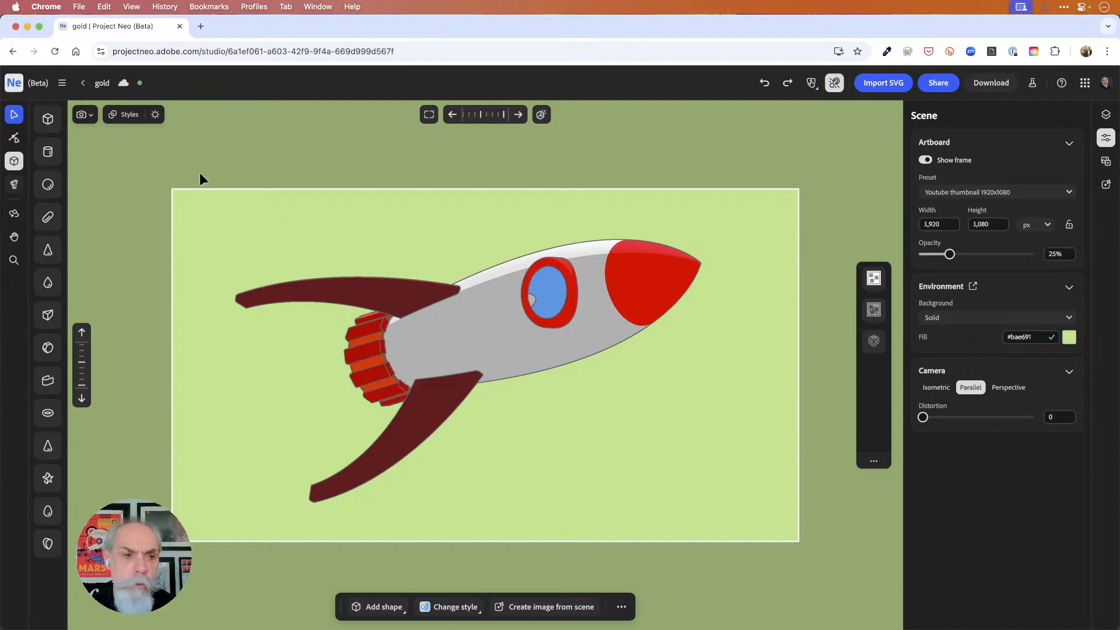
pyautogui.click(154, 115)
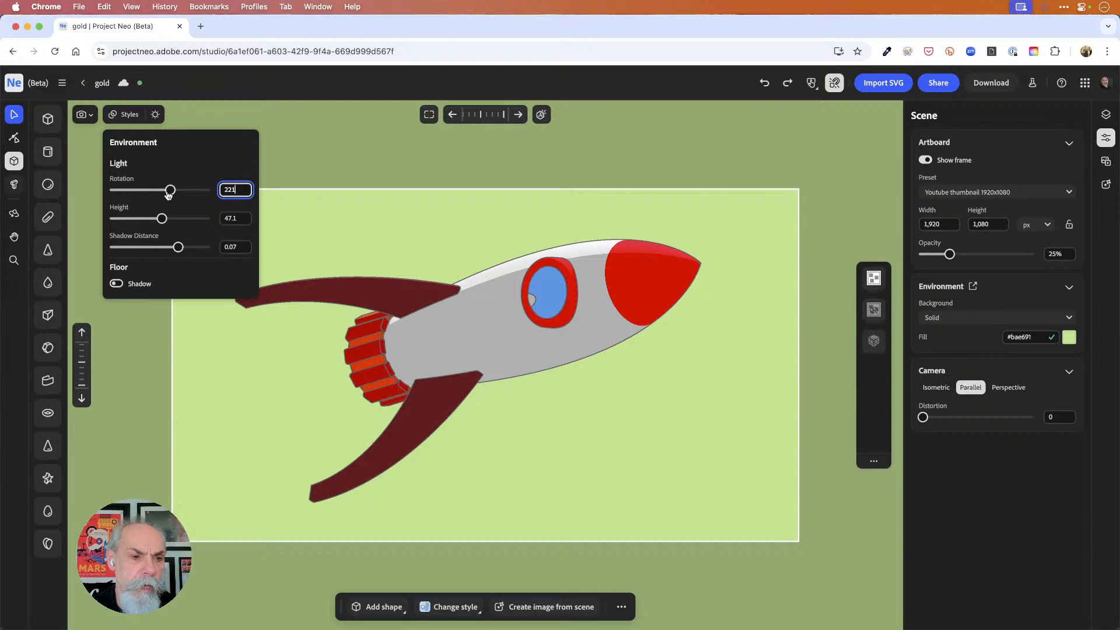
pyautogui.moveTo(171, 191)
pyautogui.mouseDown()
pyautogui.moveTo(118, 190)
pyautogui.moveTo(157, 221)
pyautogui.moveTo(189, 221)
pyautogui.moveTo(158, 250)
pyautogui.moveTo(206, 247)
pyautogui.moveTo(176, 249)
pyautogui.mouseUp()
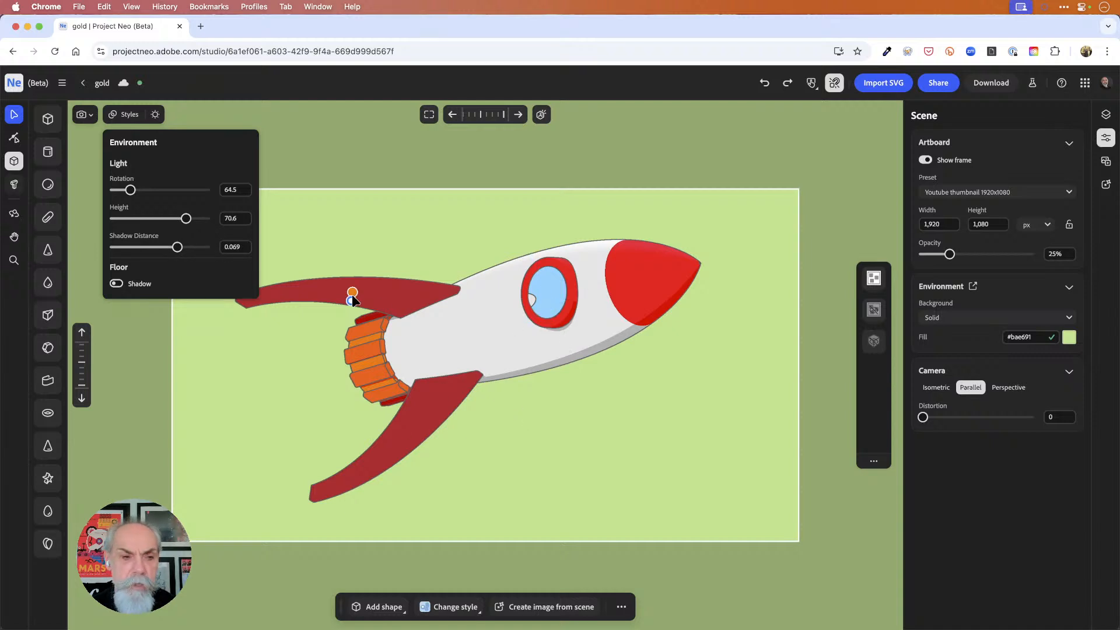
pyautogui.moveTo(133, 194); pyautogui.dragTo(139, 194)
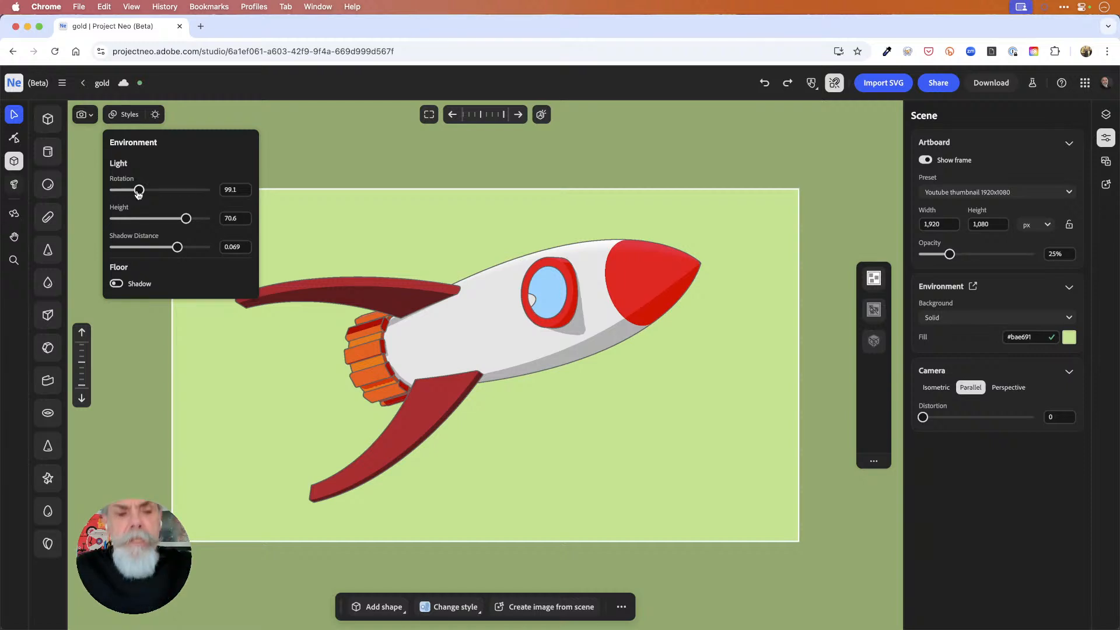
pyautogui.click(167, 74)
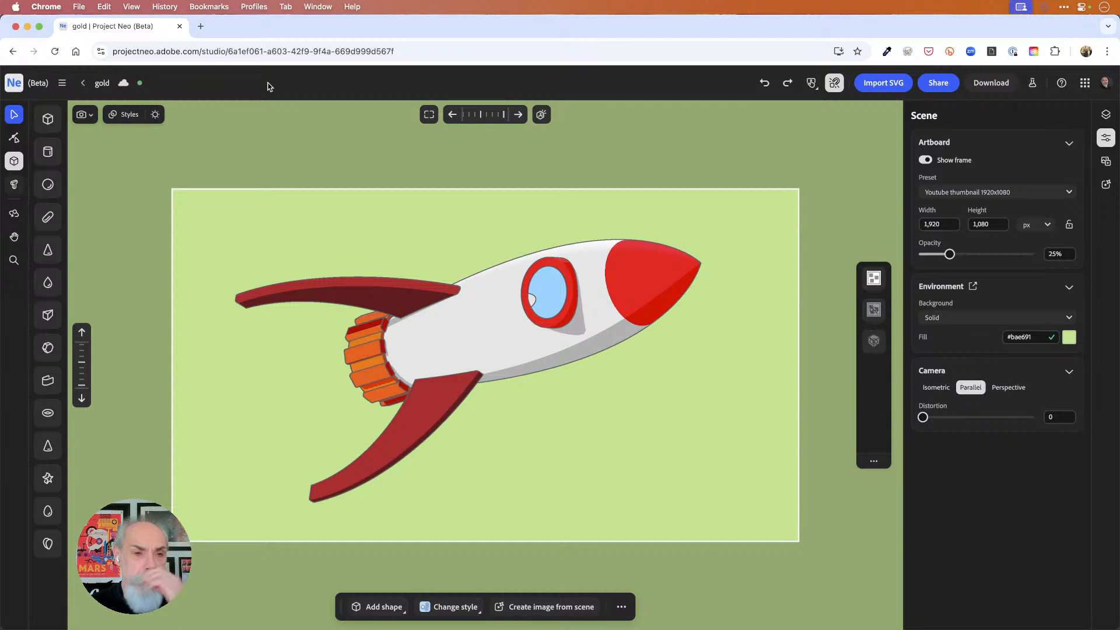
# Send the rocket design to Illustrator as vectors.
pyautogui.click(939, 84)
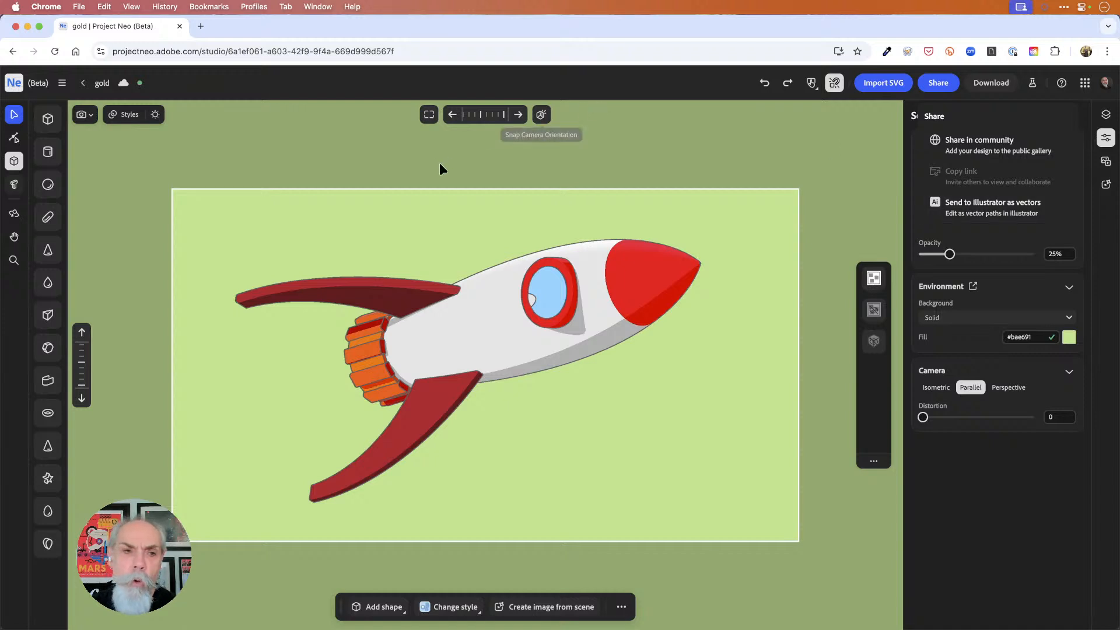
pyautogui.click(126, 115)
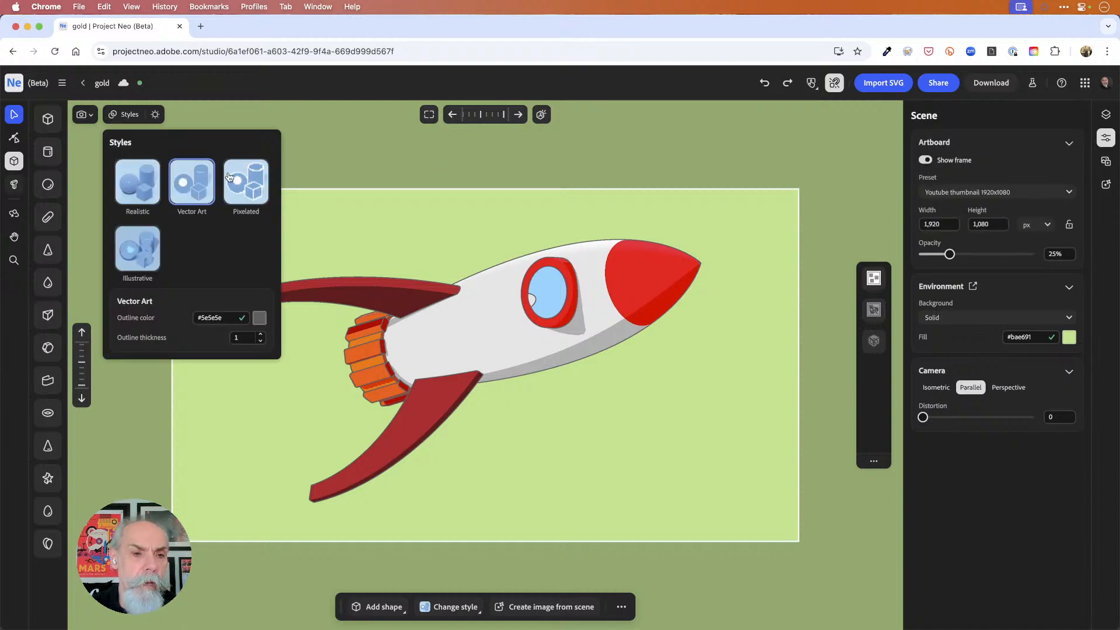
pyautogui.click(126, 115)
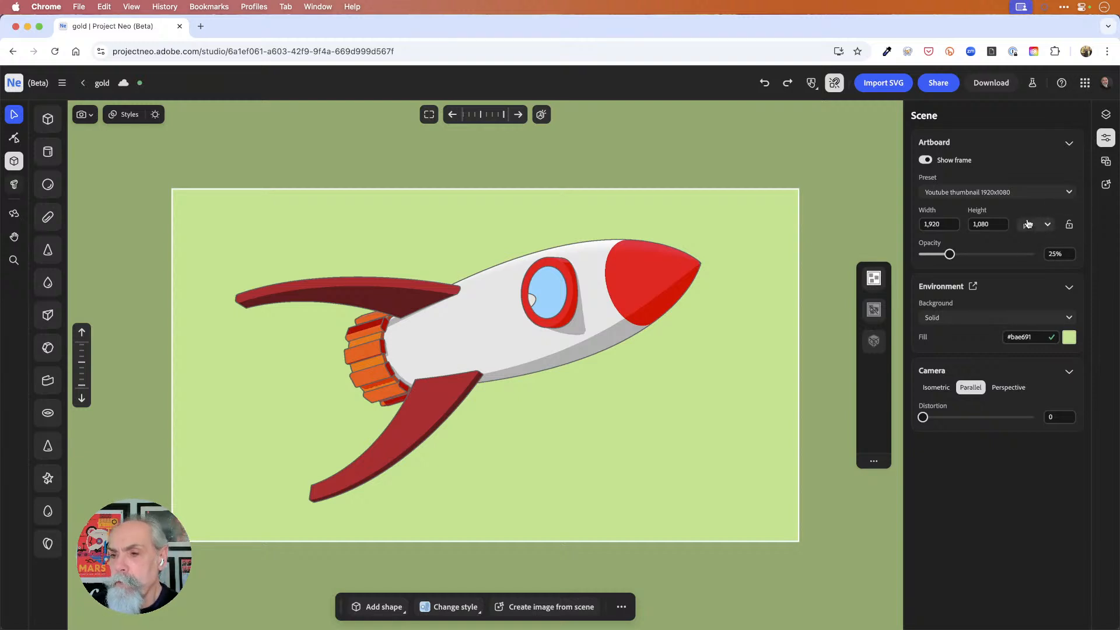
pyautogui.click(938, 82)
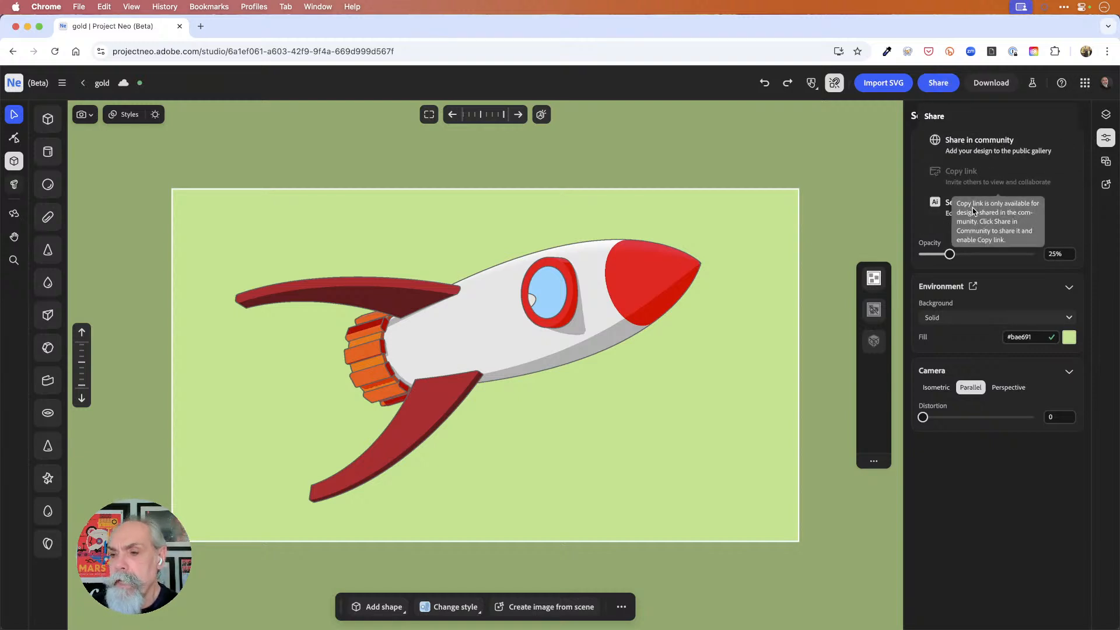
pyautogui.click(932, 85)
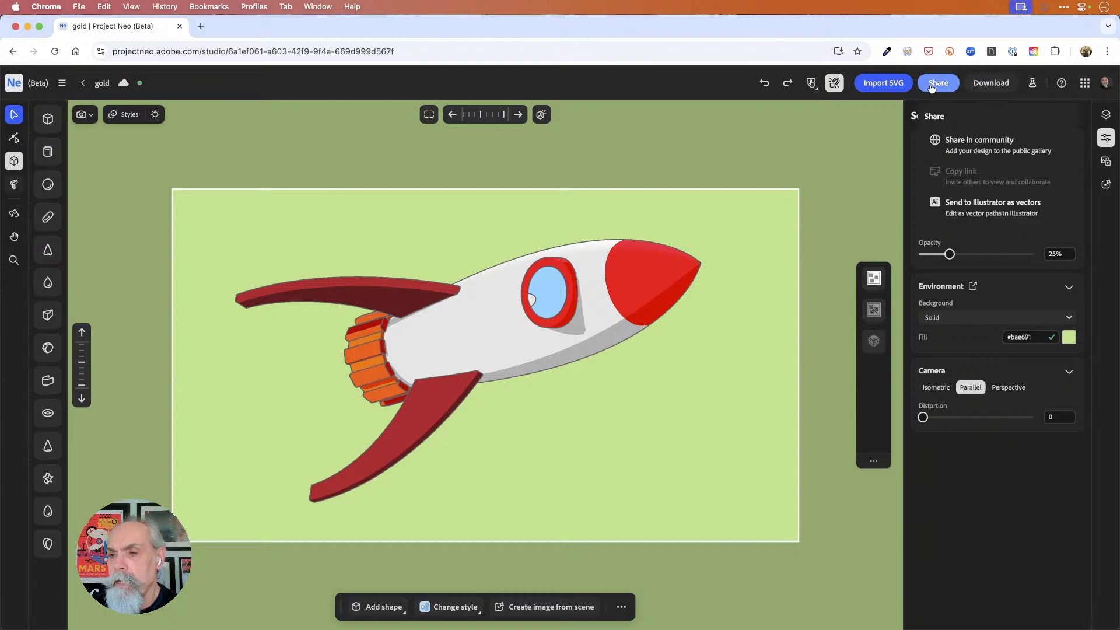
pyautogui.click(933, 209)
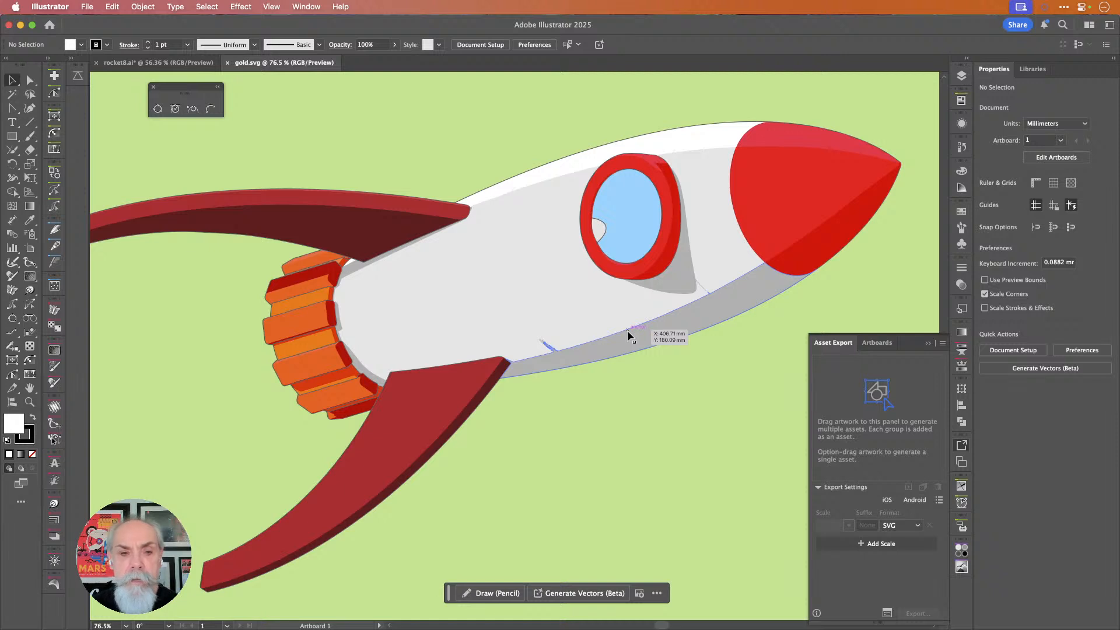
# In Illustrator, delete the green background shape behind the rocket in gold.svg.
pyautogui.keyDown('alt'); pyautogui.scroll(-2, 698, 385); pyautogui.keyUp('alt')
pyautogui.keyDown('alt'); pyautogui.scroll(-2, 698, 385); pyautogui.keyUp('alt')
pyautogui.hscroll(3, 697, 384)
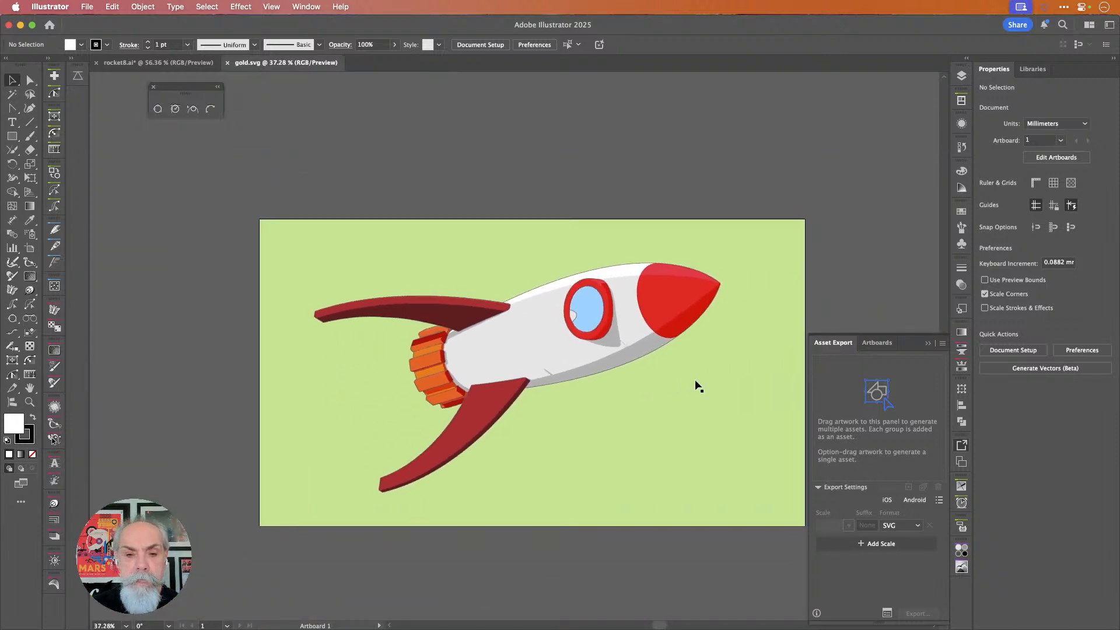
pyautogui.click(734, 382)
pyautogui.press('Delete')
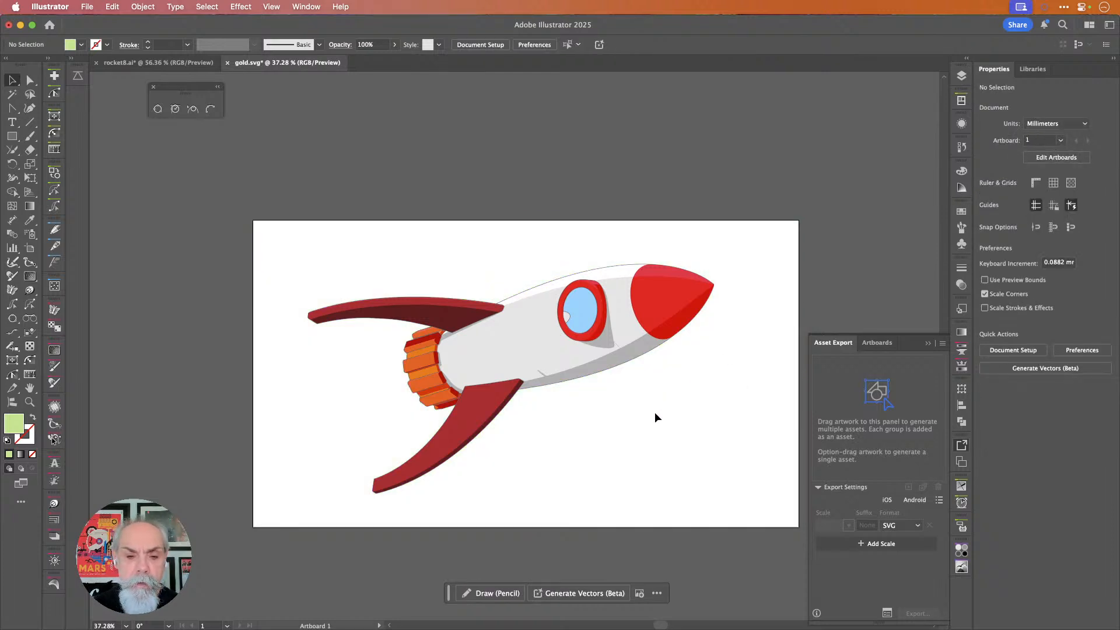
pyautogui.keyDown('alt'); pyautogui.scroll(2, 654, 412); pyautogui.keyUp('alt')
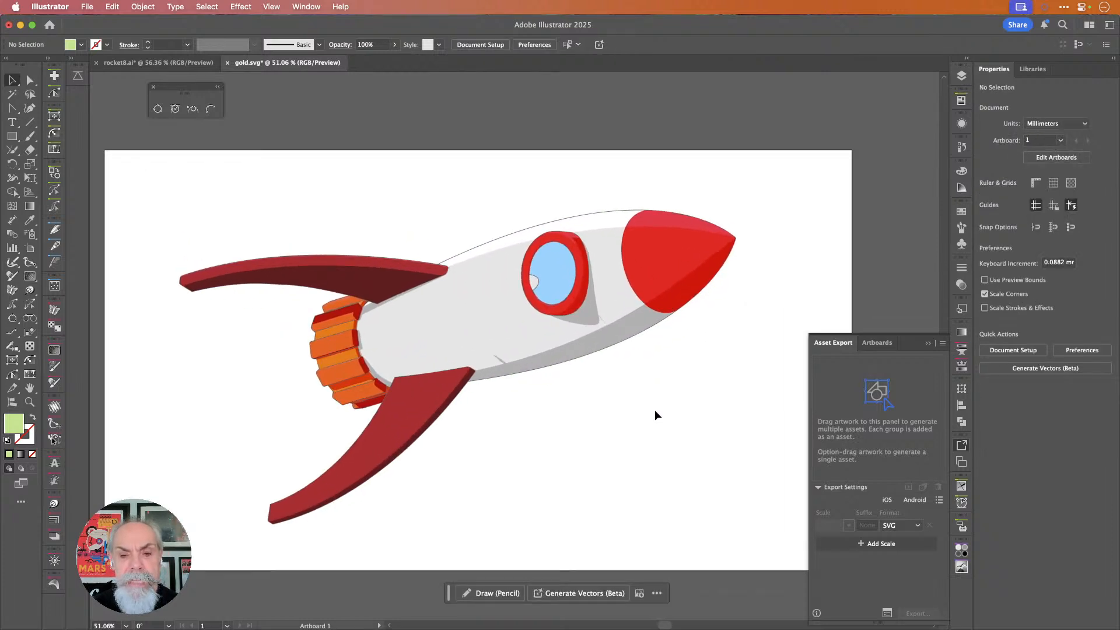
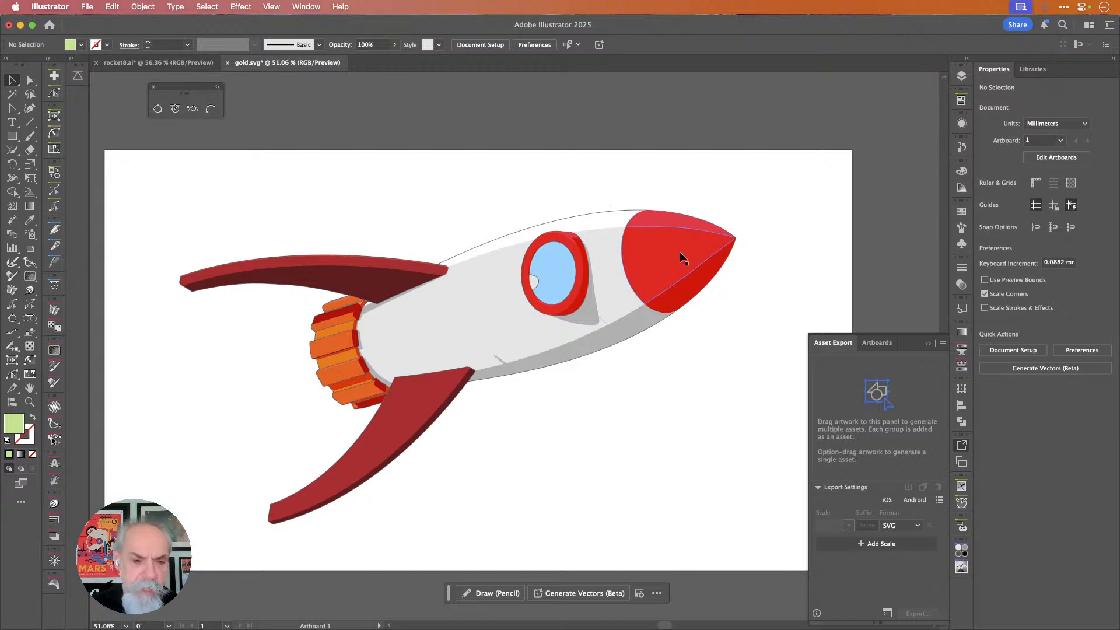
# Switch back to the gold project in Project Neo in Chrome and close the Creative Cloud hand-off page.
pyautogui.press('super+Tab')
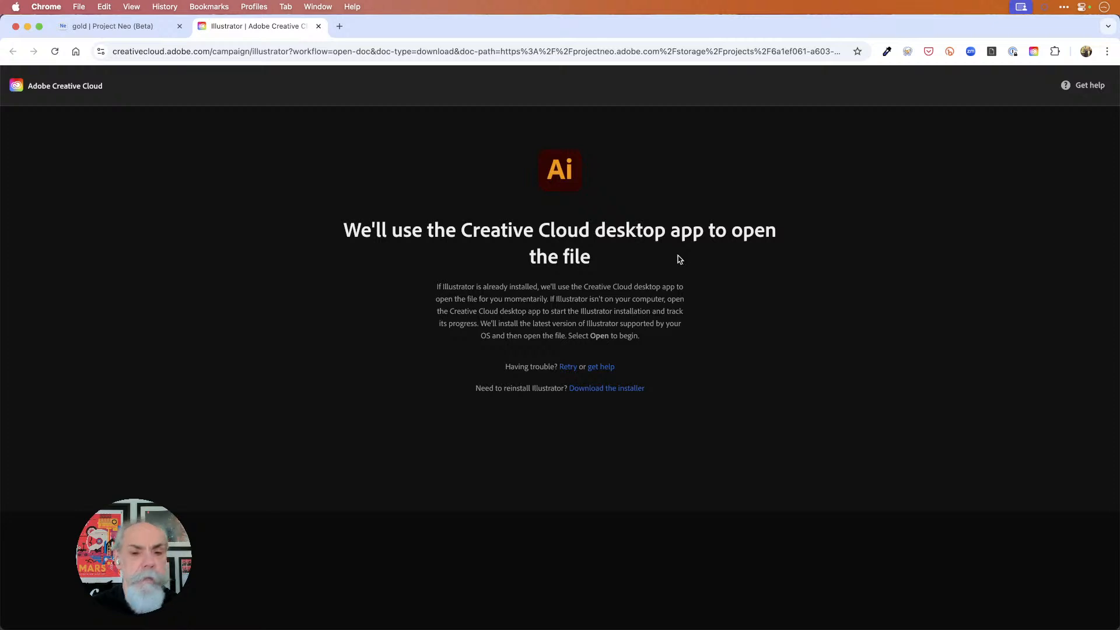
pyautogui.click(142, 30)
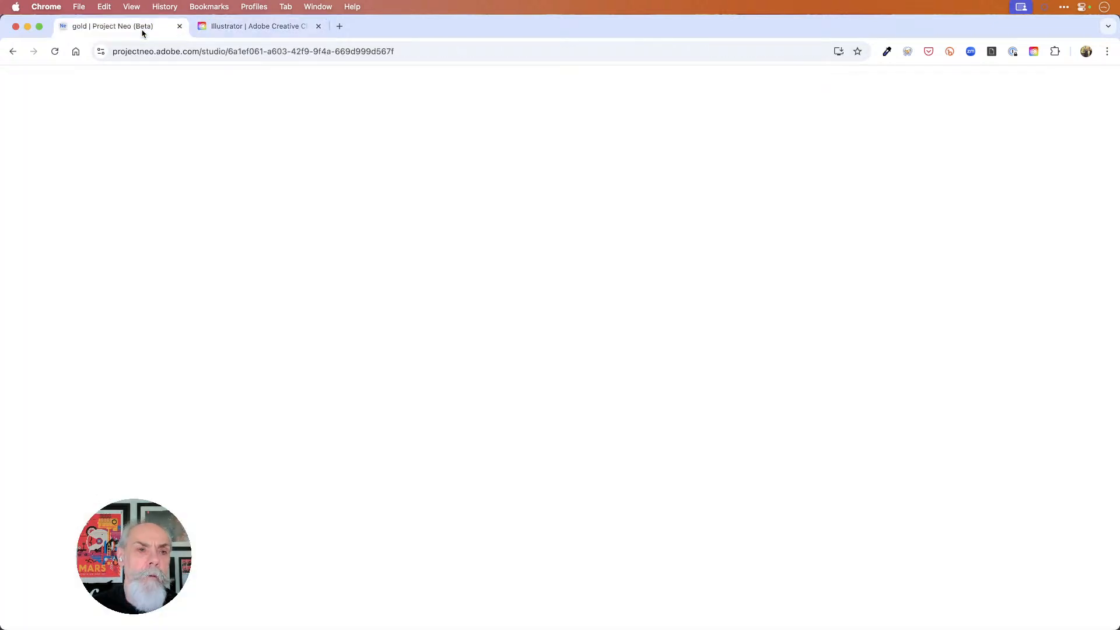
pyautogui.click(319, 27)
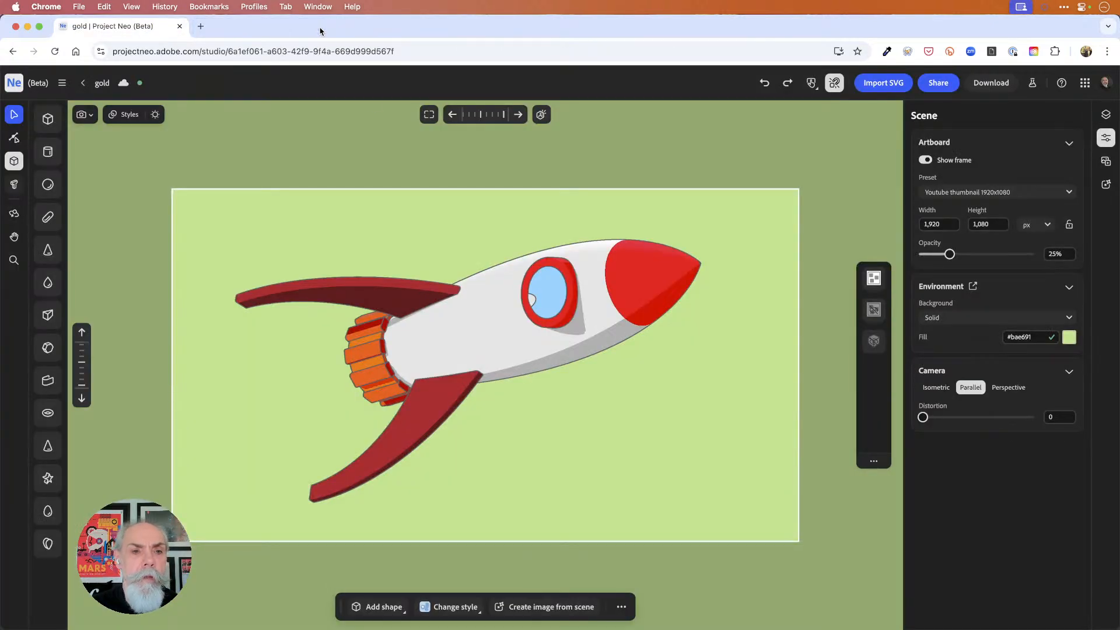
# Rotate the Rocket group around its axes so the fins spread differently and the window sits lower on the body.
pyautogui.click(644, 271)
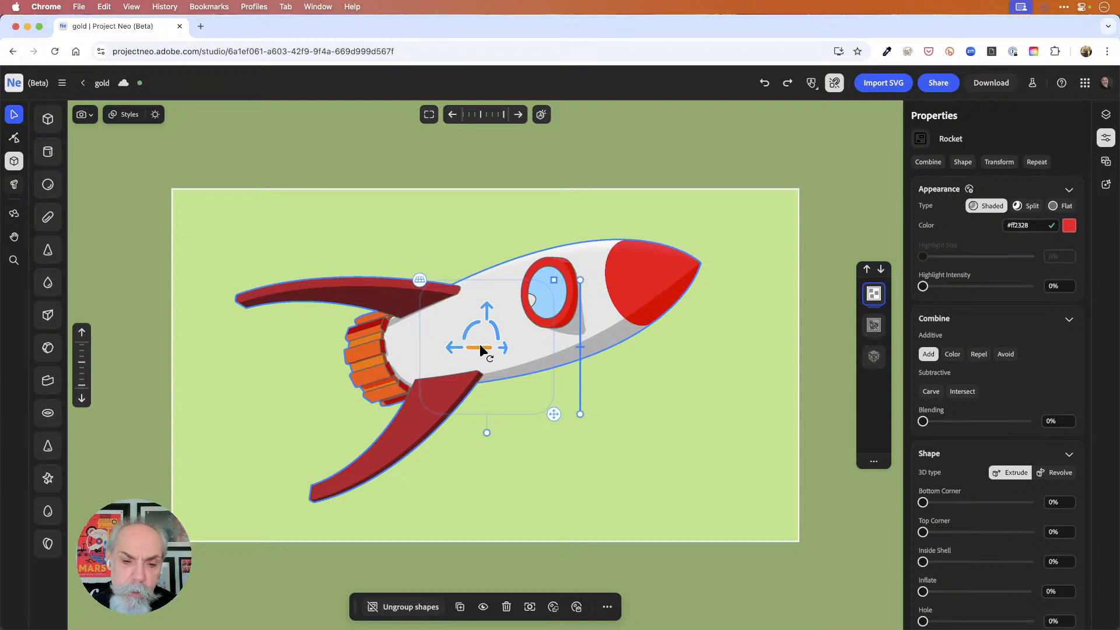
pyautogui.moveTo(495, 330); pyautogui.dragTo(491, 287)
pyautogui.moveTo(475, 333); pyautogui.dragTo(431, 320)
pyautogui.moveTo(484, 347)
pyautogui.mouseDown()
pyautogui.moveTo(475, 343)
pyautogui.moveTo(504, 348)
pyautogui.mouseUp()
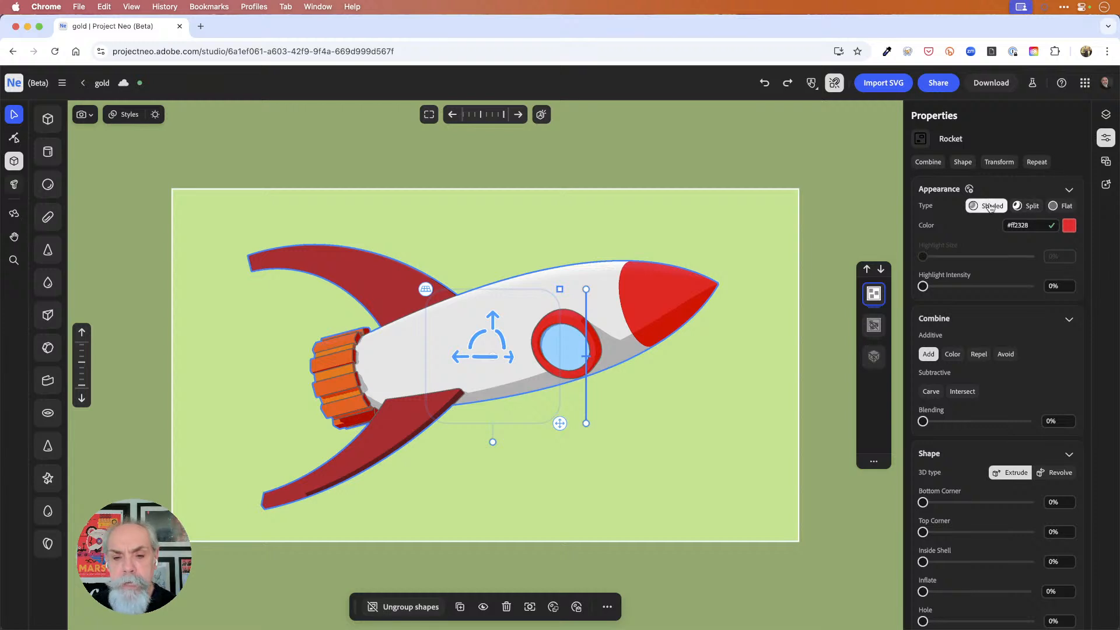
# Change the Rocket group's appearance type to Split and set its body color to purple #9e5dc9.
pyautogui.click(1022, 206)
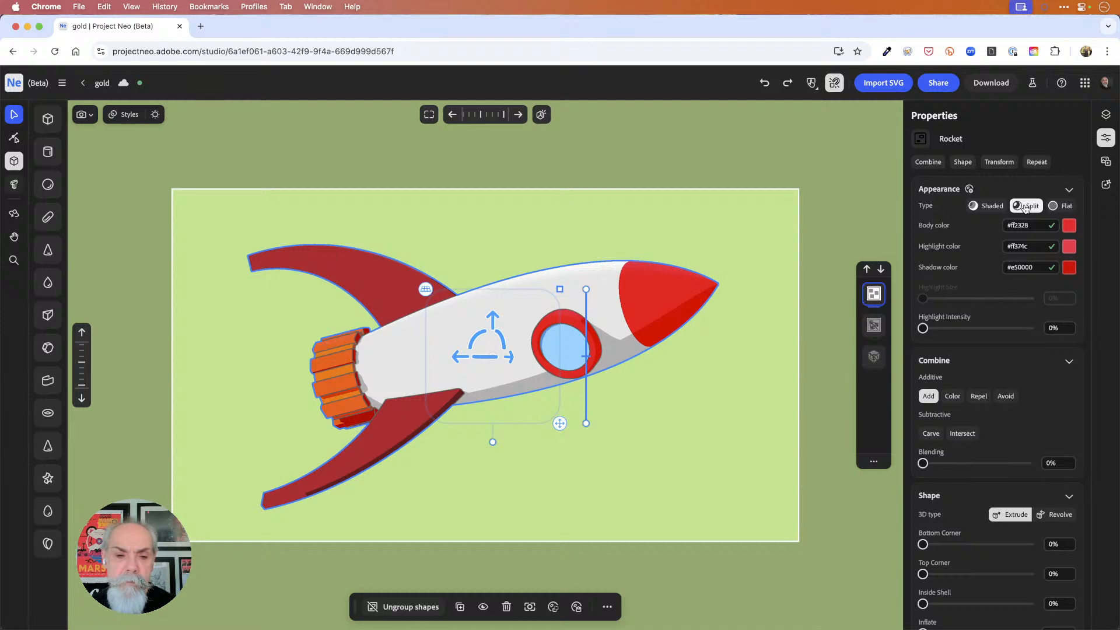
pyautogui.click(1072, 230)
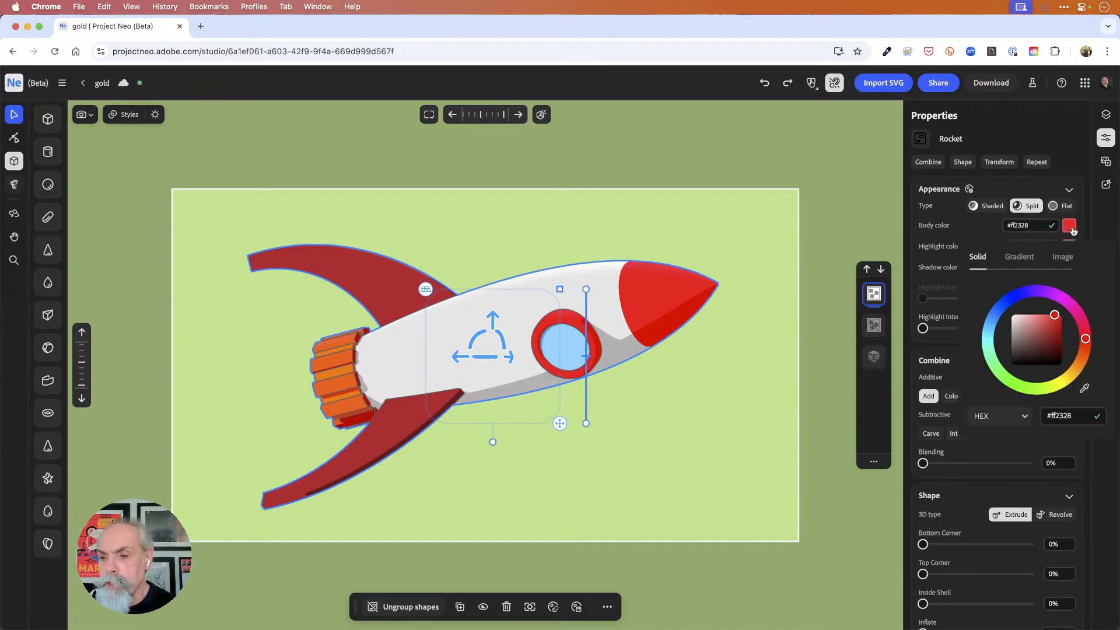
pyautogui.click(1040, 325)
pyautogui.moveTo(1022, 293); pyautogui.dragTo(1043, 296)
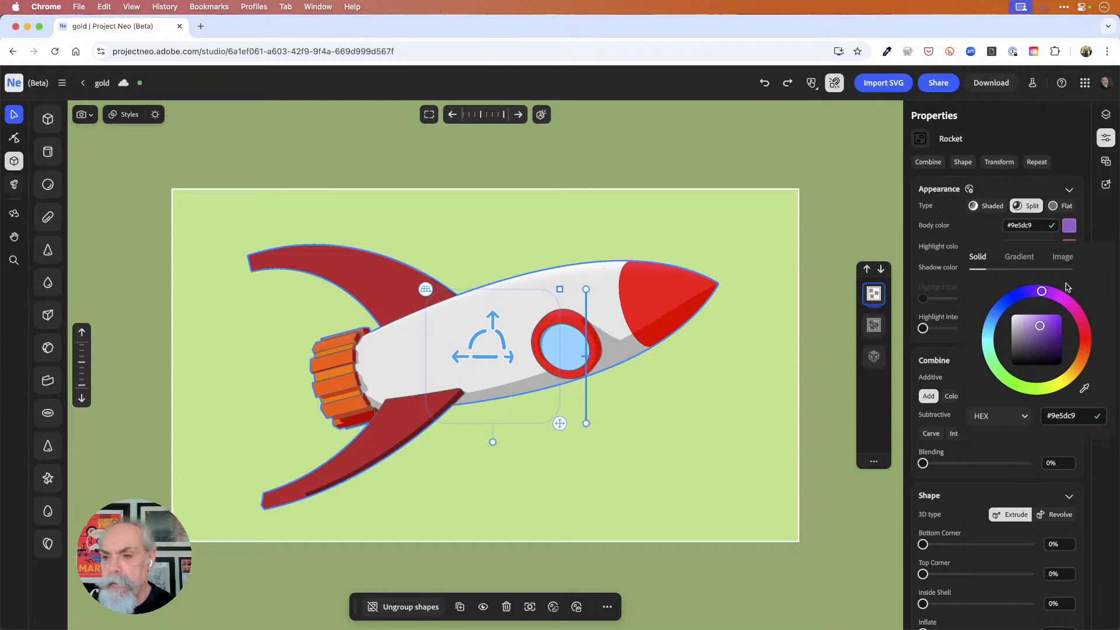
pyautogui.click(1069, 225)
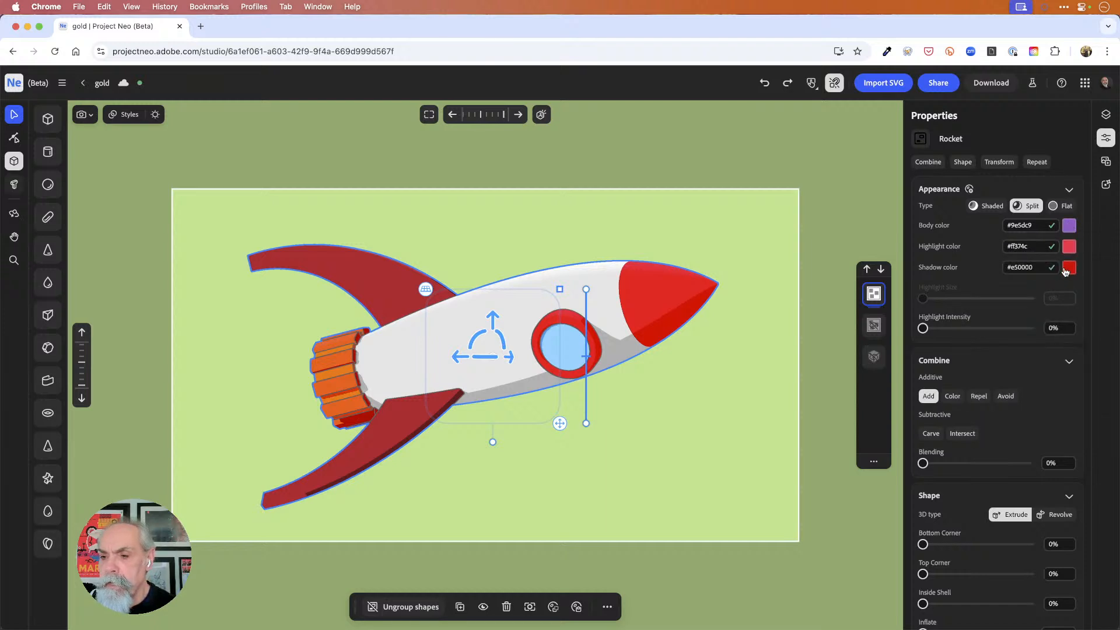
# Set the Rocket group's highlight color to yellow #f7c71b.
pyautogui.click(1069, 250)
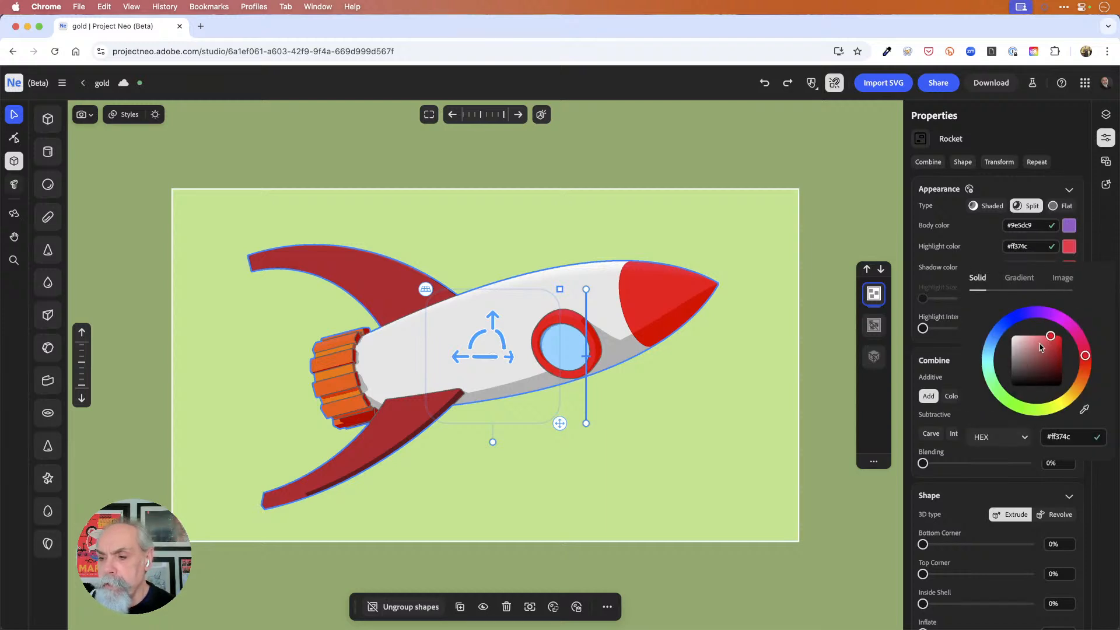
pyautogui.moveTo(1084, 357); pyautogui.dragTo(1070, 396)
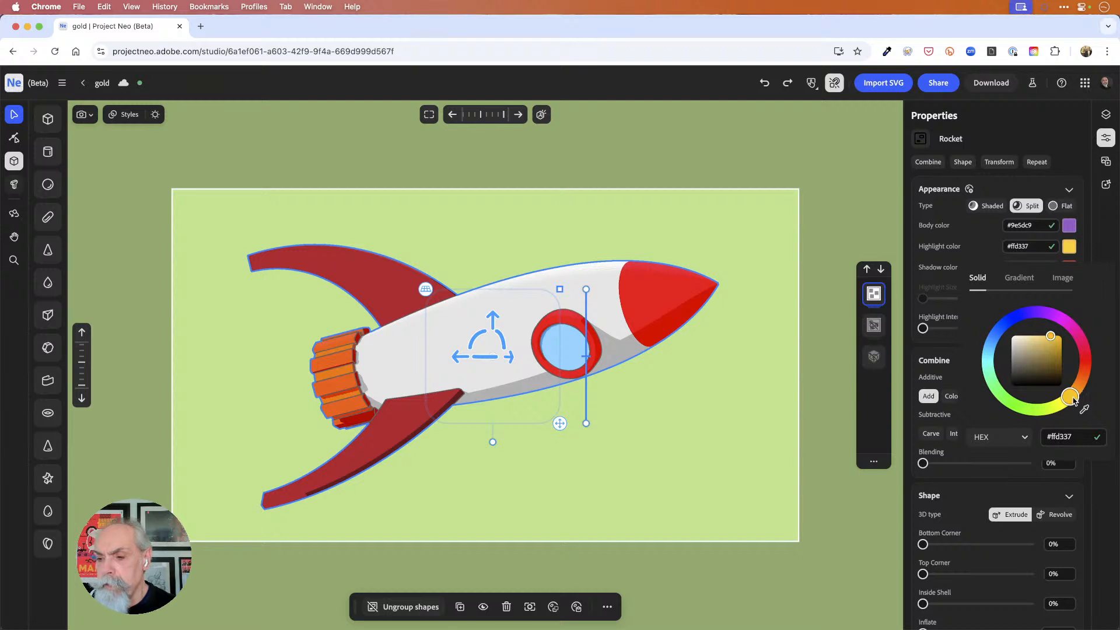
pyautogui.moveTo(1038, 346); pyautogui.dragTo(1059, 339)
pyautogui.click(1105, 259)
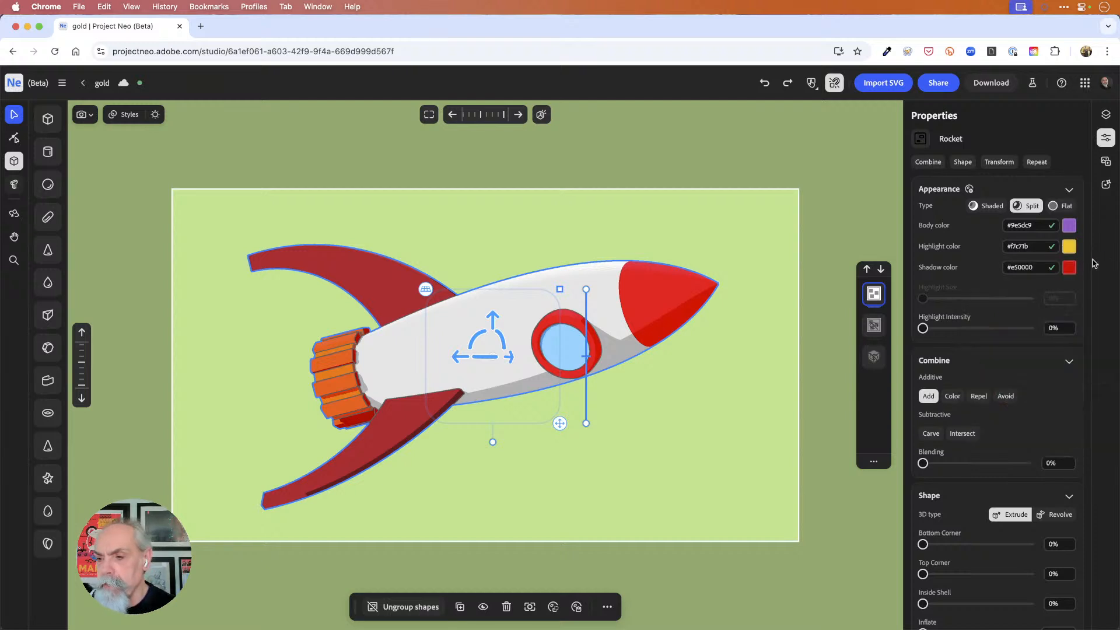
# Set the Rocket group's shadow color to crimson #c4214b.
pyautogui.click(1069, 267)
pyautogui.moveTo(1044, 392)
pyautogui.mouseDown()
pyautogui.moveTo(1060, 403)
pyautogui.moveTo(1054, 395)
pyautogui.mouseUp()
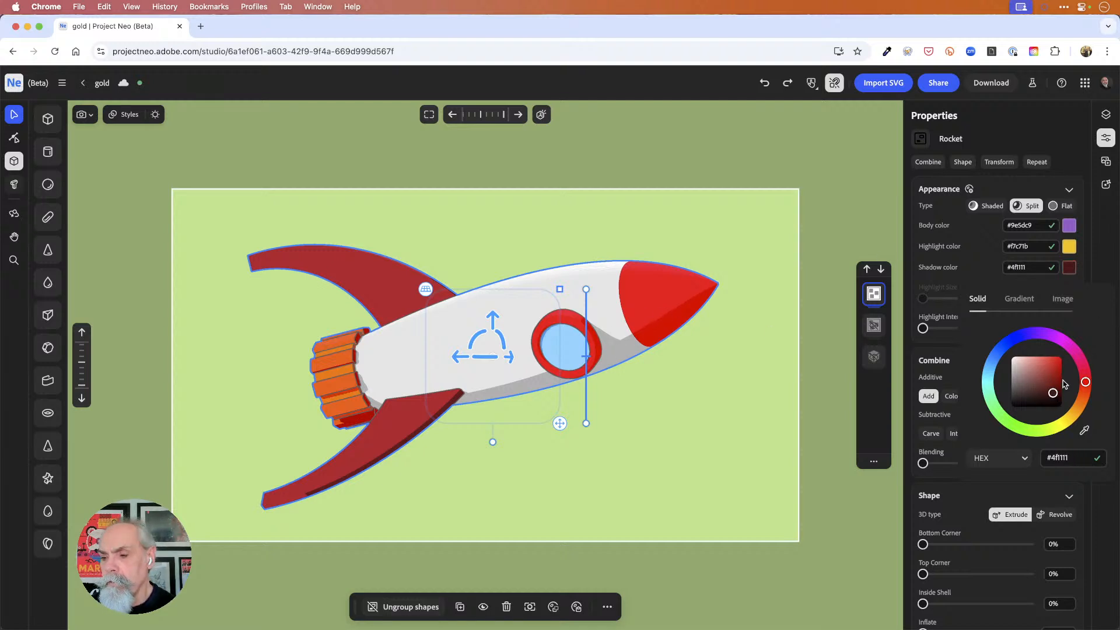
pyautogui.moveTo(1088, 385); pyautogui.dragTo(1056, 370)
pyautogui.click(1054, 381)
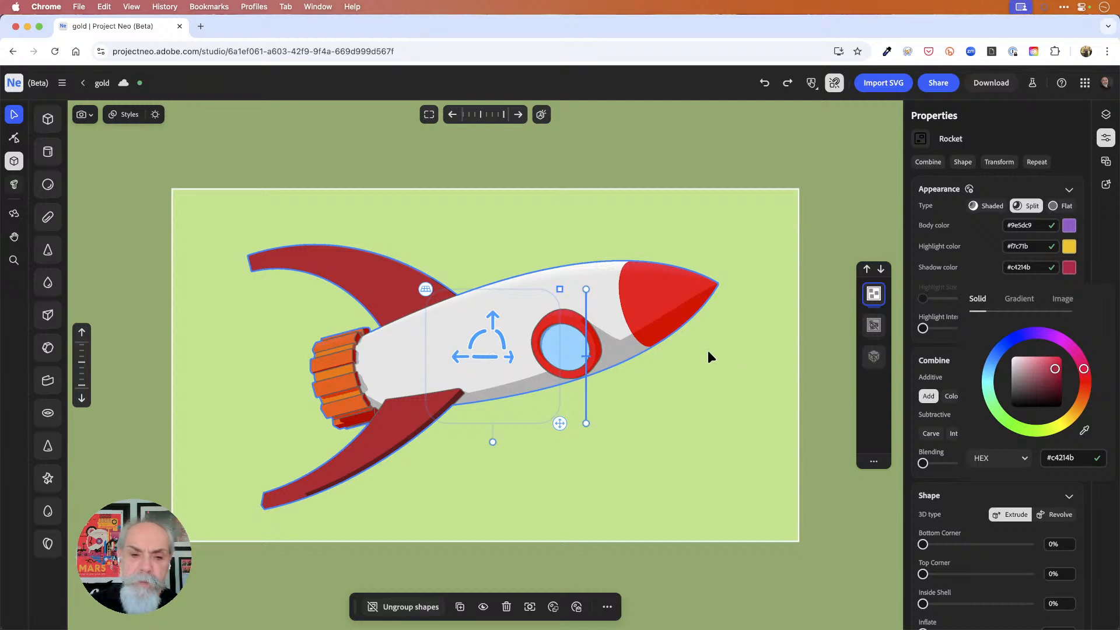
pyautogui.click(1104, 275)
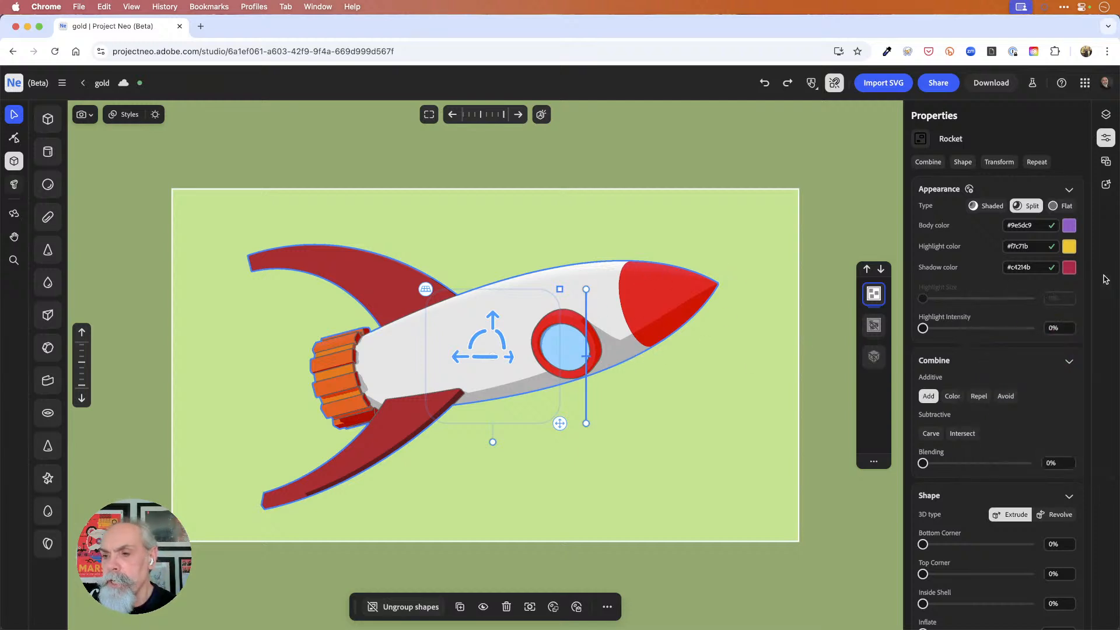
# Change the Rocket group's appearance type to Flat and set its color to pale purple #c3a3d9.
pyautogui.click(1055, 205)
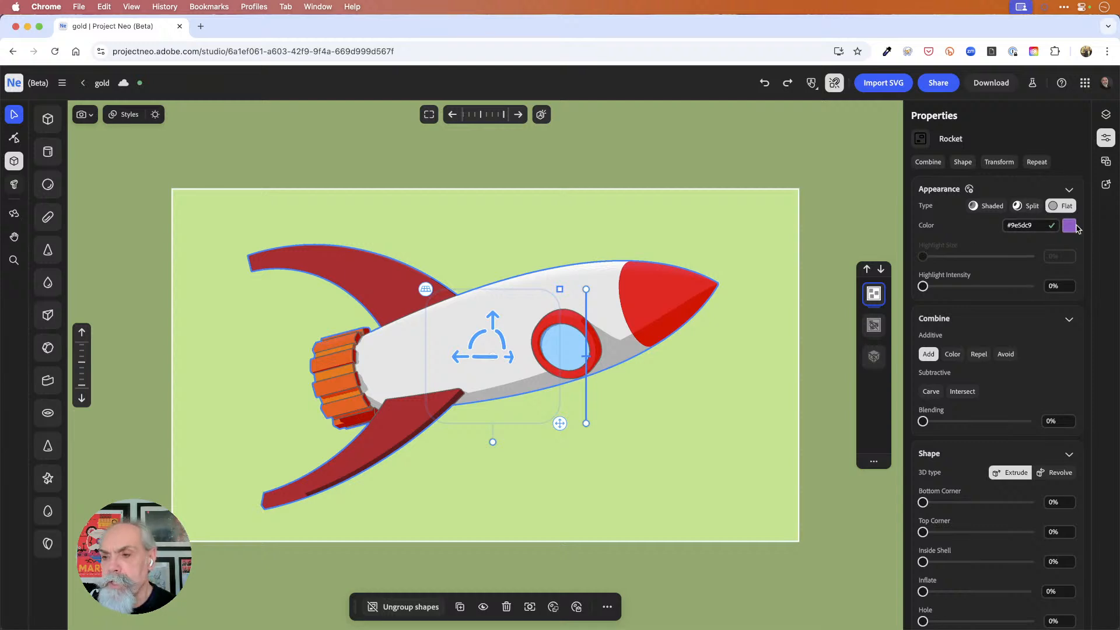
pyautogui.click(1070, 225)
pyautogui.moveTo(1031, 345); pyautogui.dragTo(1024, 323)
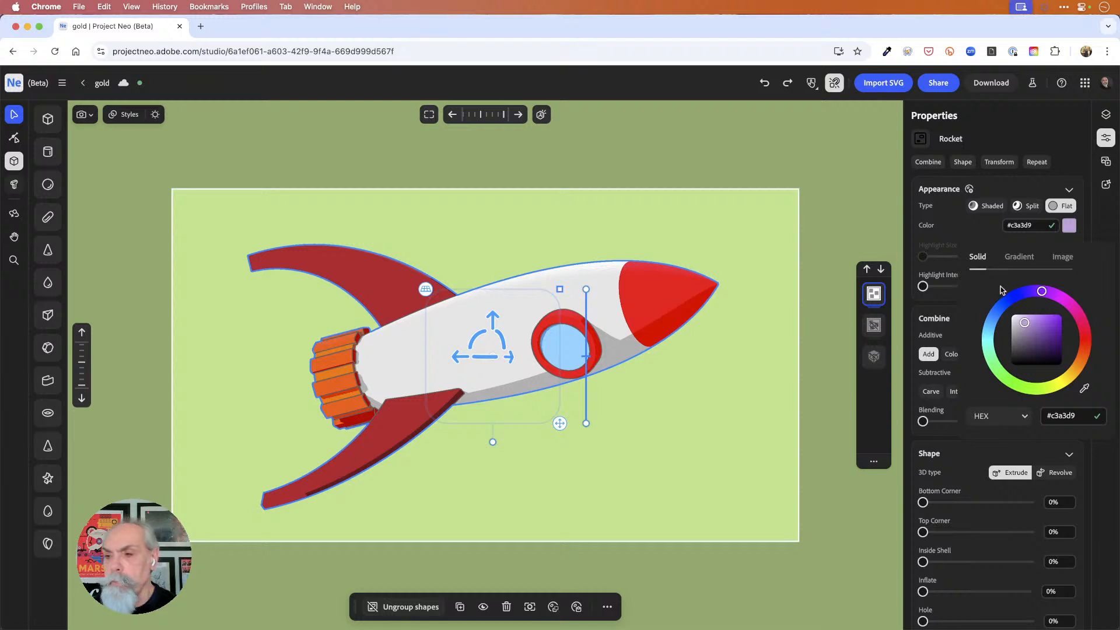
pyautogui.click(1105, 232)
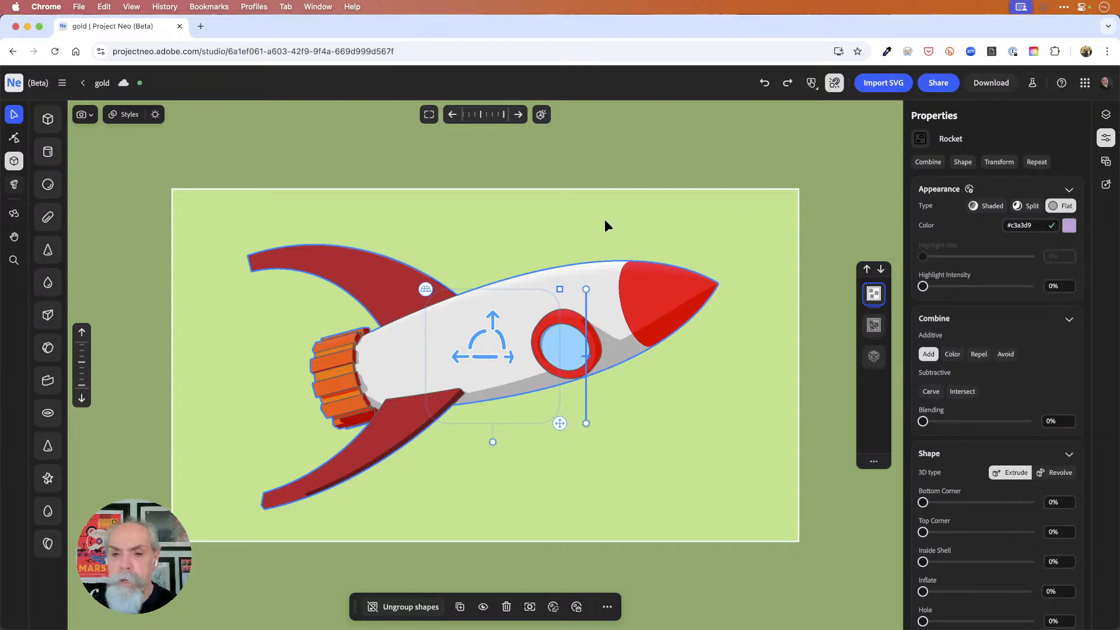
# Add a sphere below the rocket's nose and scale it up to a large ball overlapping the rocket's front half.
pyautogui.click(47, 185)
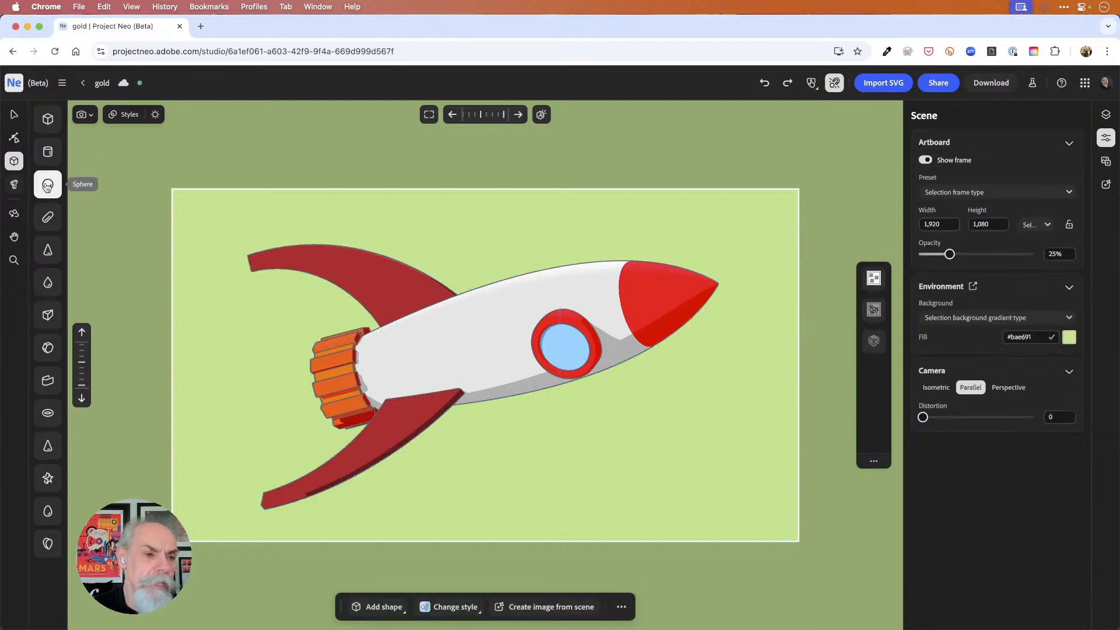
pyautogui.click(620, 435)
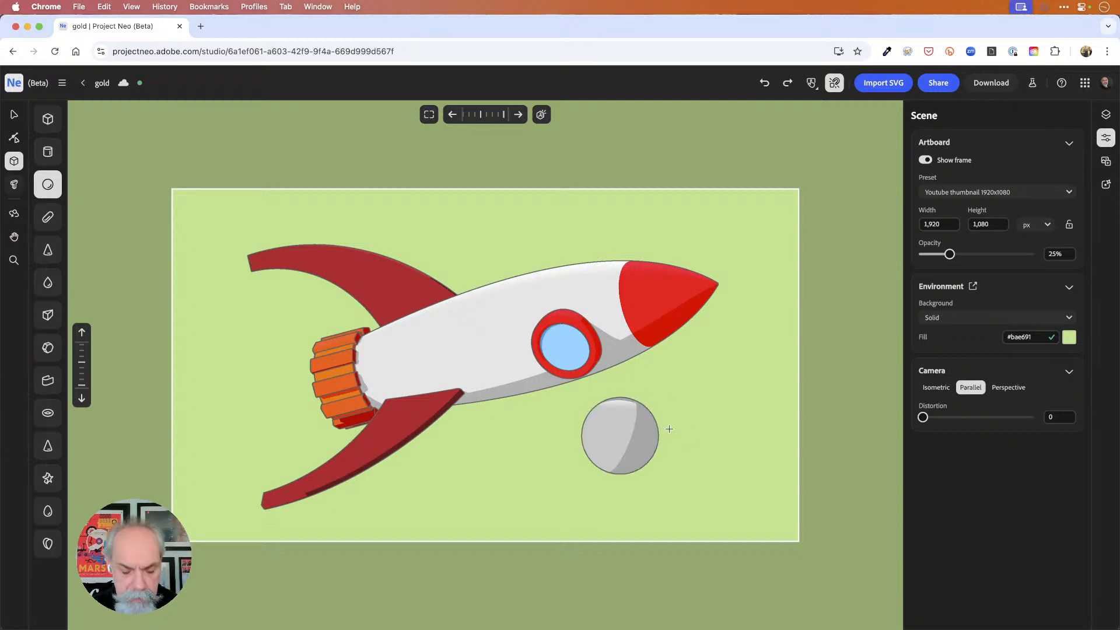
pyautogui.click(639, 425)
pyautogui.moveTo(686, 370); pyautogui.dragTo(780, 240)
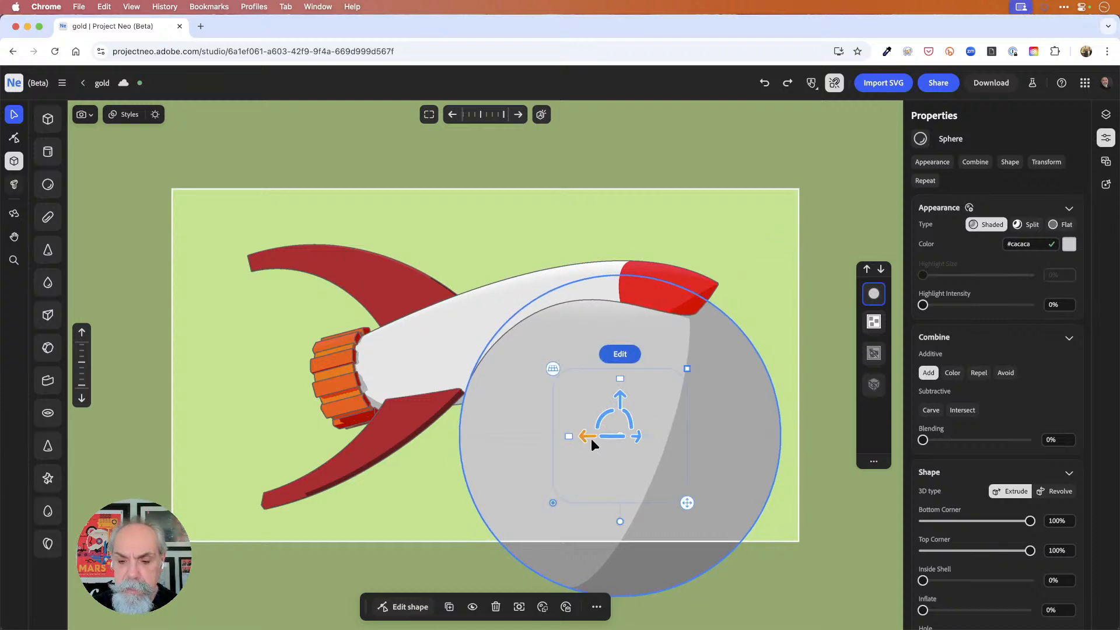
# Move the large sphere back in depth so it sits behind the rocket's nose.
pyautogui.moveTo(580, 438); pyautogui.dragTo(509, 346)
pyautogui.moveTo(487, 429); pyautogui.dragTo(458, 170)
pyautogui.moveTo(405, 393); pyautogui.dragTo(646, 352)
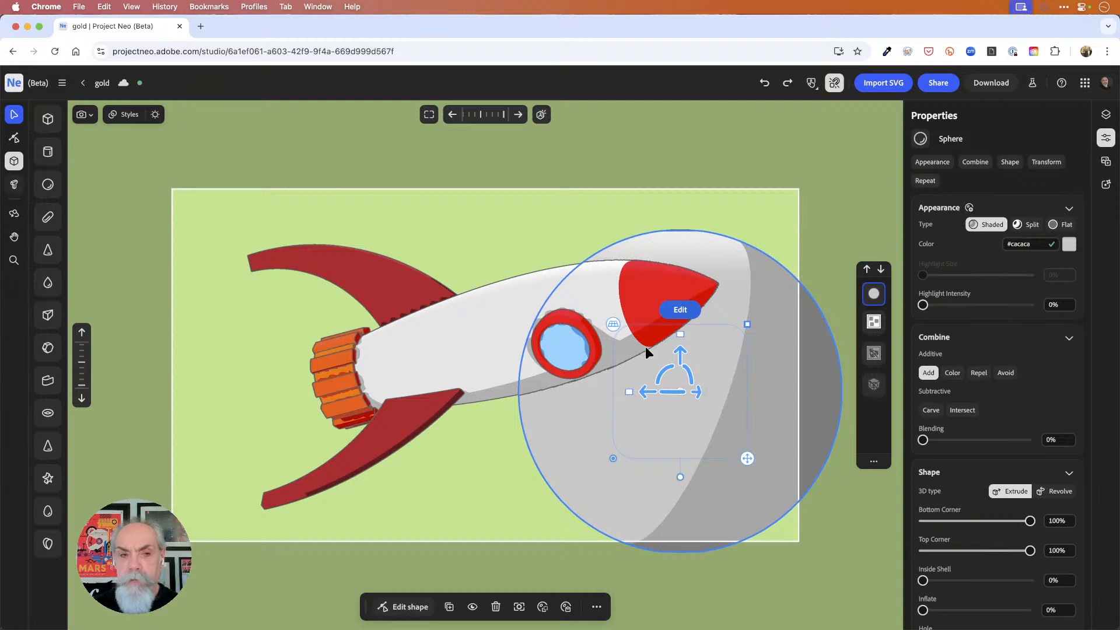
# Save the current camera view as a new snapshot, keeping its default name Snapshot 2.
pyautogui.click(92, 116)
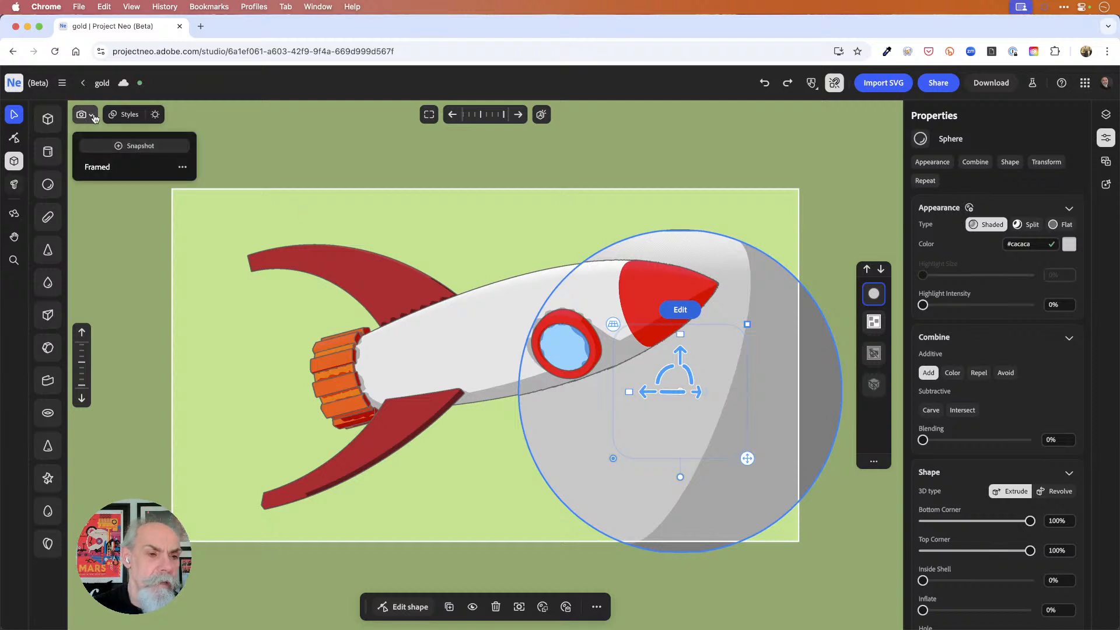
pyautogui.click(135, 147)
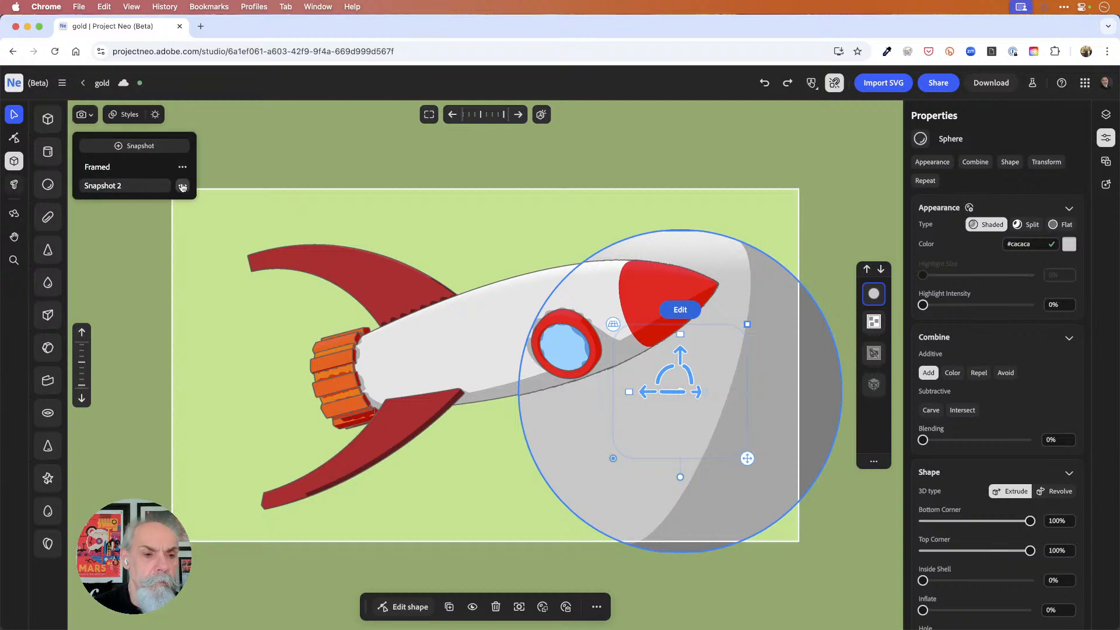
pyautogui.click(182, 186)
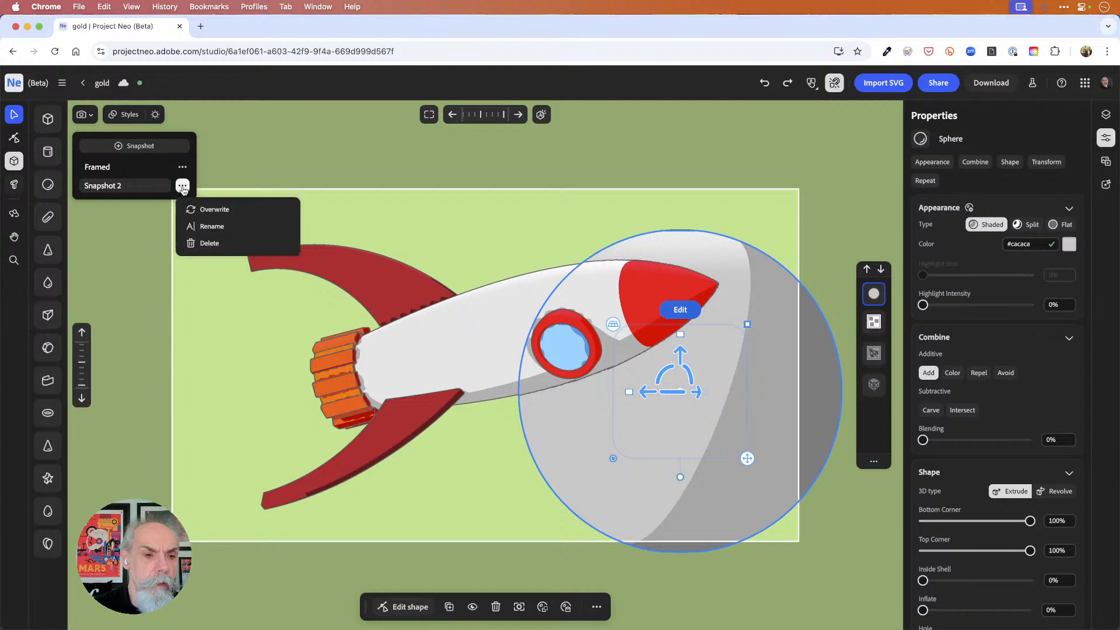
pyautogui.click(212, 227)
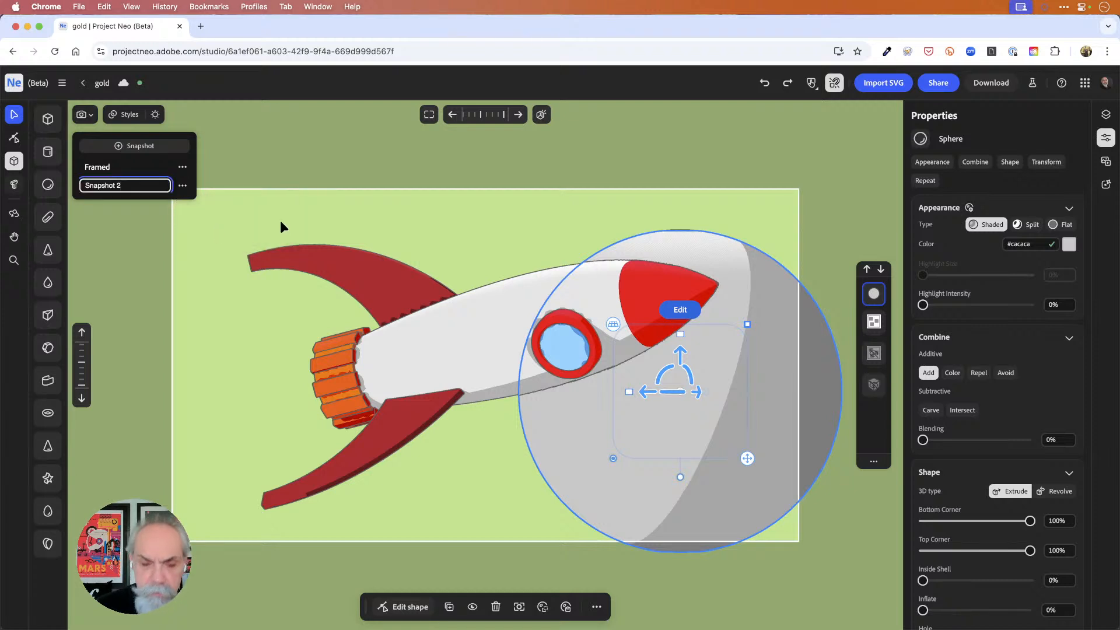
pyautogui.click(256, 162)
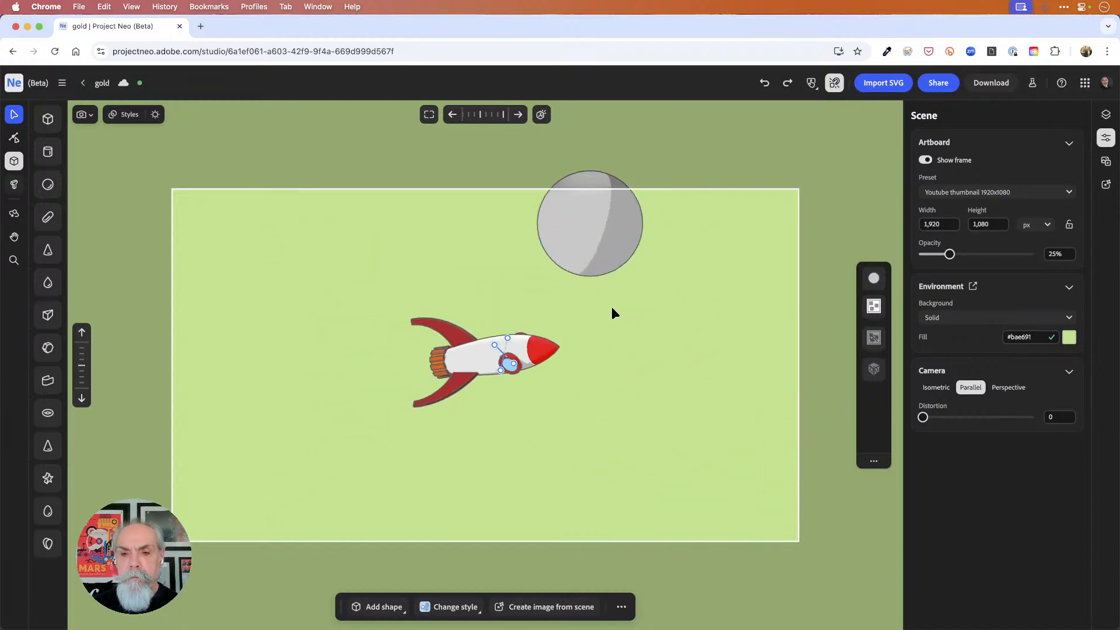
# Reposition the sphere so it is centered behind the rocket's body, and restore the Snapshot 2 camera view.
pyautogui.click(574, 261)
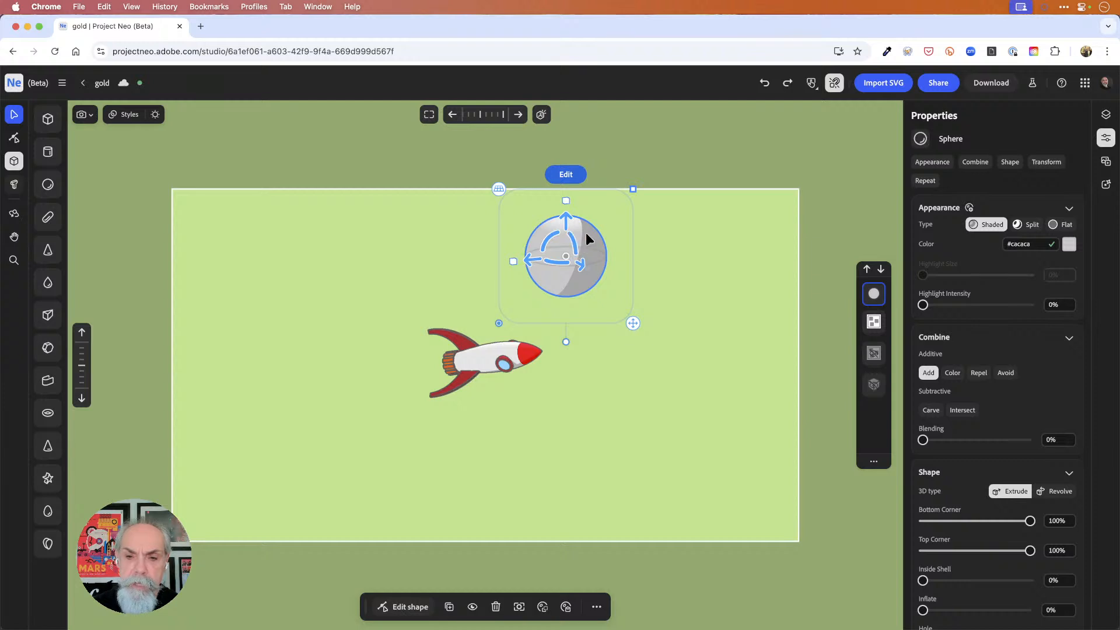
pyautogui.moveTo(633, 324); pyautogui.dragTo(639, 244)
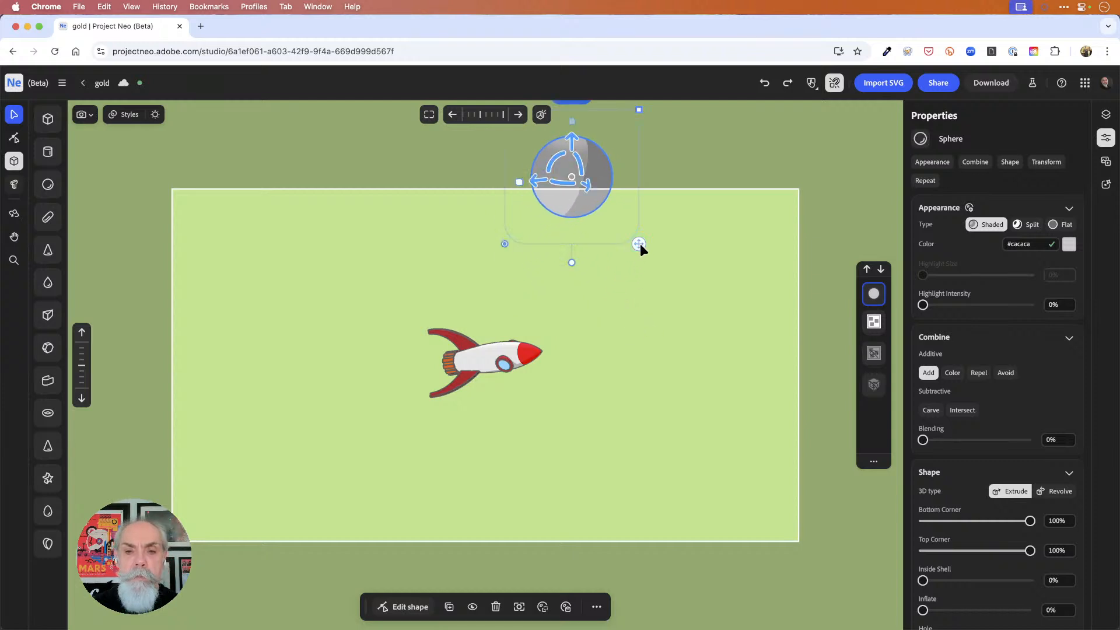
pyautogui.click(84, 116)
pyautogui.click(105, 186)
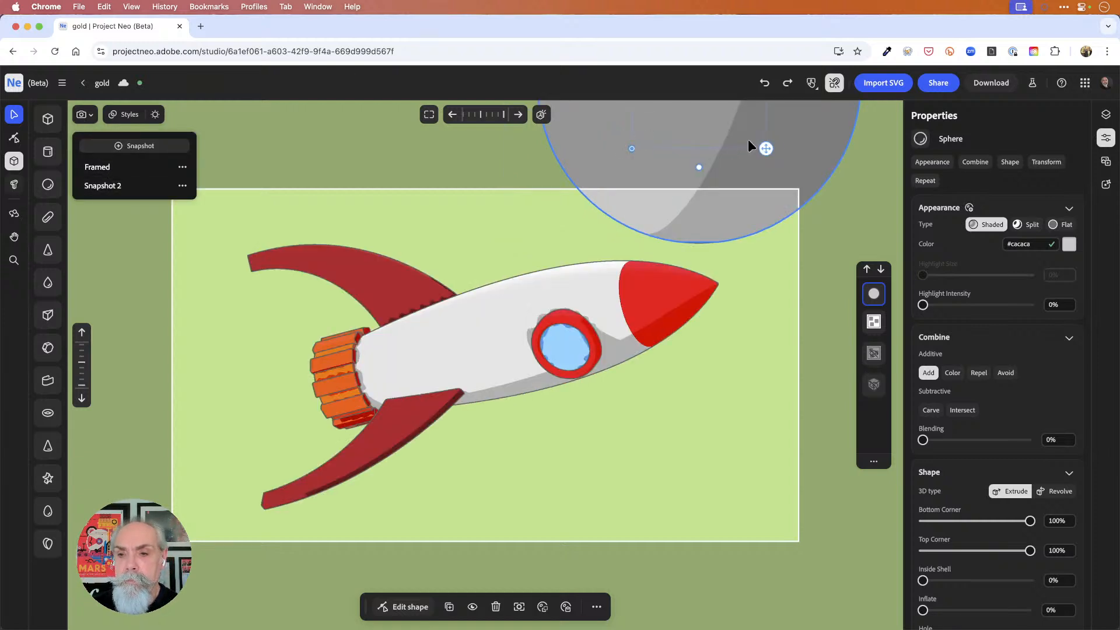
pyautogui.moveTo(803, 131); pyautogui.dragTo(608, 392)
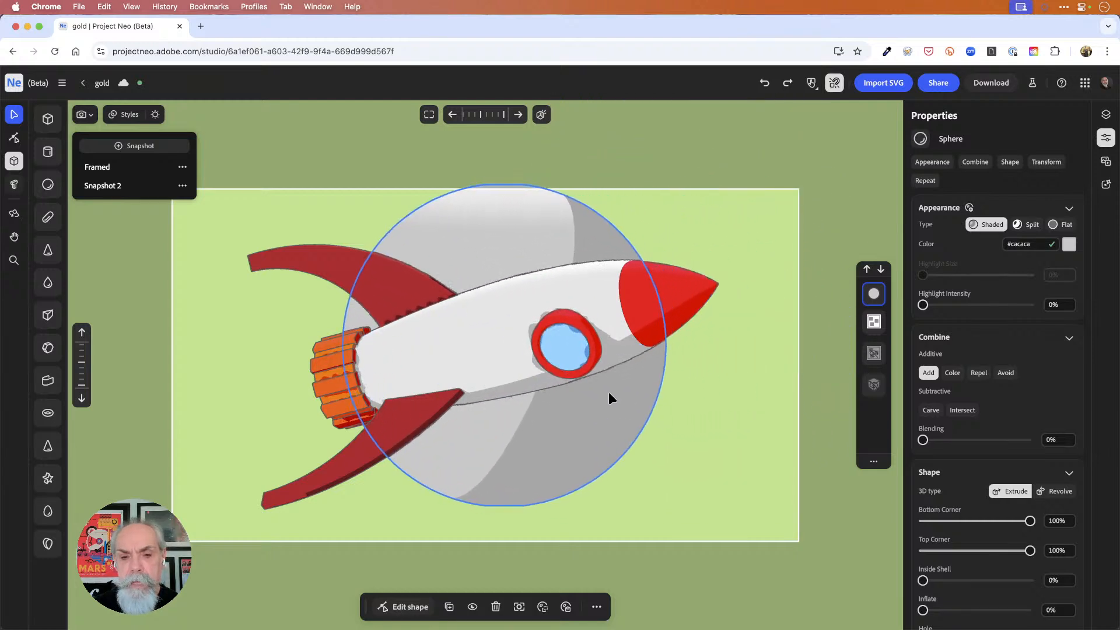
pyautogui.moveTo(708, 188)
pyautogui.mouseDown(button='middle')
pyautogui.moveTo(702, 232)
pyautogui.moveTo(701, 196)
pyautogui.mouseUp(button='middle')
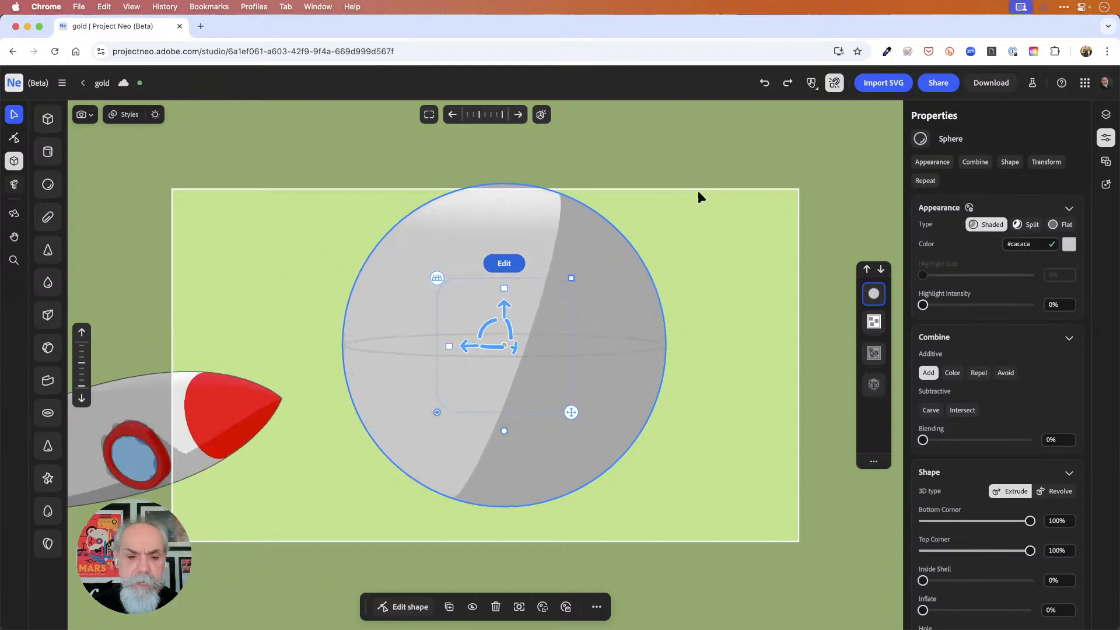
pyautogui.click(82, 114)
pyautogui.click(102, 186)
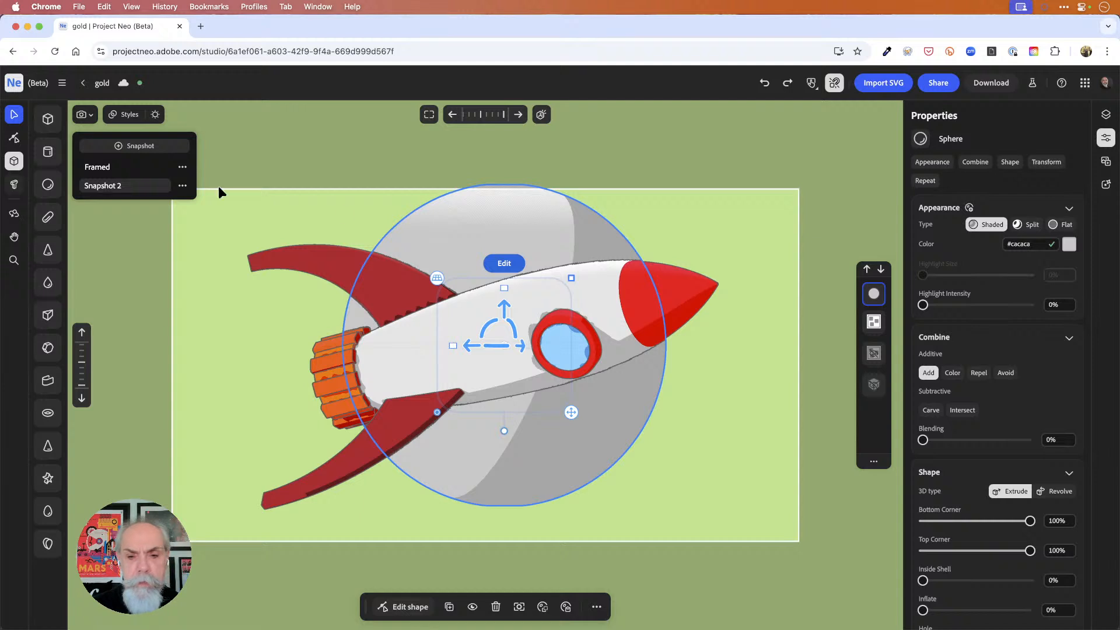
pyautogui.click(746, 224)
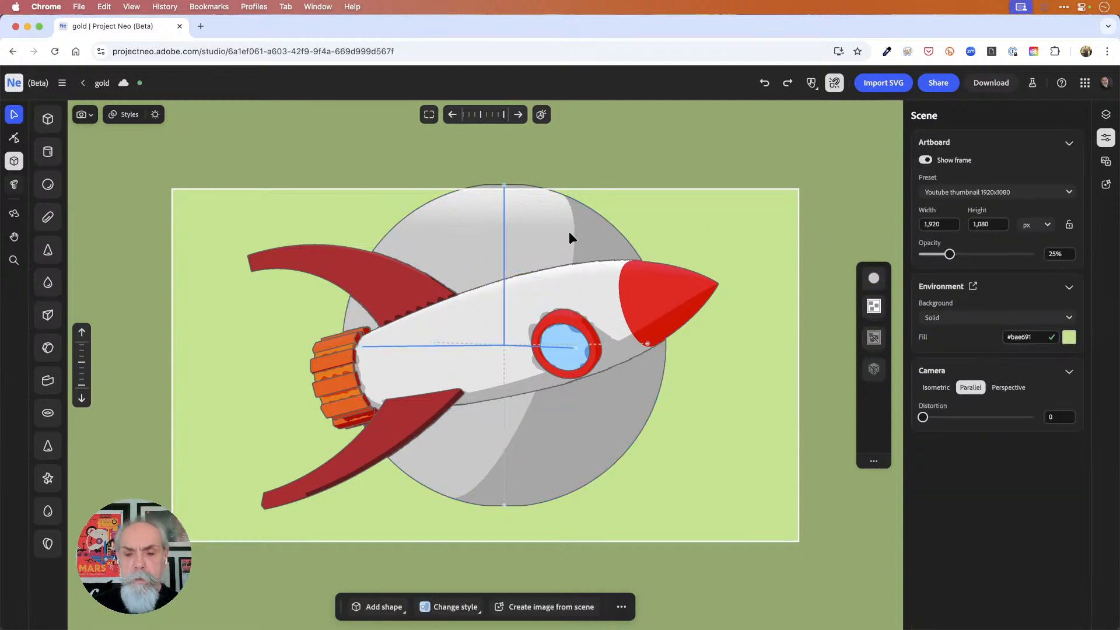
# Change the sphere's appearance type to Split and set its body color to orange #ff890f.
pyautogui.click(569, 235)
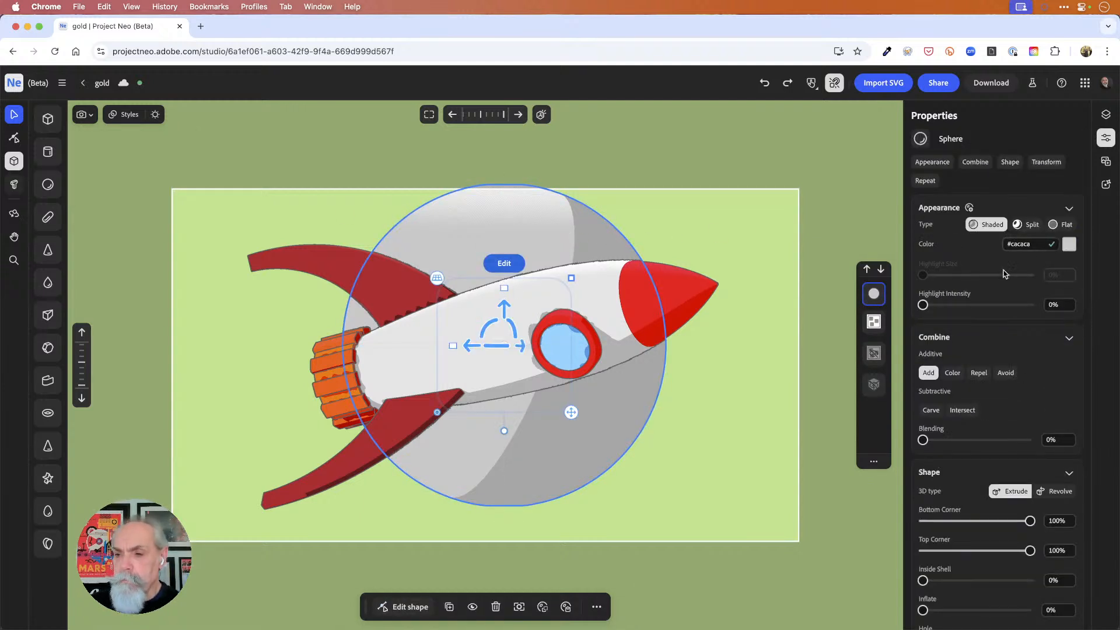
pyautogui.click(1028, 225)
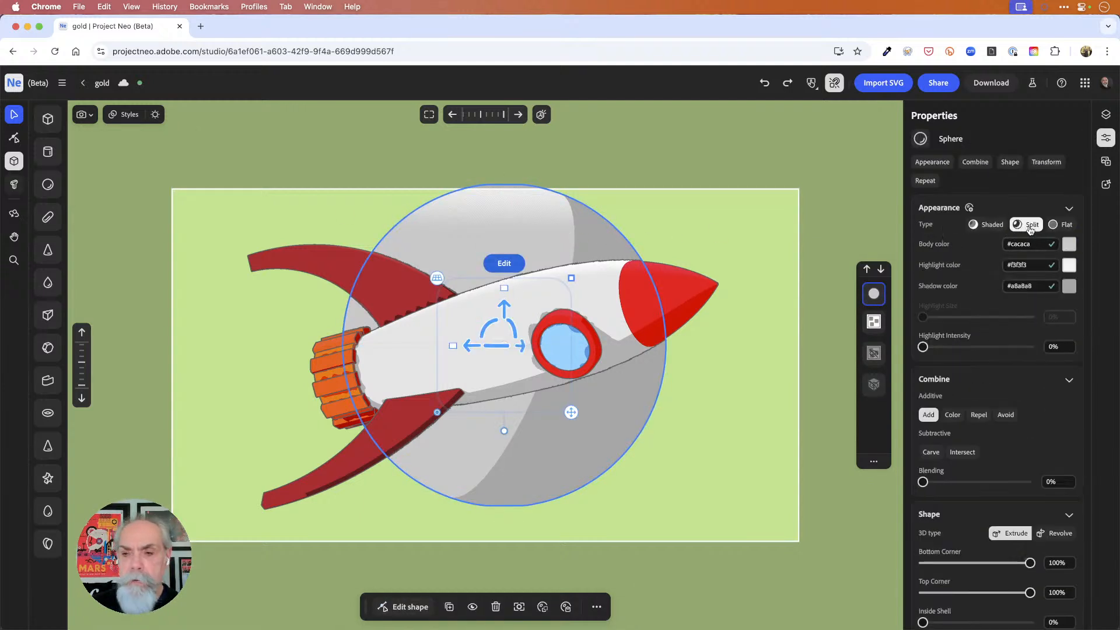
pyautogui.click(1069, 245)
pyautogui.click(1053, 331)
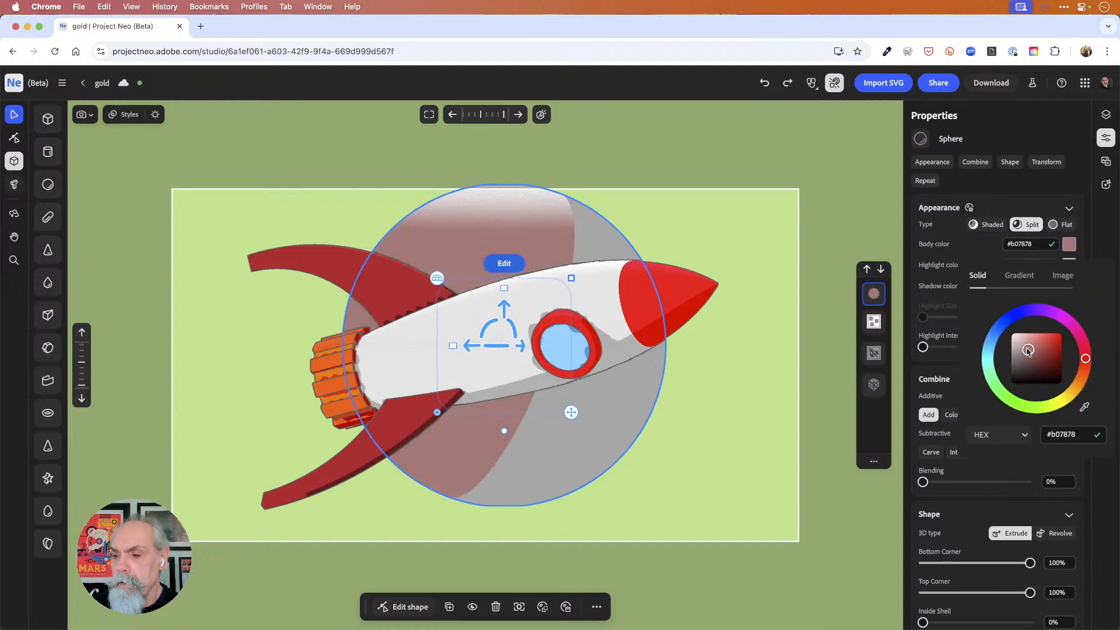
pyautogui.moveTo(1054, 331)
pyautogui.mouseDown()
pyautogui.moveTo(1040, 333)
pyautogui.moveTo(1061, 332)
pyautogui.mouseUp()
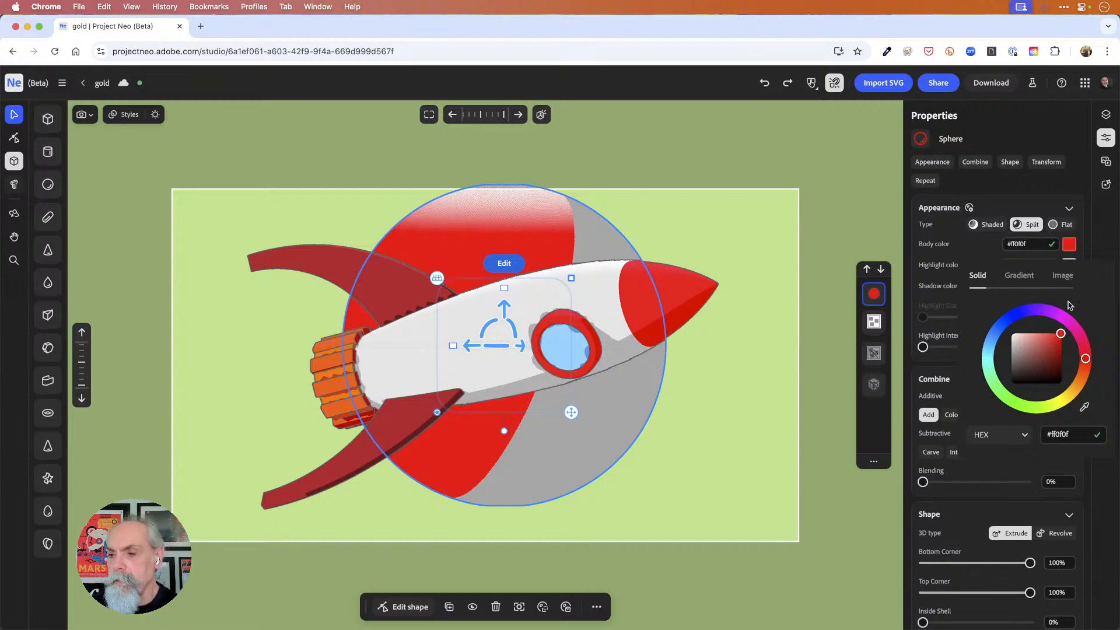
pyautogui.moveTo(1076, 381)
pyautogui.mouseDown()
pyautogui.moveTo(1073, 392)
pyautogui.moveTo(1080, 386)
pyautogui.mouseUp()
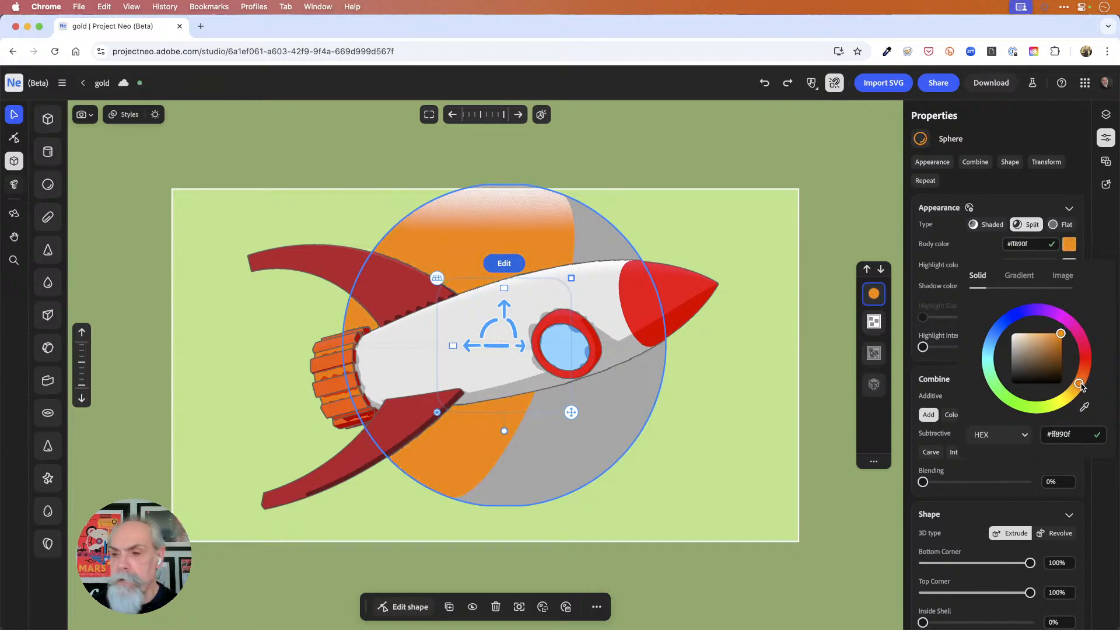
pyautogui.click(1048, 196)
# Set the sphere's highlight color to yellow #ffc000.
pyautogui.click(1069, 265)
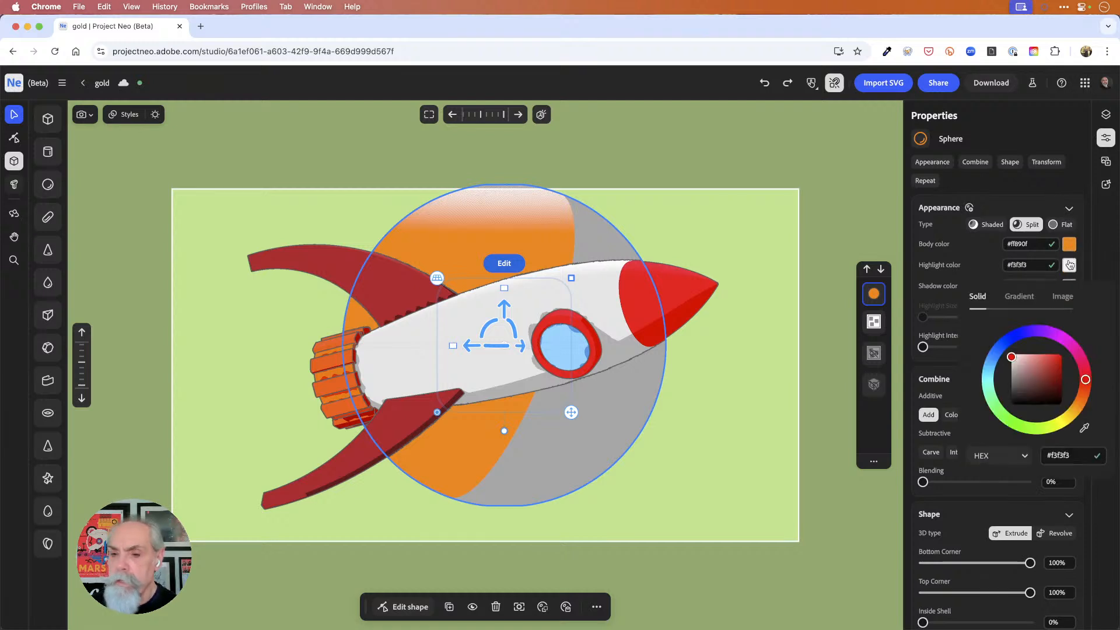
pyautogui.moveTo(1083, 390); pyautogui.dragTo(1071, 416)
pyautogui.click(1036, 380)
pyautogui.moveTo(1036, 381); pyautogui.dragTo(1071, 336)
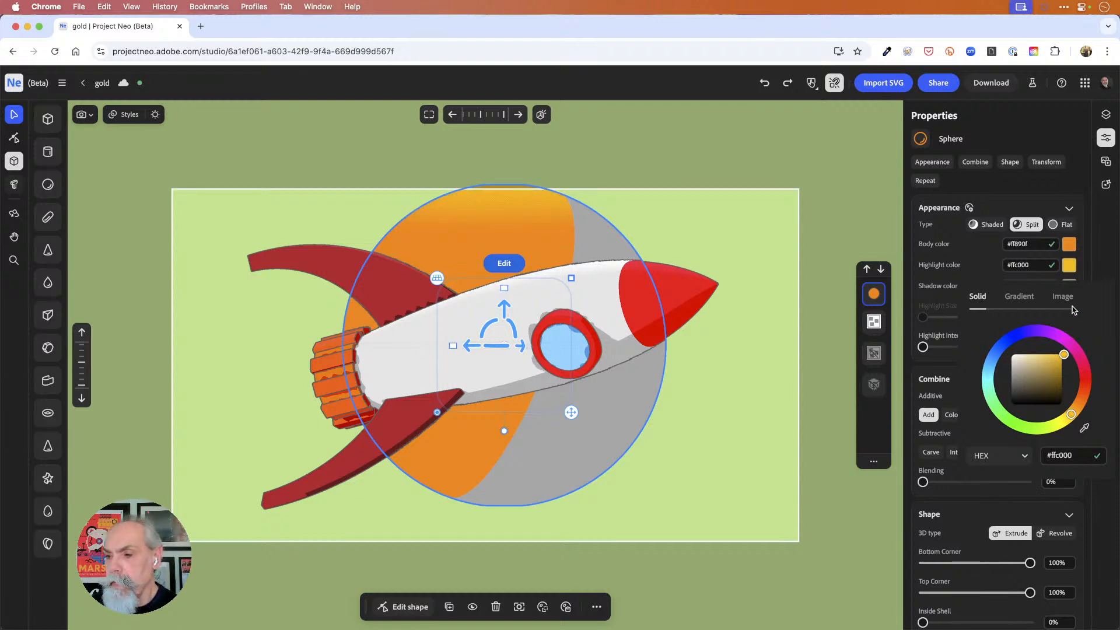
pyautogui.click(1103, 260)
# Set the sphere's shadow color to pink #d94ea2.
pyautogui.click(1070, 287)
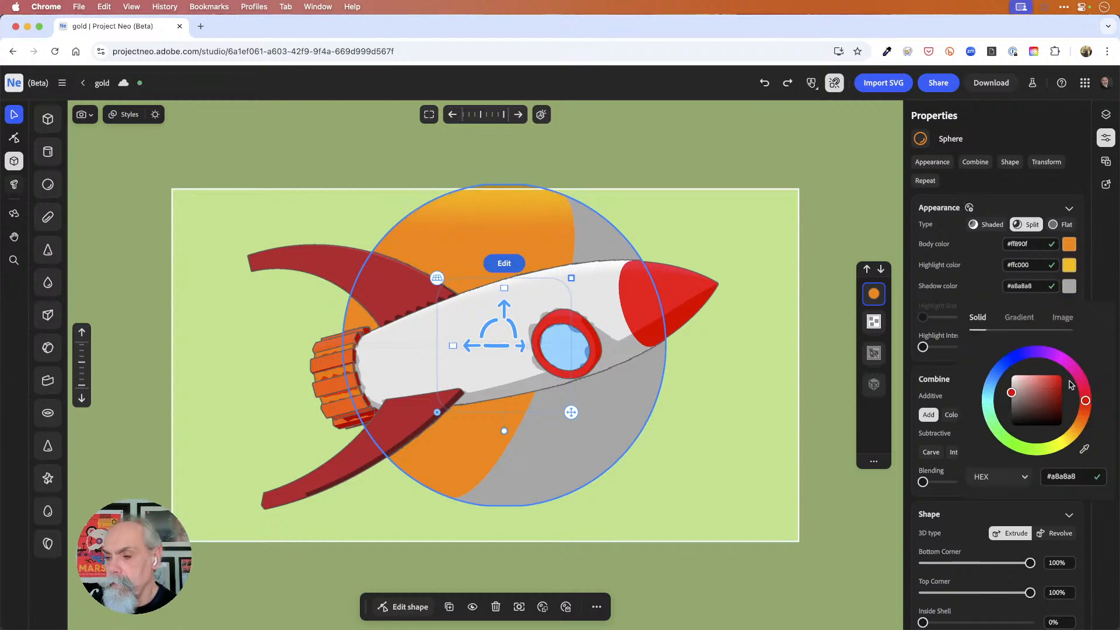
pyautogui.moveTo(1089, 407); pyautogui.dragTo(1045, 384)
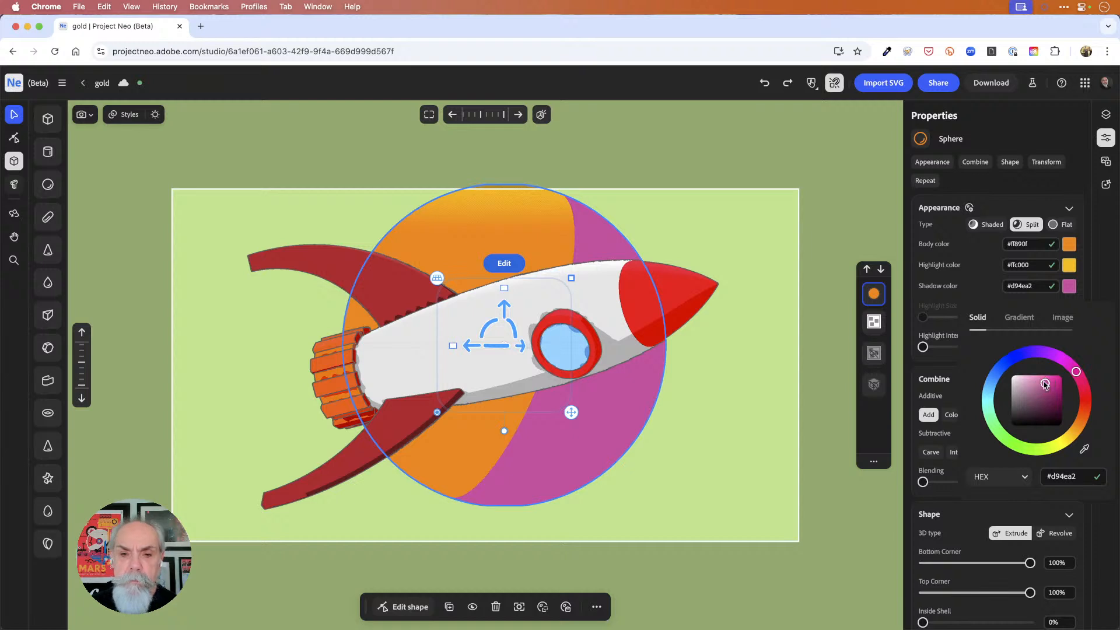
pyautogui.click(820, 163)
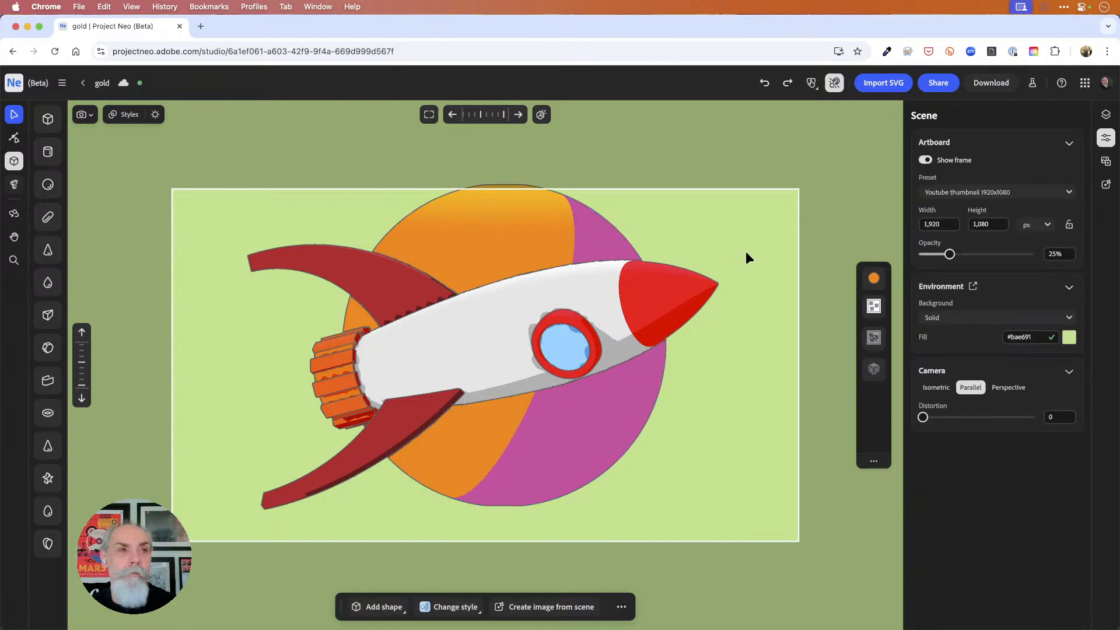
# Move the sphere slightly down so it fits entirely within the artboard frame behind the rocket.
pyautogui.click(524, 219)
pyautogui.moveTo(523, 214)
pyautogui.mouseDown()
pyautogui.moveTo(533, 228)
pyautogui.moveTo(583, 229)
pyautogui.moveTo(512, 230)
pyautogui.moveTo(526, 229)
pyautogui.mouseUp()
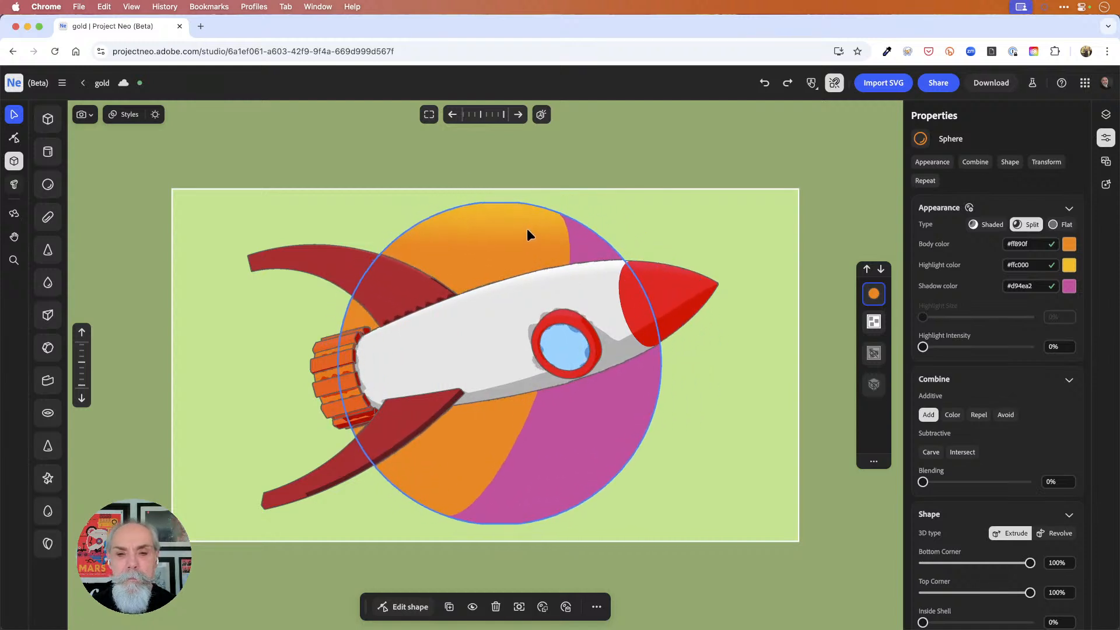
pyautogui.click(614, 156)
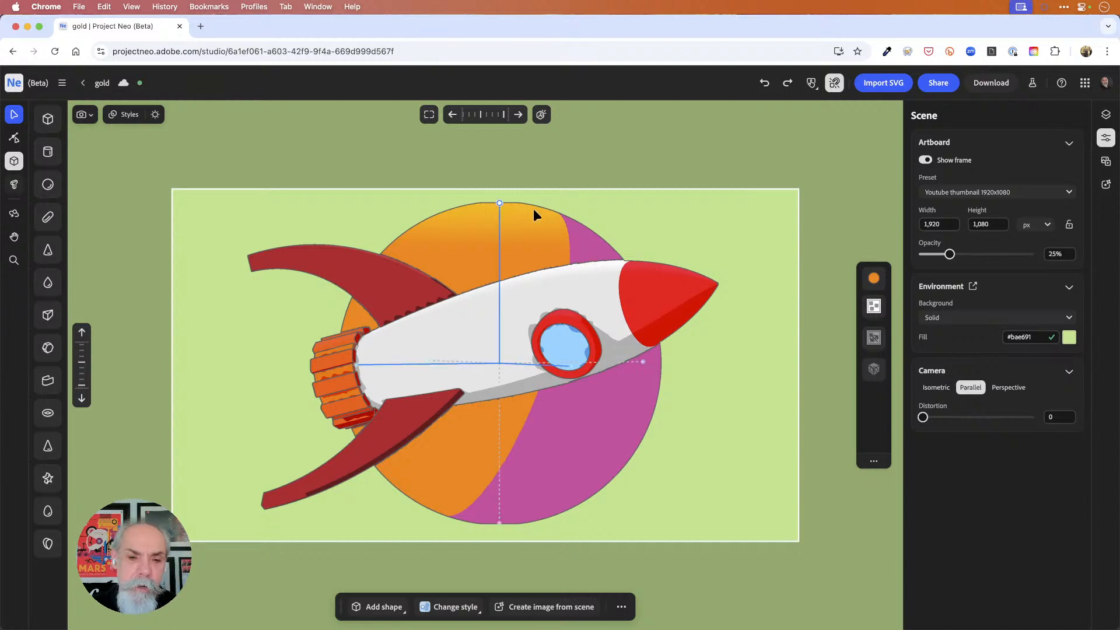
# Send the rocket and planet scene to Illustrator as vectors.
pyautogui.click(929, 83)
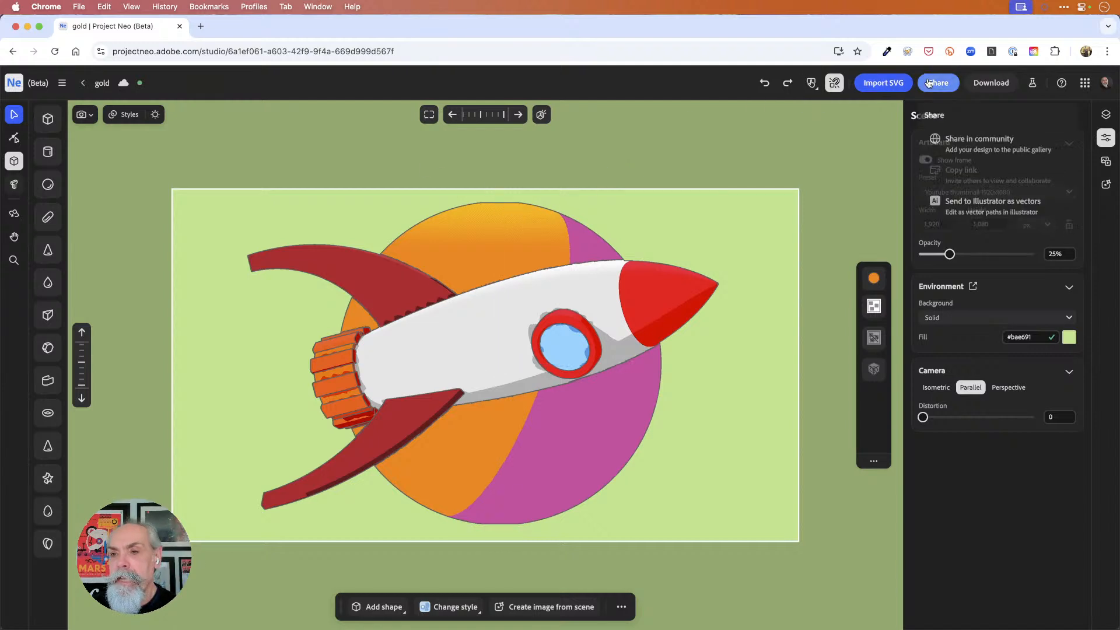
pyautogui.click(945, 201)
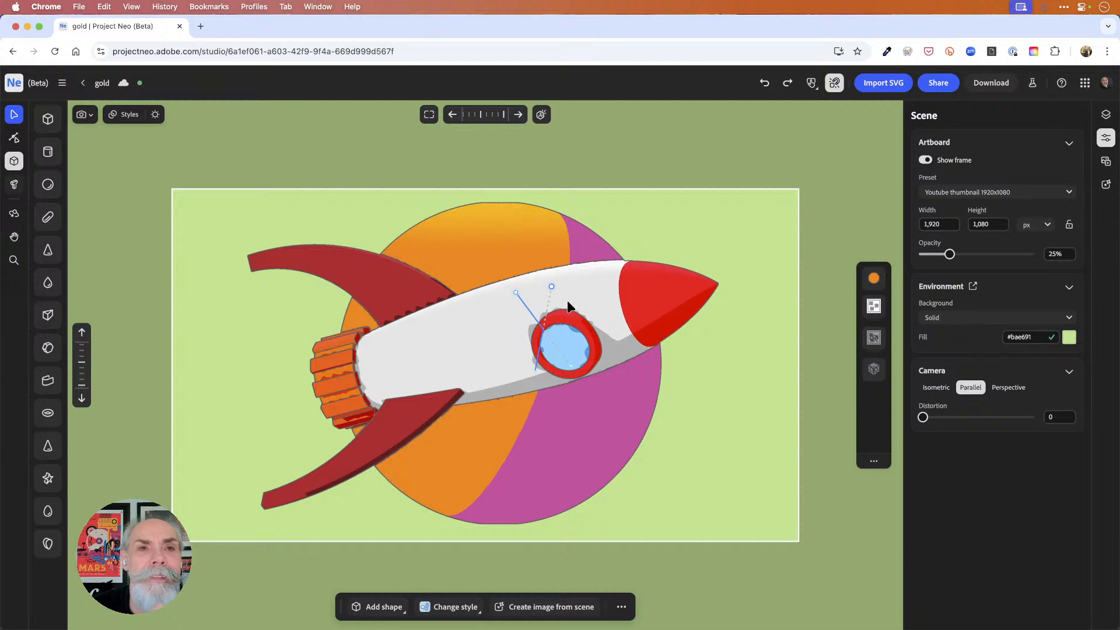
pyautogui.click(940, 85)
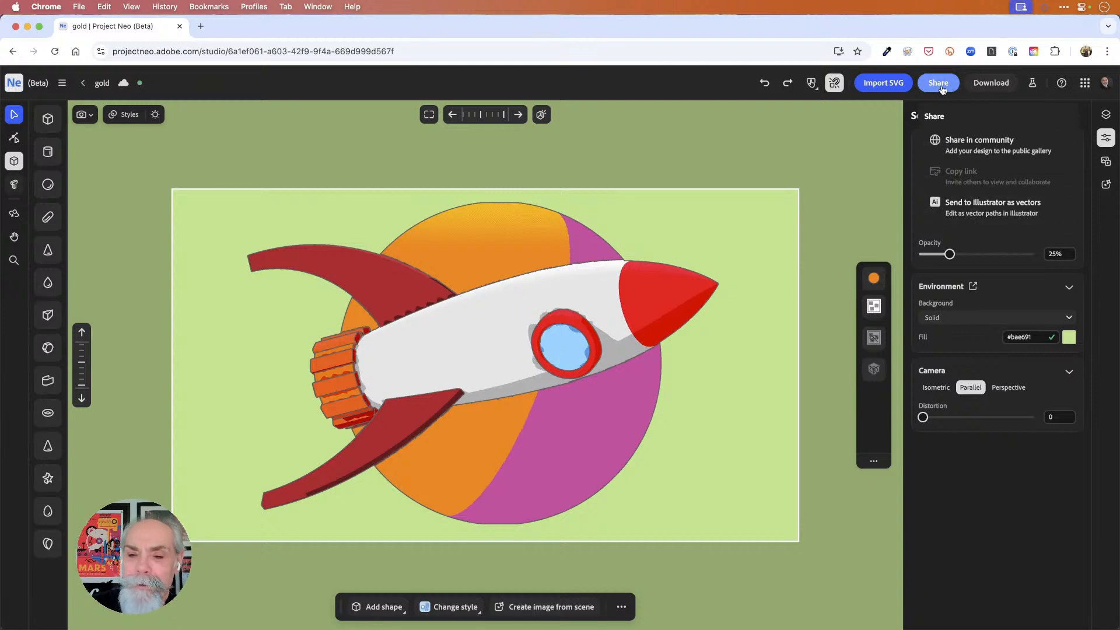
pyautogui.click(945, 206)
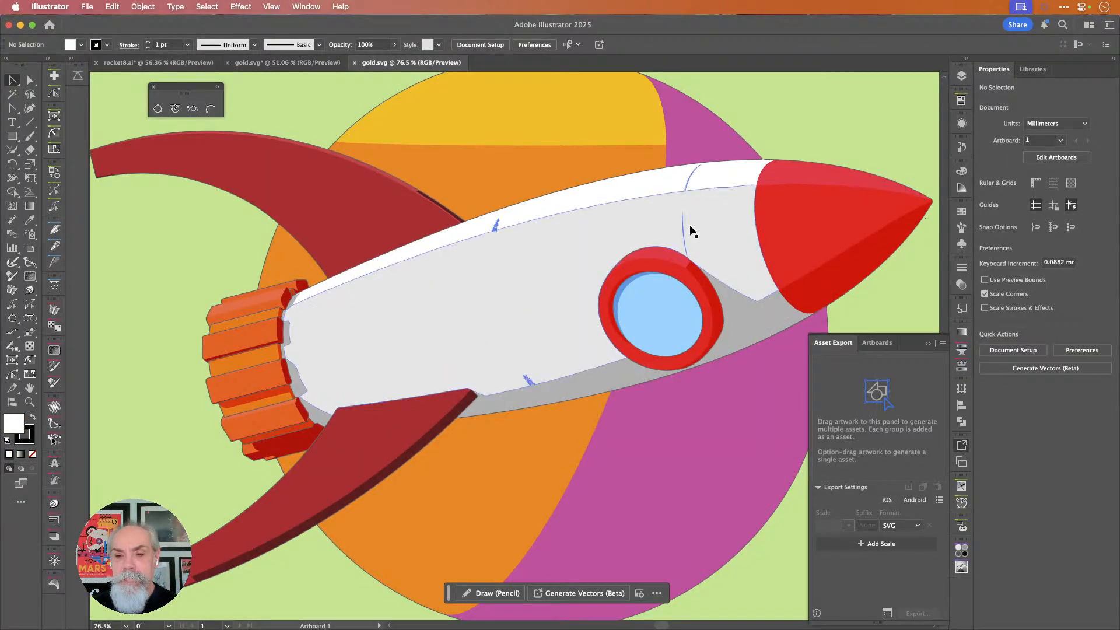
# Examine the imported vector rocket and planet scene across the whole artboard and up close.
pyautogui.keyDown('alt'); pyautogui.scroll(-5, 714, 240); pyautogui.keyUp('alt')
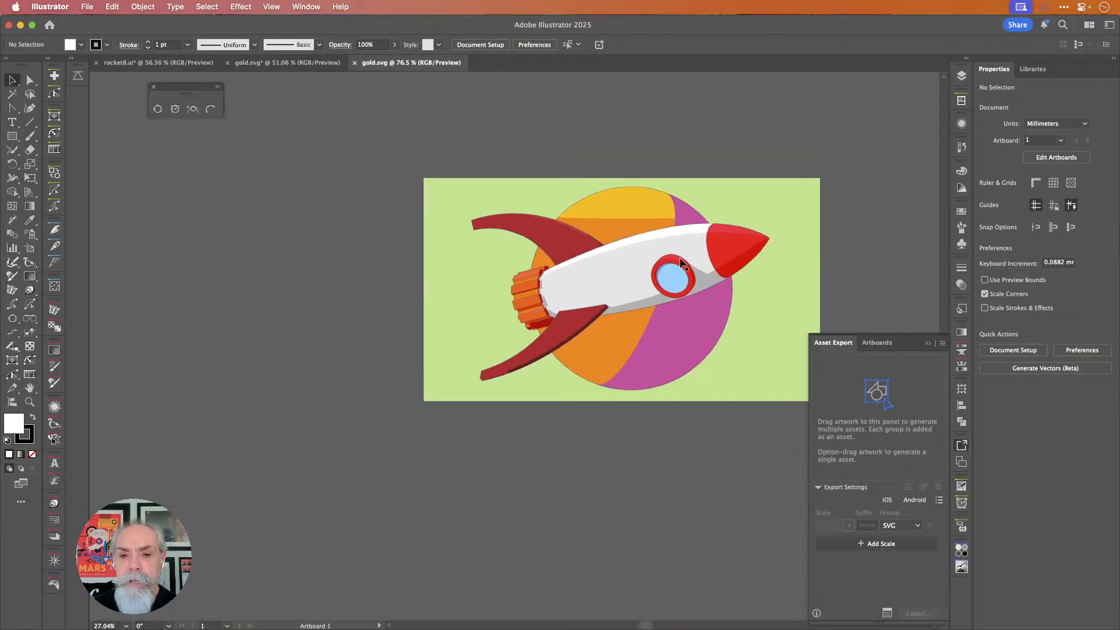
pyautogui.moveTo(778, 233); pyautogui.dragTo(671, 261)
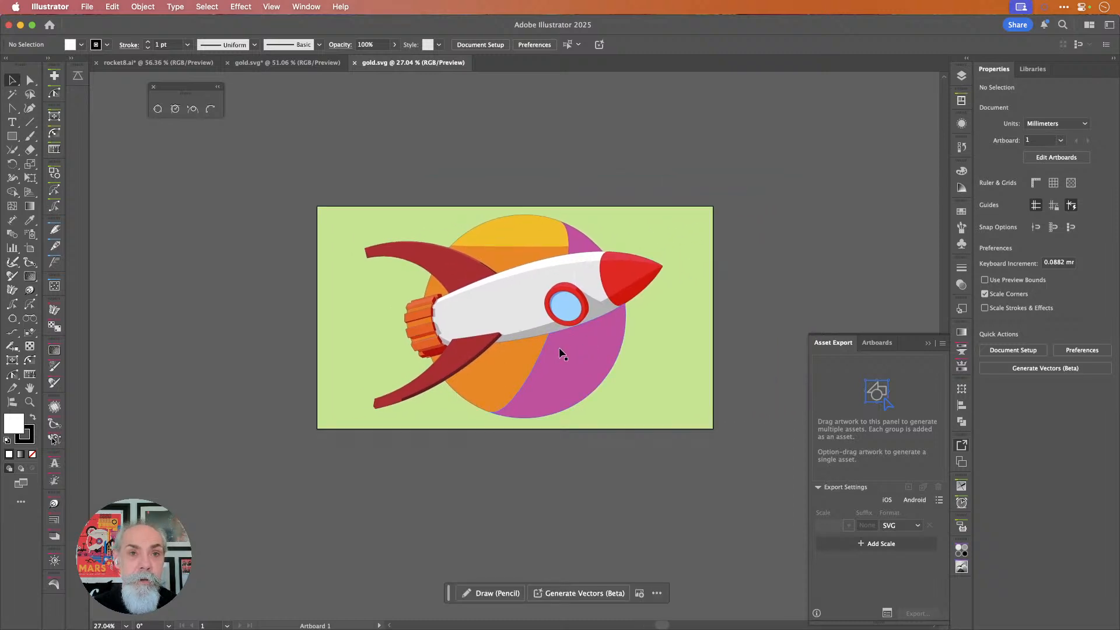
pyautogui.keyDown('alt'); pyautogui.scroll(2, 572, 347); pyautogui.keyUp('alt')
pyautogui.keyDown('alt'); pyautogui.scroll(-1, 572, 348); pyautogui.keyUp('alt')
pyautogui.keyDown('alt'); pyautogui.scroll(1, 571, 348); pyautogui.keyUp('alt')
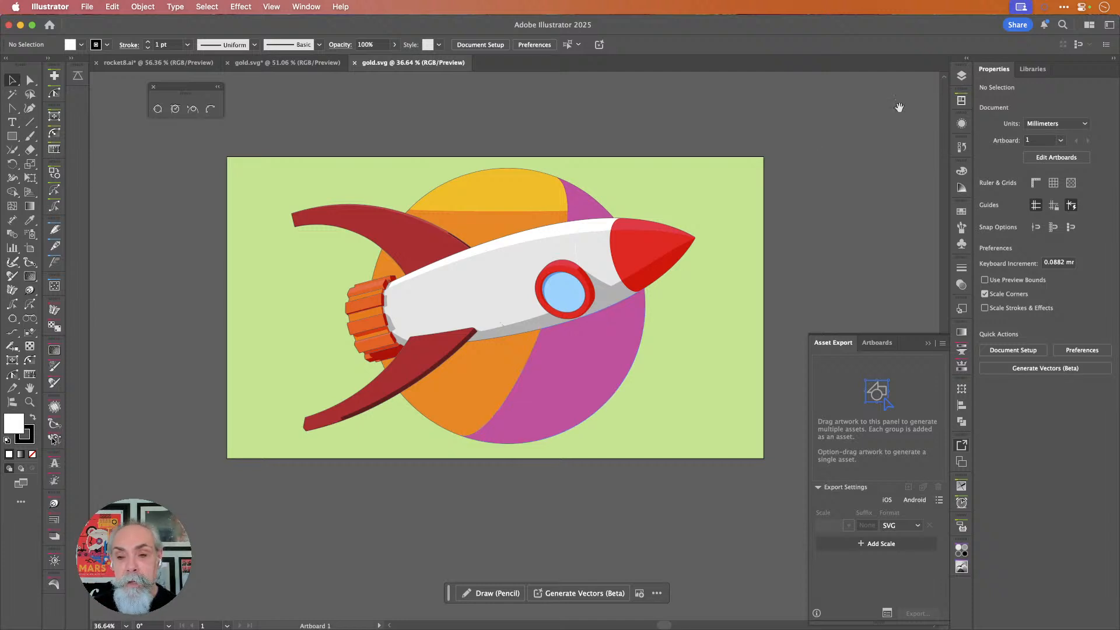
pyautogui.moveTo(830, 133); pyautogui.dragTo(827, 162)
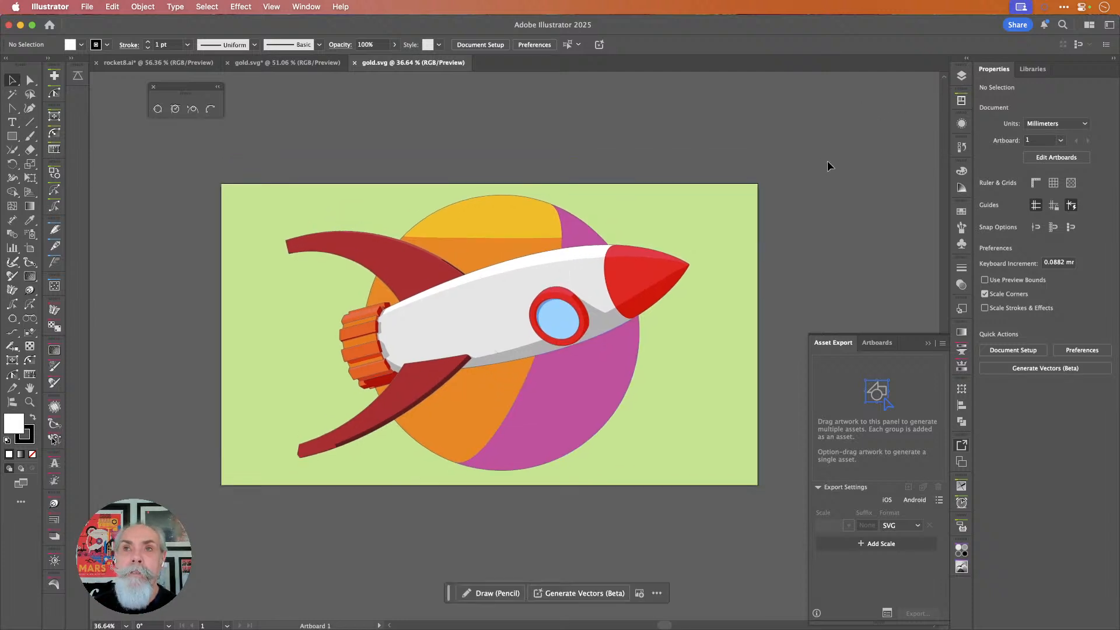
pyautogui.keyDown('alt'); pyautogui.scroll(4, 789, 229); pyautogui.keyUp('alt')
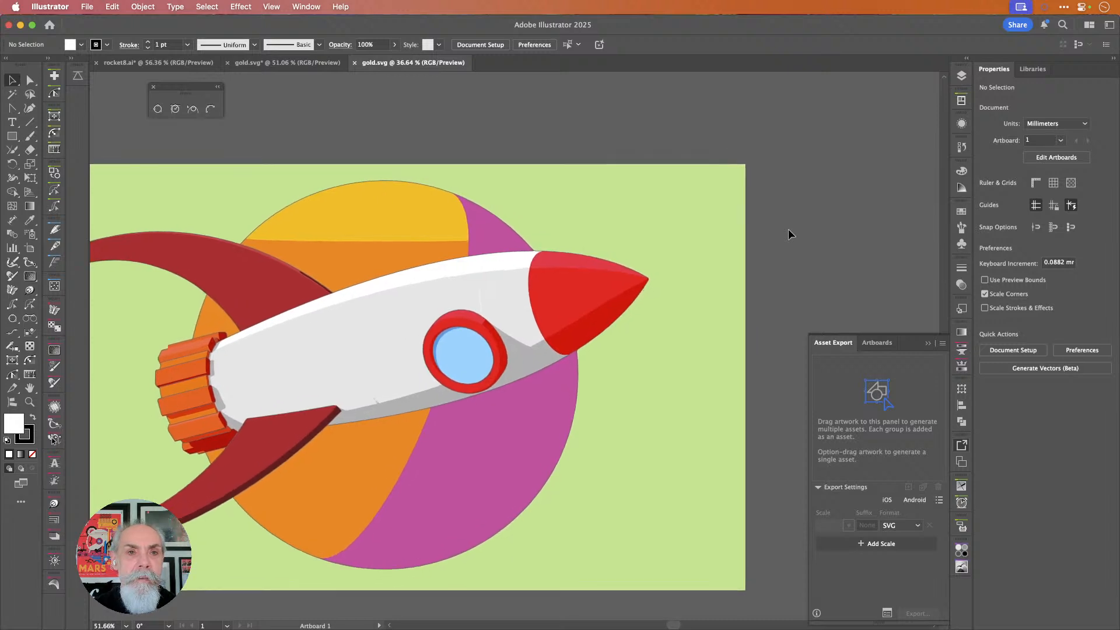
pyautogui.moveTo(636, 251); pyautogui.dragTo(782, 216)
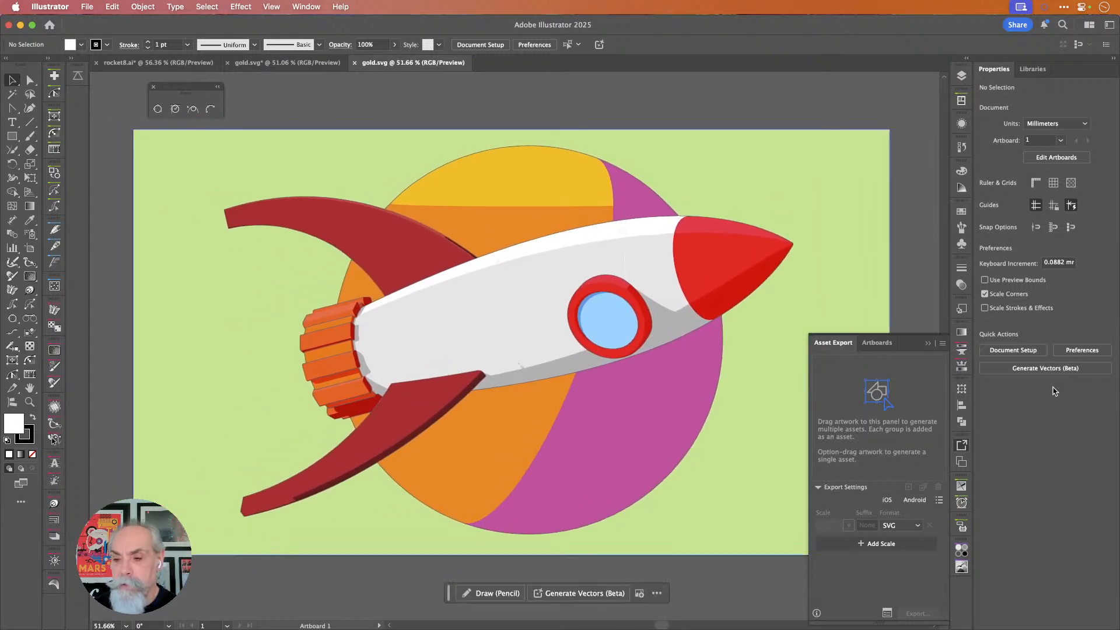
# Collapse the Asset Export panel and compare the scene with the earlier rocket-only gold.svg document.
pyautogui.click(961, 446)
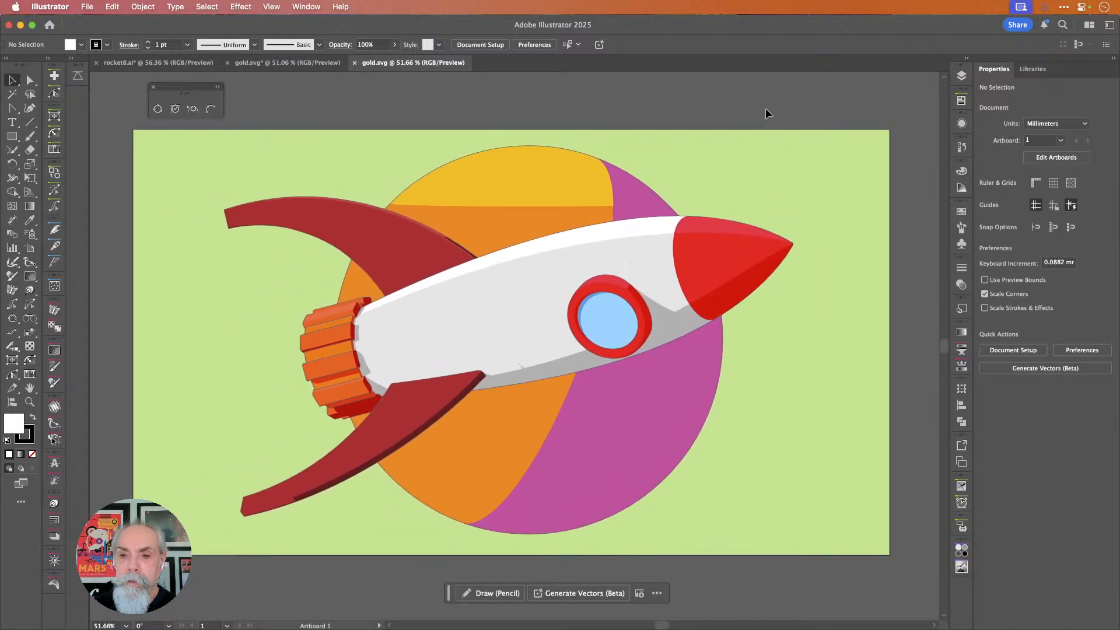
pyautogui.moveTo(765, 109); pyautogui.dragTo(766, 132)
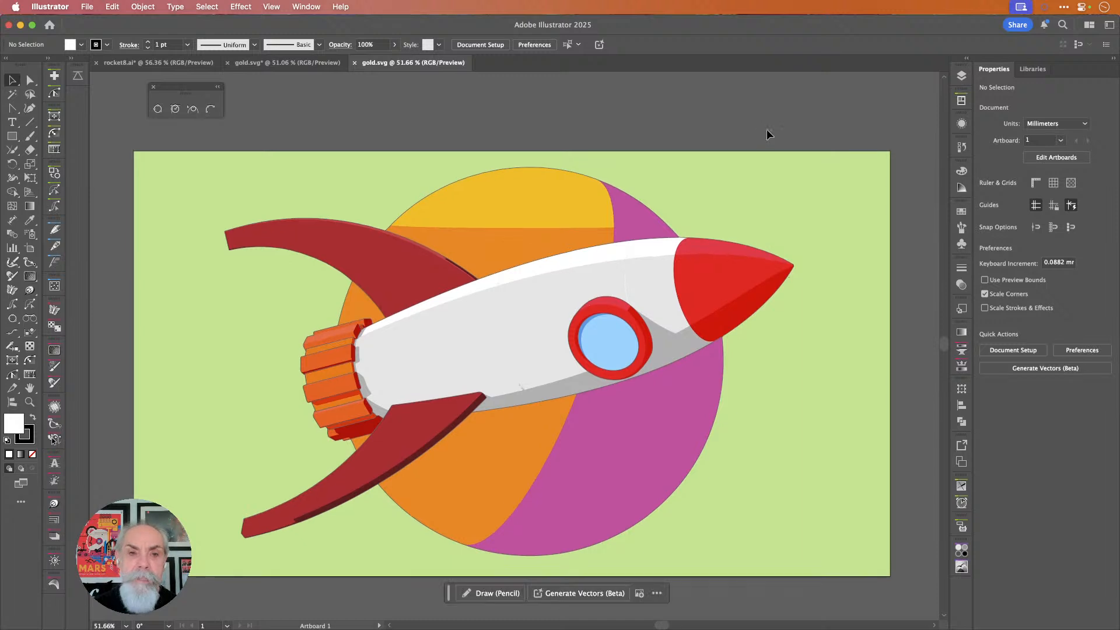
pyautogui.click(295, 66)
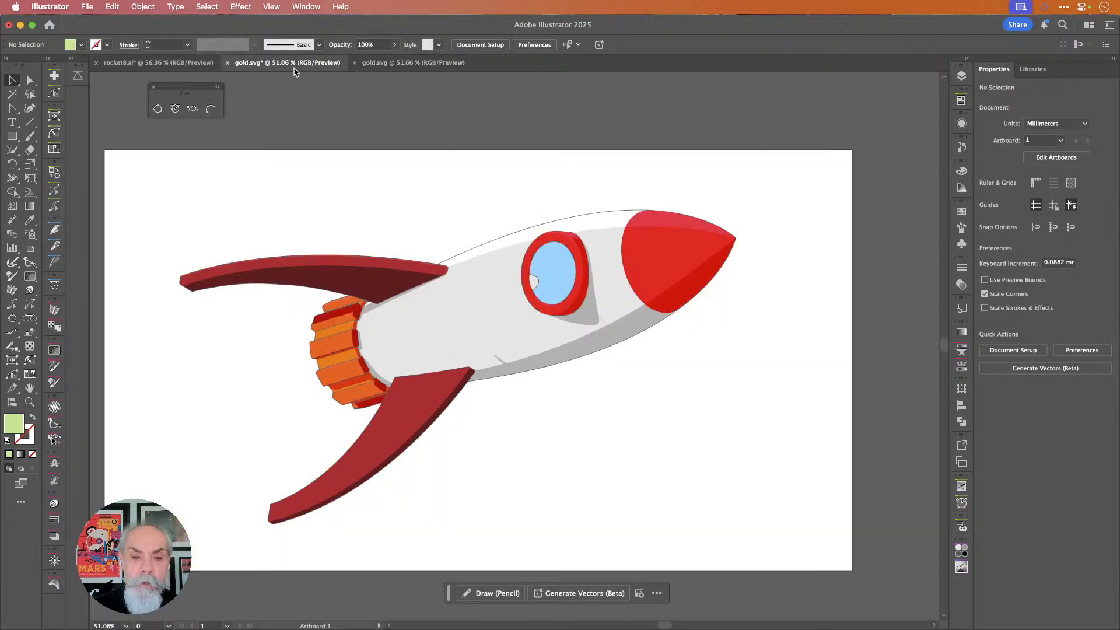
pyautogui.click(388, 65)
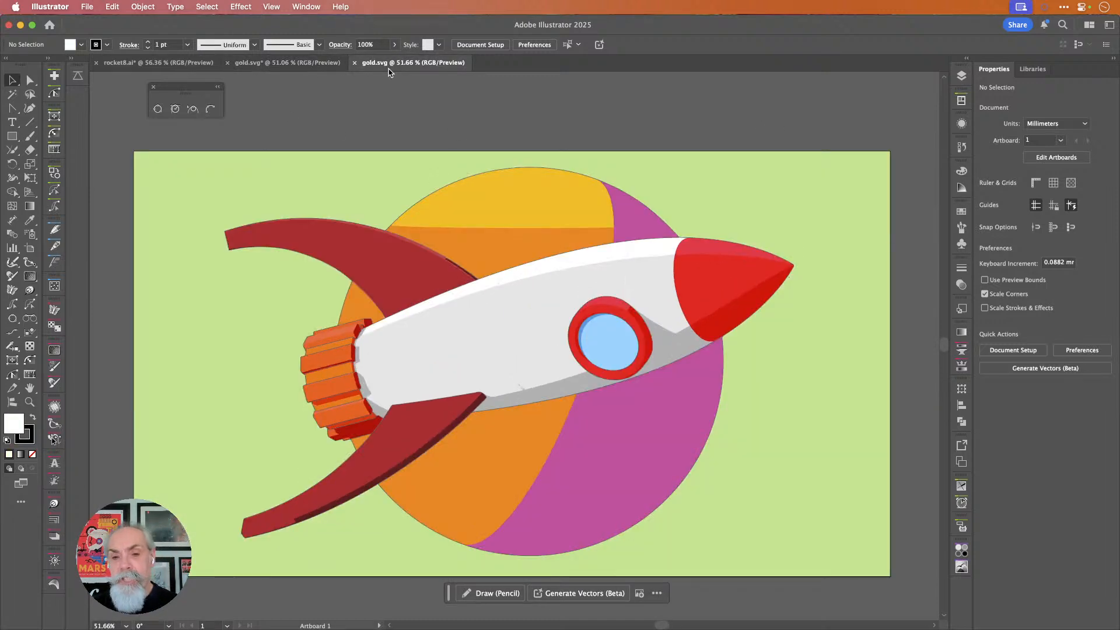
# Inspect the fills group of the rocket and planet in isolation mode, and return to the full artwork.
pyautogui.click(536, 210)
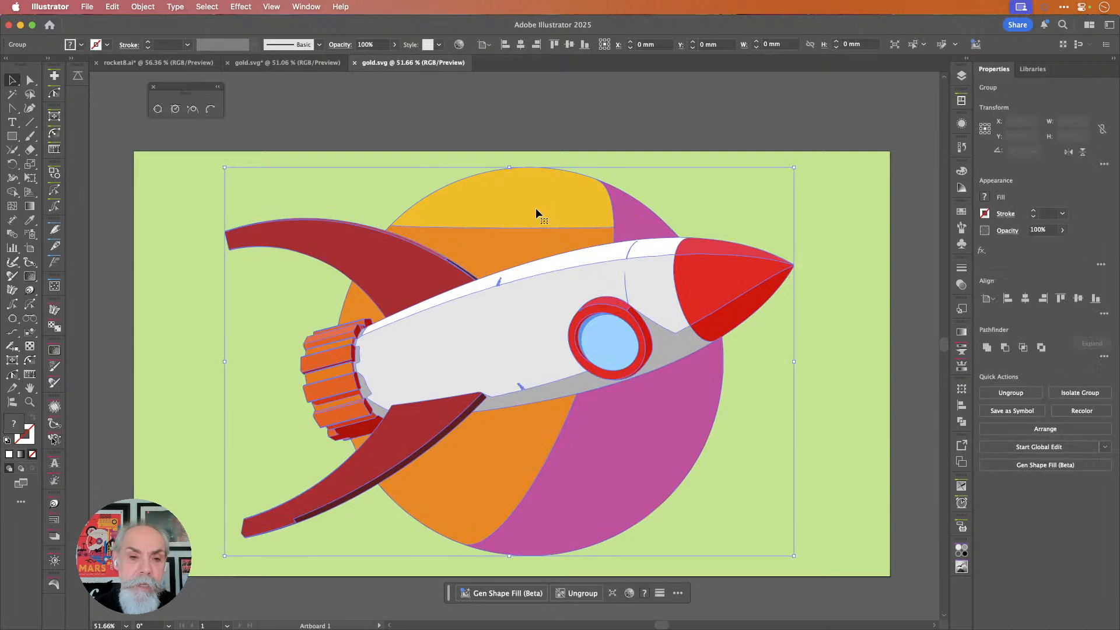
pyautogui.doubleClick(536, 210)
pyautogui.click(538, 211)
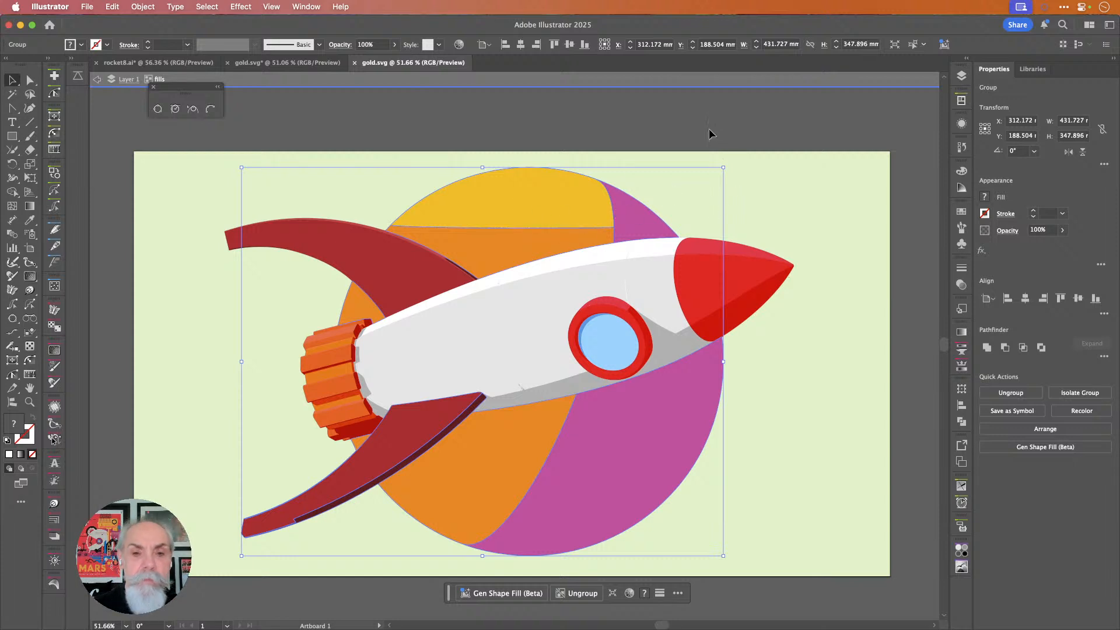
pyautogui.click(734, 129)
pyautogui.doubleClick(771, 143)
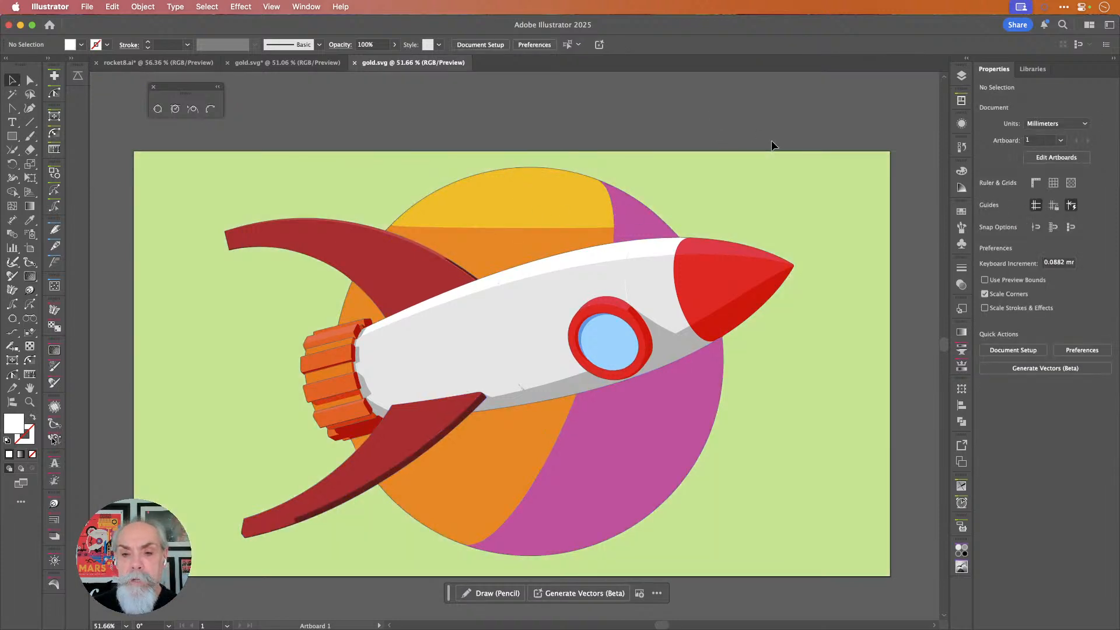
# Try moving the green background rectangle sideways separately from the rocket and planet, and undo the move.
pyautogui.click(777, 191)
pyautogui.moveTo(759, 225); pyautogui.dragTo(874, 238)
pyautogui.press('super+z')
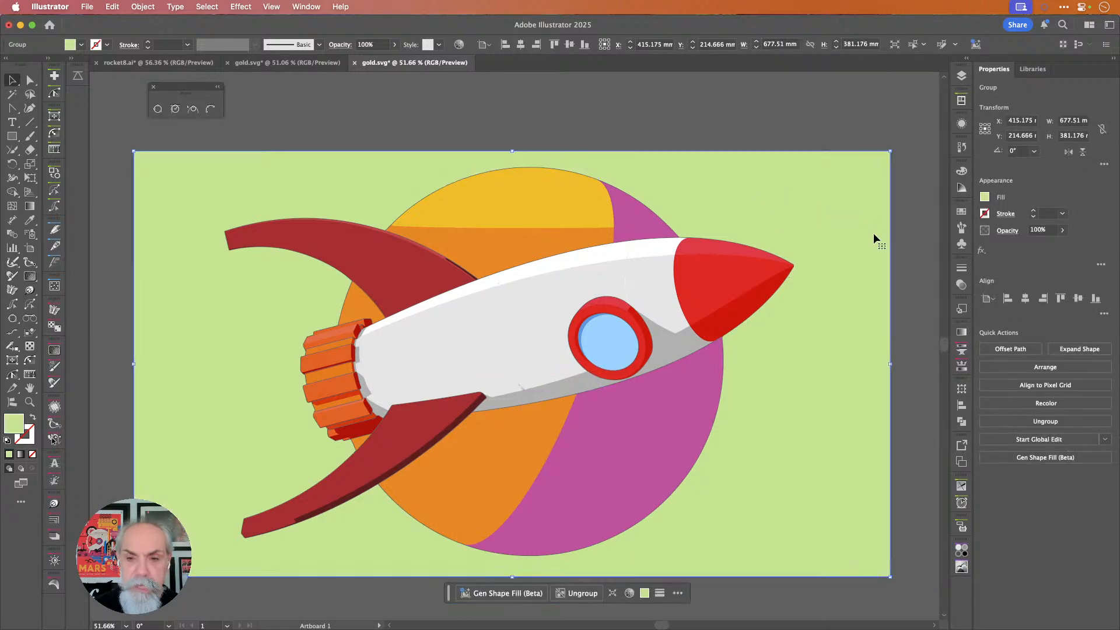
# Change the background rectangle's fill to dark navy #00061f and deselect it.
pyautogui.click(81, 45)
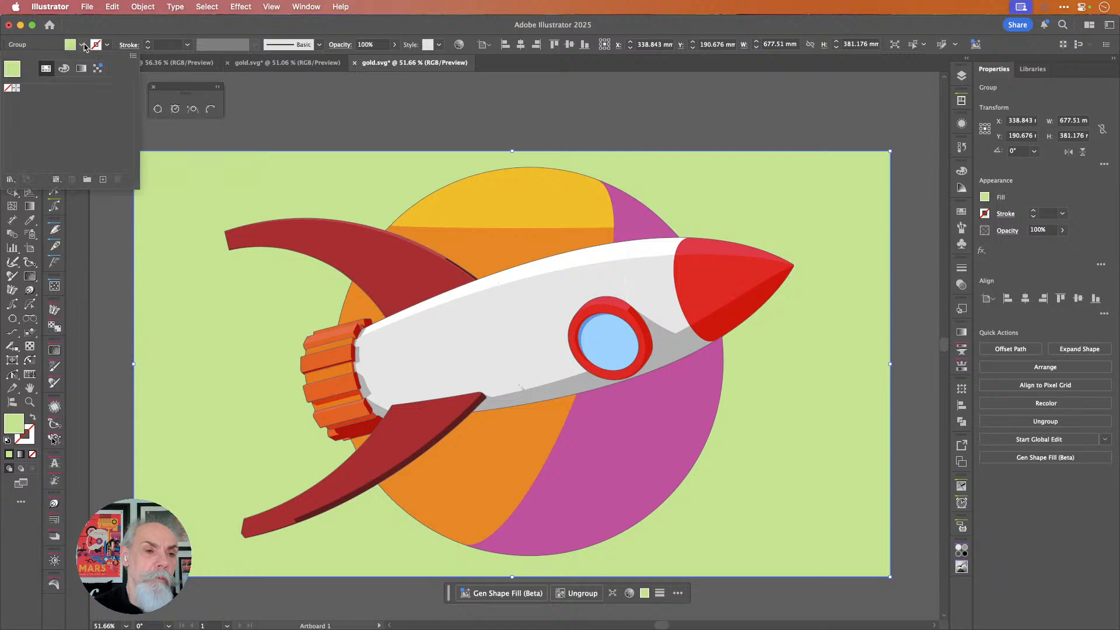
pyautogui.click(64, 69)
pyautogui.click(46, 68)
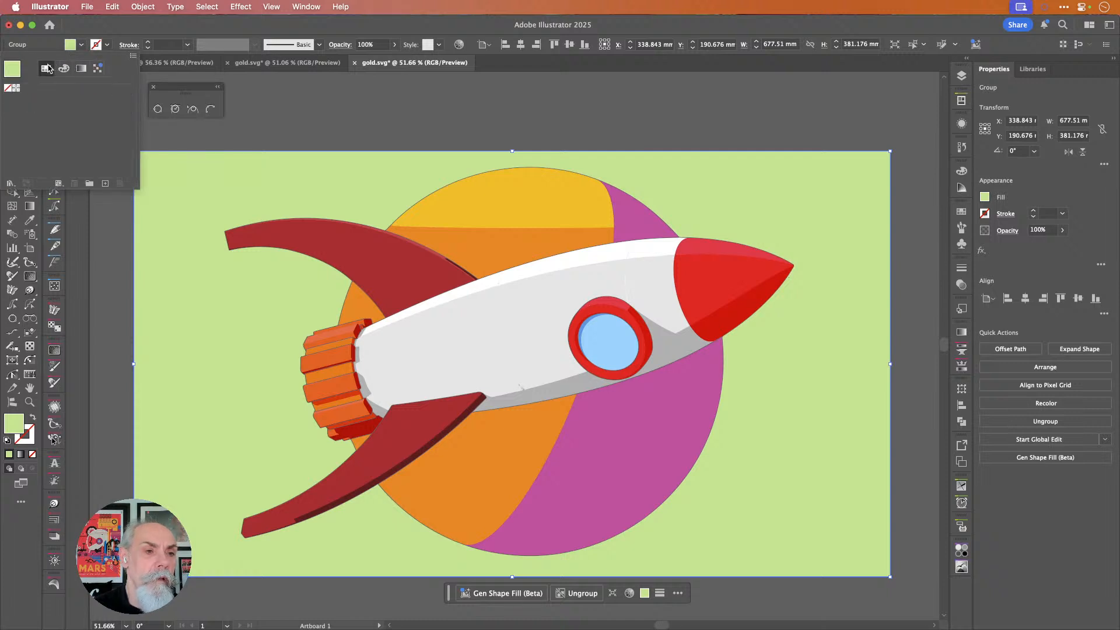
pyautogui.click(64, 69)
pyautogui.moveTo(91, 169); pyautogui.dragTo(87, 178)
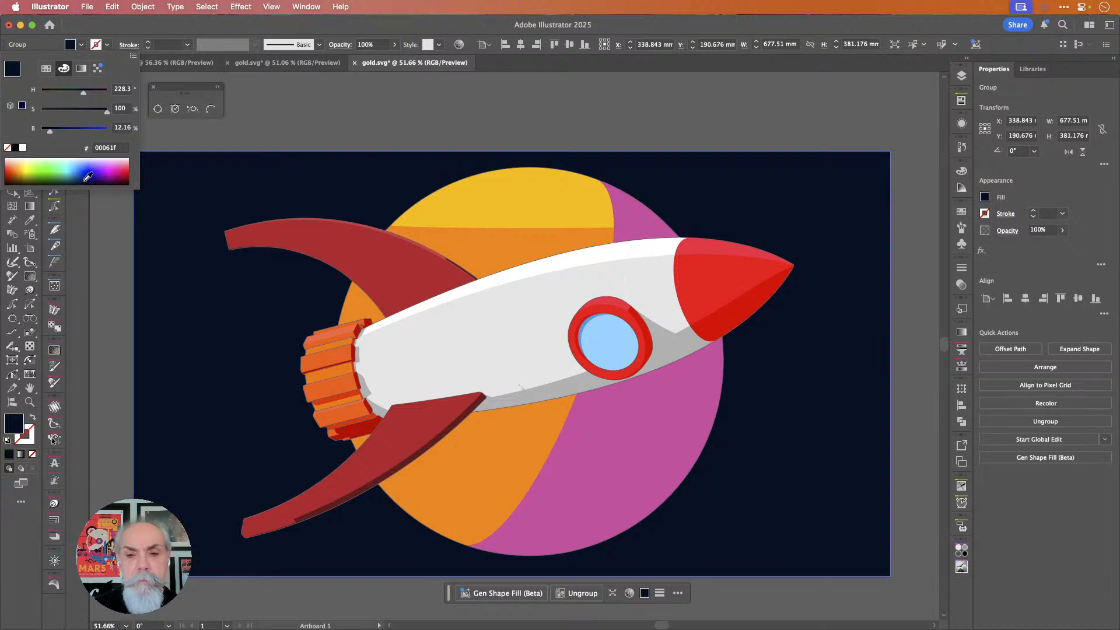
pyautogui.click(344, 132)
pyautogui.click(360, 138)
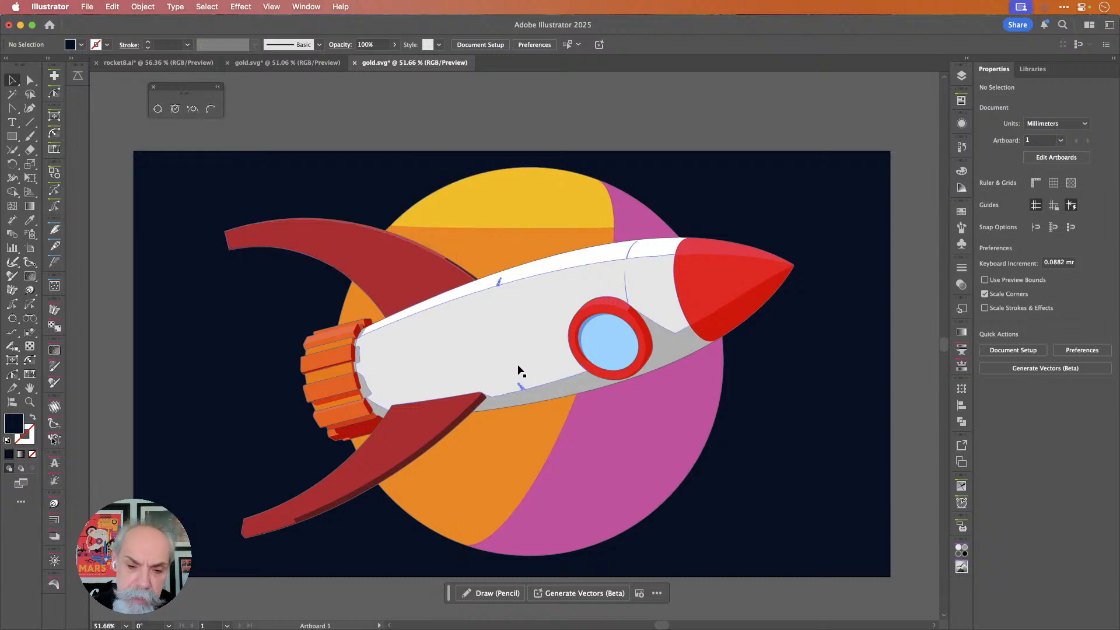
# Examine the jagged shadow edge on the rocket's hull between the lower fin and the porthole.
pyautogui.keyDown('alt'); pyautogui.scroll(5, 523, 397); pyautogui.keyUp('alt')
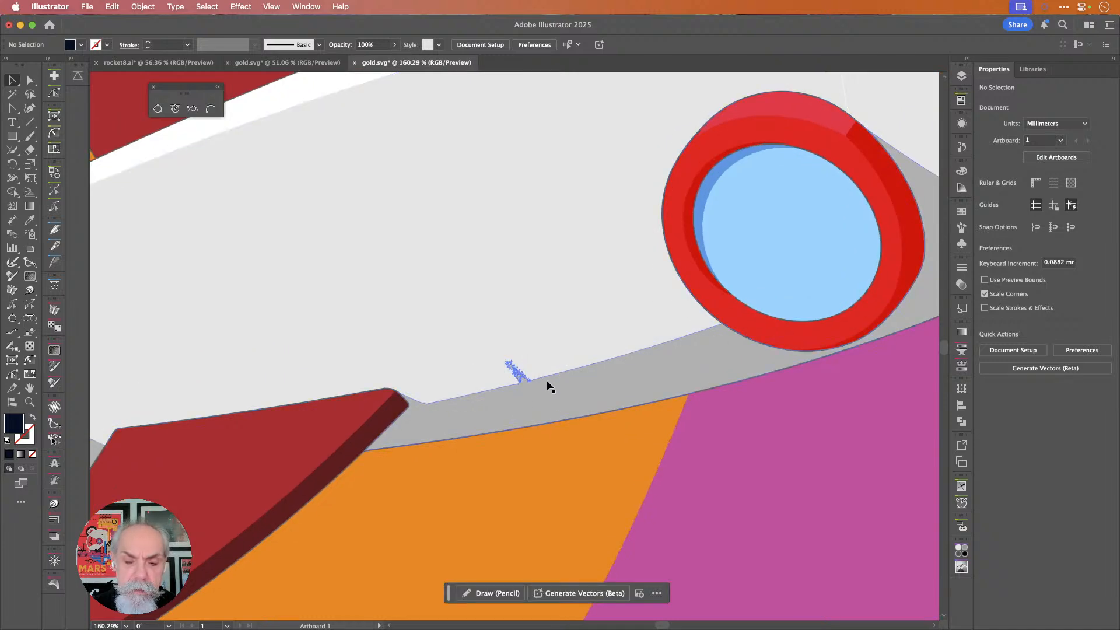
pyautogui.keyDown('alt'); pyautogui.scroll(6, 548, 379); pyautogui.keyUp('alt')
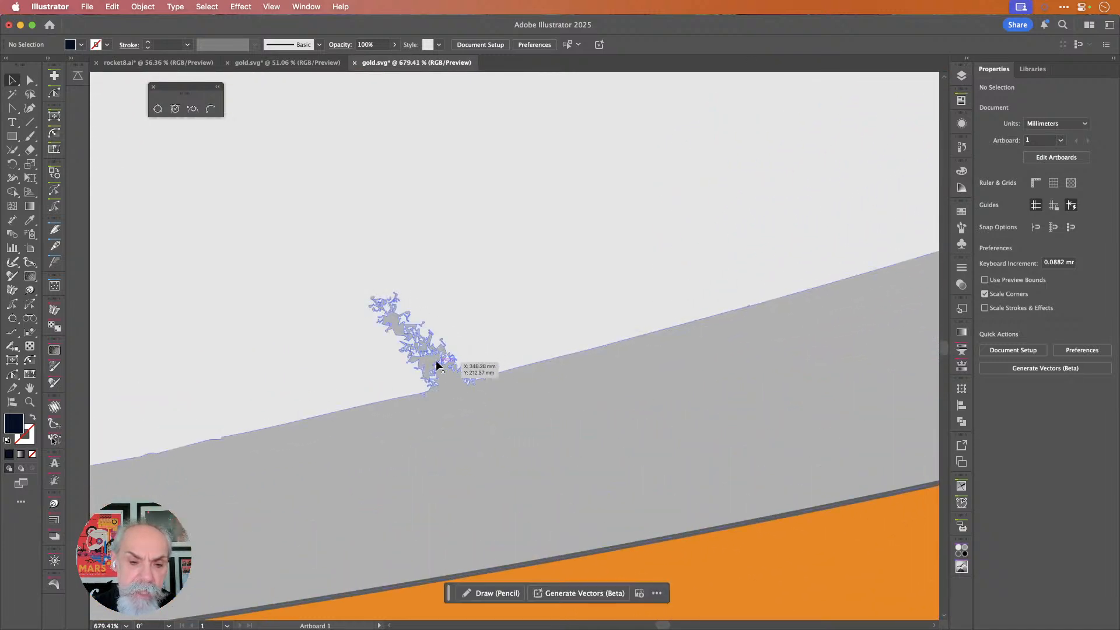
pyautogui.keyDown('alt'); pyautogui.scroll(-3, 481, 398); pyautogui.keyUp('alt')
pyautogui.keyDown('alt'); pyautogui.scroll(-8, 481, 399); pyautogui.keyUp('alt')
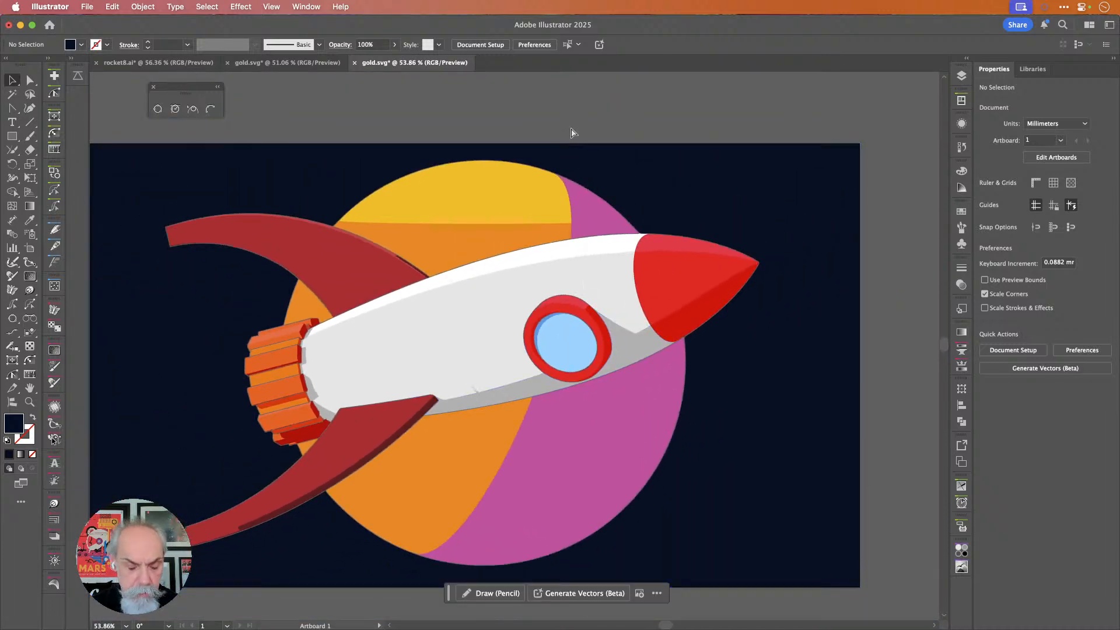
pyautogui.keyDown('alt'); pyautogui.scroll(1, 571, 132); pyautogui.keyUp('alt')
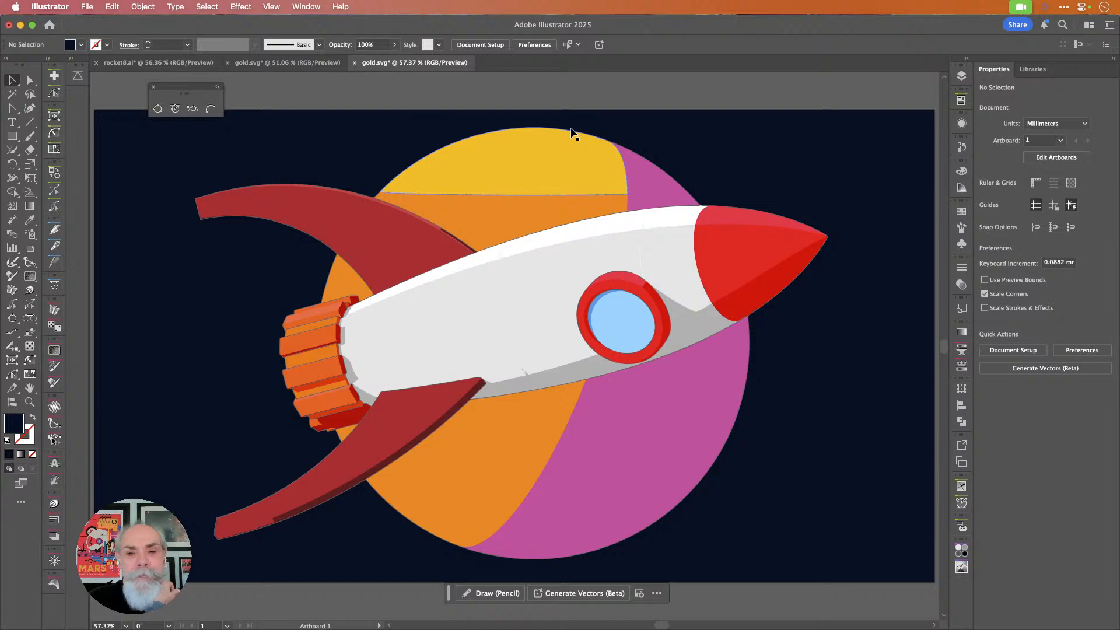
# Try moving the rocket and planet fills group aside from its outlines, and undo the move.
pyautogui.click(566, 163)
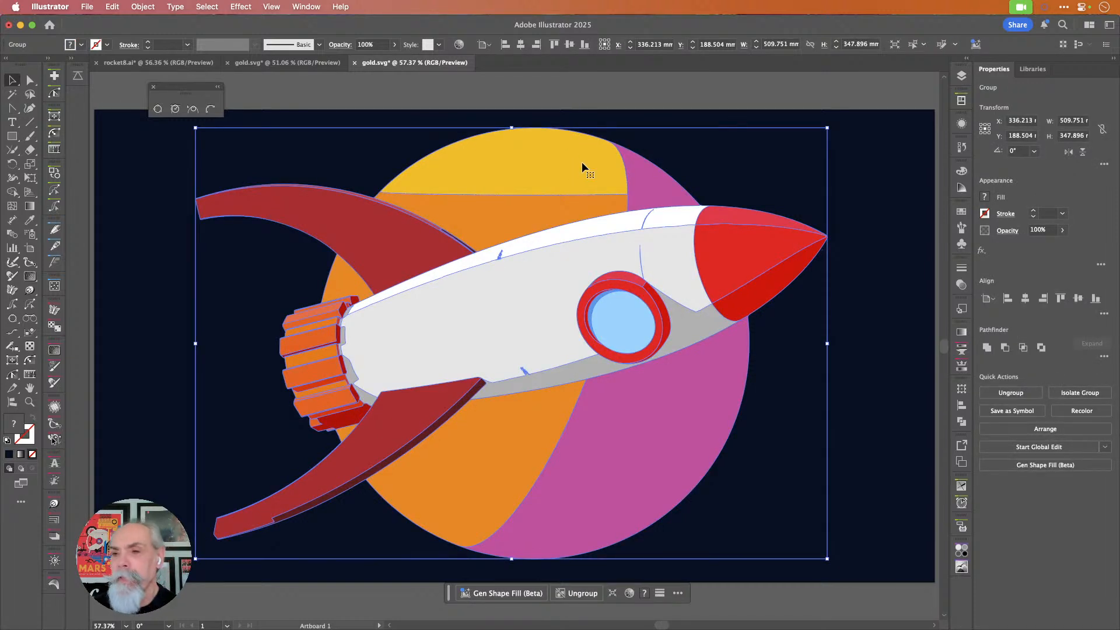
pyautogui.moveTo(582, 163); pyautogui.dragTo(680, 163)
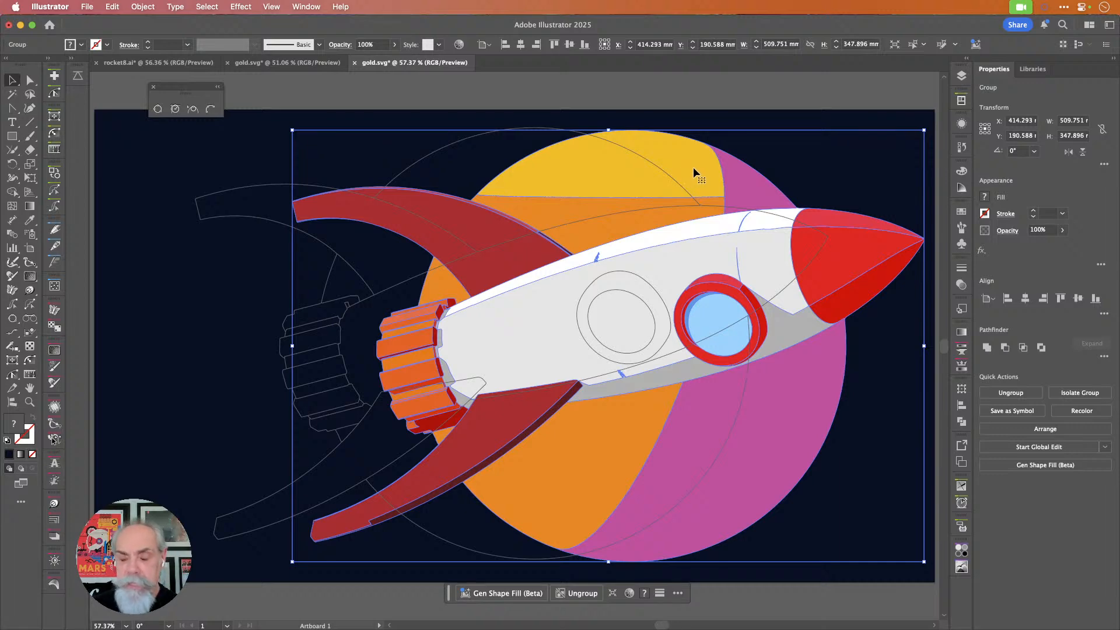
pyautogui.press('super+z')
# Hide the colored fills group and check that the remaining rocket and planet outlines select as one group.
pyautogui.click(697, 173)
pyautogui.press('super+y')
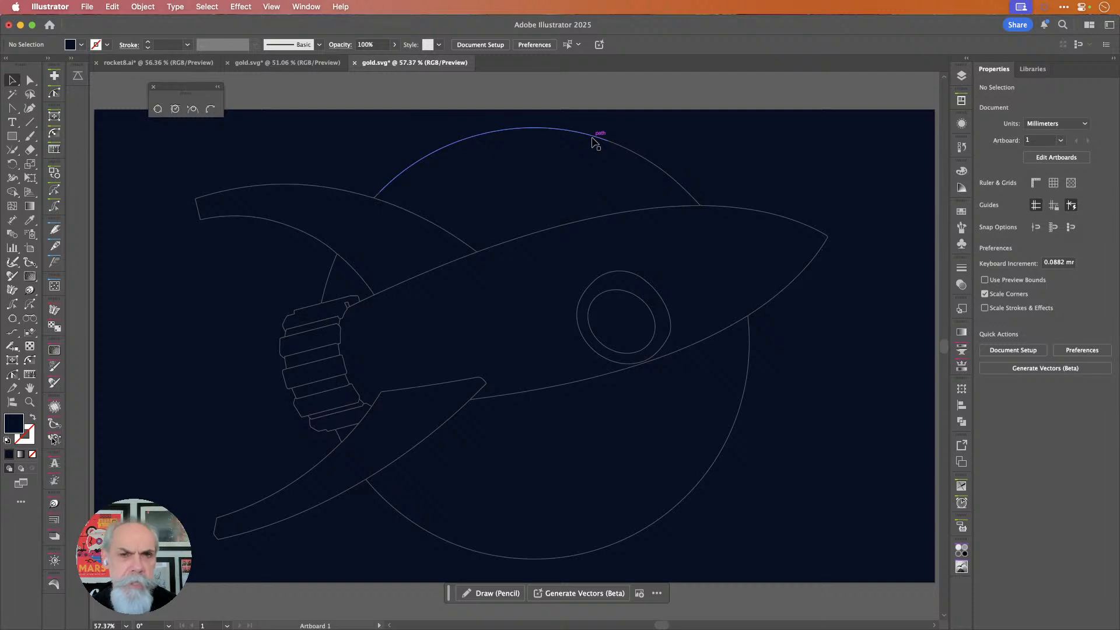
pyautogui.click(646, 161)
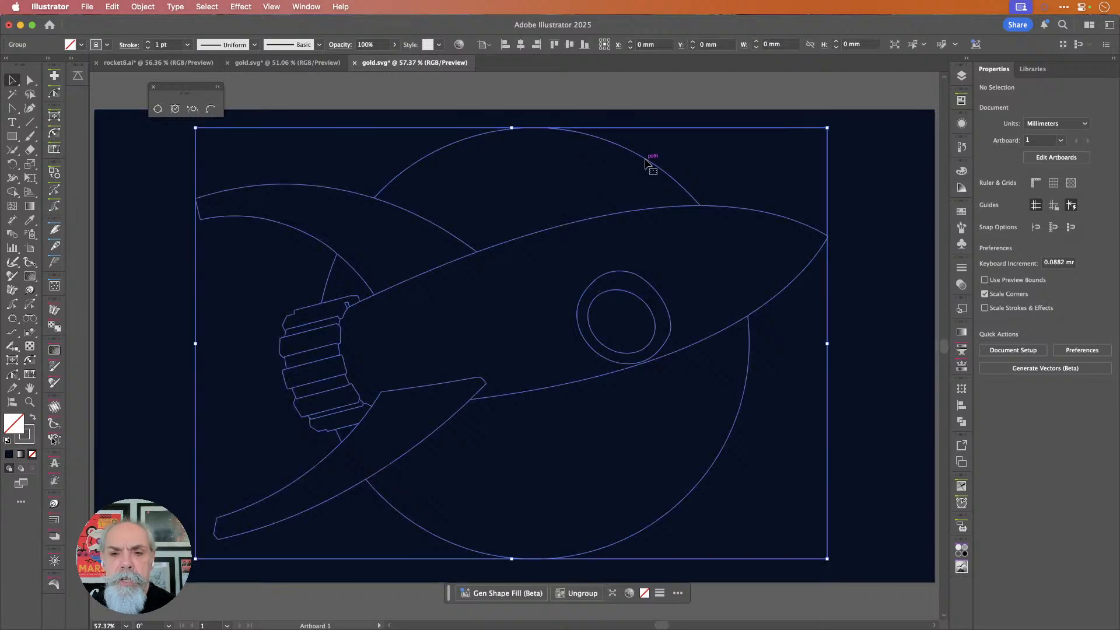
pyautogui.click(502, 94)
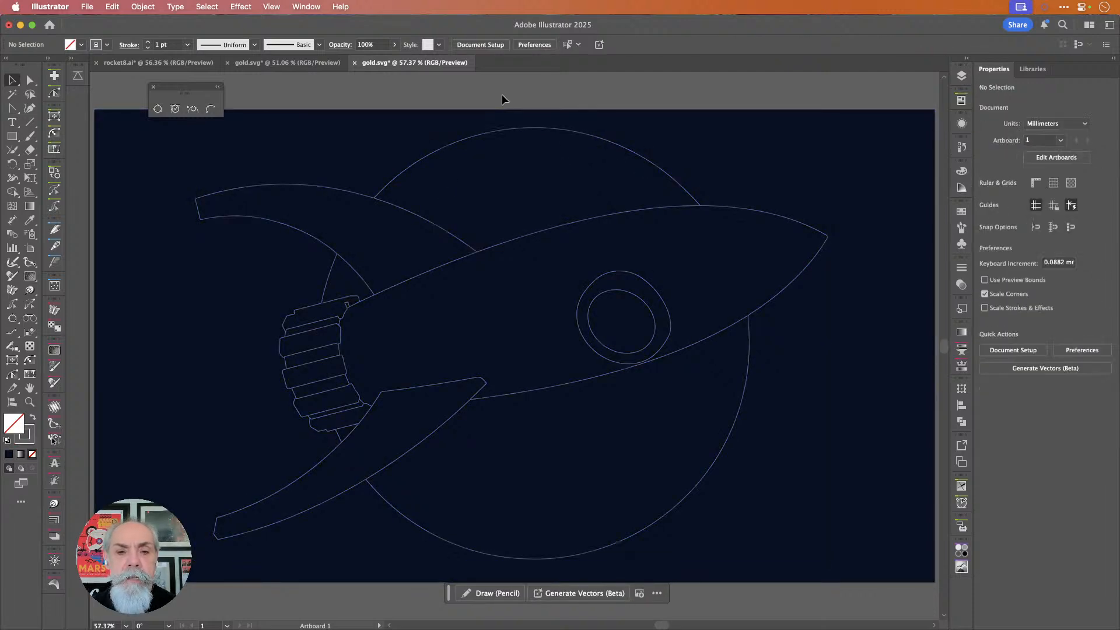
# Set the outline group's stroke weight to 6 pt and show the hidden fills group again.
pyautogui.click(516, 129)
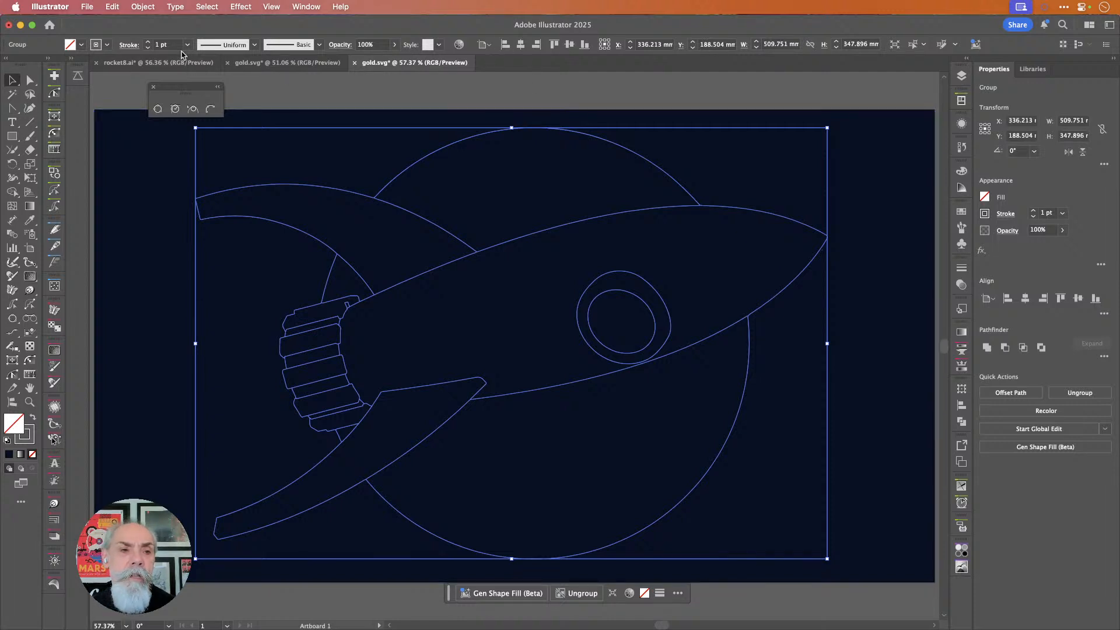
pyautogui.scroll(5, 173, 43)
pyautogui.scroll(2, 174, 46)
pyautogui.scroll(-2, 174, 46)
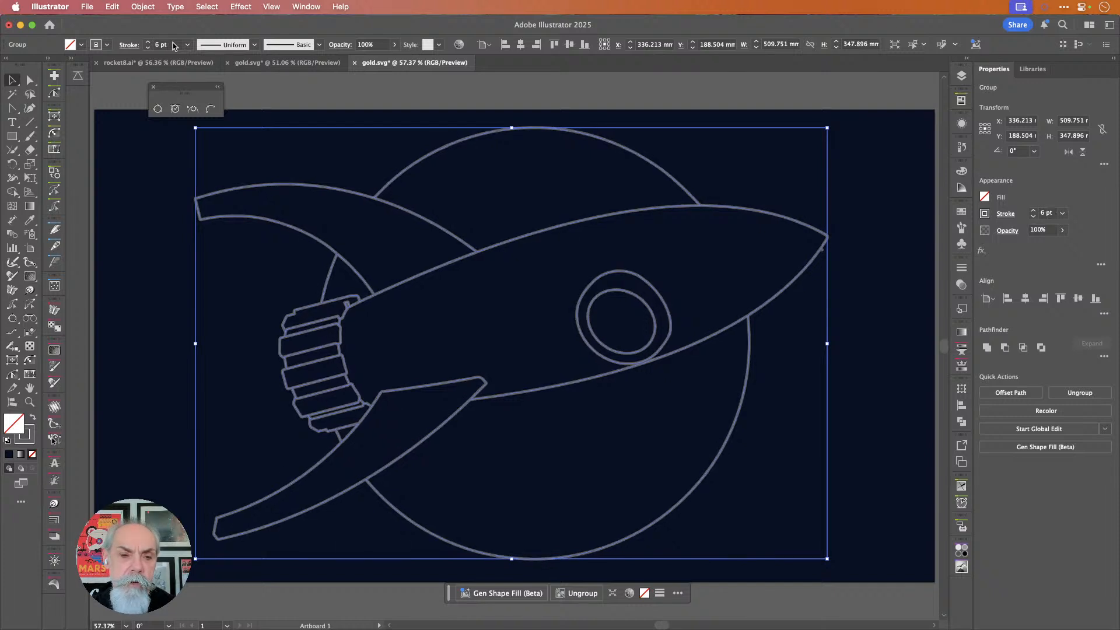
pyautogui.click(316, 91)
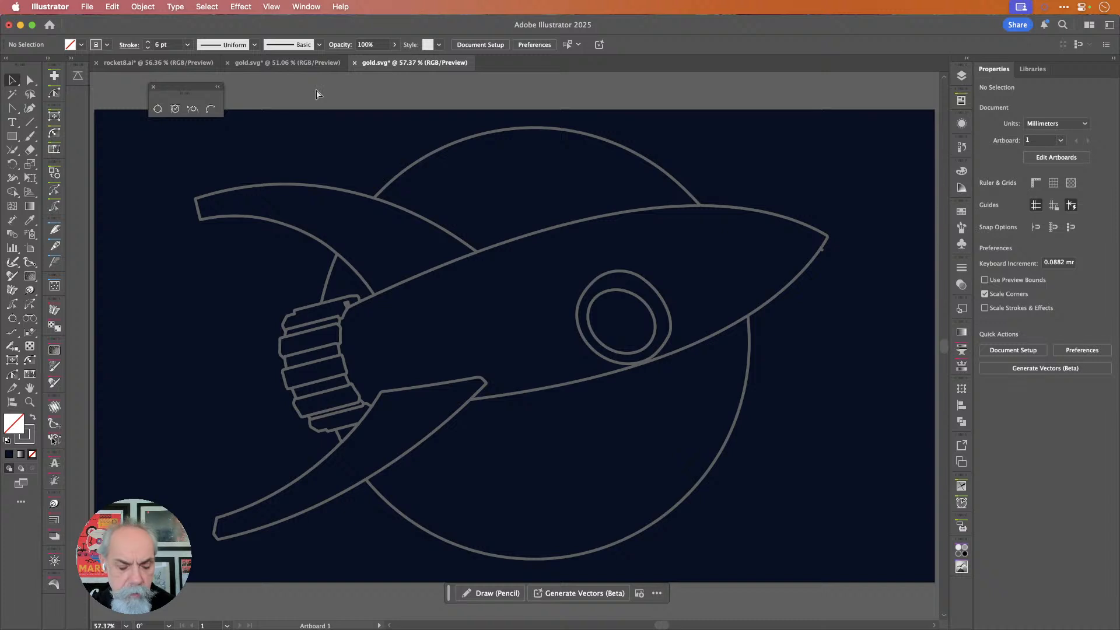
pyautogui.press('super+a')
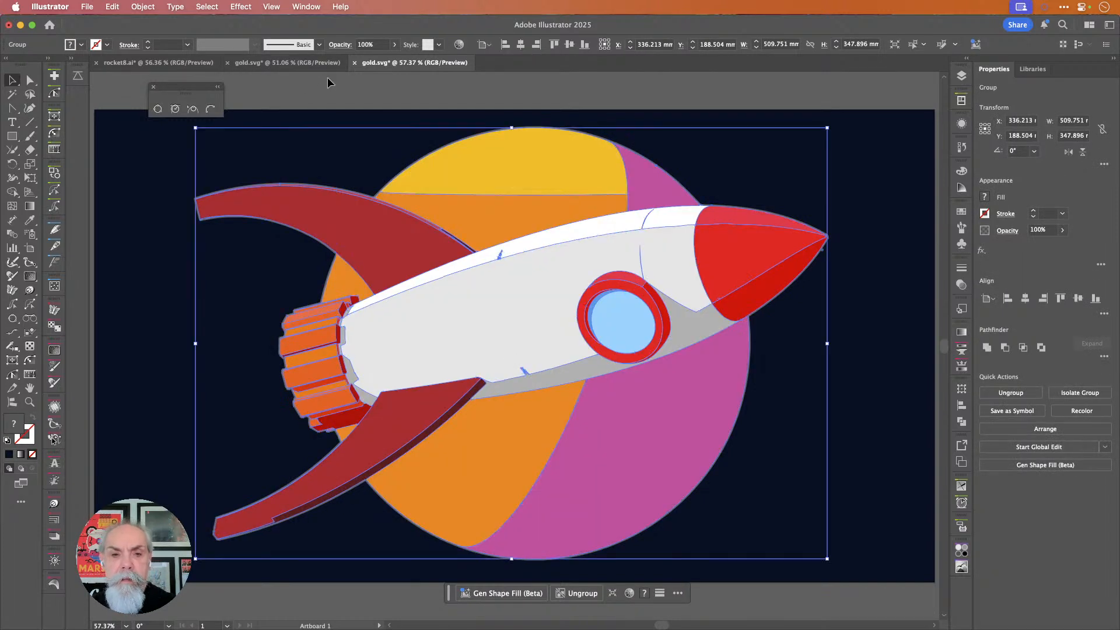
pyautogui.click(457, 90)
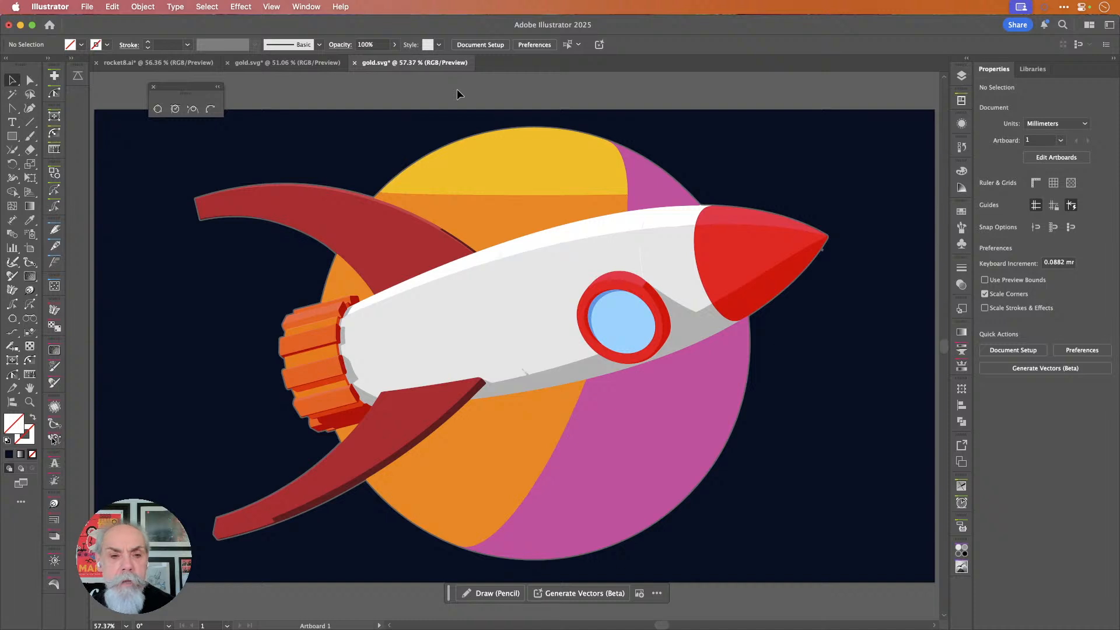
# Add a new fill to the rocket and planet fills group and place it beneath the group's contents.
pyautogui.click(342, 228)
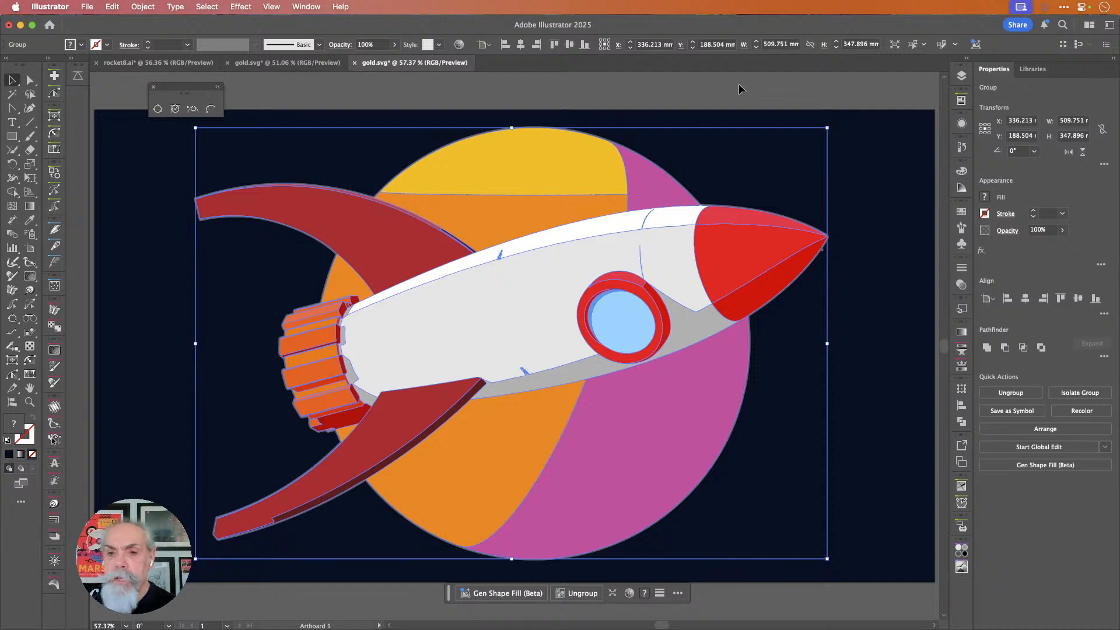
pyautogui.press('shift+super+b')
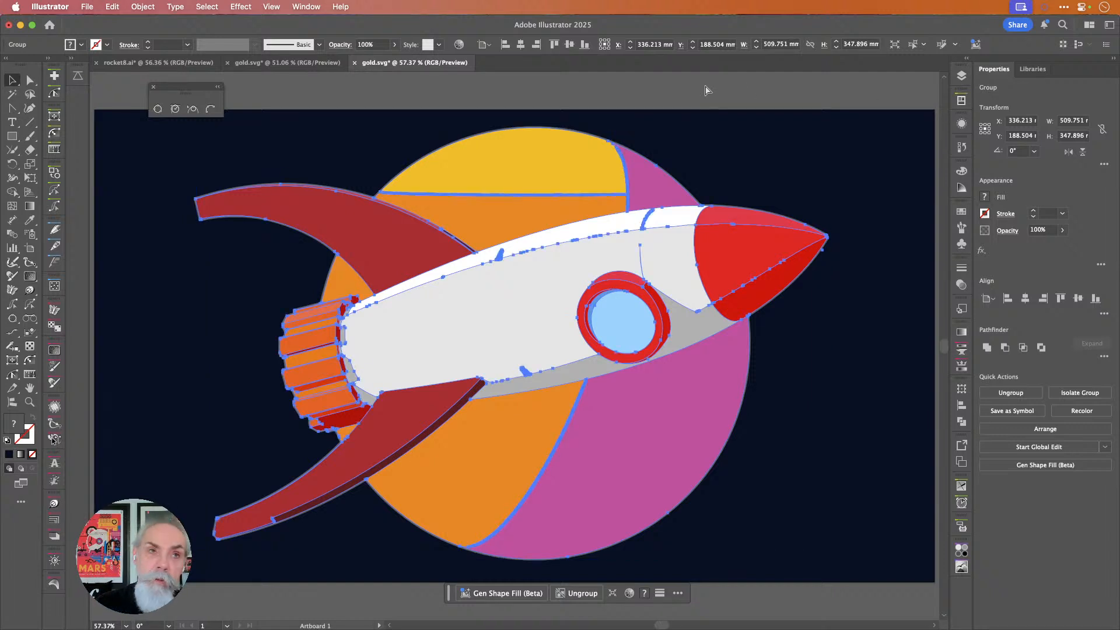
pyautogui.press('super+z')
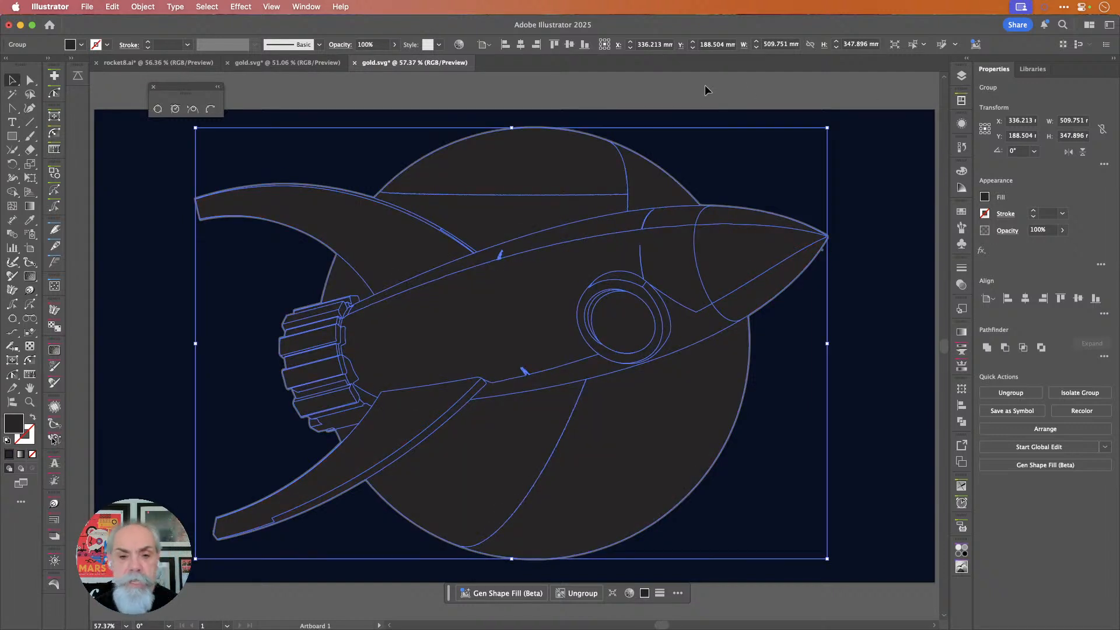
pyautogui.click(963, 124)
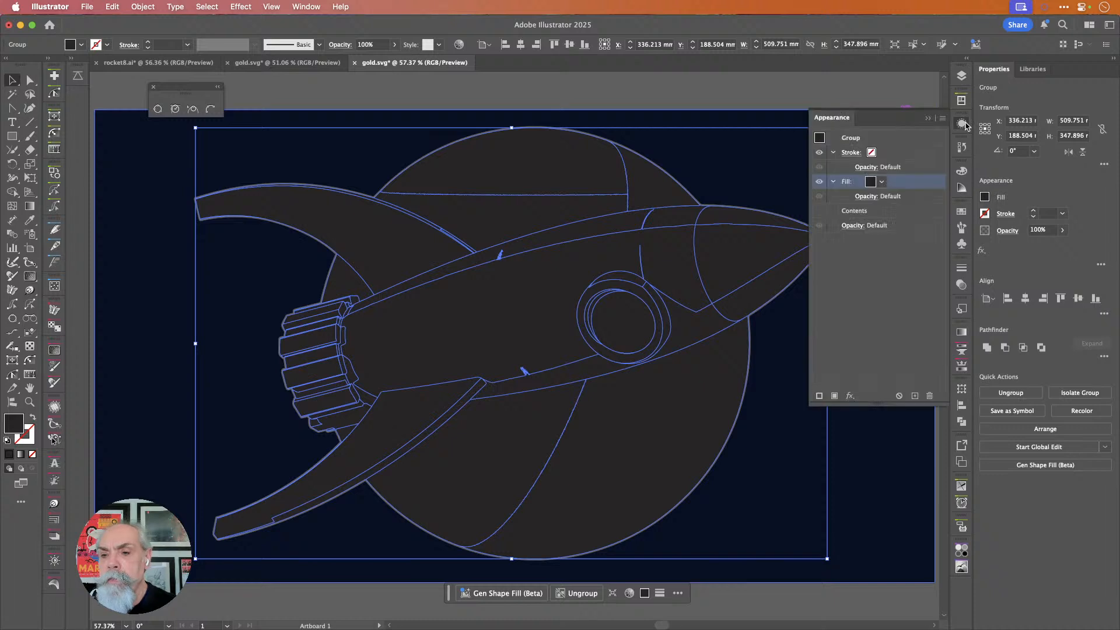
pyautogui.moveTo(911, 184); pyautogui.dragTo(908, 224)
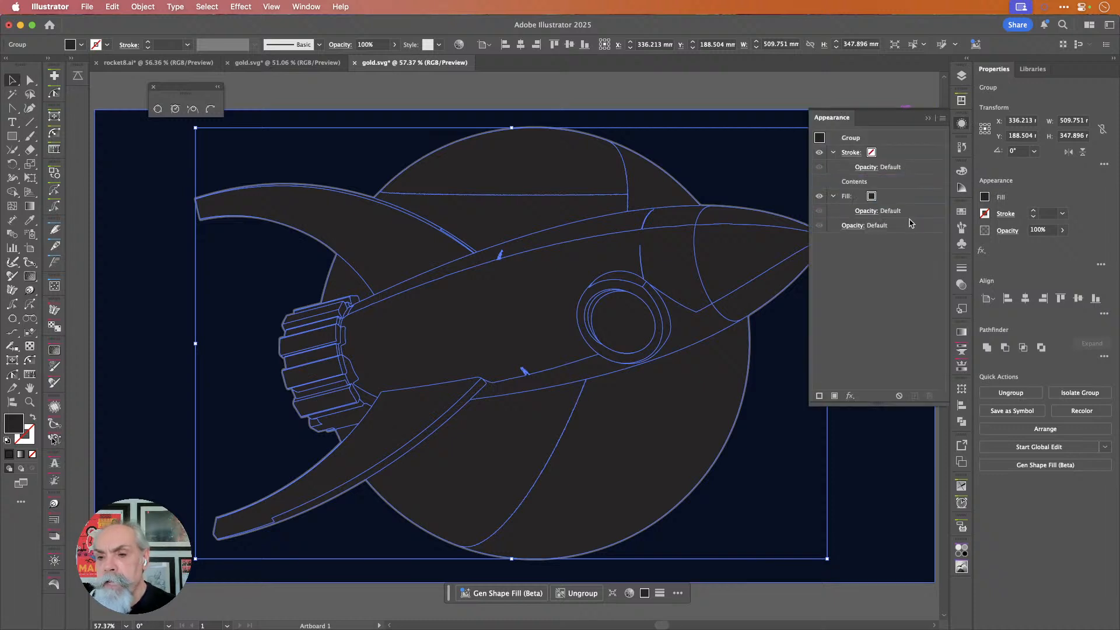
# Set the fill beneath the group's contents to white (ffffff).
pyautogui.click(912, 198)
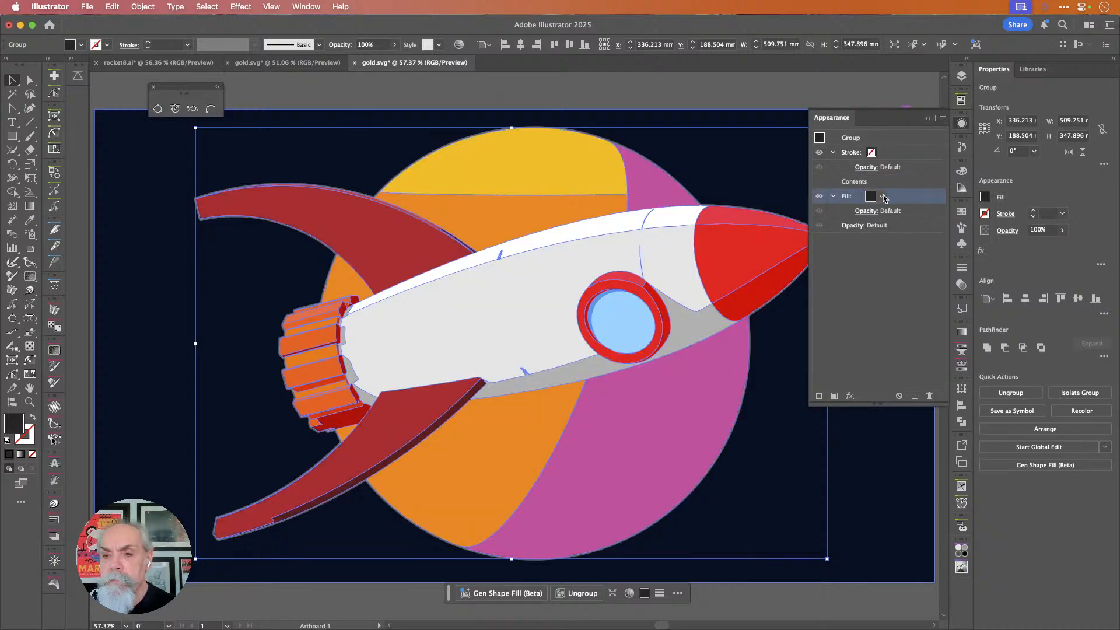
pyautogui.click(883, 197)
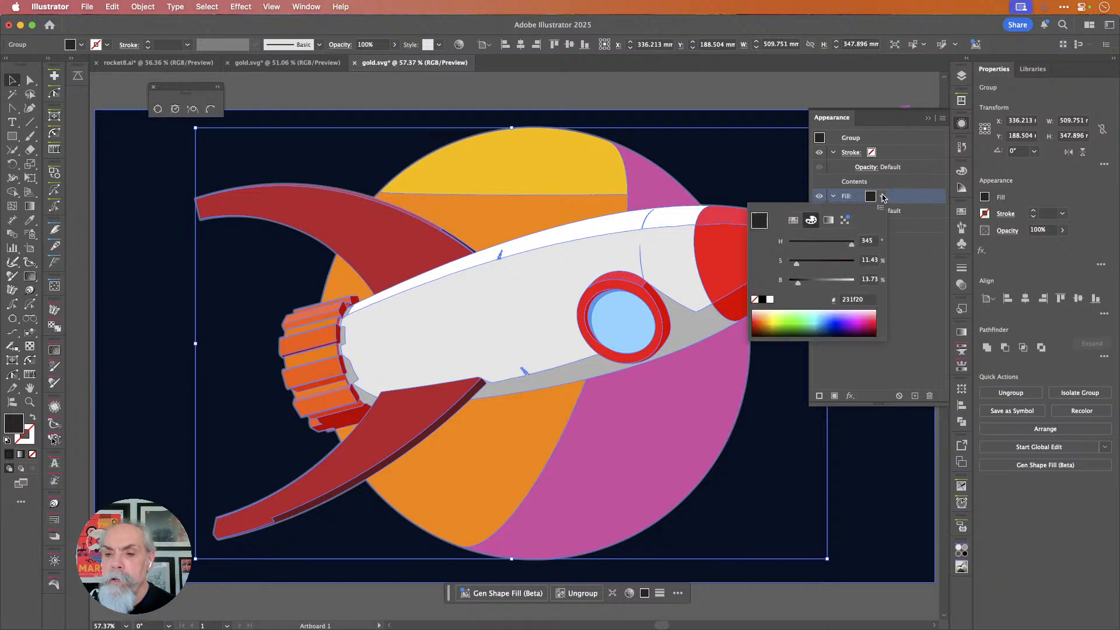
pyautogui.click(793, 220)
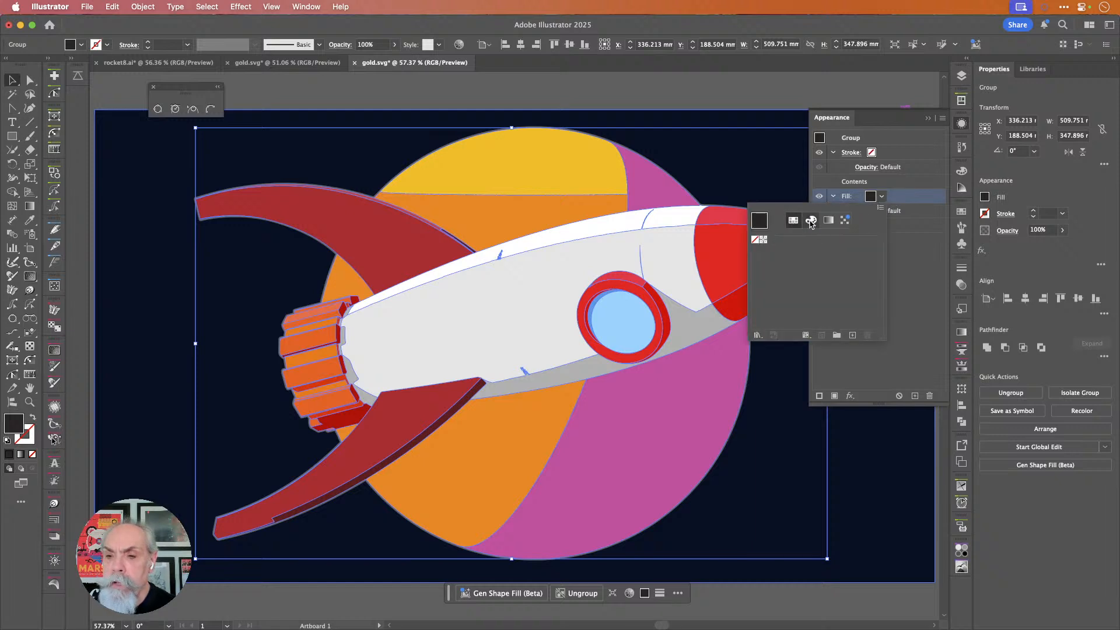
pyautogui.click(811, 222)
pyautogui.click(770, 299)
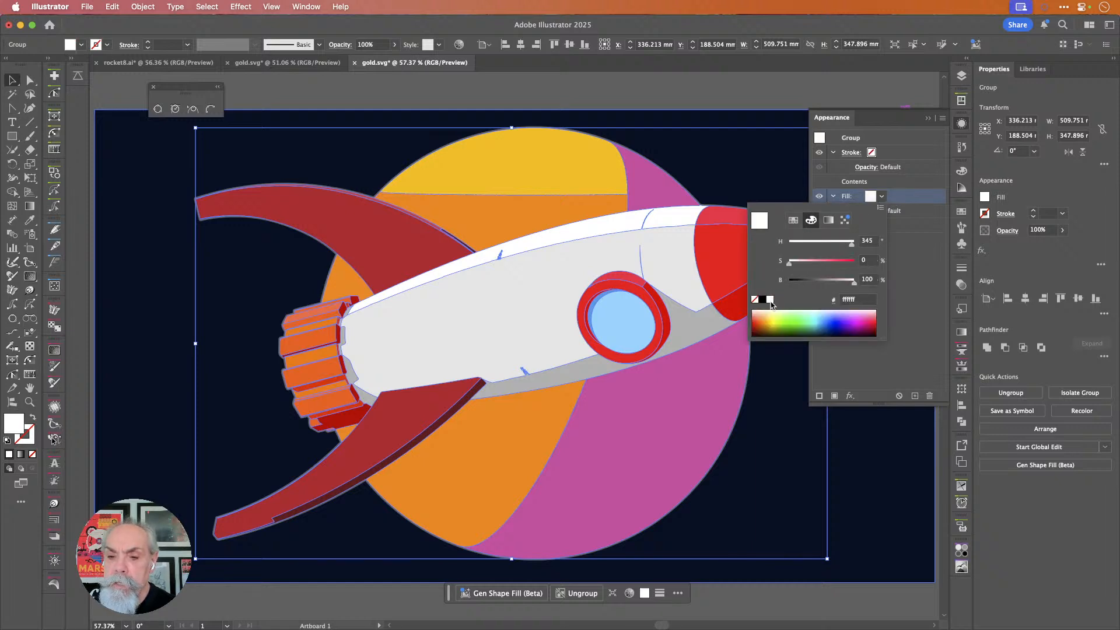
pyautogui.click(902, 198)
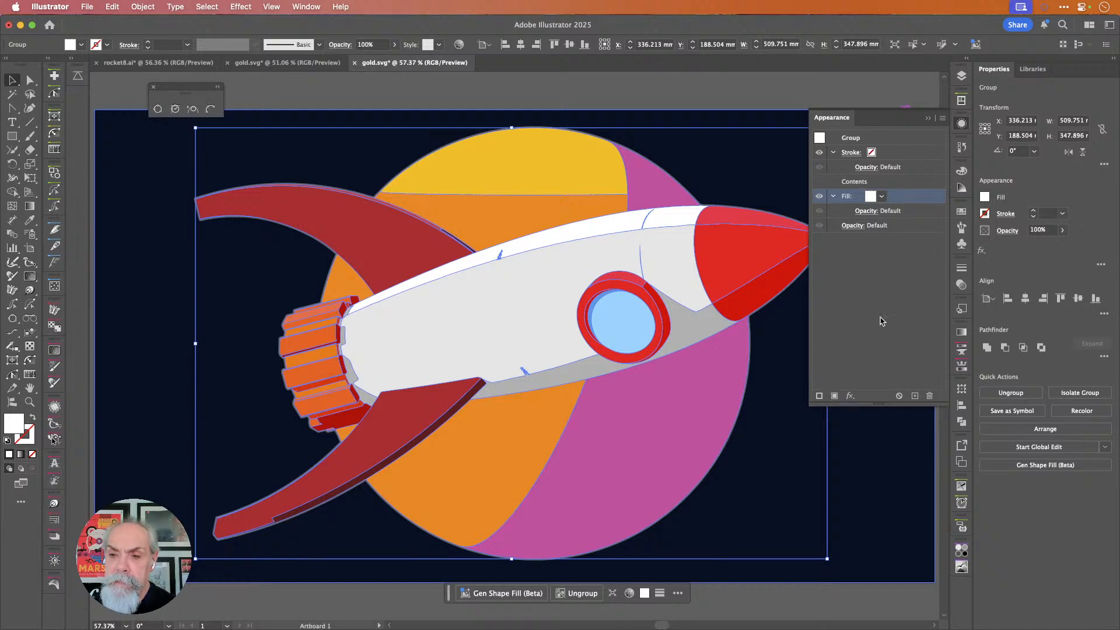
# Apply an Offset Path effect of 3.528 mm with Round joins to the group's white fill.
pyautogui.click(851, 396)
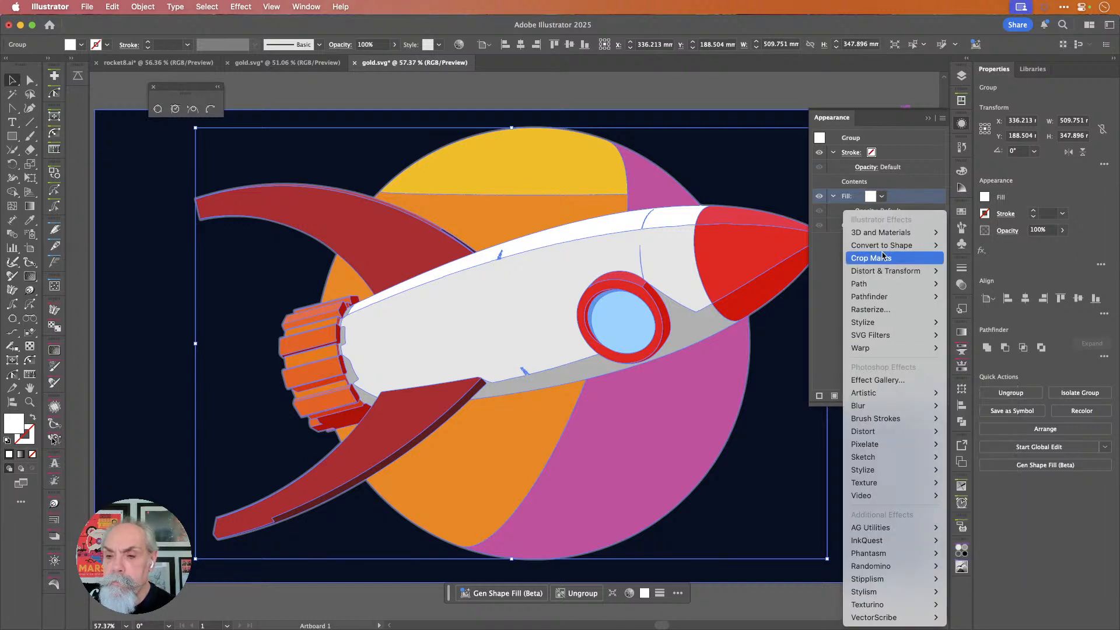
pyautogui.moveTo(892, 284)
pyautogui.click(974, 285)
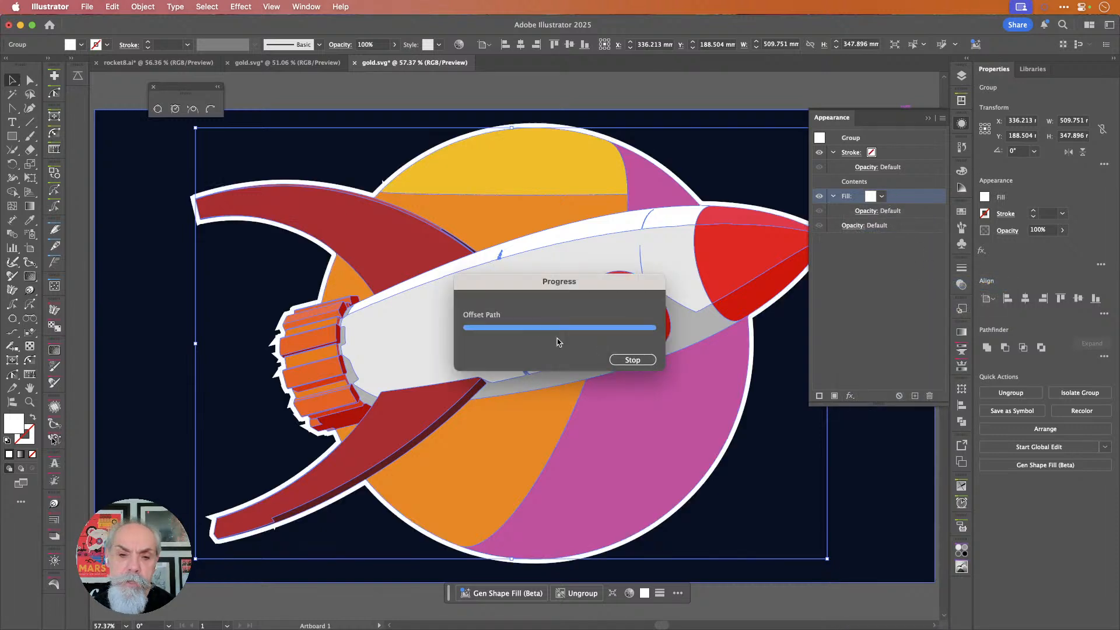
pyautogui.press('Tab')
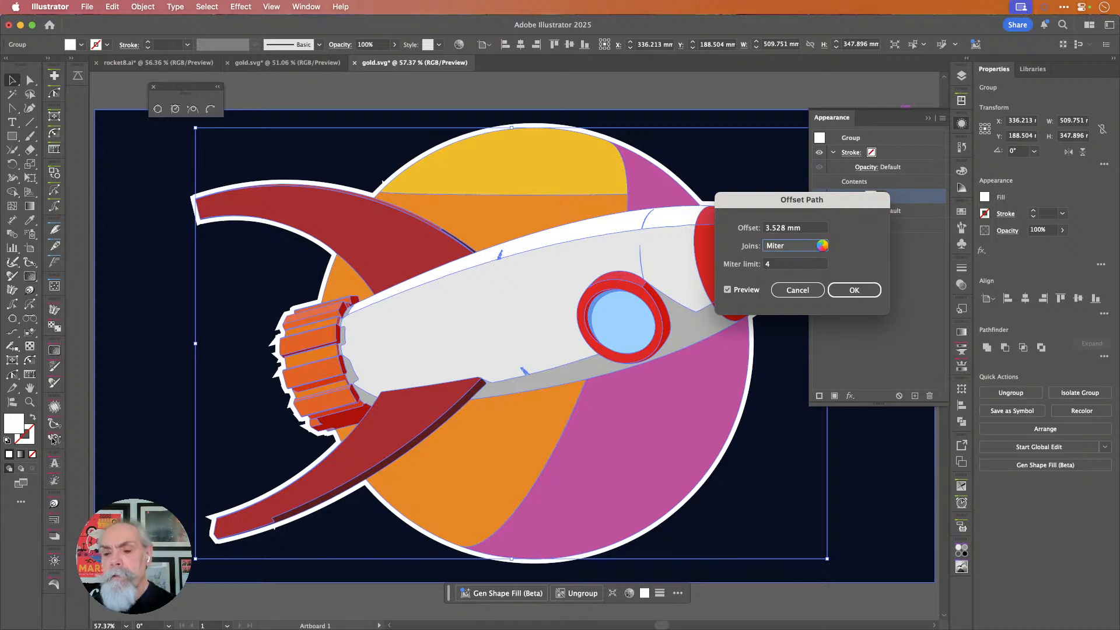
pyautogui.click(796, 246)
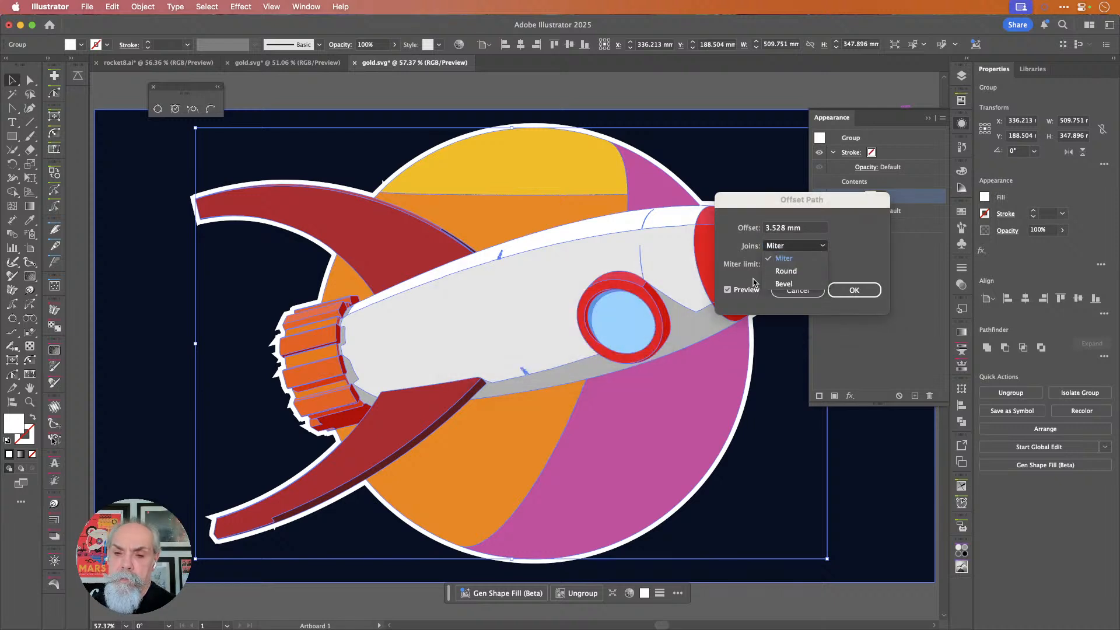
pyautogui.click(796, 271)
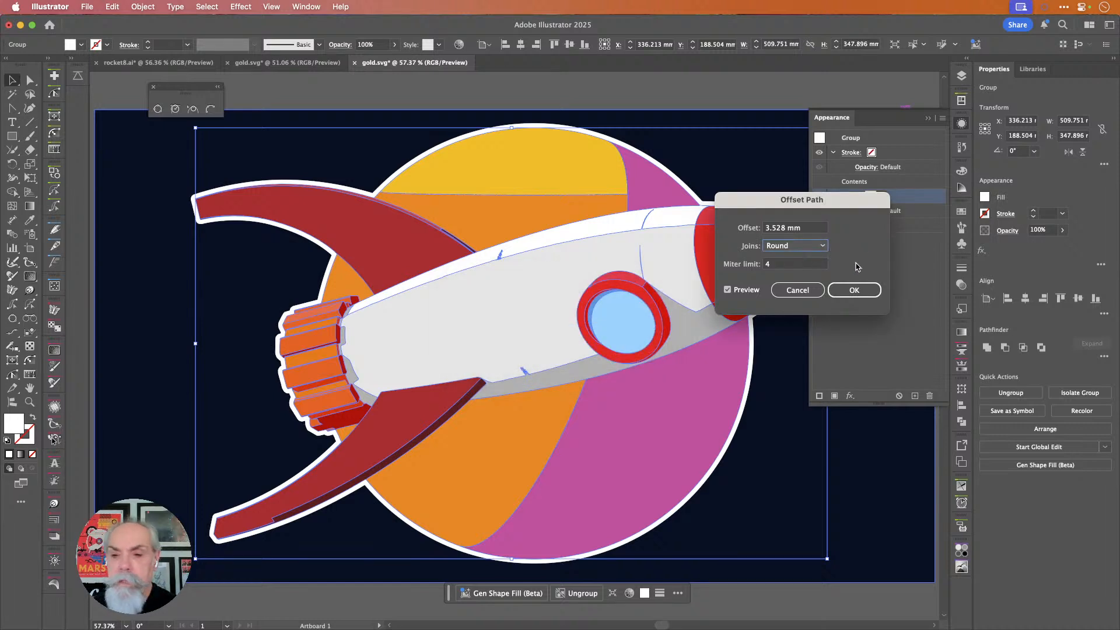
pyautogui.click(861, 291)
pyautogui.click(750, 79)
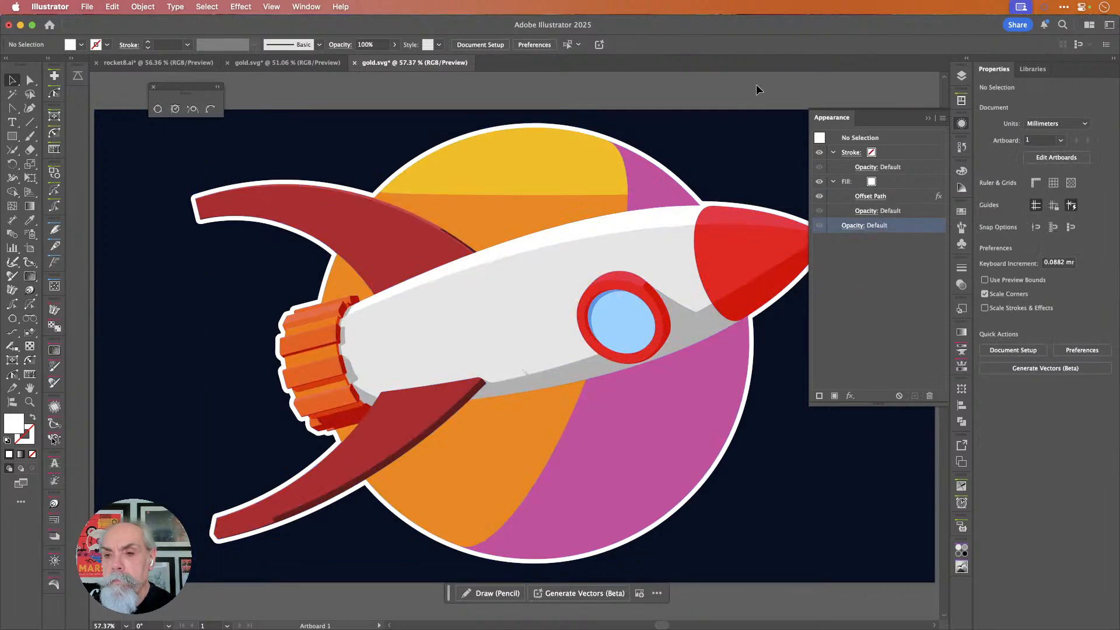
# Select the outlines group and move it above the fills group in the layer stacking order.
pyautogui.click(961, 125)
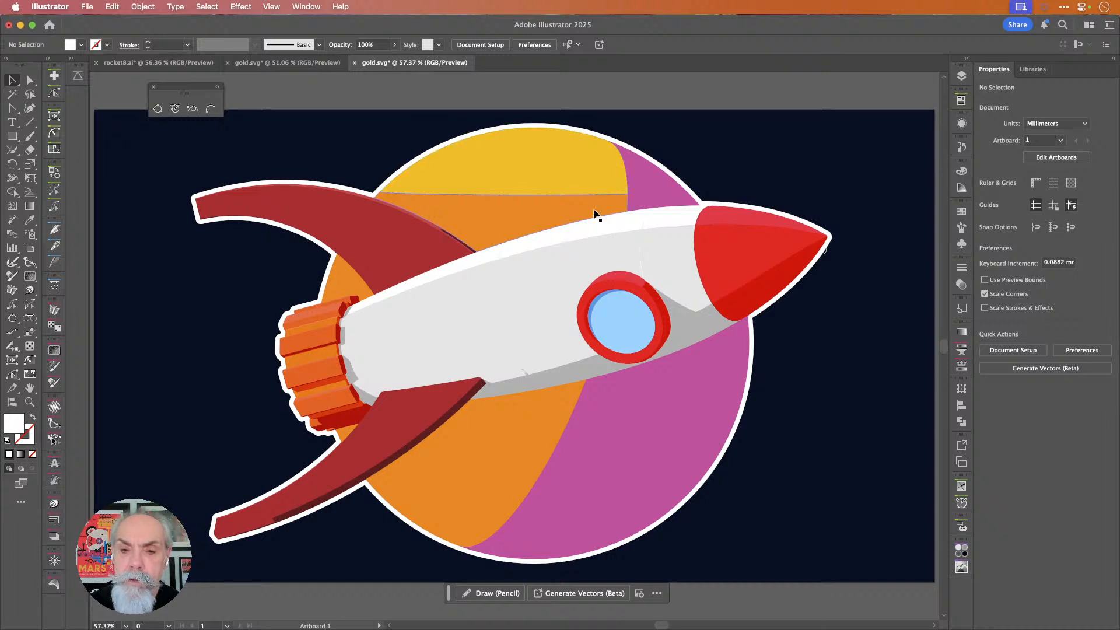
pyautogui.click(961, 124)
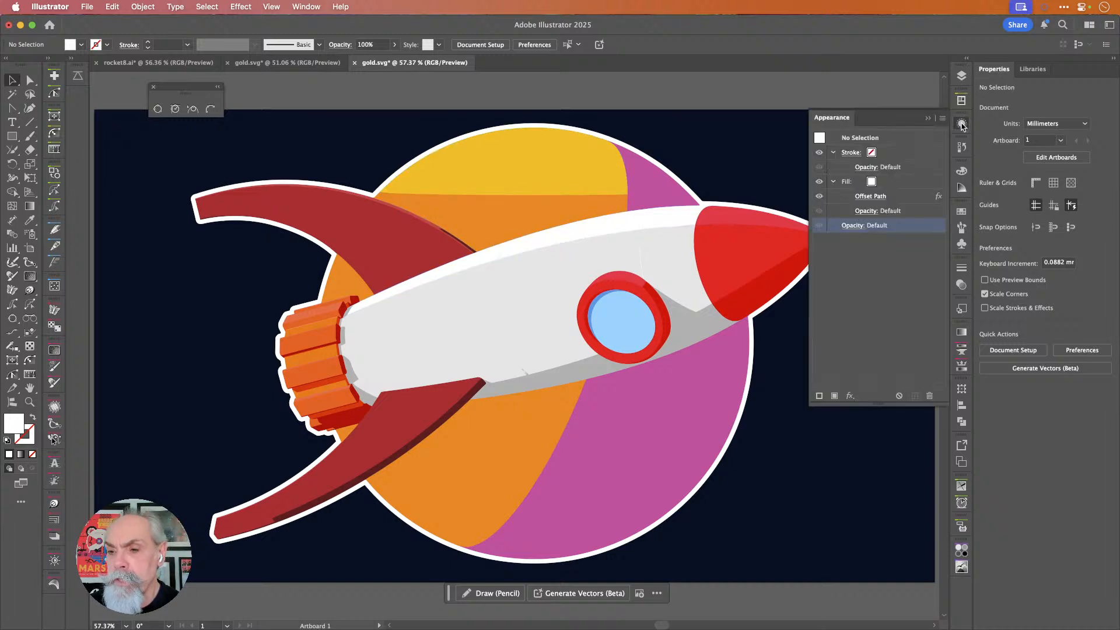
pyautogui.click(962, 76)
pyautogui.click(846, 109)
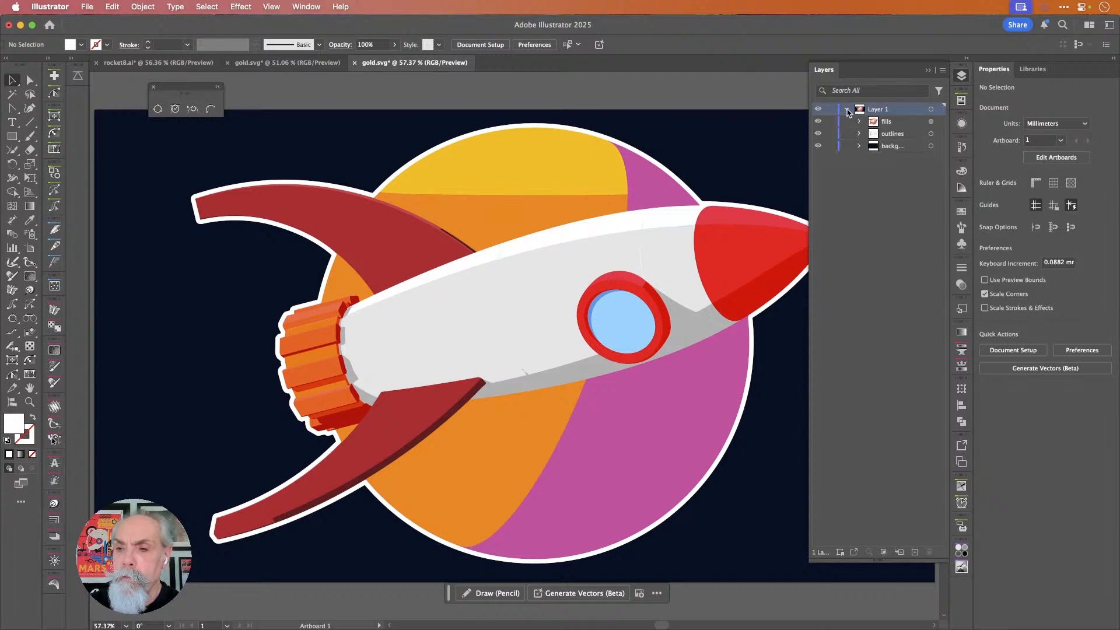
pyautogui.click(931, 134)
pyautogui.moveTo(916, 135); pyautogui.dragTo(913, 117)
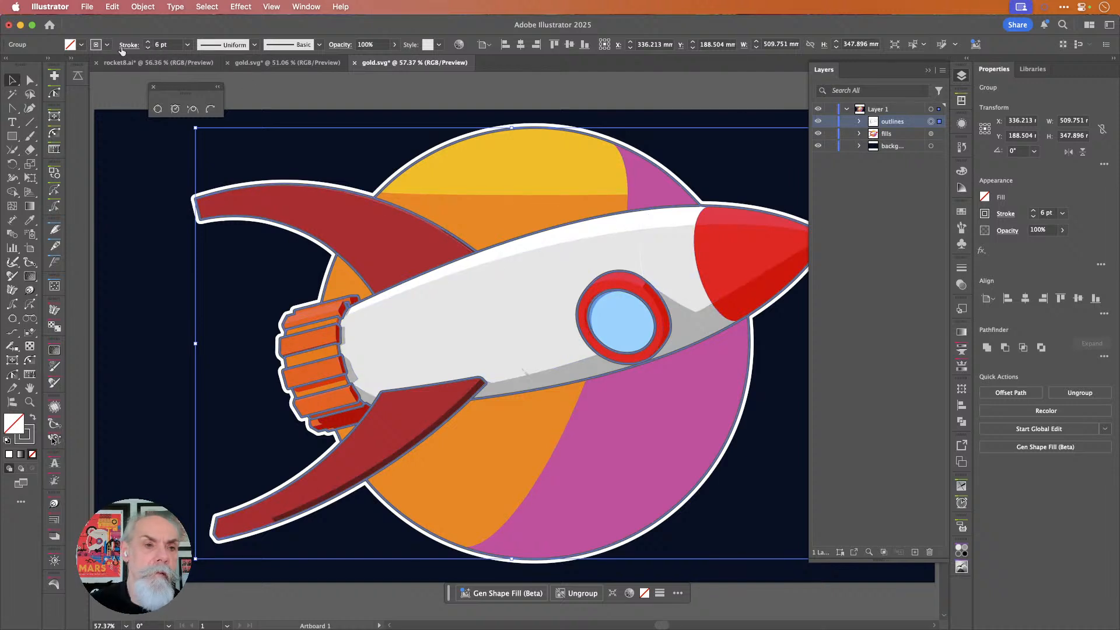
# Set the outlines group's stroke color to black (000000).
pyautogui.click(107, 45)
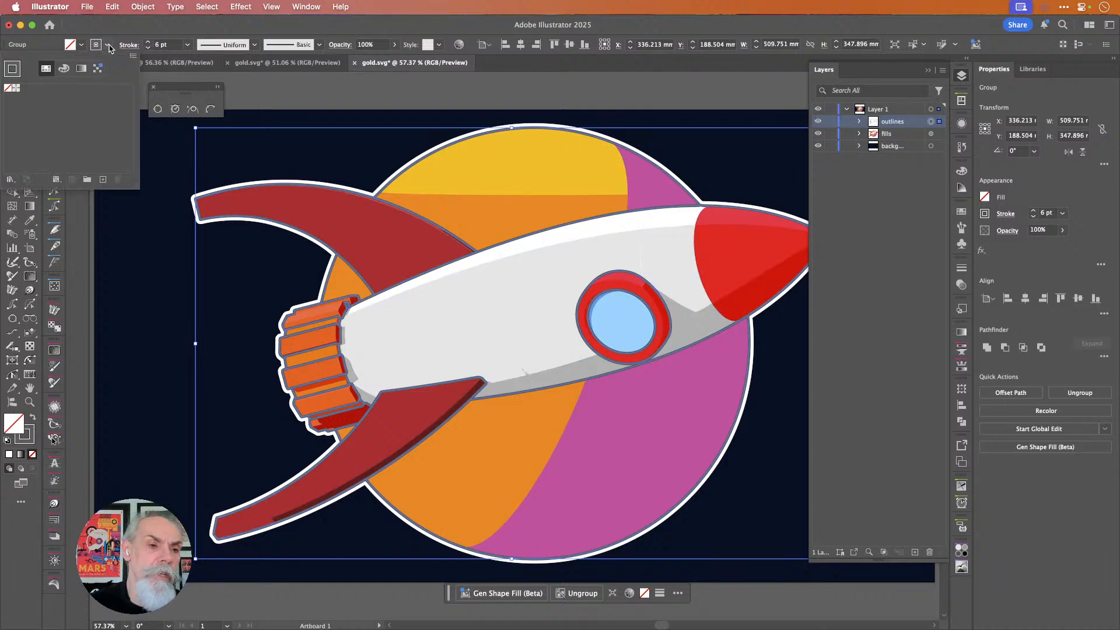
pyautogui.click(63, 68)
pyautogui.click(21, 148)
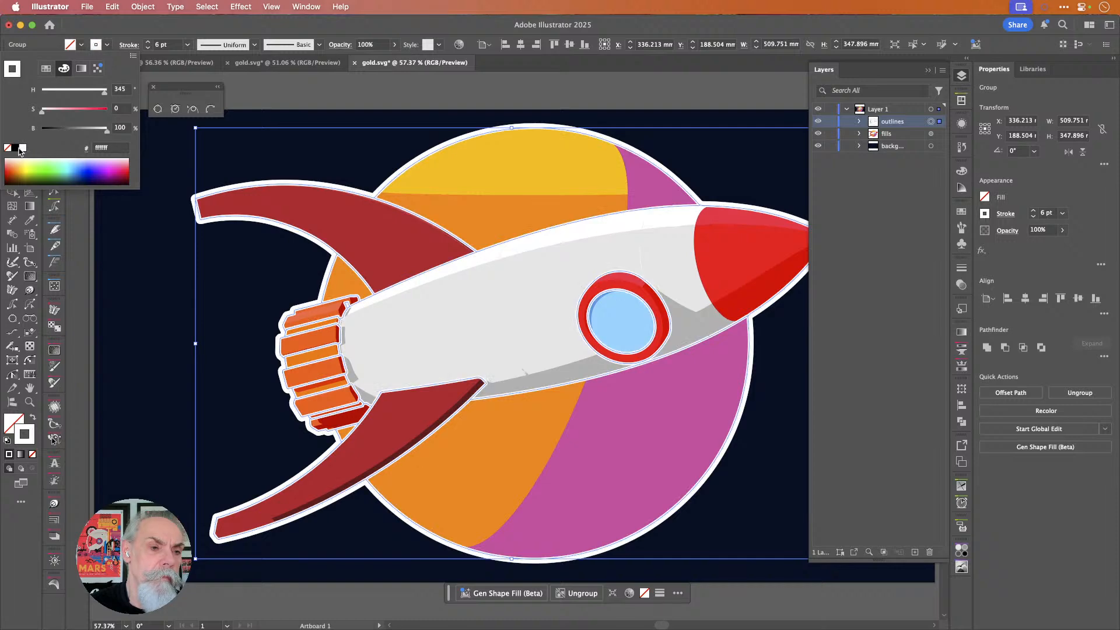
pyautogui.click(16, 149)
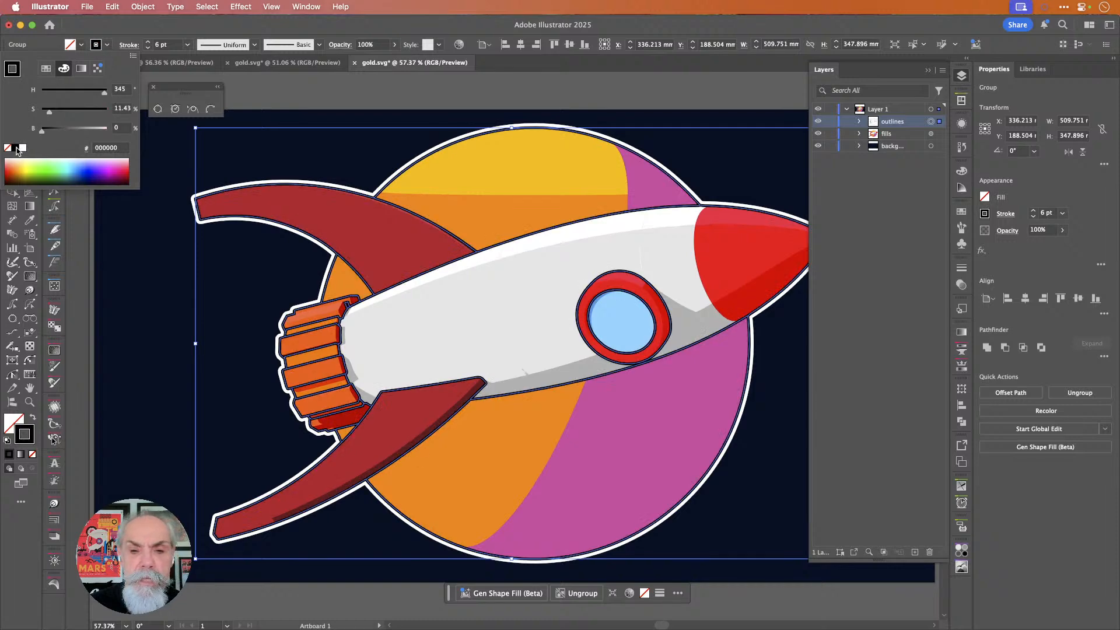
pyautogui.click(361, 28)
# Reduce the outlines group's stroke weight to 4 pt and deselect the artwork.
pyautogui.click(148, 49)
pyautogui.click(148, 48)
pyautogui.click(148, 48)
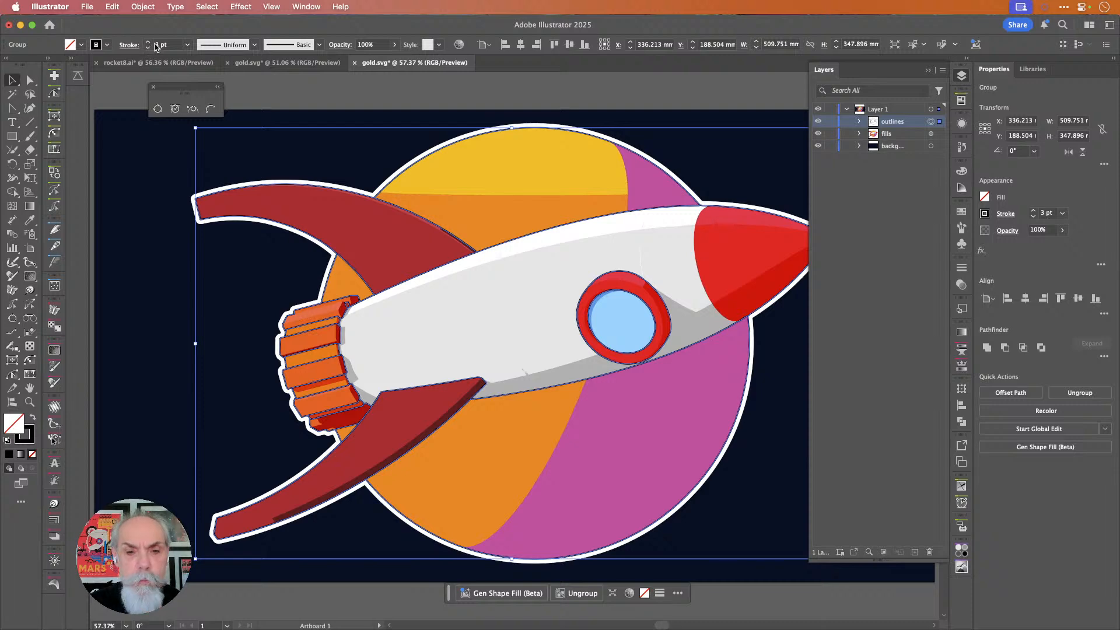
pyautogui.click(149, 42)
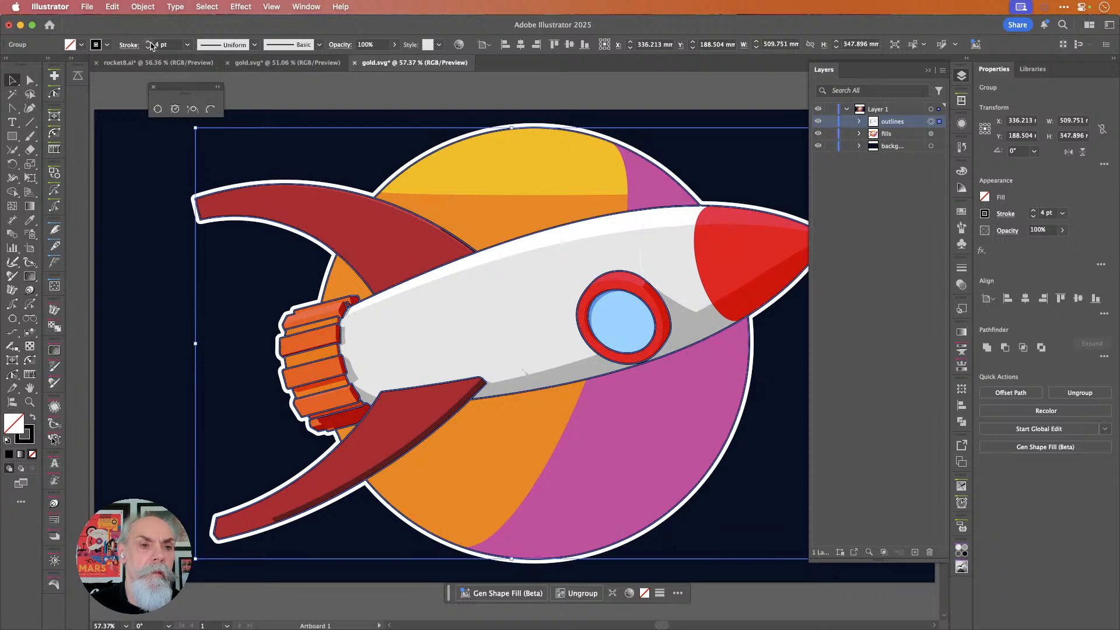
pyautogui.click(331, 104)
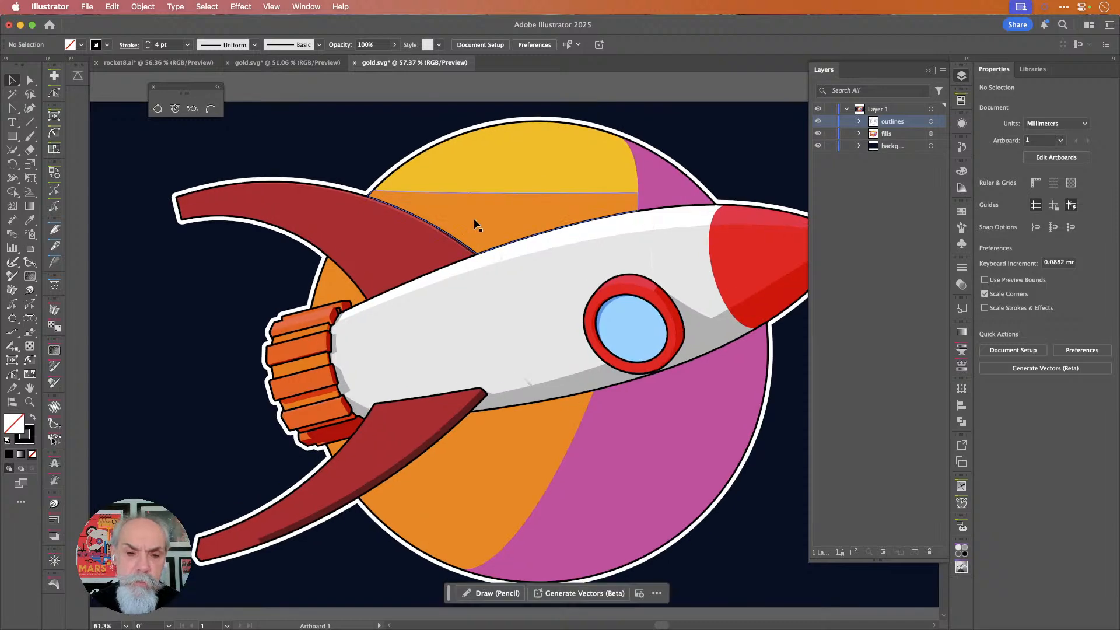
# Recolor the dark sliver along the upper fin's edge near the hull by sampling the adjacent lighter red strip.
pyautogui.keyDown('alt'); pyautogui.scroll(5, 460, 239); pyautogui.keyUp('alt')
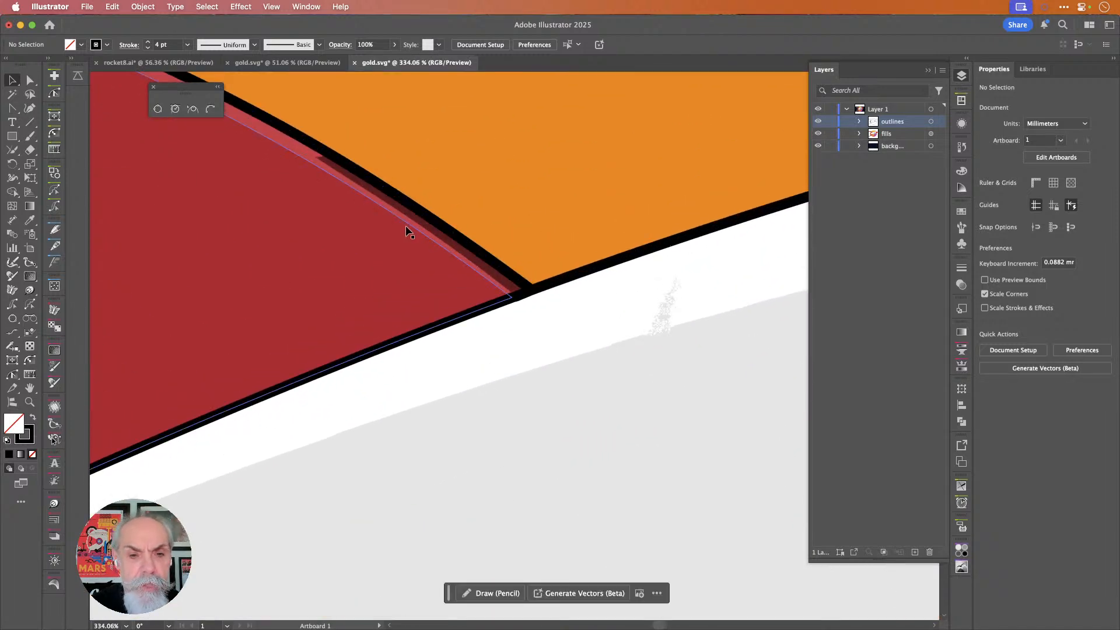
pyautogui.click(419, 229)
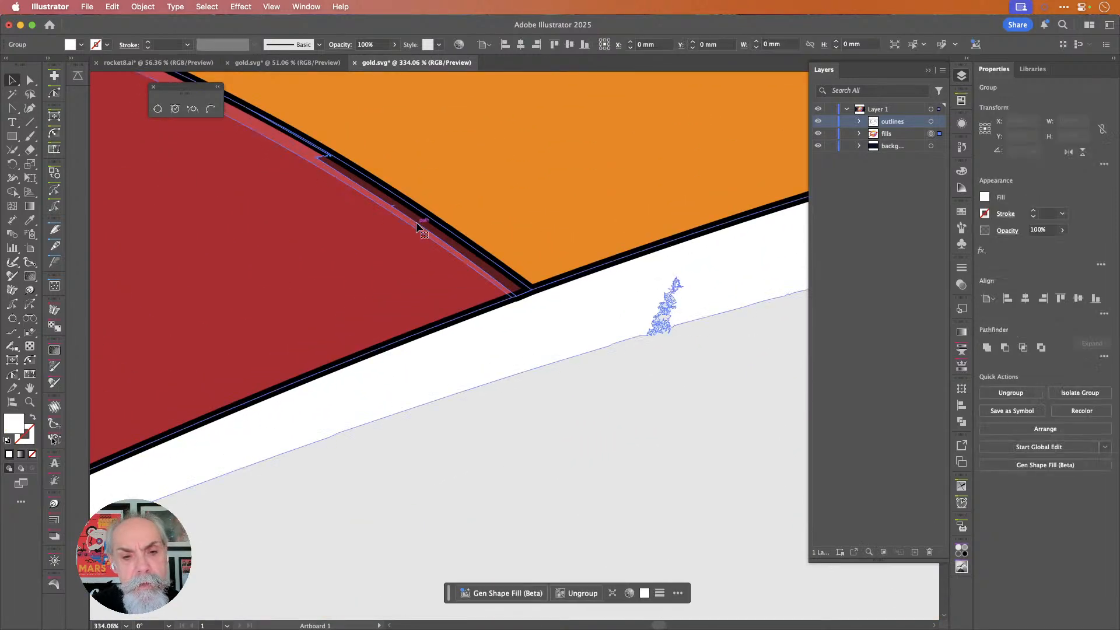
pyautogui.click(31, 79)
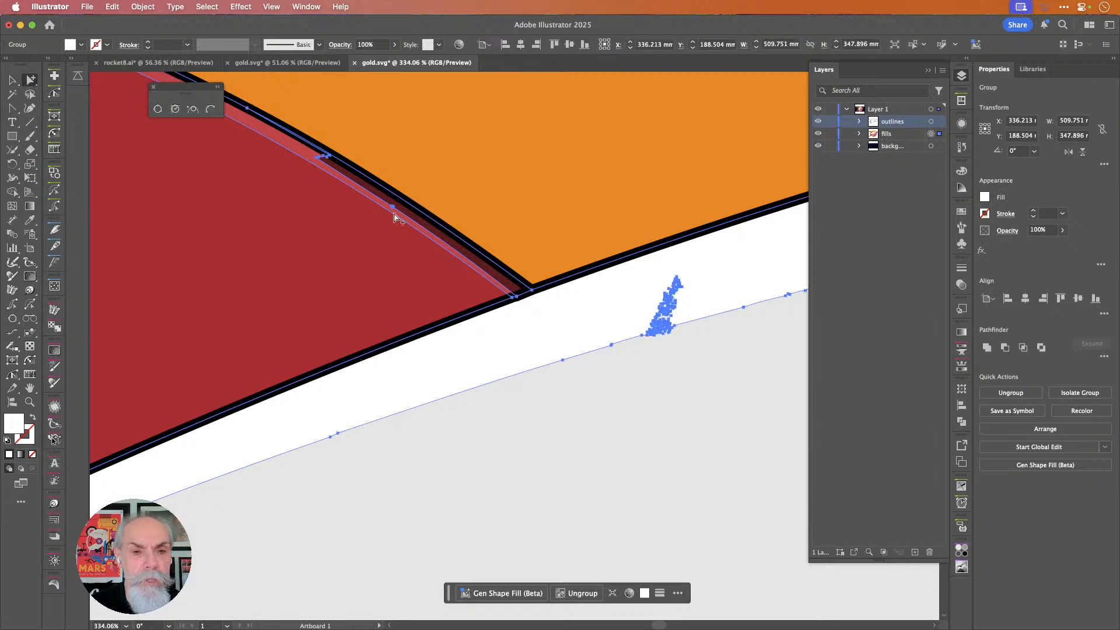
pyautogui.press('super+shift+a')
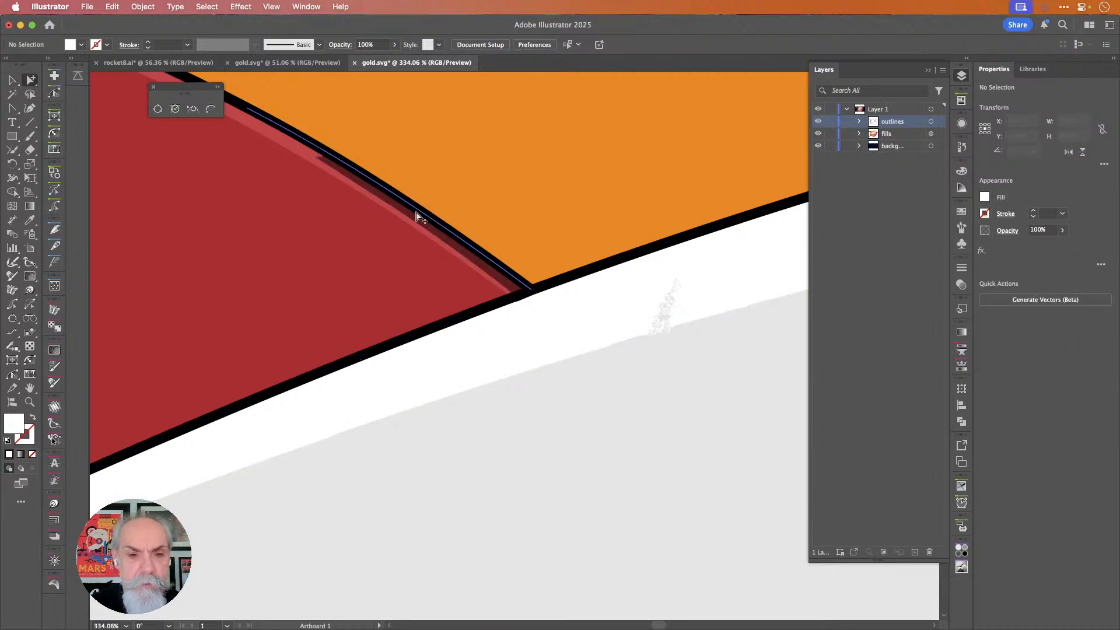
pyautogui.click(420, 223)
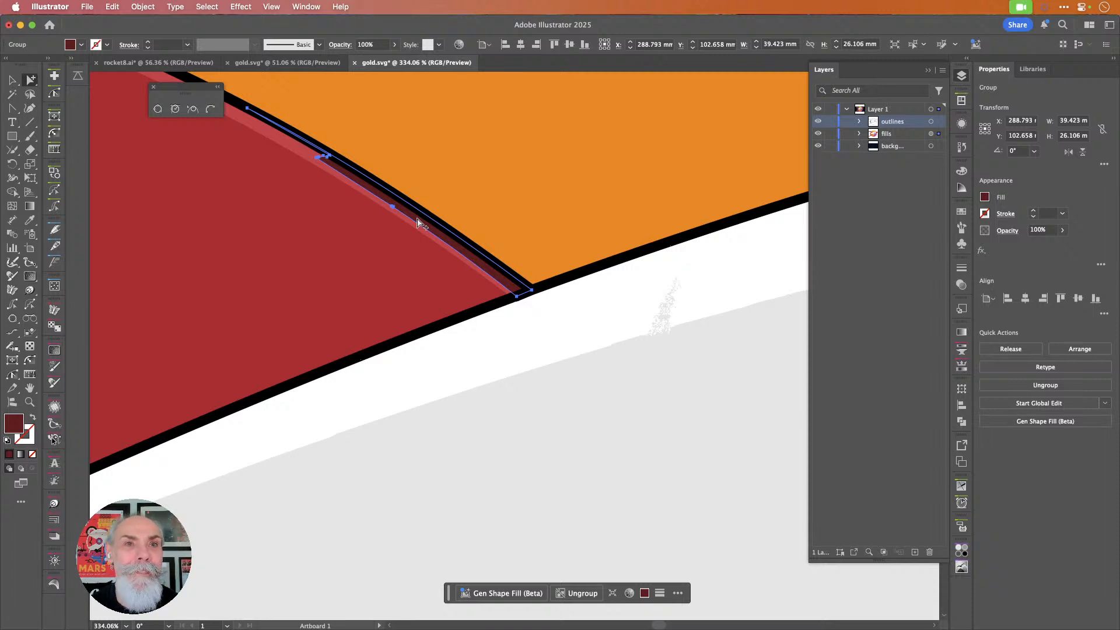
pyautogui.press('i')
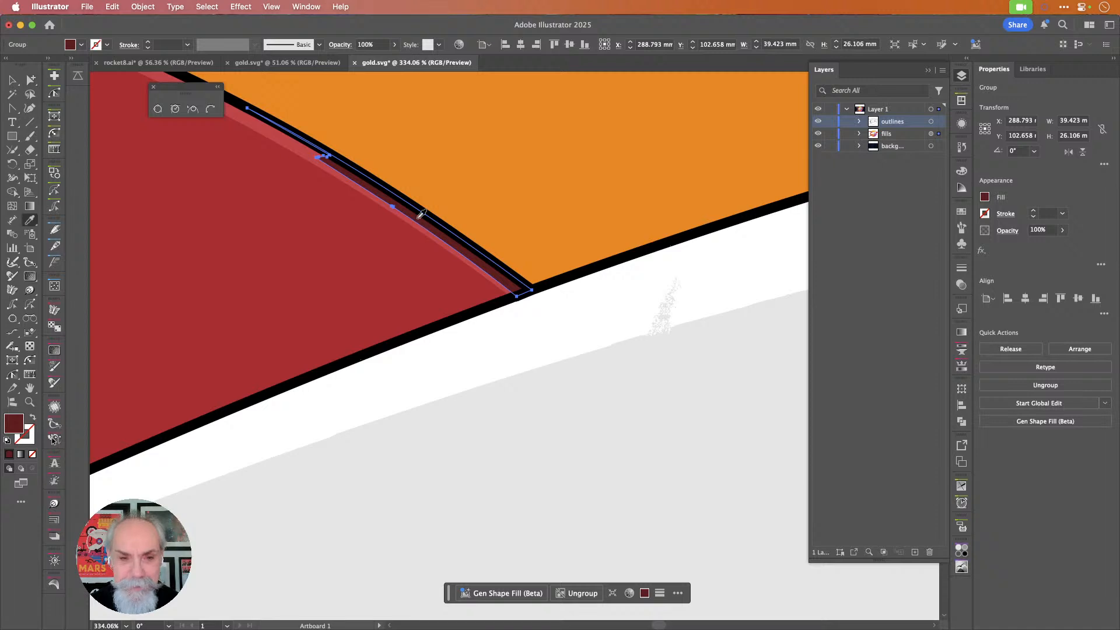
pyautogui.click(306, 150)
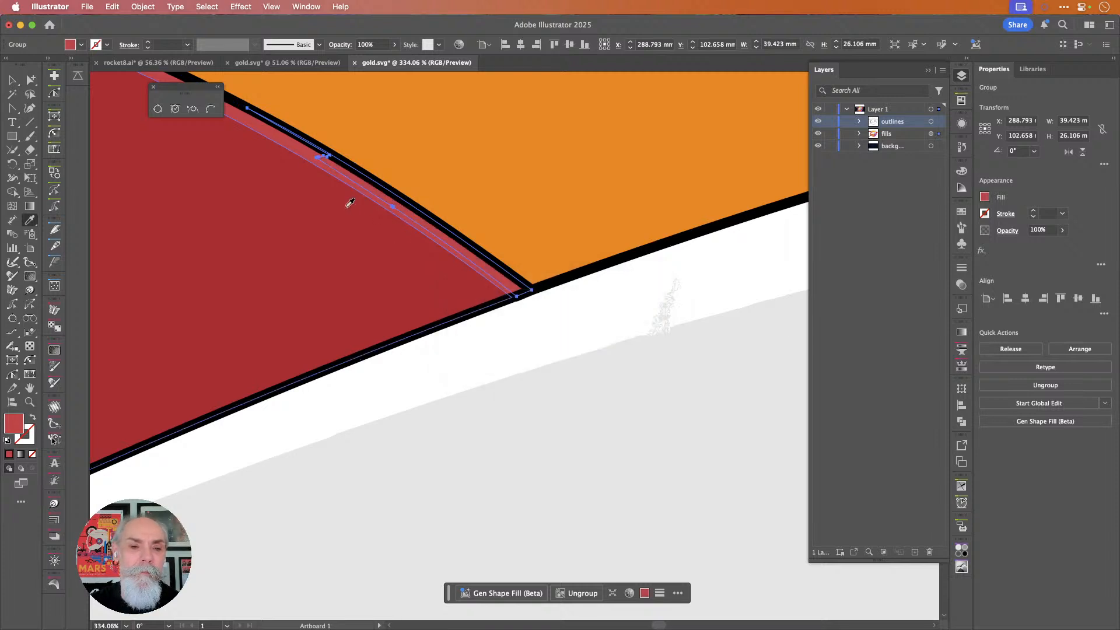
pyautogui.click(25, 81)
pyautogui.click(12, 80)
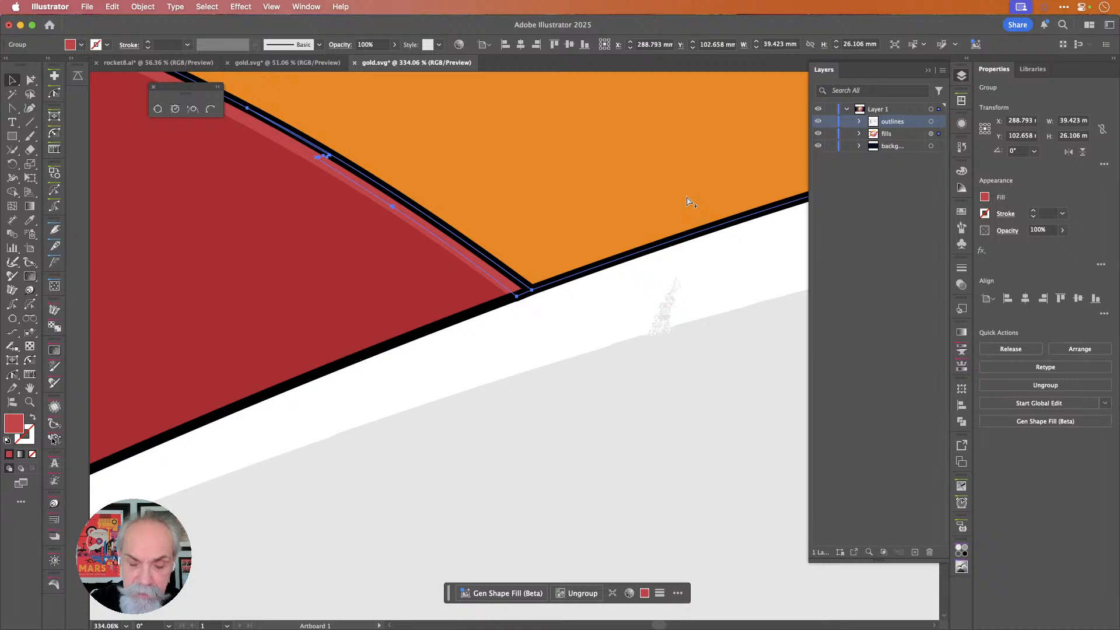
pyautogui.press('super+0')
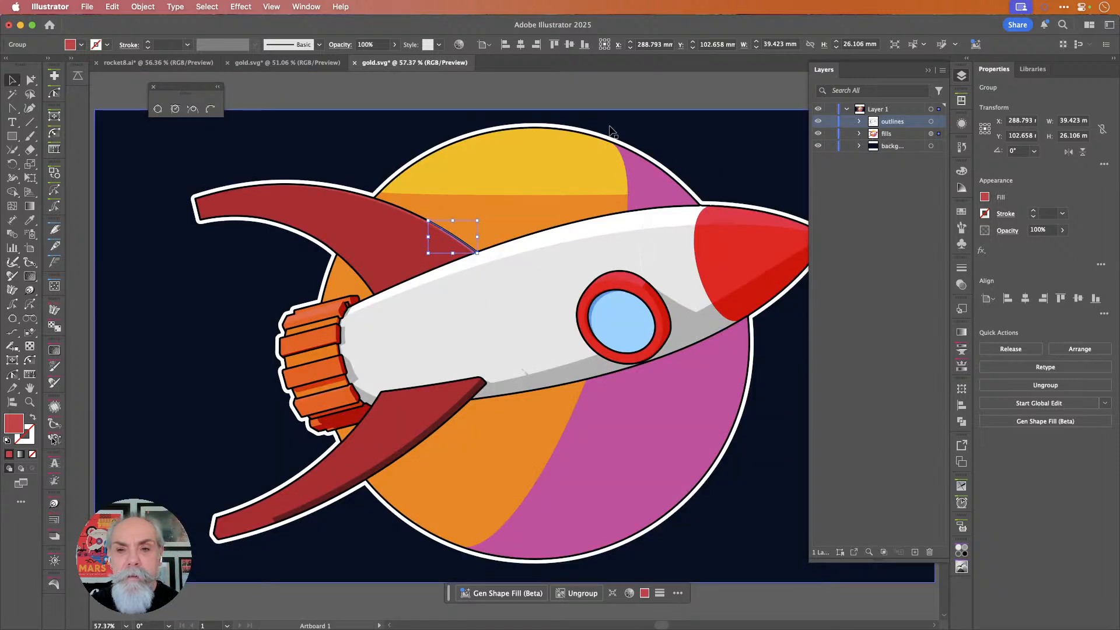
# Deselect the artwork and examine the hull's highlight edge and the overall rocket illustration for stray fragments.
pyautogui.click(635, 95)
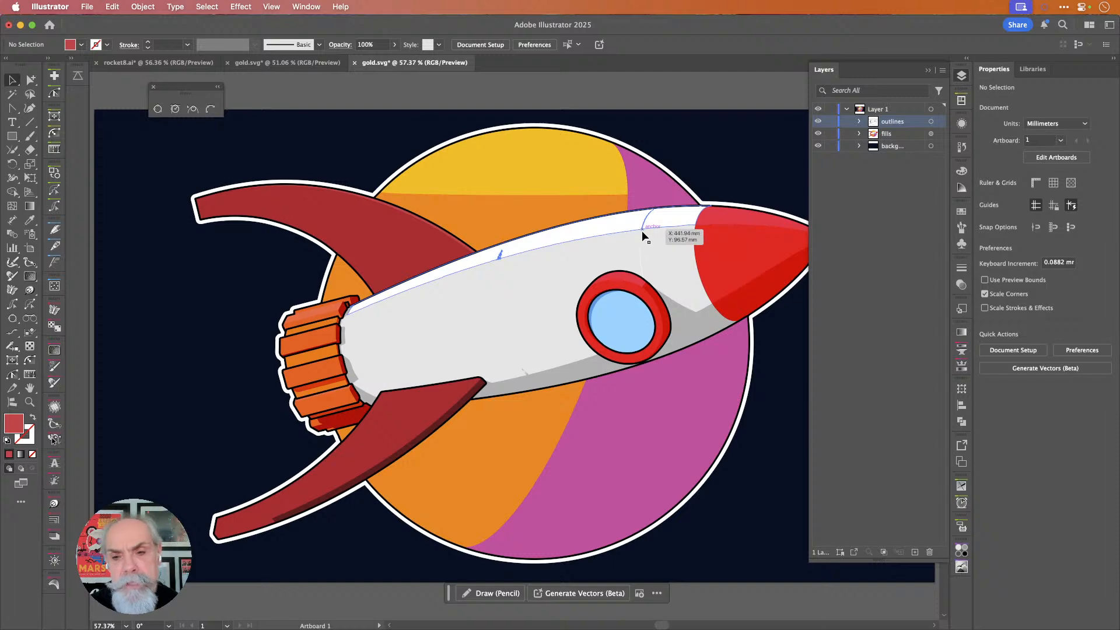
pyautogui.keyDown('alt'); pyautogui.scroll(3, 644, 233); pyautogui.keyUp('alt')
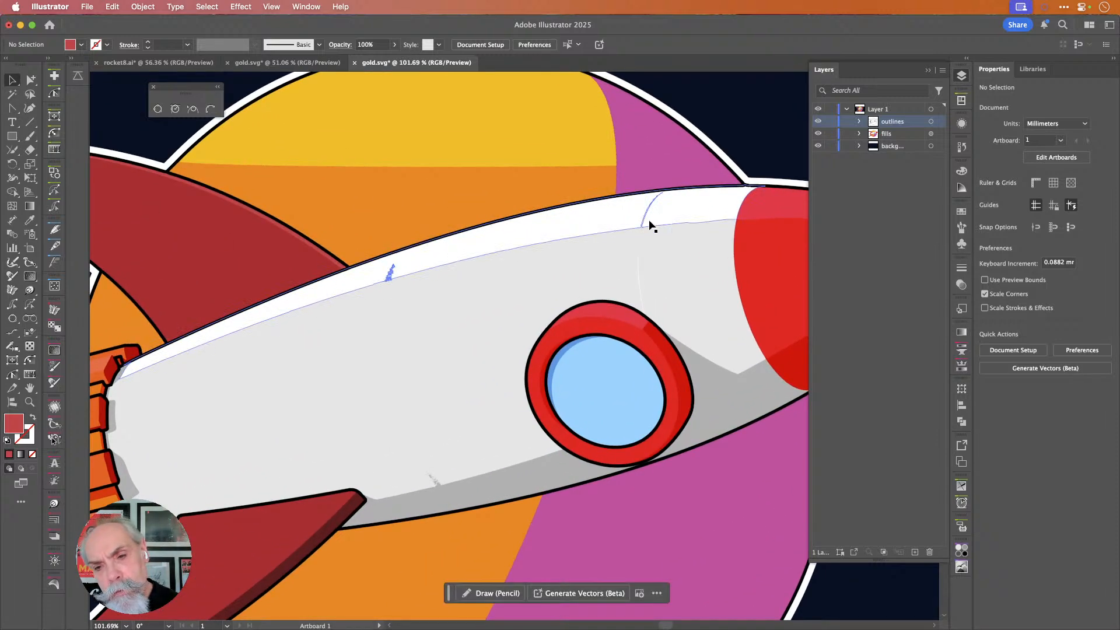
pyautogui.keyDown('alt'); pyautogui.scroll(-4, 655, 232); pyautogui.keyUp('alt')
pyautogui.keyDown('alt'); pyautogui.scroll(-1, 655, 231); pyautogui.keyUp('alt')
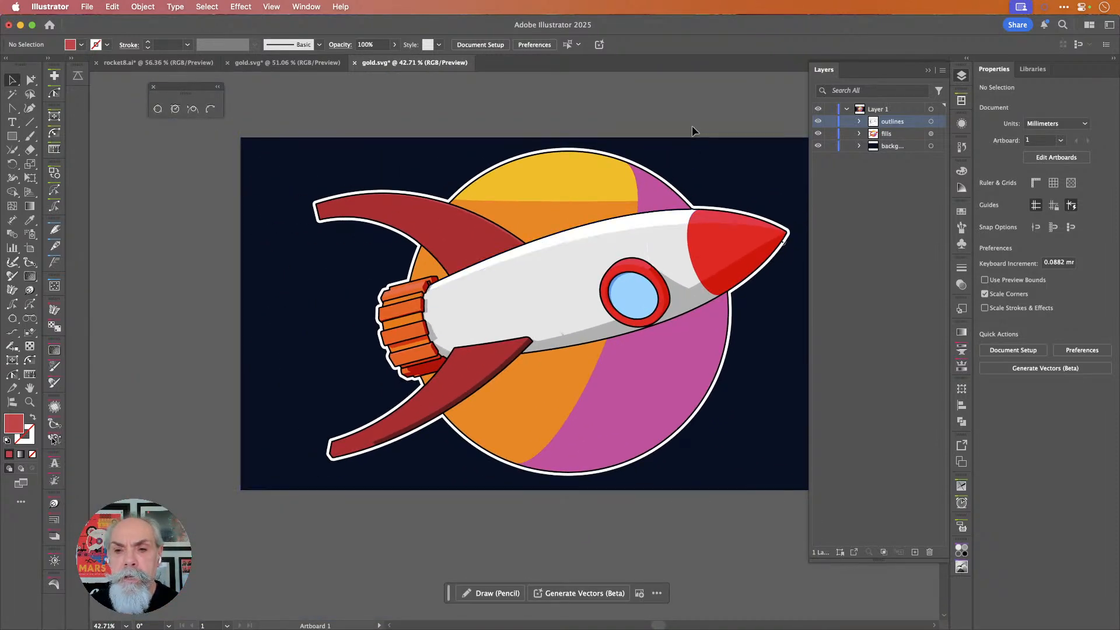
pyautogui.click(961, 76)
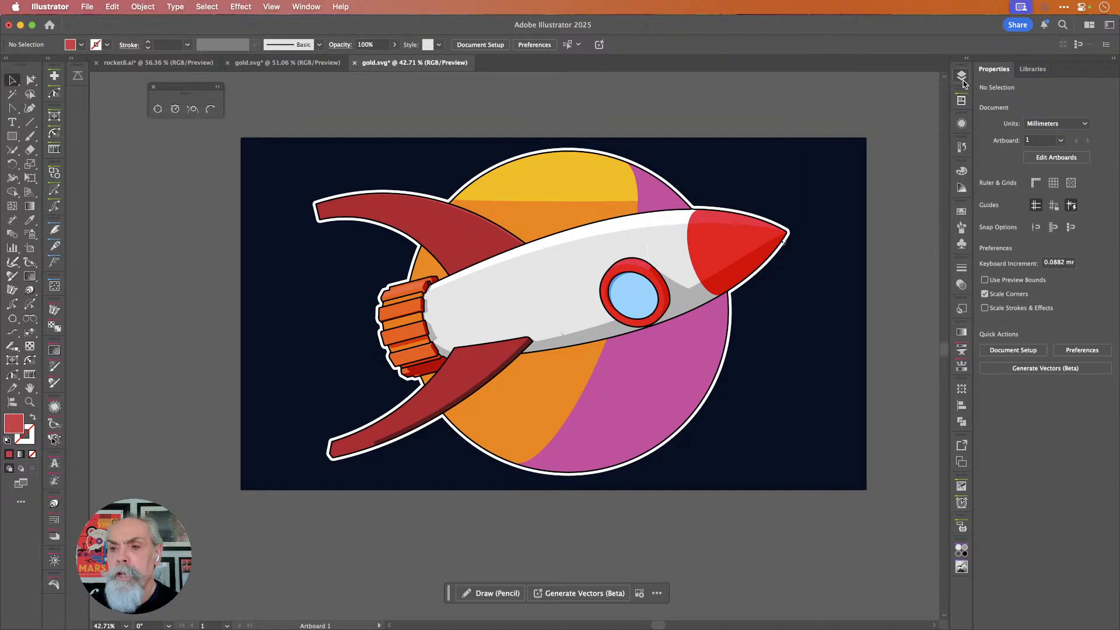
pyautogui.press('super+0')
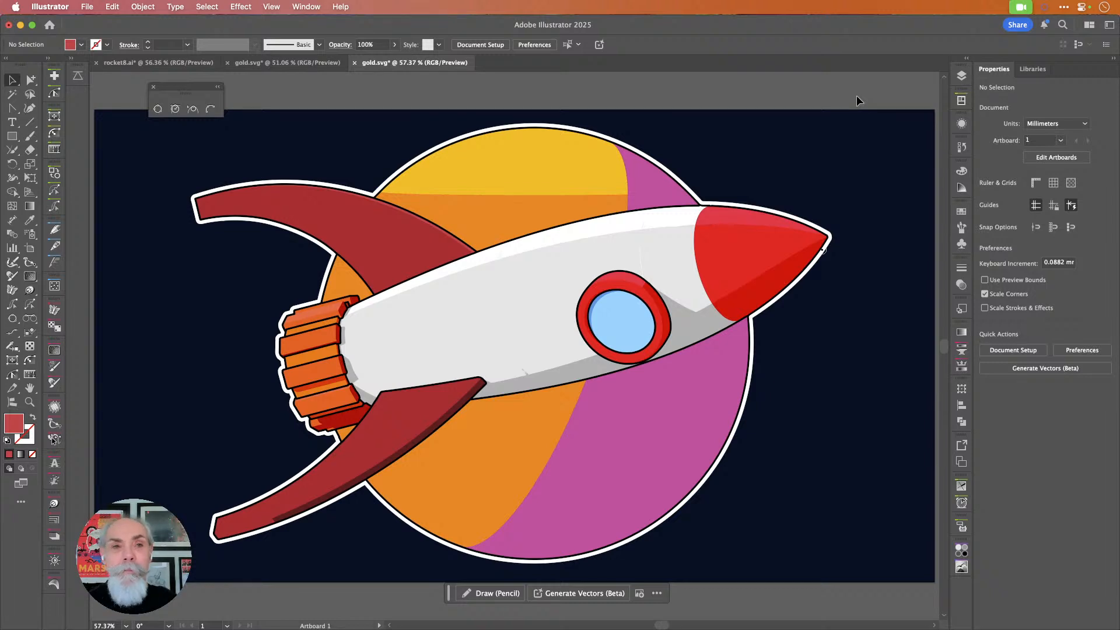
pyautogui.click(868, 120)
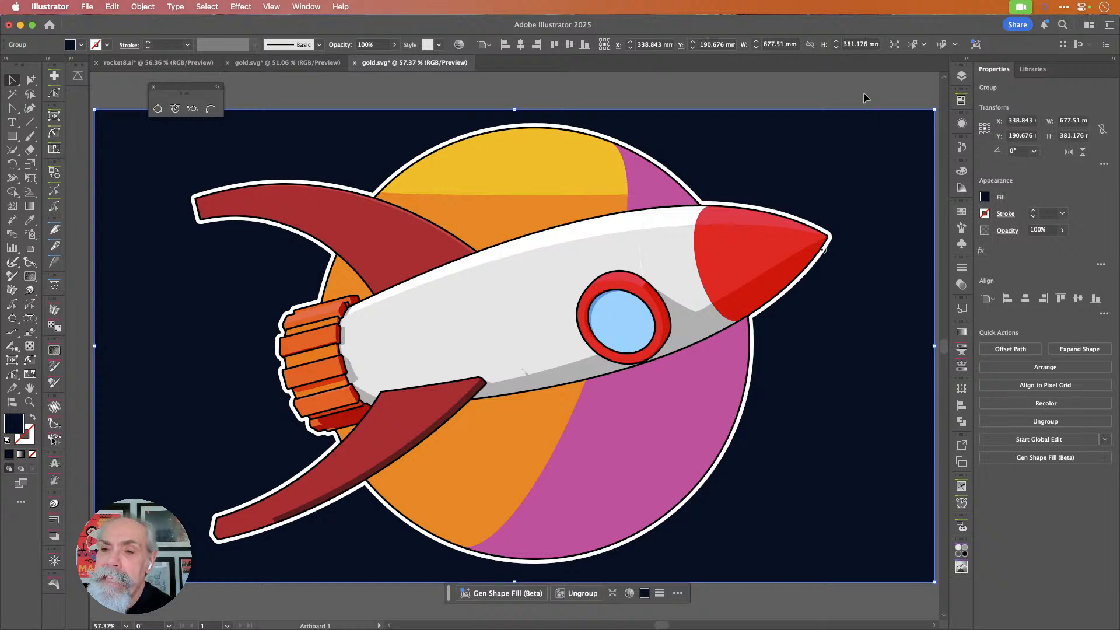
pyautogui.click(863, 94)
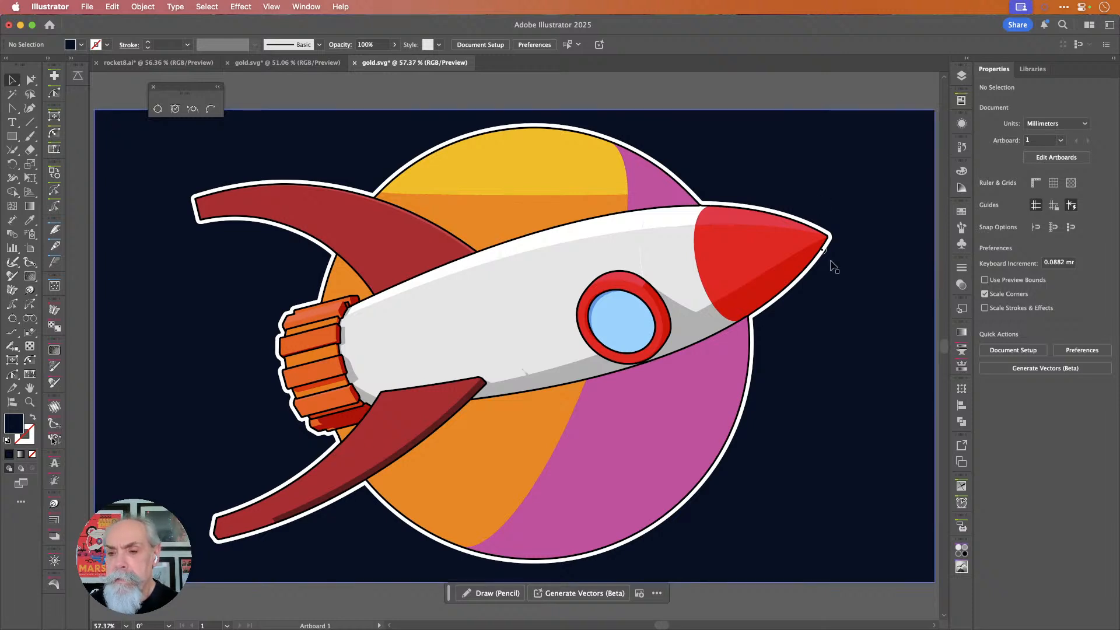
# Delete the stray black outline dot sitting on the white border beside the nose cone's lower edge.
pyautogui.keyDown('alt'); pyautogui.scroll(10, 829, 256); pyautogui.keyUp('alt')
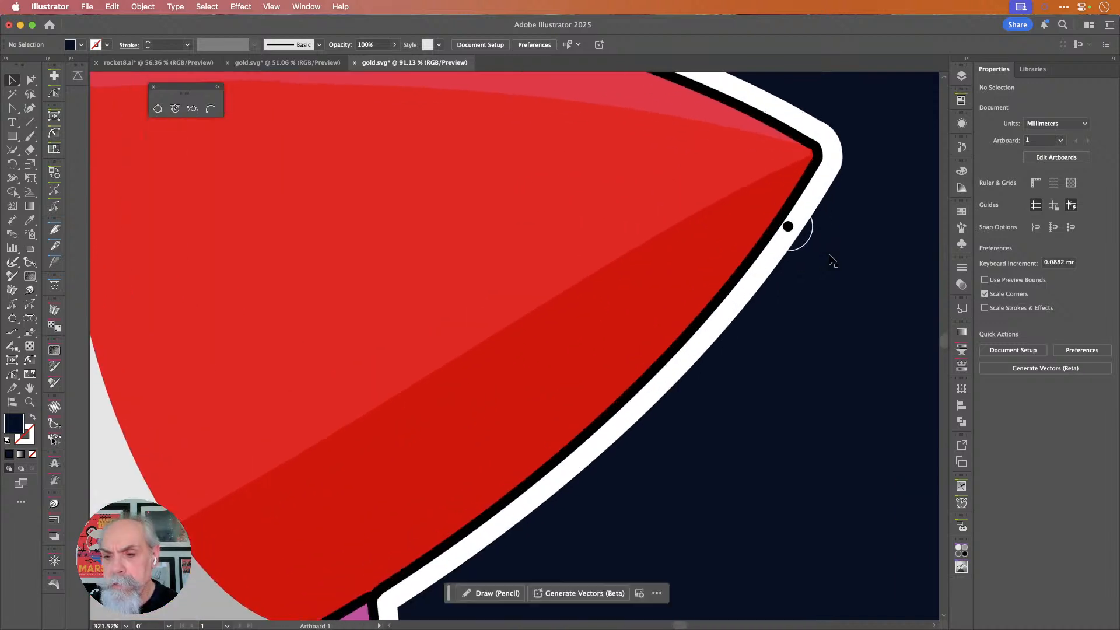
pyautogui.click(765, 197)
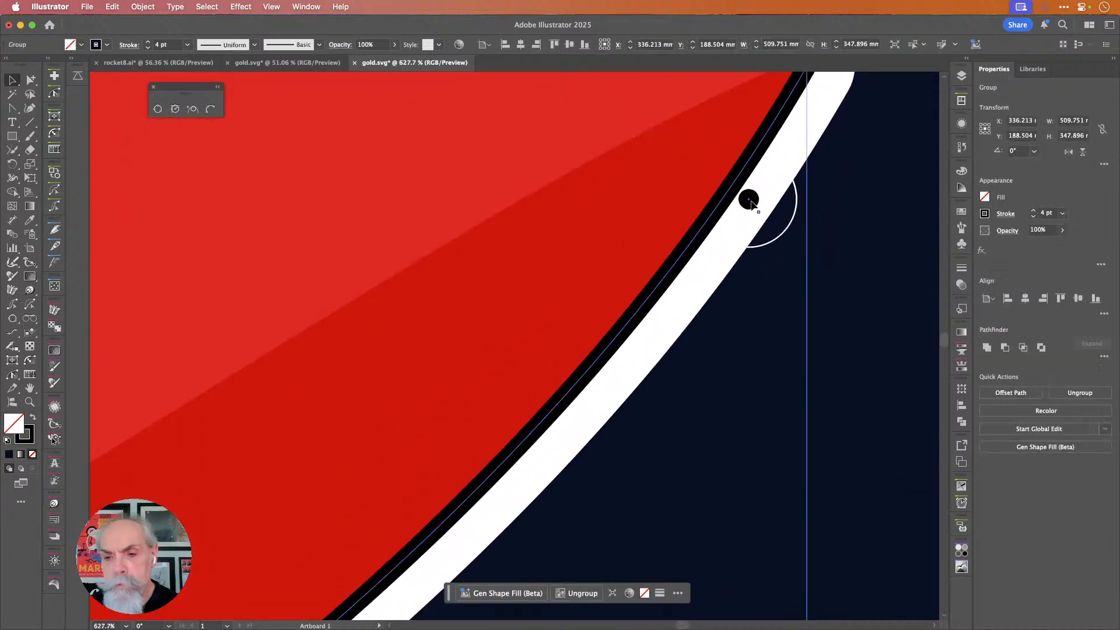
pyautogui.press('a')
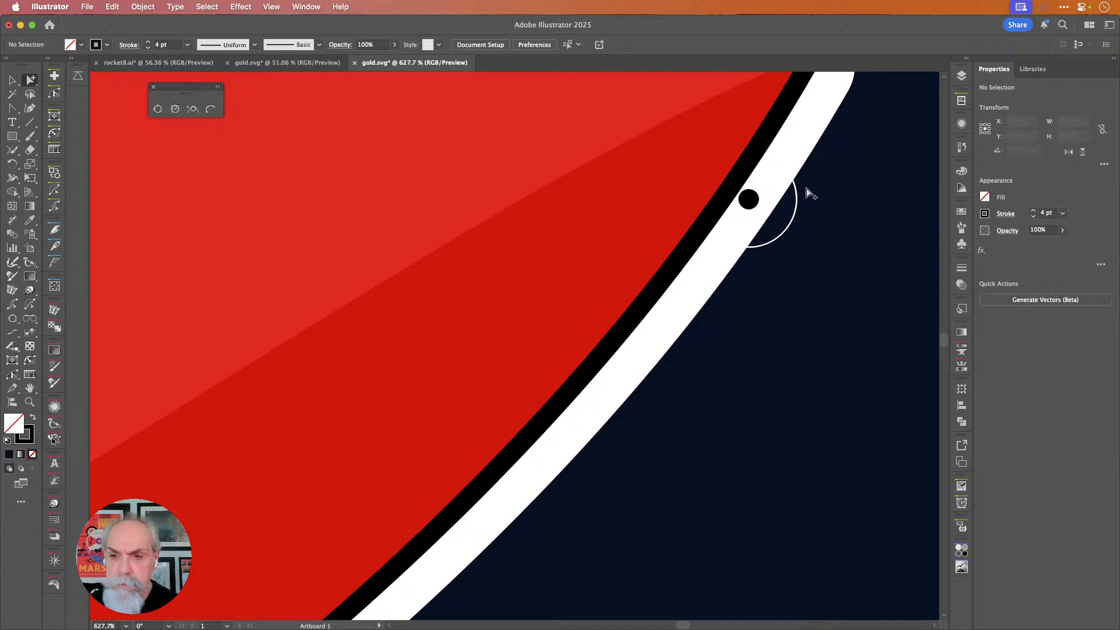
pyautogui.click(750, 201)
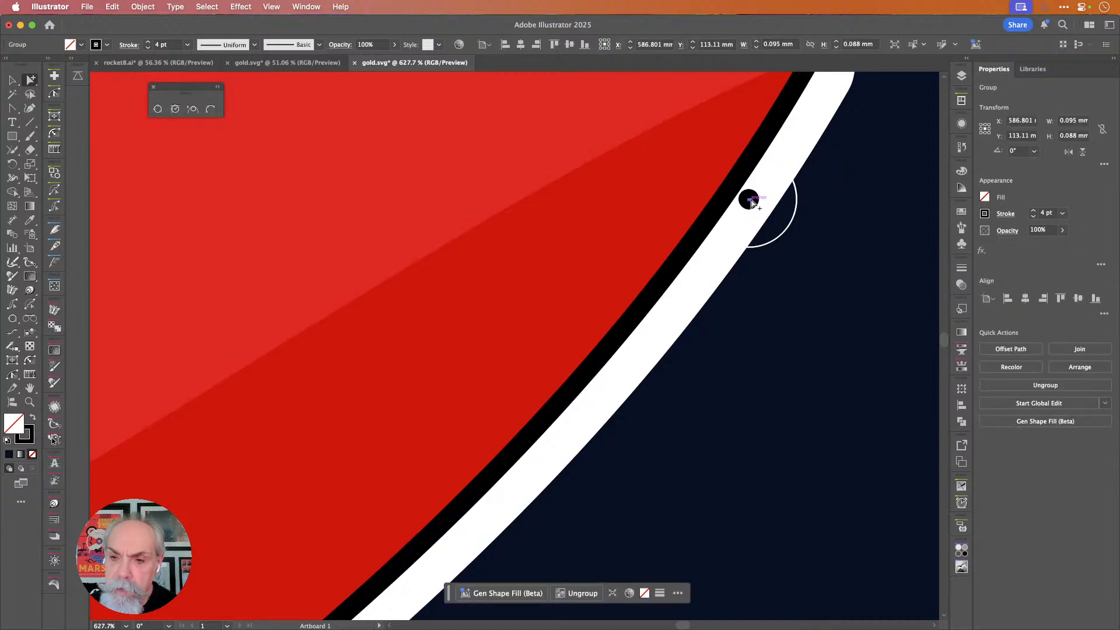
pyautogui.press('Delete')
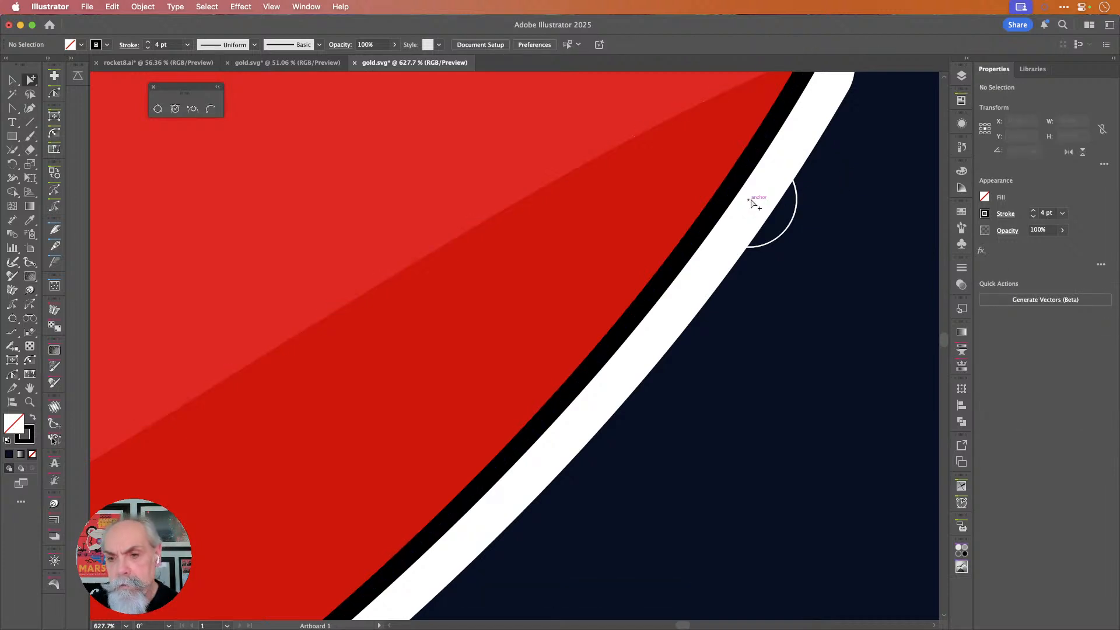
# Delete the stray fill point that causes the round white bump on the border near the nose tip.
pyautogui.click(791, 228)
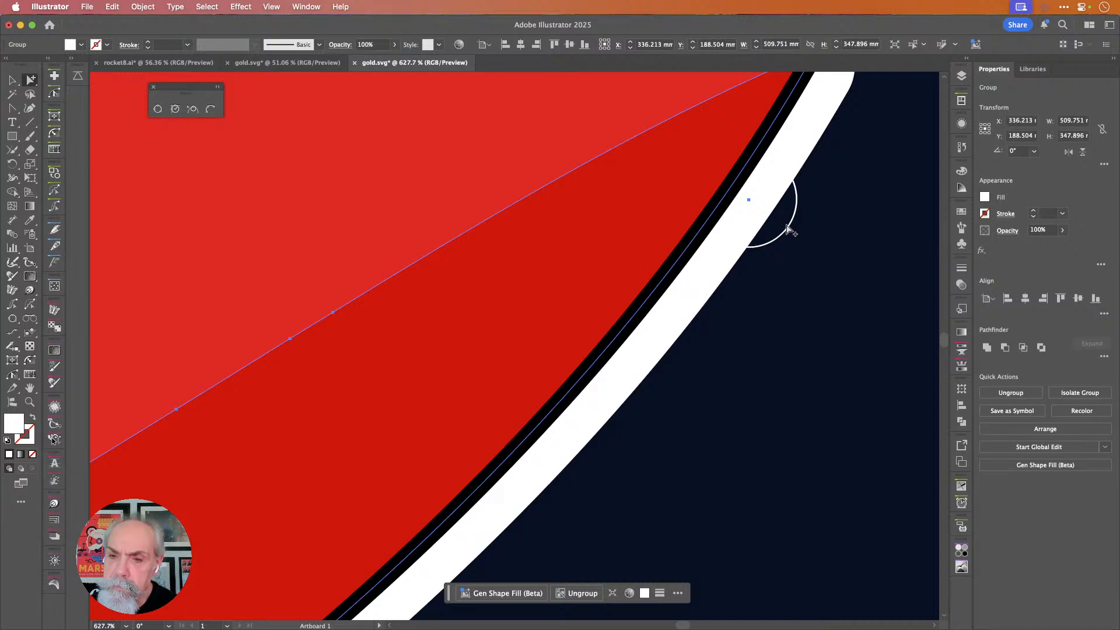
pyautogui.keyDown('alt'); pyautogui.scroll(-5, 800, 220); pyautogui.keyUp('alt')
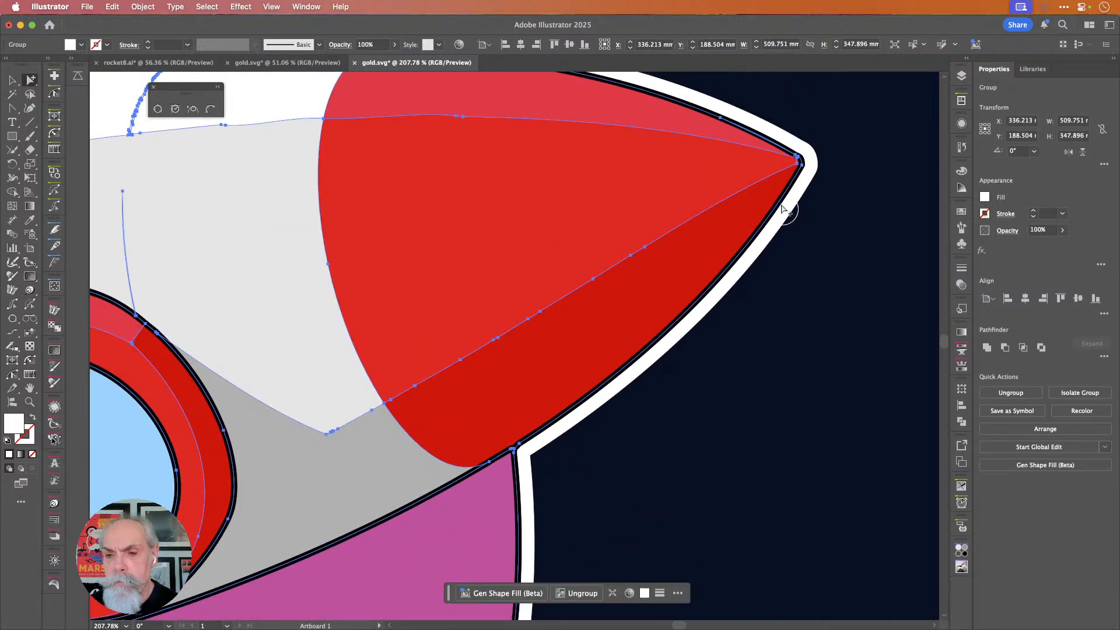
pyautogui.click(805, 232)
pyautogui.click(785, 212)
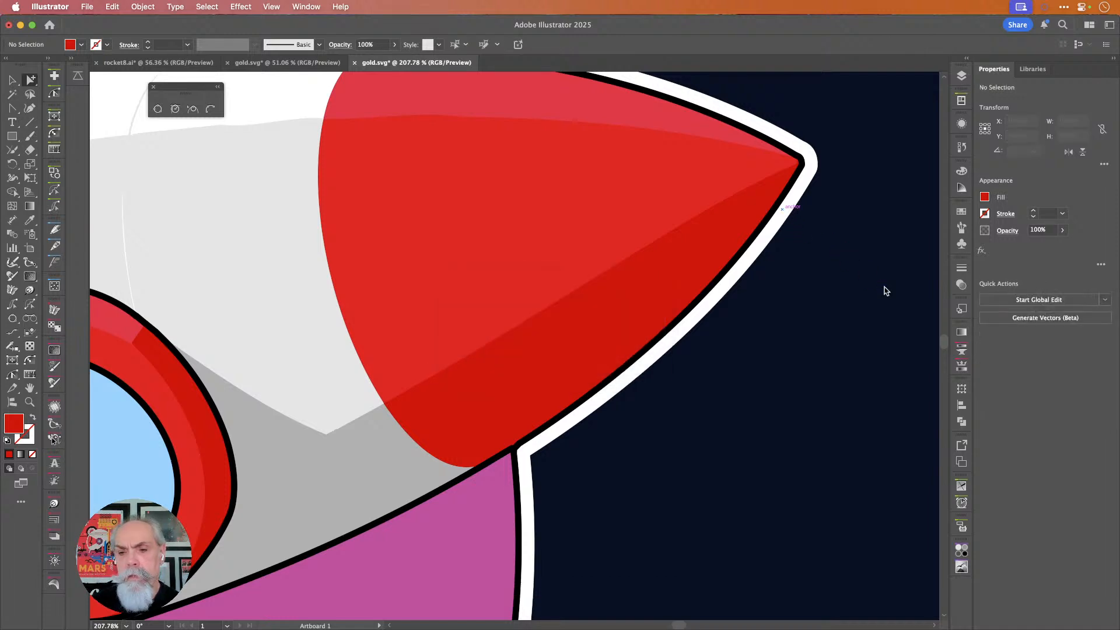
# Hide the Offset Path effect on the white fill of the fills group.
pyautogui.keyDown('alt'); pyautogui.scroll(-5, 882, 198); pyautogui.keyUp('alt')
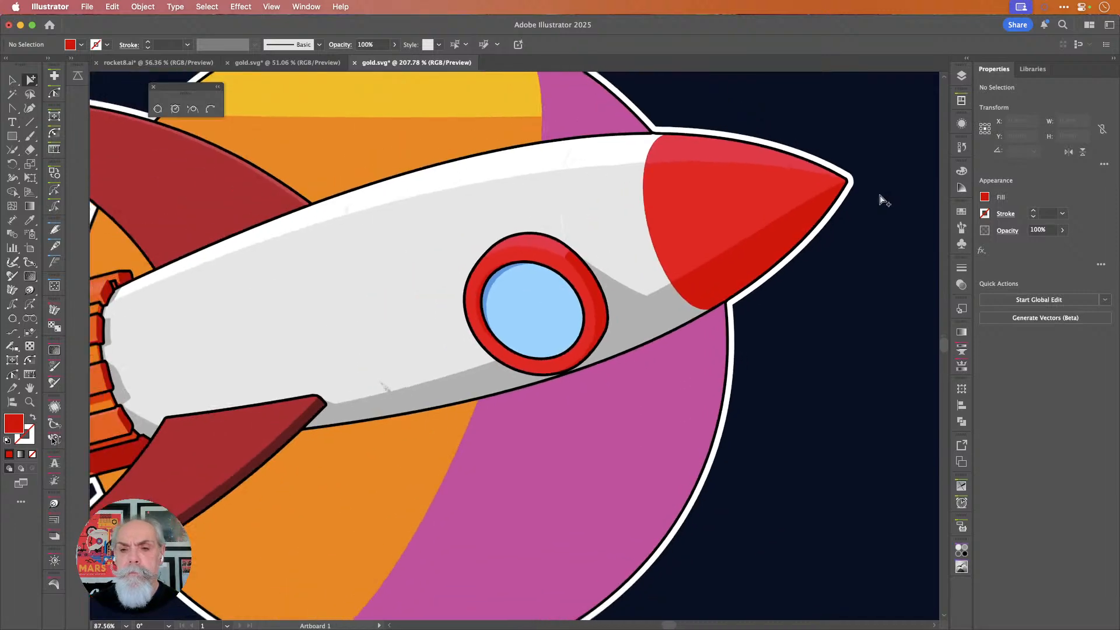
pyautogui.keyDown('alt'); pyautogui.scroll(-5, 882, 198); pyautogui.keyUp('alt')
pyautogui.keyDown('alt'); pyautogui.scroll(6, 882, 199); pyautogui.keyUp('alt')
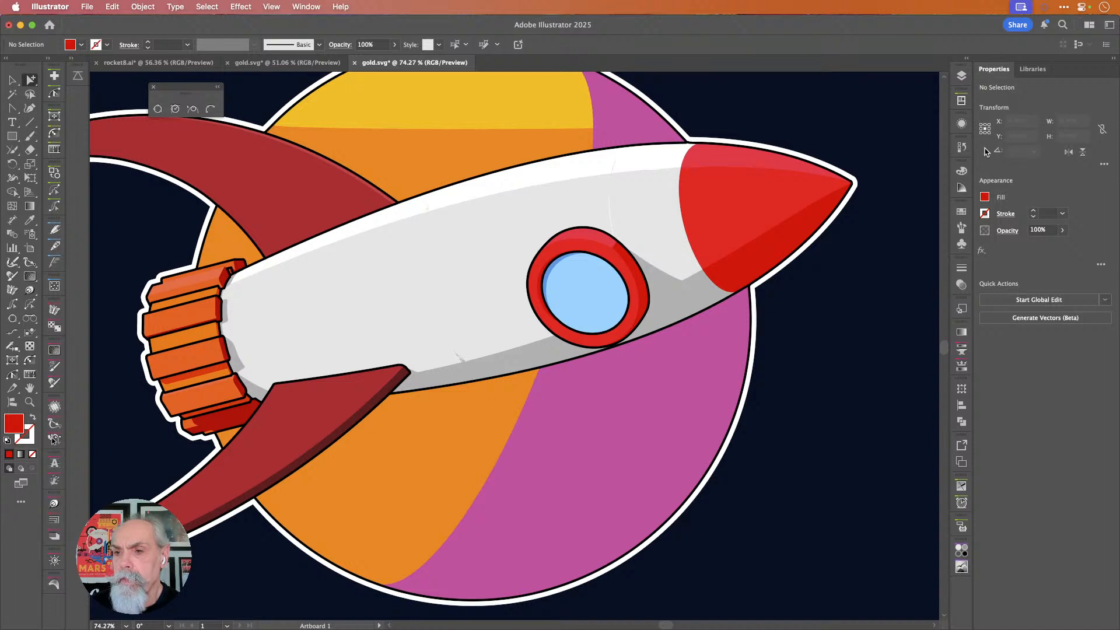
pyautogui.click(962, 125)
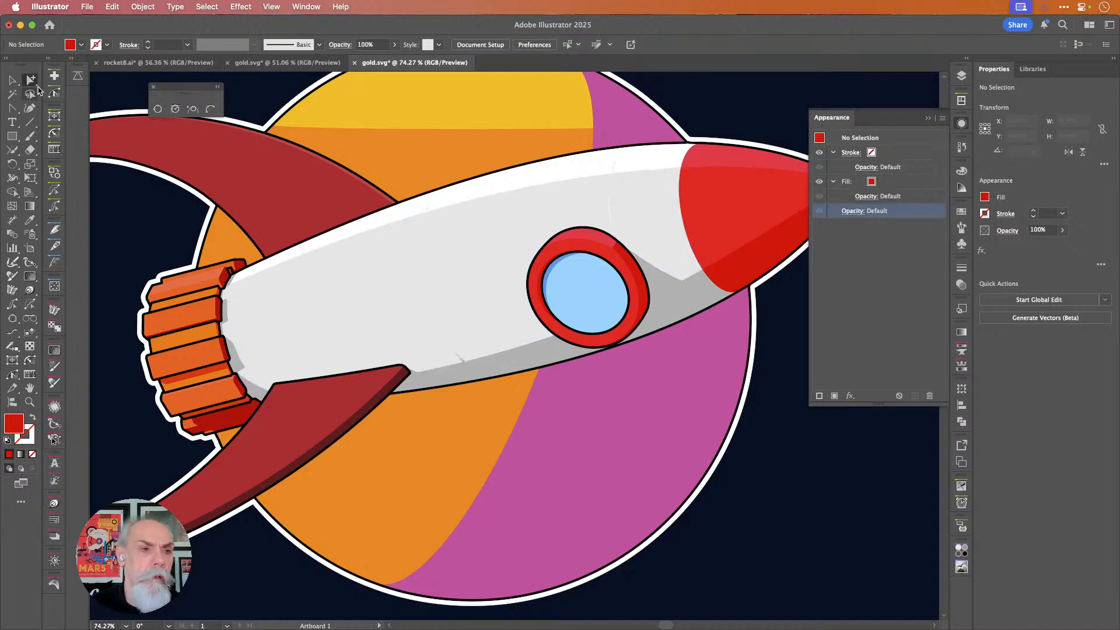
pyautogui.click(12, 79)
pyautogui.click(669, 199)
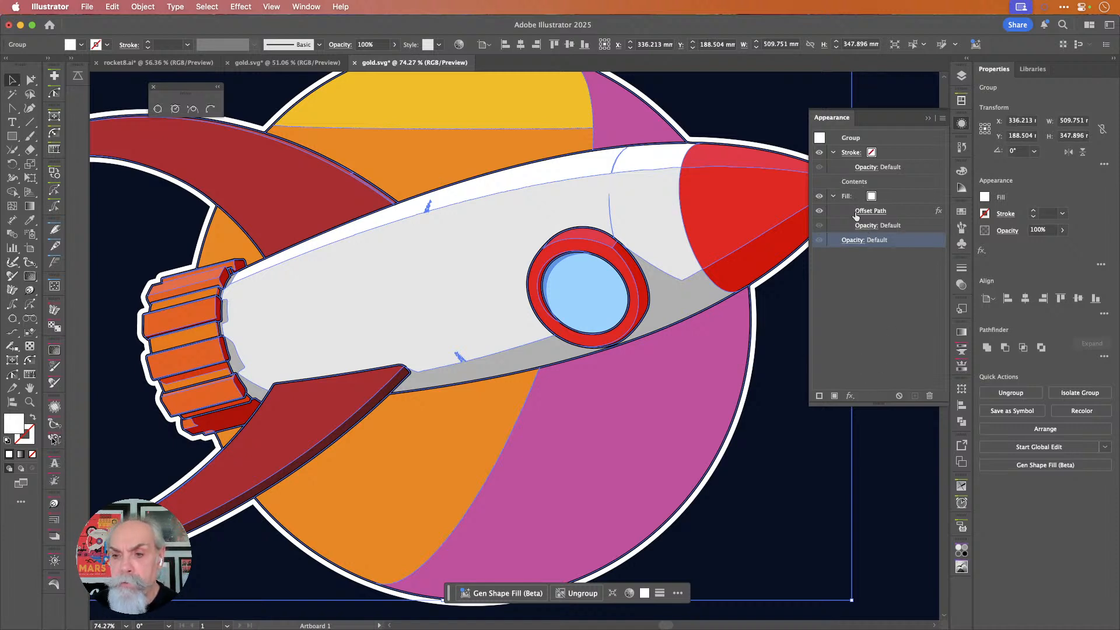
pyautogui.click(819, 211)
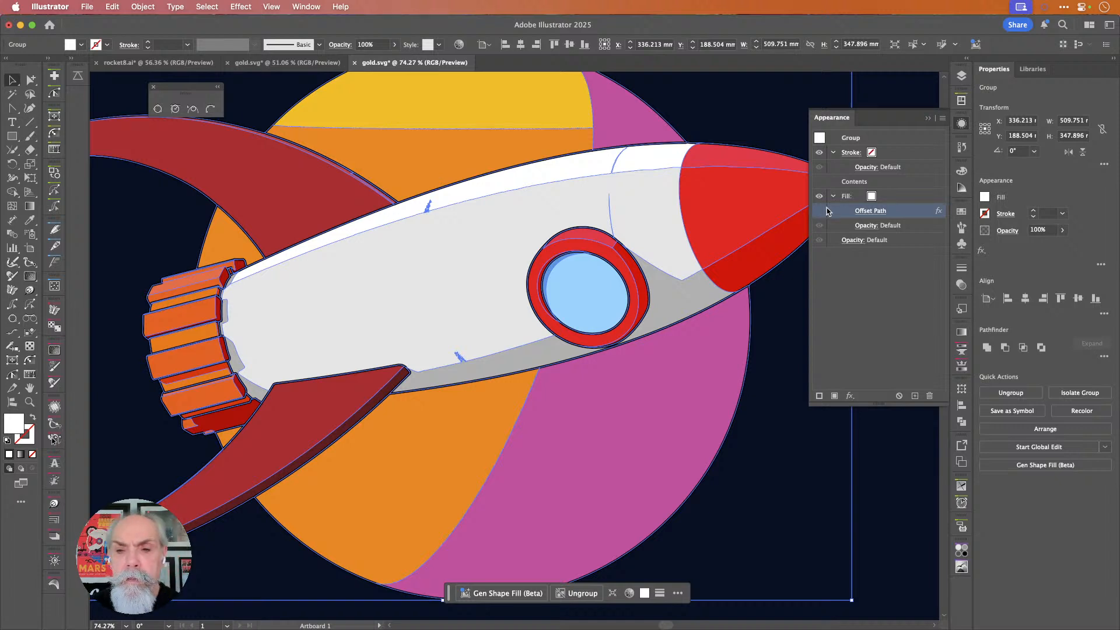
pyautogui.click(964, 123)
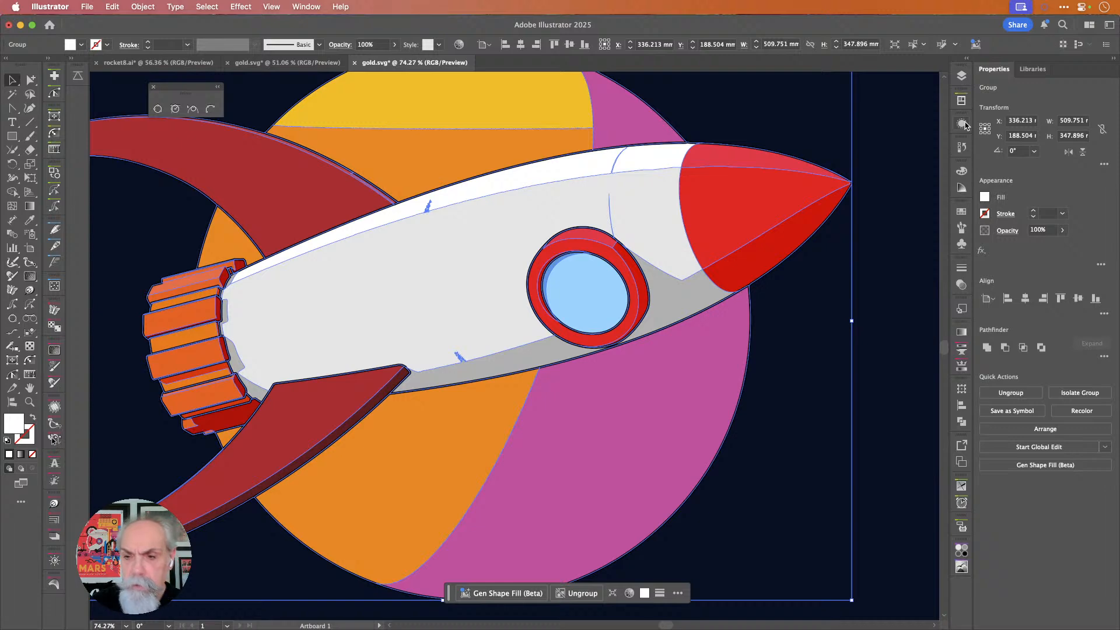
# Switch to outline view and lasso and delete the tangled anchor points along the hull's upper highlight line.
pyautogui.press('cmd+y')
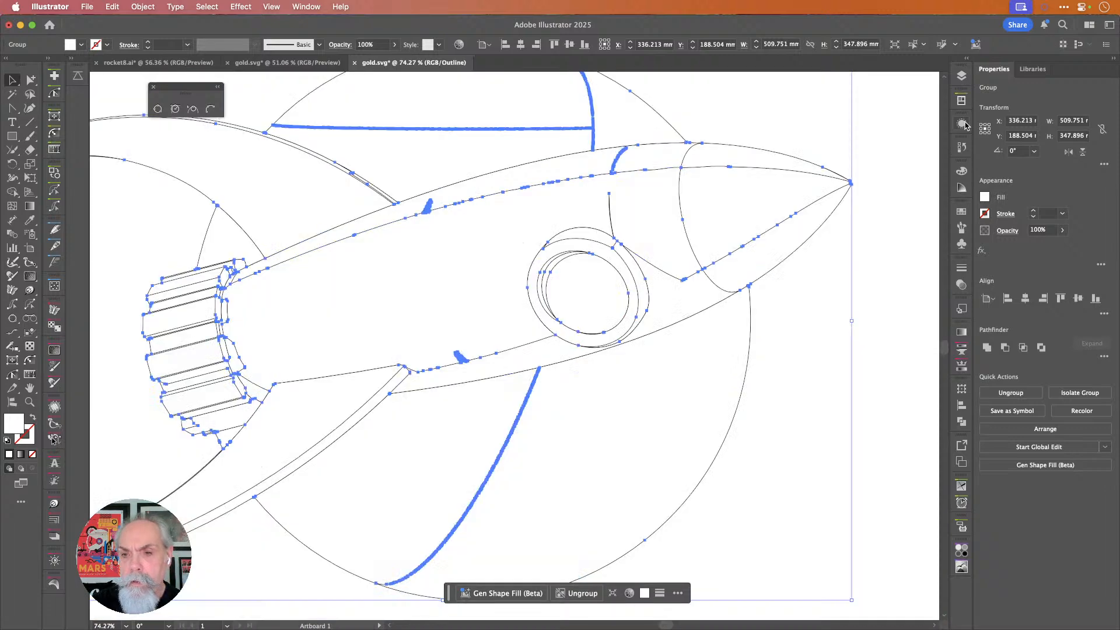
pyautogui.click(870, 183)
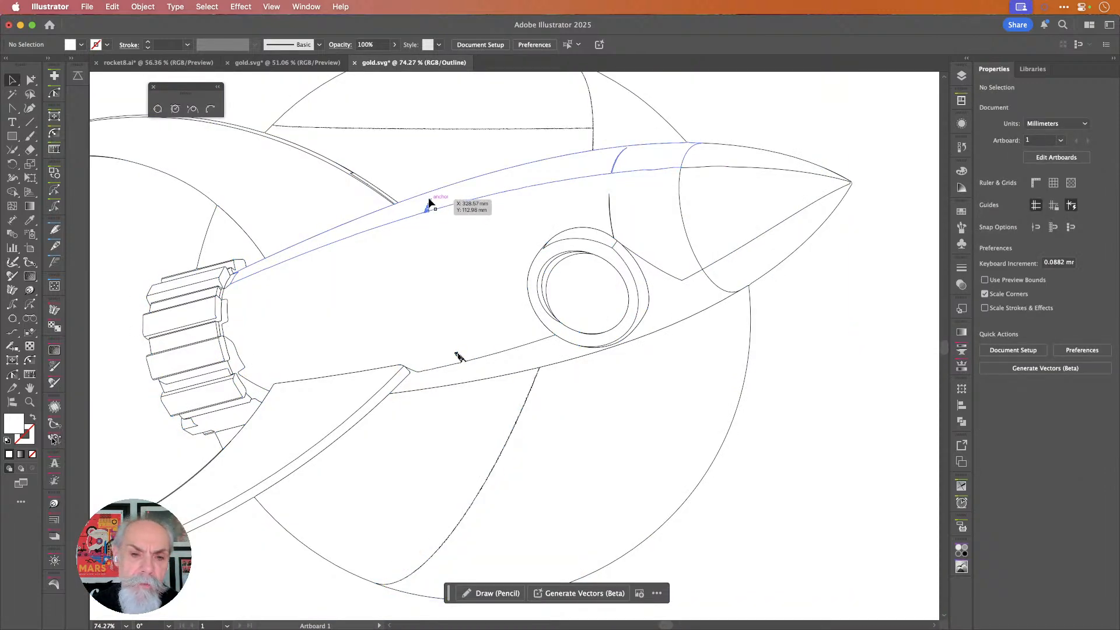
pyautogui.keyDown('alt'); pyautogui.scroll(8, 430, 201); pyautogui.keyUp('alt')
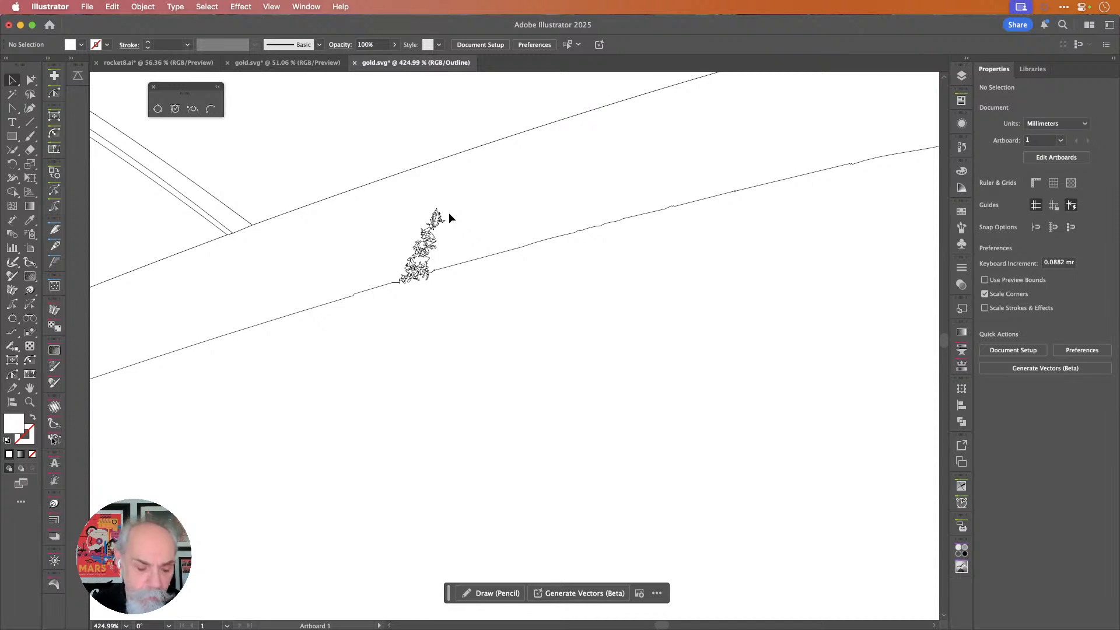
pyautogui.press('q')
pyautogui.moveTo(396, 273)
pyautogui.mouseDown()
pyautogui.moveTo(443, 204)
pyautogui.moveTo(443, 275)
pyautogui.moveTo(404, 291)
pyautogui.moveTo(397, 275)
pyautogui.mouseUp()
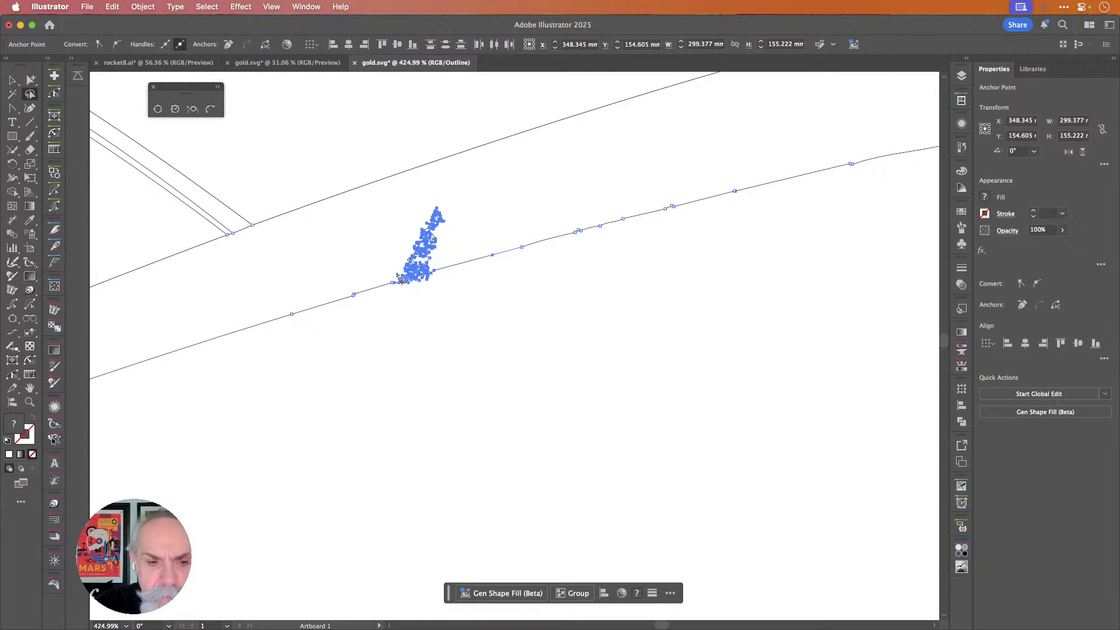
pyautogui.press('Delete')
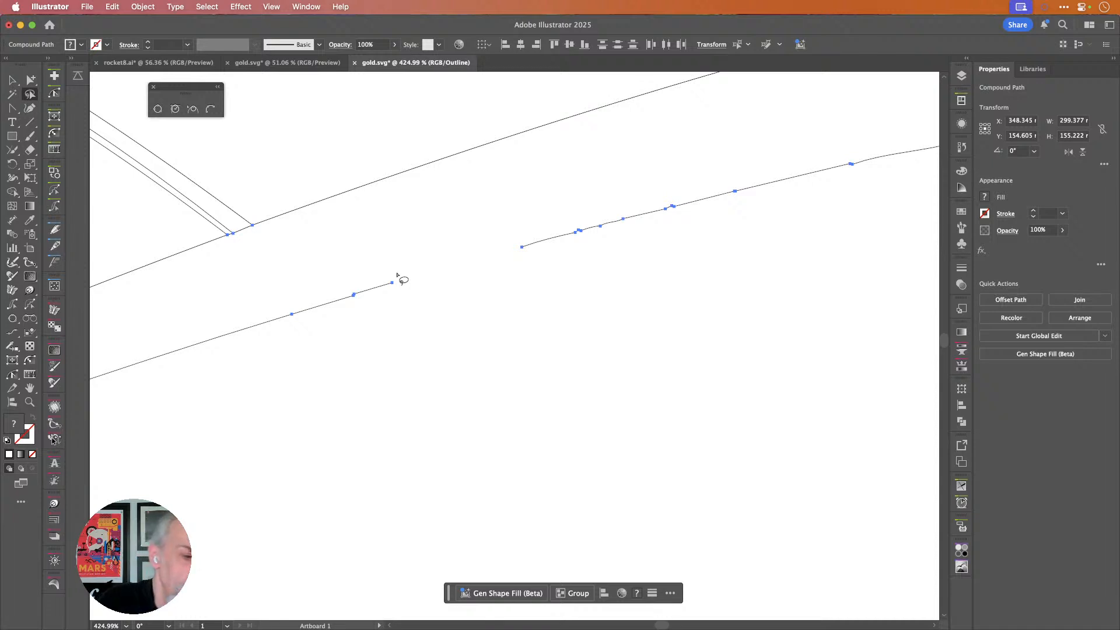
# Bridge the gap in the hull's upper highlight line by connecting its two open ends, and check the result in preview.
pyautogui.click(12, 331)
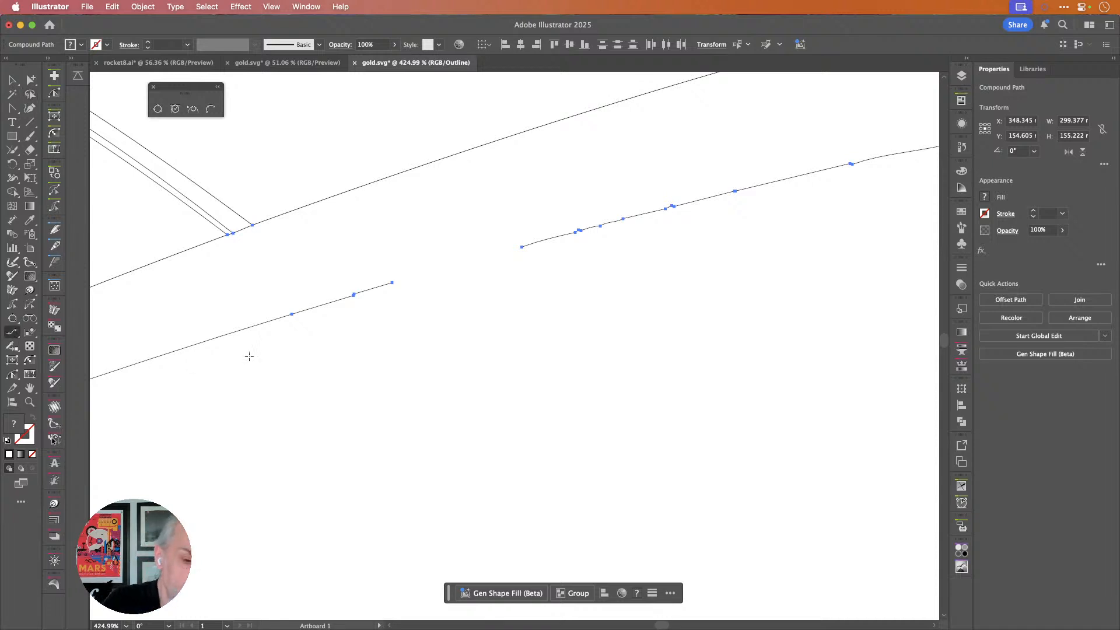
pyautogui.click(392, 283)
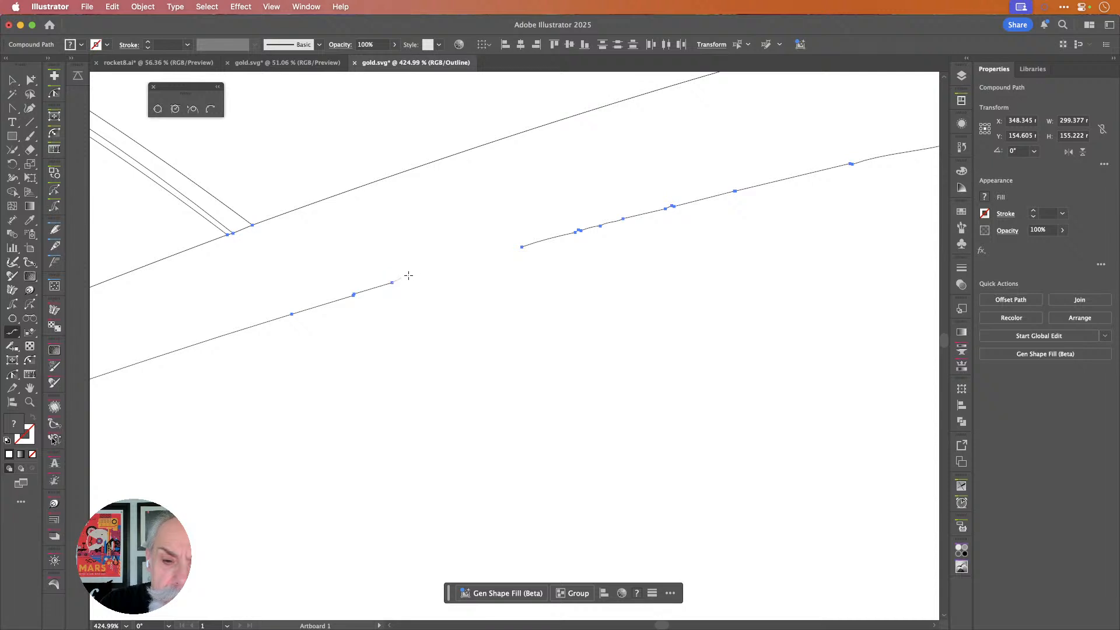
pyautogui.click(521, 246)
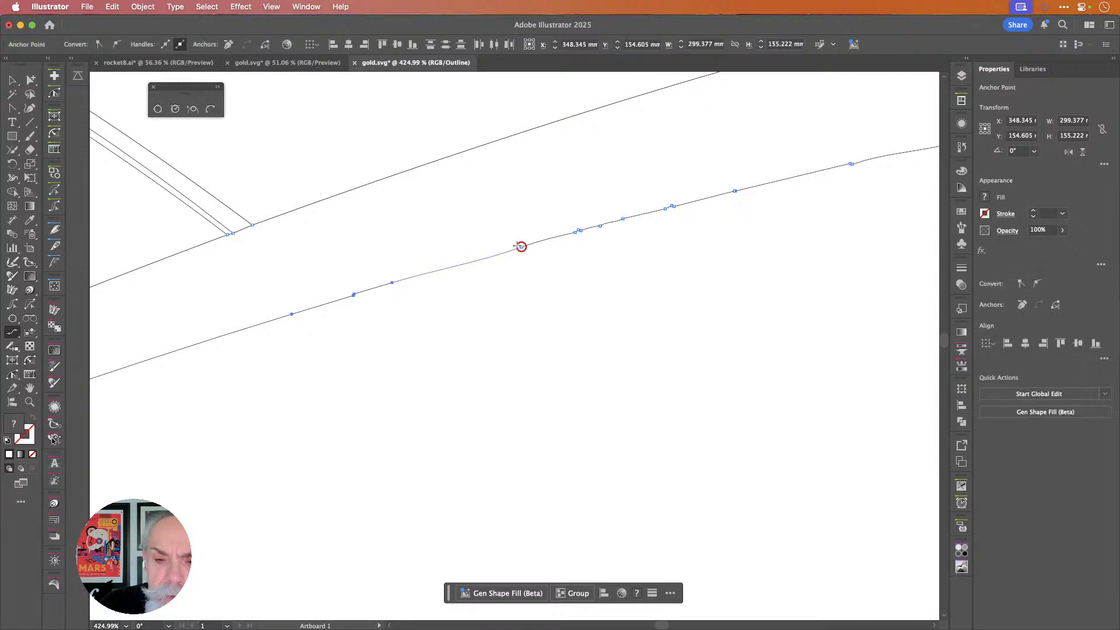
pyautogui.press('super+y')
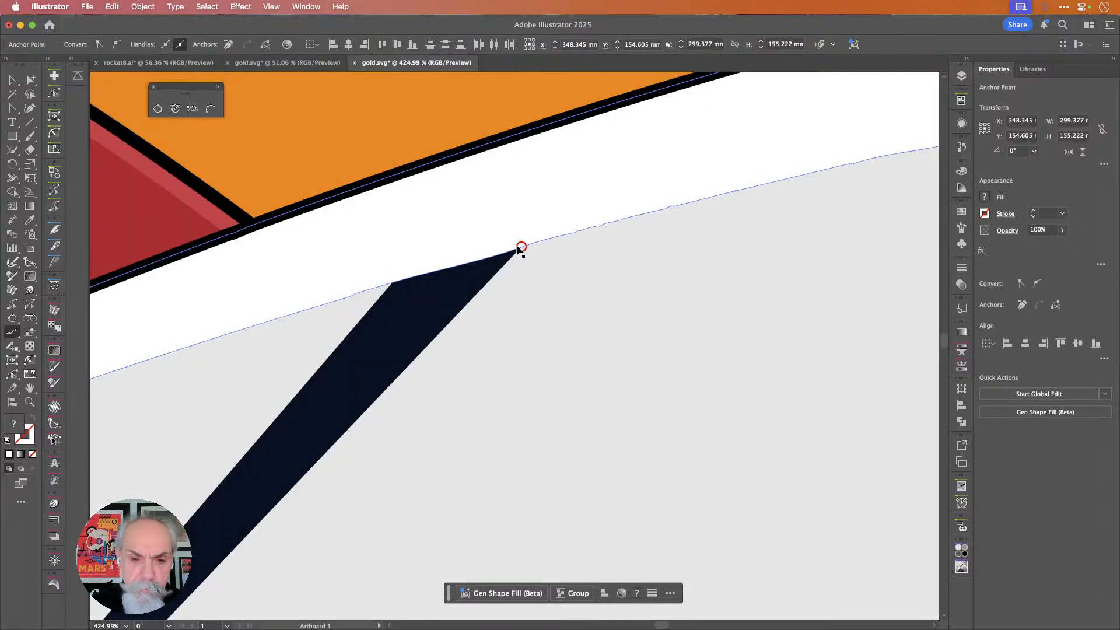
pyautogui.press('super+y')
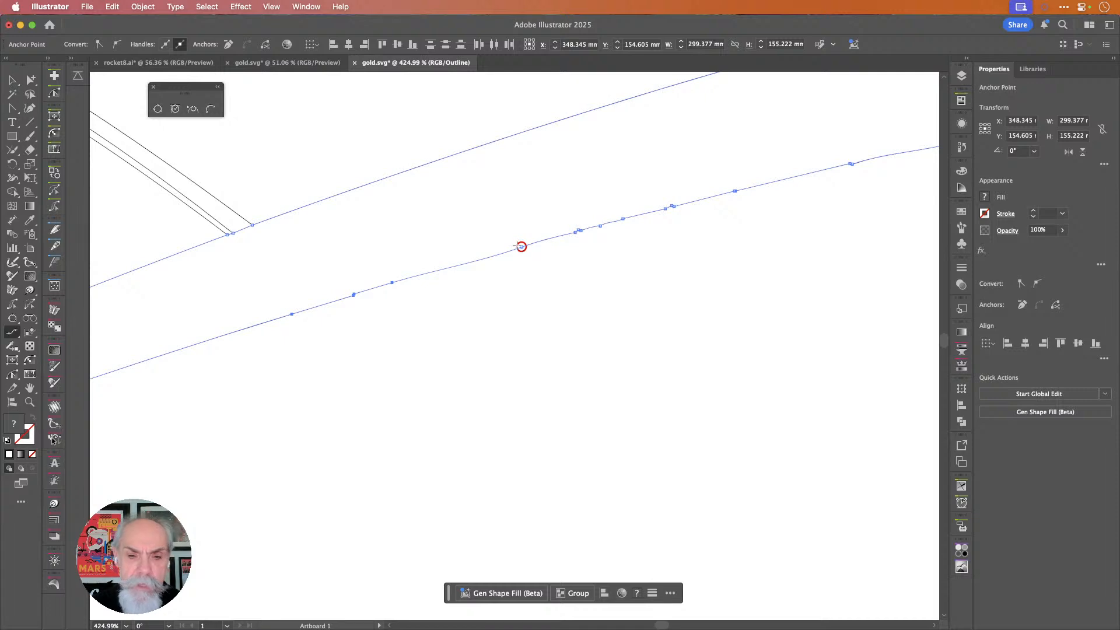
# Lasso and delete the tangled anchor points on the hull's lower shading line, between the lower fin and the porthole.
pyautogui.keyDown('alt'); pyautogui.scroll(-5, 533, 277); pyautogui.keyUp('alt')
pyautogui.keyDown('alt'); pyautogui.scroll(-3, 525, 280); pyautogui.keyUp('alt')
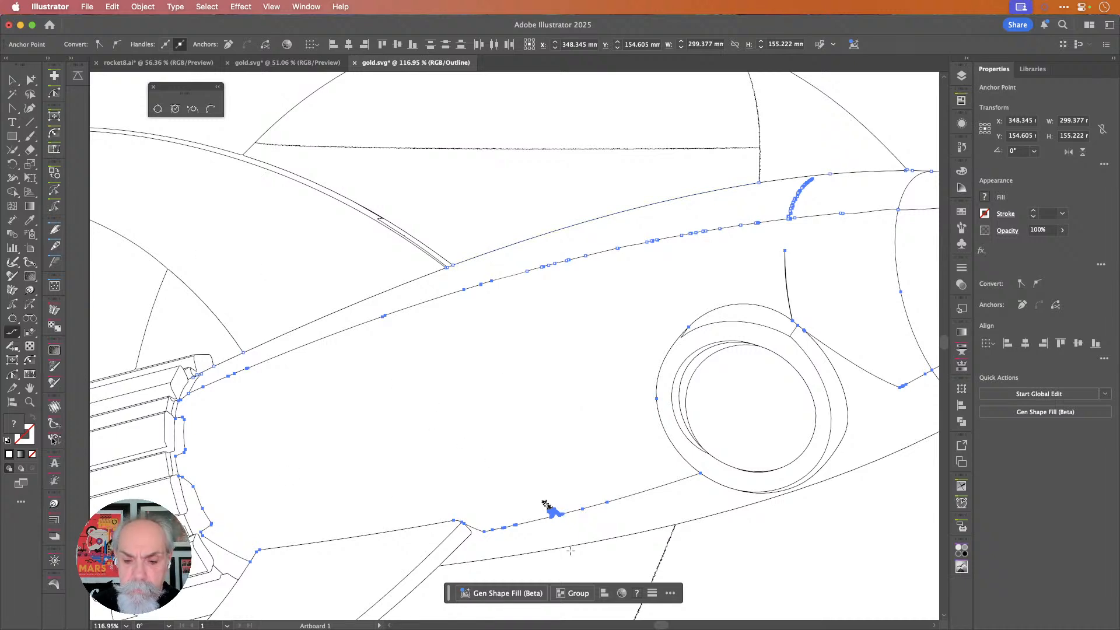
pyautogui.keyDown('alt'); pyautogui.scroll(8, 570, 551); pyautogui.keyUp('alt')
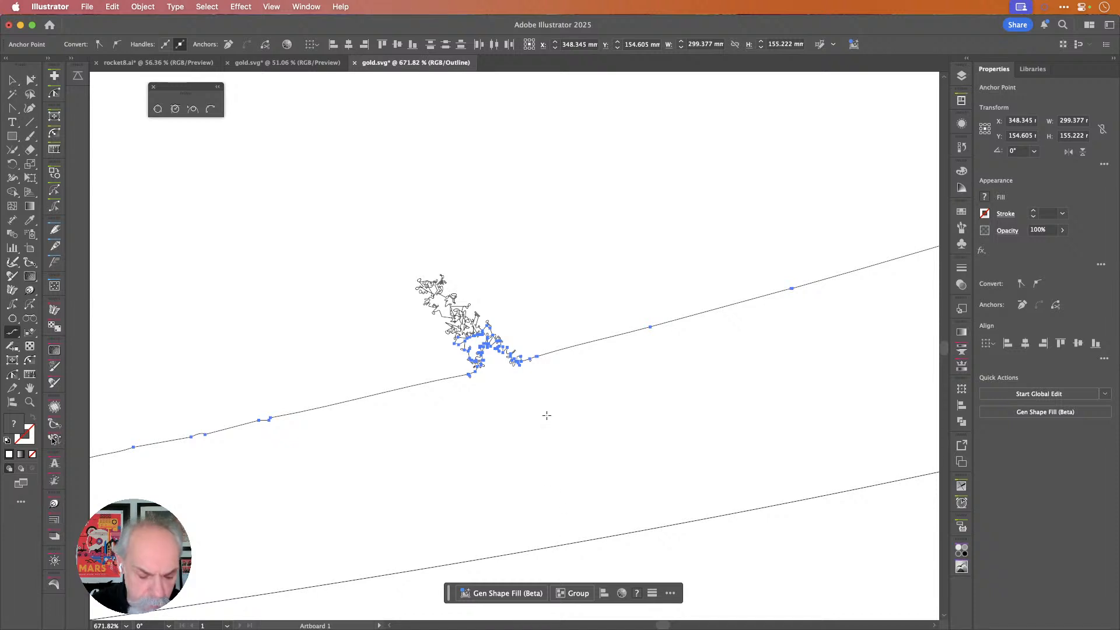
pyautogui.press('q')
pyautogui.moveTo(407, 291)
pyautogui.mouseDown()
pyautogui.moveTo(428, 276)
pyautogui.moveTo(506, 308)
pyautogui.moveTo(549, 354)
pyautogui.moveTo(464, 394)
pyautogui.moveTo(413, 304)
pyautogui.mouseUp()
pyautogui.press('Delete')
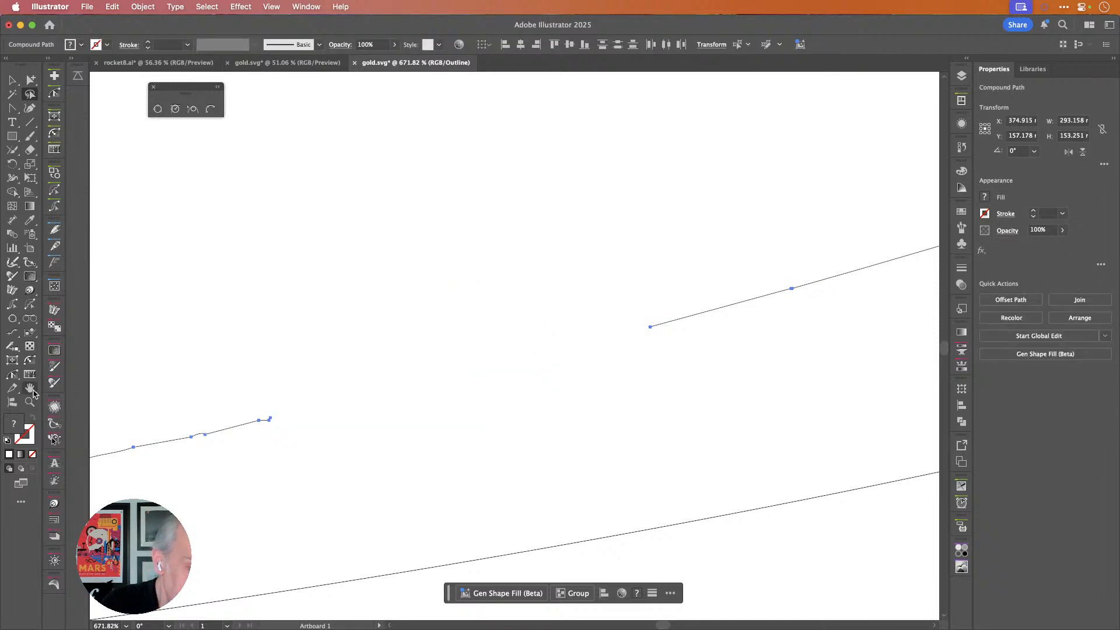
pyautogui.click(12, 332)
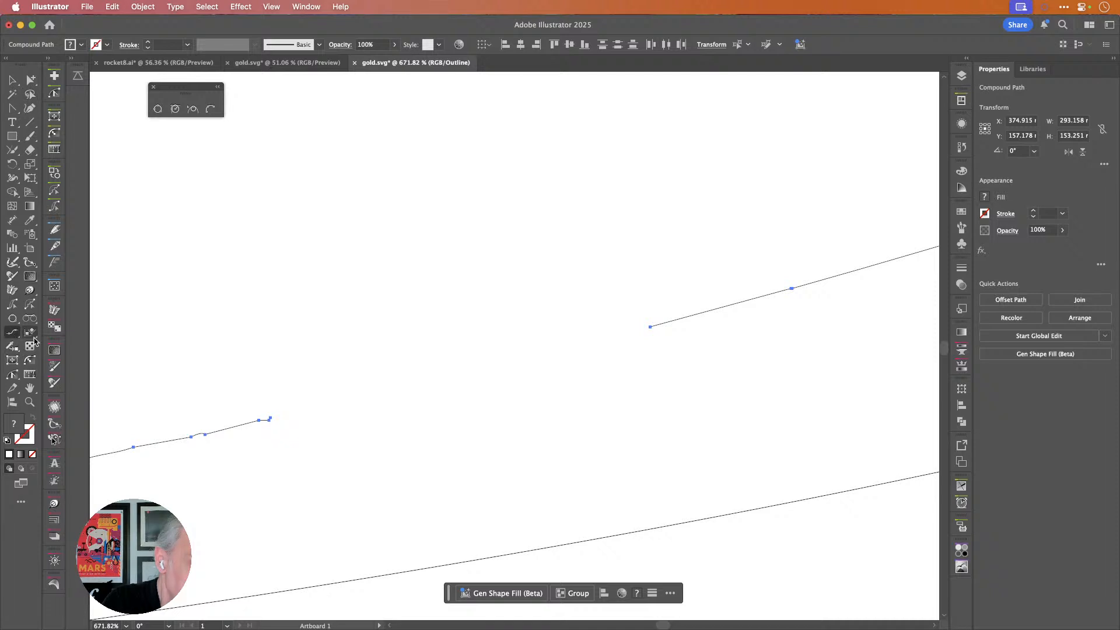
pyautogui.moveTo(270, 418); pyautogui.dragTo(335, 403)
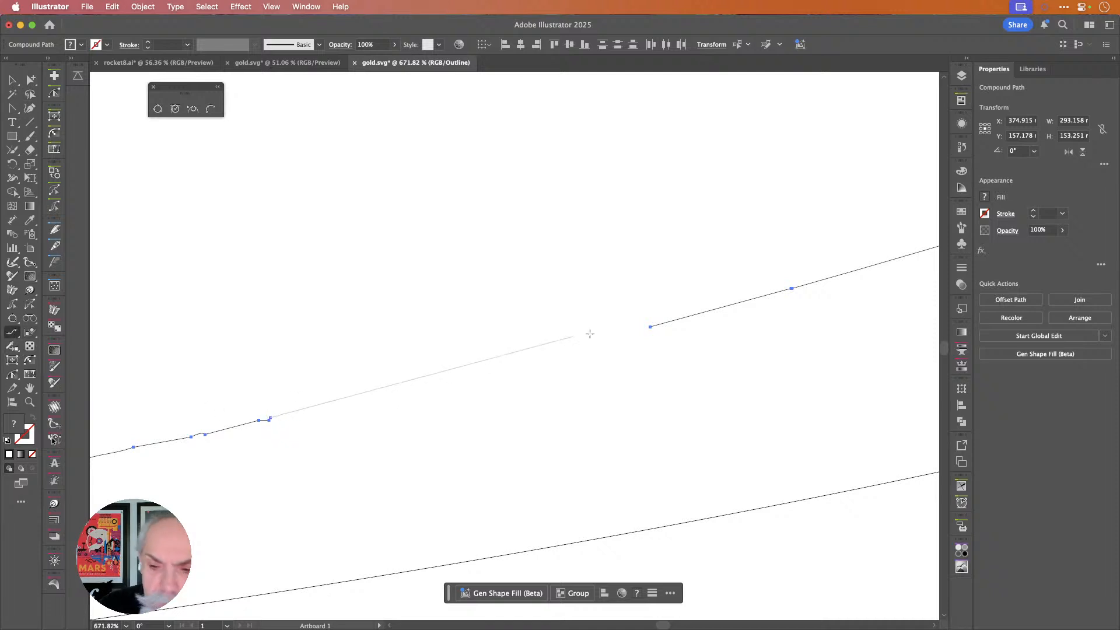
pyautogui.click(650, 326)
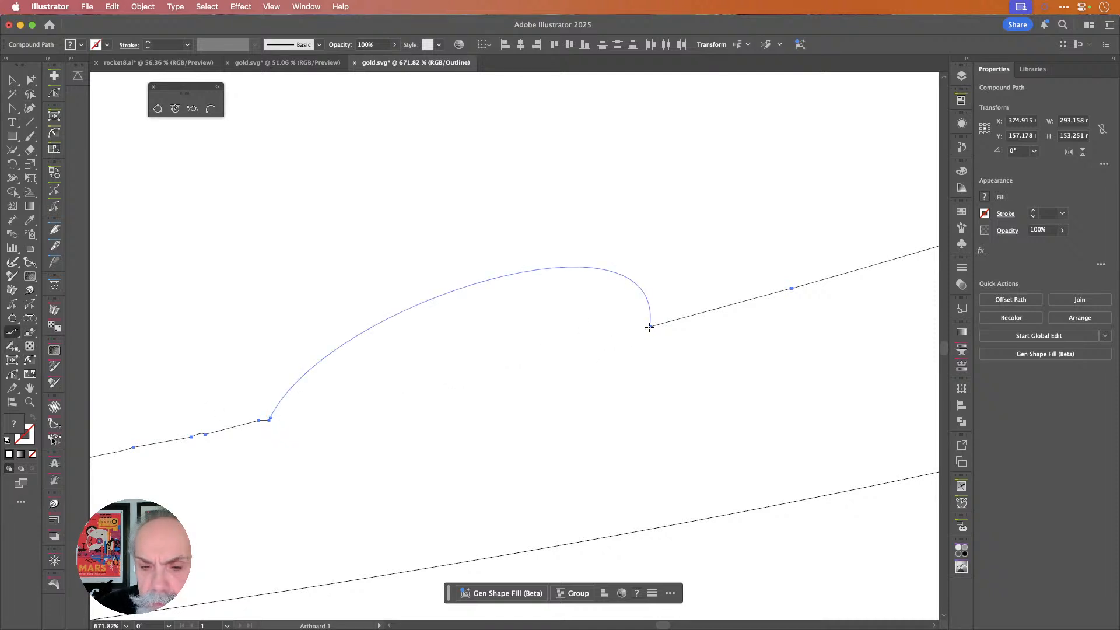
pyautogui.press('alt')
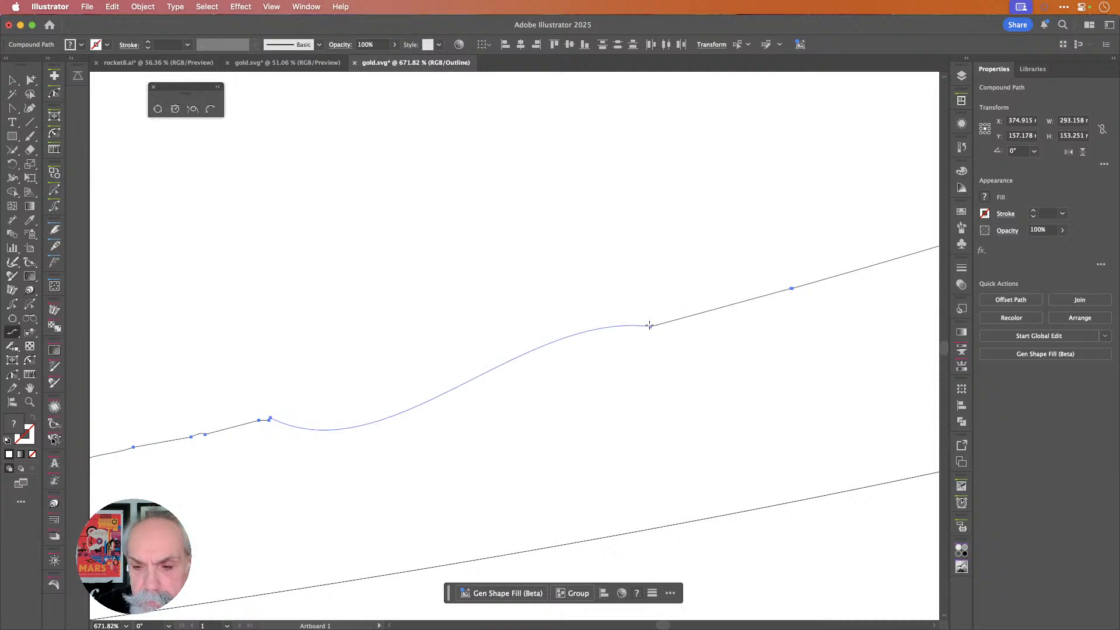
pyautogui.moveTo(588, 327); pyautogui.dragTo(583, 327)
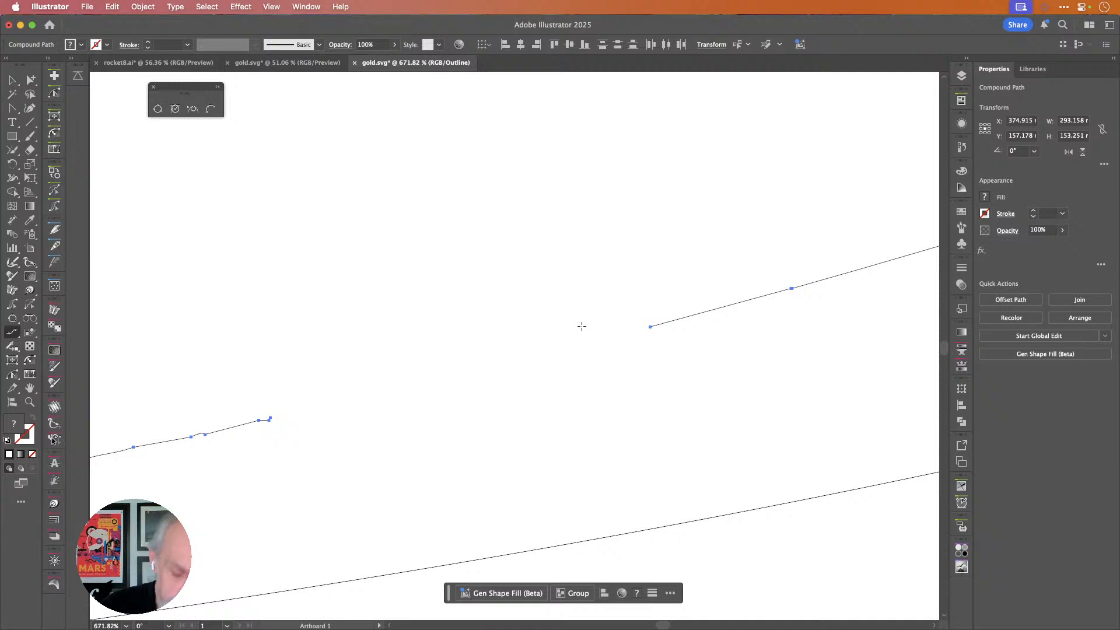
# Bridge the gap in the hull's lower shading line with the Pen tool, connecting its two open ends, and check the result in preview.
pyautogui.press('p')
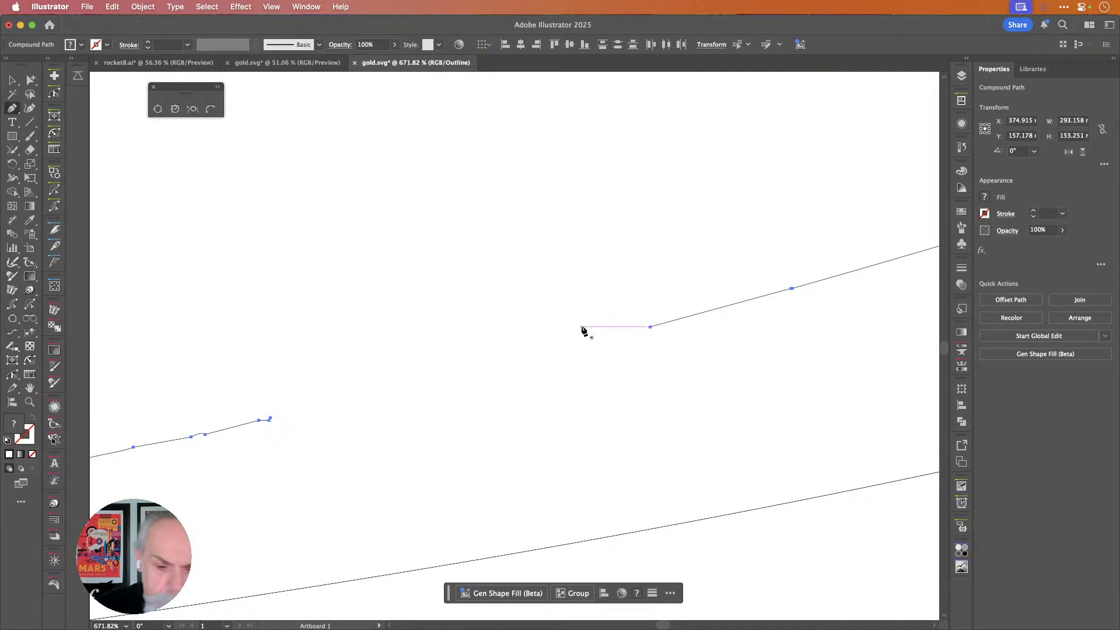
pyautogui.click(270, 418)
pyautogui.click(650, 328)
pyautogui.moveTo(647, 325); pyautogui.dragTo(695, 315)
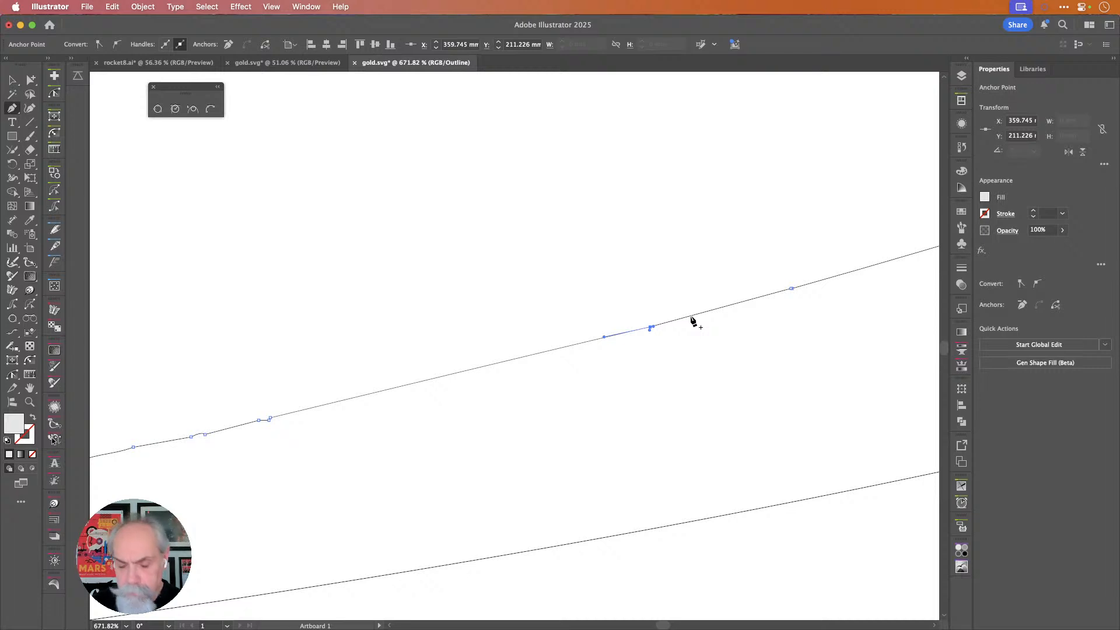
pyautogui.hotkey('ctrl', 'y')
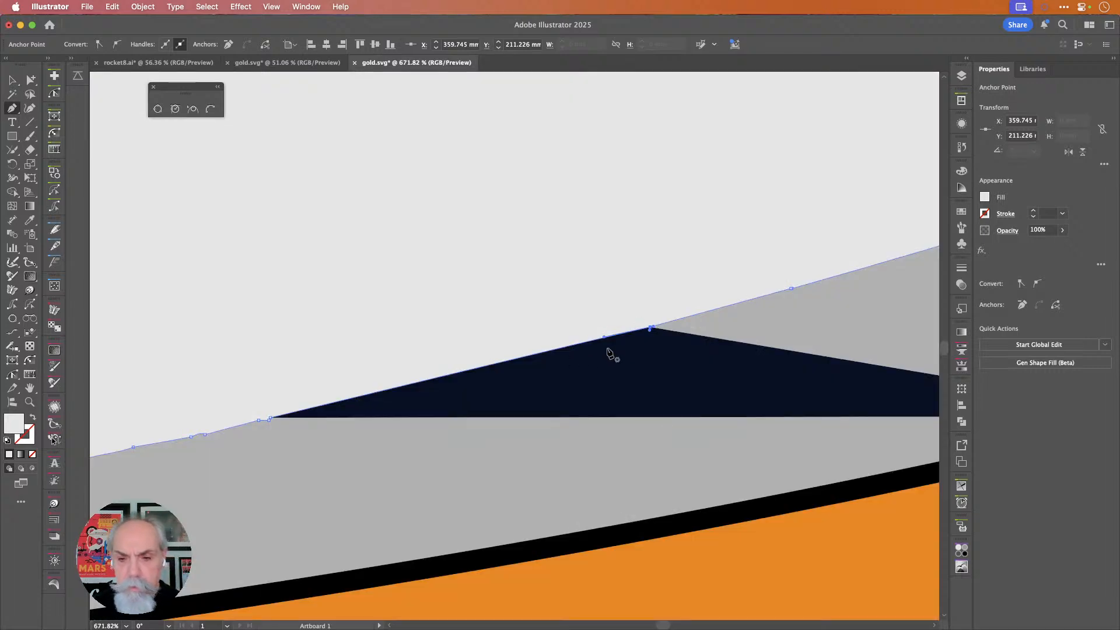
pyautogui.keyDown('alt'); pyautogui.scroll(-4, 608, 353); pyautogui.keyUp('alt')
pyautogui.keyDown('alt'); pyautogui.scroll(-5, 607, 352); pyautogui.keyUp('alt')
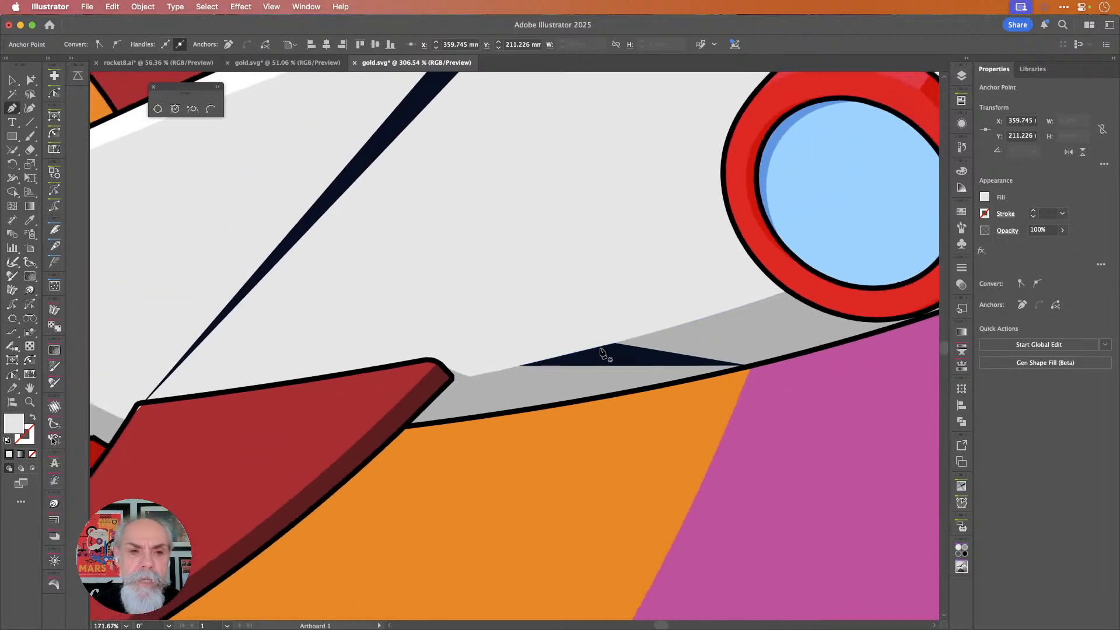
pyautogui.keyDown('alt'); pyautogui.scroll(-2, 604, 352); pyautogui.keyUp('alt')
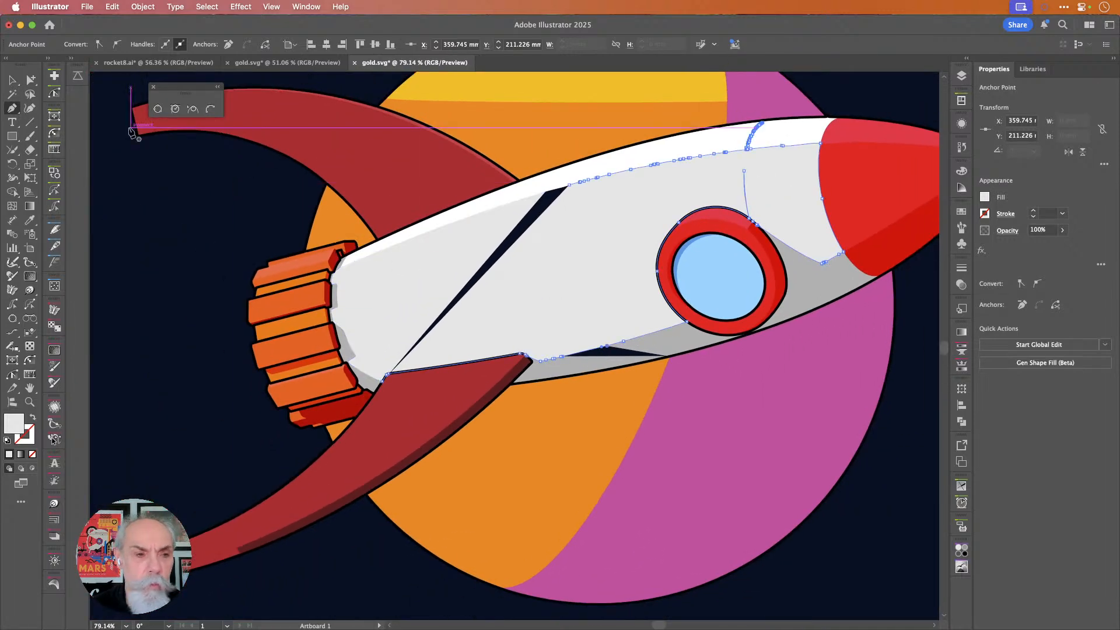
# Select the rocket and planet fills group and convert it to a Live Paint group.
pyautogui.click(12, 80)
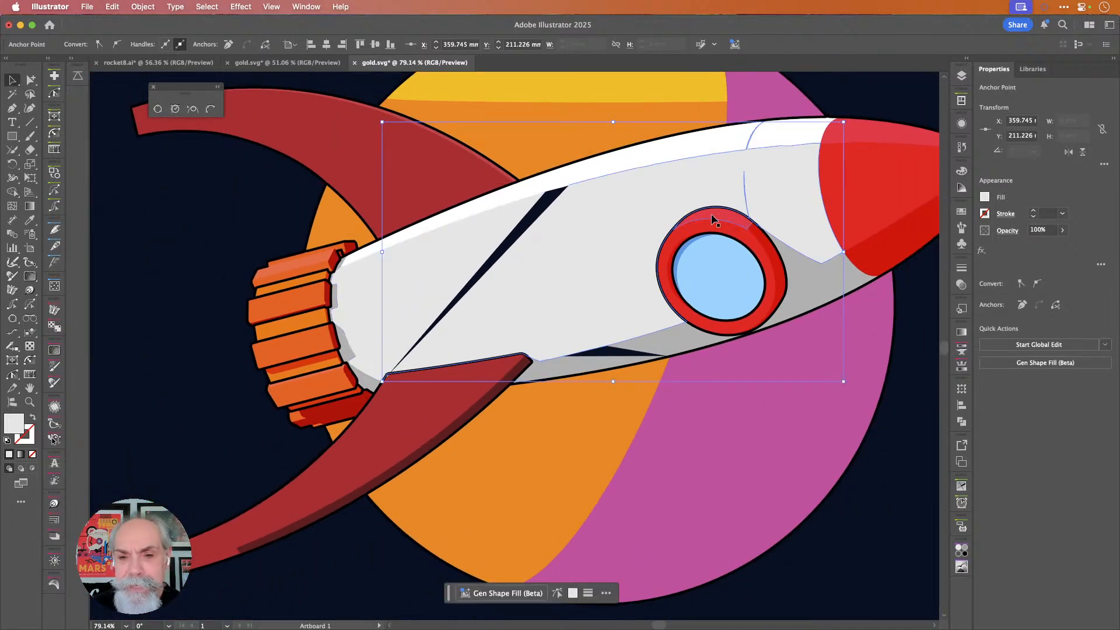
pyautogui.click(691, 215)
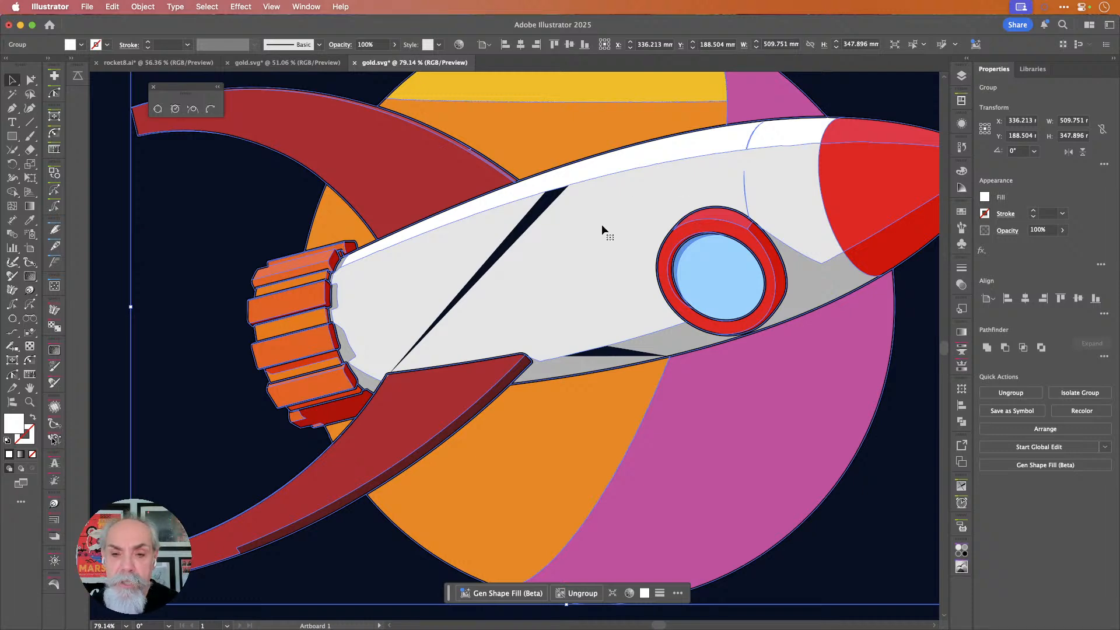
pyautogui.keyDown('alt'); pyautogui.scroll(3, 603, 222); pyautogui.keyUp('alt')
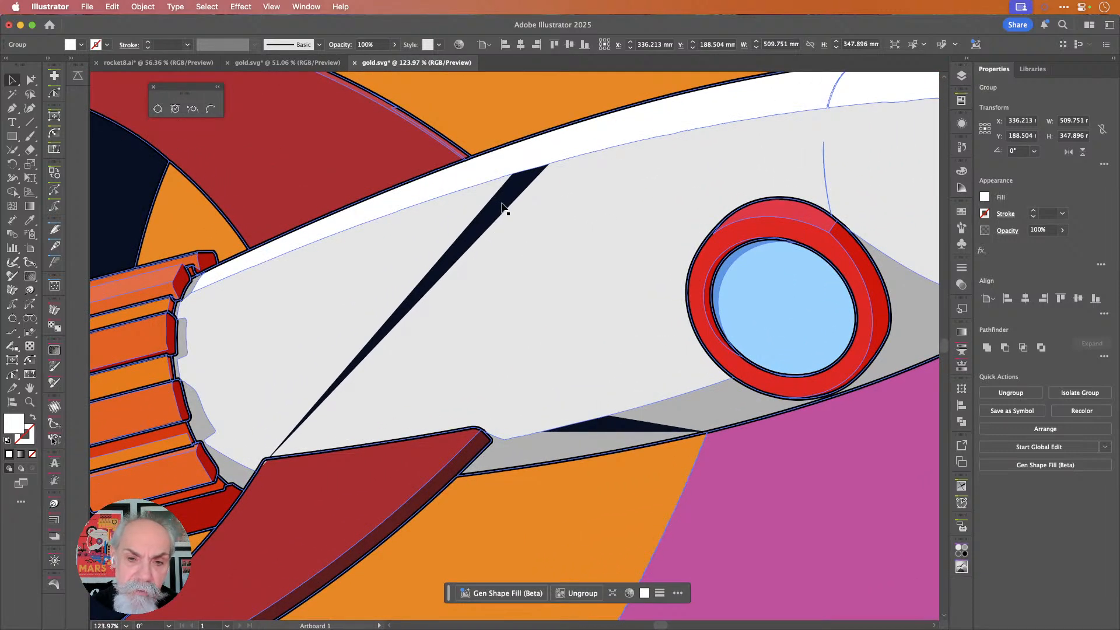
pyautogui.click(572, 232)
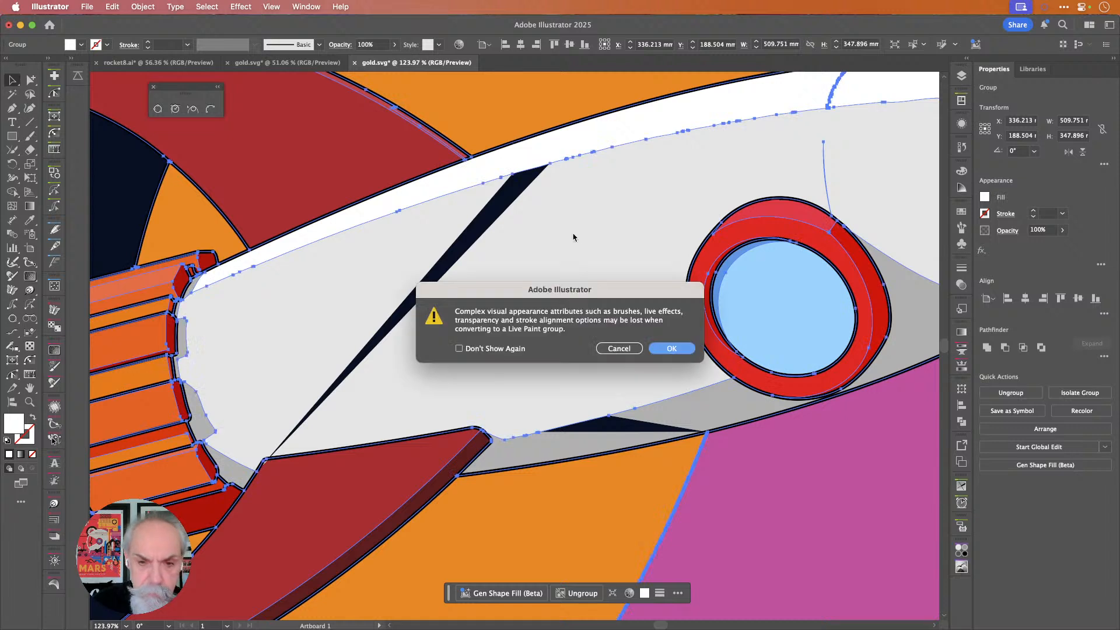
pyautogui.click(661, 350)
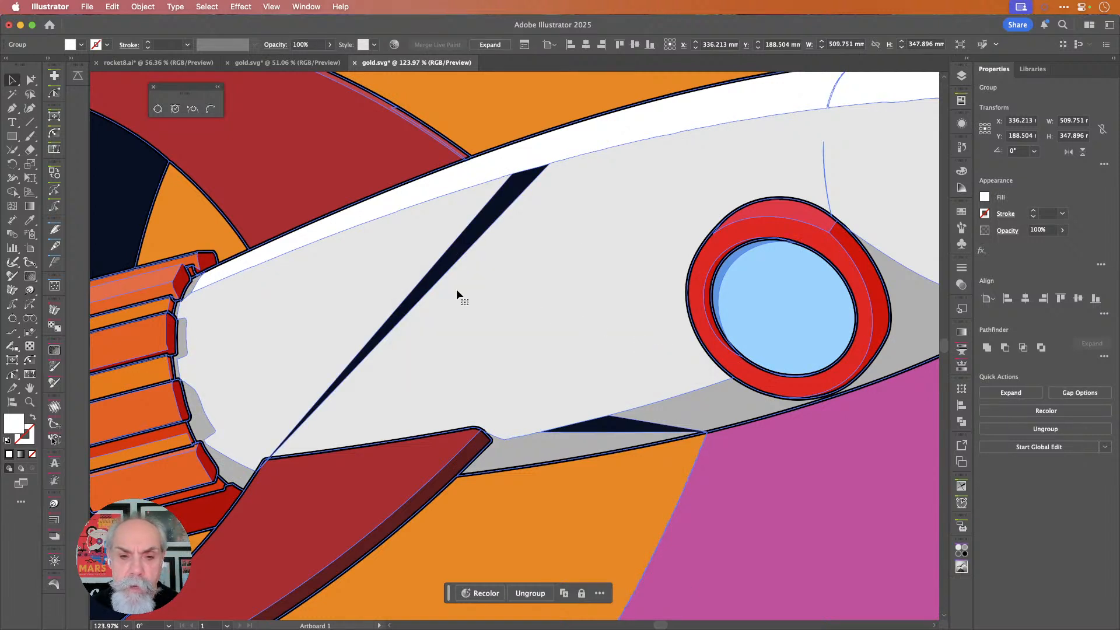
# Fill the hull's diagonal gap with its sampled light grey and the lower triangular gap with the sampled shading grey using Live Paint Bucket.
pyautogui.press('k')
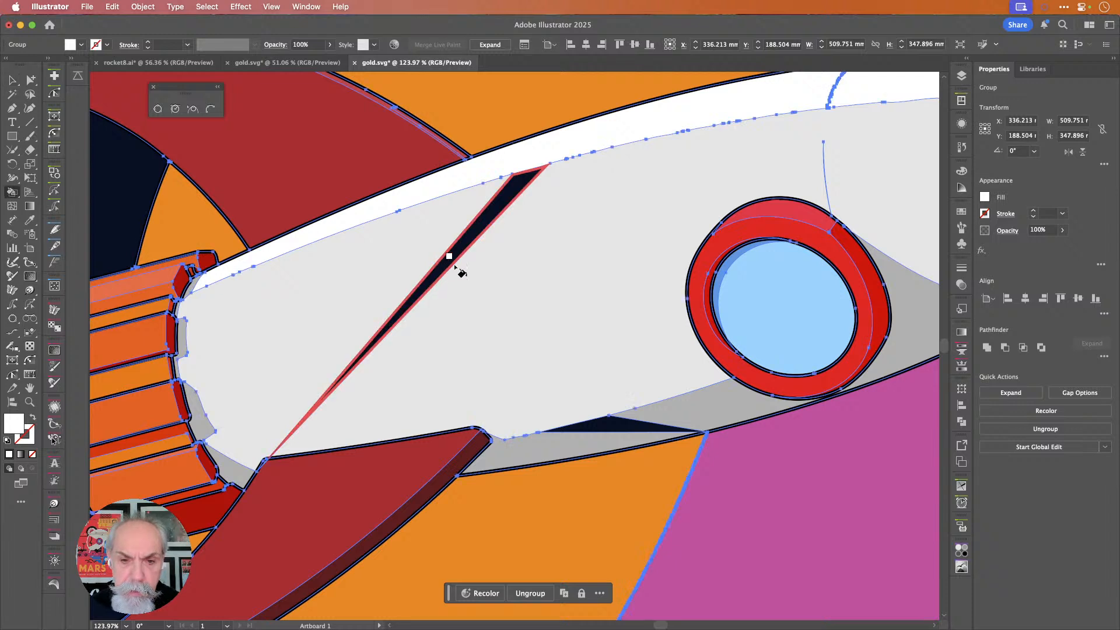
pyautogui.keyDown('alt'); pyautogui.click(482, 264); pyautogui.keyUp('alt')
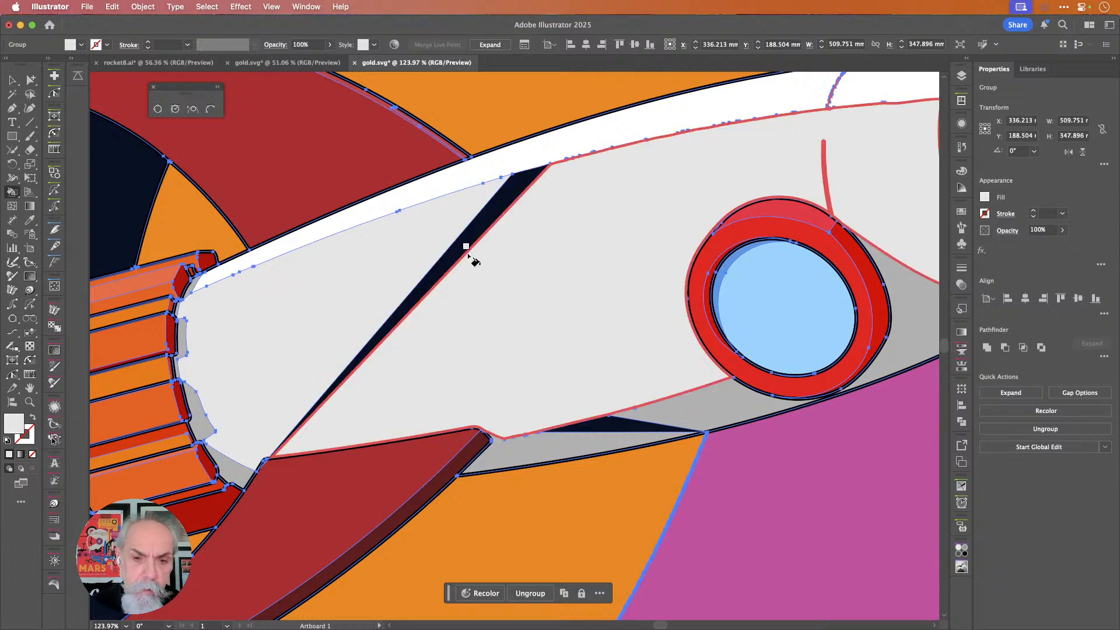
pyautogui.click(458, 247)
pyautogui.keyDown('alt'); pyautogui.click(688, 411); pyautogui.keyUp('alt')
pyautogui.click(642, 425)
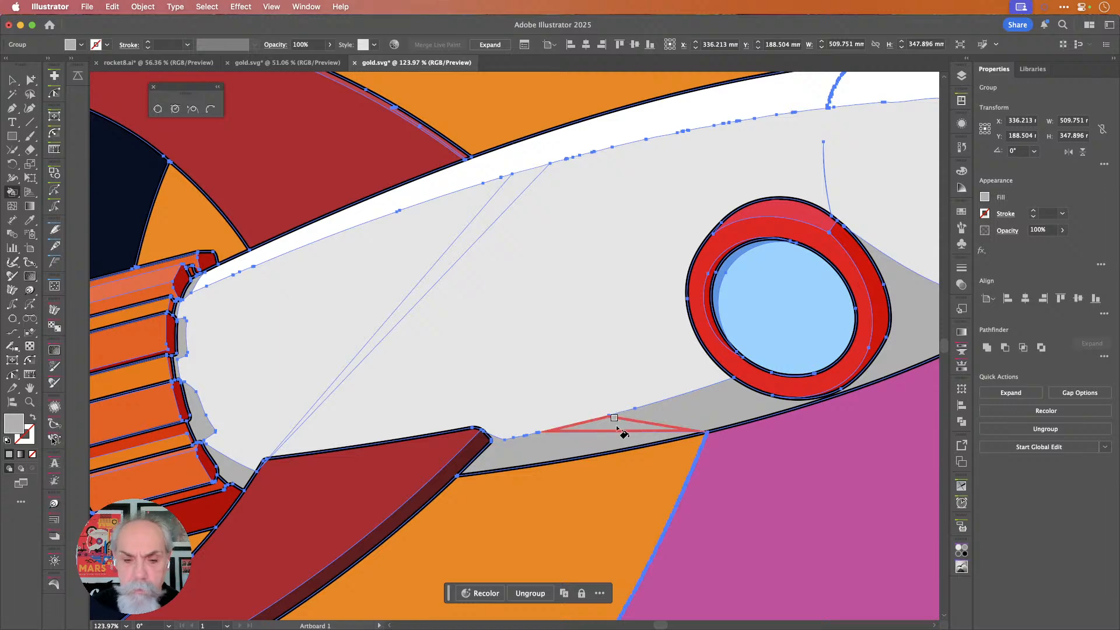
pyautogui.keyDown('alt'); pyautogui.scroll(-5, 624, 426); pyautogui.keyUp('alt')
pyautogui.press('v')
pyautogui.click(533, 145)
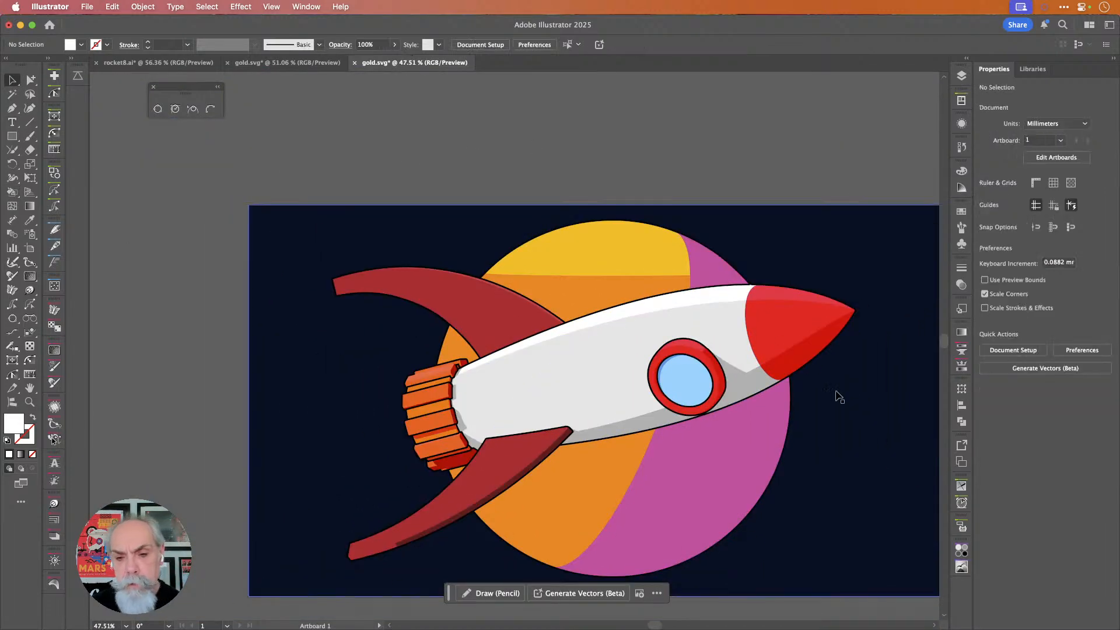
# Expand the Live Paint group, combine its same-coloured shapes with Pathfinder Merge, and inspect the hull.
pyautogui.click(709, 311)
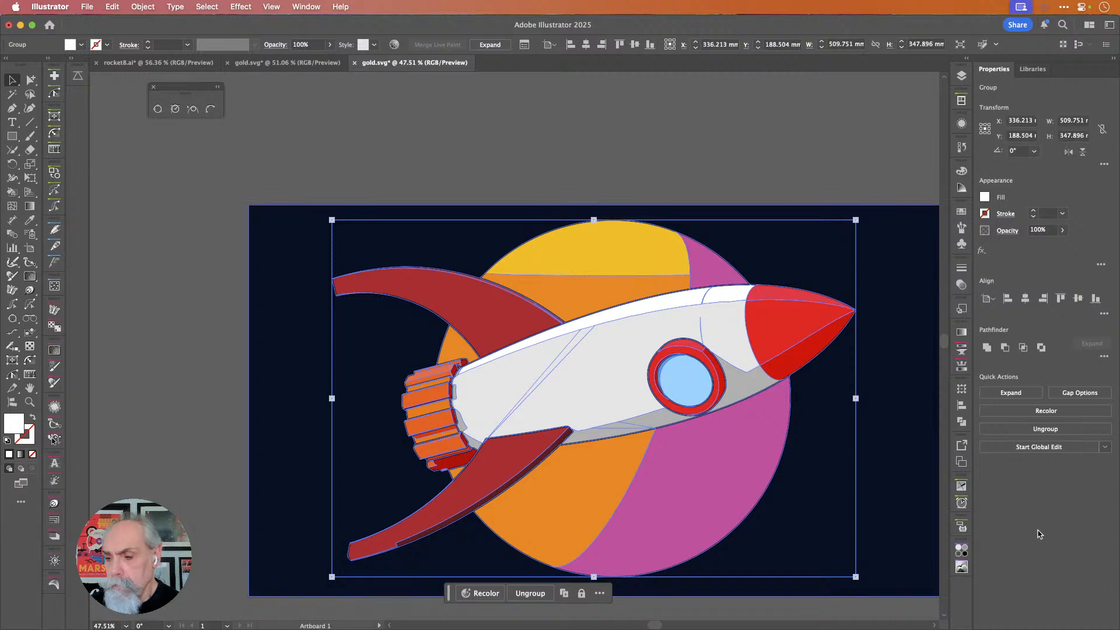
pyautogui.click(1015, 393)
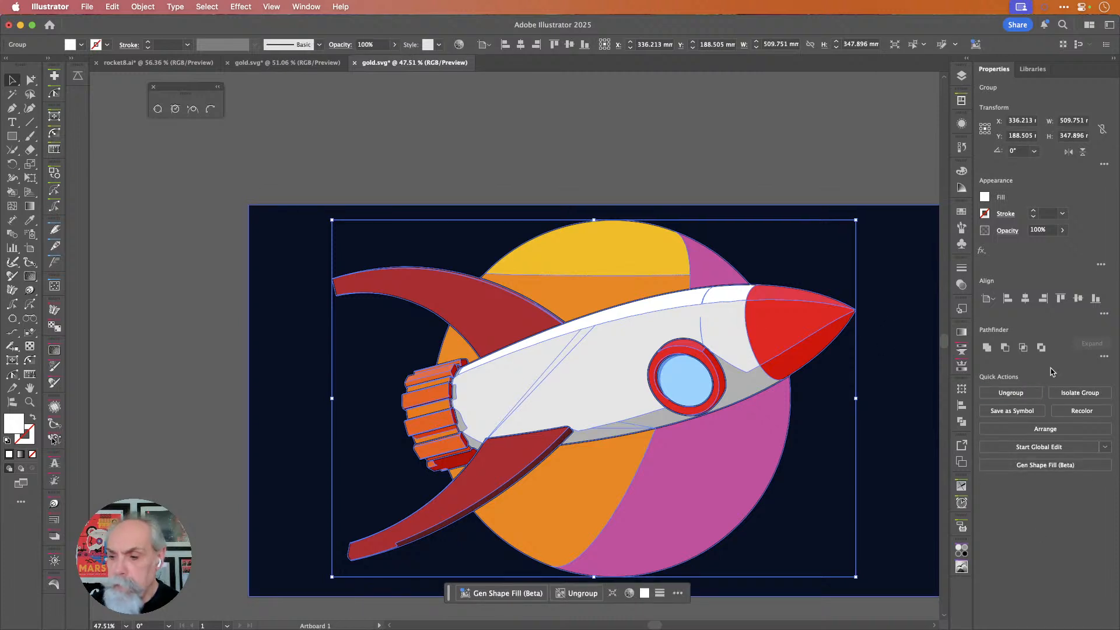
pyautogui.click(1104, 356)
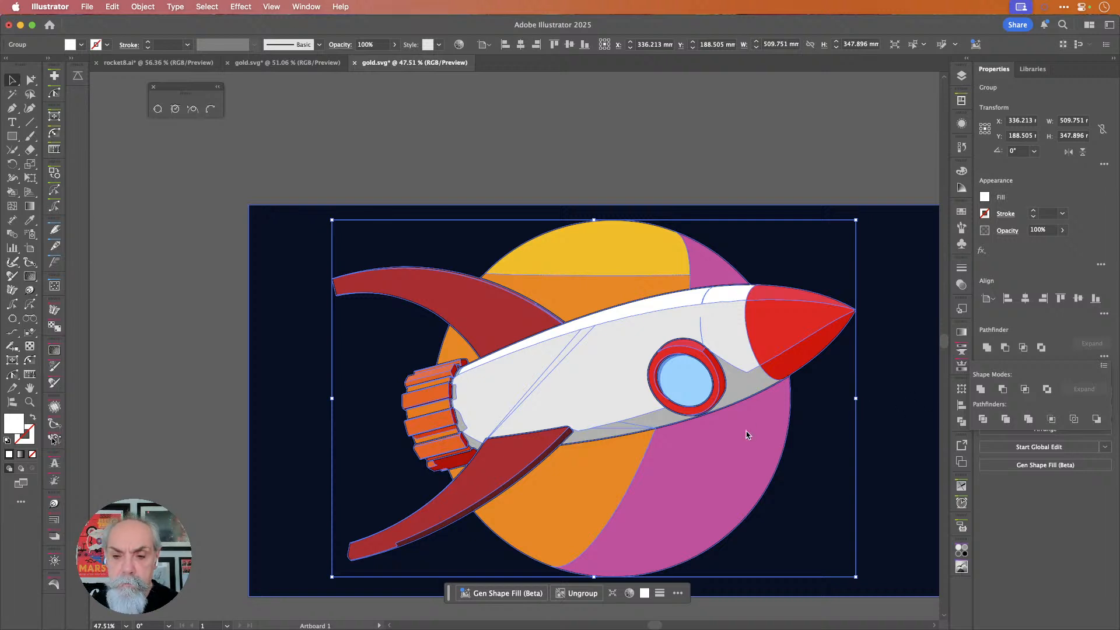
pyautogui.click(1027, 419)
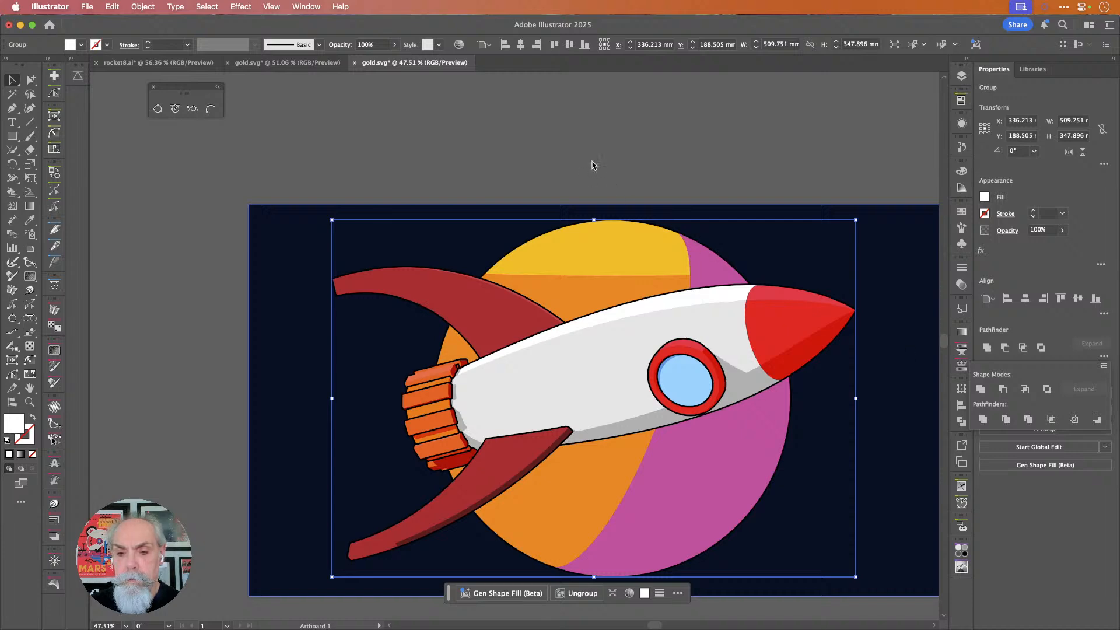
pyautogui.click(611, 130)
pyautogui.keyDown('alt'); pyautogui.scroll(5, 736, 416); pyautogui.keyUp('alt')
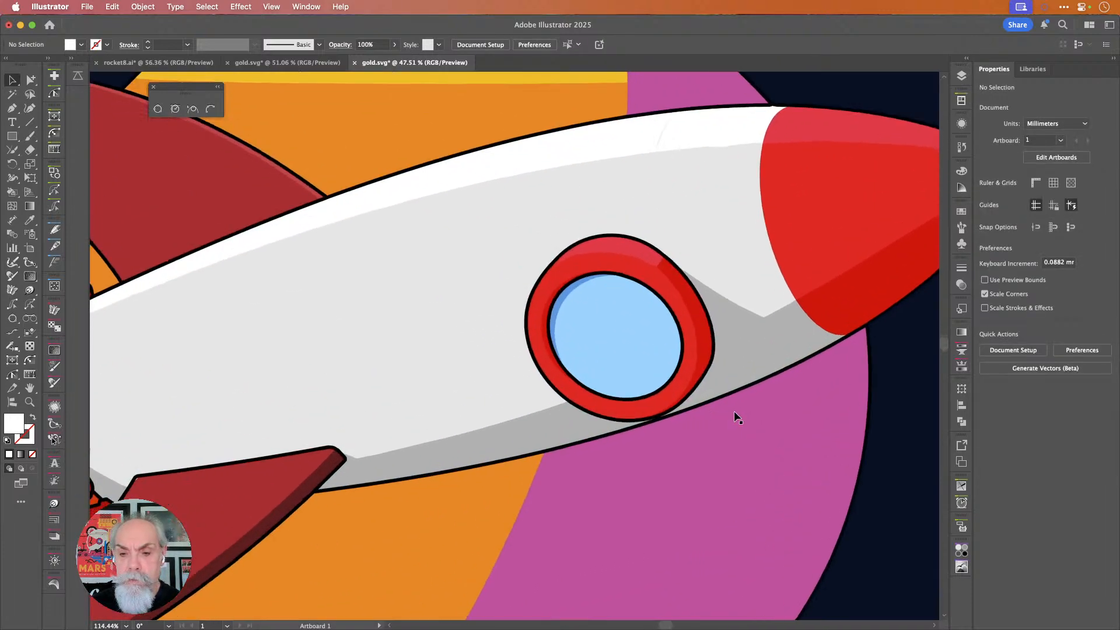
pyautogui.keyDown('alt'); pyautogui.scroll(-4, 736, 417); pyautogui.keyUp('alt')
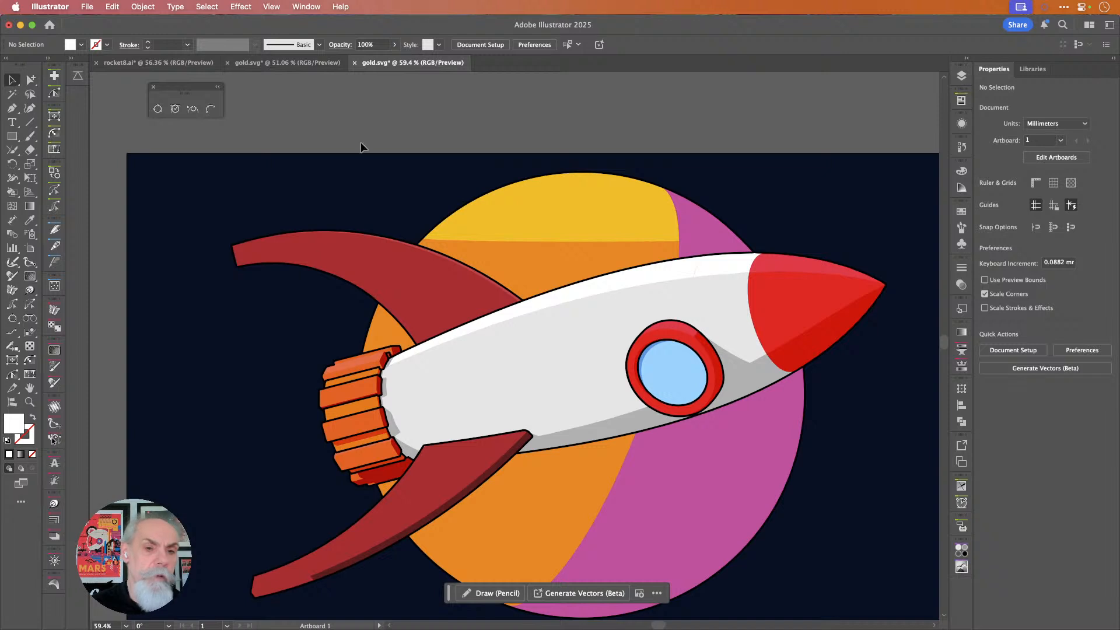
# Check the merged artwork group for all issues with VectorFirstAid, fix everything it reports, and repeat until the checkup is clean.
pyautogui.click(712, 275)
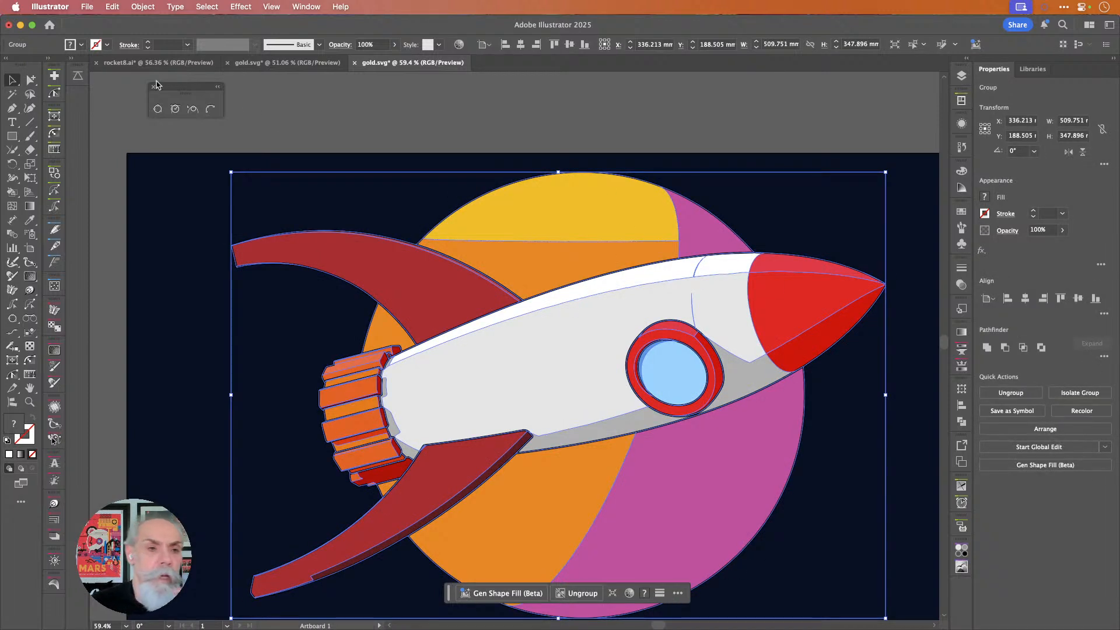
pyautogui.click(54, 78)
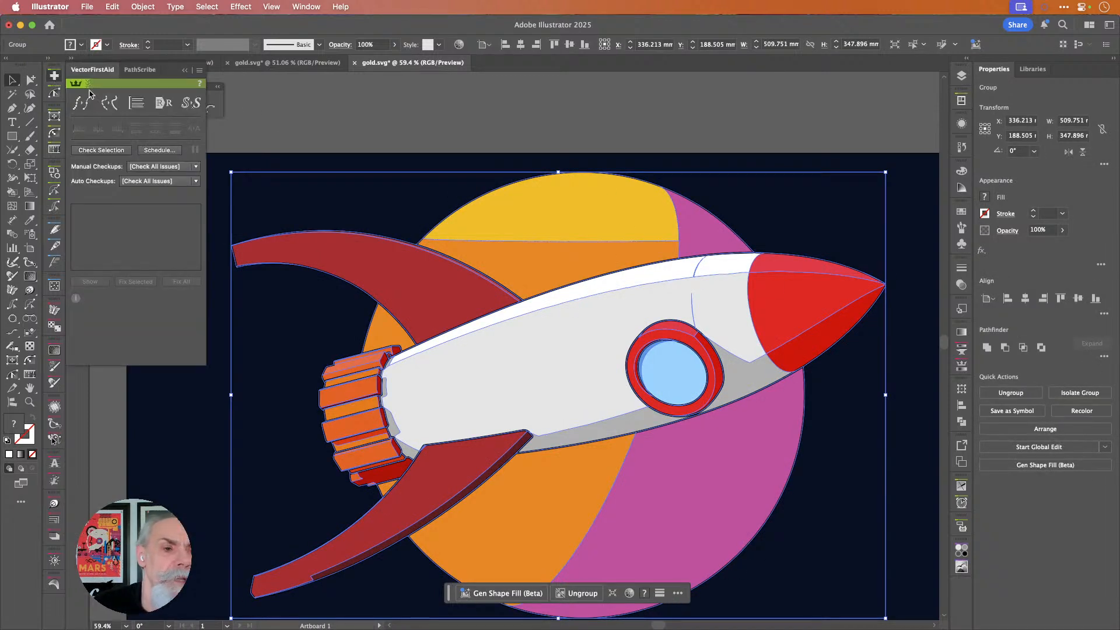
pyautogui.click(98, 151)
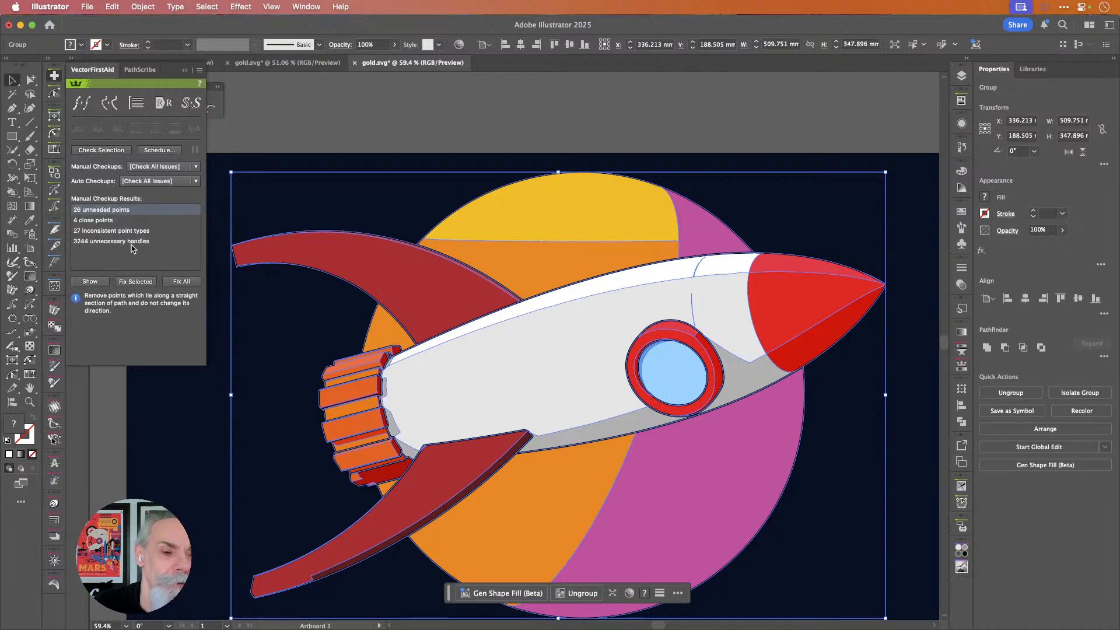
pyautogui.click(182, 281)
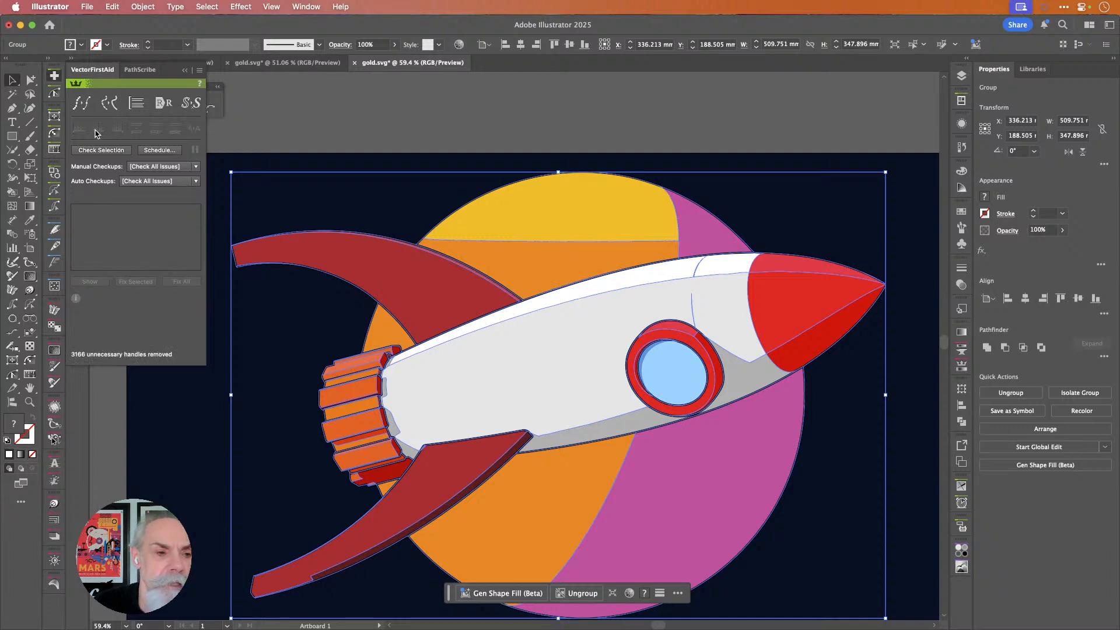
pyautogui.click(99, 151)
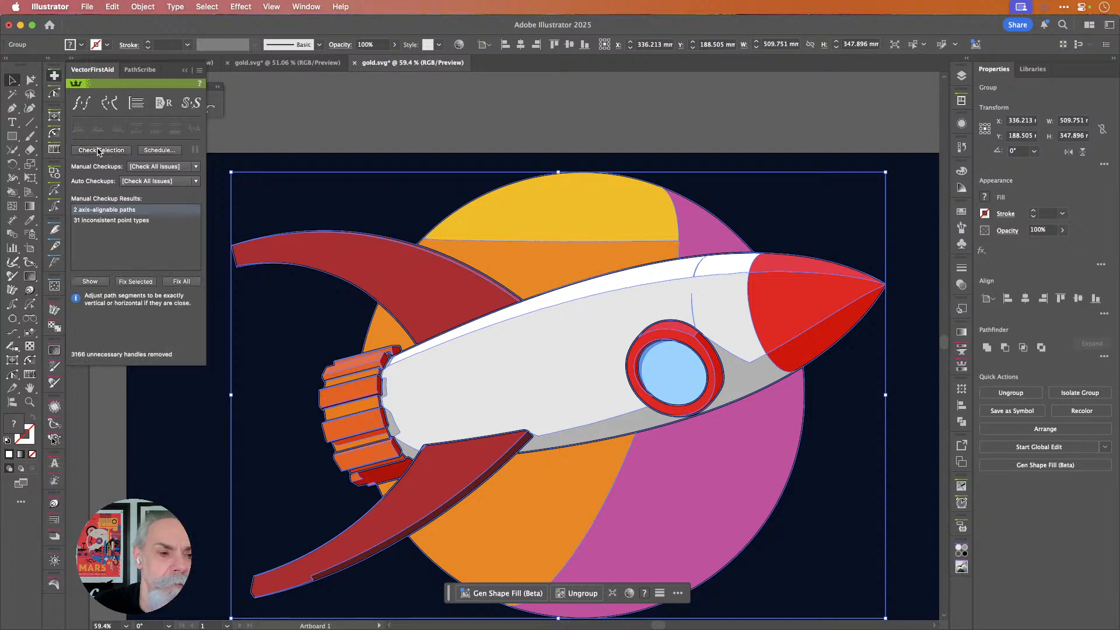
pyautogui.click(182, 282)
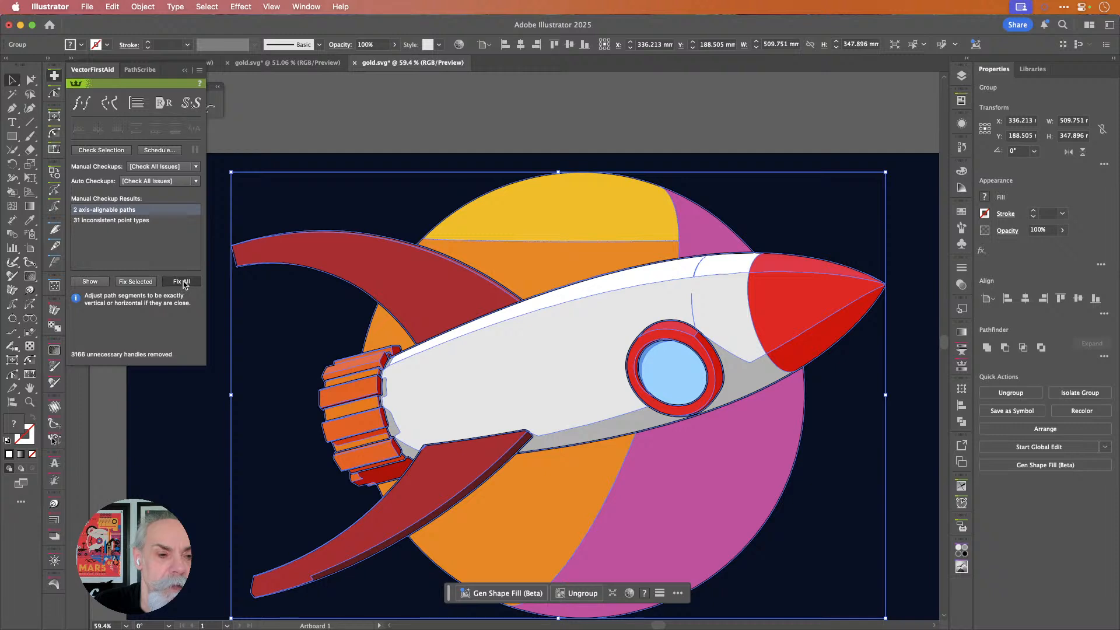
pyautogui.click(117, 150)
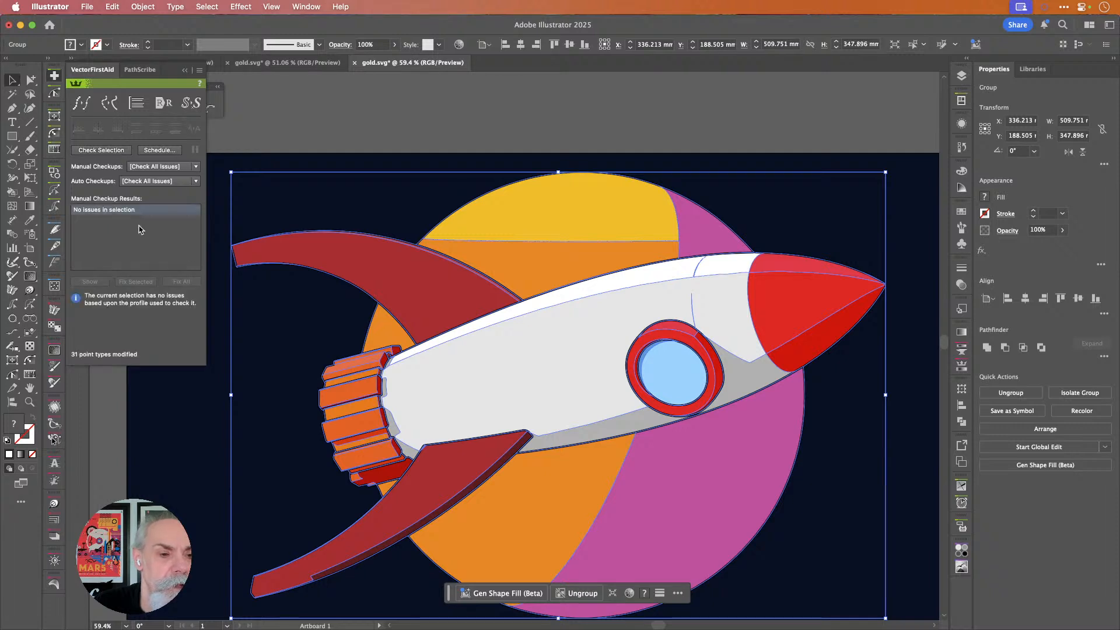
pyautogui.click(53, 76)
pyautogui.click(371, 119)
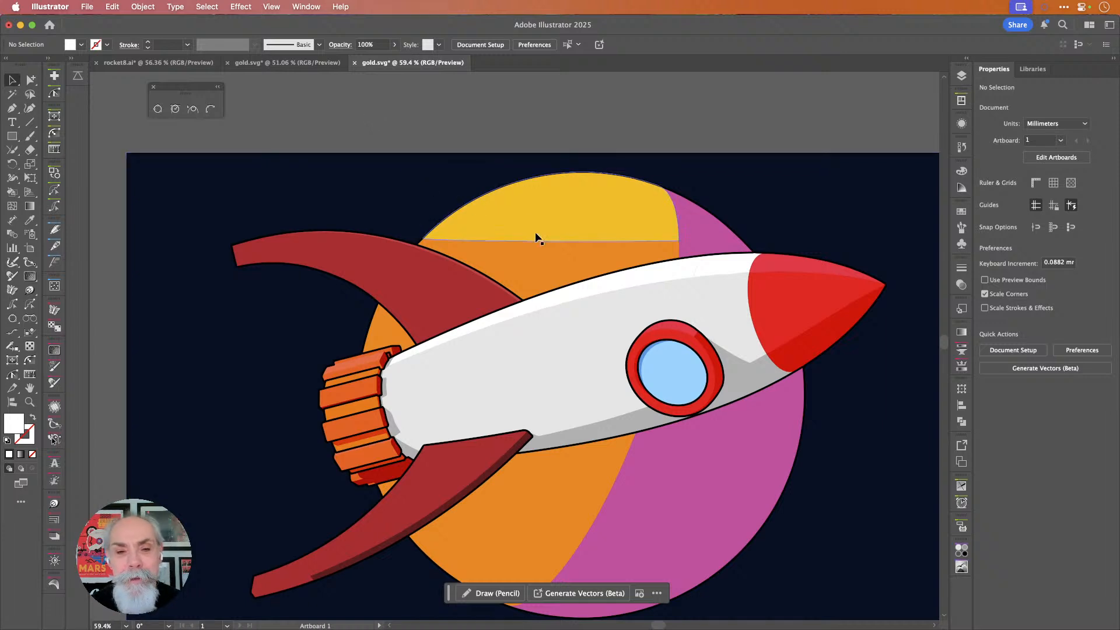
pyautogui.moveTo(554, 205); pyautogui.dragTo(512, 155)
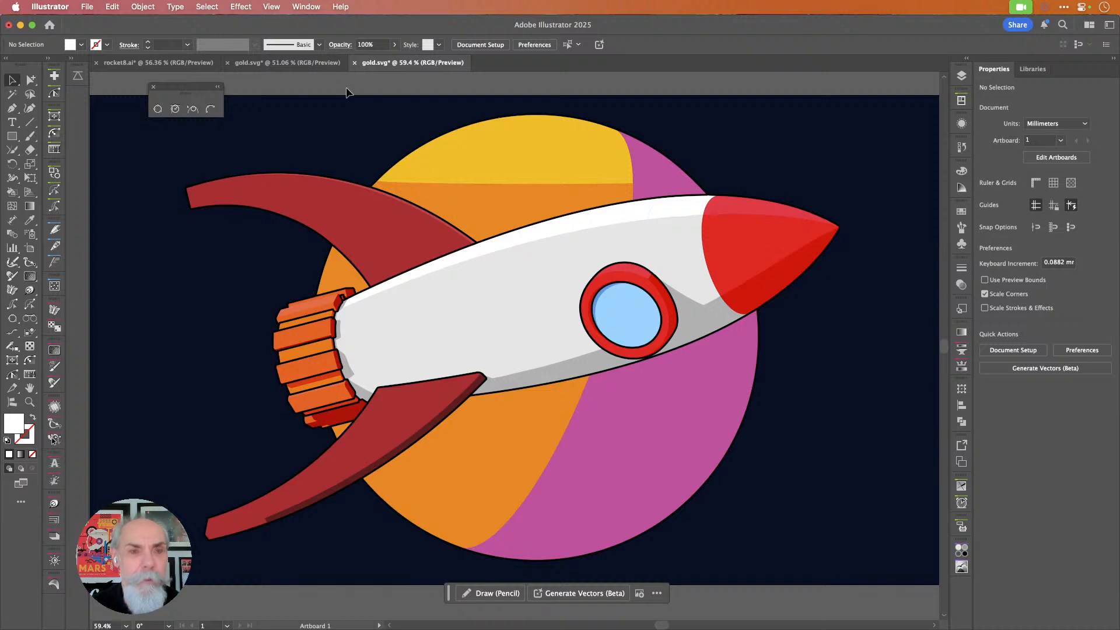
pyautogui.press('super+0')
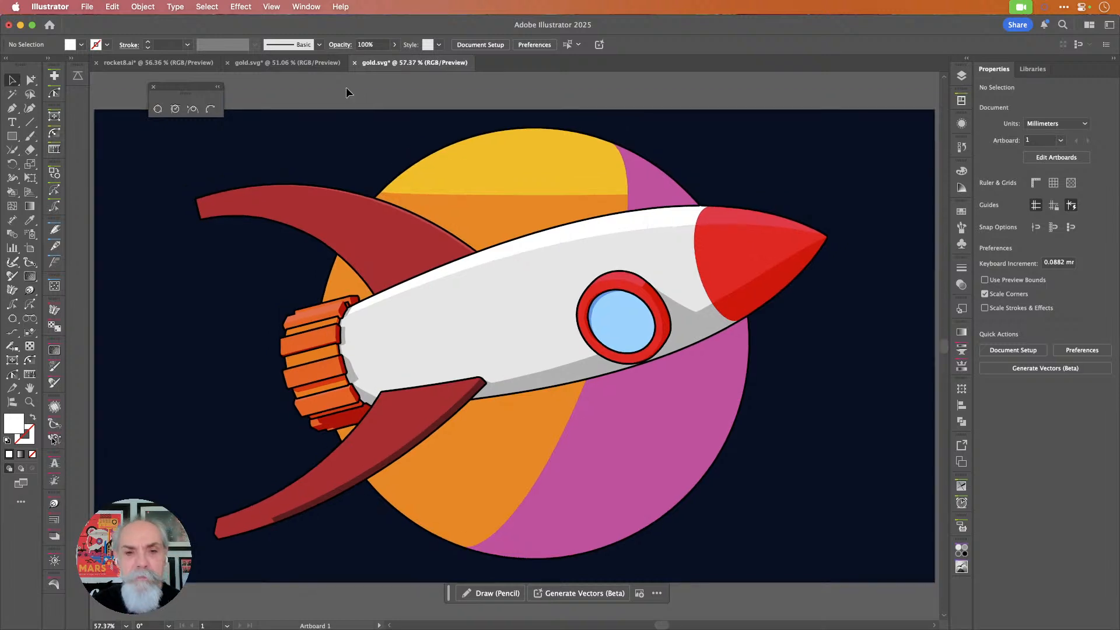